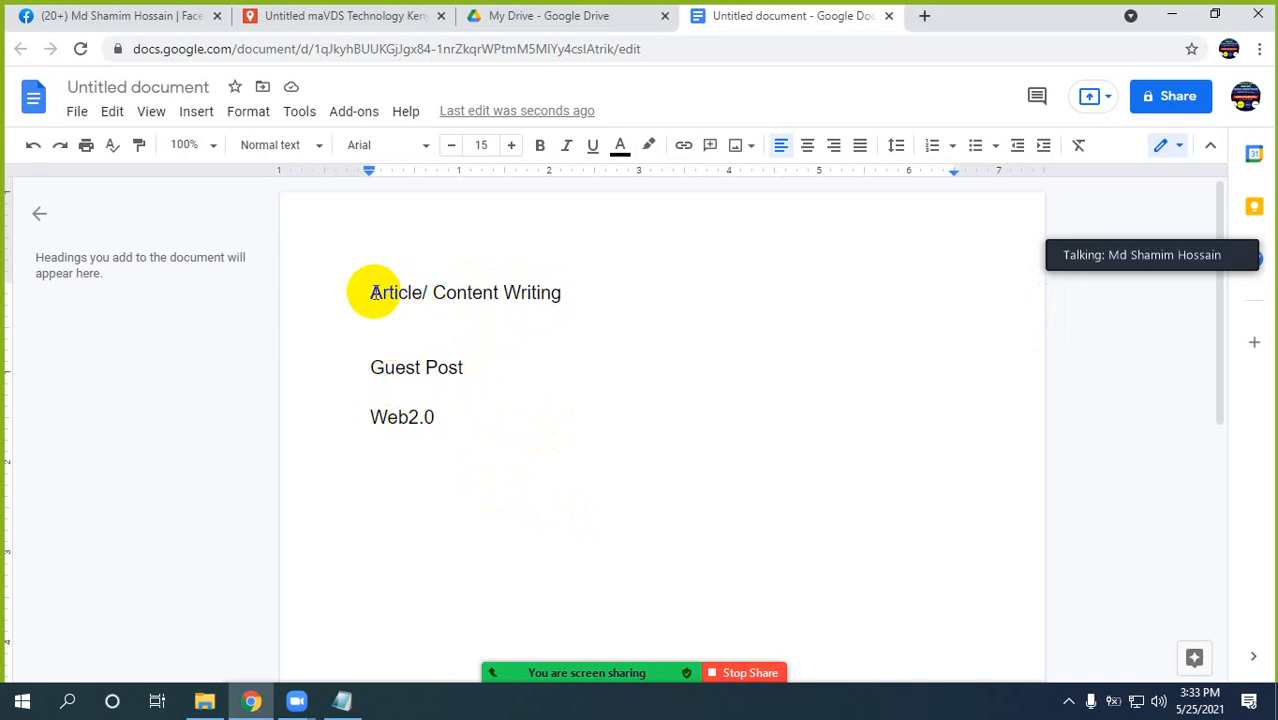
pyautogui.moveTo(369, 292); pyautogui.dragTo(554, 292)
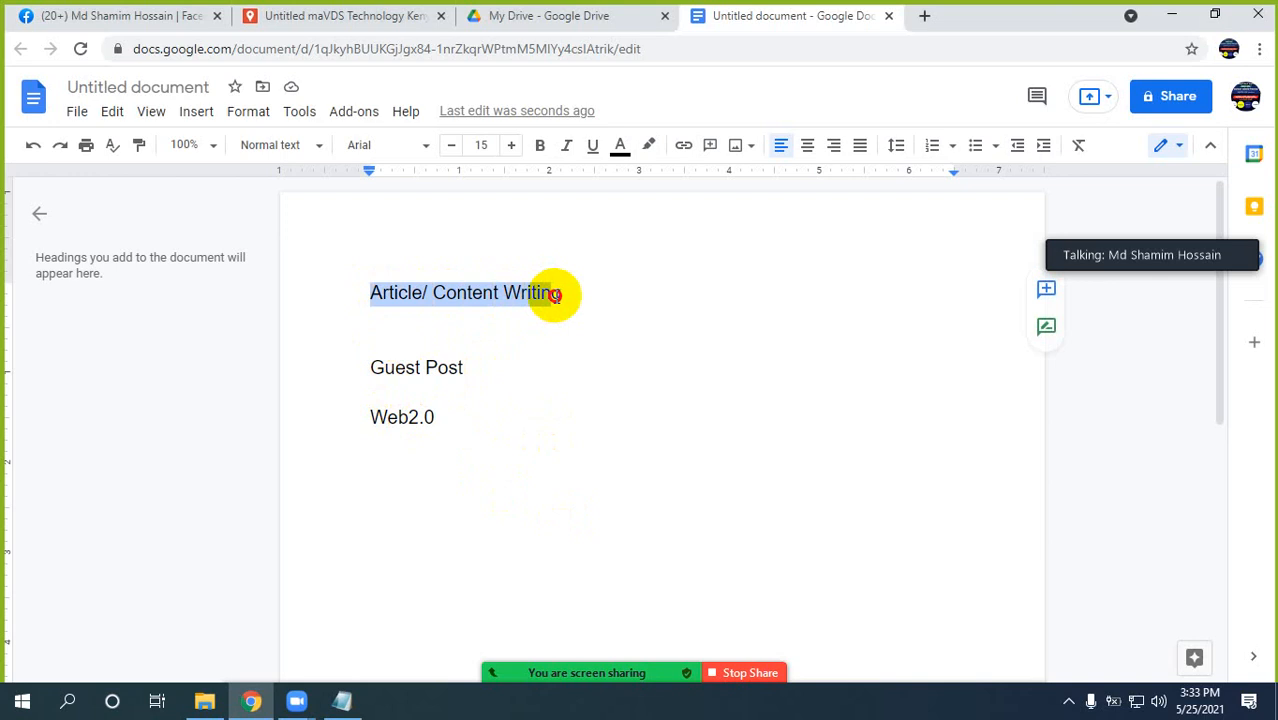
pyautogui.click(413, 292)
pyautogui.moveTo(367, 291); pyautogui.dragTo(553, 293)
pyautogui.click(476, 297)
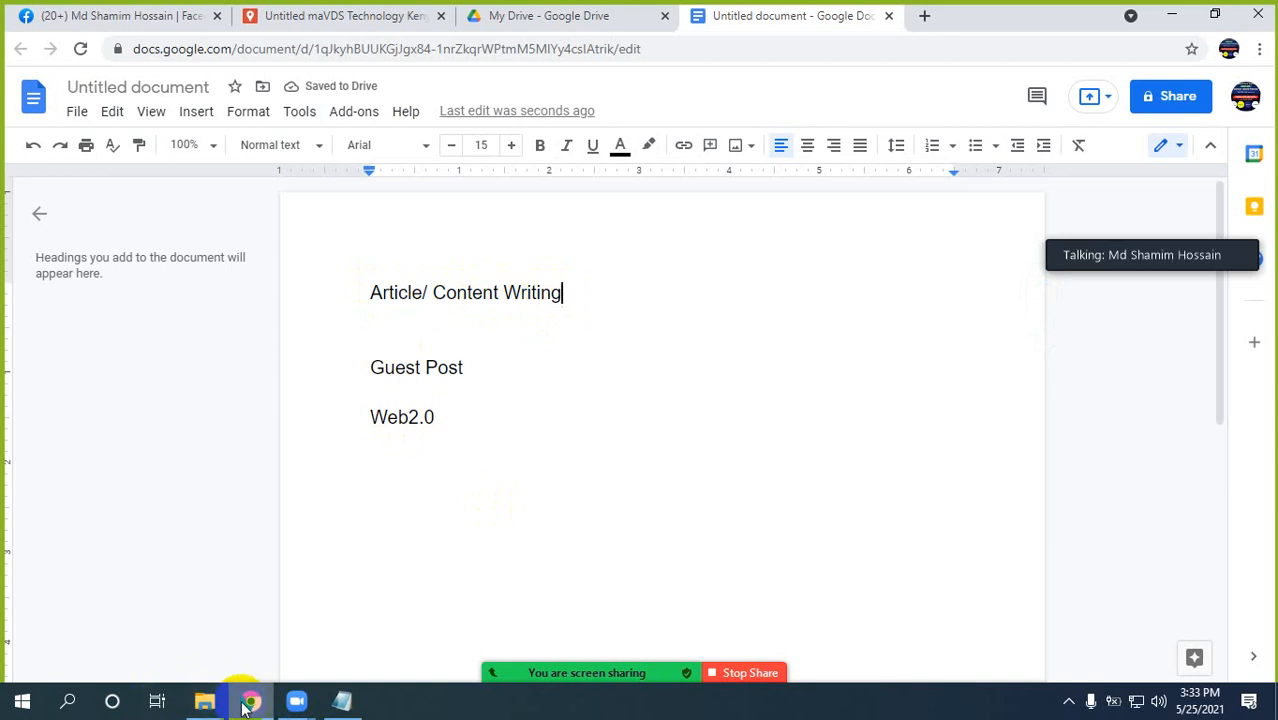
# Add the line "Buyer Requirmets" below Web2.0 in the document, leaving a blank line between them.
pyautogui.click(458, 430)
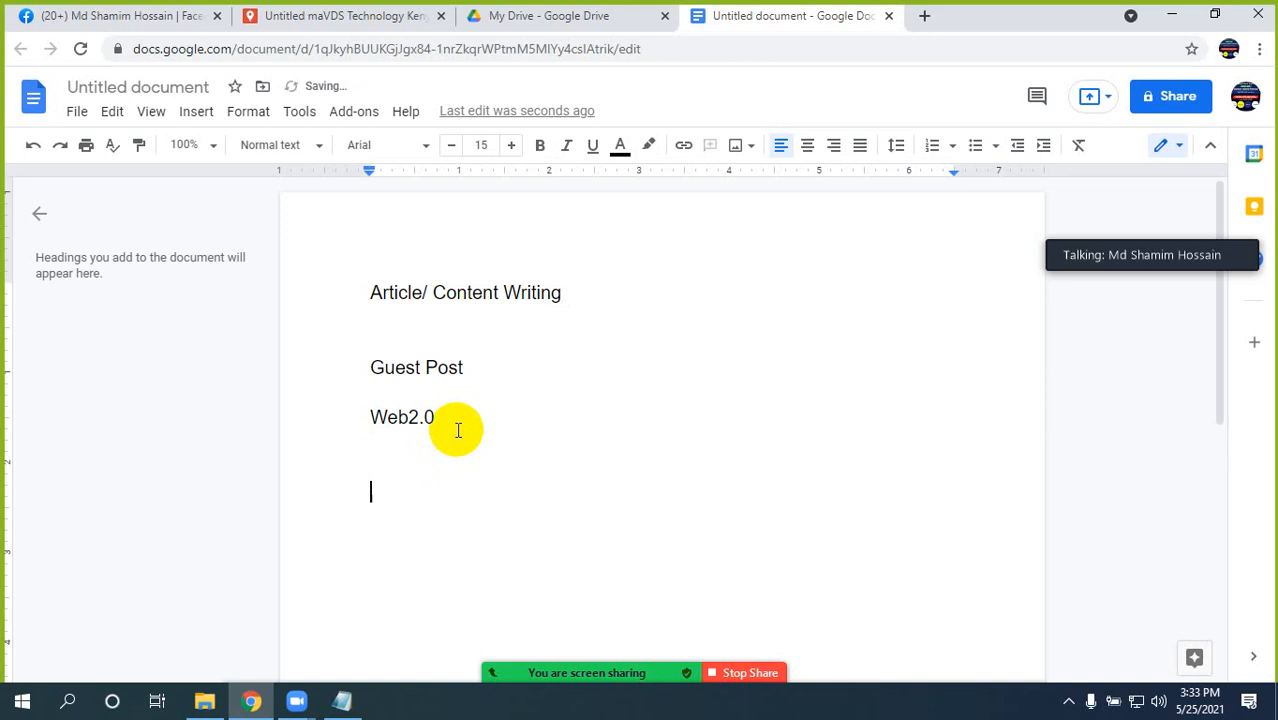
pyautogui.write('Vy')
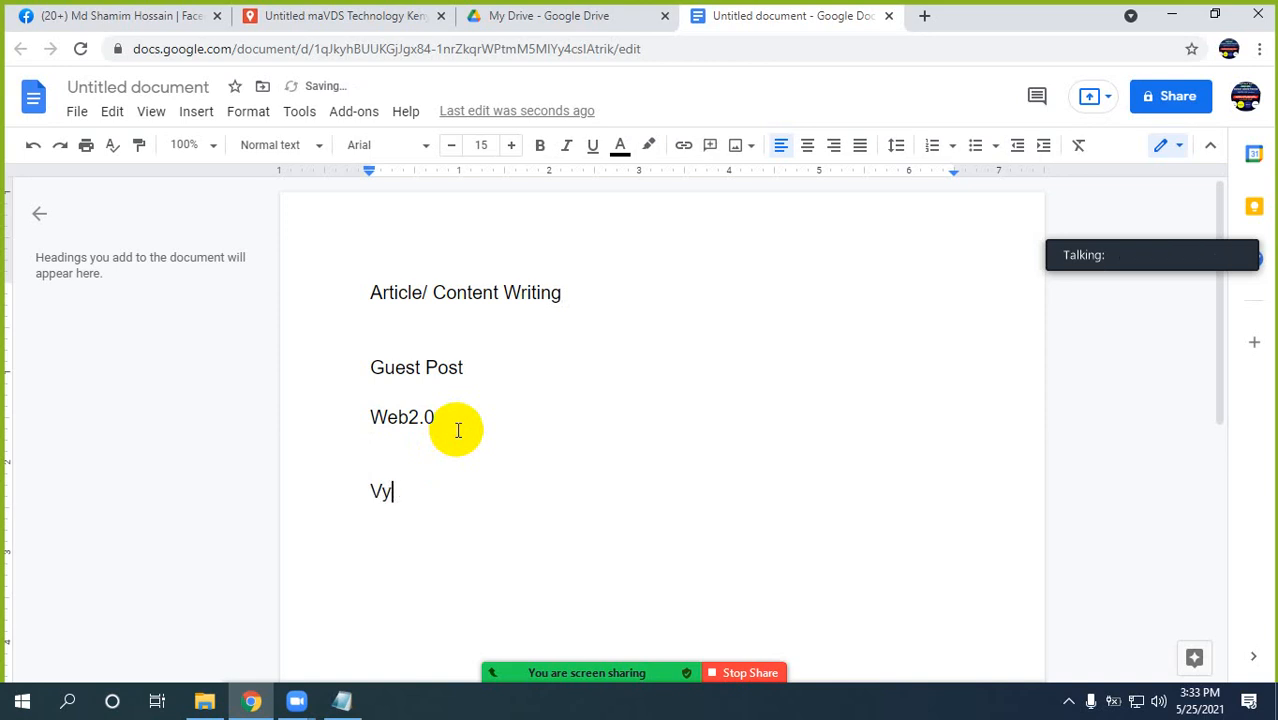
pyautogui.press('BackSpace')
pyautogui.press('BackSpace')
pyautogui.write('Buyer')
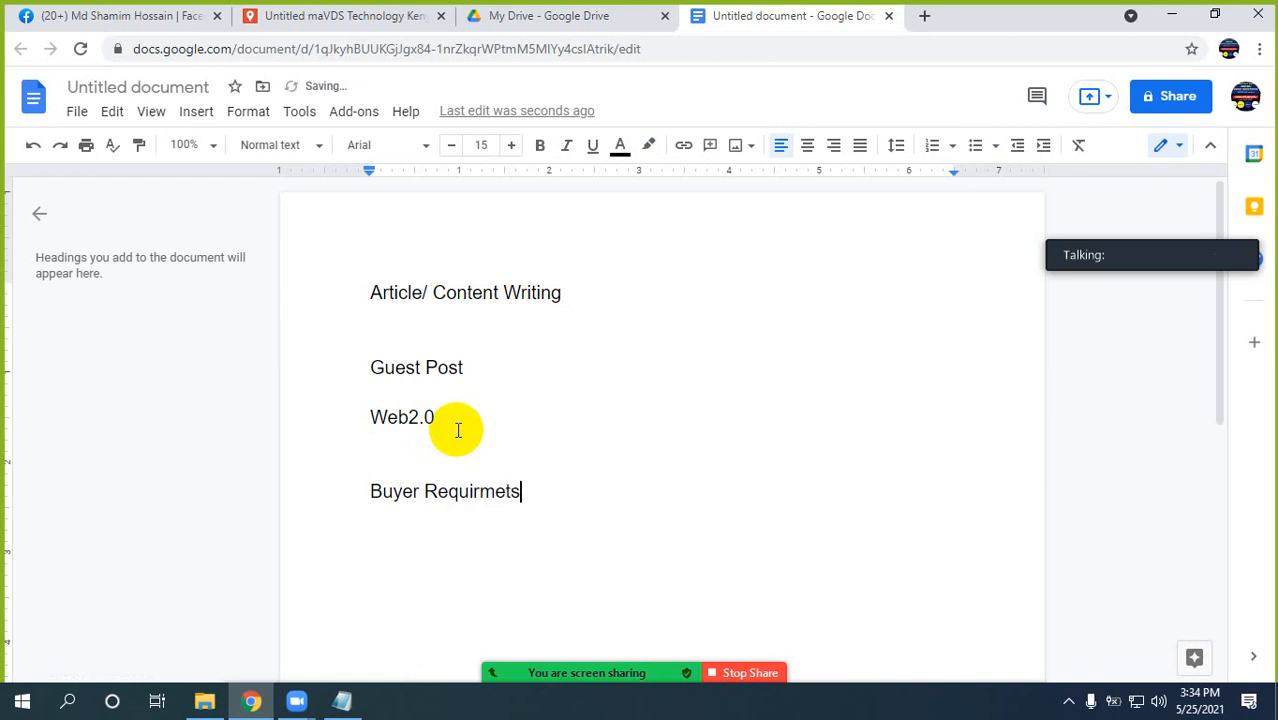
pyautogui.write('Requirmets')
pyautogui.press('Return')
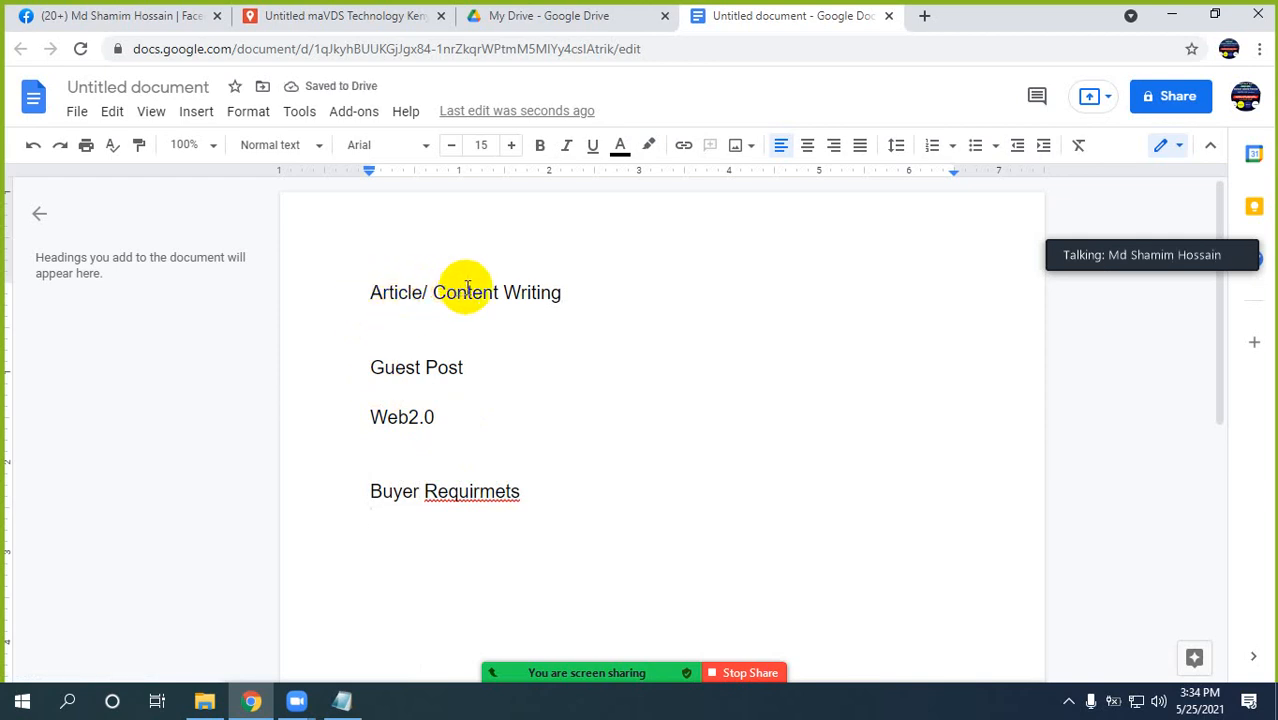
# Correct the misspelled second word of the new line to "Requirements" using the suggested spelling.
pyautogui.click(459, 491)
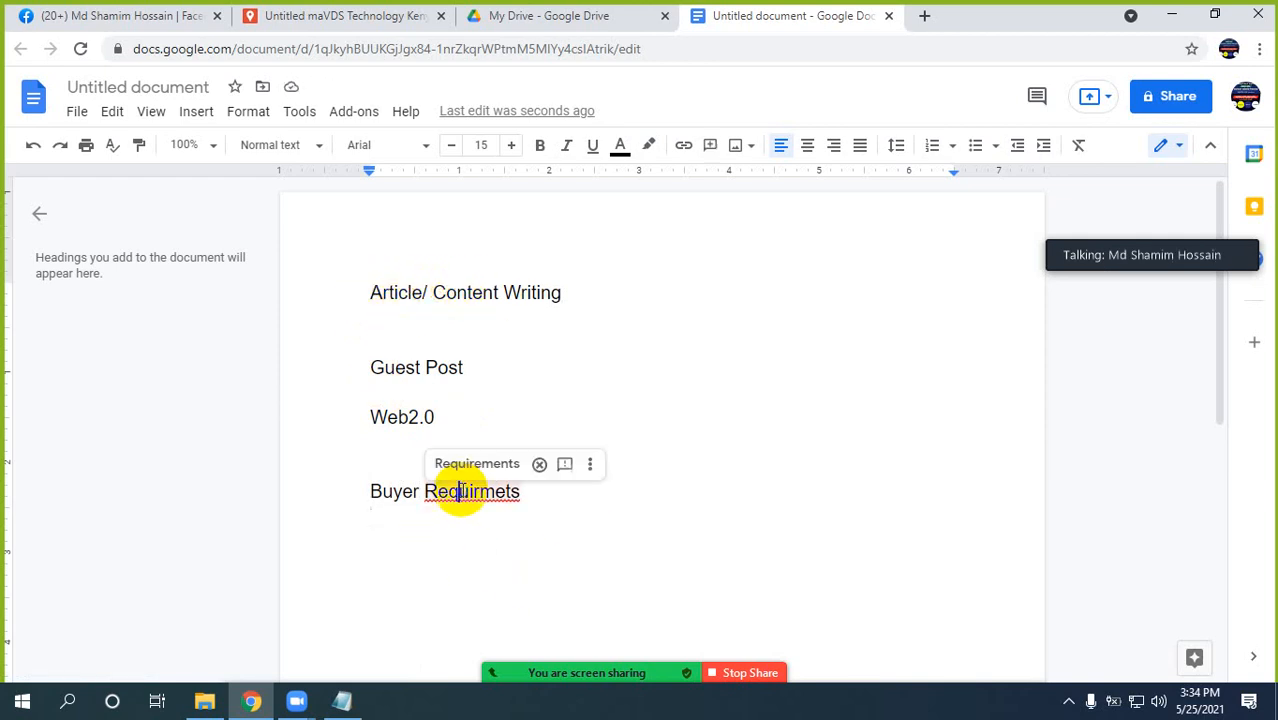
pyautogui.rightClick(462, 491)
pyautogui.click(522, 290)
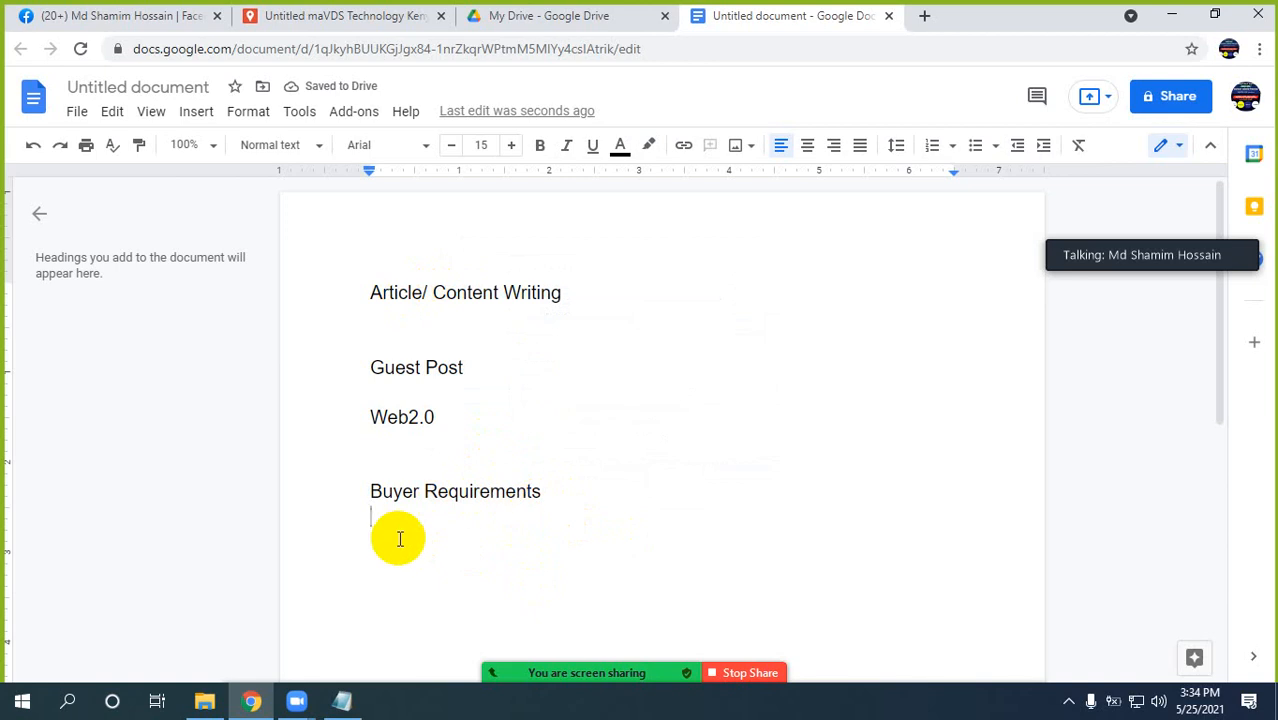
# Switch to Facebook, close the open chats and bring up the list of Messenger conversations.
pyautogui.click(108, 18)
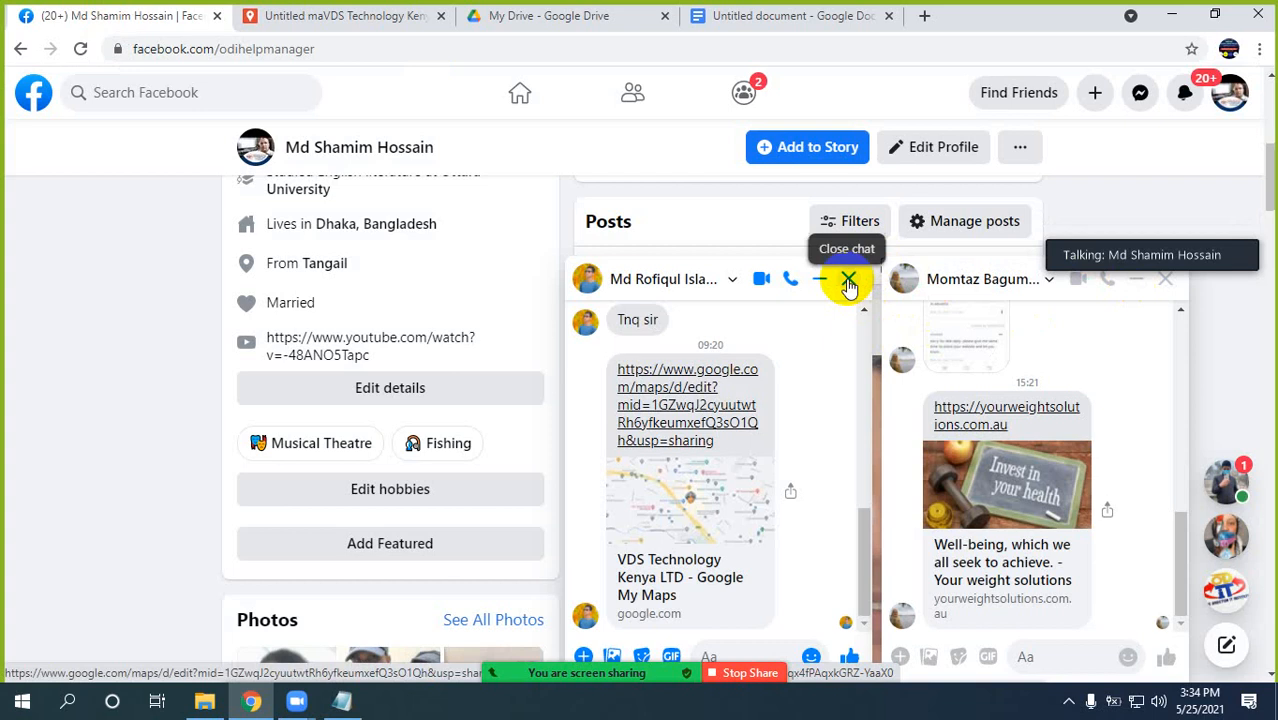
pyautogui.click(1164, 282)
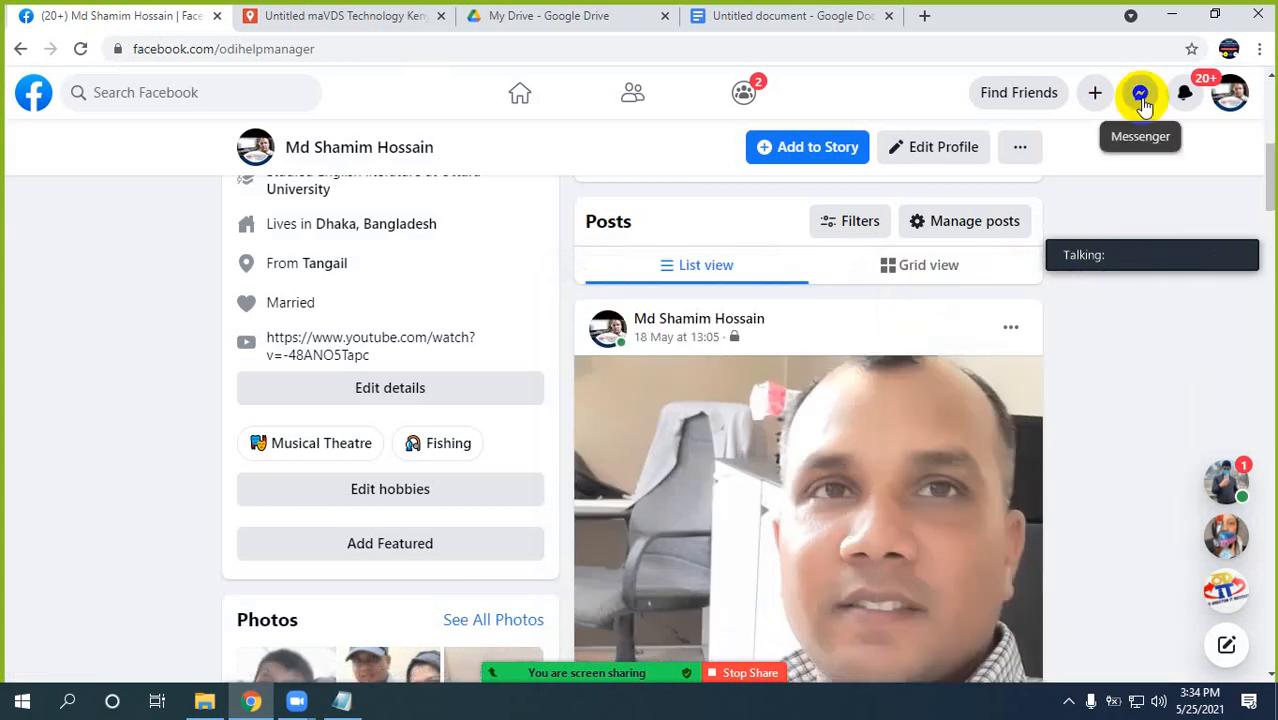
pyautogui.click(1141, 96)
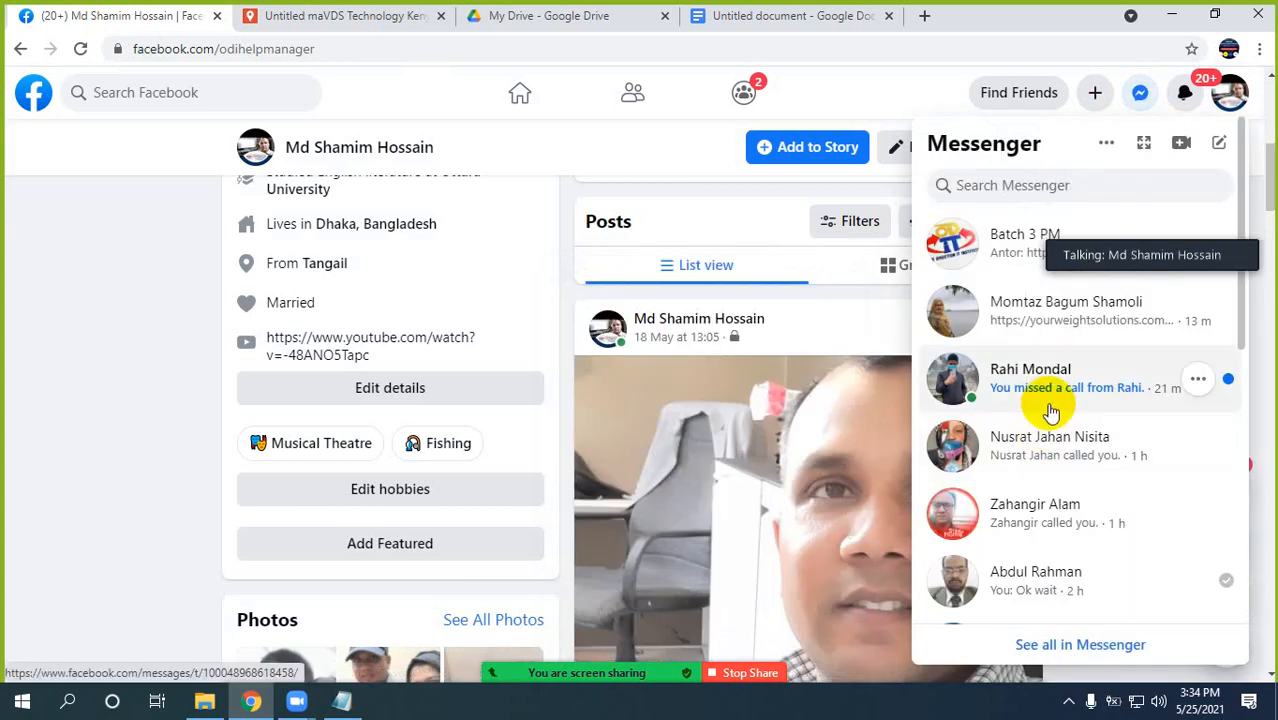
# Find the four-day-old conversation that contains the guest post order files and open it.
pyautogui.scroll(-10, 1050, 410)
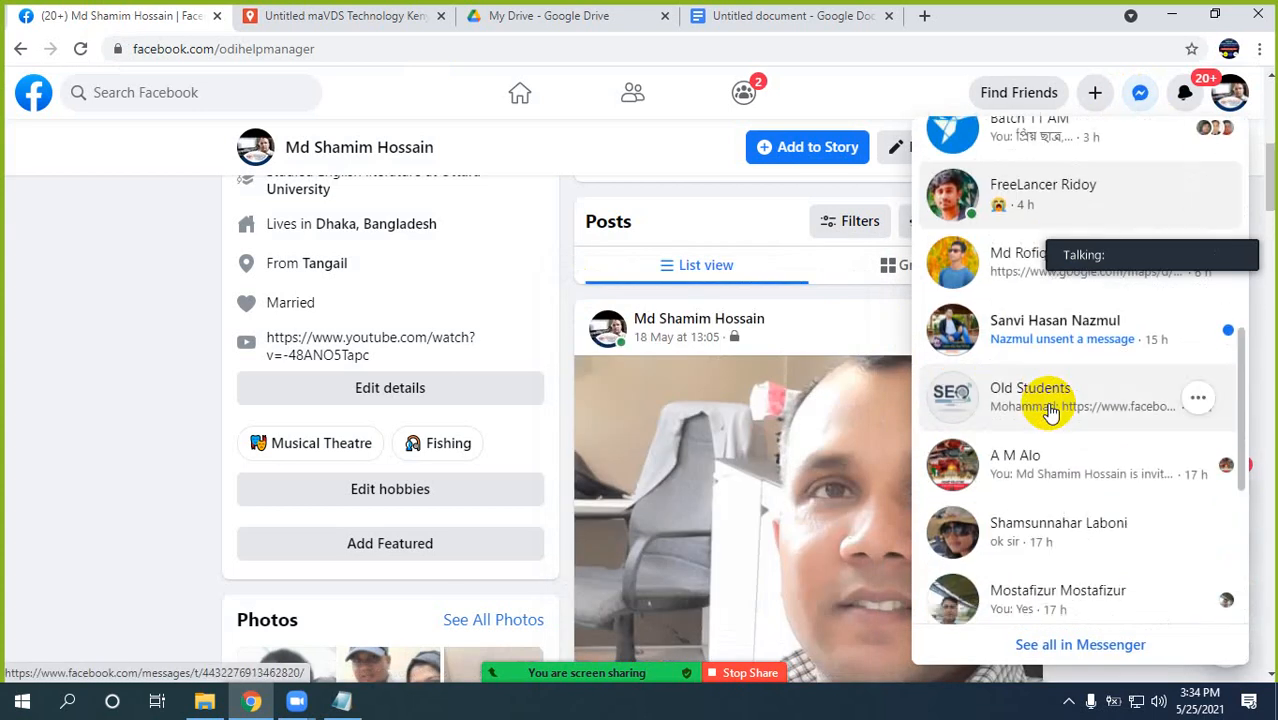
pyautogui.scroll(-2, 1050, 410)
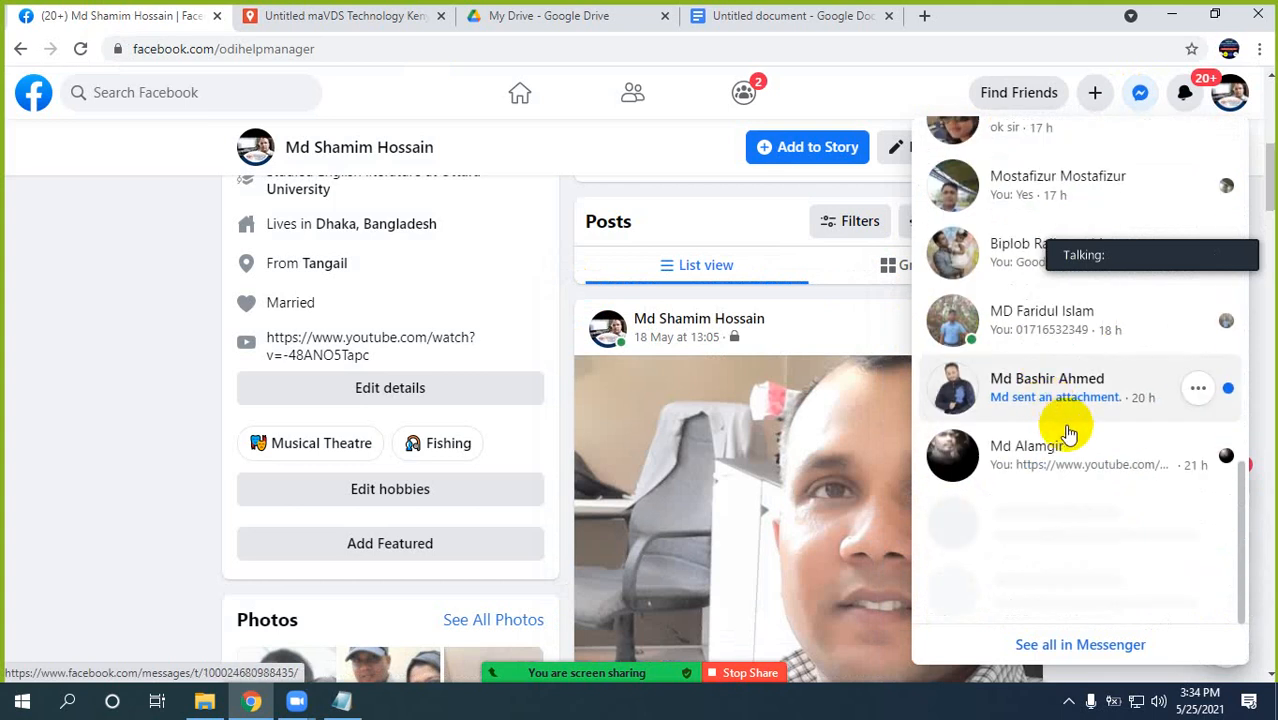
pyautogui.scroll(-5, 1068, 432)
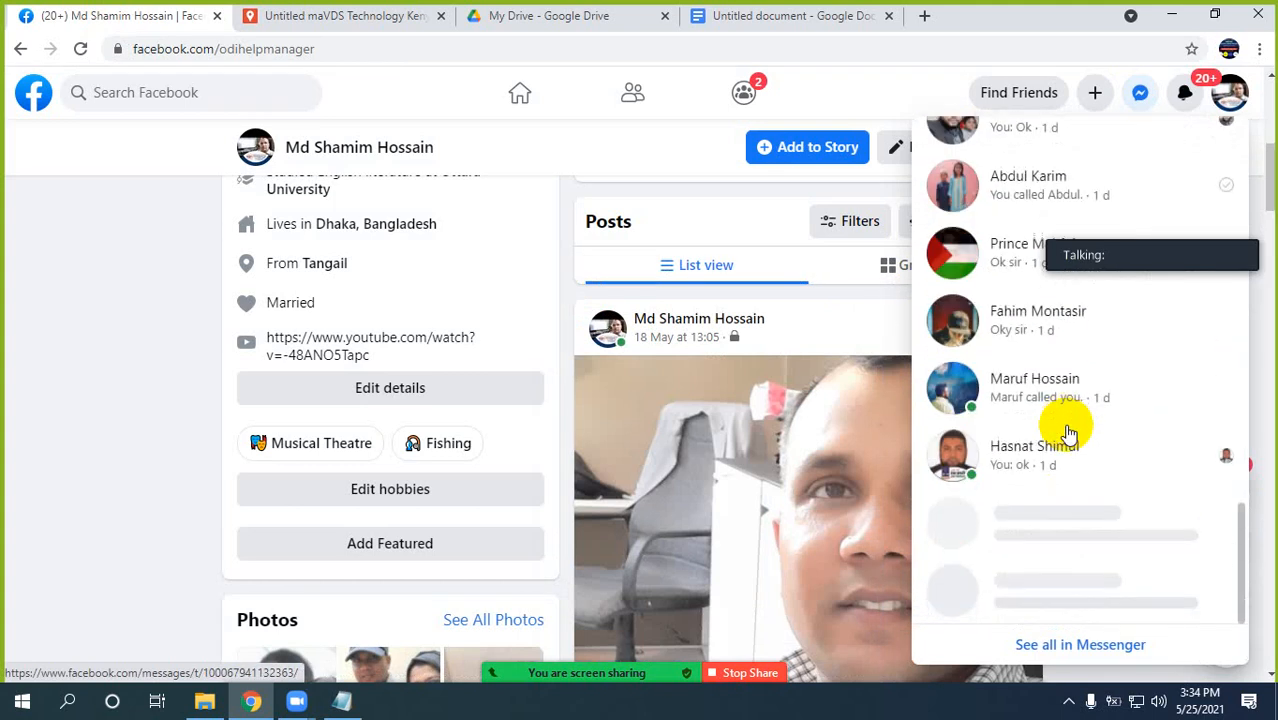
pyautogui.scroll(-5, 1068, 432)
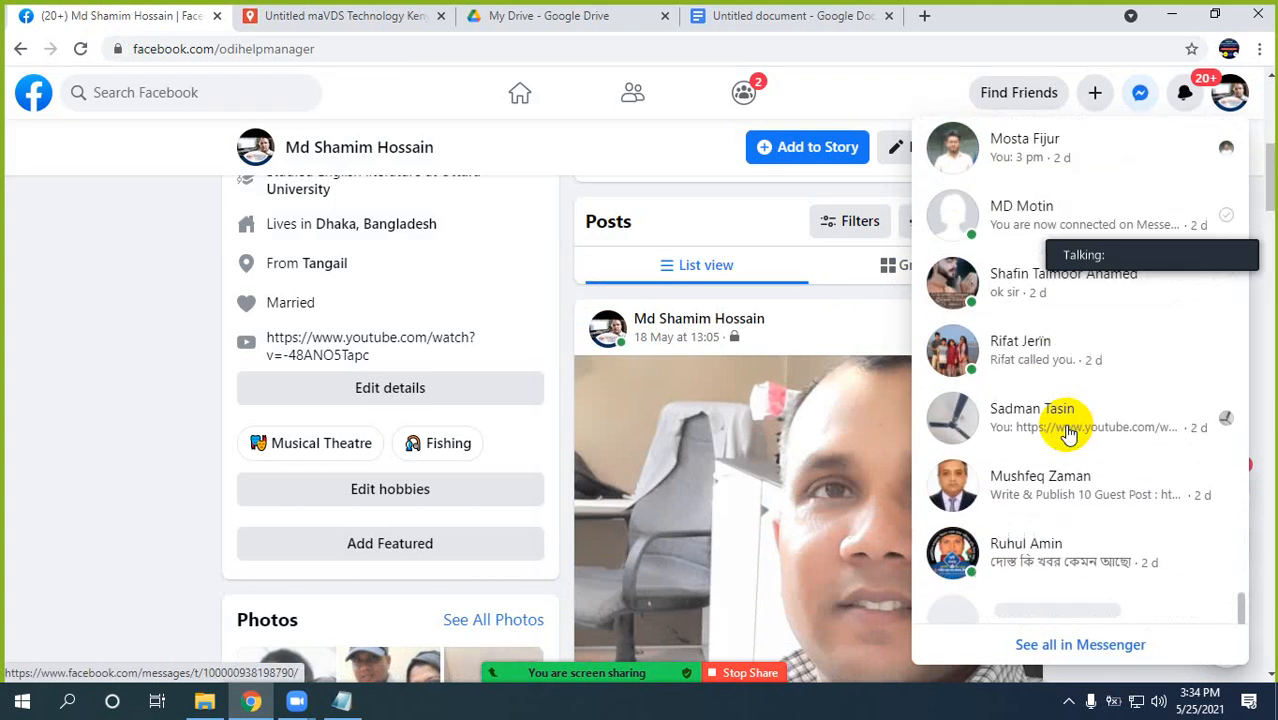
pyautogui.scroll(-3, 1068, 432)
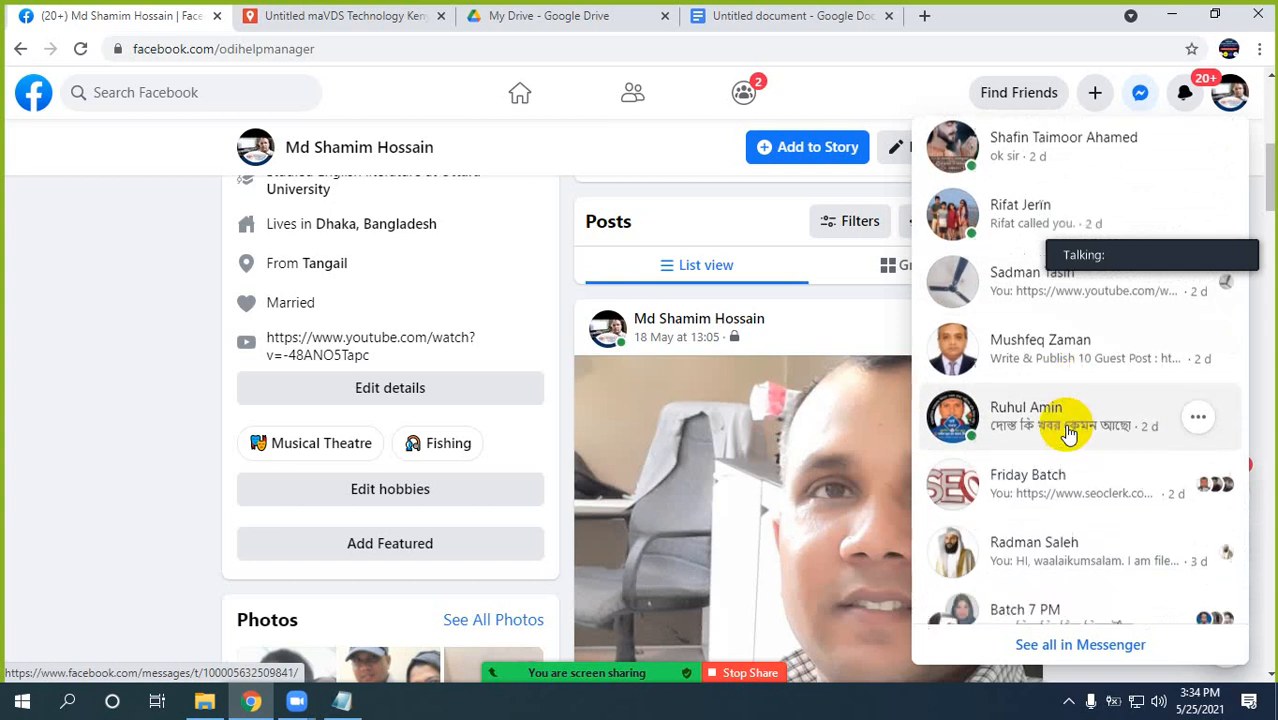
pyautogui.scroll(-1, 1068, 432)
pyautogui.scroll(-3, 1068, 432)
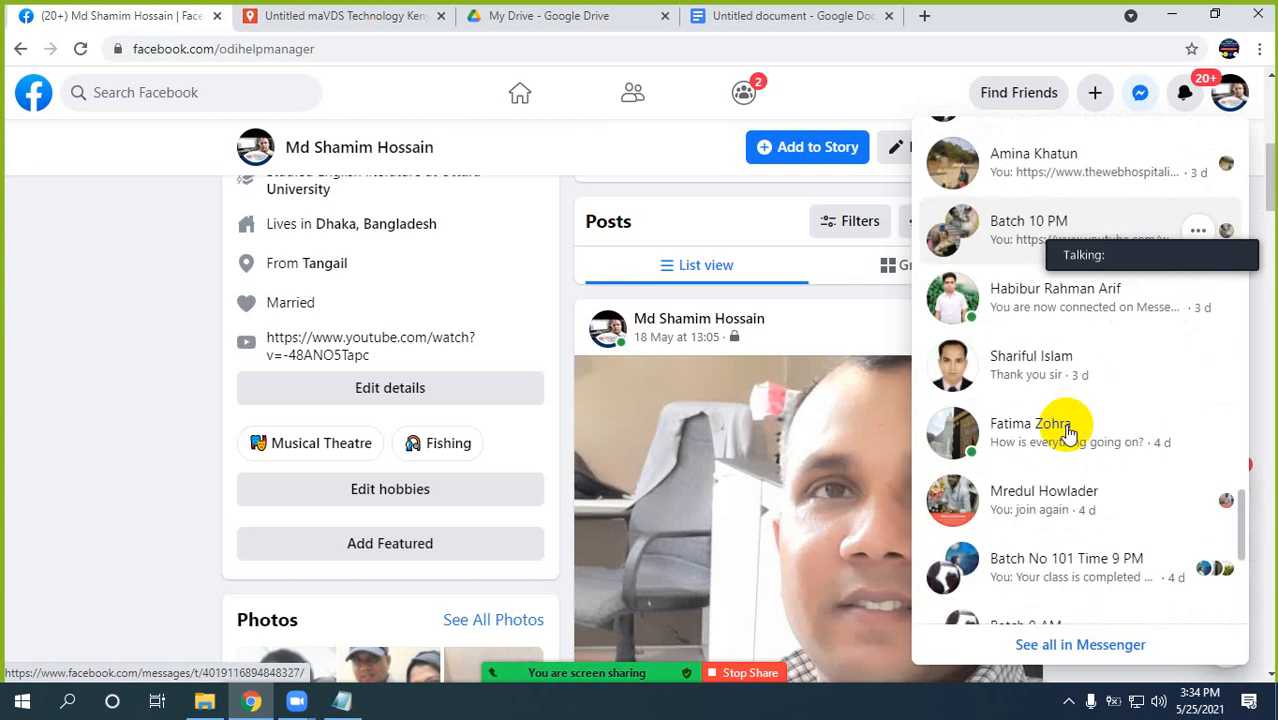
pyautogui.scroll(-3, 1068, 432)
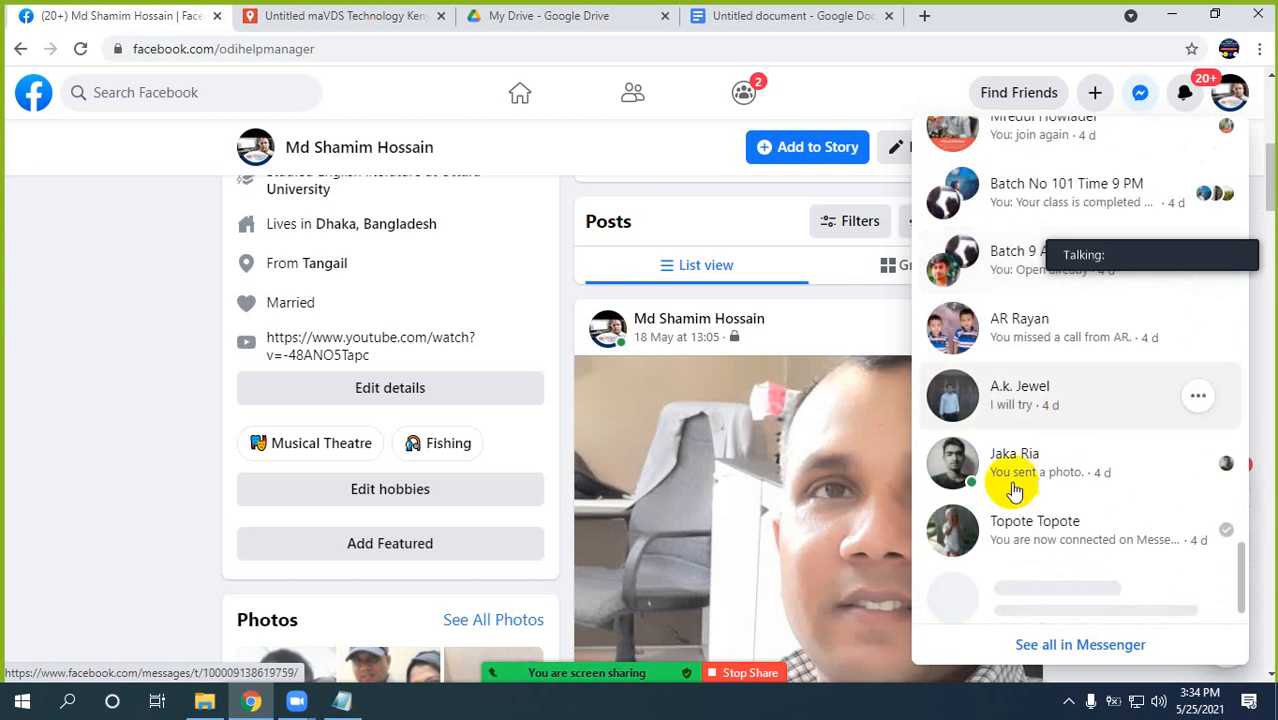
pyautogui.click(1009, 478)
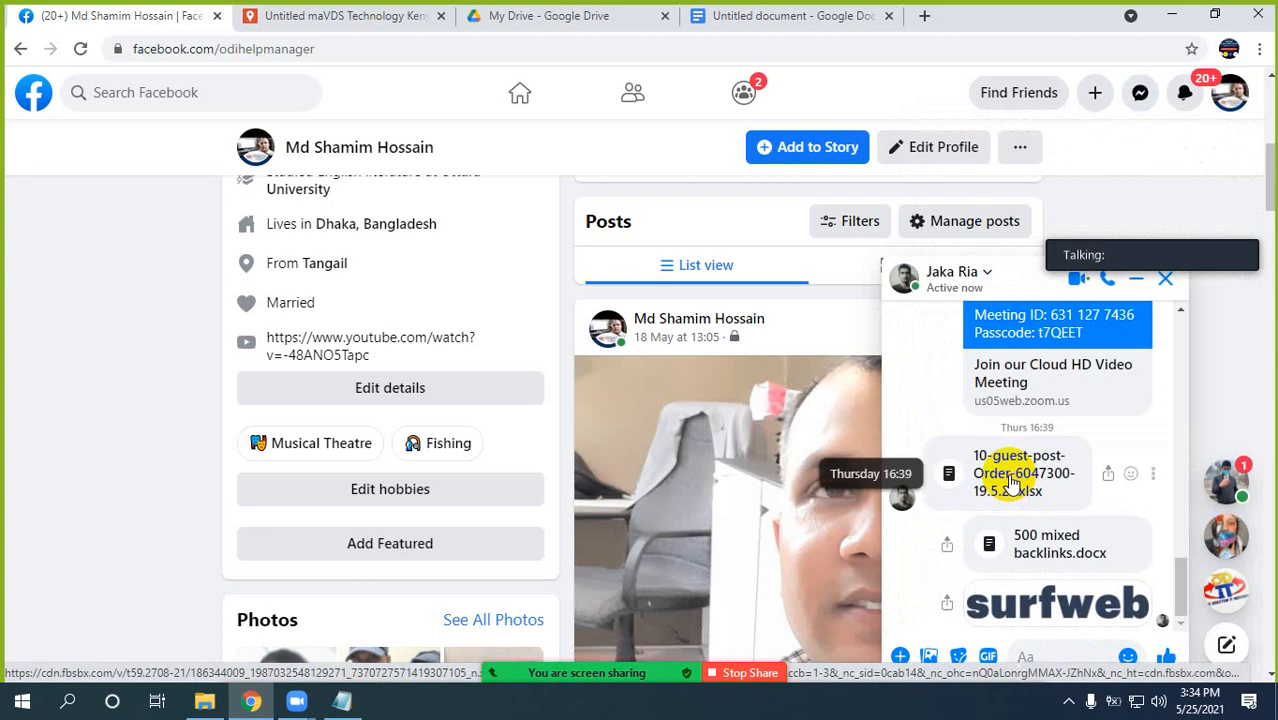
# Download the 10-guest-post order spreadsheet (.xlsx) from the chat and try to open it.
pyautogui.scroll(5, 1015, 478)
pyautogui.scroll(1, 1015, 478)
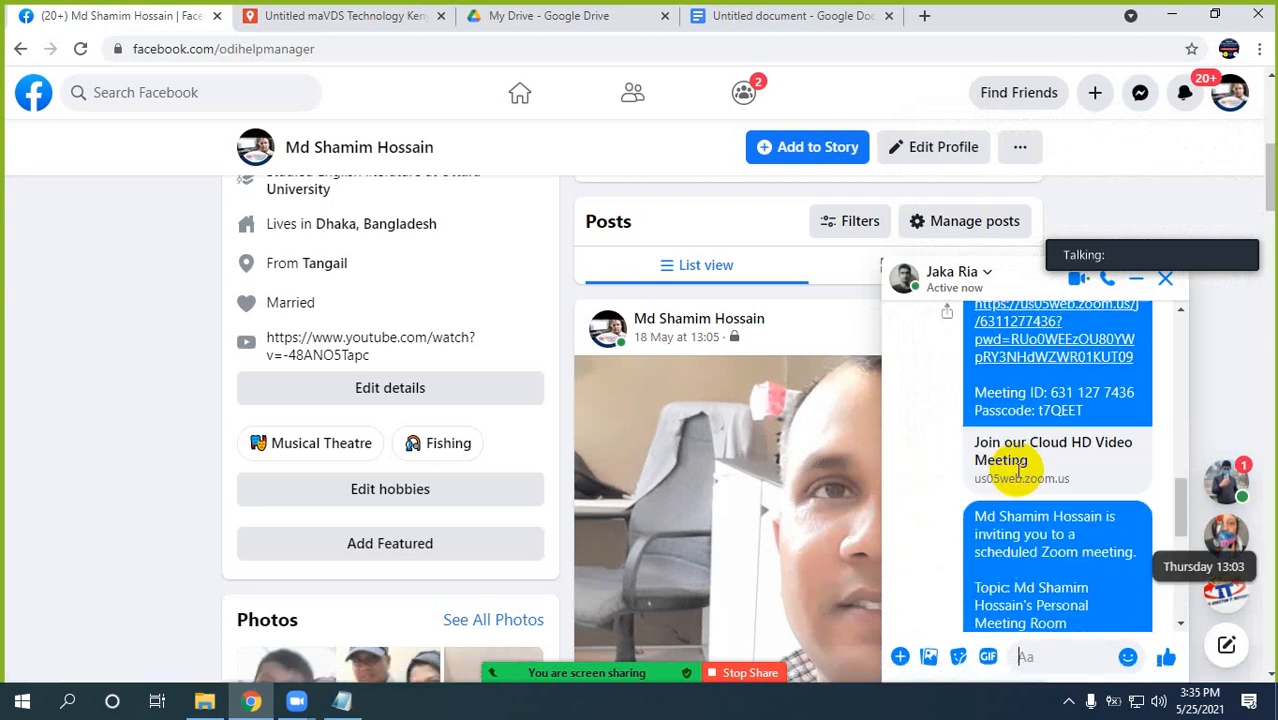
pyautogui.scroll(-3, 1018, 478)
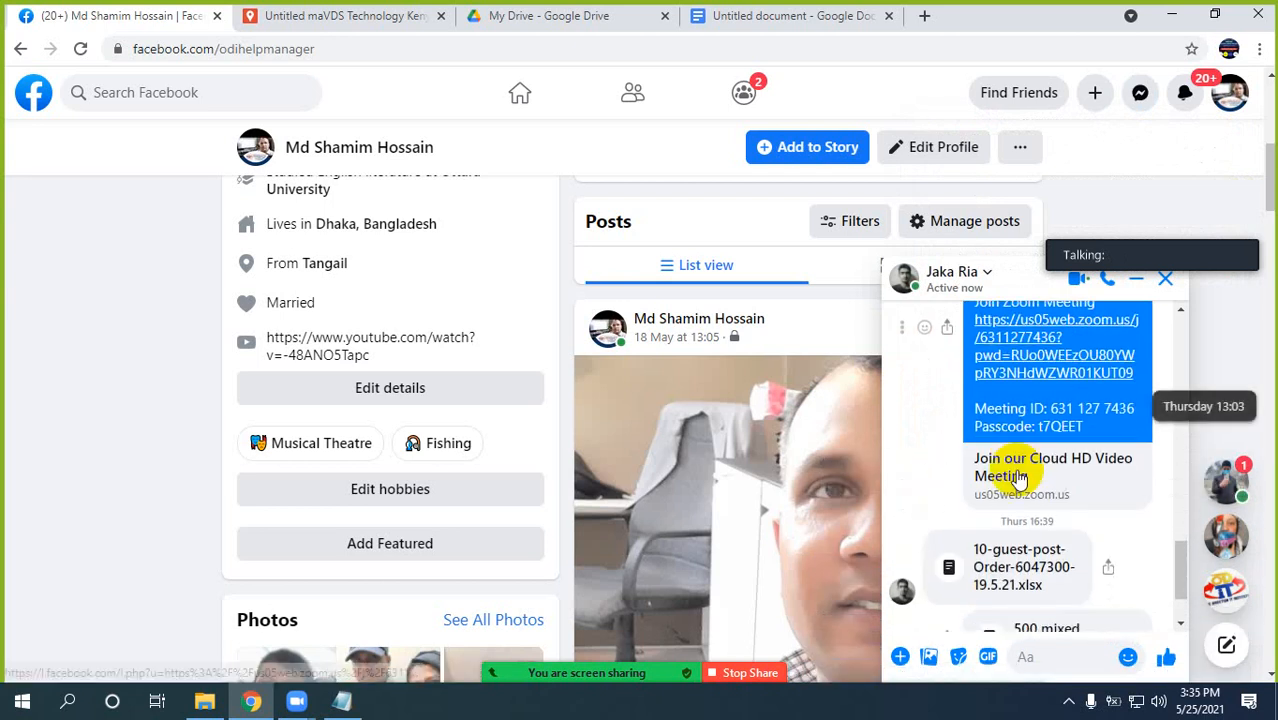
pyautogui.click(1013, 567)
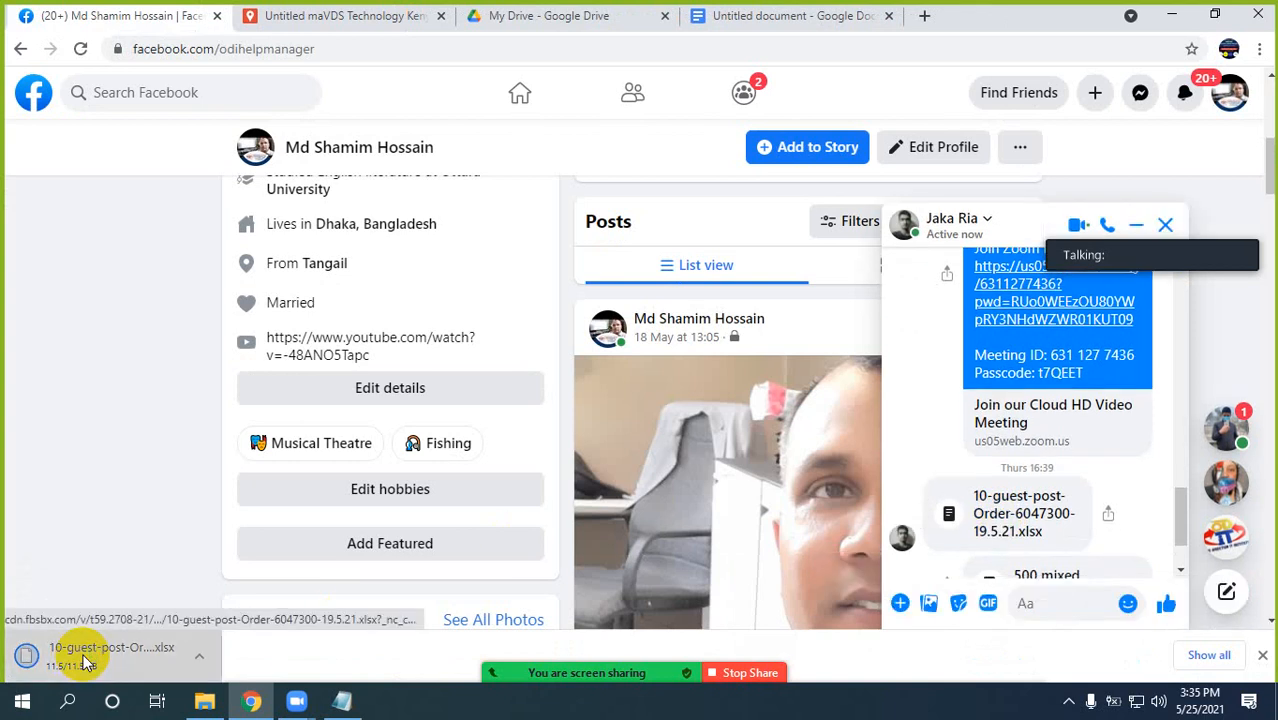
pyautogui.click(88, 655)
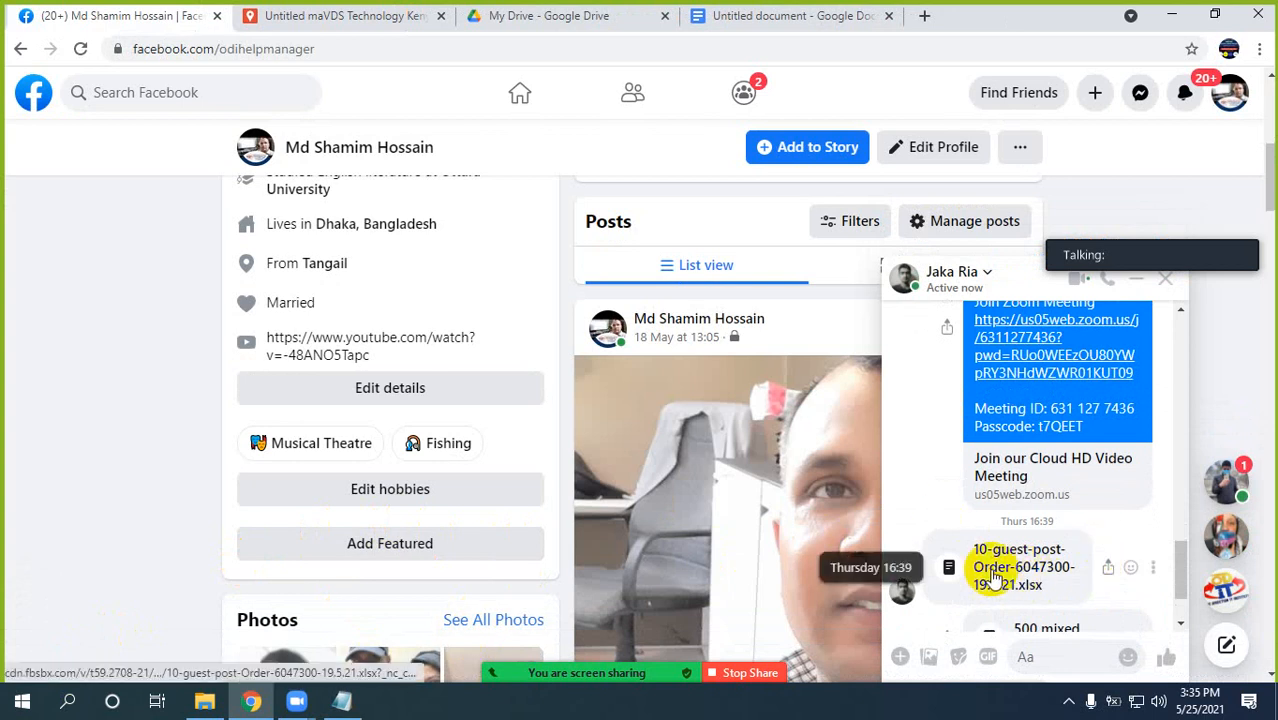
pyautogui.click(343, 704)
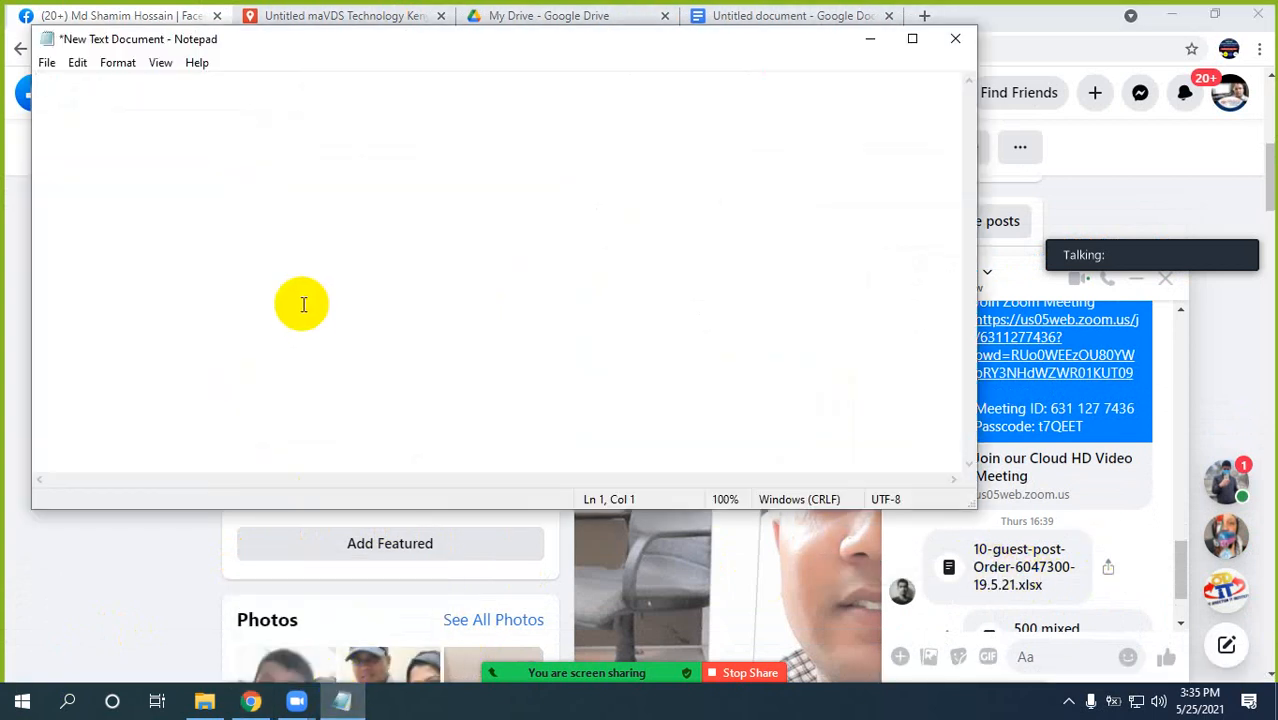
pyautogui.click(871, 38)
# Download the guest post order spreadsheet again, try to open it and dismiss the app chooser.
pyautogui.click(1015, 569)
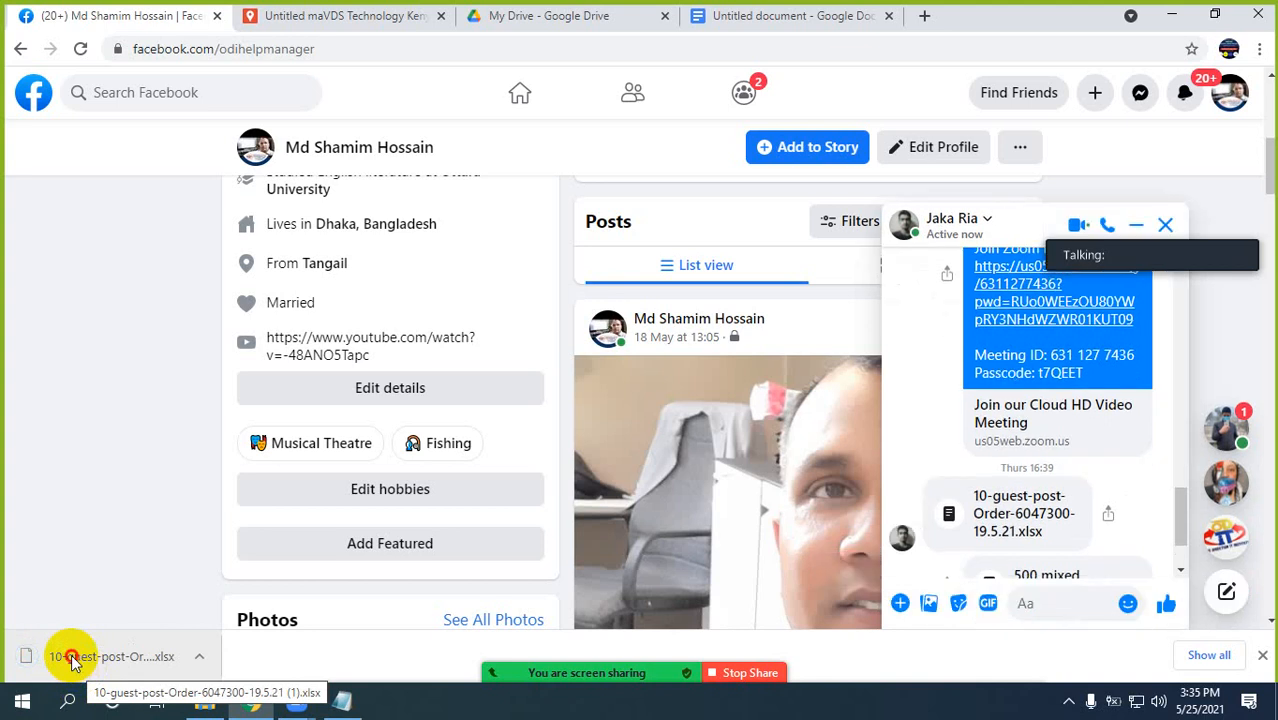
pyautogui.click(71, 654)
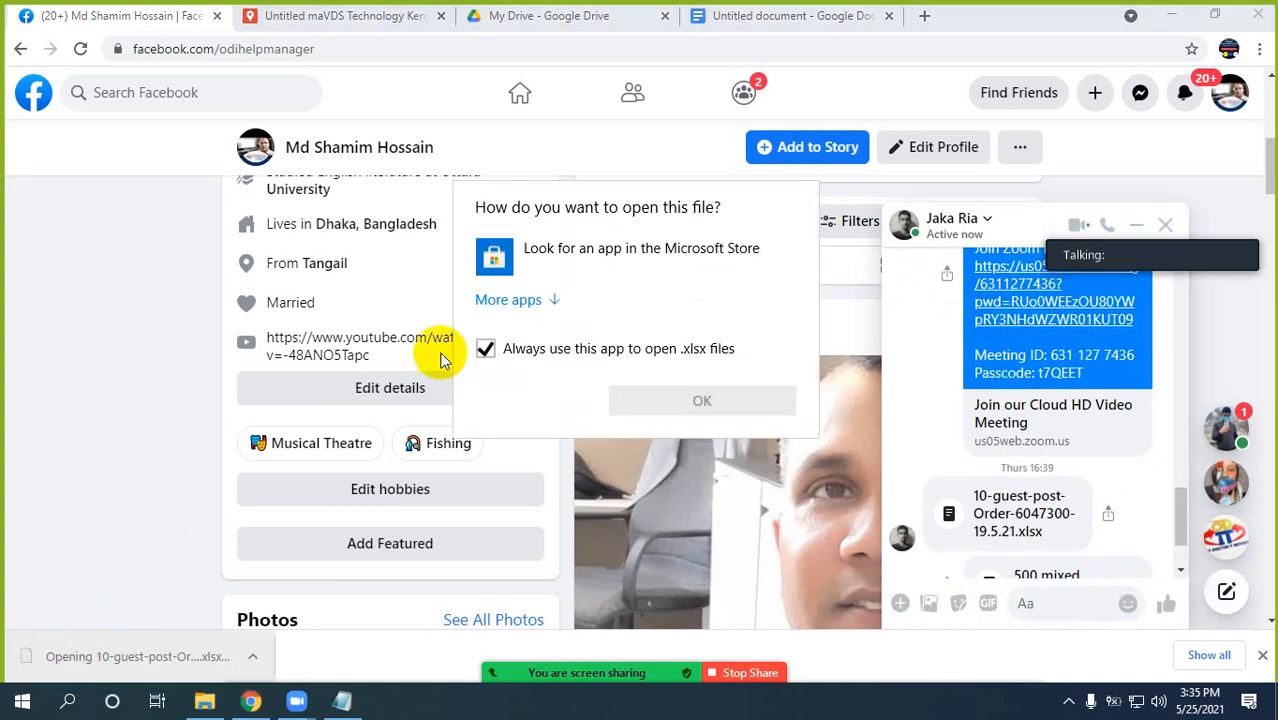
pyautogui.click(81, 450)
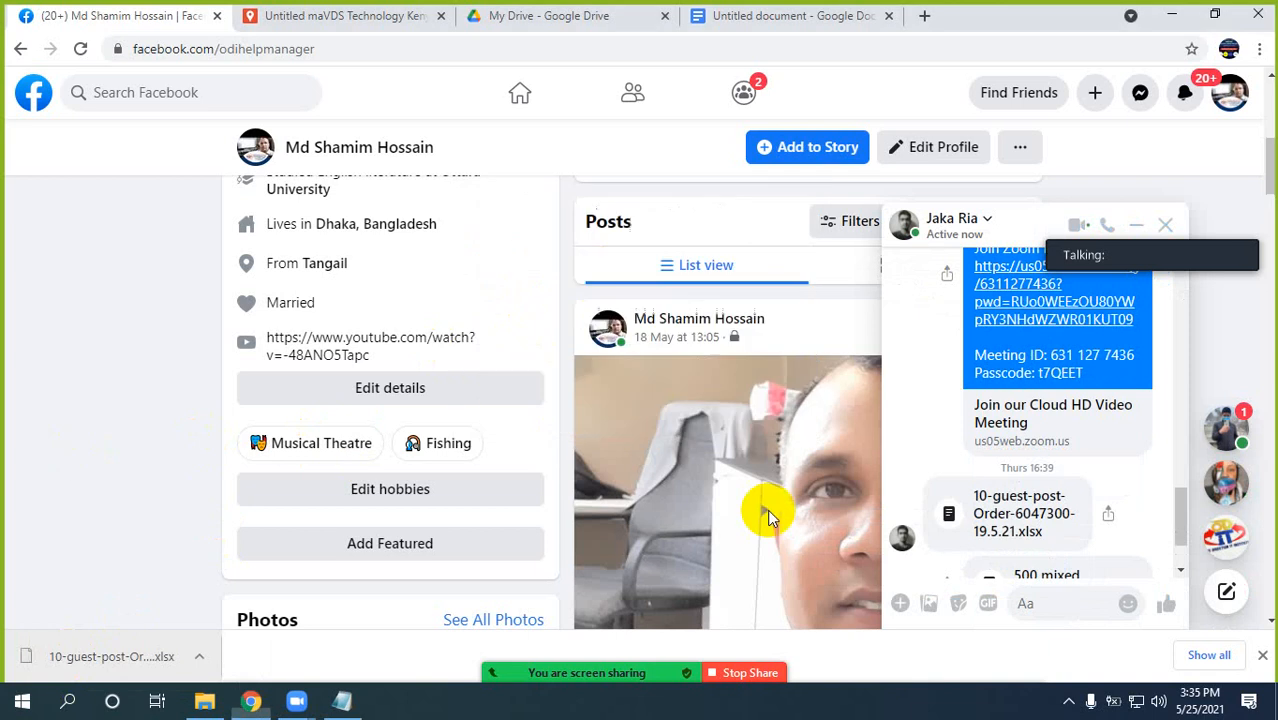
# Locate the 10 guest post order document (.docx) earlier in the chat, download it and open it in WordPad.
pyautogui.scroll(4, 1052, 500)
pyautogui.scroll(-6, 1053, 500)
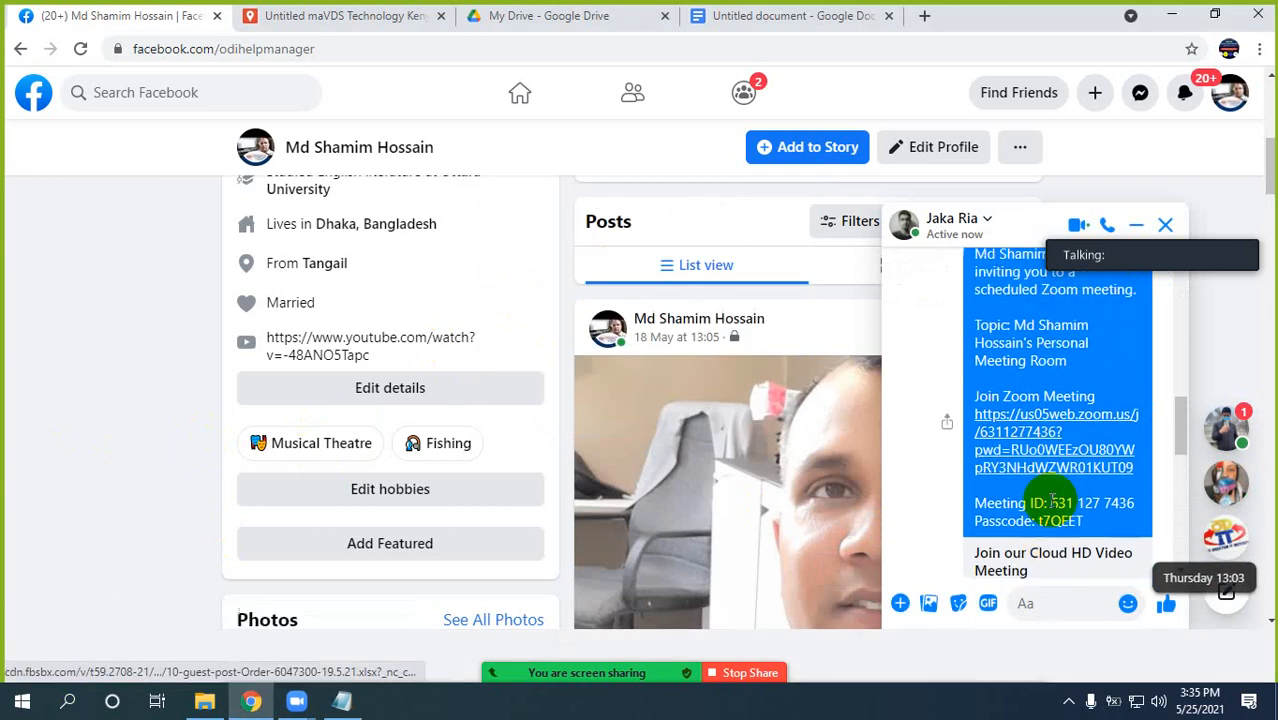
pyautogui.scroll(3, 1048, 490)
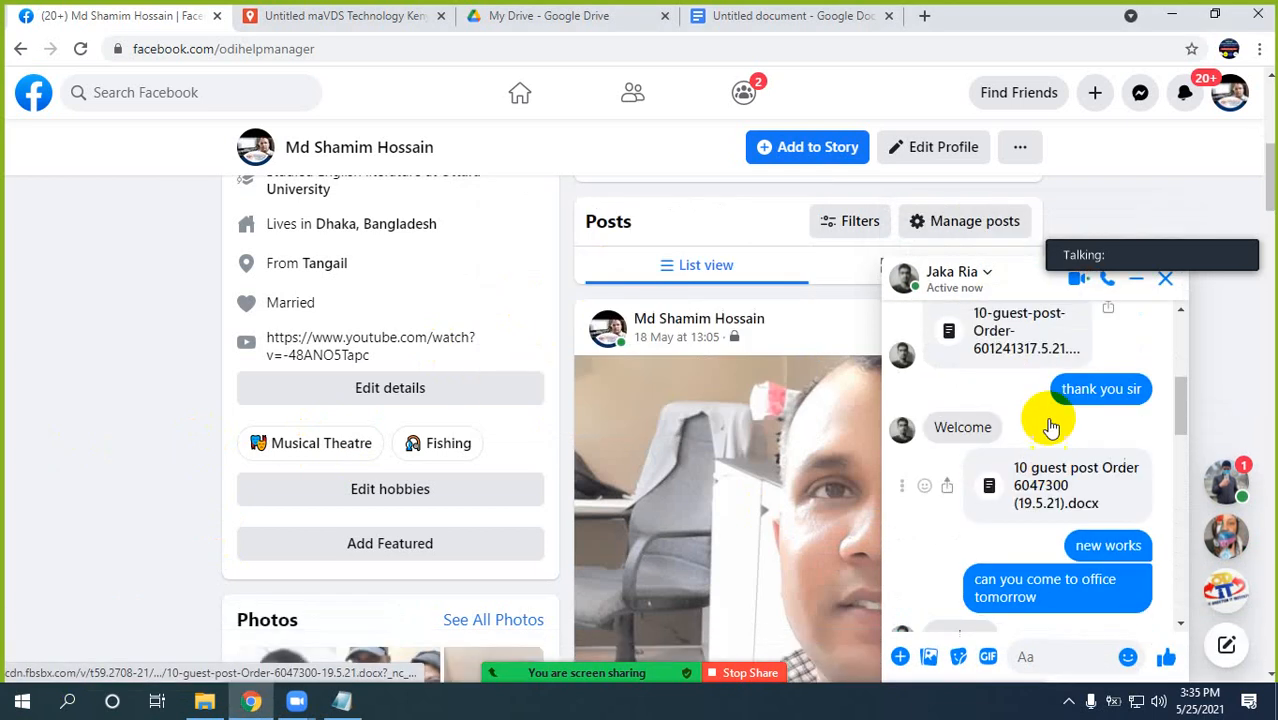
pyautogui.click(1040, 487)
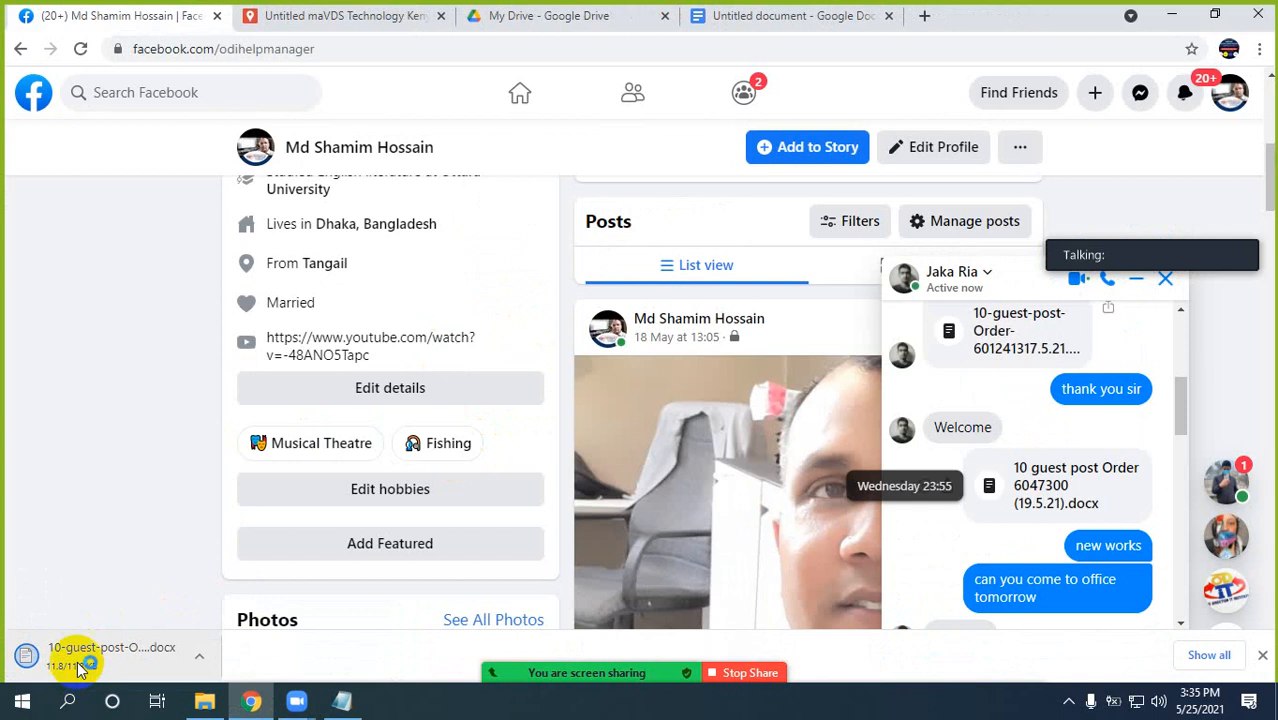
pyautogui.click(88, 660)
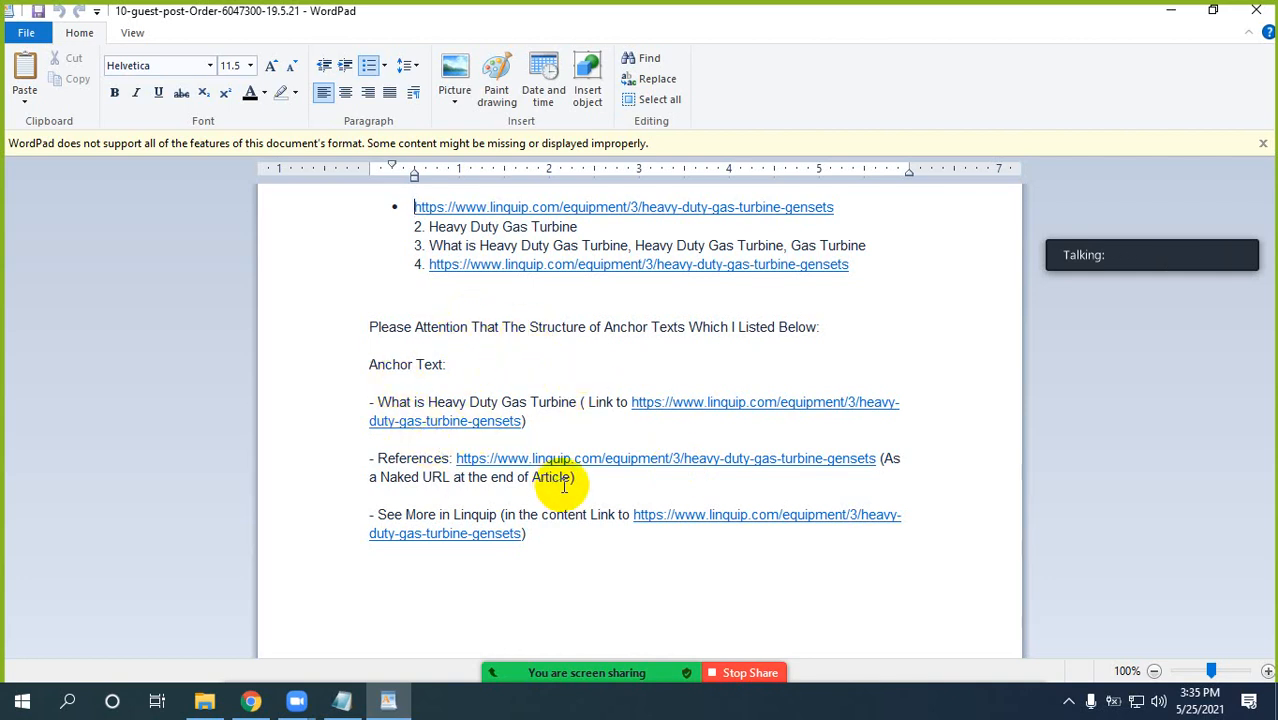
# Review the order requirements, highlighting the first linquip.com link, "Heavy Duty Gas Turbine" and the line listing three keyword phrases.
pyautogui.click(514, 331)
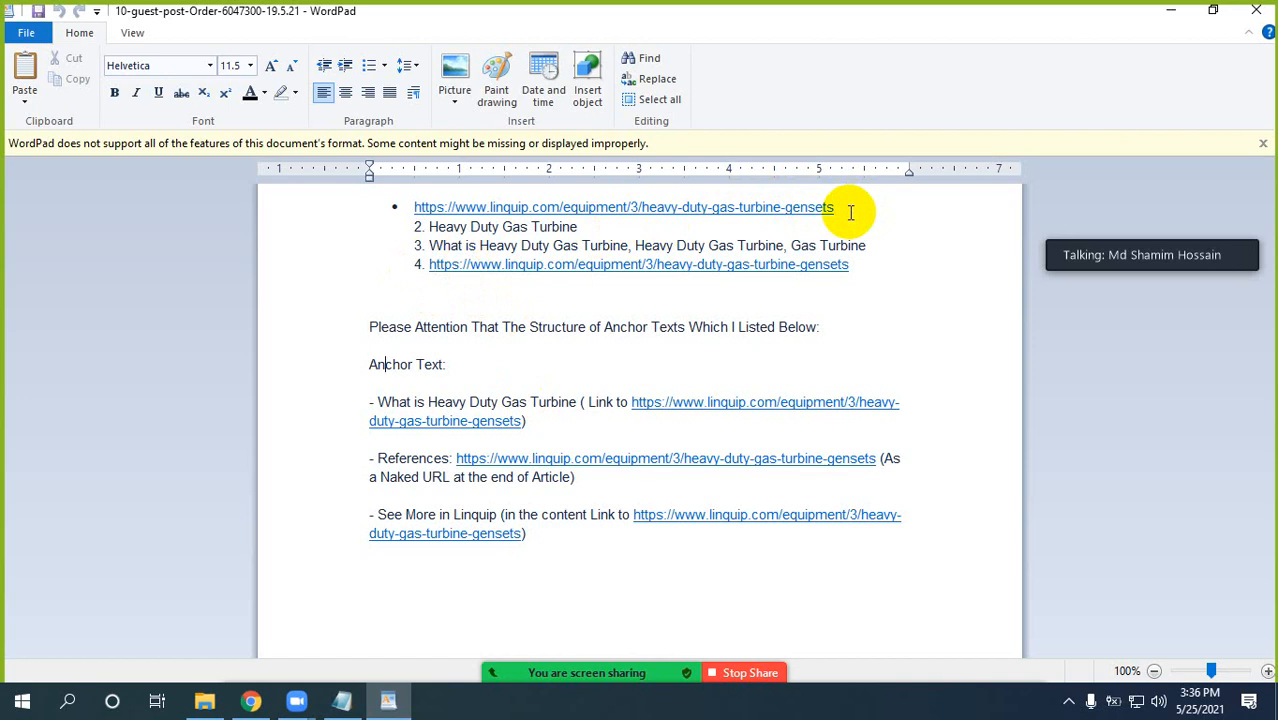
pyautogui.moveTo(834, 207); pyautogui.dragTo(434, 210)
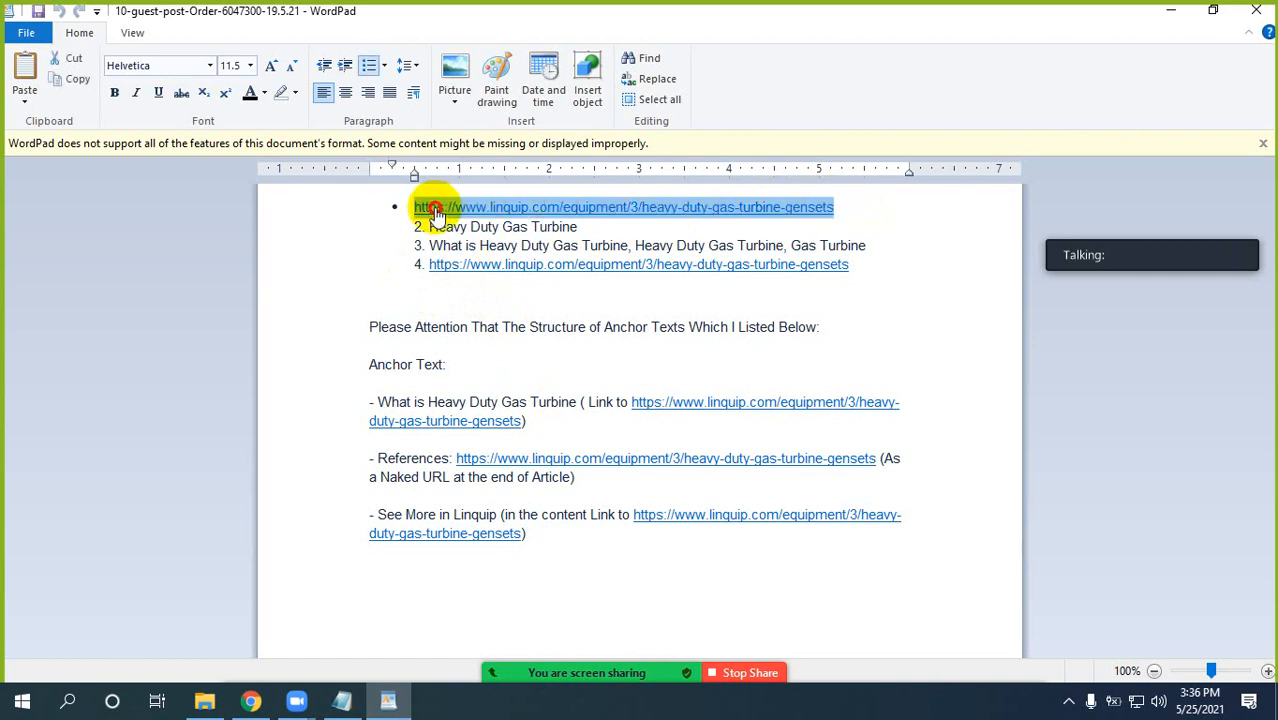
pyautogui.click(480, 252)
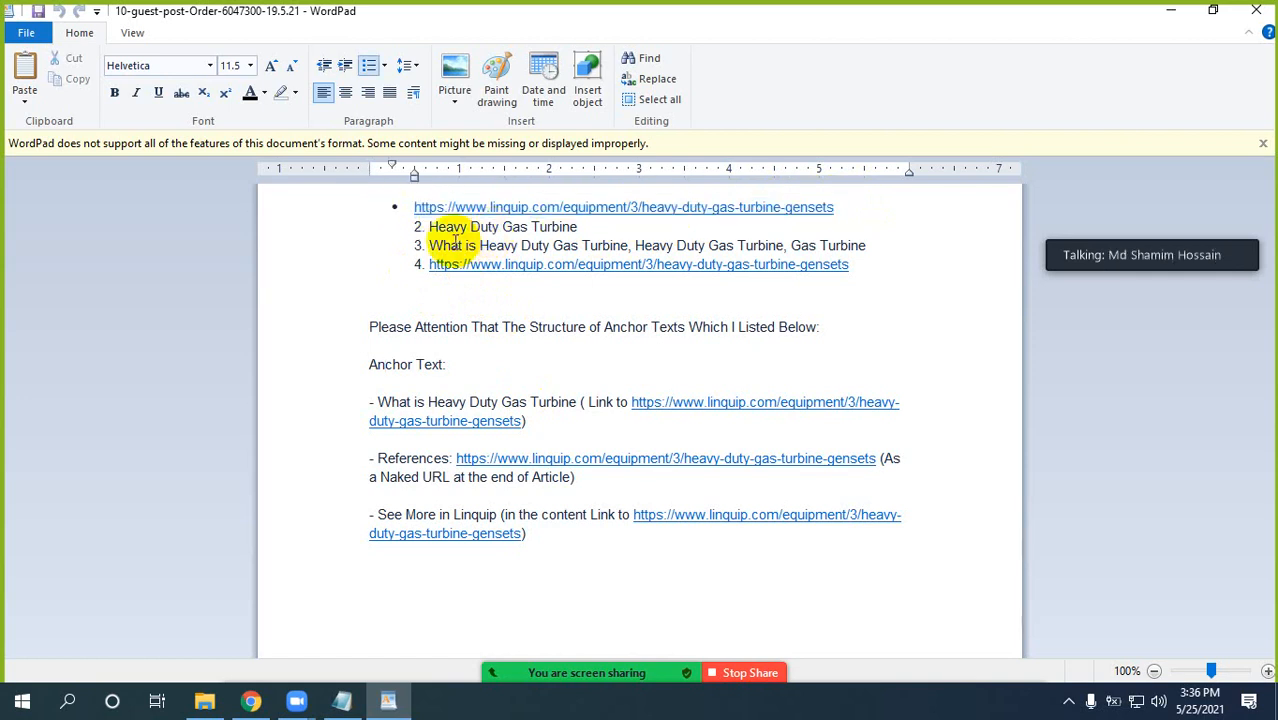
pyautogui.moveTo(430, 229); pyautogui.dragTo(580, 228)
pyautogui.moveTo(428, 246); pyautogui.dragTo(855, 254)
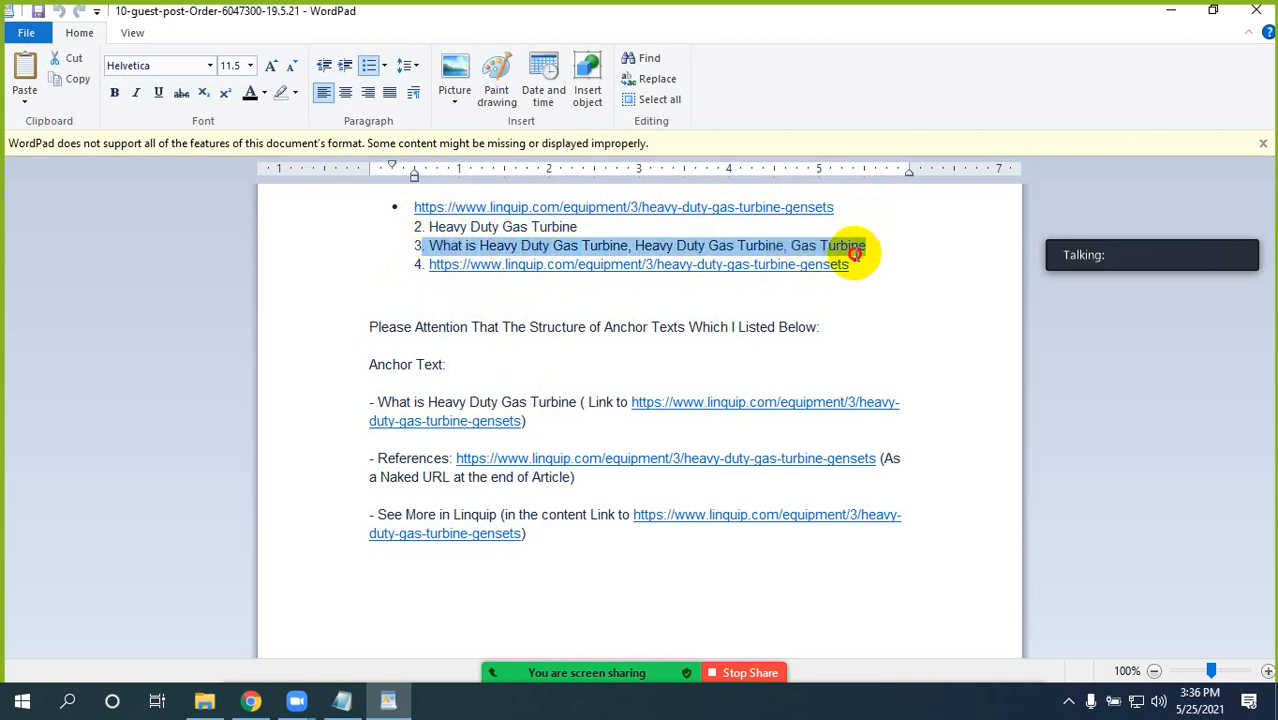
# Delete the fourth list item, the repeated linquip.com link below the keyword phrases, from the order document.
pyautogui.click(770, 292)
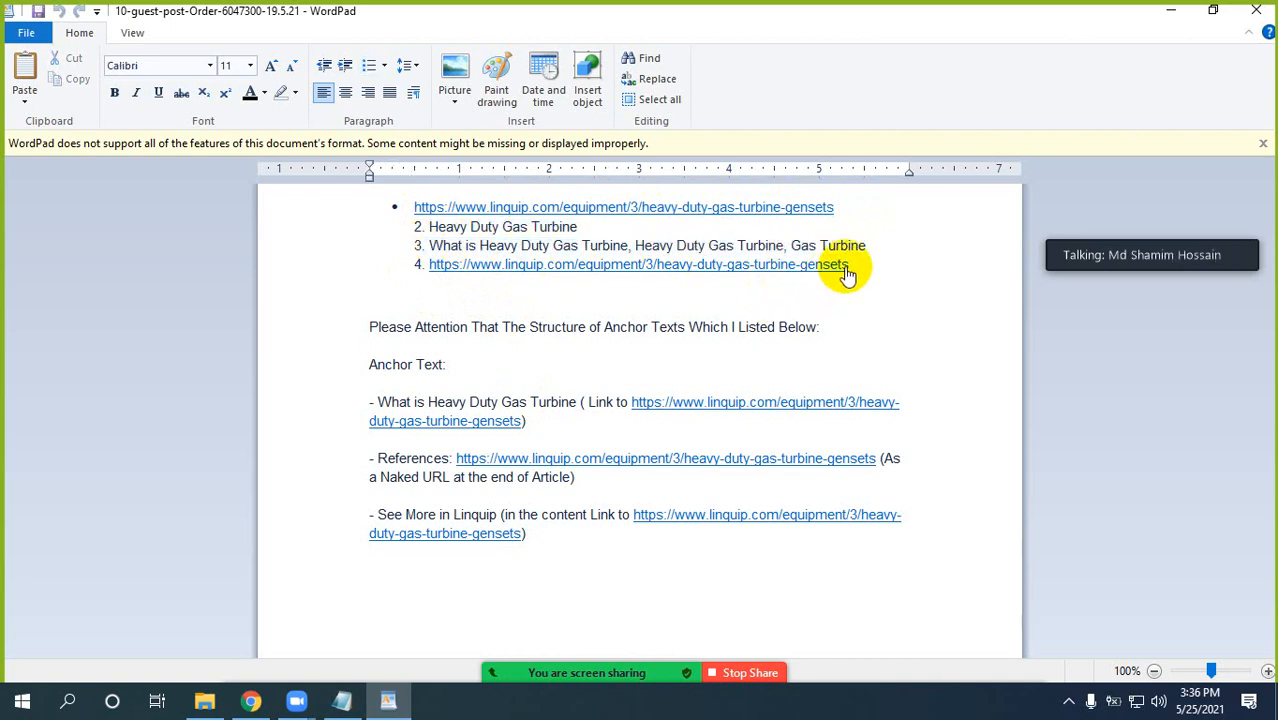
pyautogui.moveTo(866, 265); pyautogui.dragTo(428, 257)
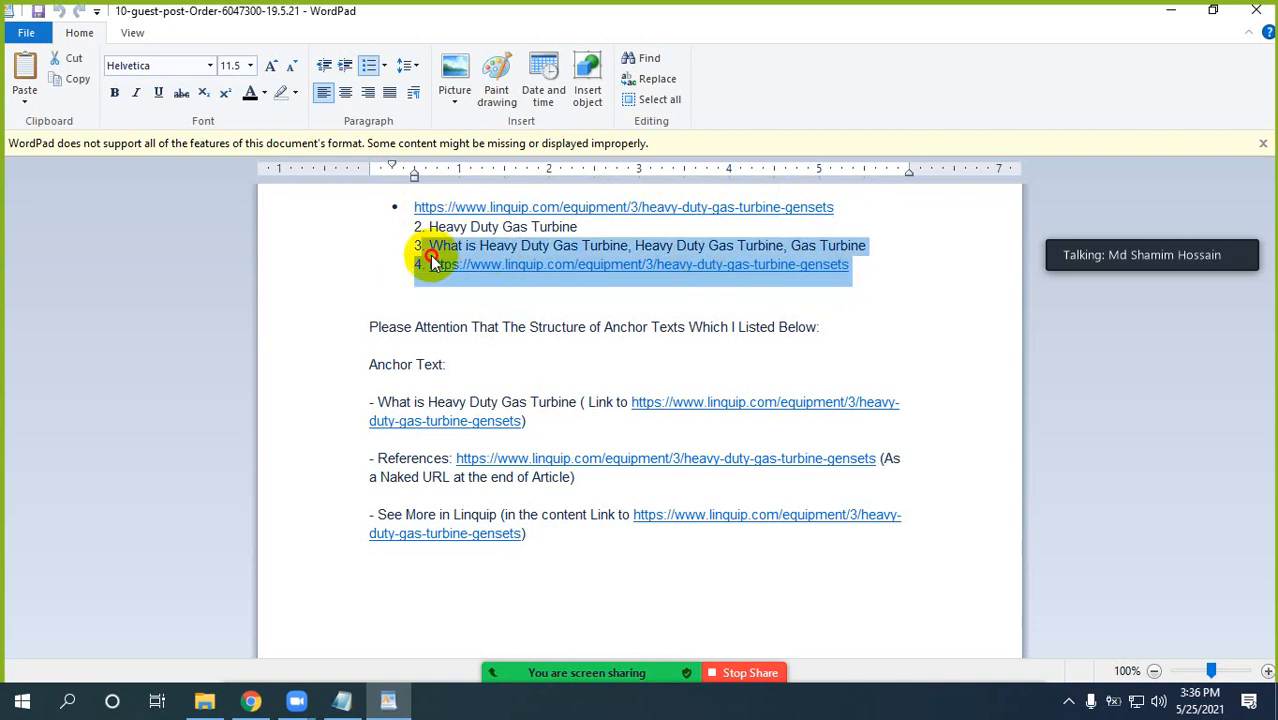
pyautogui.click(429, 248)
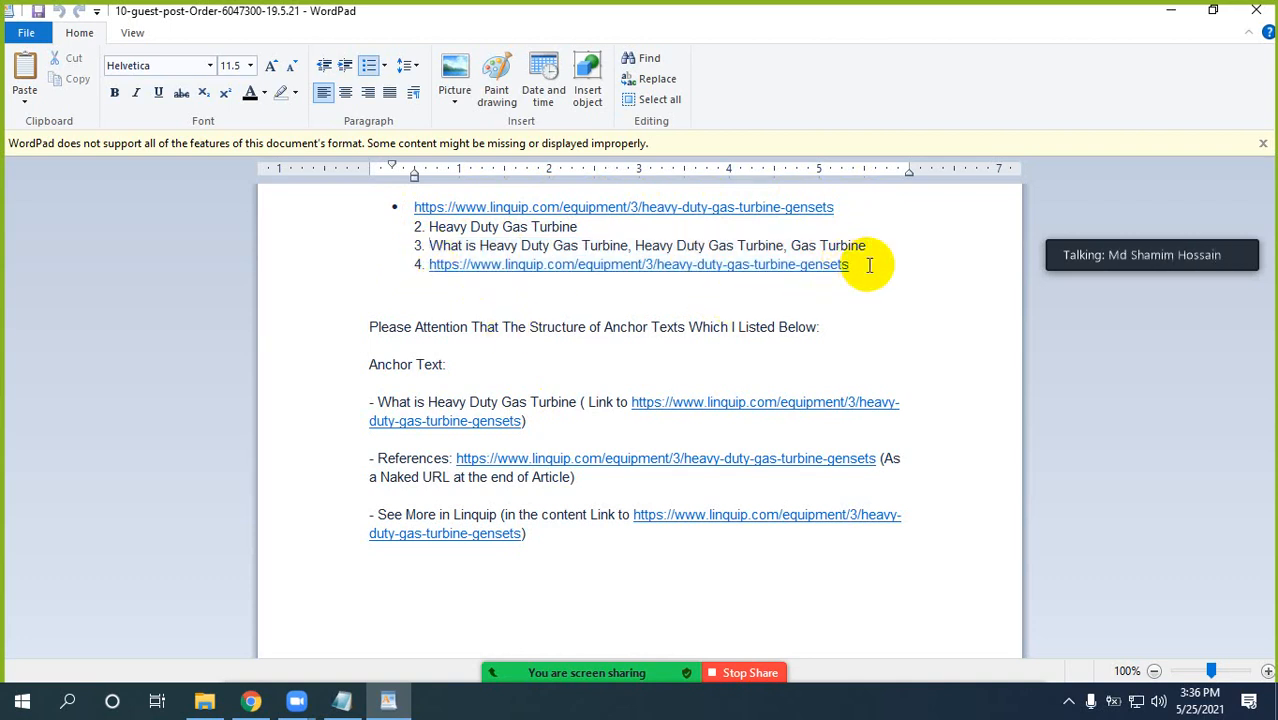
pyautogui.moveTo(864, 265); pyautogui.dragTo(411, 268)
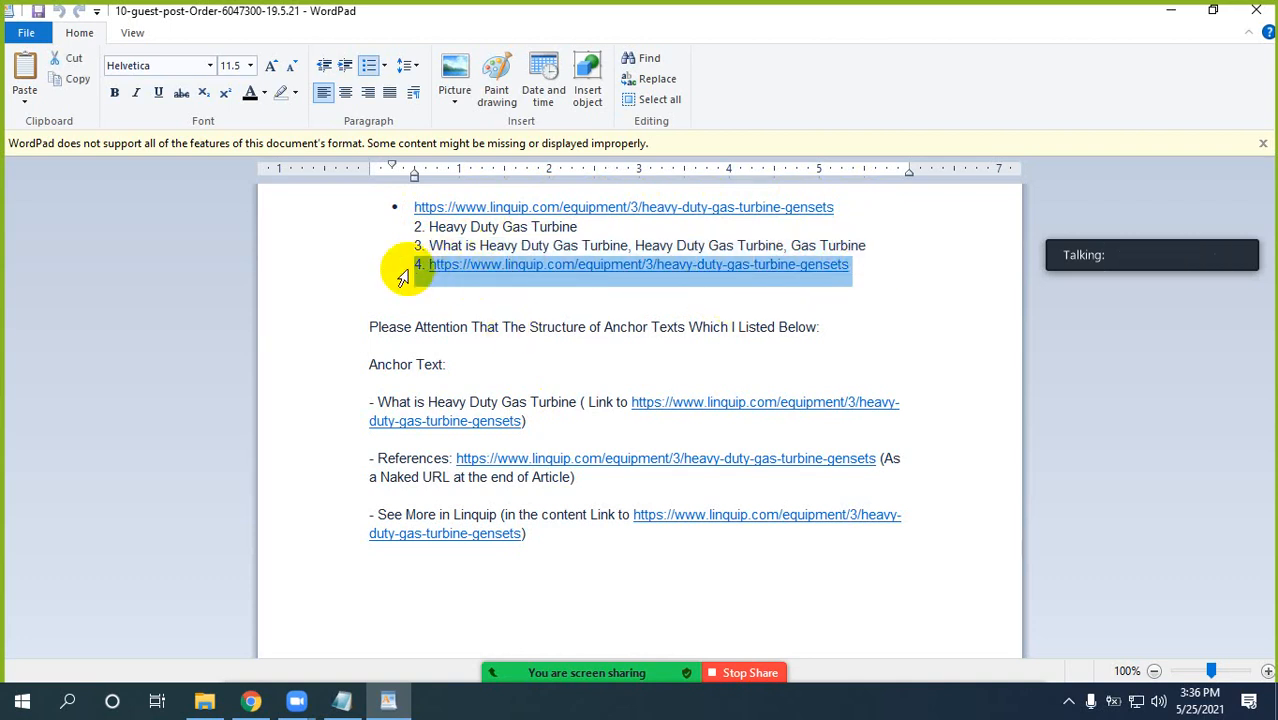
pyautogui.press('BackSpace')
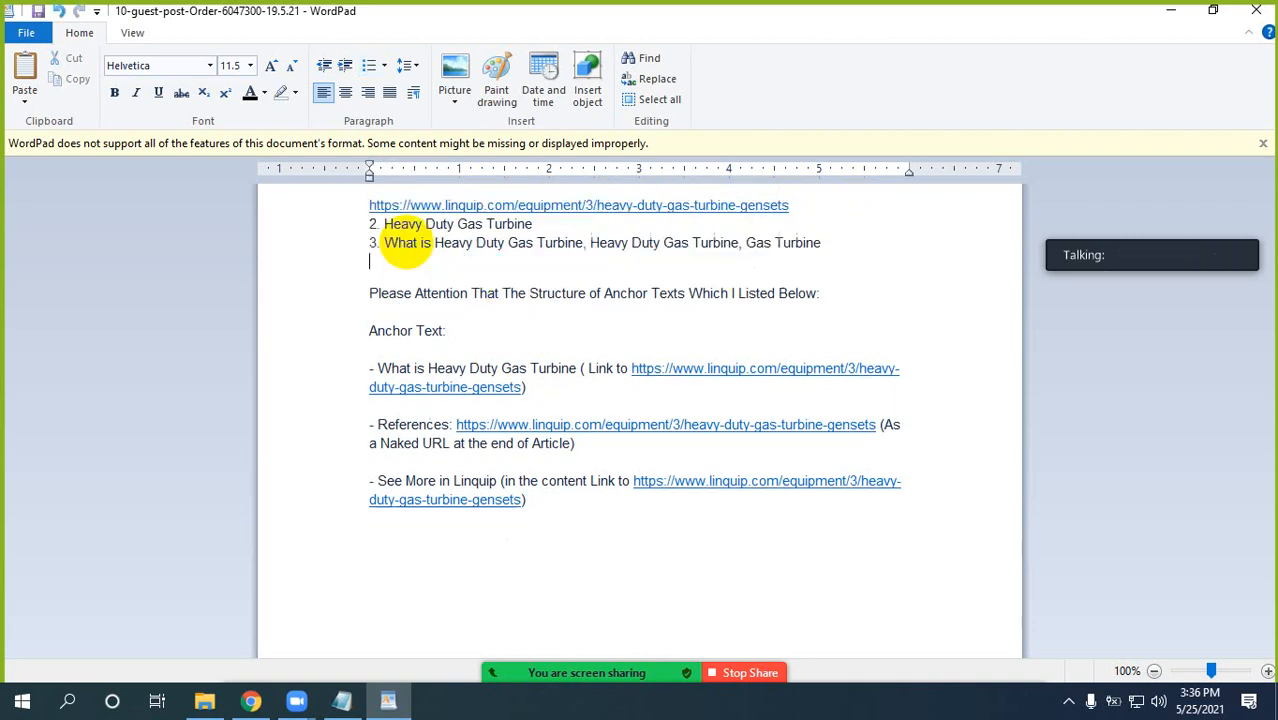
# Switch to the Google Docs notes, list "Your website URL", "Tile" and "Keywords" on separate lines under Buyer Requirements, and highlight the list.
pyautogui.click(398, 708)
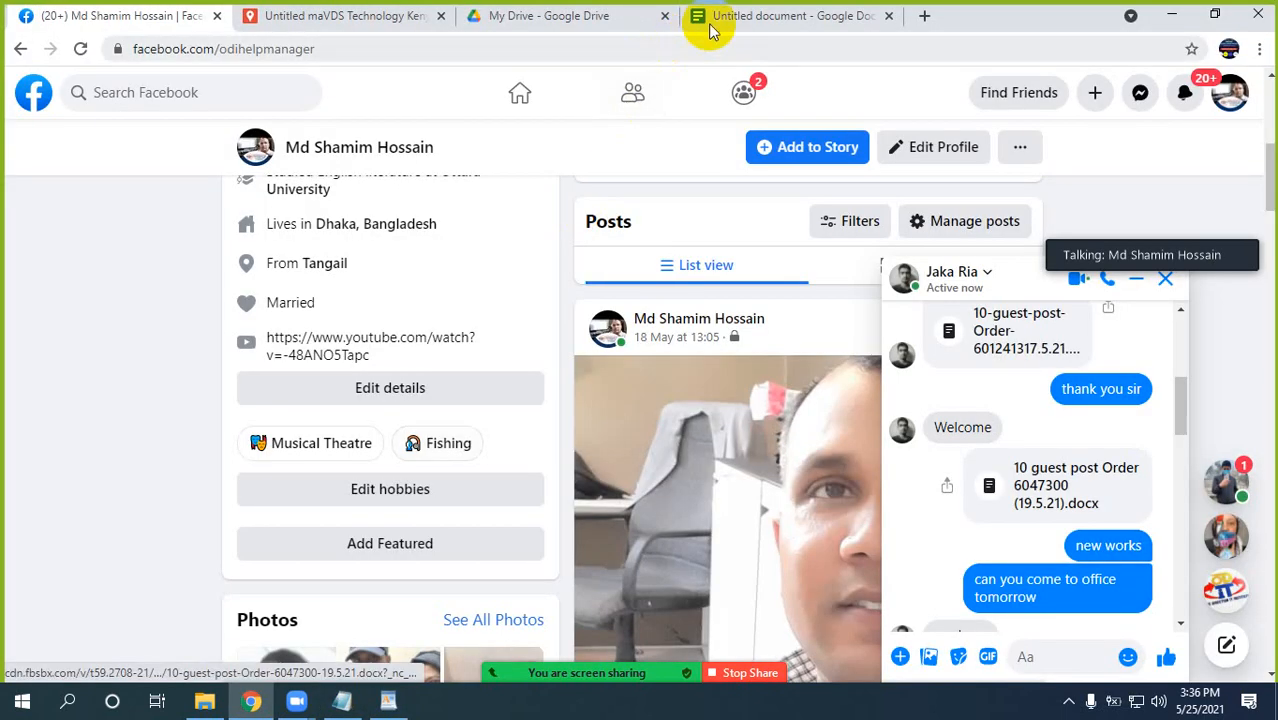
pyautogui.click(710, 28)
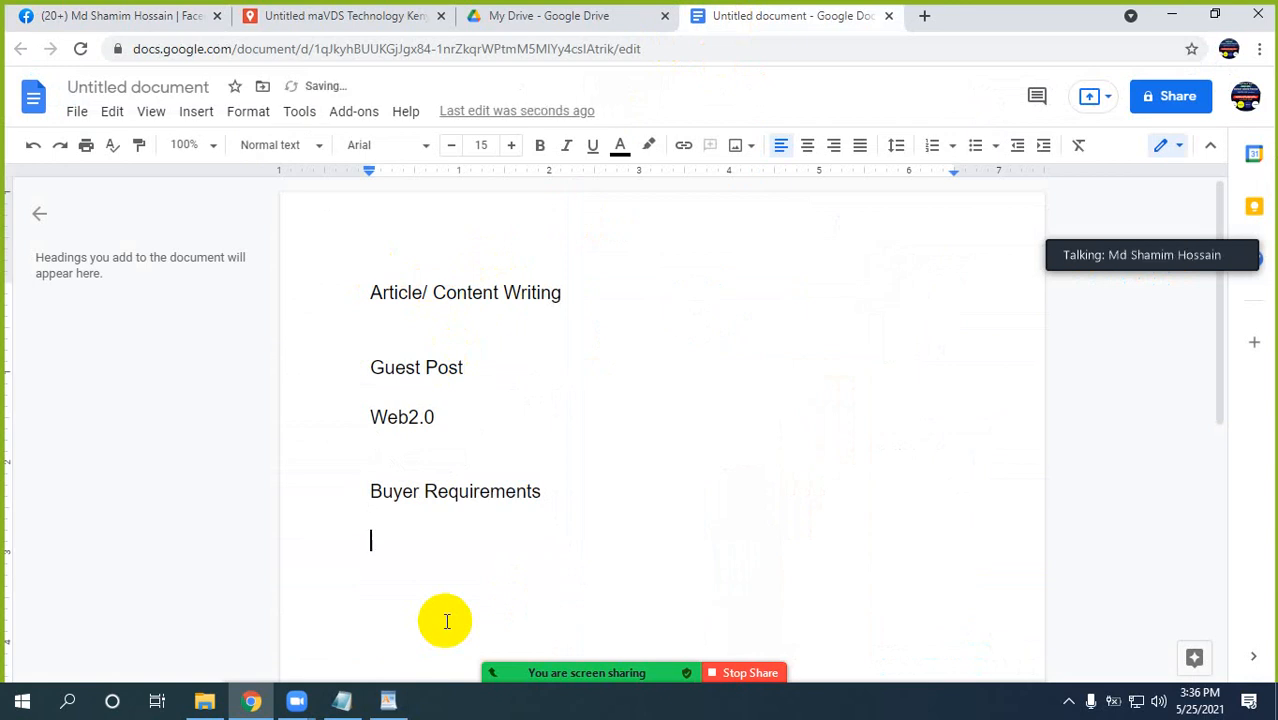
pyautogui.write('Your websit')
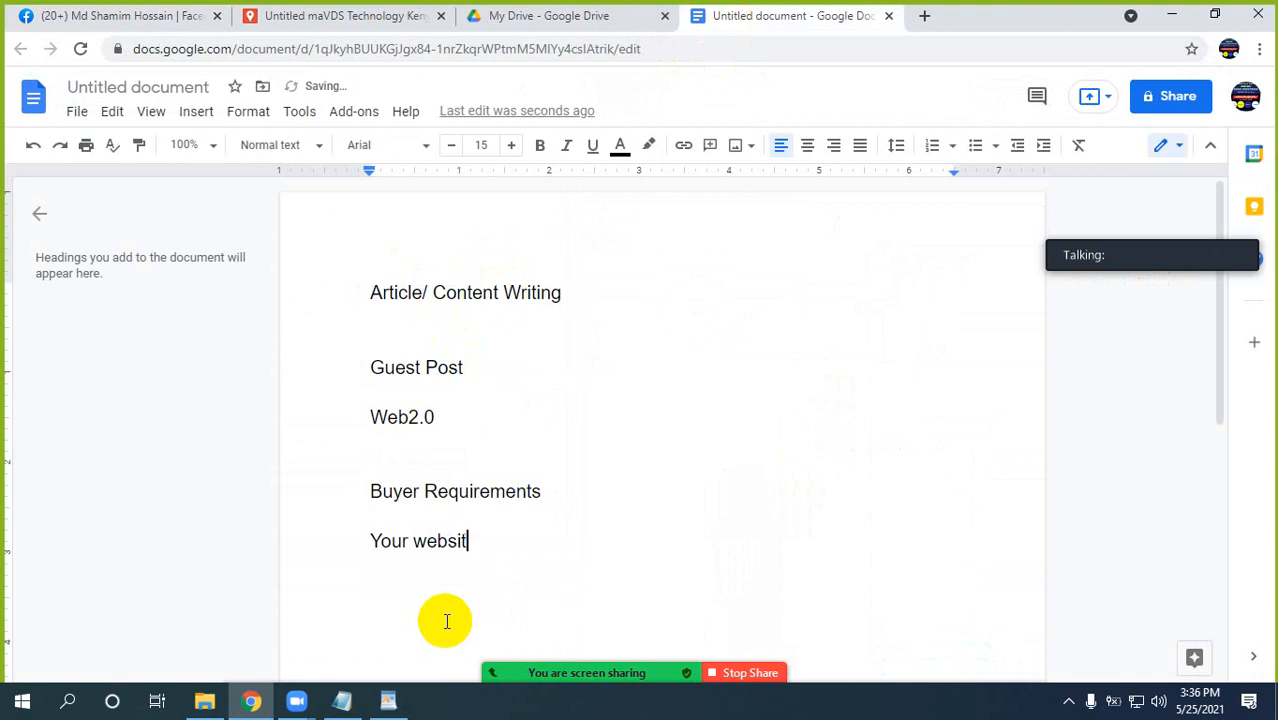
pyautogui.write('RL')
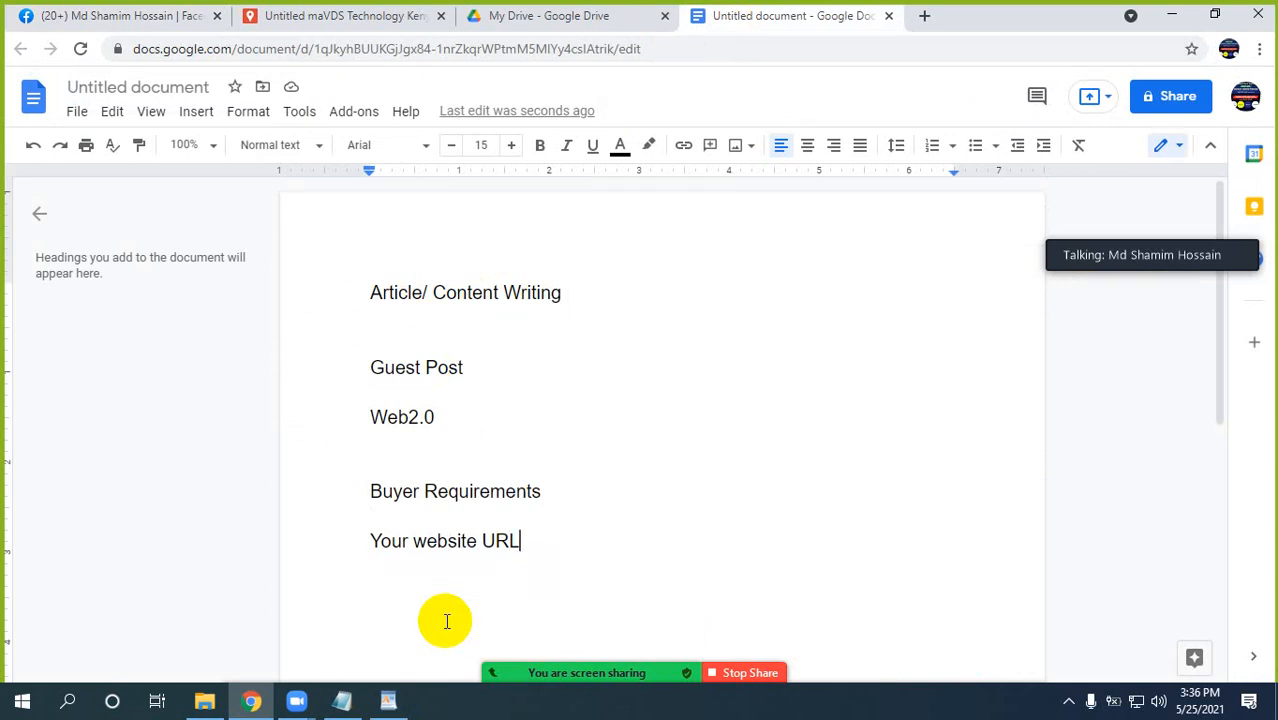
pyautogui.press('Return')
pyautogui.write('Tile')
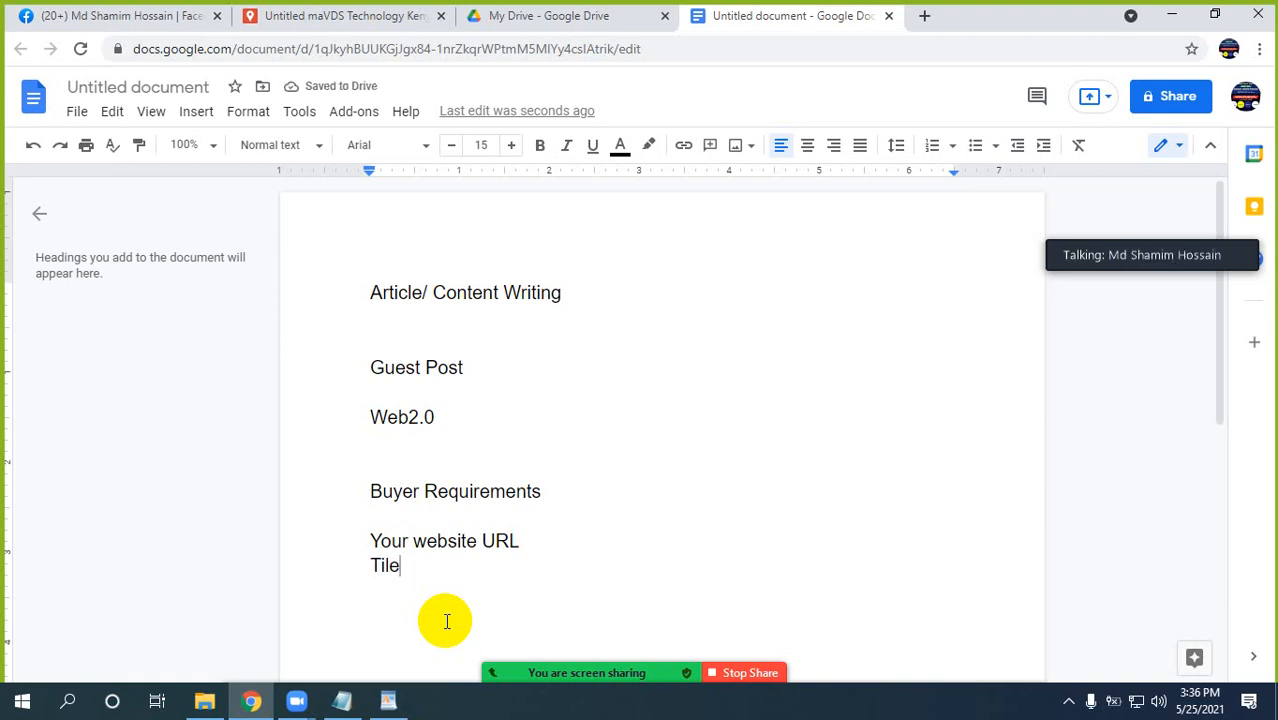
pyautogui.press('Return')
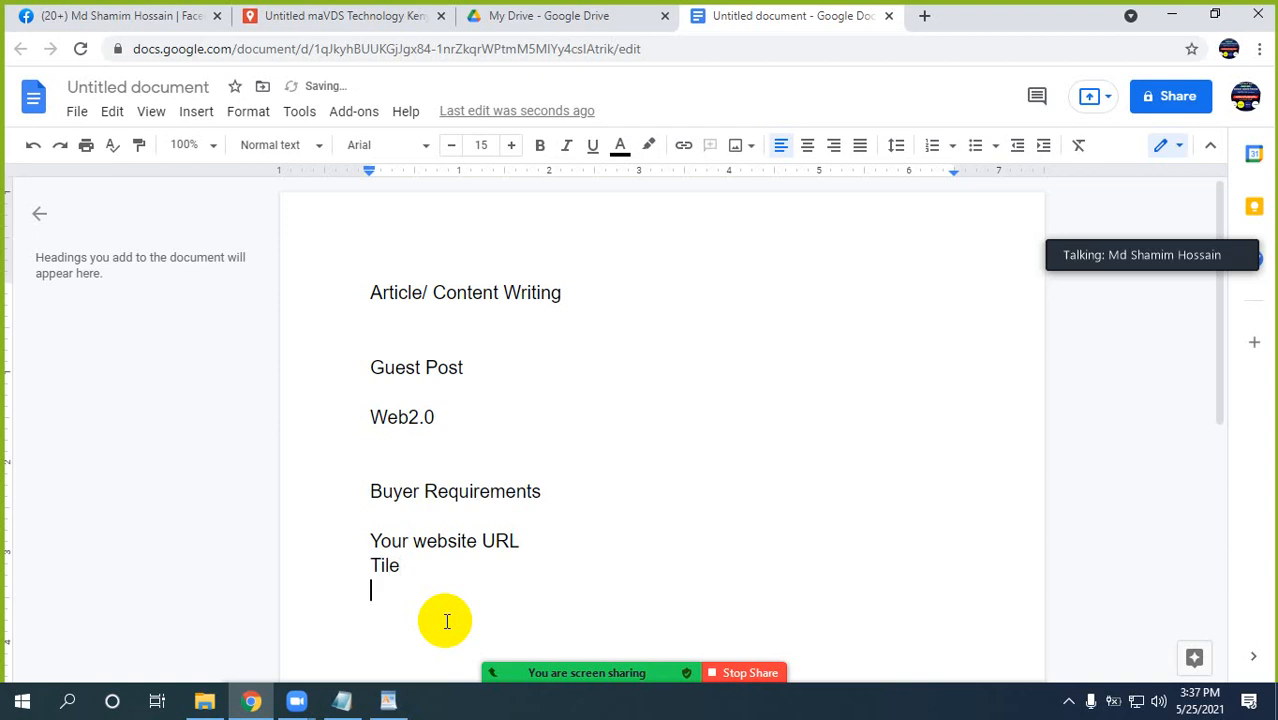
pyautogui.write('Keyword')
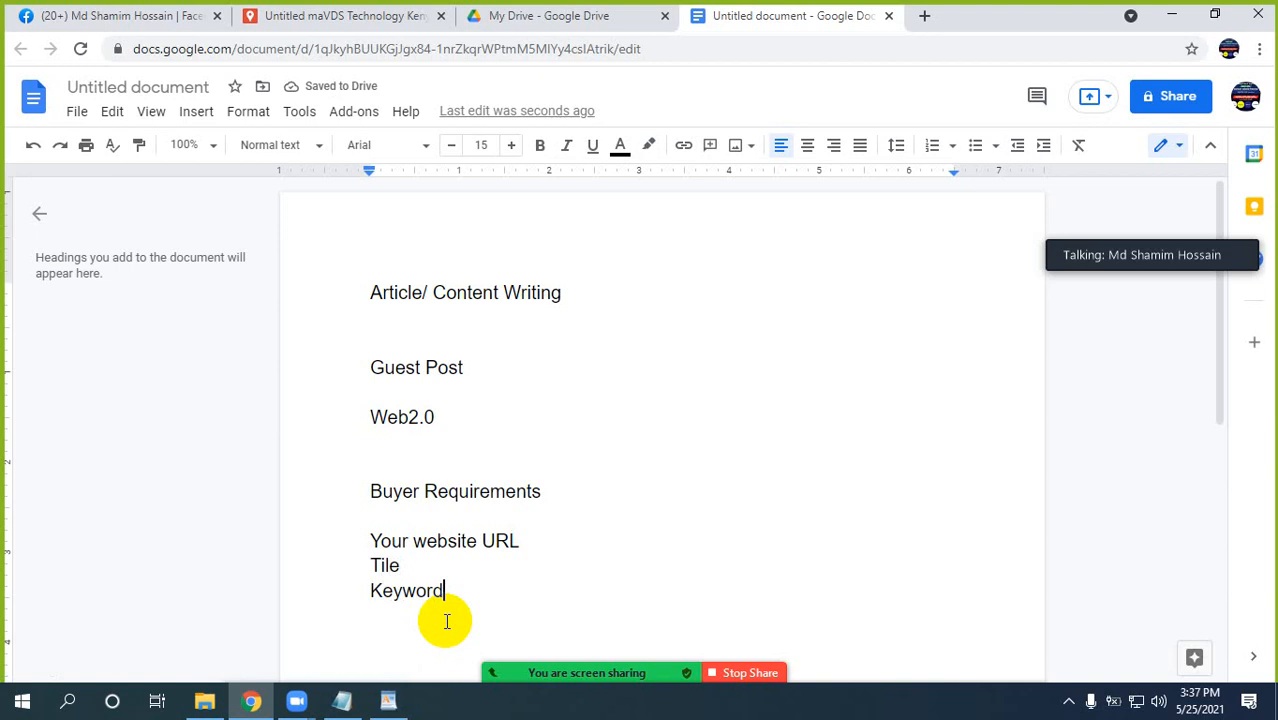
pyautogui.write('s')
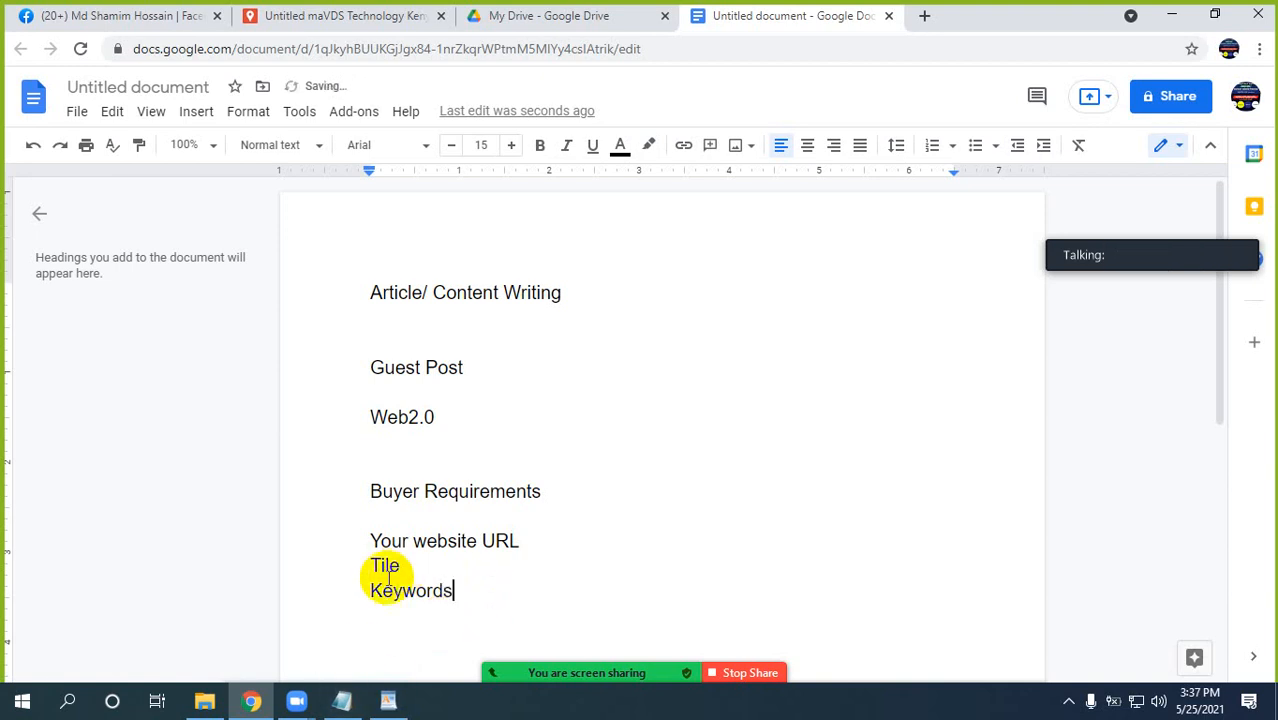
pyautogui.keyDown('shift'); pyautogui.click(354, 551); pyautogui.keyUp('shift')
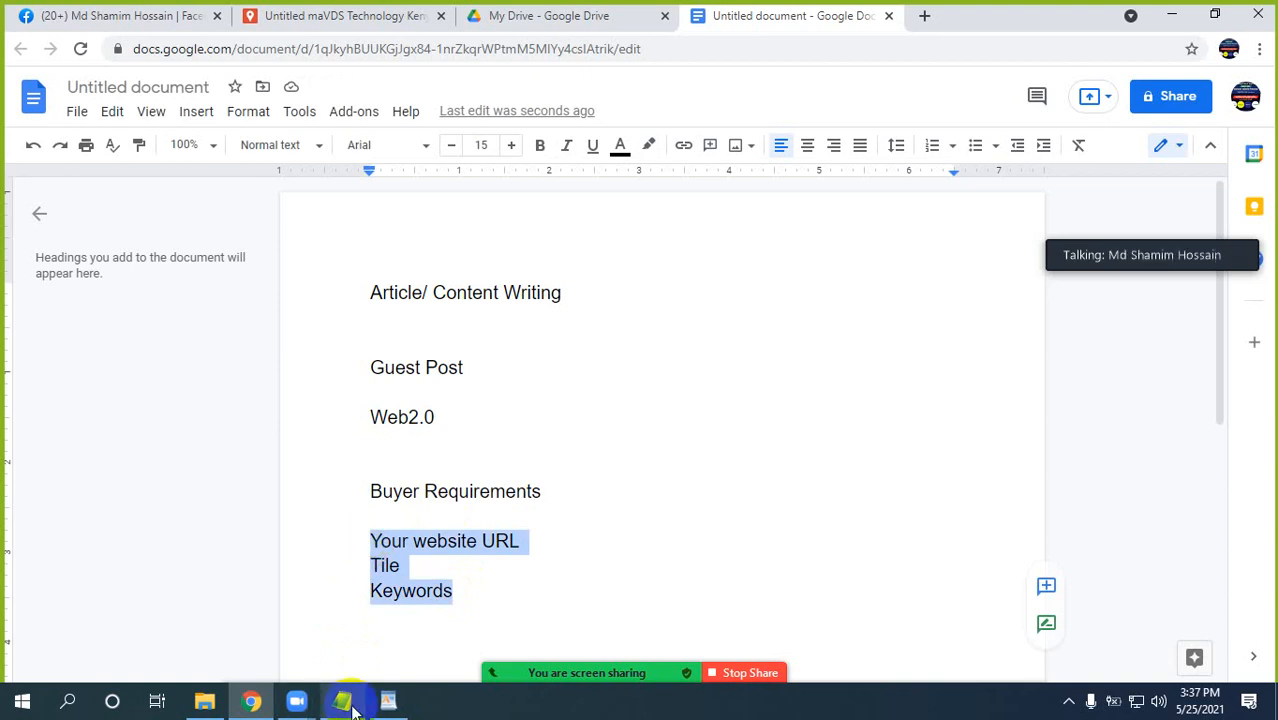
# Switch to the WordPad order document and examine the keyword line, the anchor text structure note and the anchor text items below it.
pyautogui.click(388, 701)
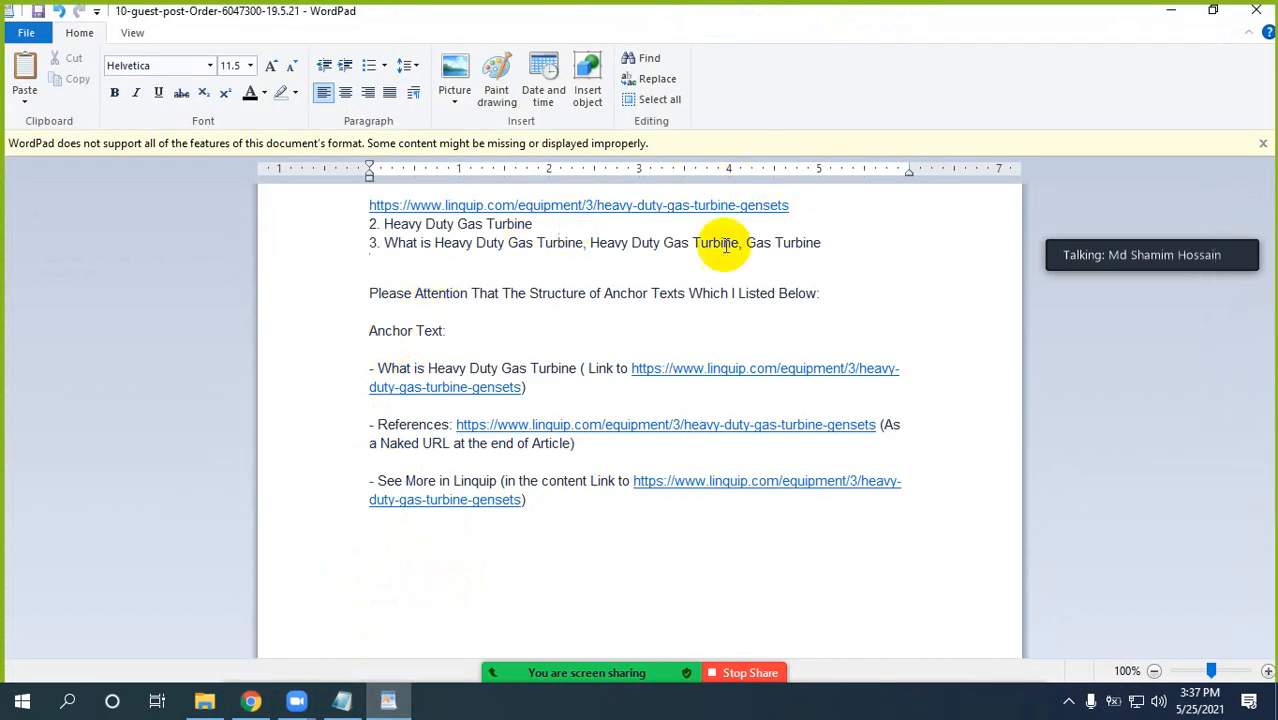
pyautogui.moveTo(822, 243); pyautogui.dragTo(365, 240)
pyautogui.click(400, 293)
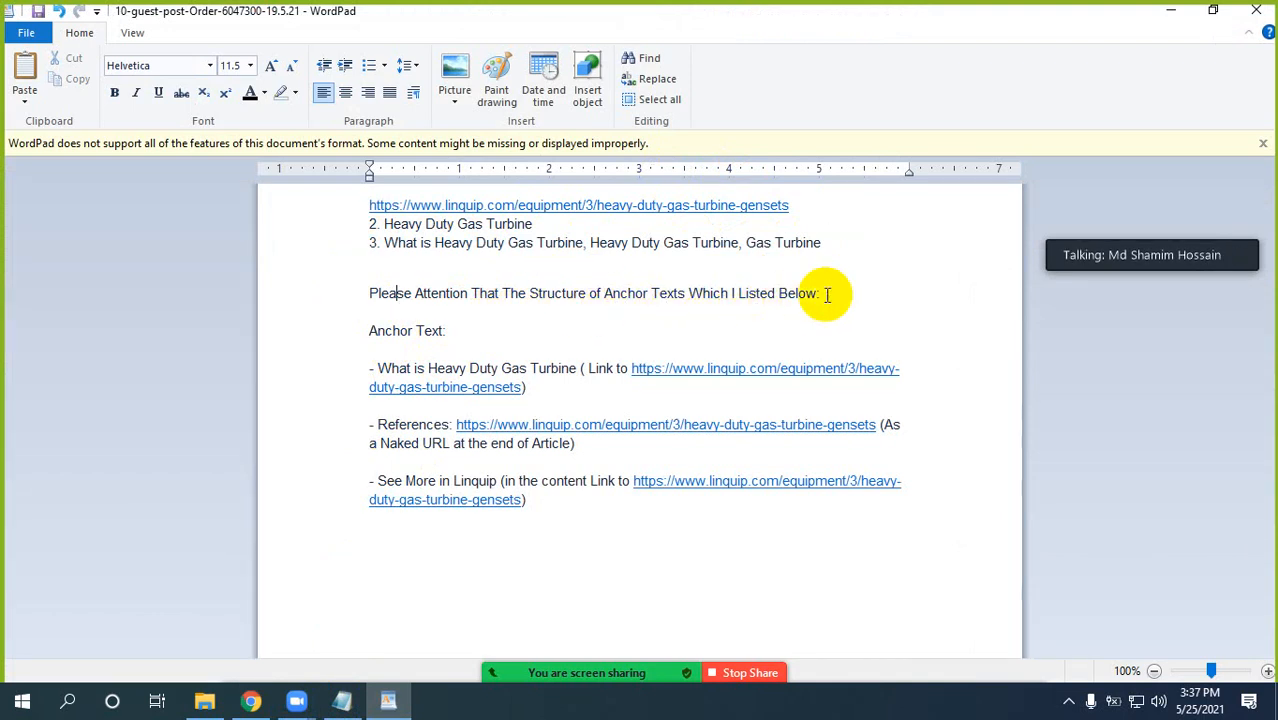
pyautogui.moveTo(822, 293); pyautogui.dragTo(396, 293)
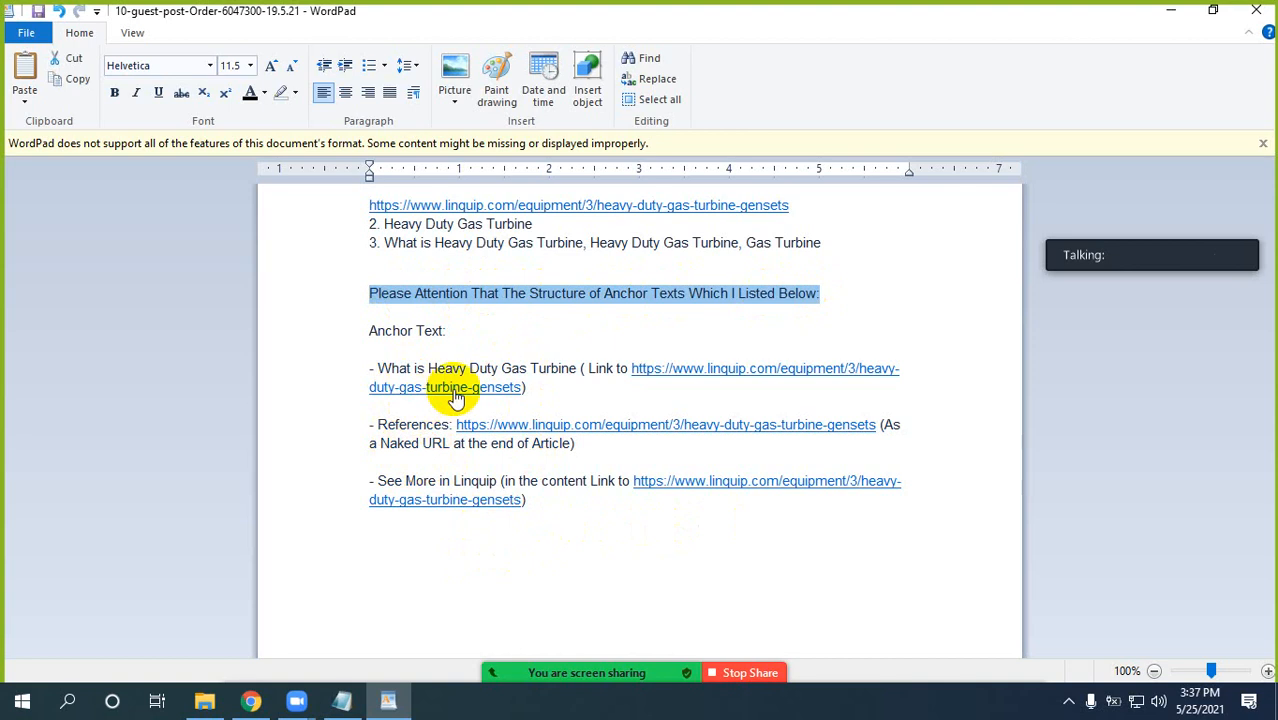
pyautogui.click(576, 368)
pyautogui.moveTo(576, 368); pyautogui.dragTo(372, 368)
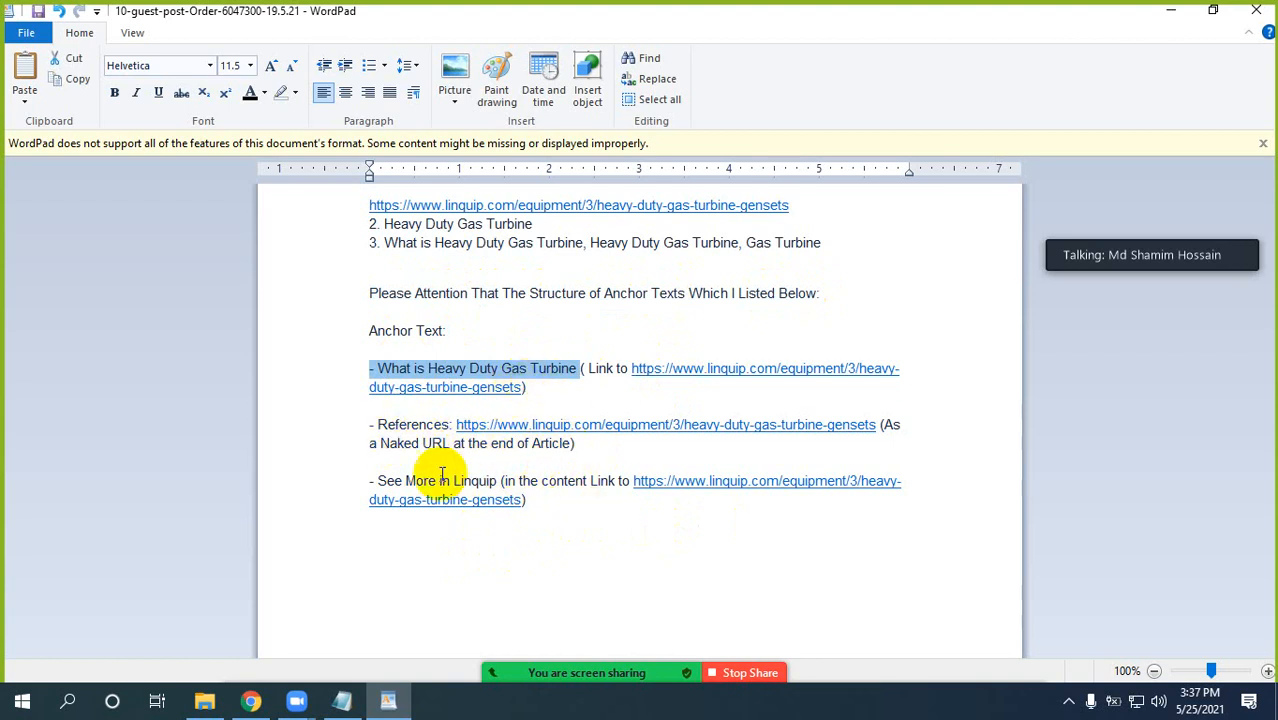
pyautogui.click(547, 443)
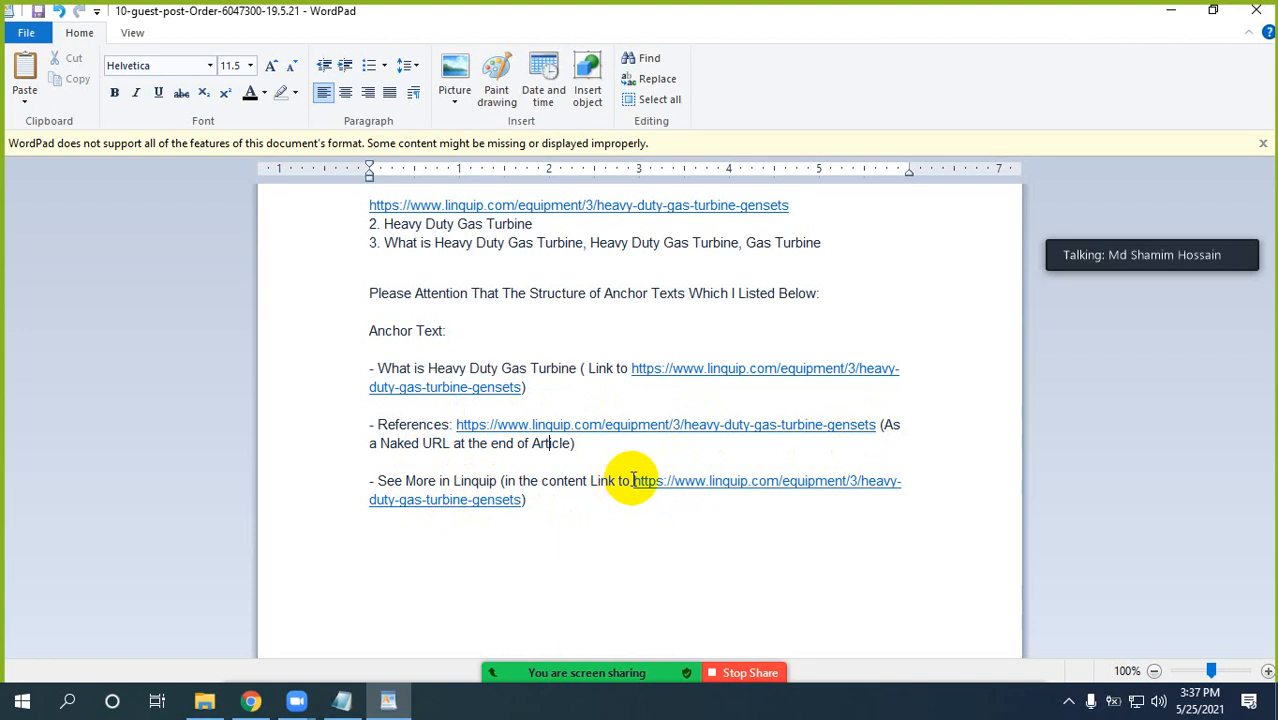
pyautogui.moveTo(633, 480); pyautogui.dragTo(633, 500)
pyautogui.click(588, 310)
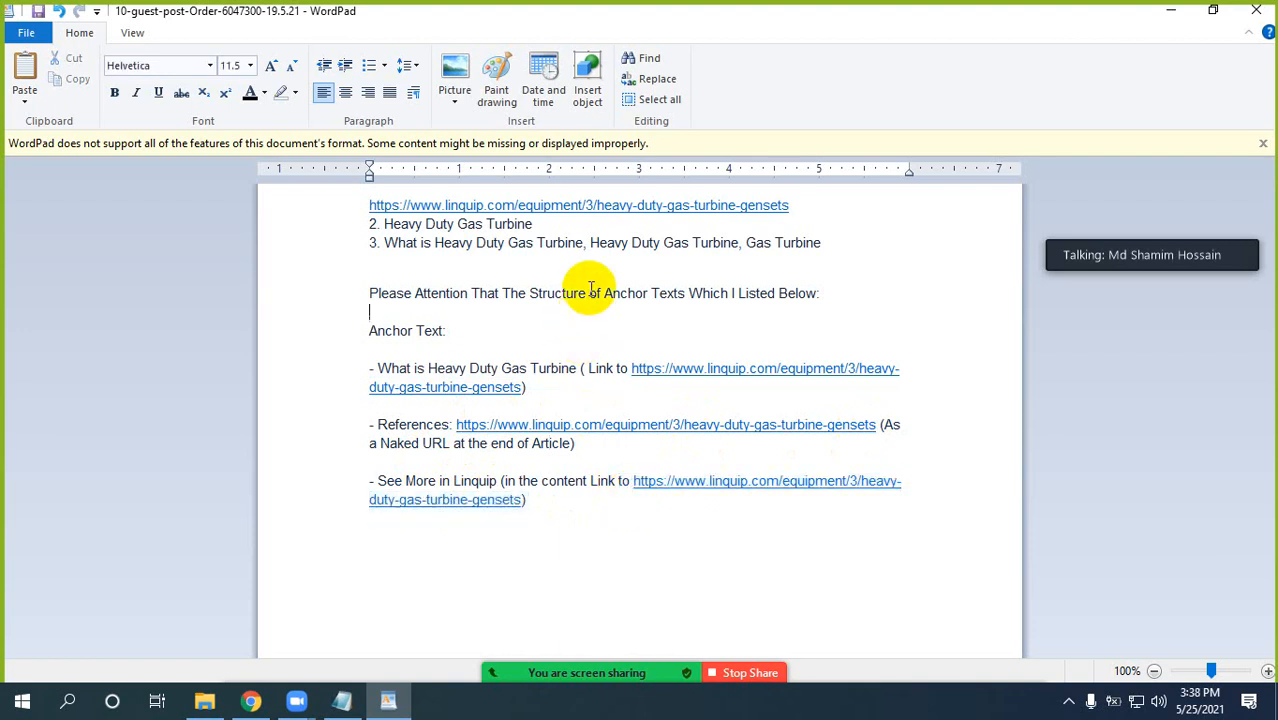
pyautogui.moveTo(383, 243); pyautogui.dragTo(738, 245)
pyautogui.click(593, 243)
pyautogui.click(573, 245)
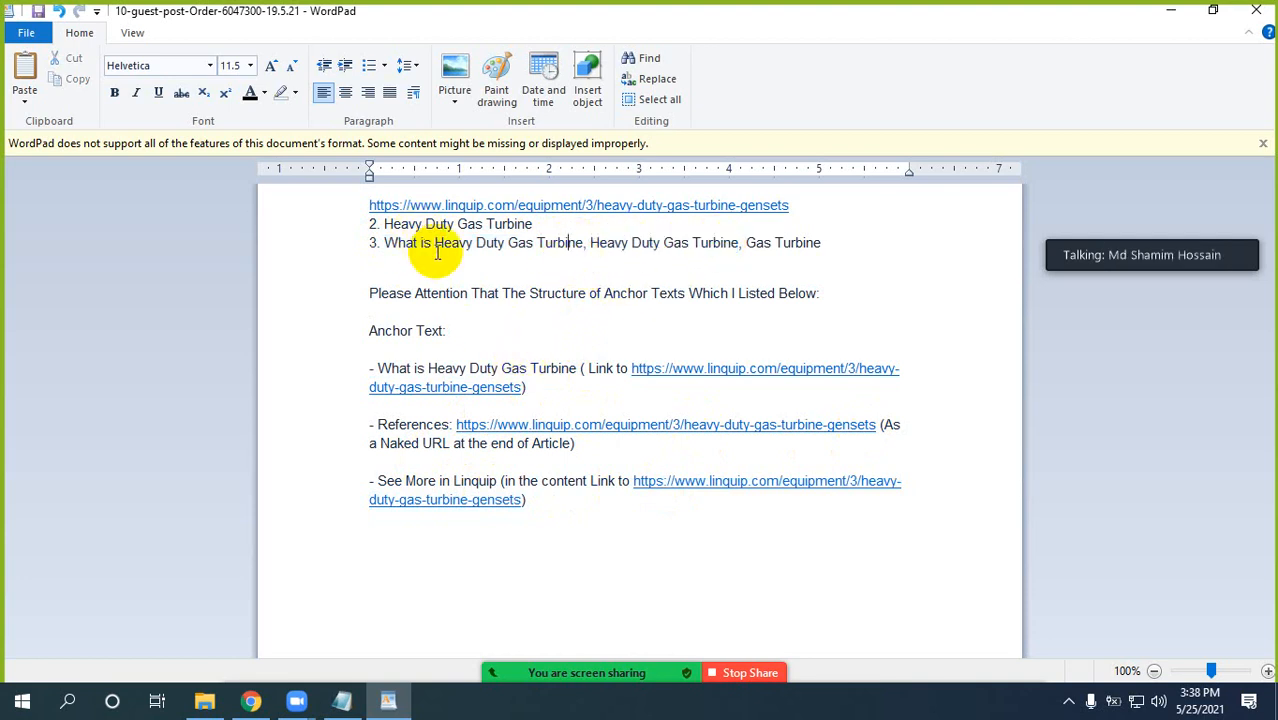
# Return to the Google Docs notes and highlight the "Keywords" and "Your website URL" entries under Buyer Requirements.
pyautogui.click(390, 702)
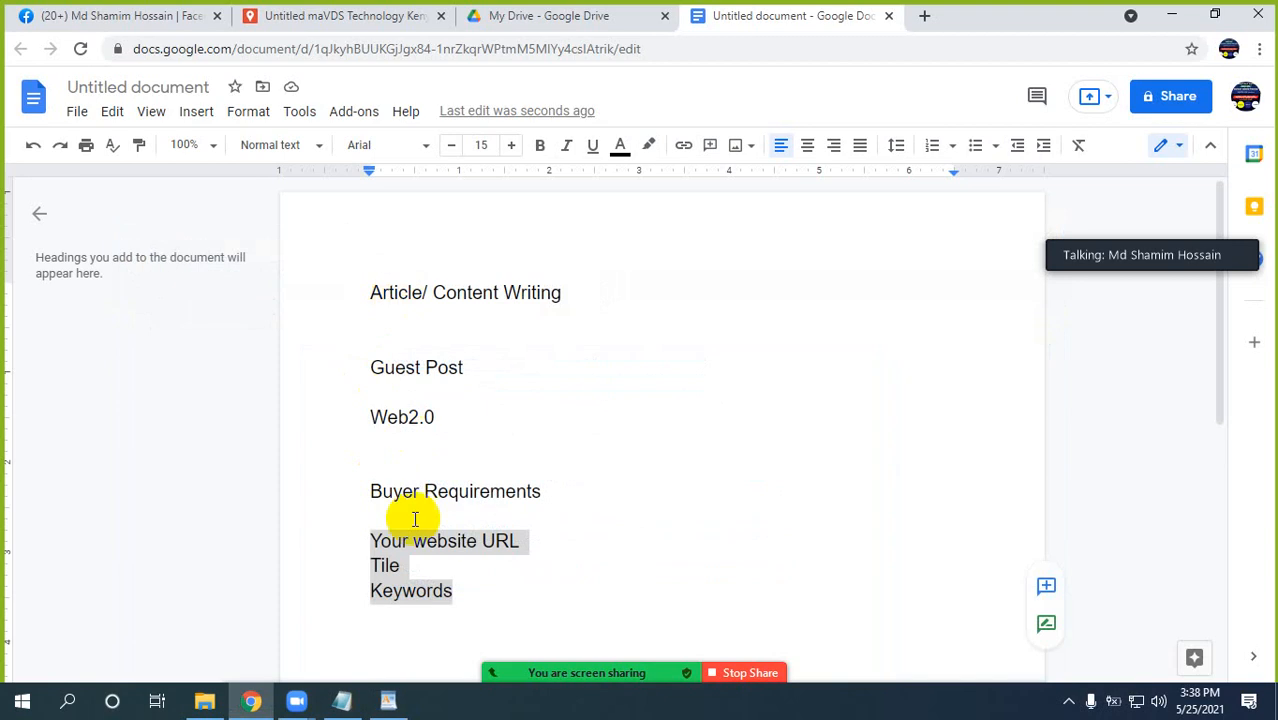
pyautogui.click(374, 590)
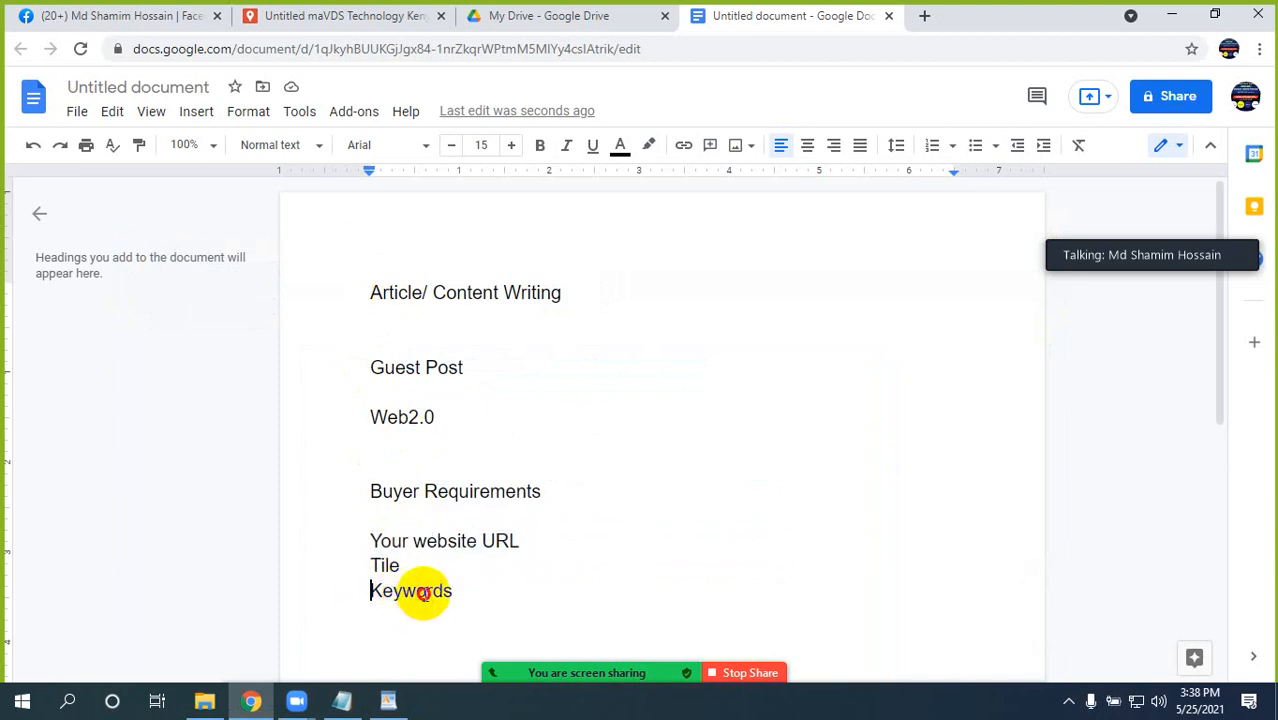
pyautogui.doubleClick(423, 593)
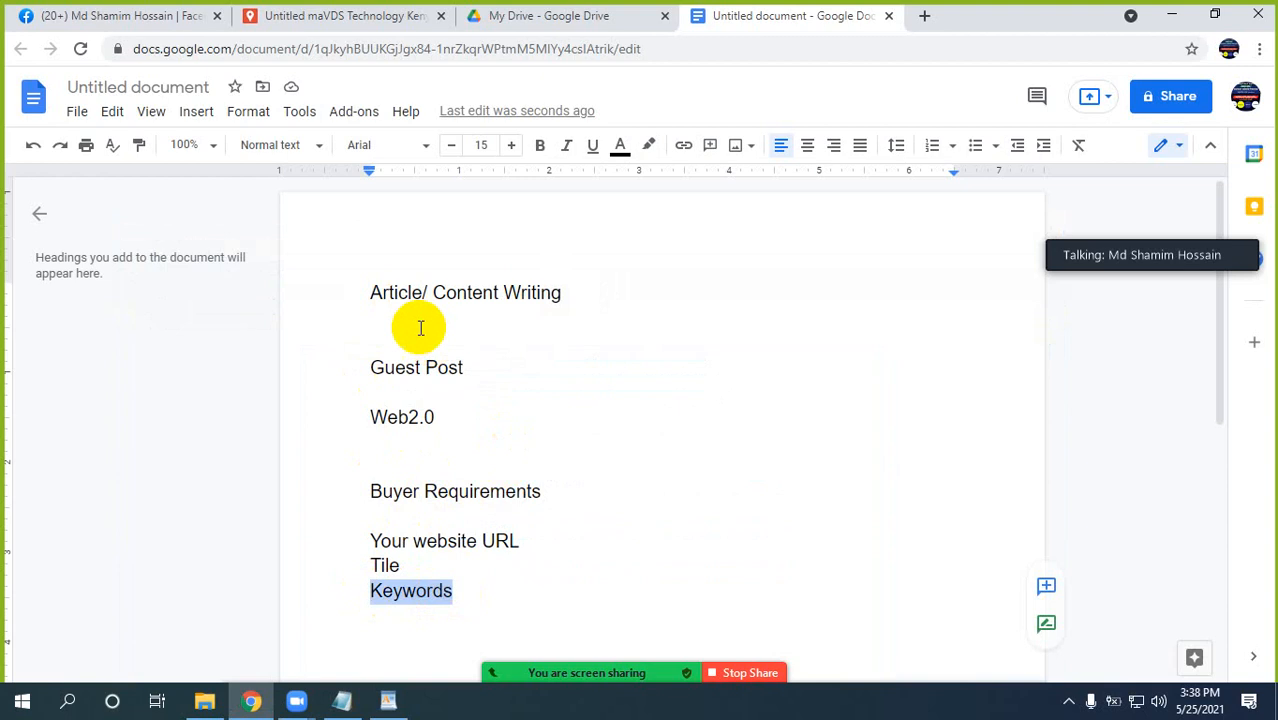
pyautogui.click(398, 292)
pyautogui.click(563, 292)
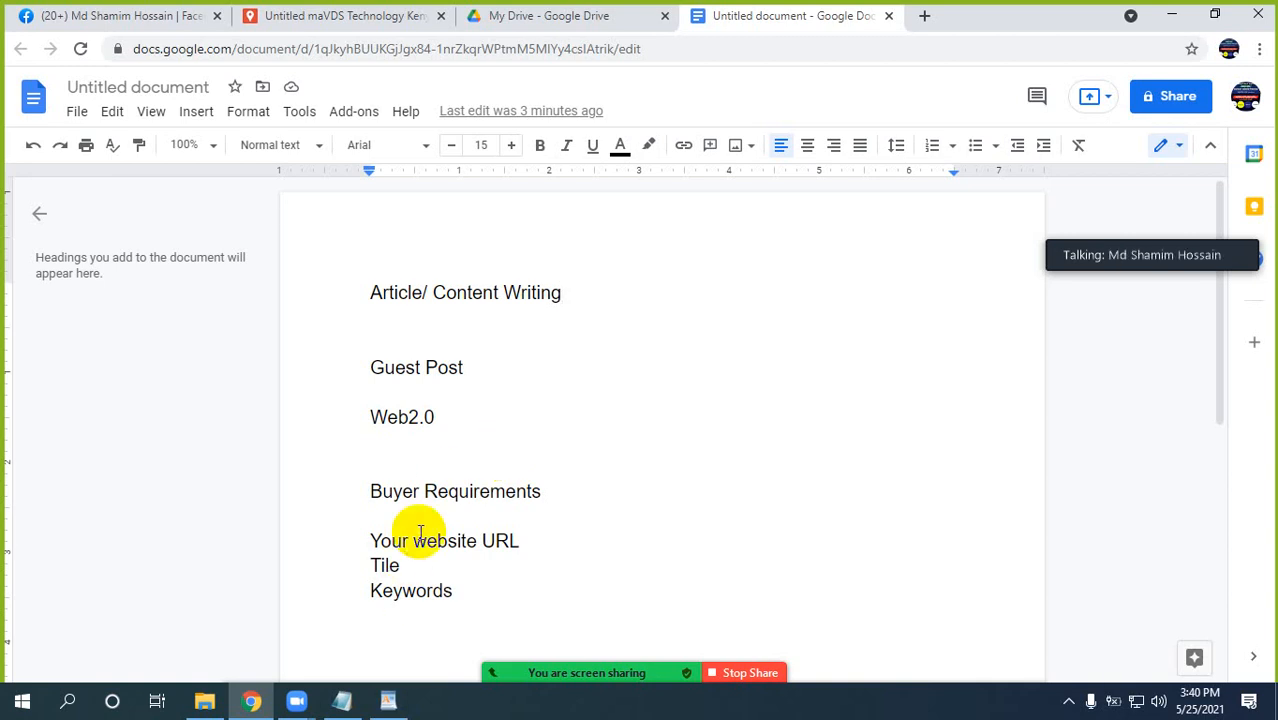
pyautogui.moveTo(363, 543); pyautogui.dragTo(494, 541)
pyautogui.moveTo(371, 595); pyautogui.dragTo(449, 595)
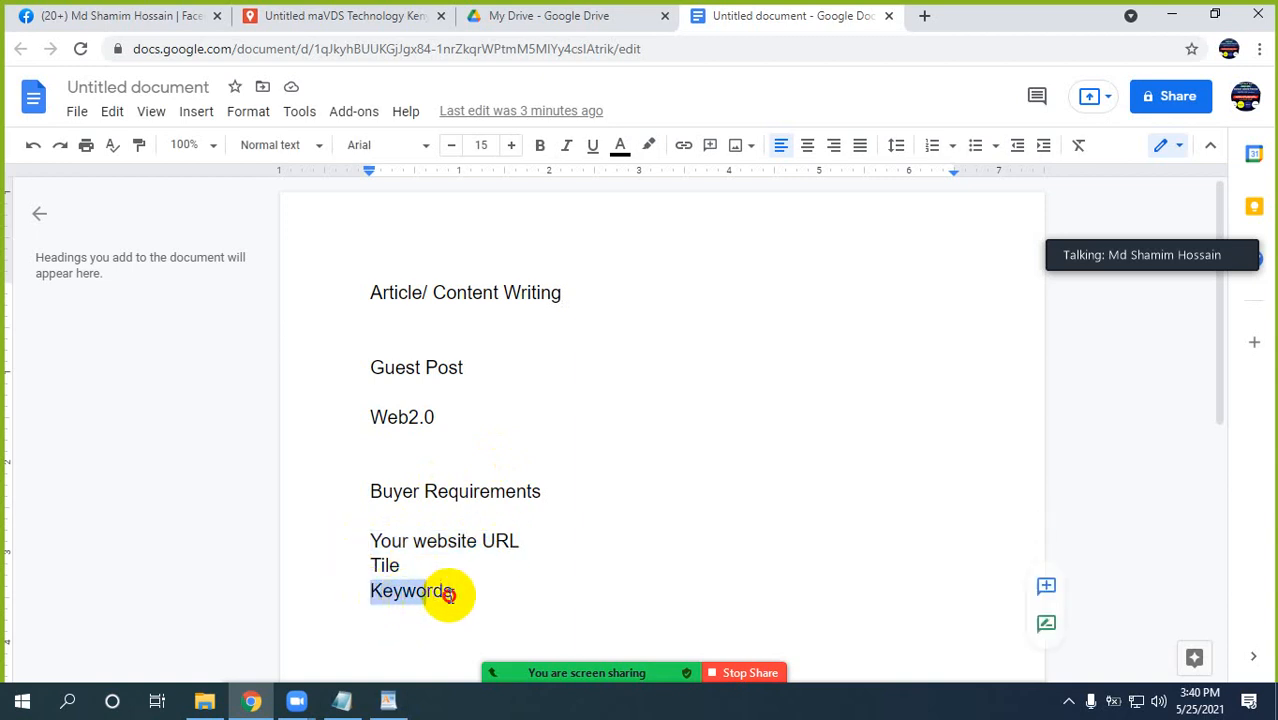
# Switch to the WordPad order document and highlight the first phrase of its keyword line, "What is Heavy Duty Gas Turbine".
pyautogui.click(388, 700)
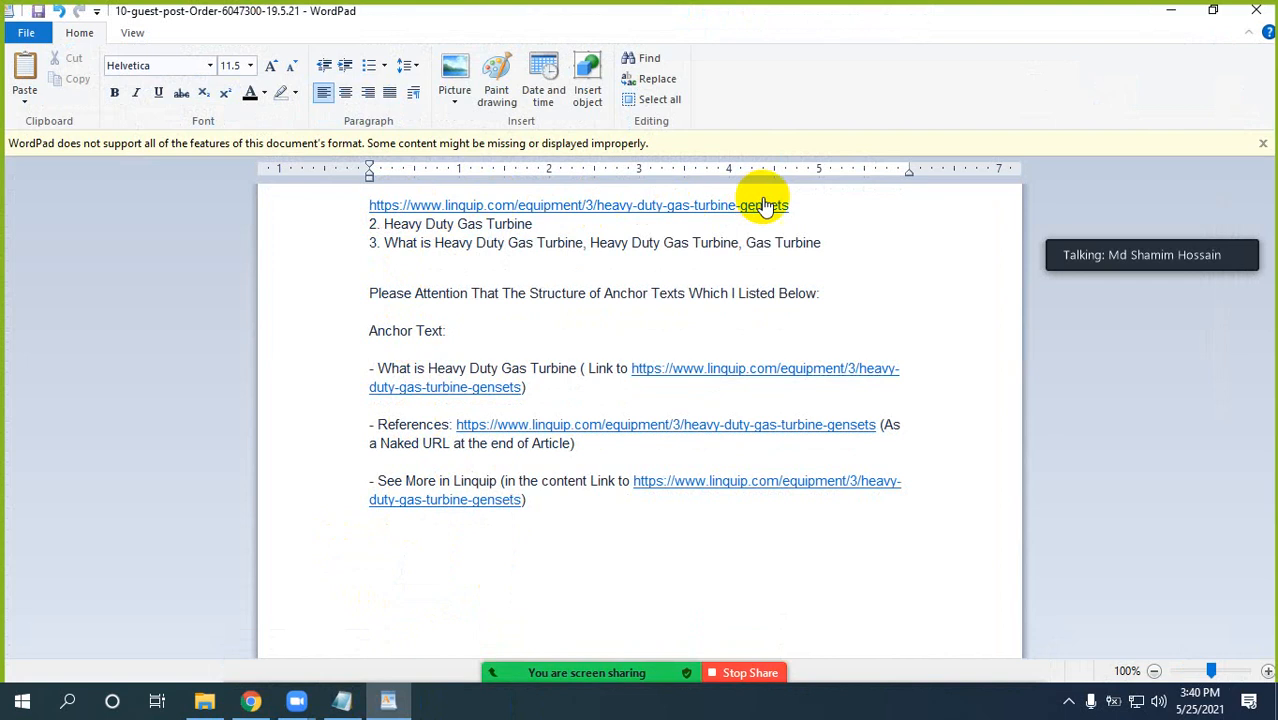
pyautogui.moveTo(386, 243); pyautogui.dragTo(585, 244)
pyautogui.click(662, 245)
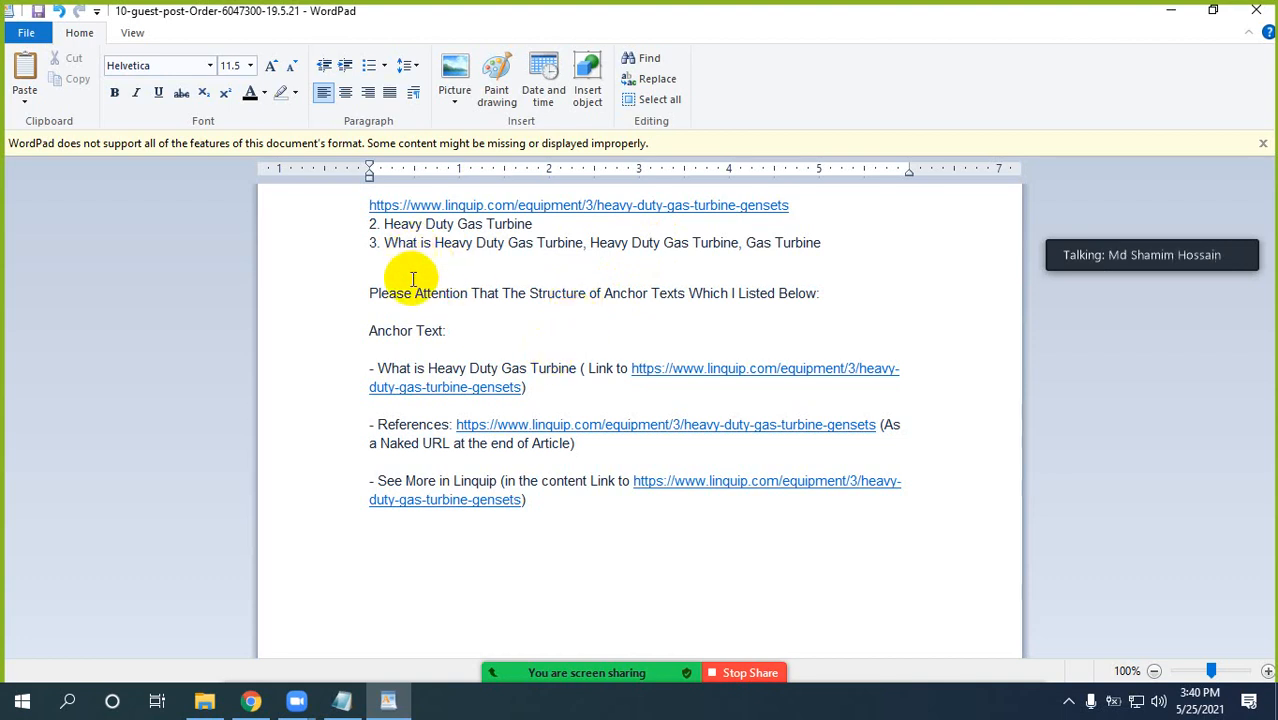
# Return to the Google Docs notes and admit the waiting participant to the Zoom meeting.
pyautogui.click(389, 691)
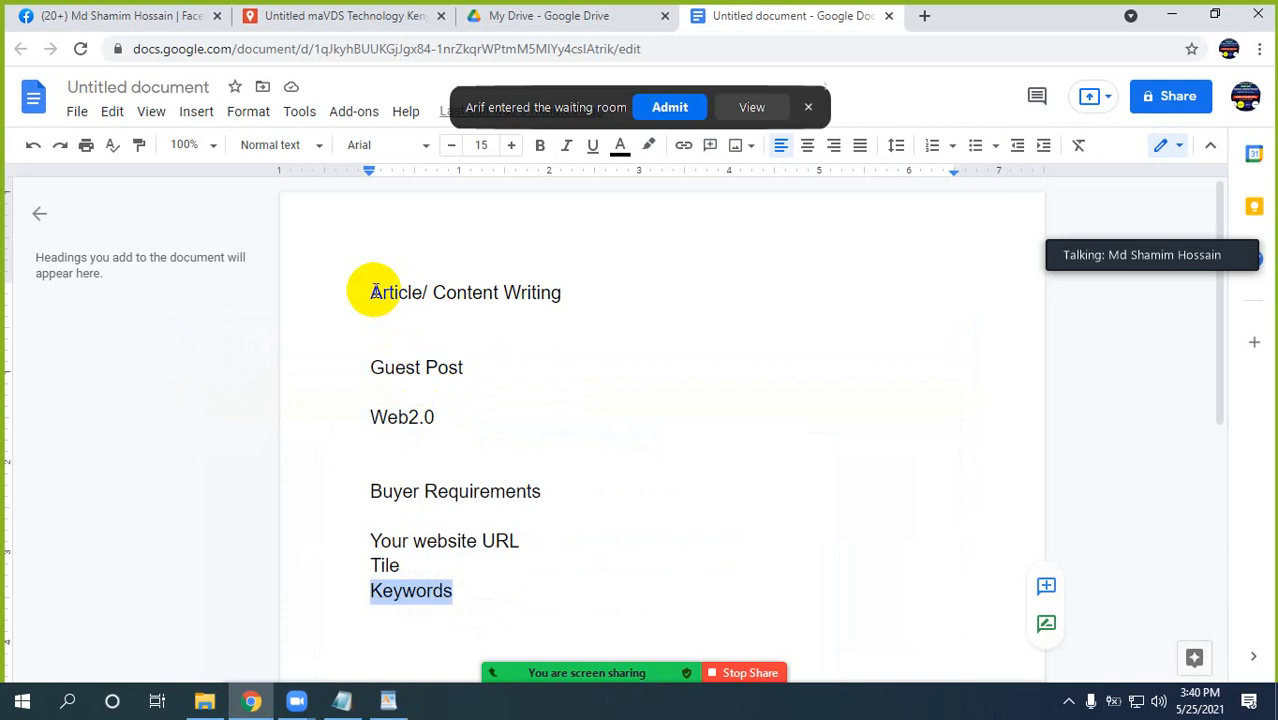
pyautogui.click(676, 112)
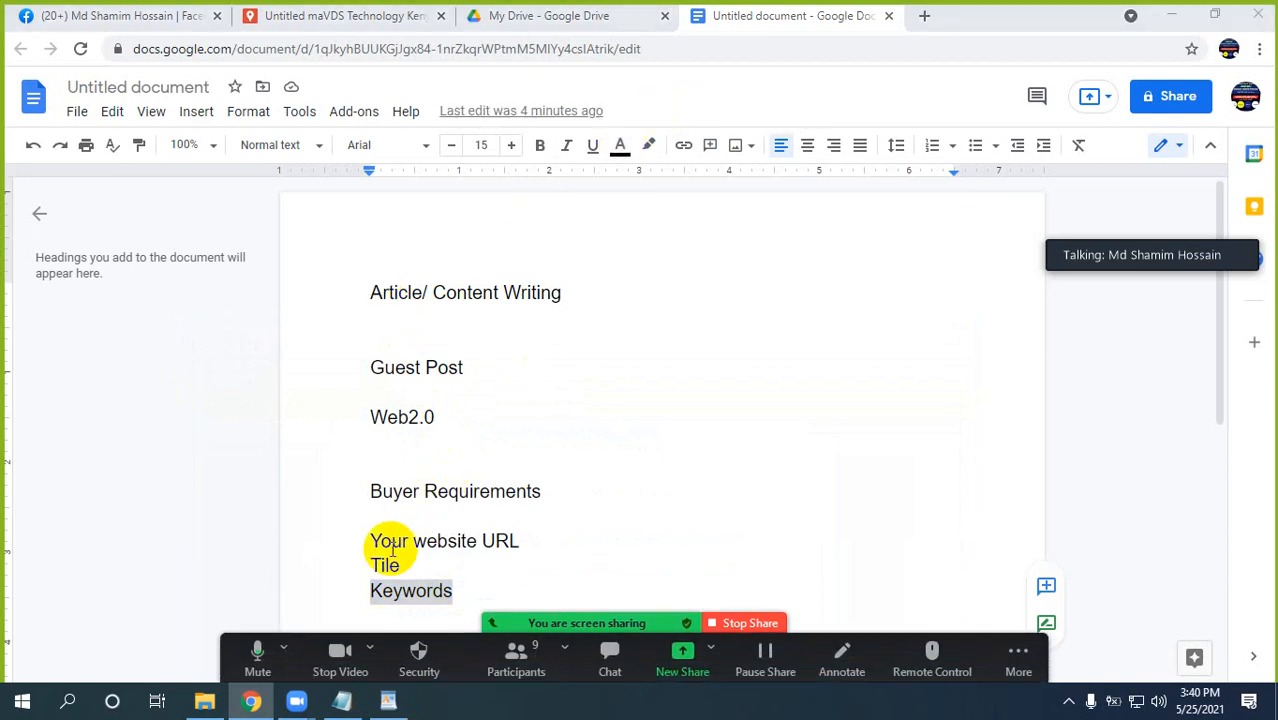
# Switch to the WordPad order document and copy the phrase "What is Heavy Duty Gas Turbine" from its keyword line.
pyautogui.click(343, 703)
pyautogui.click(389, 703)
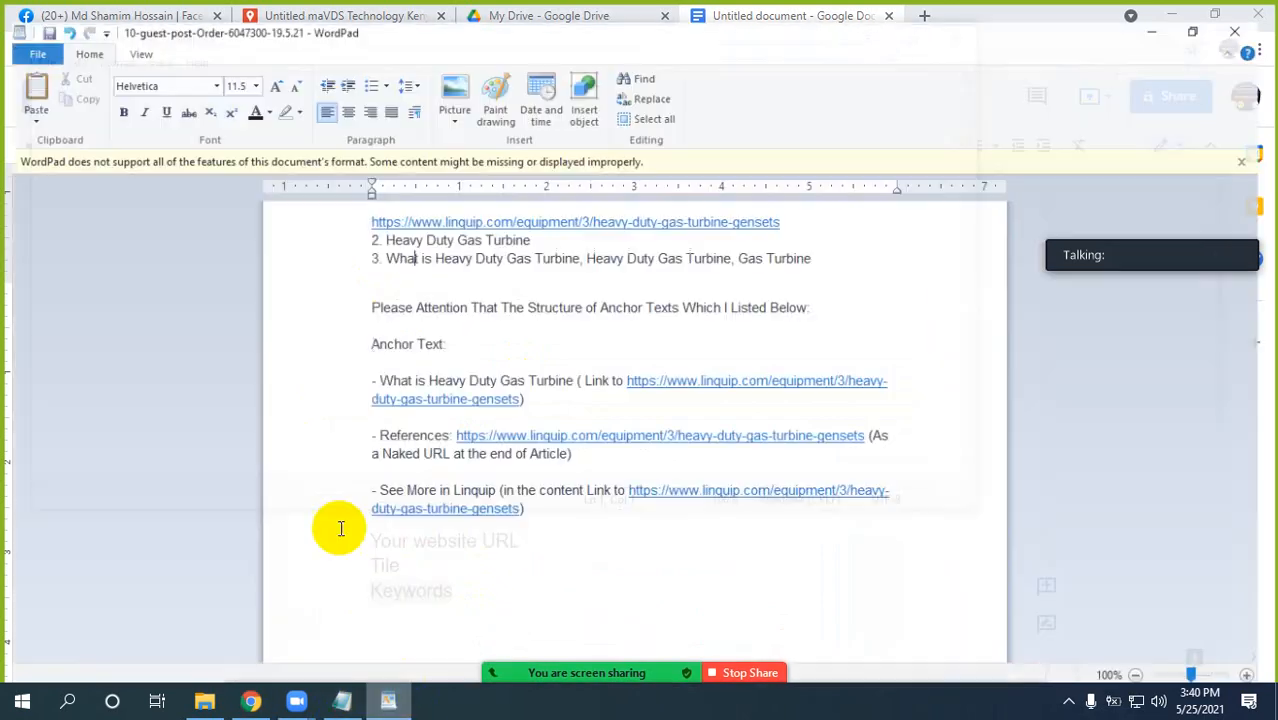
pyautogui.moveTo(386, 243); pyautogui.dragTo(566, 242)
pyautogui.hotkey('ctrl', 'c')
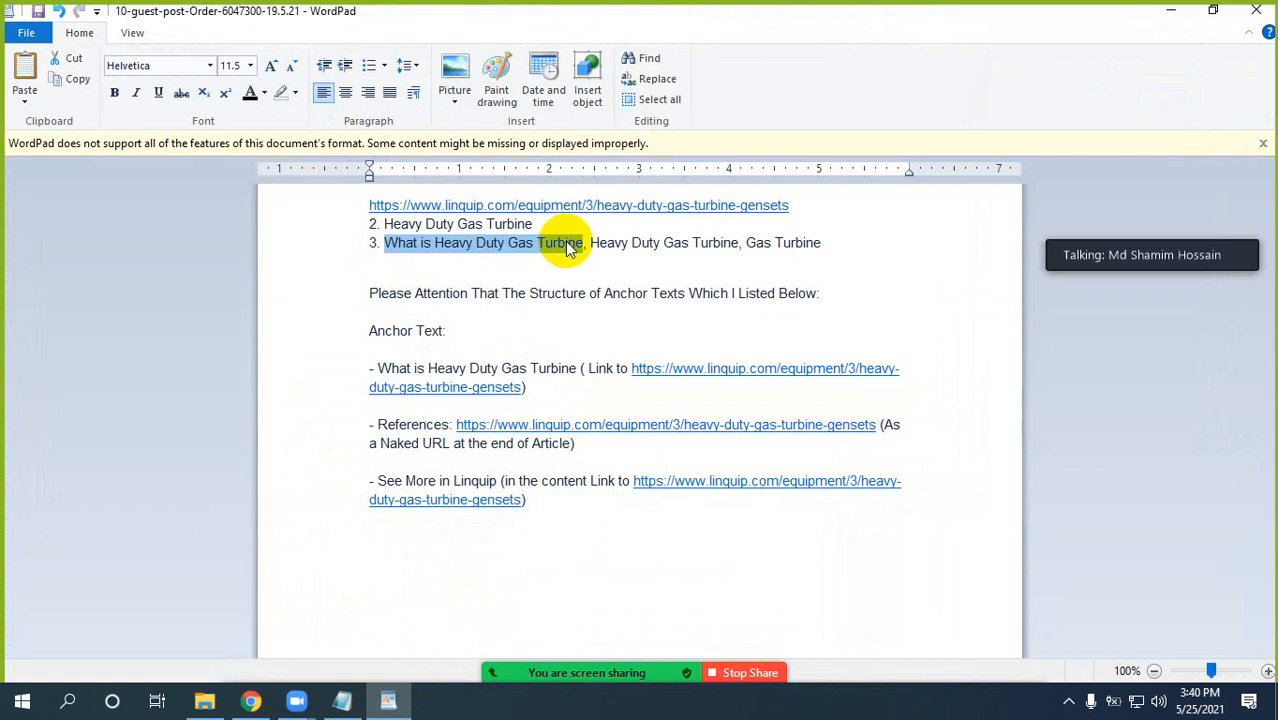
# Switch to Chrome and search Google in a new tab for the copied phrase "What is Heavy Duty Gas Turbine".
pyautogui.click(251, 703)
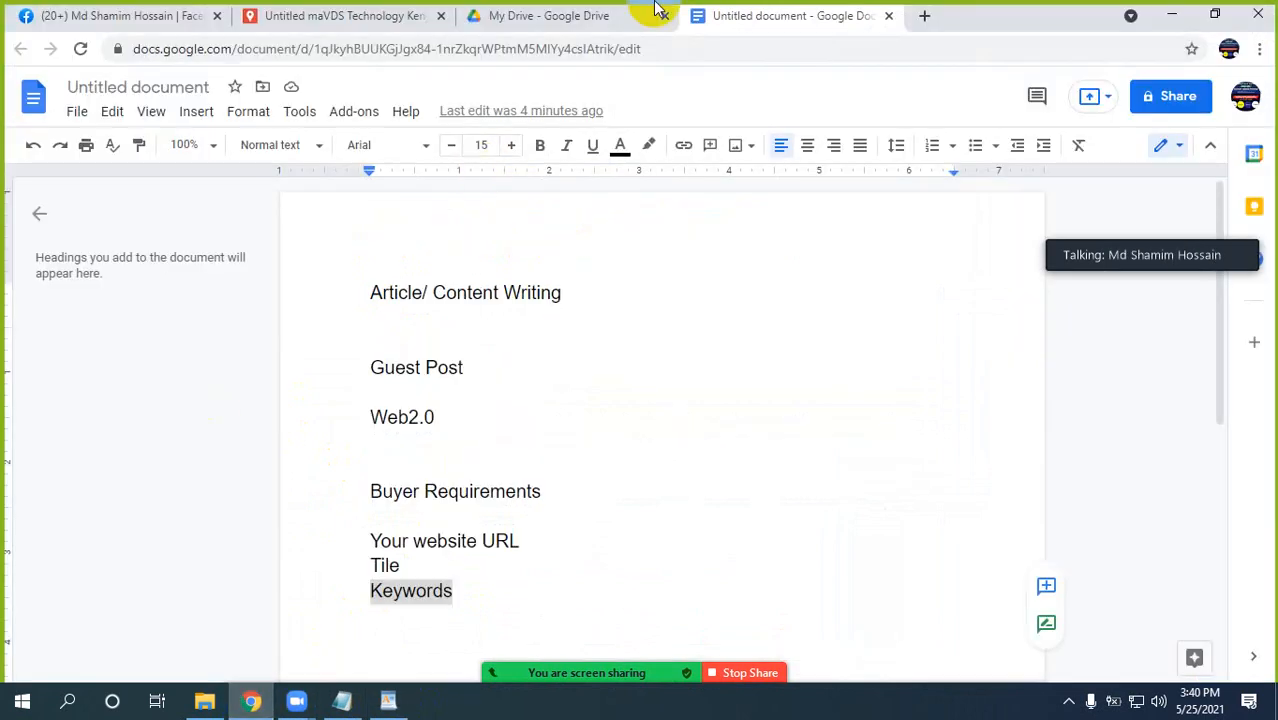
pyautogui.click(924, 16)
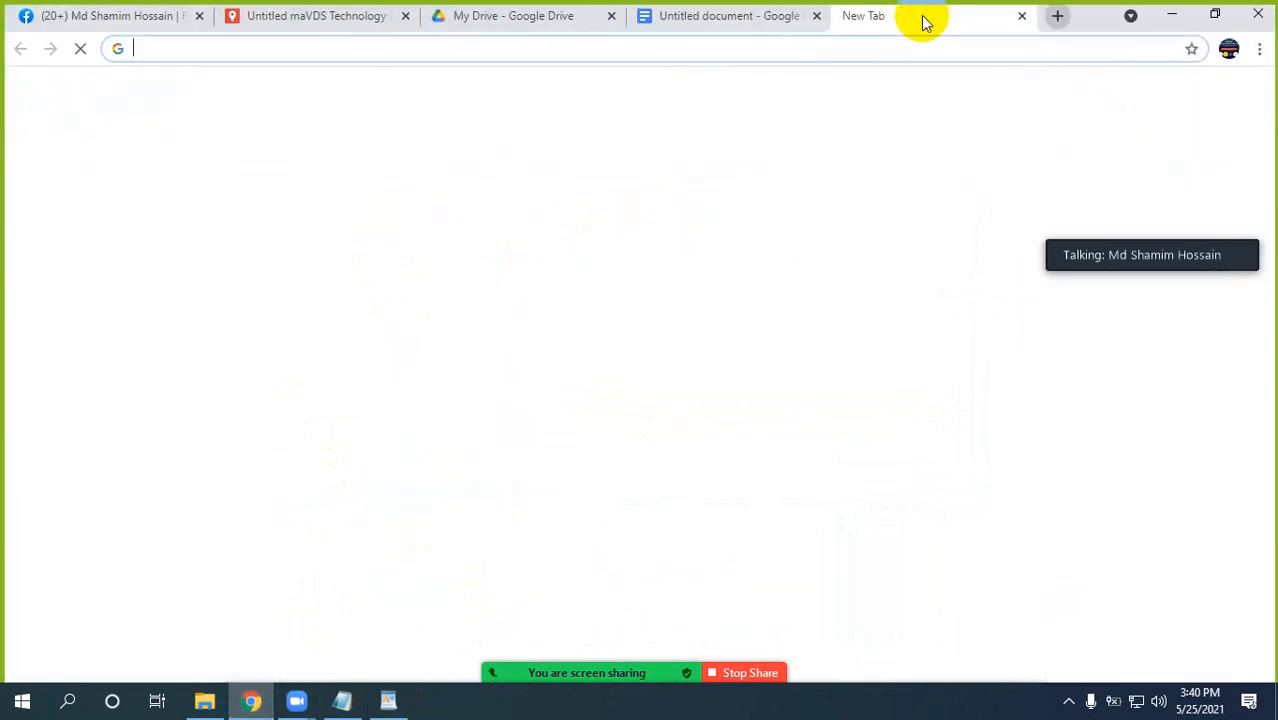
pyautogui.click(562, 362)
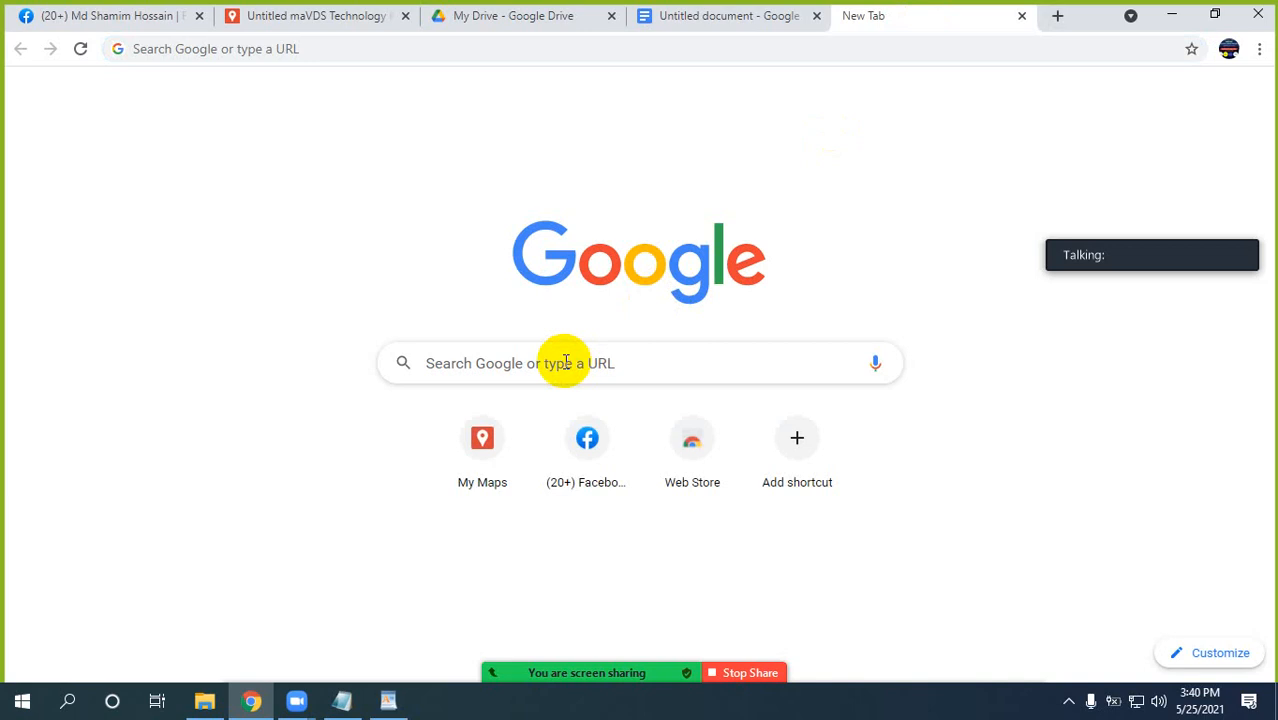
pyautogui.hotkey('ctrl', 'v')
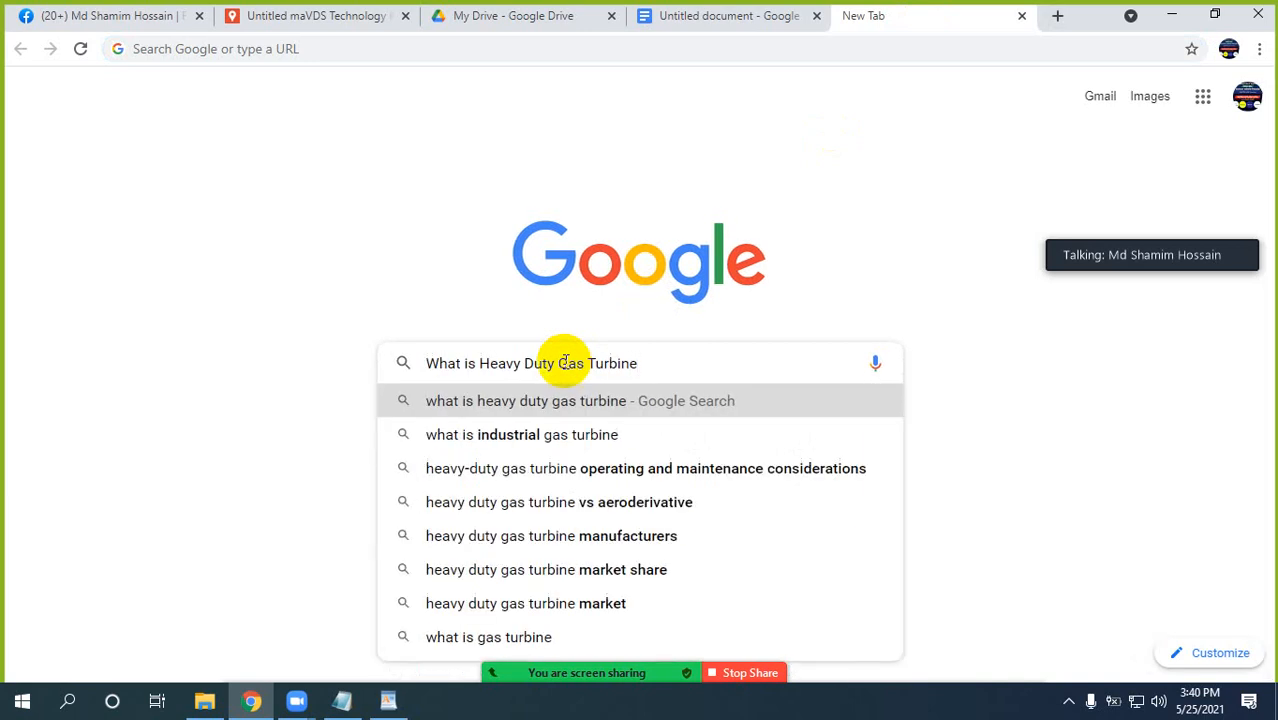
pyautogui.press('Return')
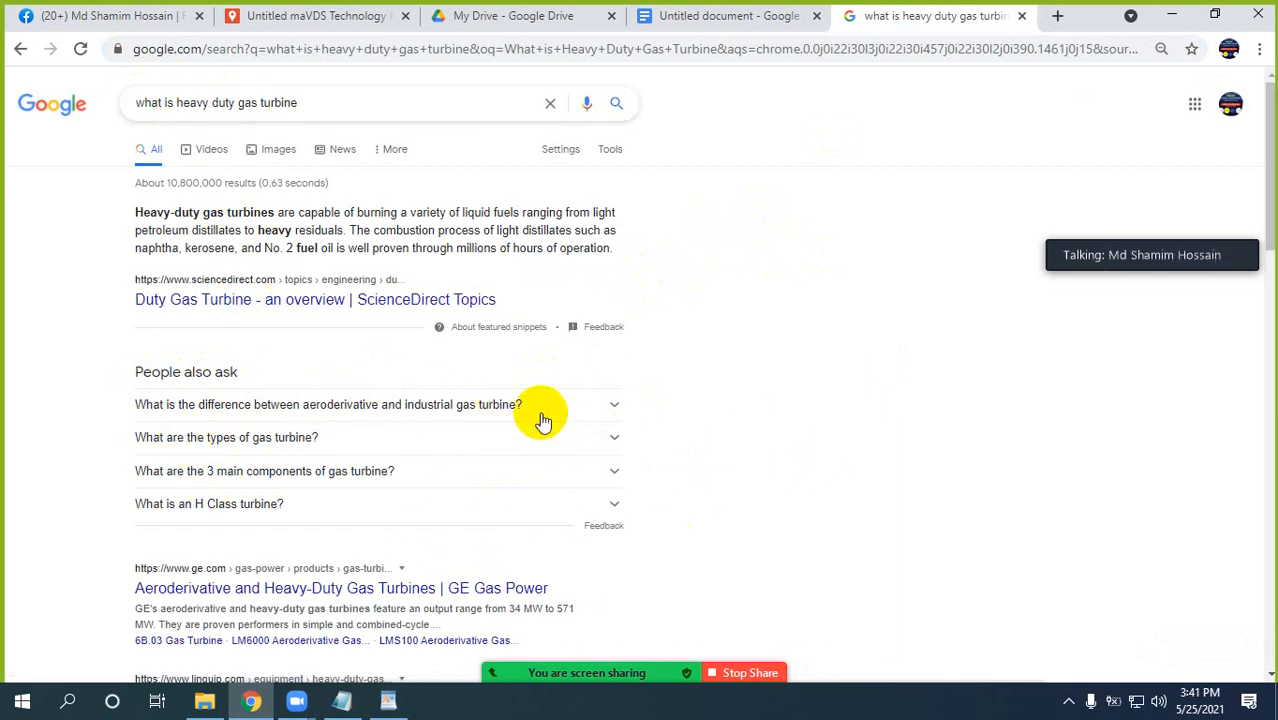
# Expand "What is the difference between aeroderivative and industrial gas turbine?" under People also ask and copy the question with its answer.
pyautogui.click(614, 404)
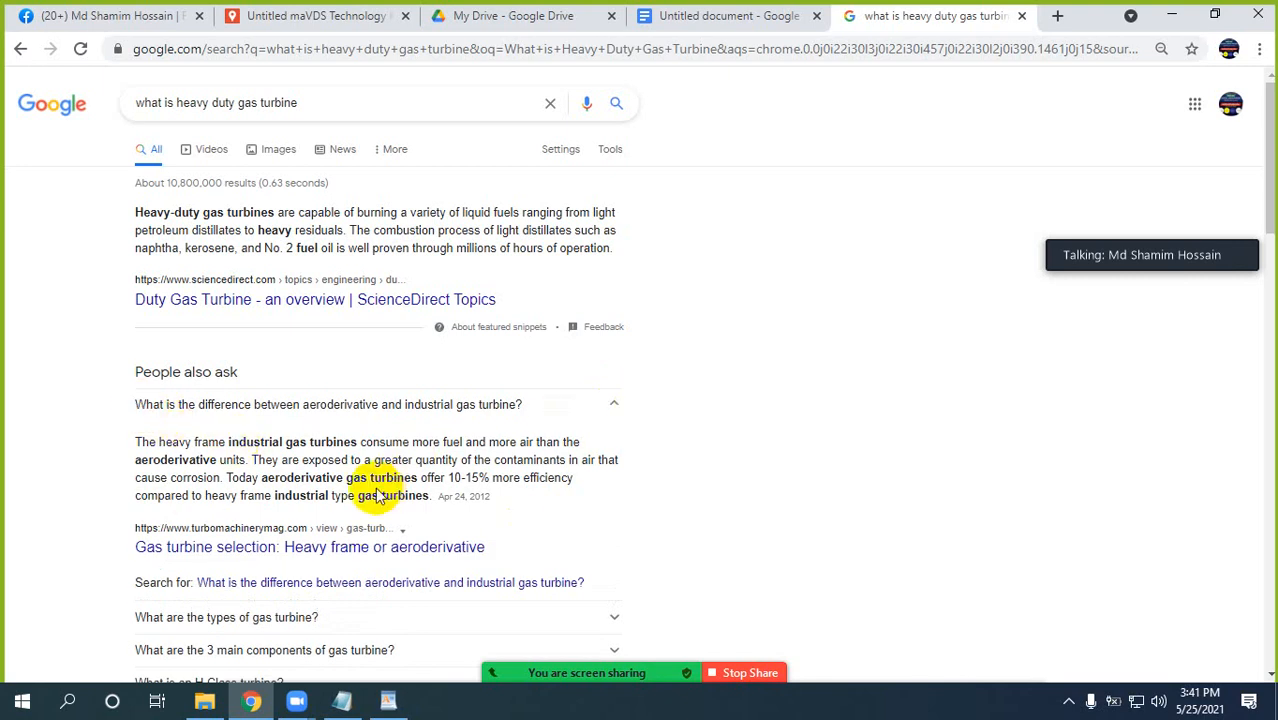
pyautogui.moveTo(135, 407); pyautogui.dragTo(427, 510)
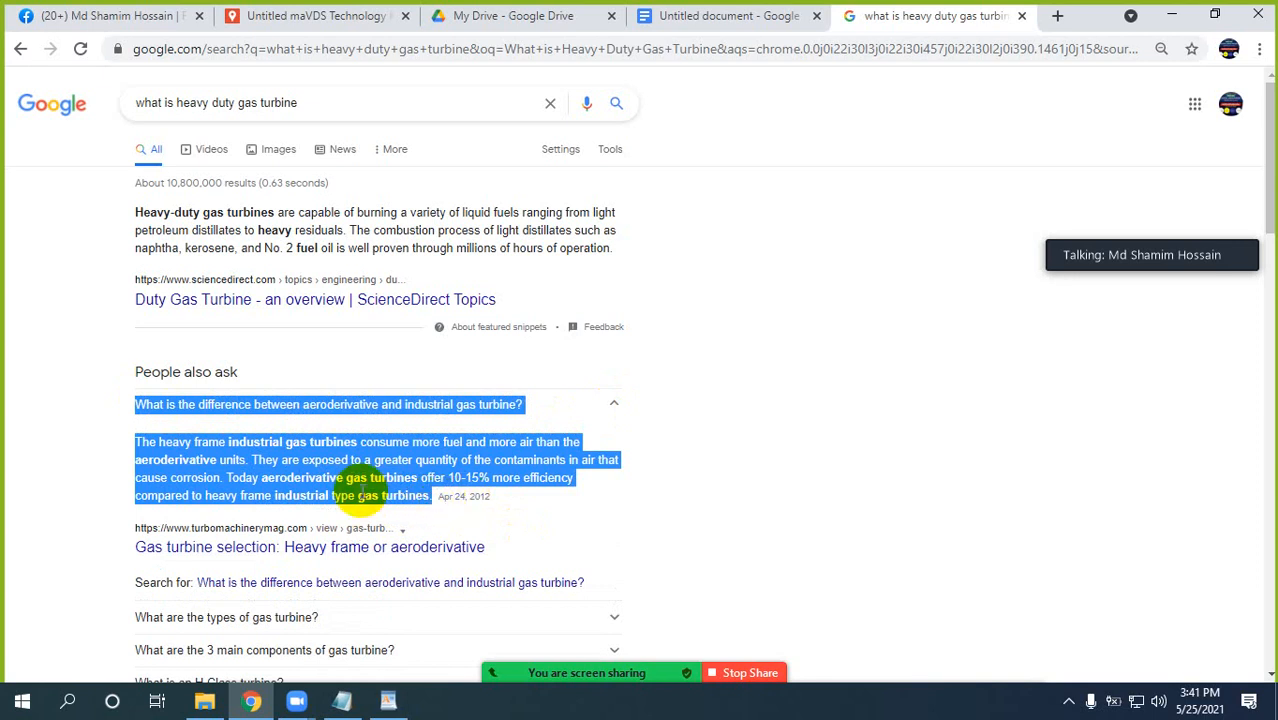
# Check the WordPad order document again, and return to the Google Docs notes in Chrome.
pyautogui.click(398, 703)
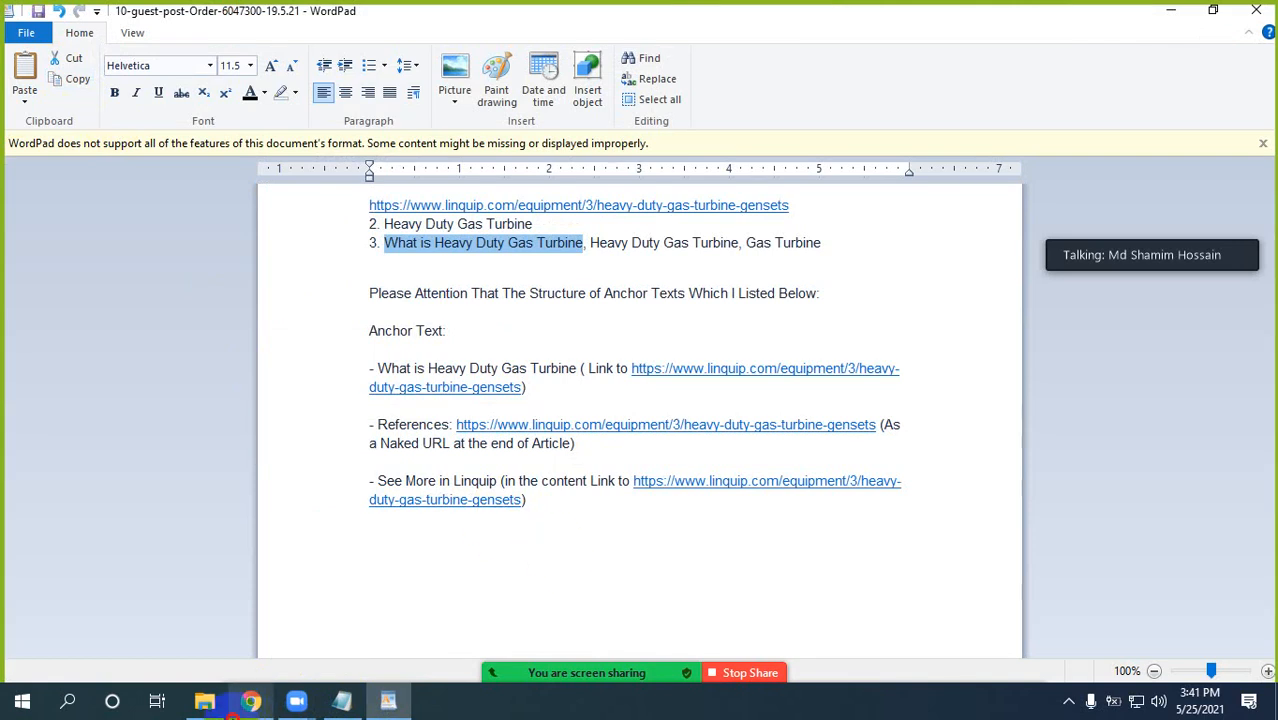
pyautogui.click(251, 700)
pyautogui.click(682, 15)
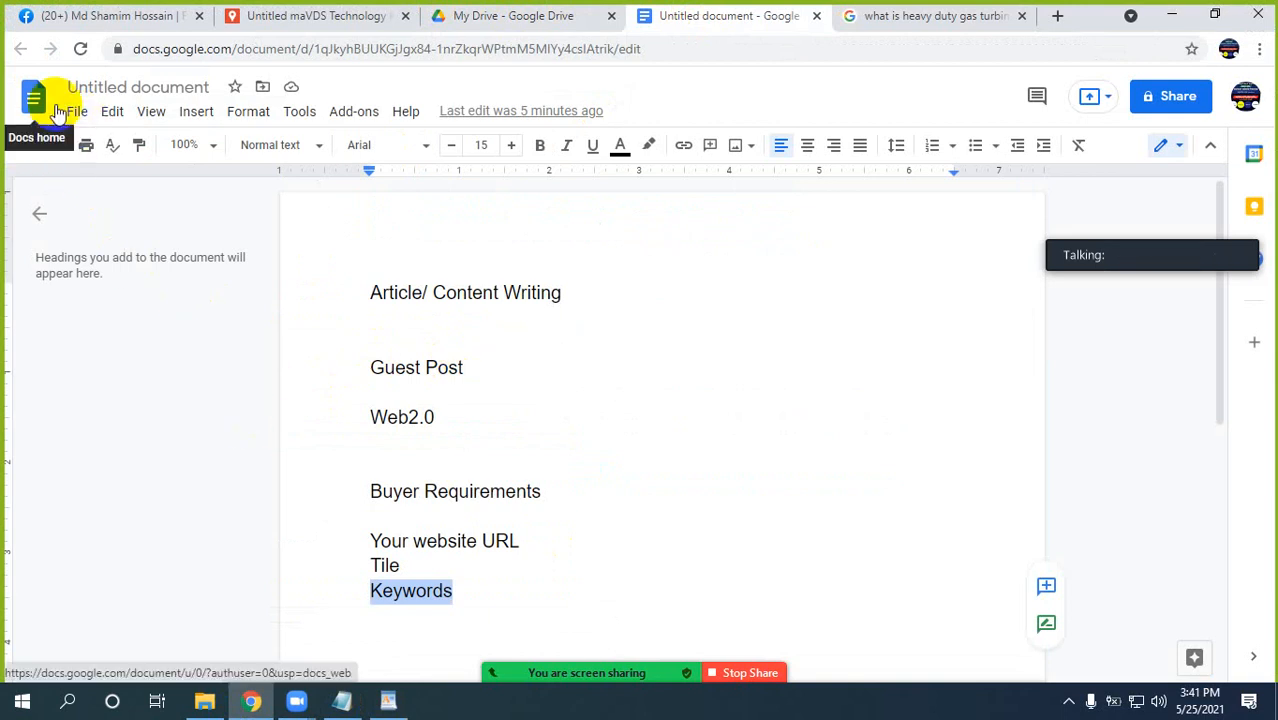
# Open Google Drive and try to create a new Google Docs document.
pyautogui.click(490, 15)
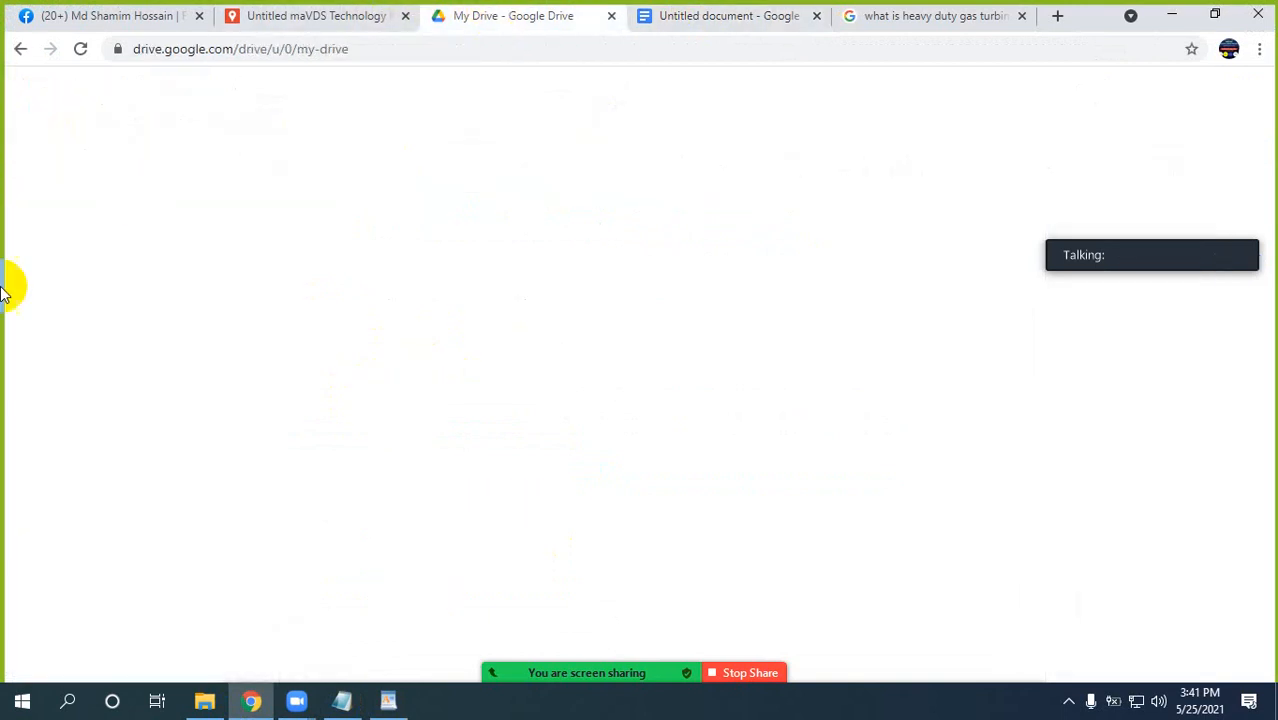
pyautogui.click(72, 152)
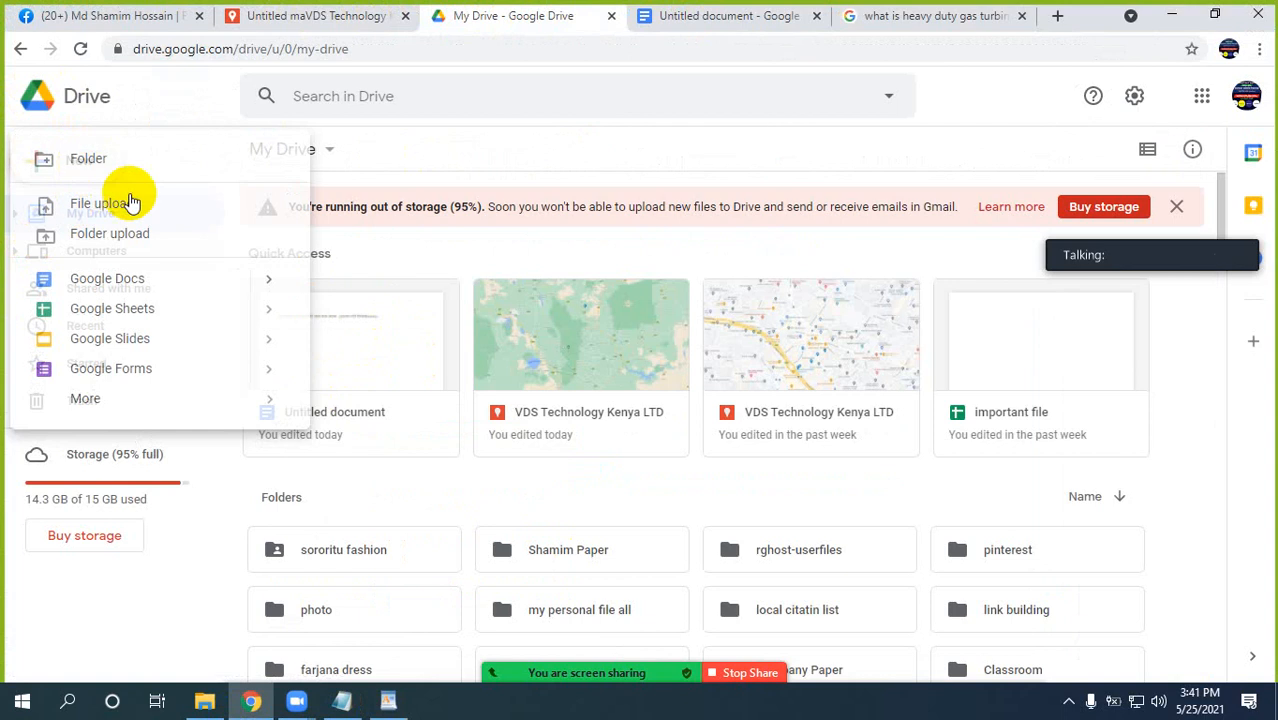
pyautogui.click(99, 269)
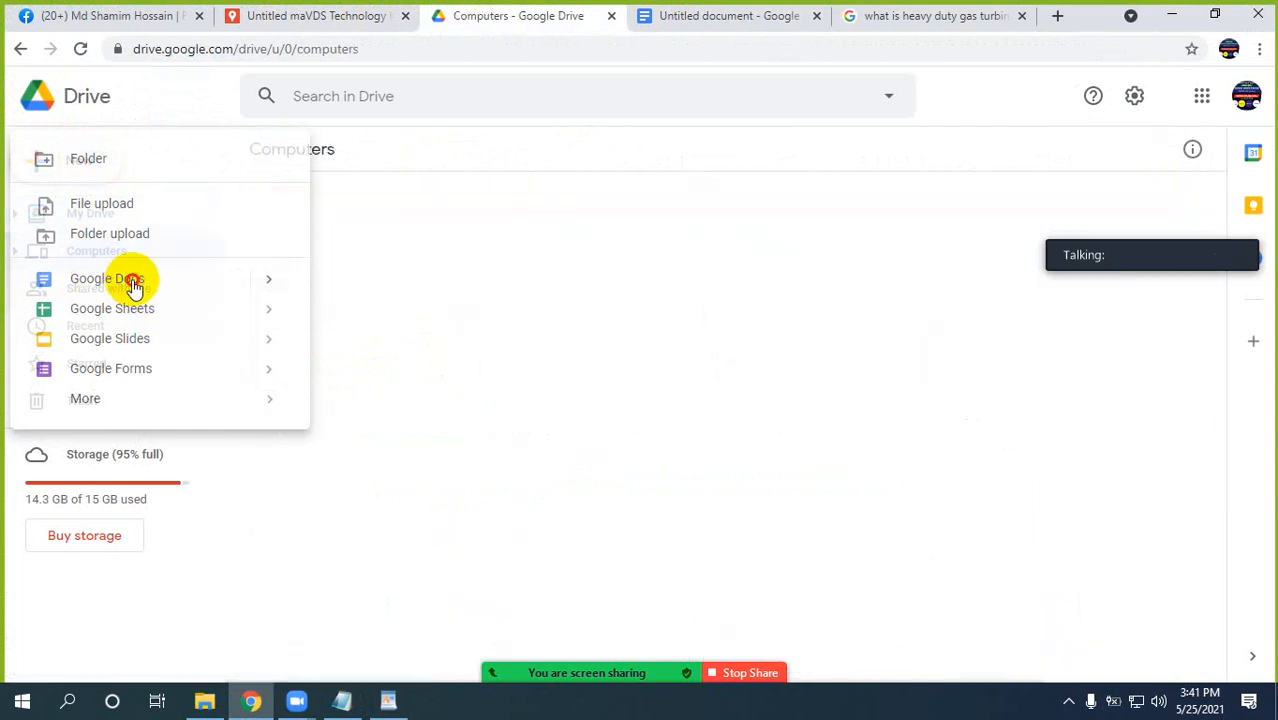
pyautogui.click(131, 281)
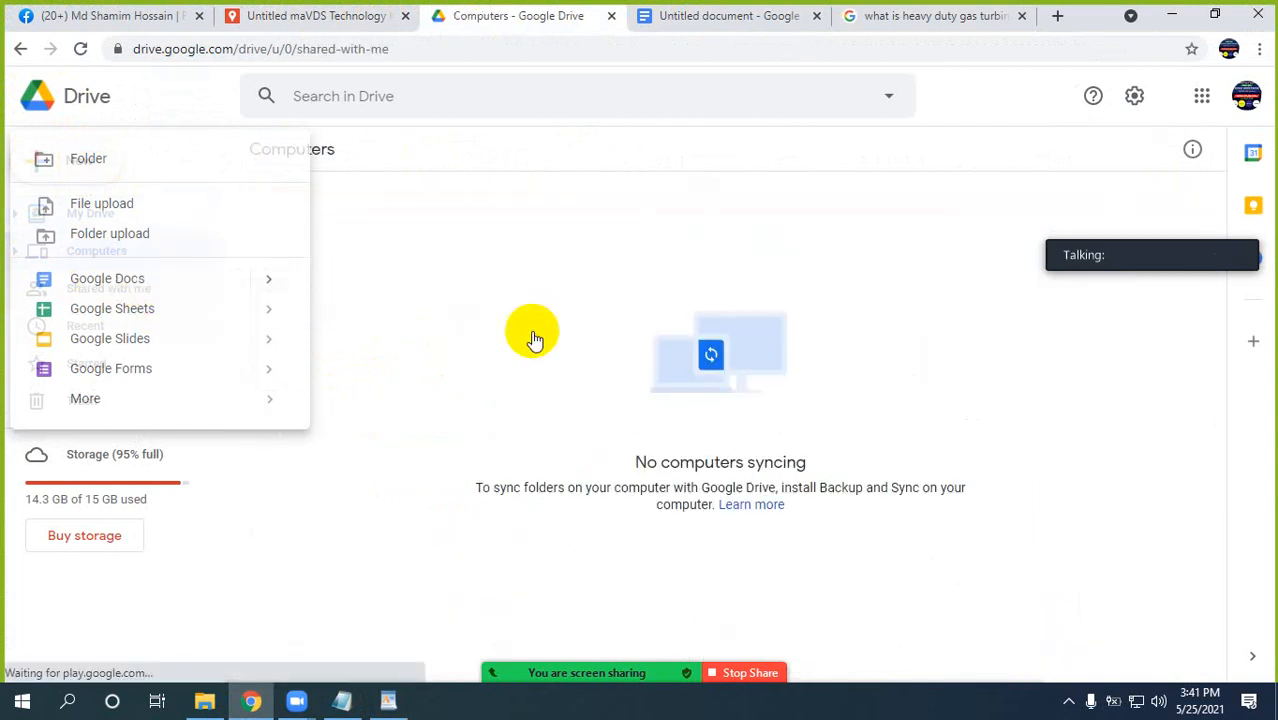
pyautogui.click(270, 281)
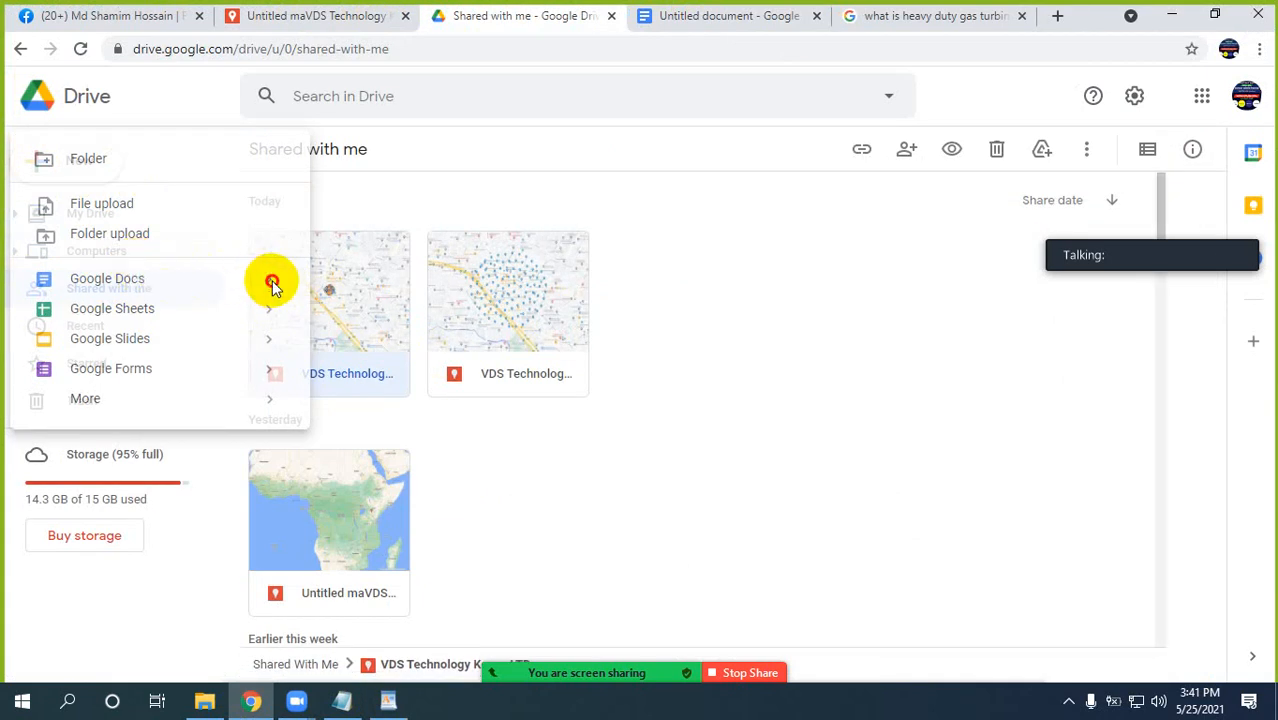
pyautogui.click(143, 283)
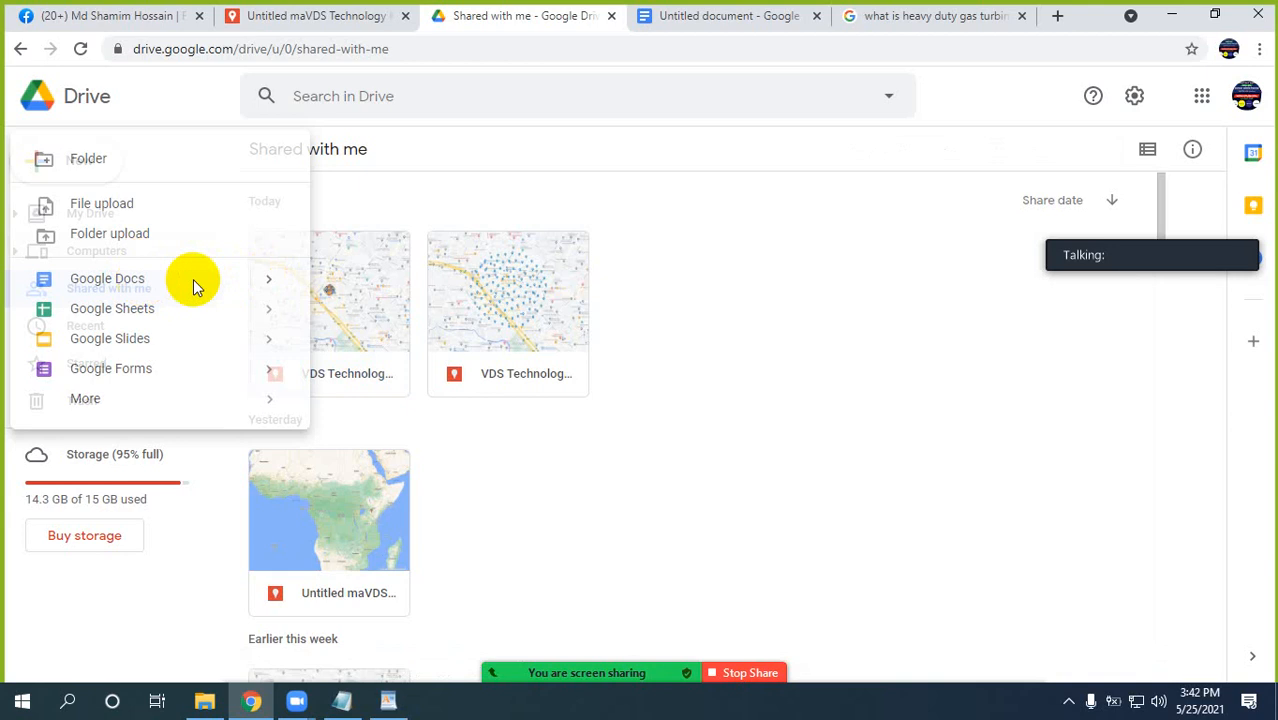
pyautogui.click(271, 284)
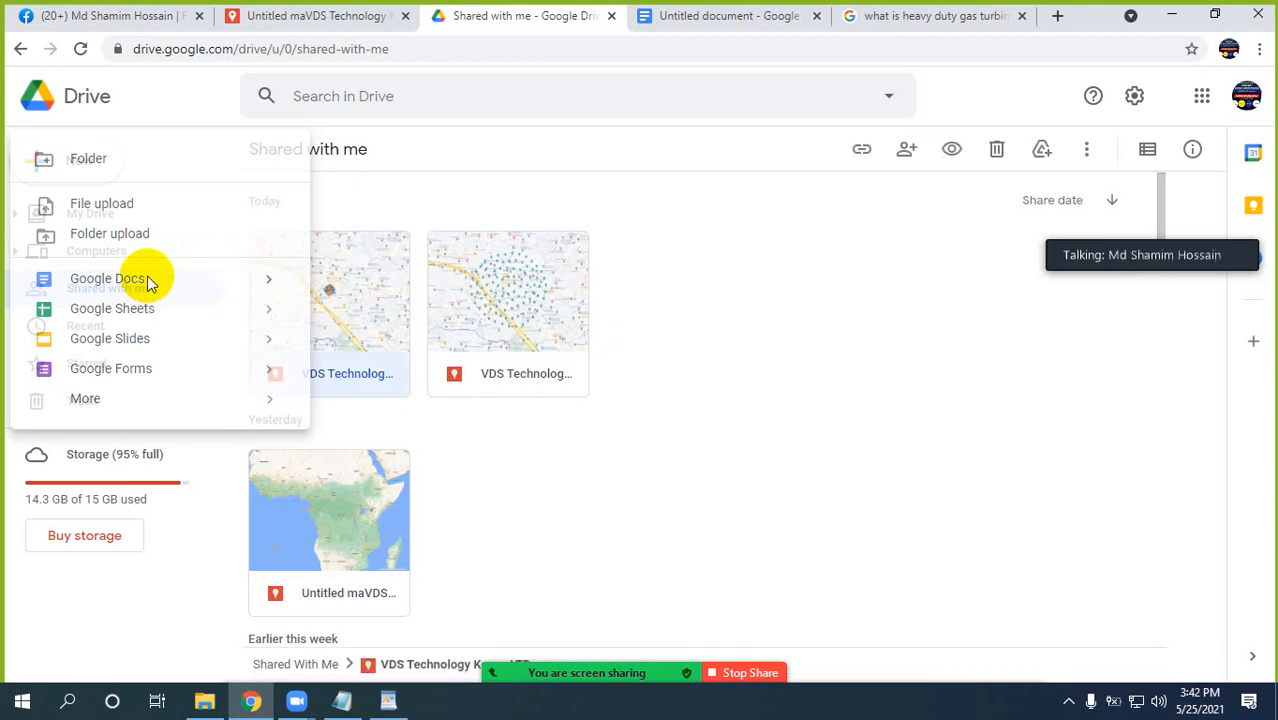
pyautogui.click(148, 281)
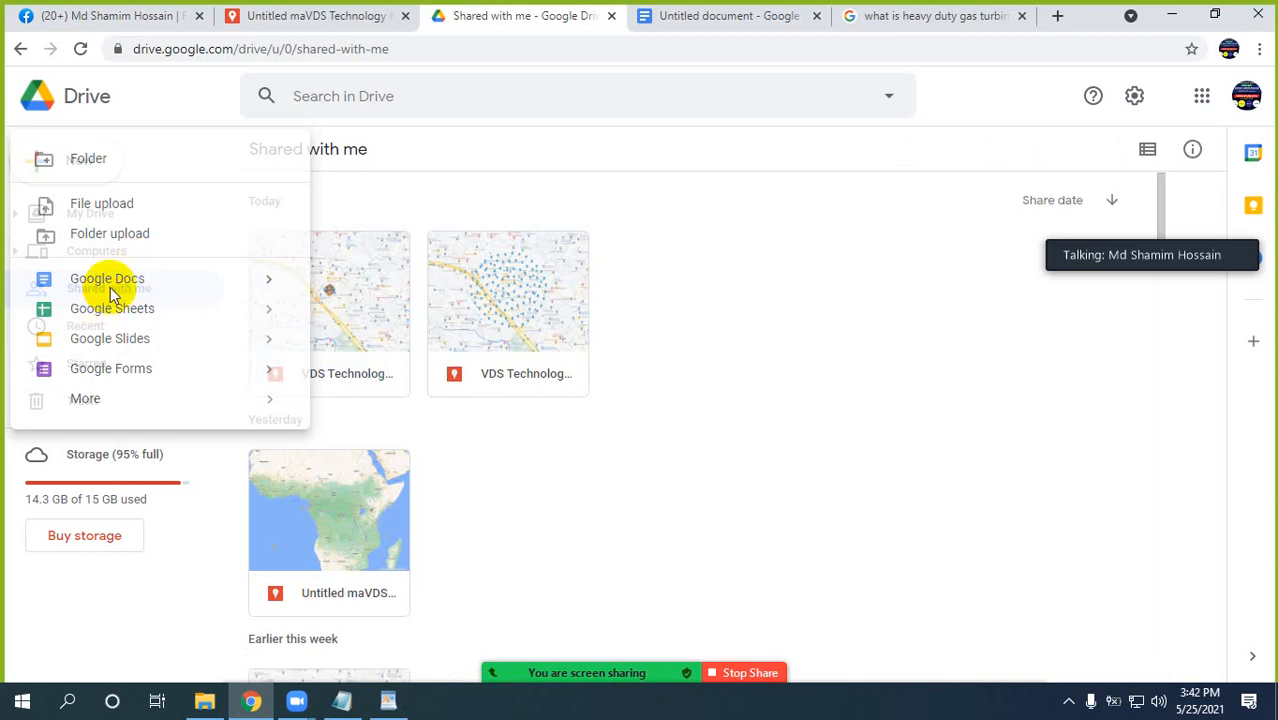
pyautogui.click(268, 288)
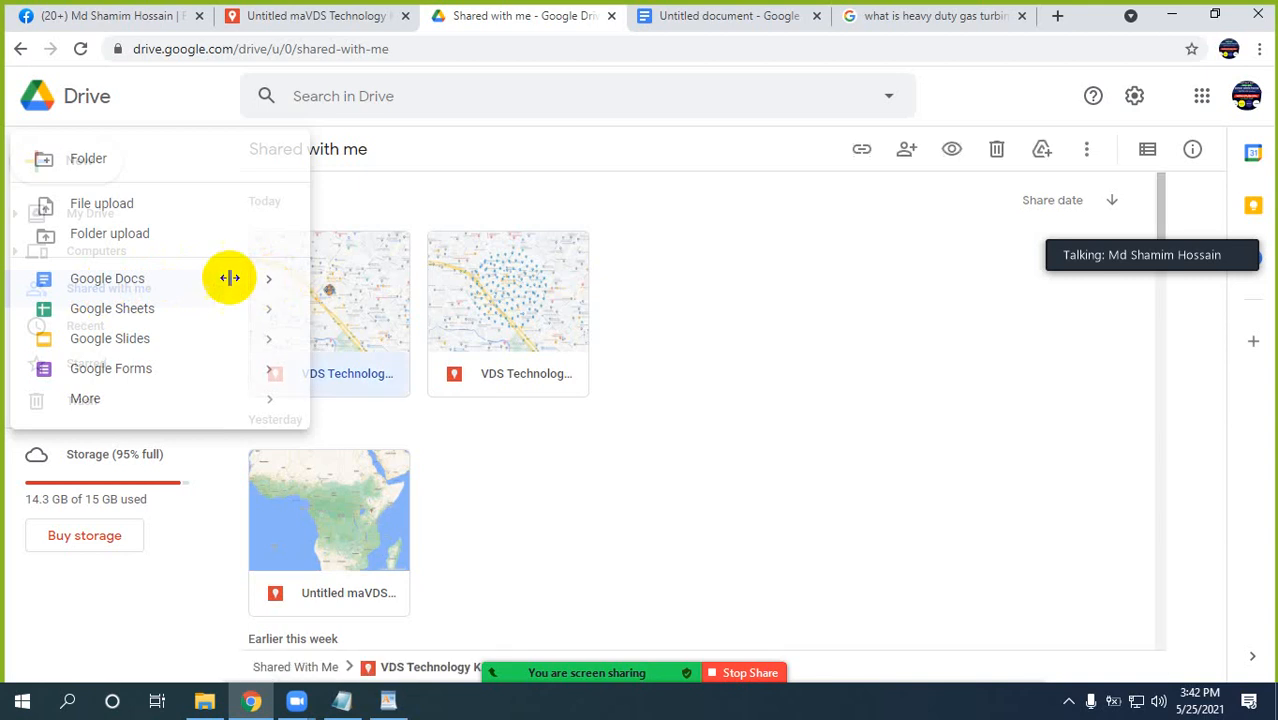
pyautogui.click(103, 286)
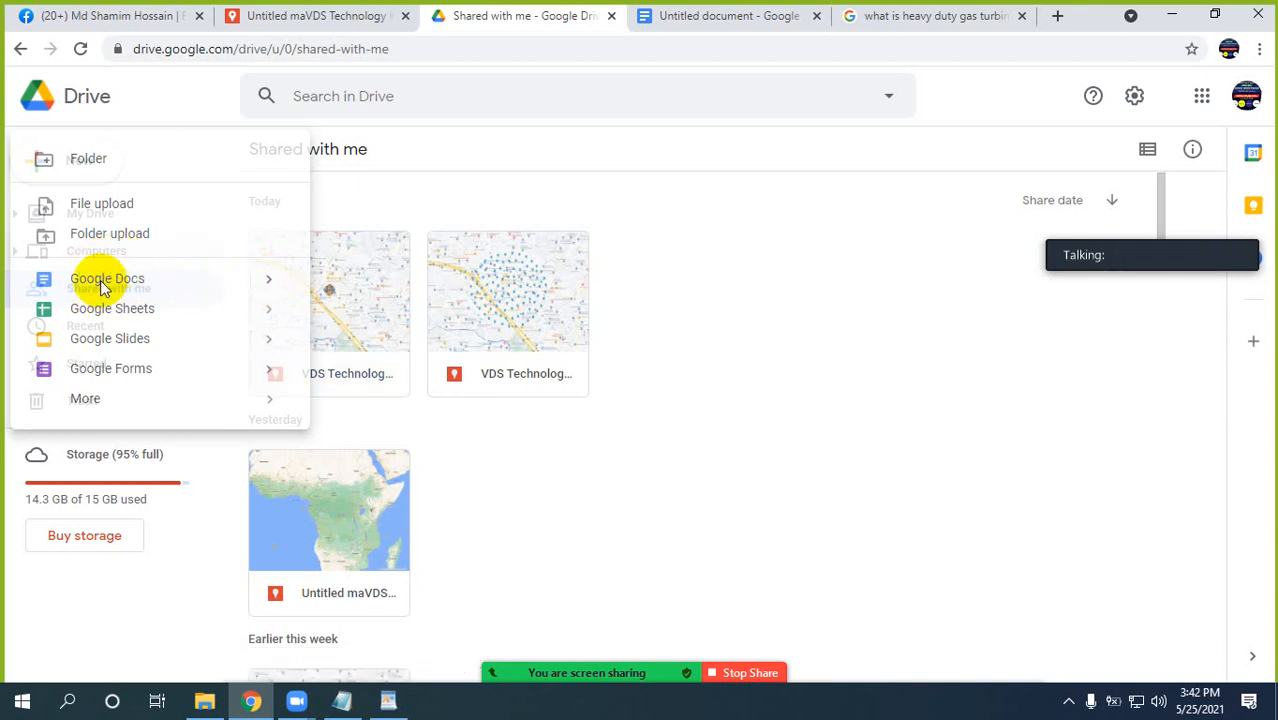
pyautogui.click(268, 284)
pyautogui.click(97, 287)
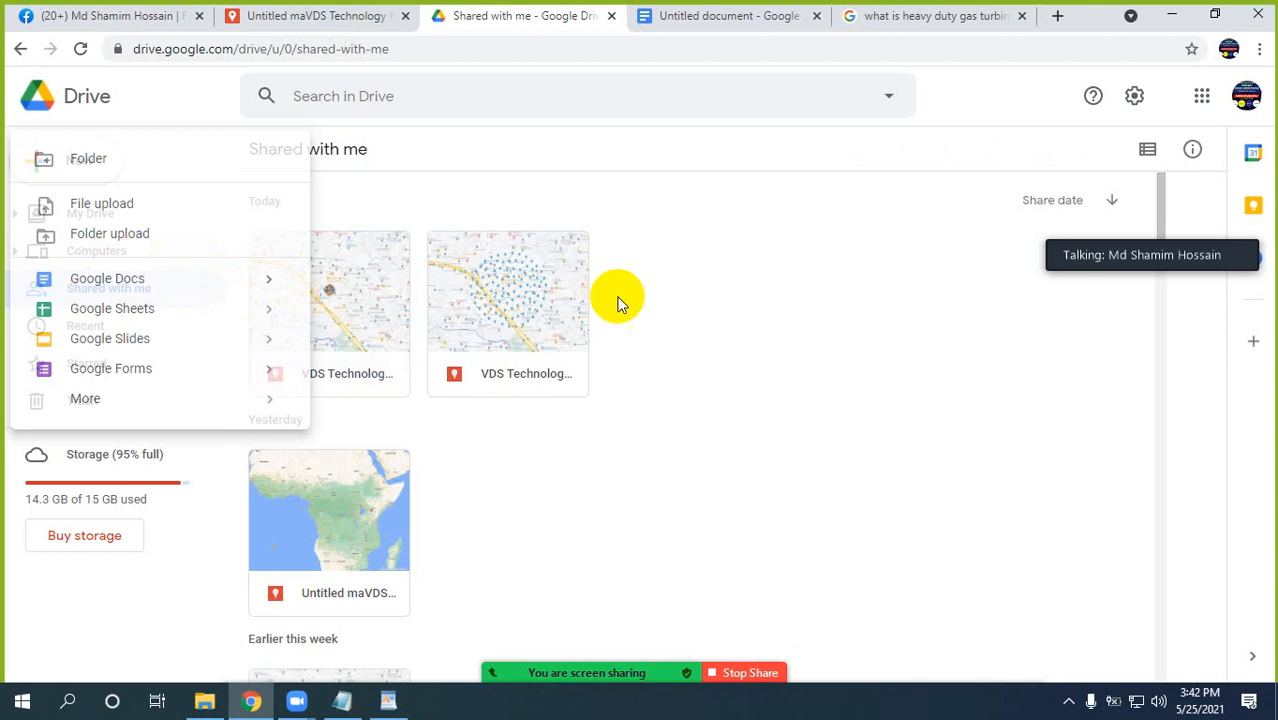
# Reload the Google Drive page.
pyautogui.rightClick(513, 15)
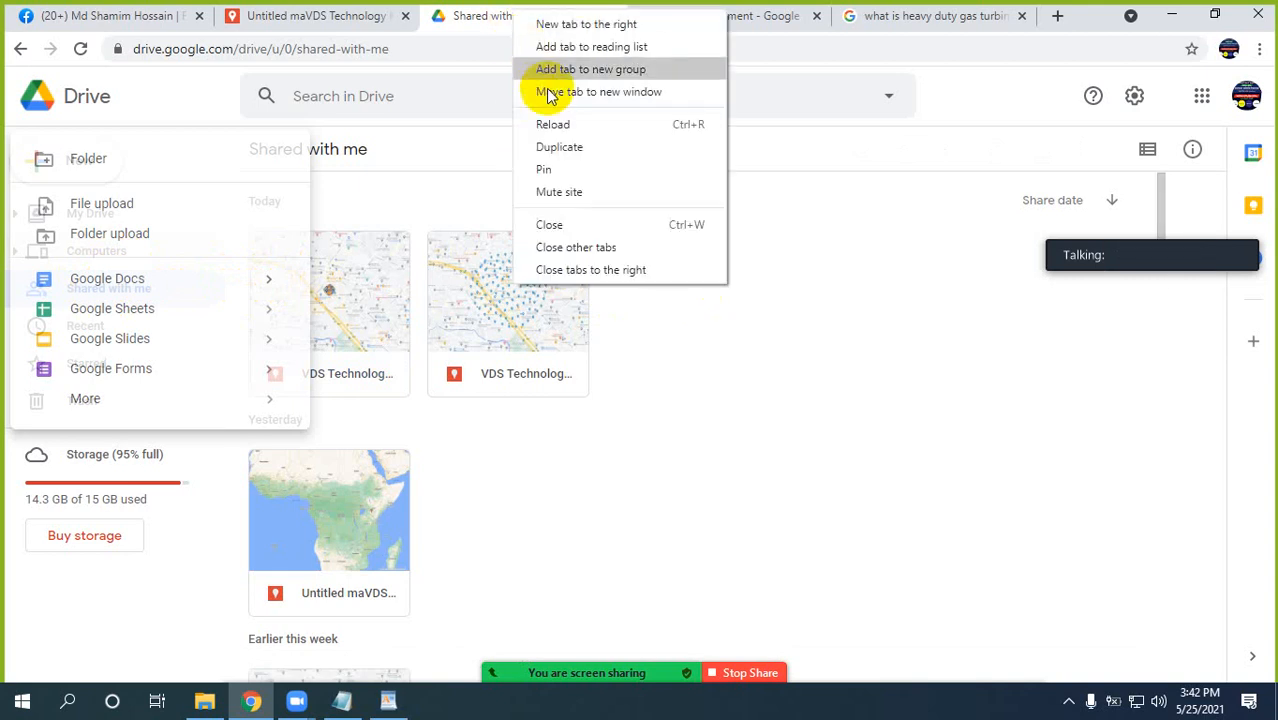
pyautogui.click(561, 121)
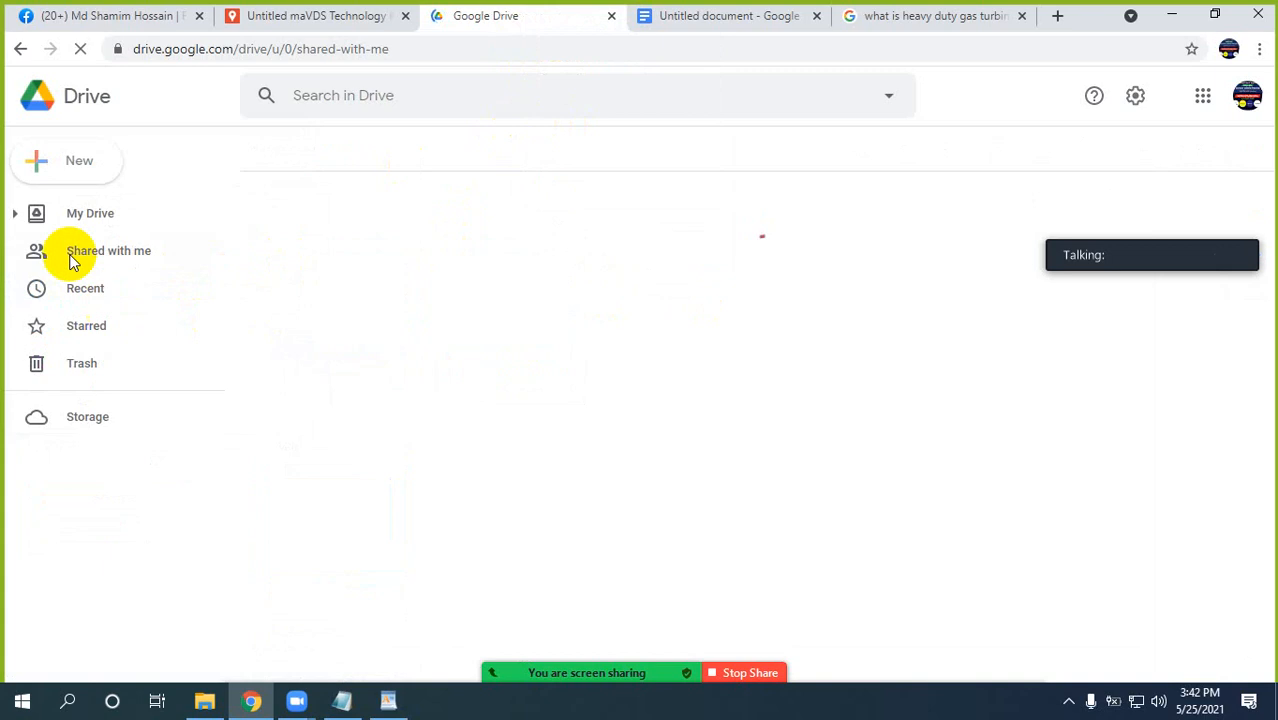
# Minimize the Chrome and Notepad windows, and open This PC from the desktop.
pyautogui.click(1173, 22)
pyautogui.click(1170, 21)
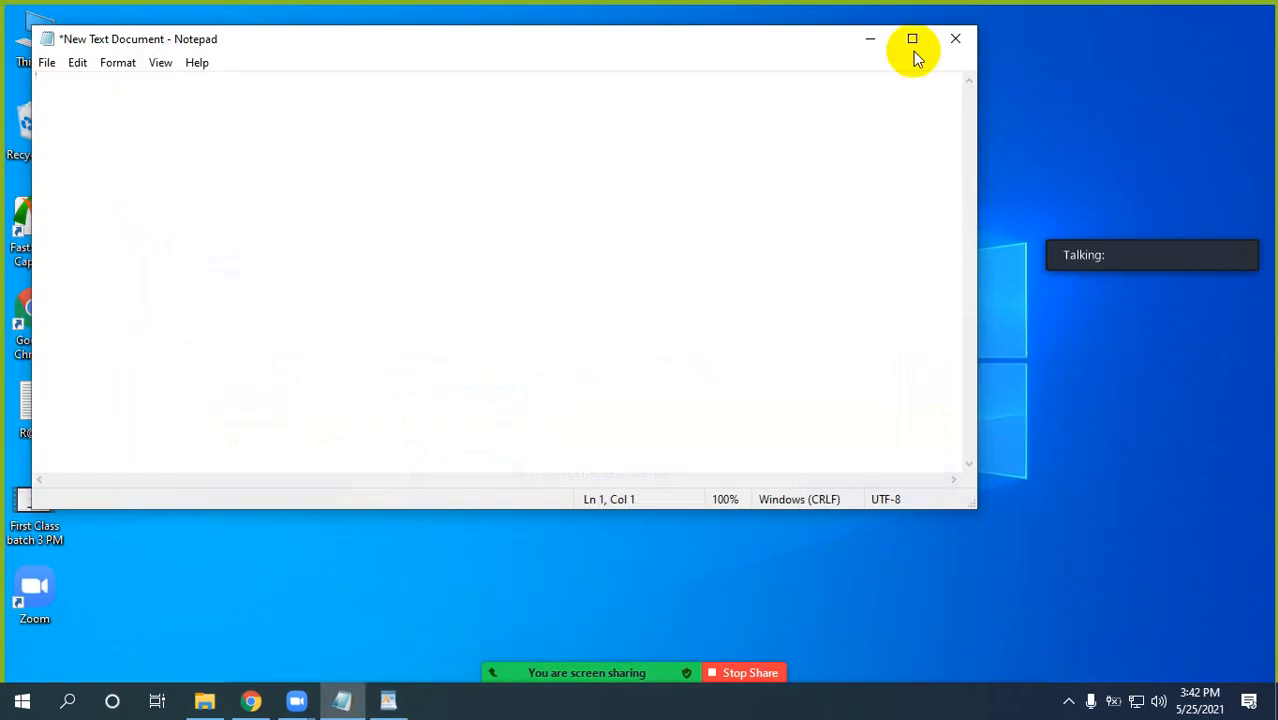
pyautogui.click(871, 45)
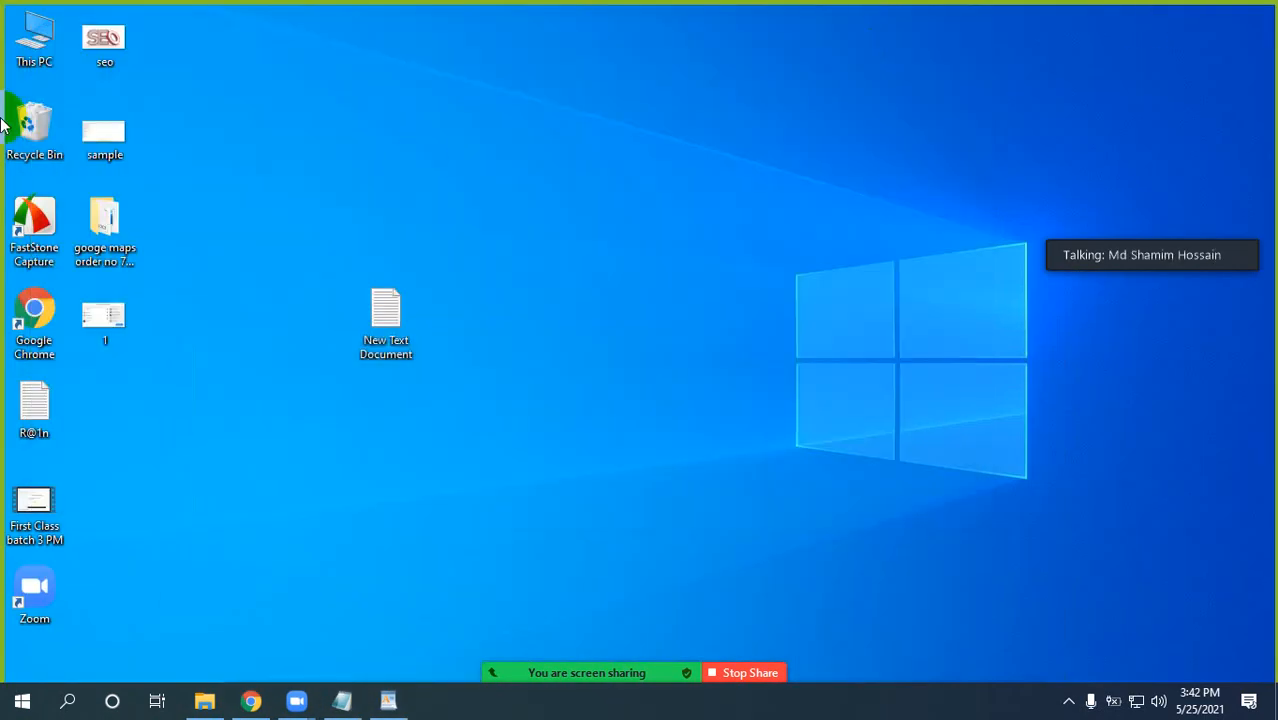
pyautogui.doubleClick(33, 42)
pyautogui.click(1068, 701)
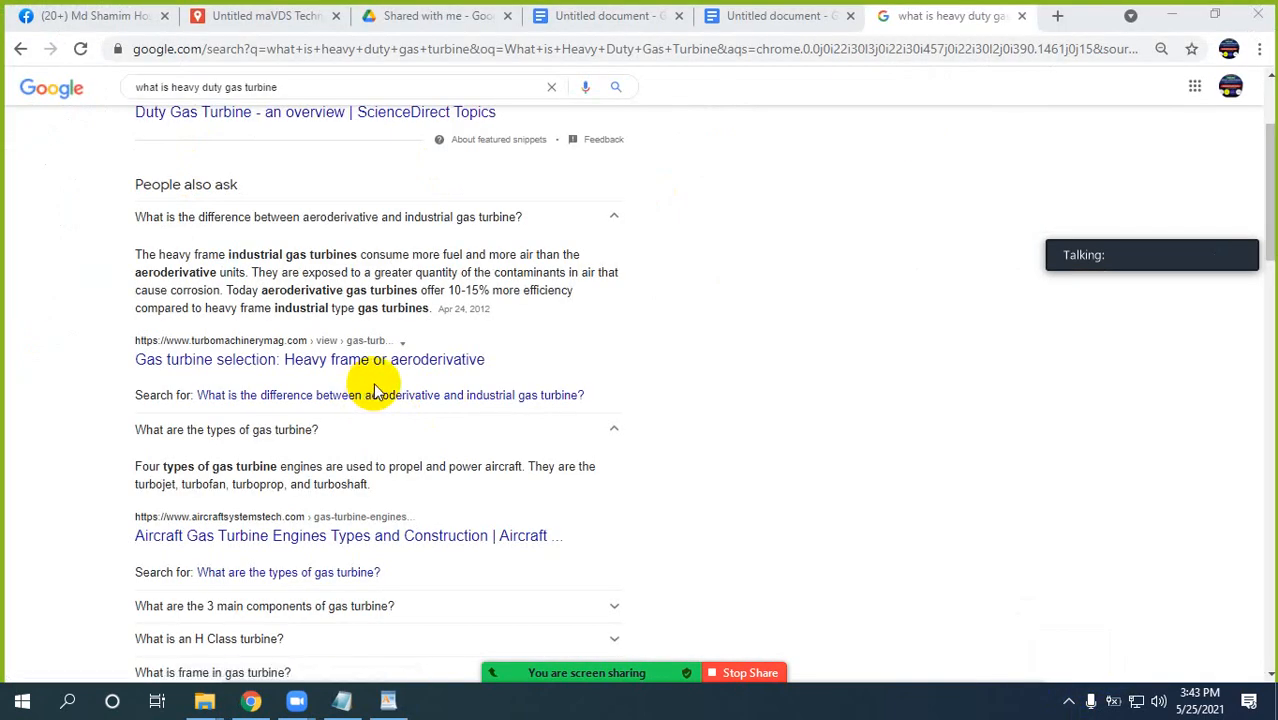
# Expand "What are the 3 main components of gas turbine?" in the Google results and copy the question with its answer.
pyautogui.scroll(-1, 375, 391)
pyautogui.scroll(1, 377, 380)
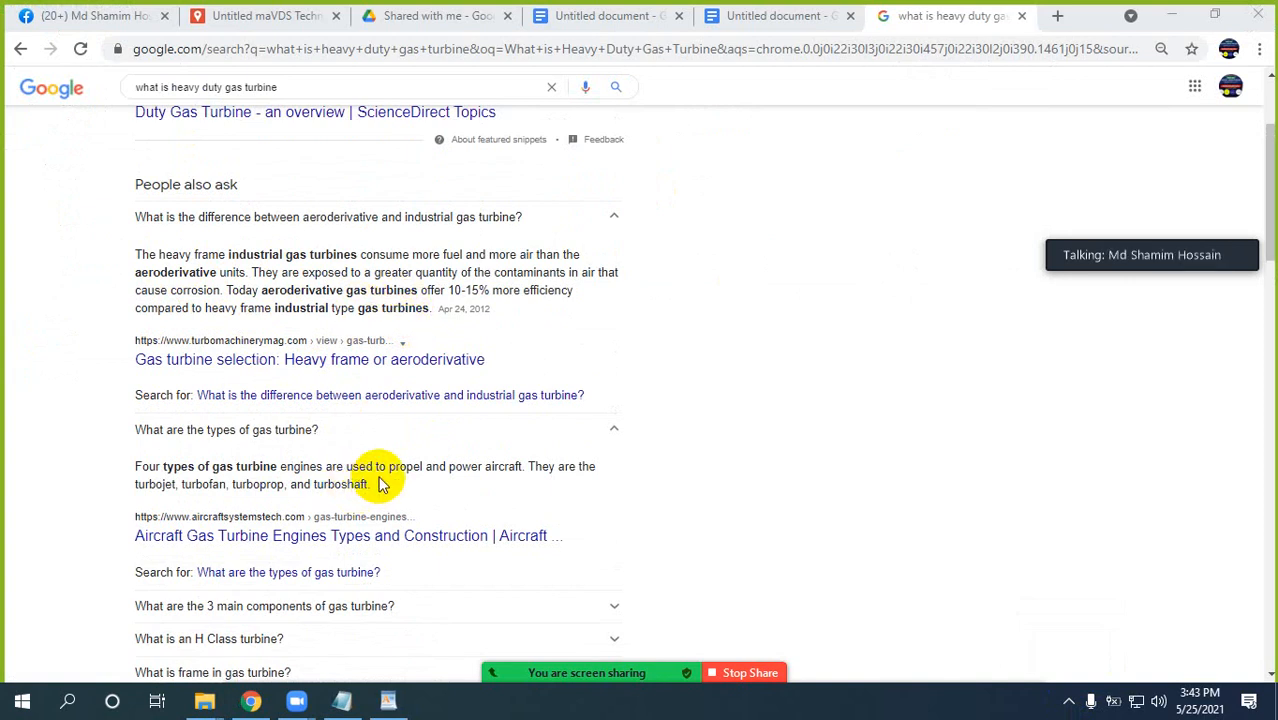
pyautogui.scroll(-2, 378, 480)
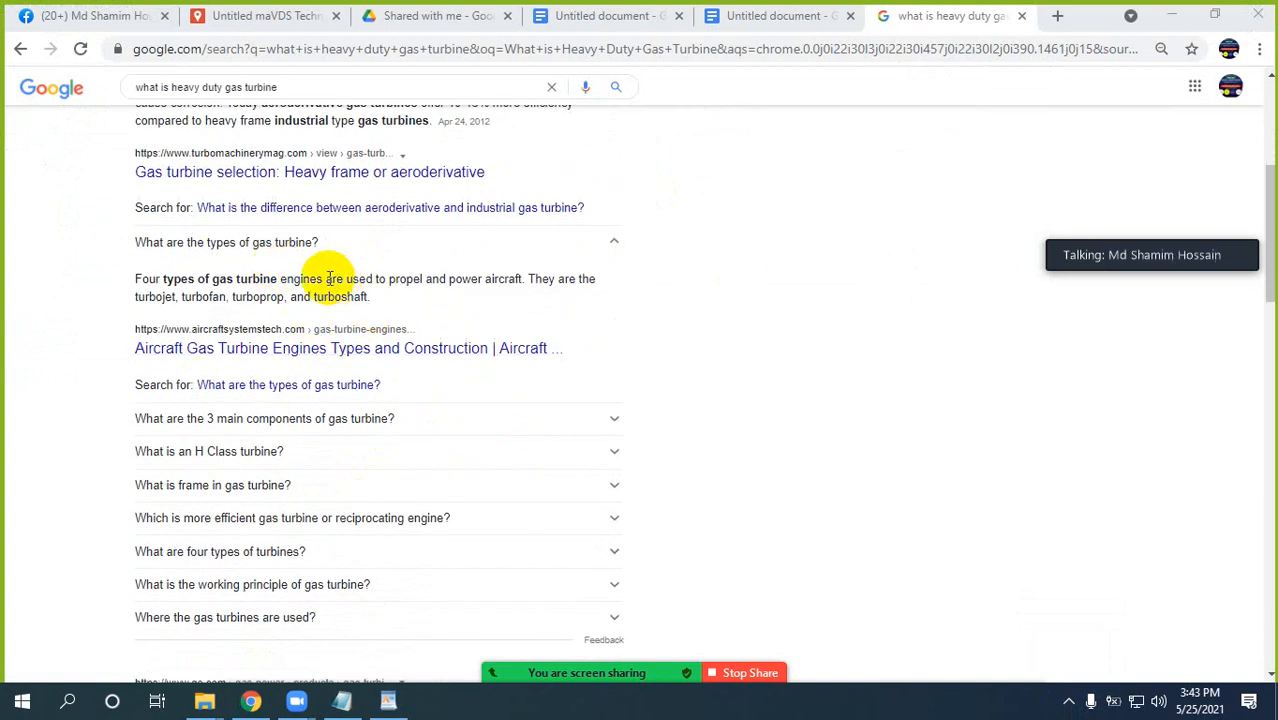
pyautogui.click(440, 420)
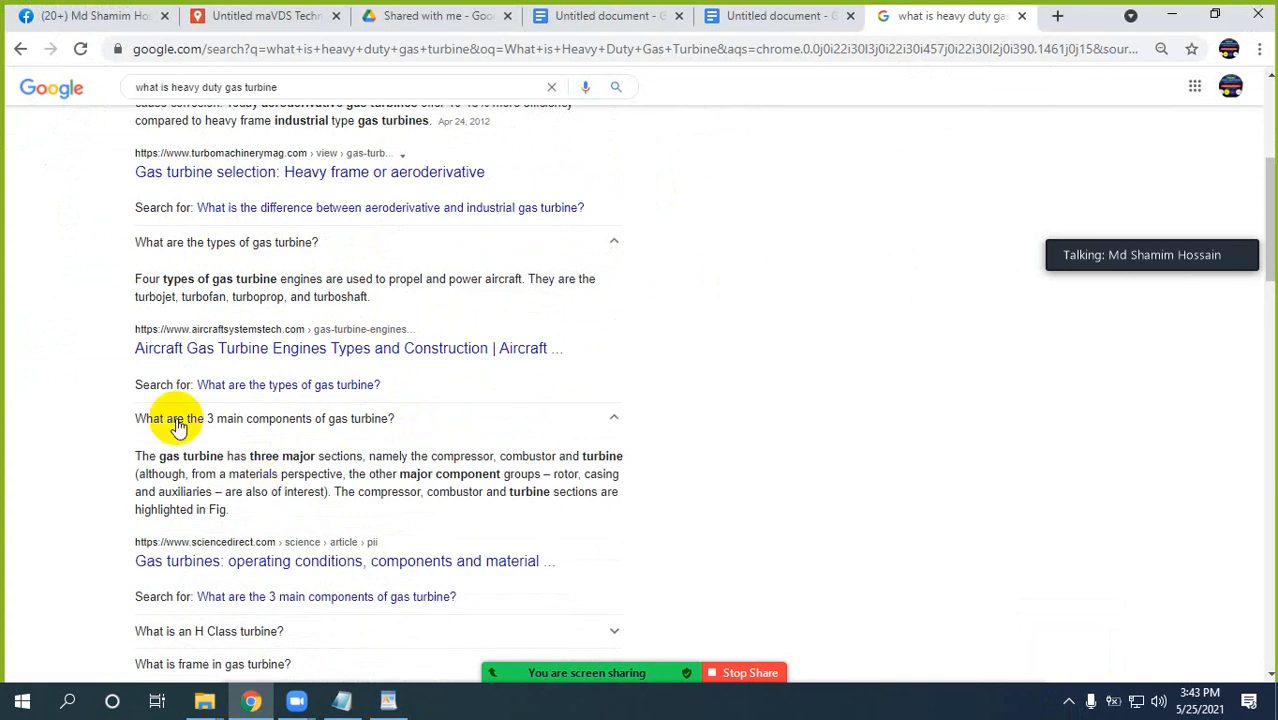
pyautogui.moveTo(134, 417); pyautogui.dragTo(225, 506)
pyautogui.hotkey('ctrl', 'c')
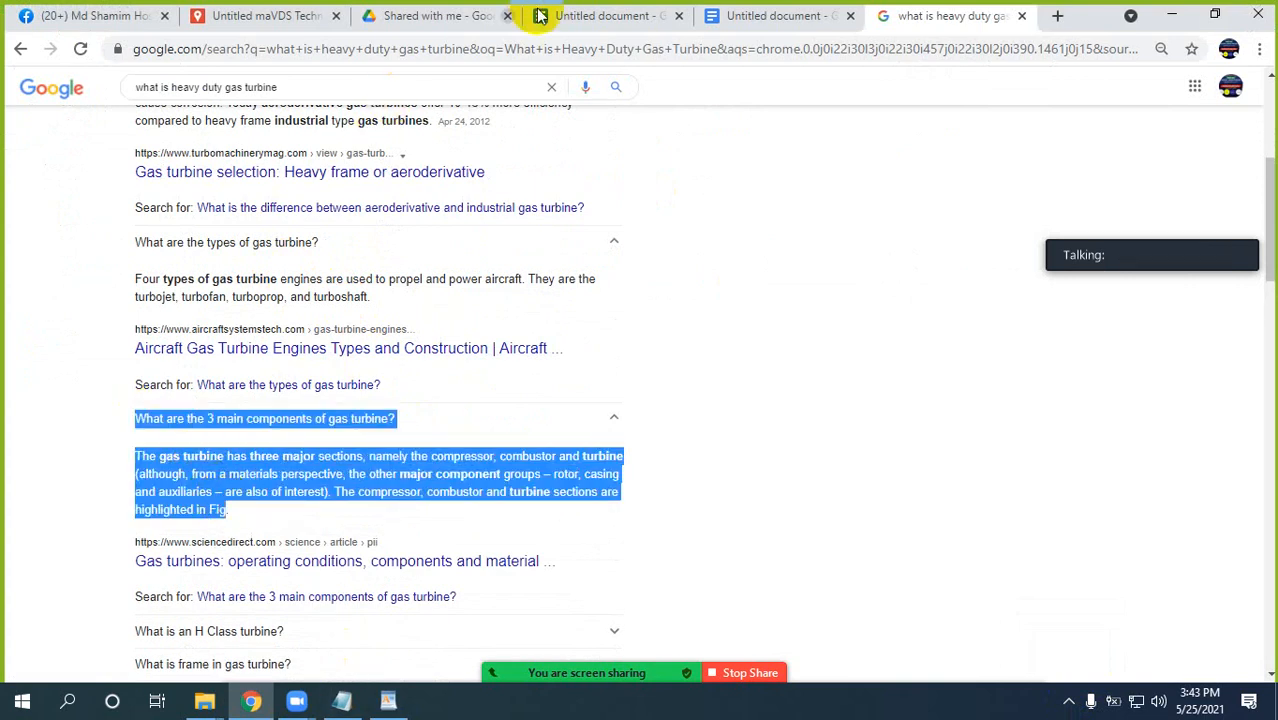
# Paste the copied components question and answer below the first answer in the new Google Docs document, and return to the Google results.
pyautogui.click(752, 22)
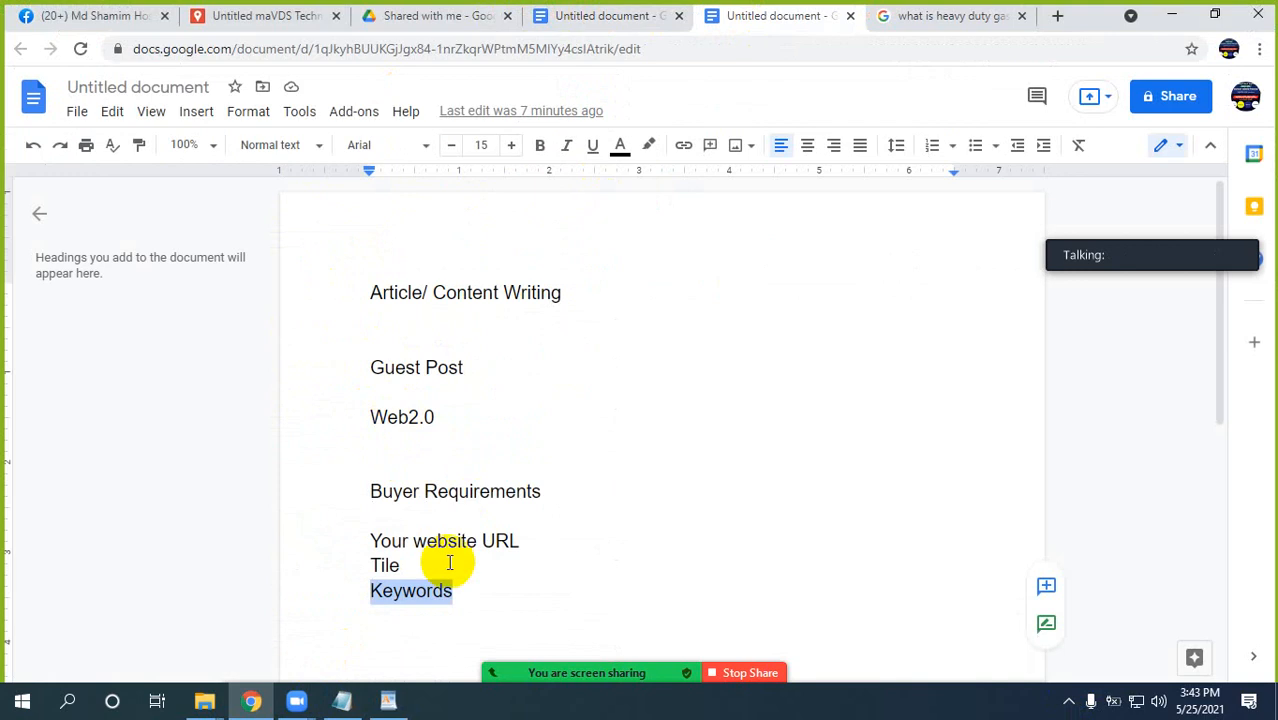
pyautogui.click(604, 22)
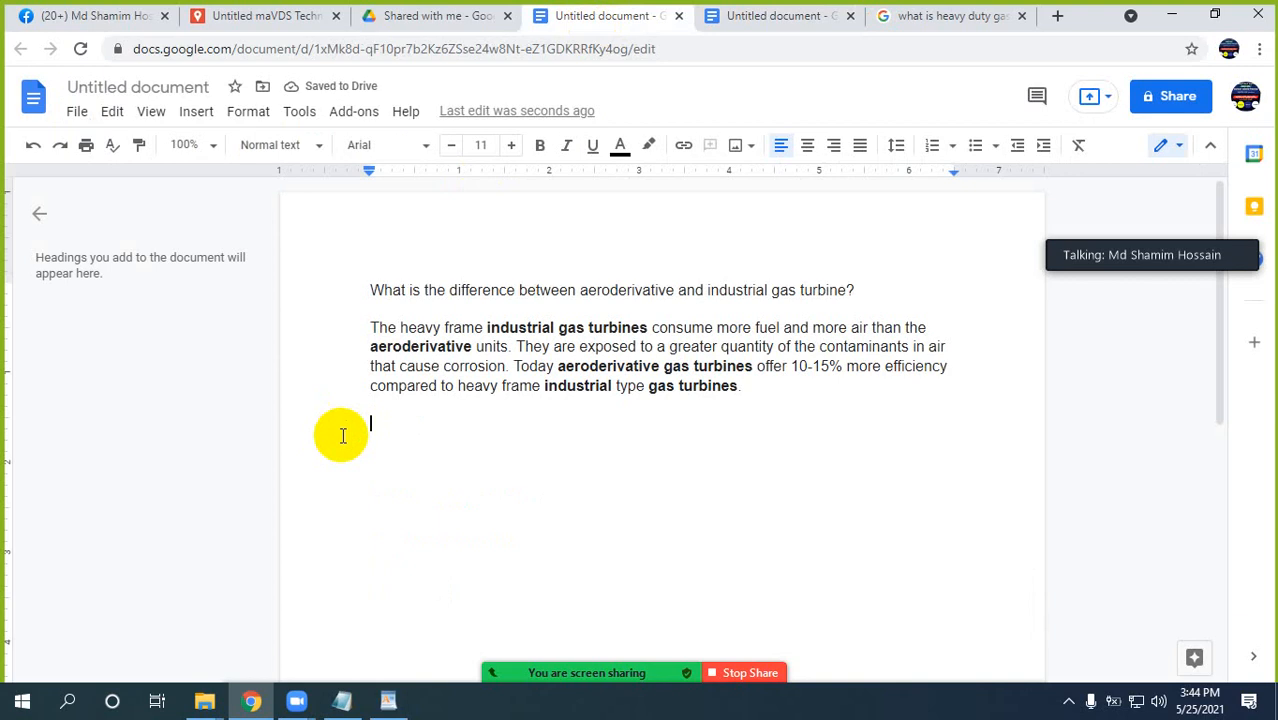
pyautogui.hotkey('ctrl', 'v')
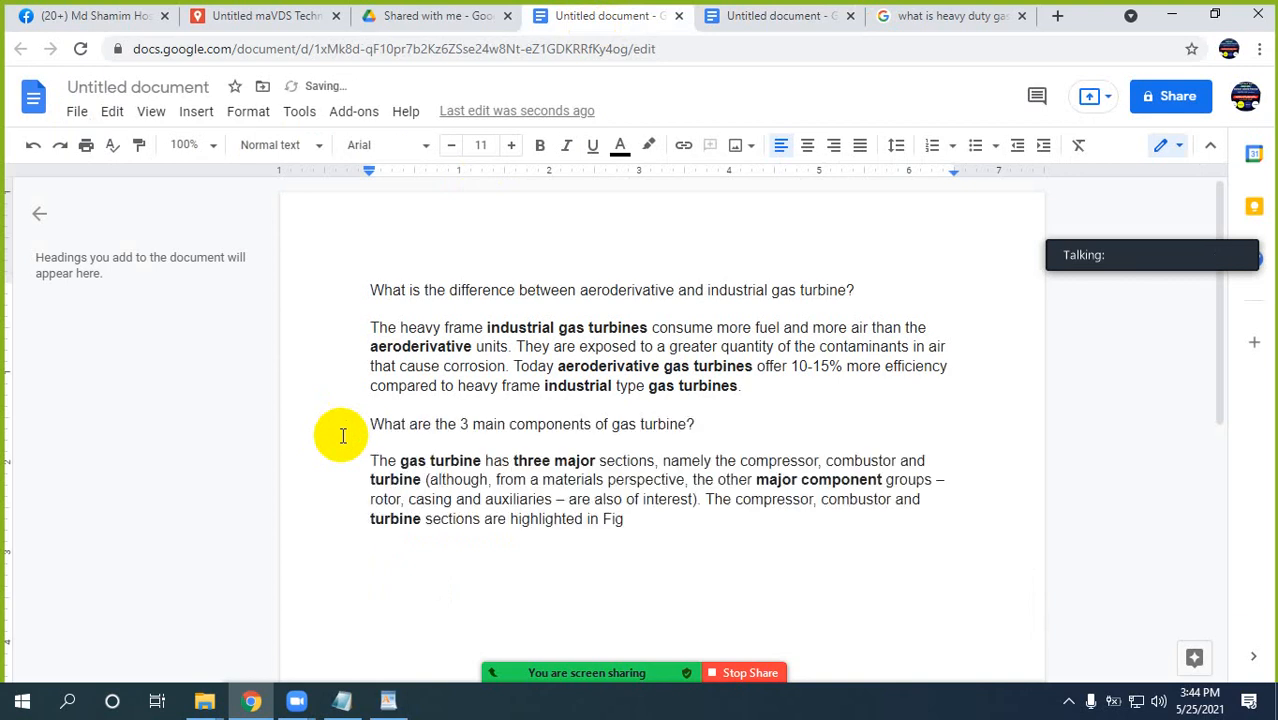
pyautogui.click(942, 18)
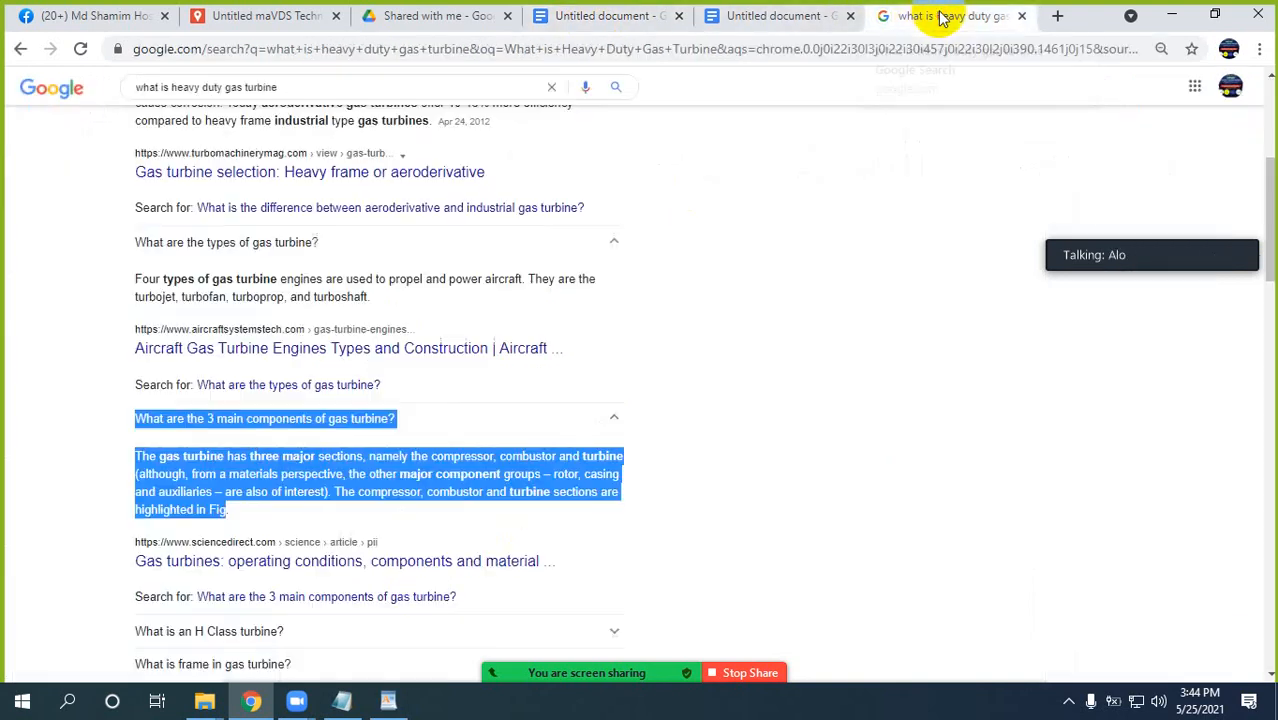
# Expand "What is an H Class turbine?" in the Google results and copy the question with its answer to the end of the Docs document.
pyautogui.scroll(-2, 265, 455)
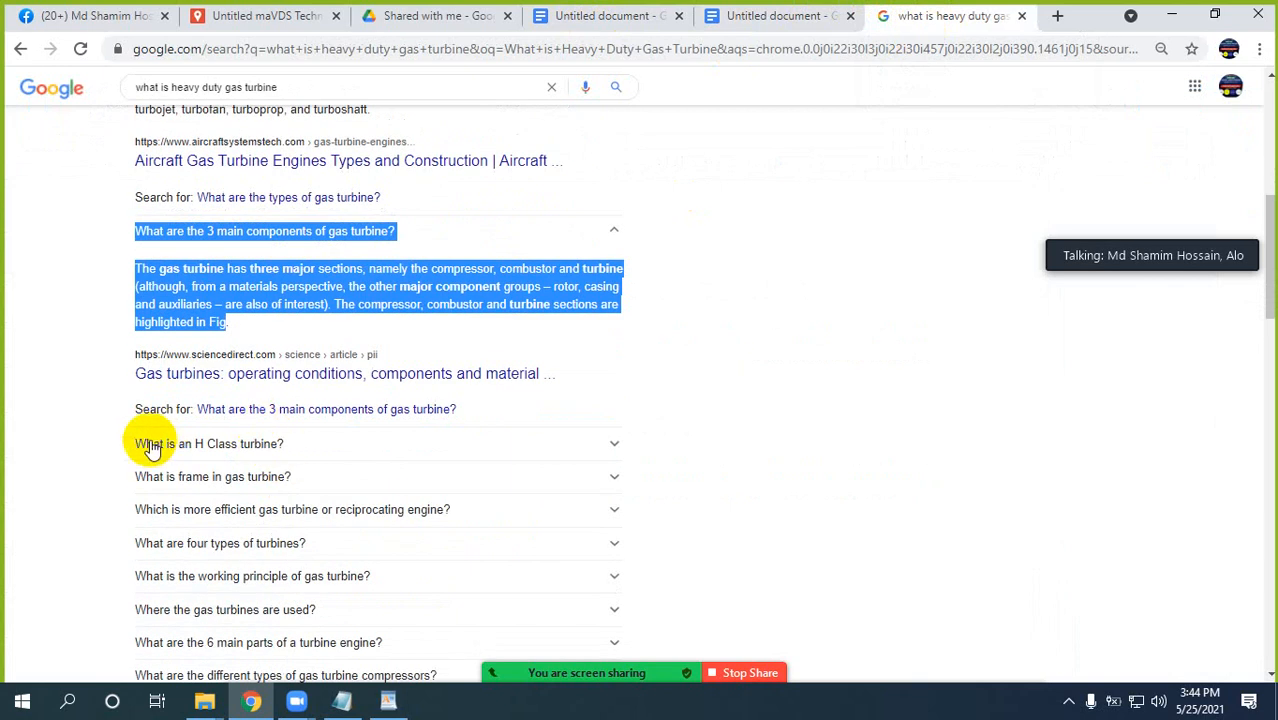
pyautogui.click(380, 446)
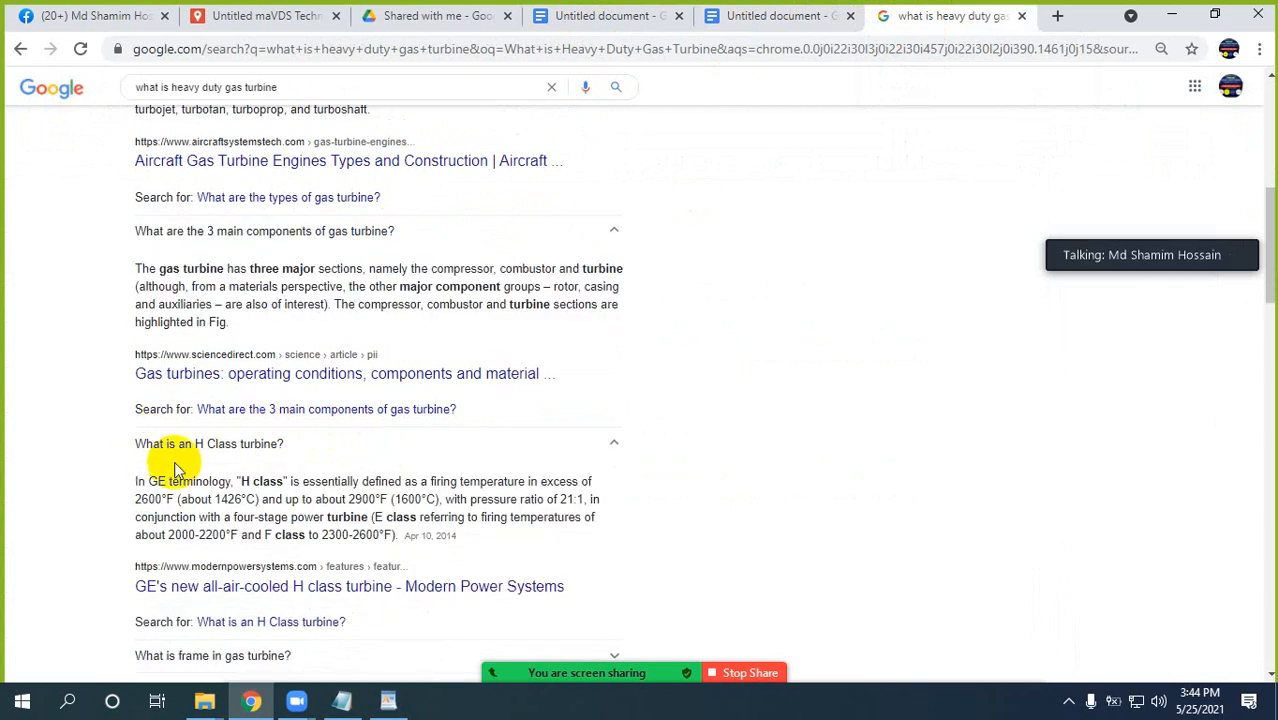
pyautogui.moveTo(137, 447); pyautogui.dragTo(394, 538)
pyautogui.hotkey('ctrl', 'c')
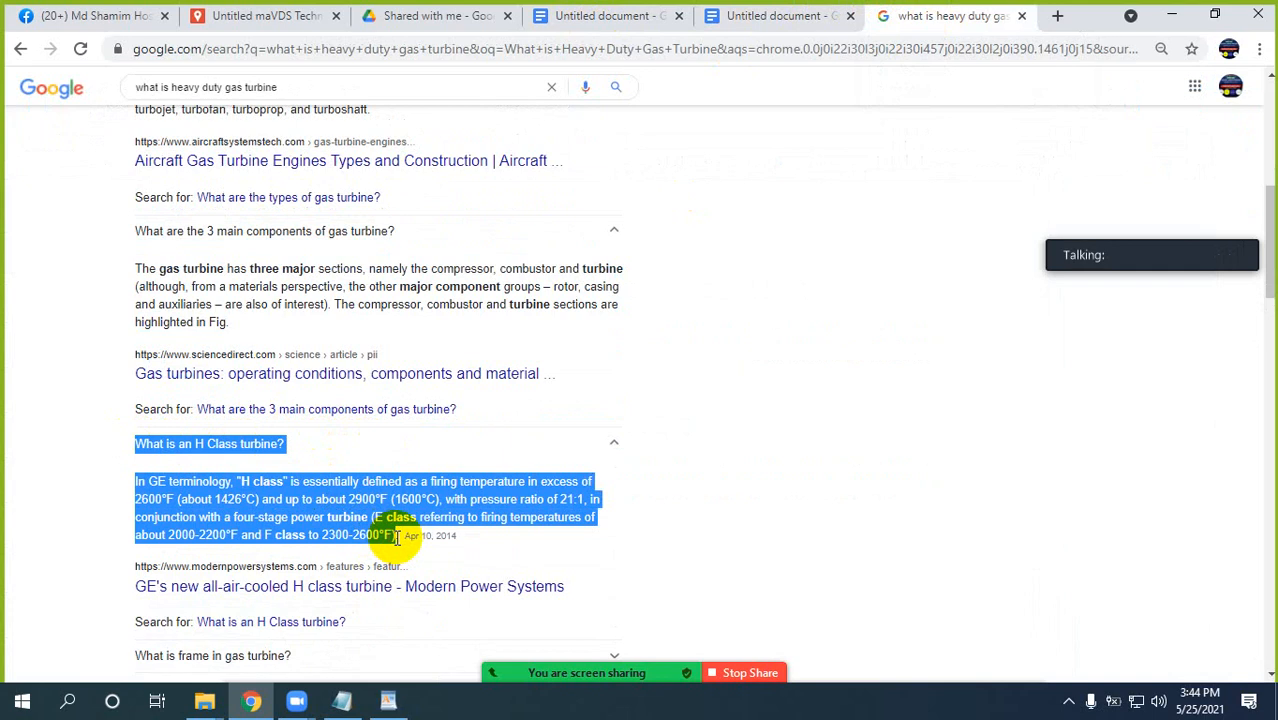
pyautogui.click(610, 15)
pyautogui.click(510, 606)
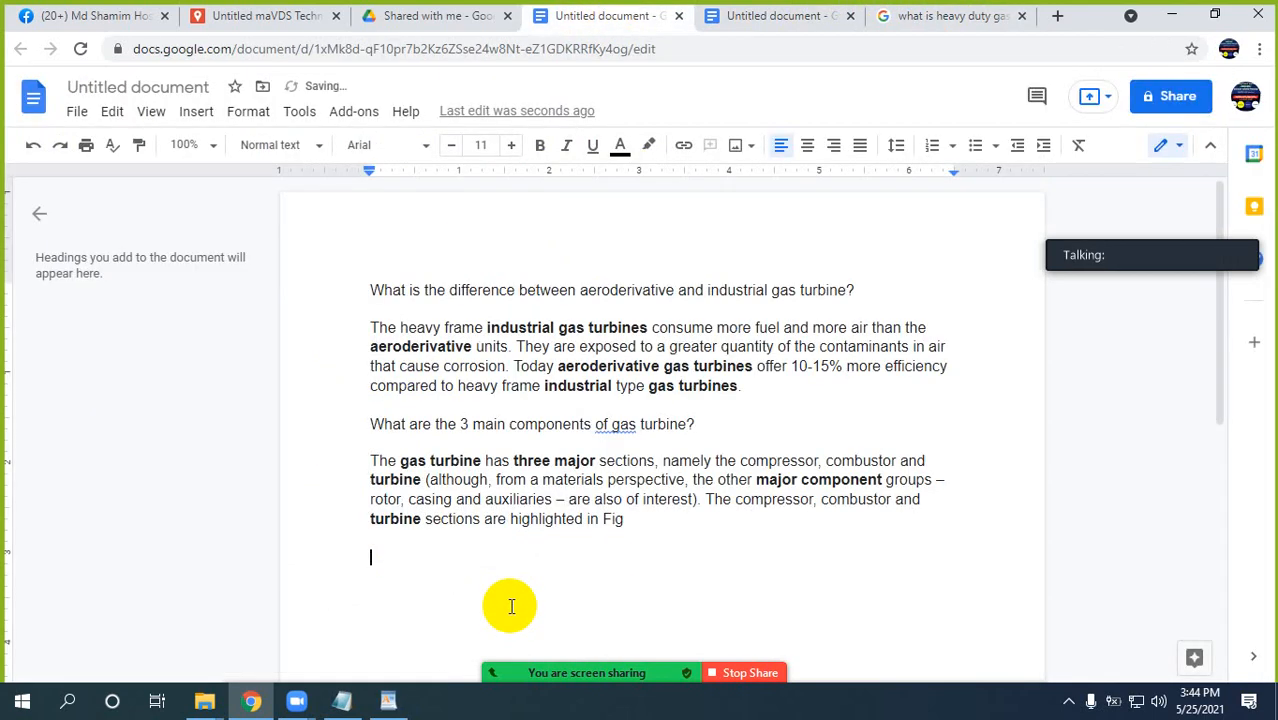
pyautogui.hotkey('ctrl', 'v')
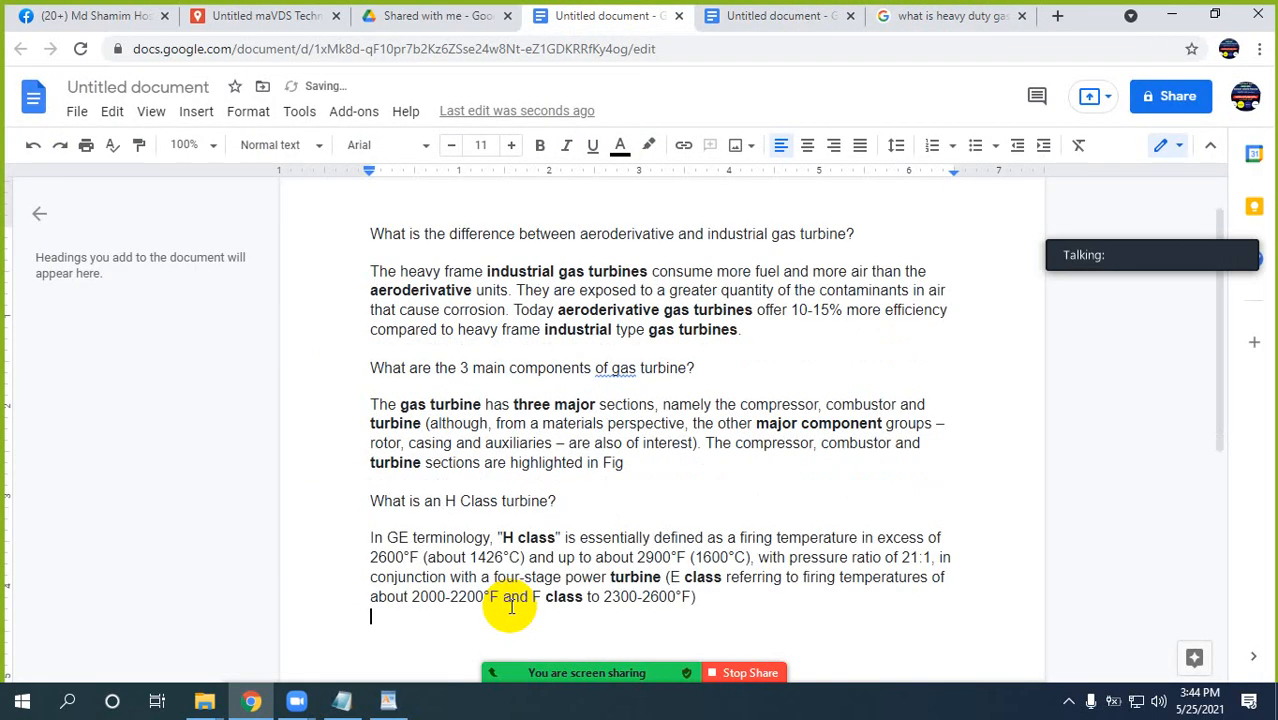
# Expand "What is frame in gas turbine?" in the Google results, copy it with its answer below the H Class text, and review the document.
pyautogui.click(930, 16)
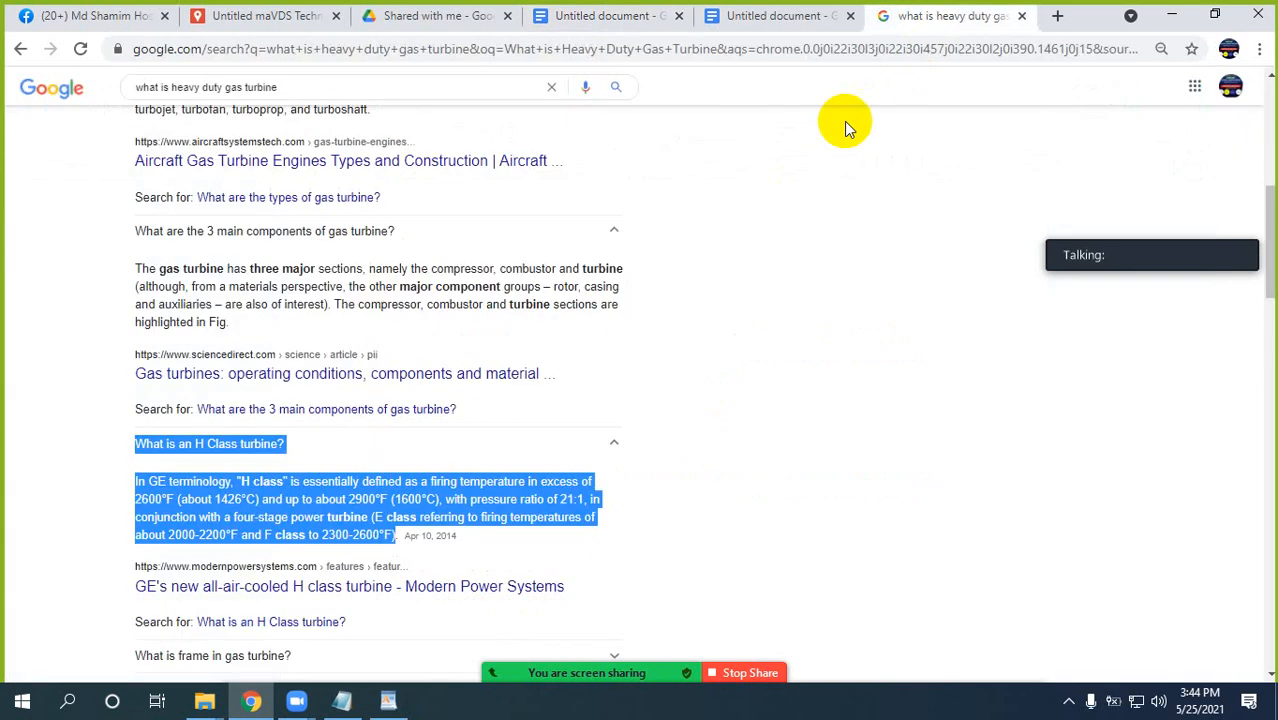
pyautogui.scroll(-4, 385, 455)
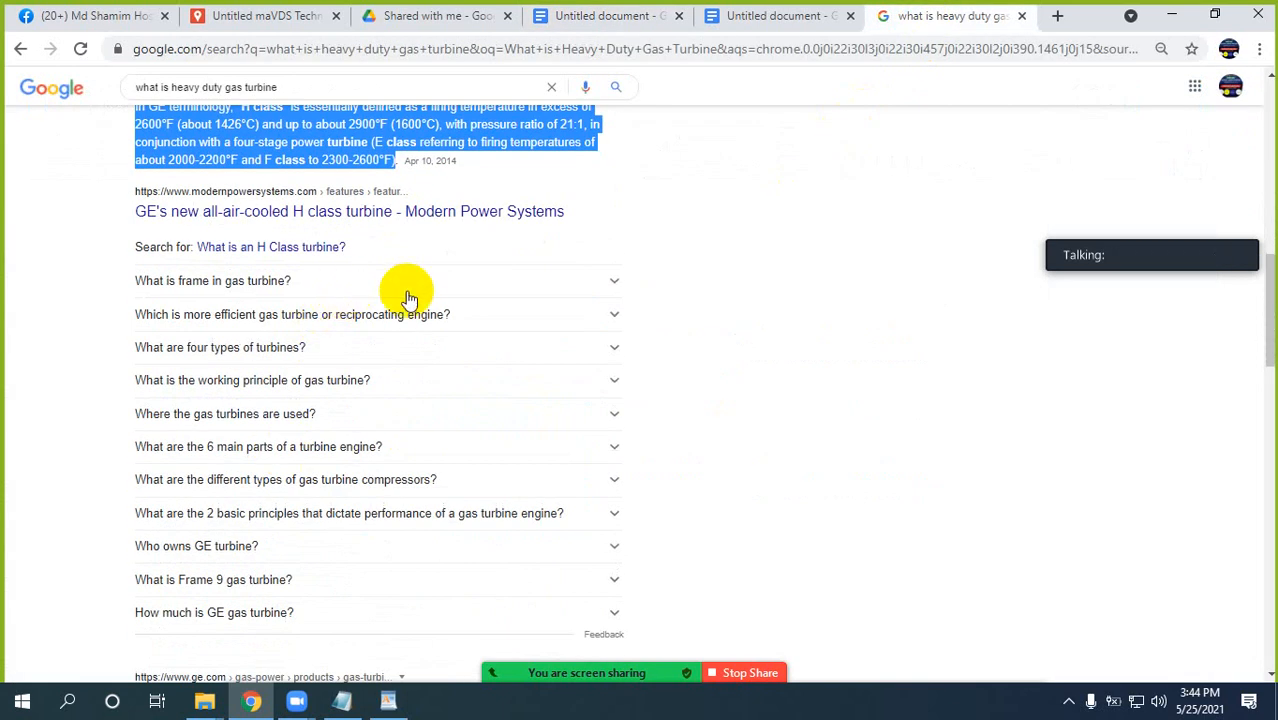
pyautogui.click(406, 288)
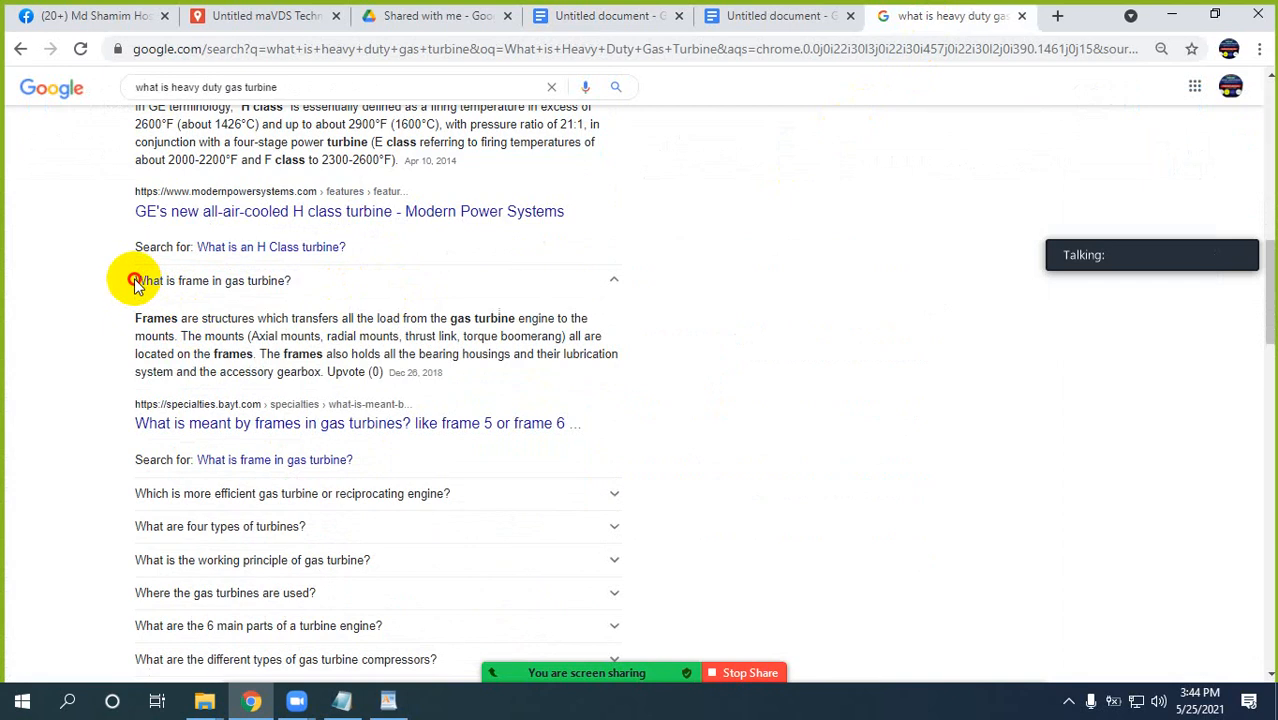
pyautogui.moveTo(135, 283); pyautogui.dragTo(366, 375)
pyautogui.hotkey('ctrl', 'c')
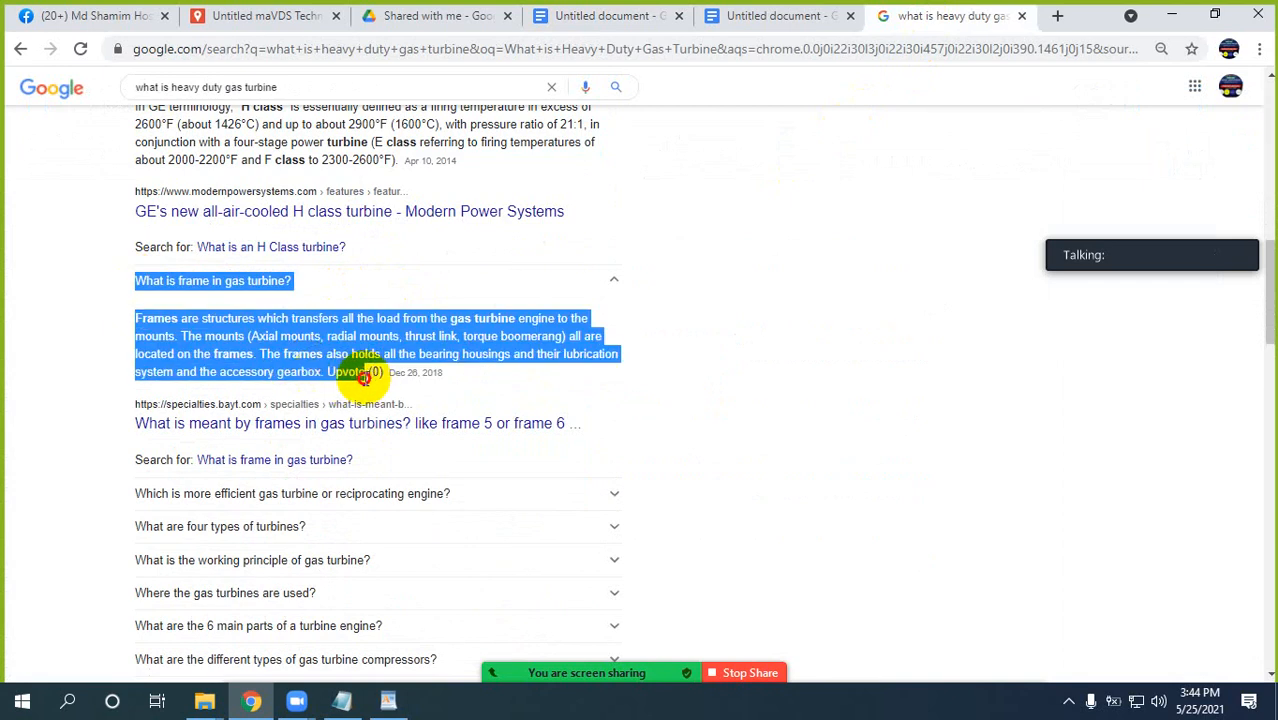
pyautogui.click(615, 15)
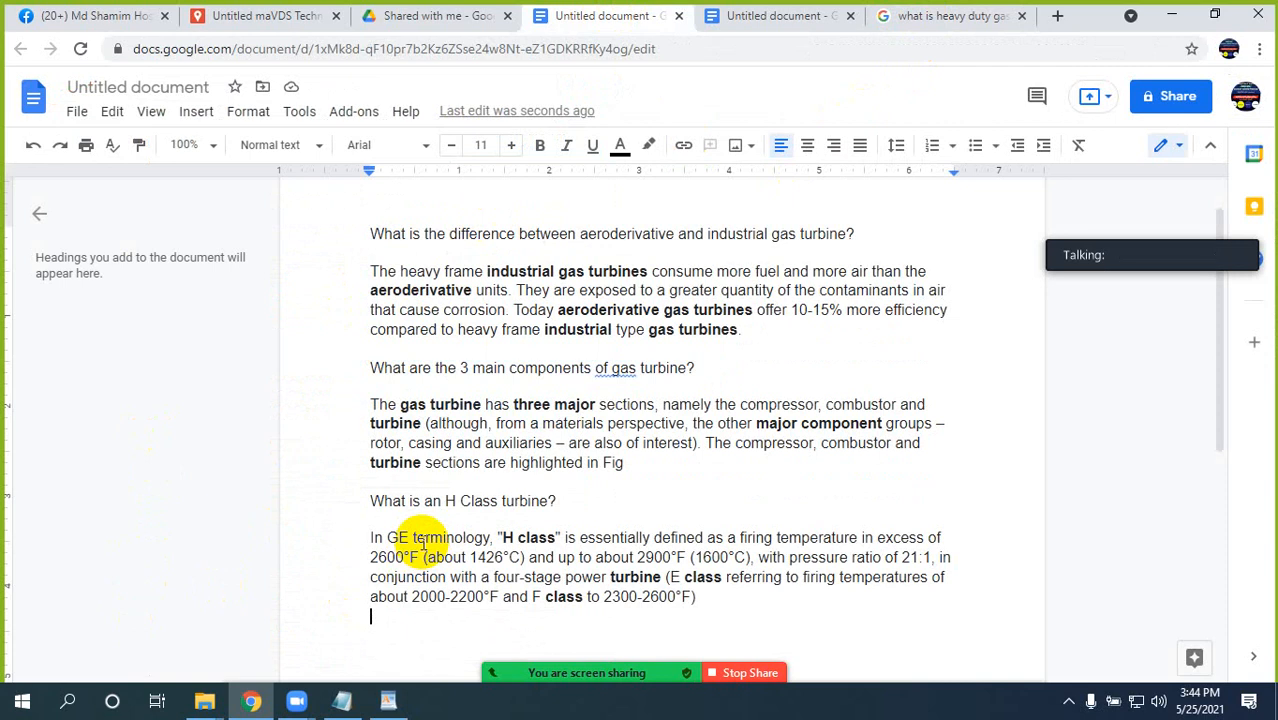
pyautogui.hotkey('ctrl', 'v')
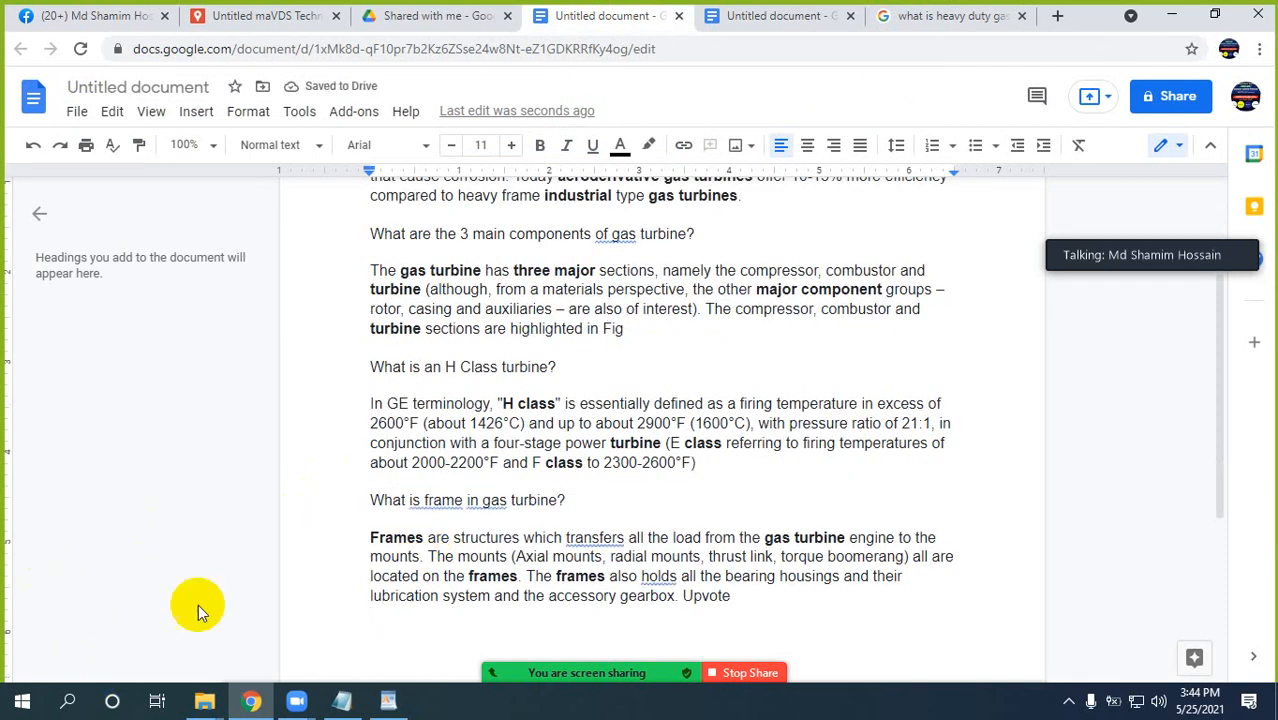
pyautogui.scroll(2, 474, 490)
pyautogui.scroll(-6, 474, 492)
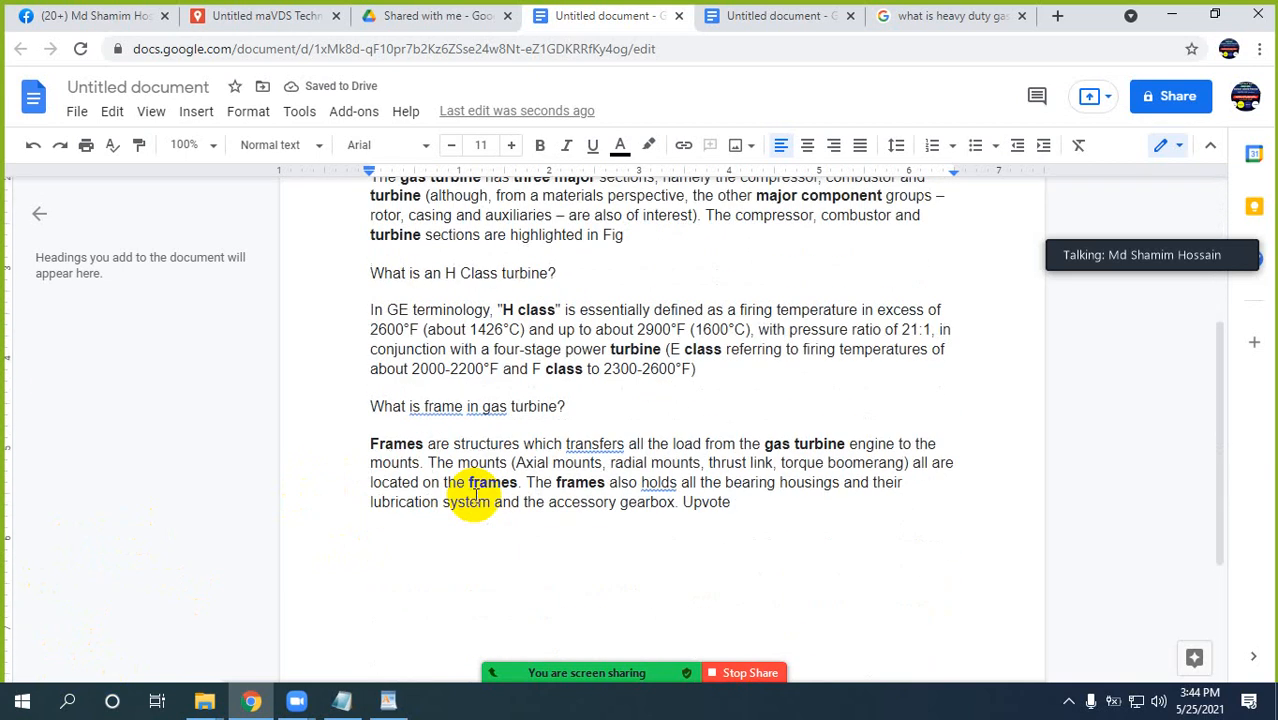
pyautogui.scroll(3, 476, 495)
pyautogui.scroll(3, 476, 490)
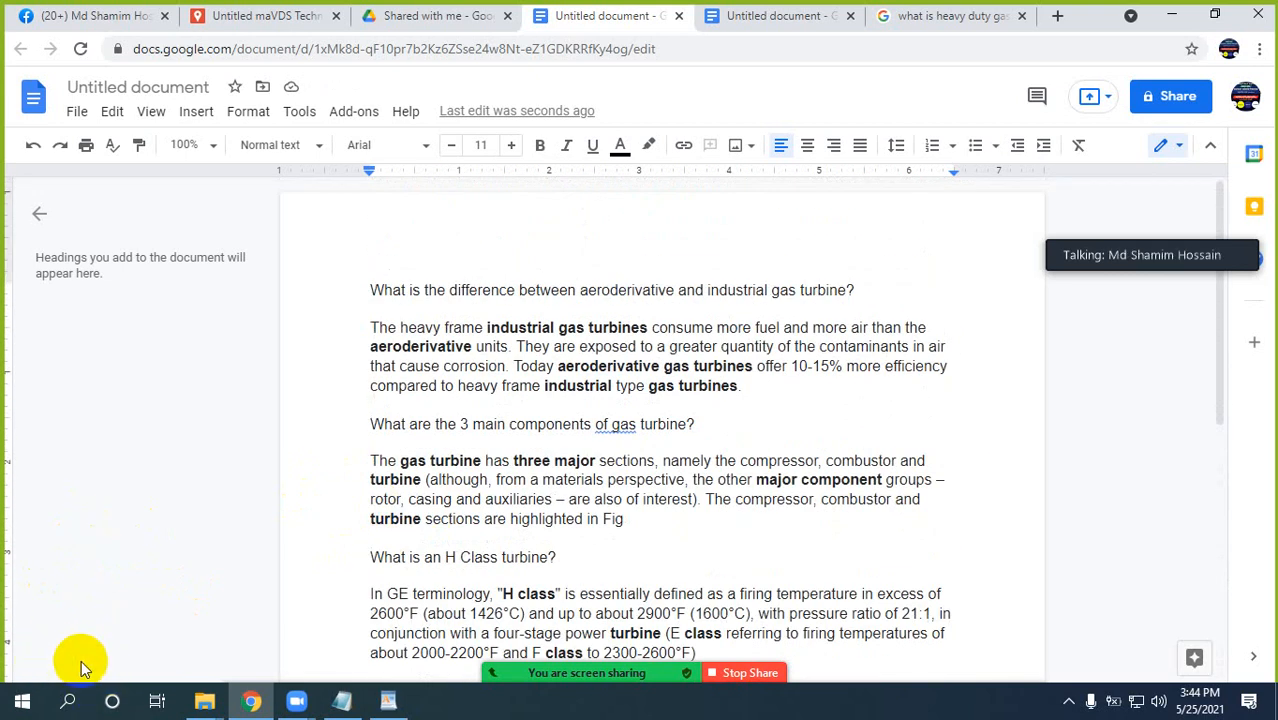
# Add "Which is more efficient gas turbine or reciprocating engine?" and its Google answer to the document's end, closing the meeting time-limit notice.
pyautogui.click(926, 18)
pyautogui.scroll(-2, 374, 400)
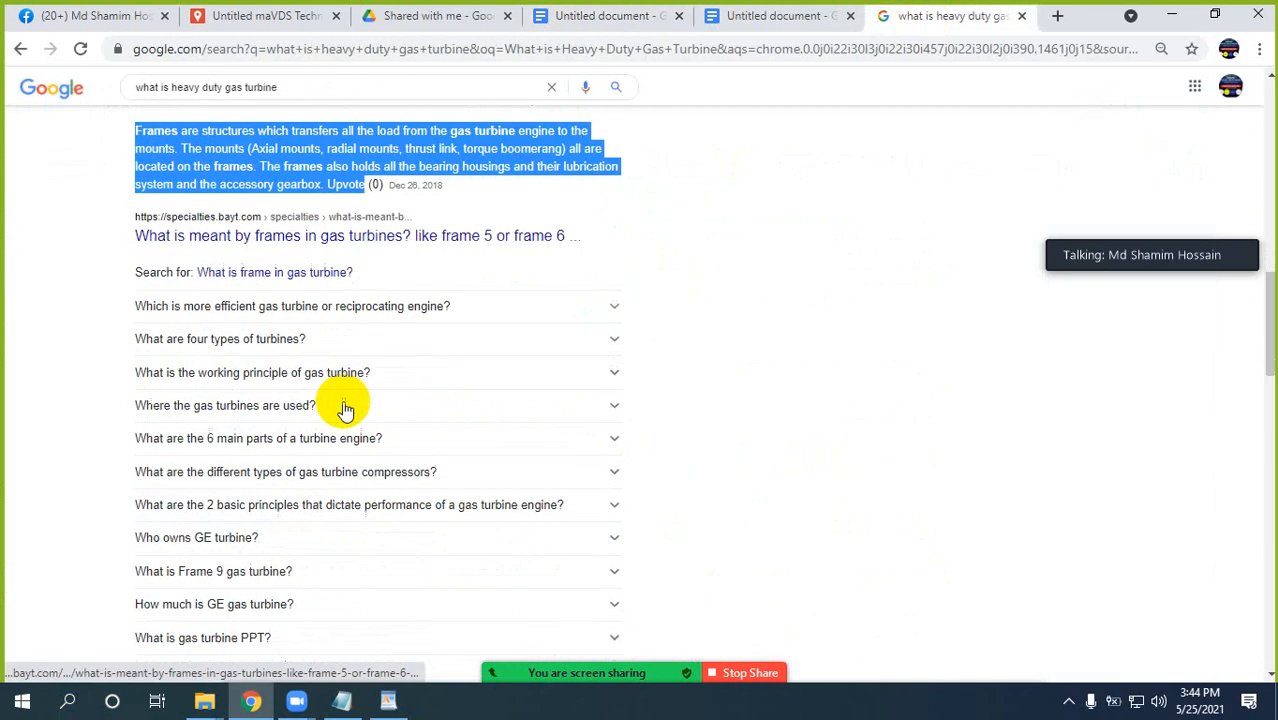
pyautogui.click(501, 311)
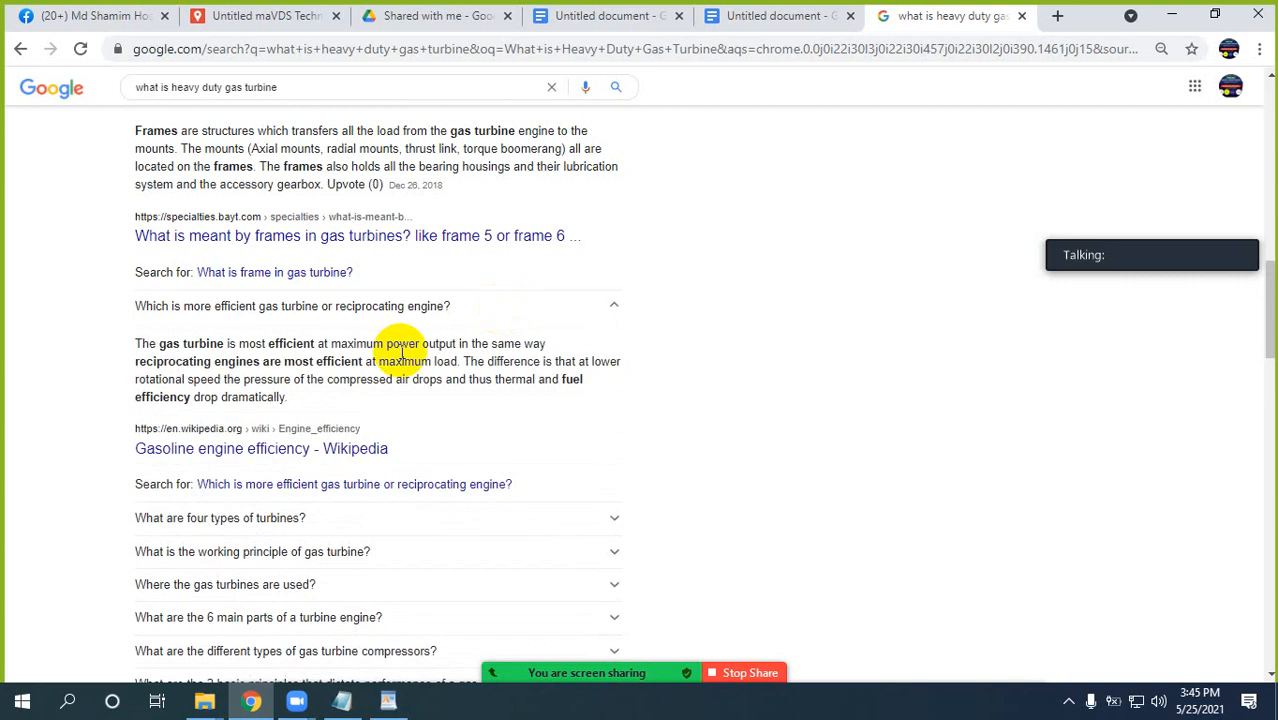
pyautogui.moveTo(127, 311); pyautogui.dragTo(285, 397)
pyautogui.hotkey('ctrl', 'c')
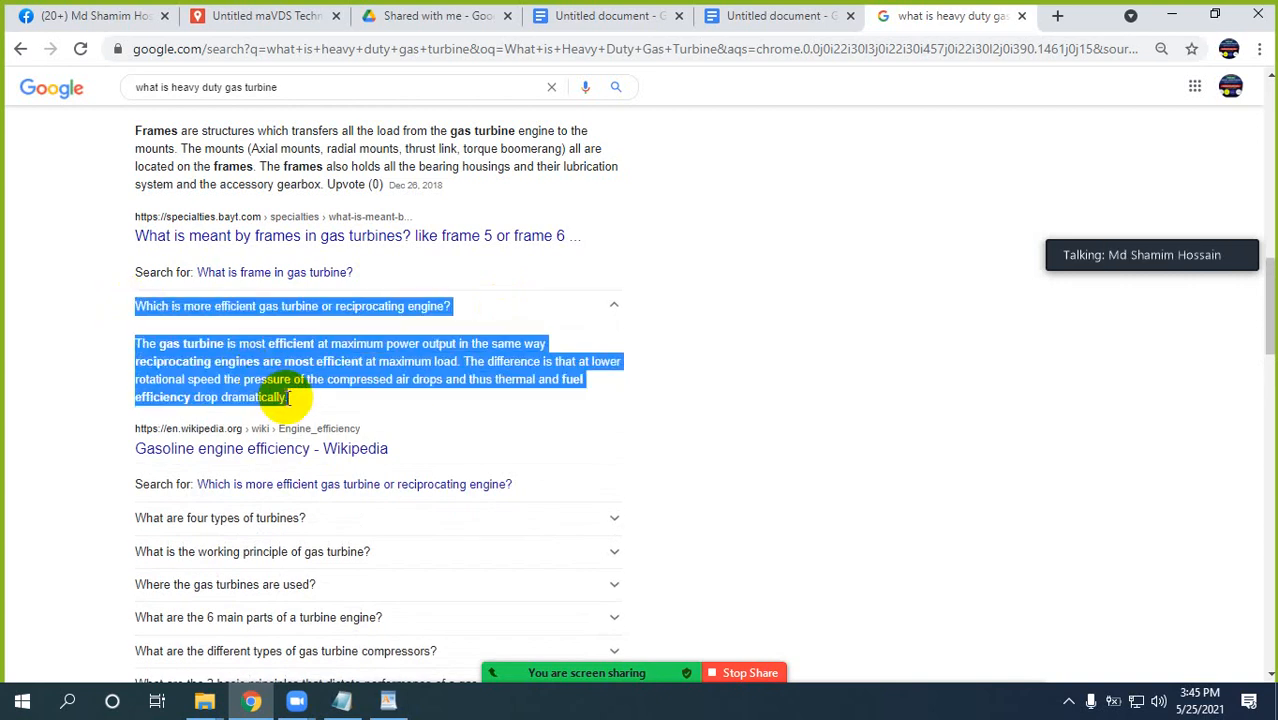
pyautogui.click(617, 14)
pyautogui.scroll(-1, 685, 460)
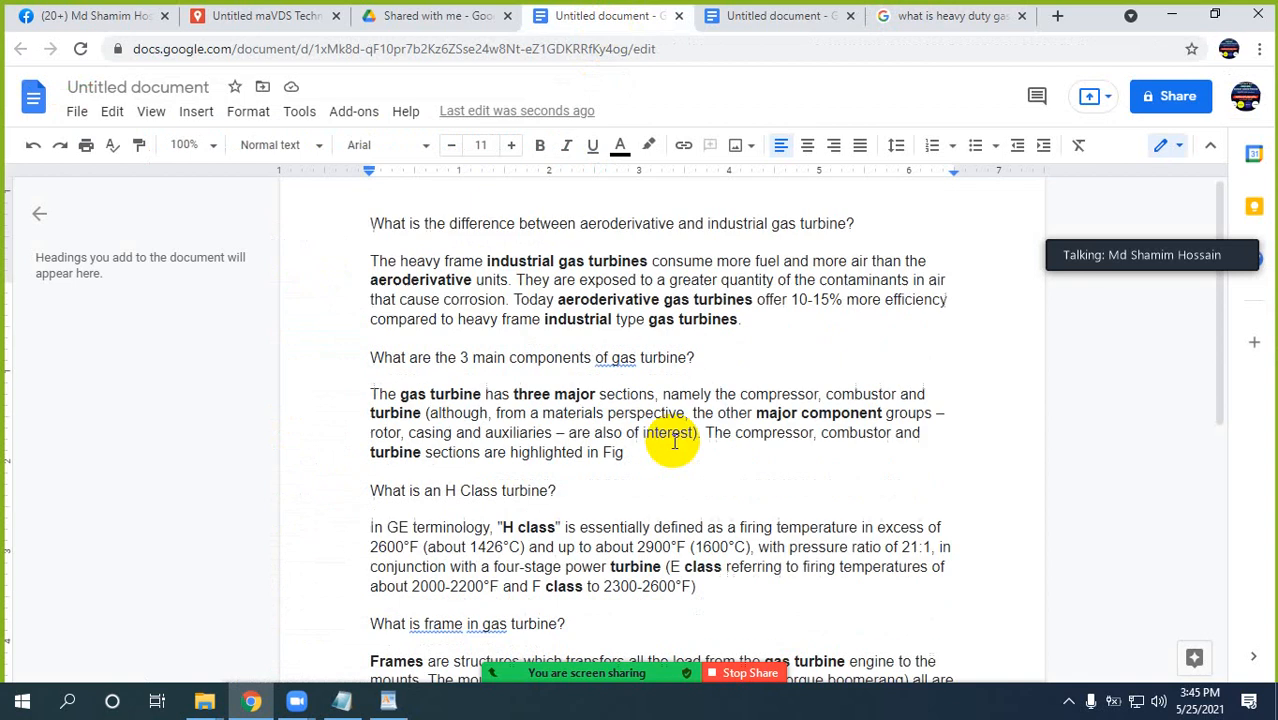
pyautogui.scroll(-5, 673, 443)
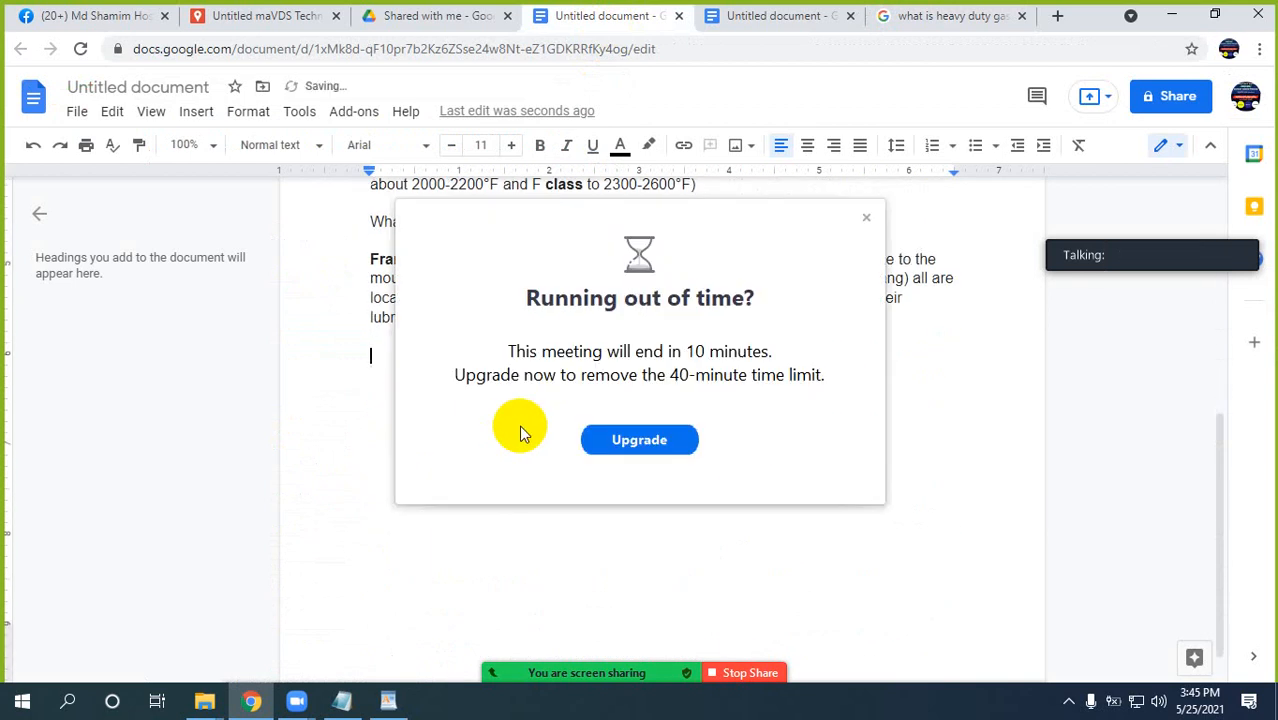
pyautogui.click(866, 218)
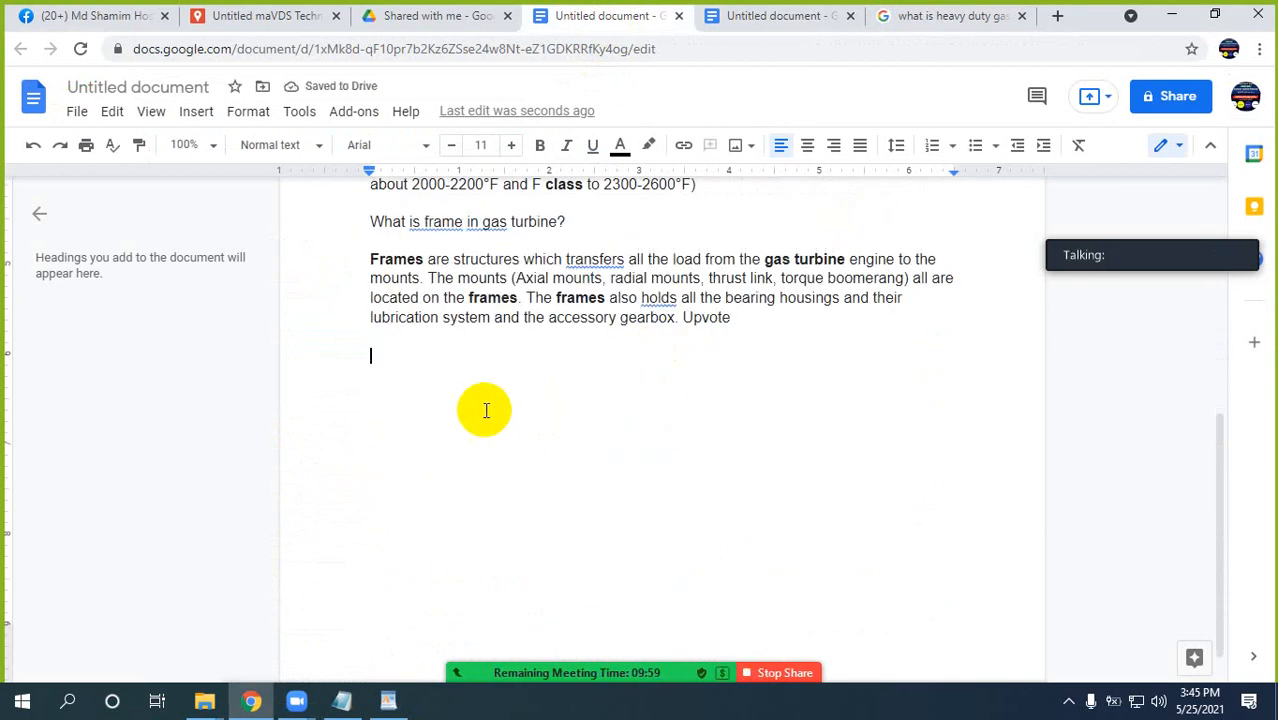
pyautogui.hotkey('ctrl', 'v')
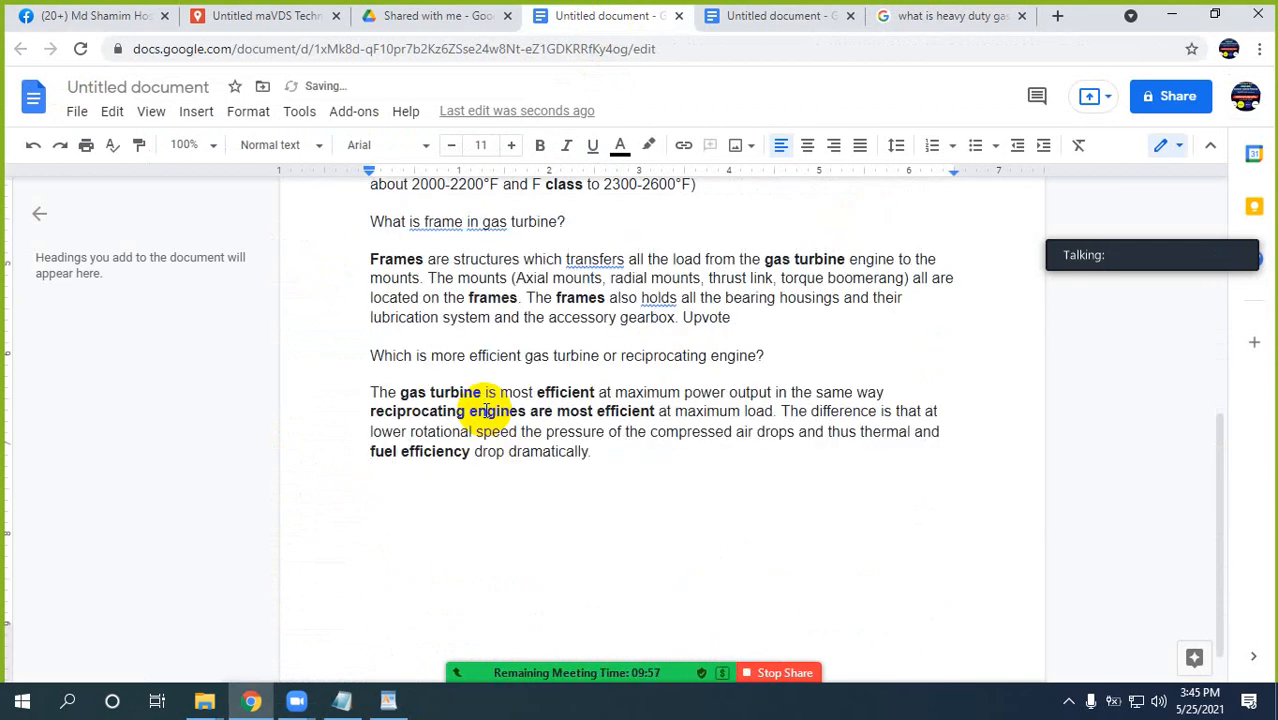
# Expand "What are four types of turbines?" in the Google results and paste the question and answer below the engine efficiency text in the document.
pyautogui.click(963, 16)
pyautogui.scroll(-4, 470, 337)
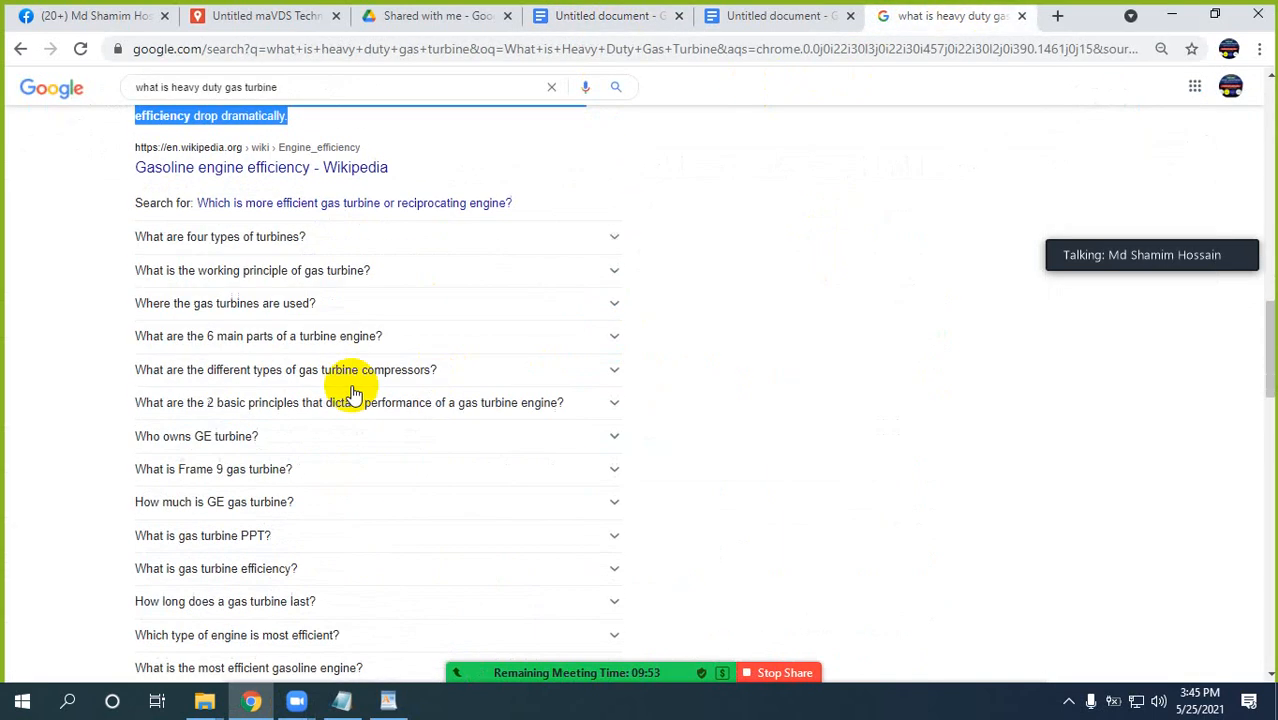
pyautogui.click(443, 240)
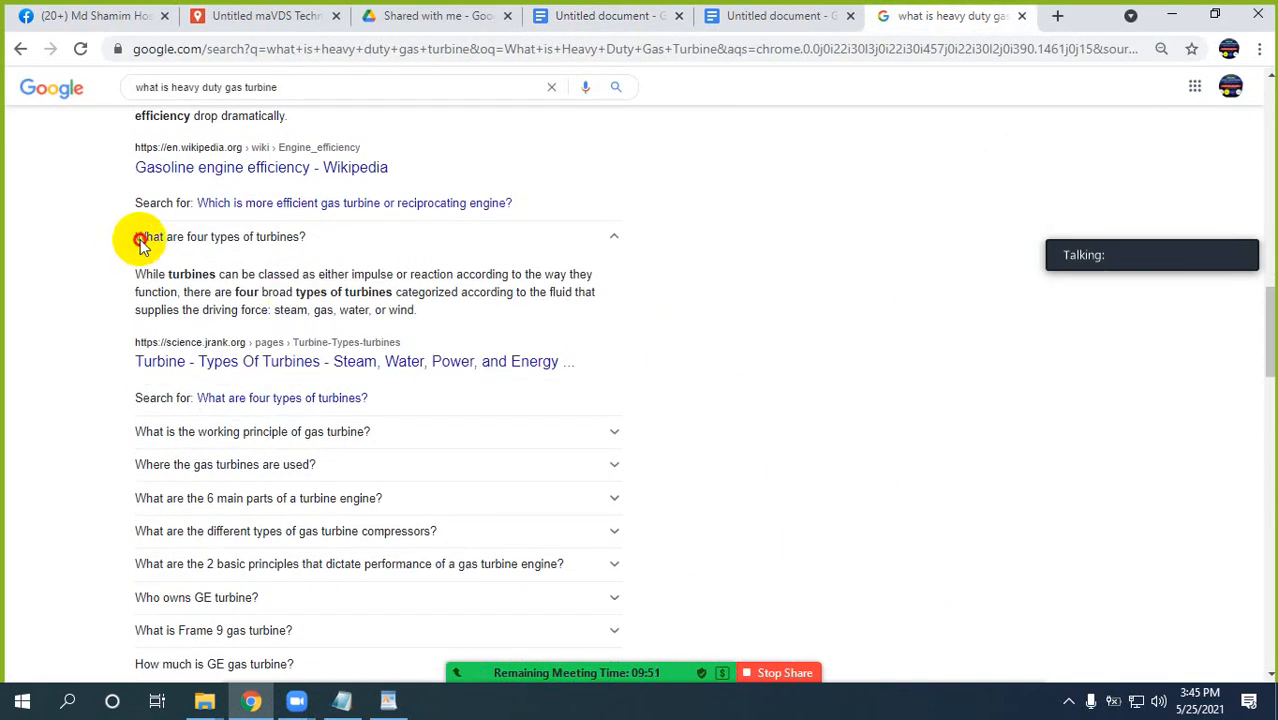
pyautogui.moveTo(137, 238); pyautogui.dragTo(416, 313)
pyautogui.hotkey('ctrl', 'c')
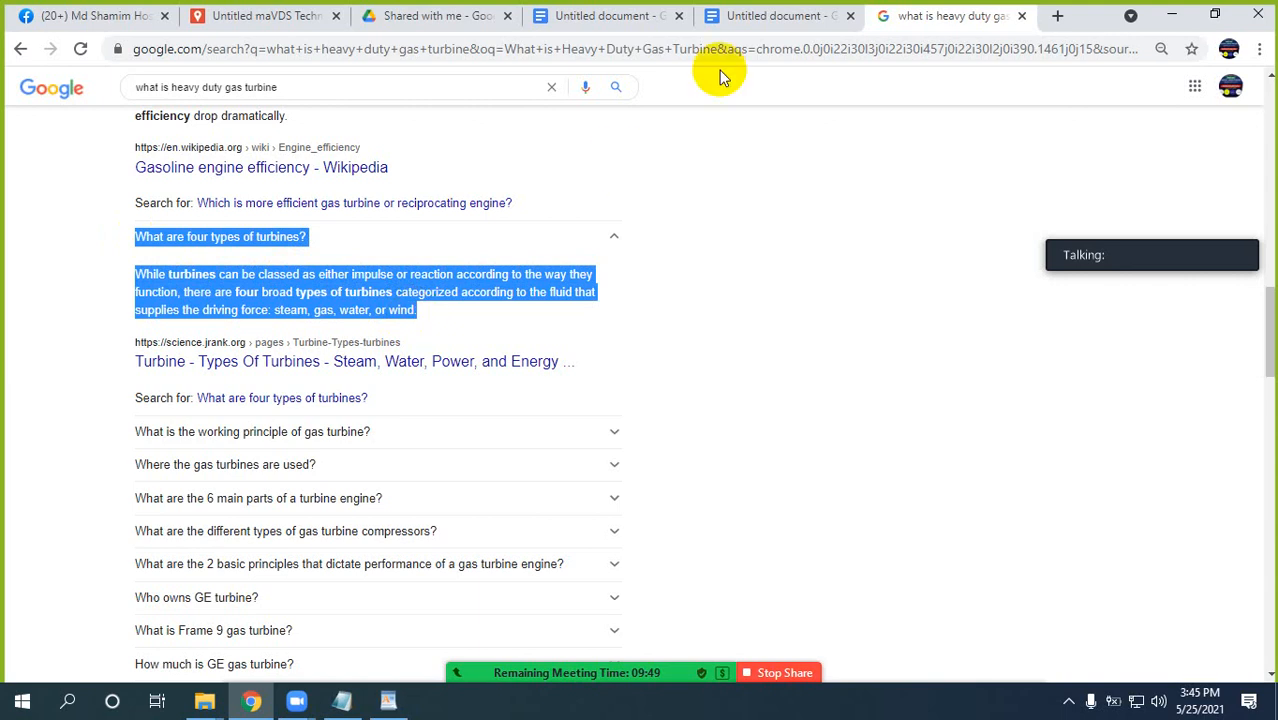
pyautogui.click(600, 16)
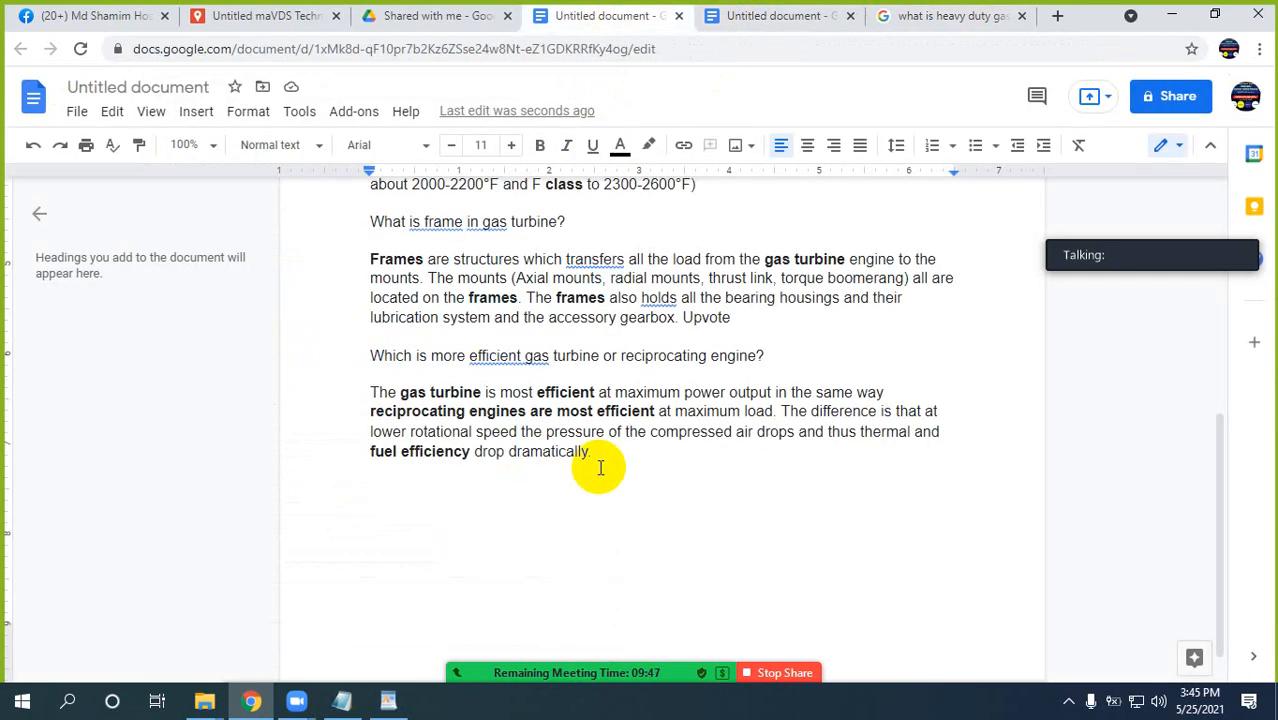
pyautogui.hotkey('ctrl', 'v')
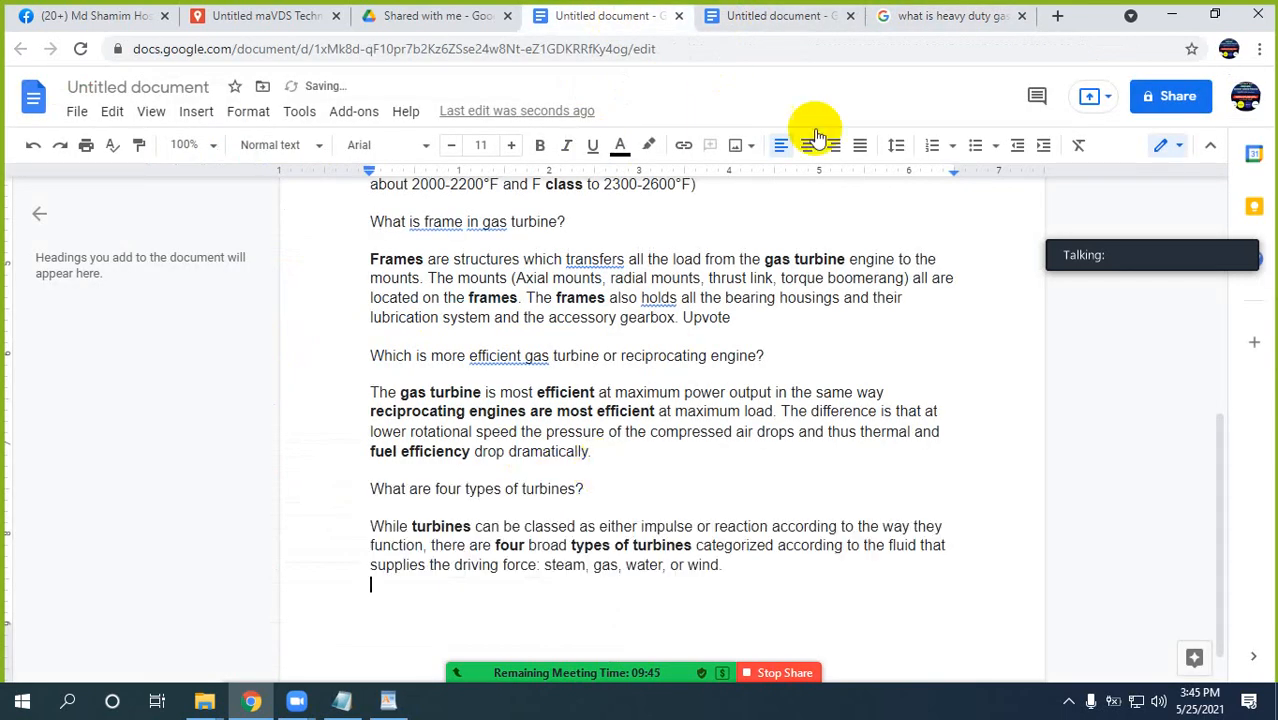
# Copy "What is the working principle of gas turbine?" with its answer from the Google results to the end of the document.
pyautogui.click(940, 16)
pyautogui.scroll(-1, 371, 408)
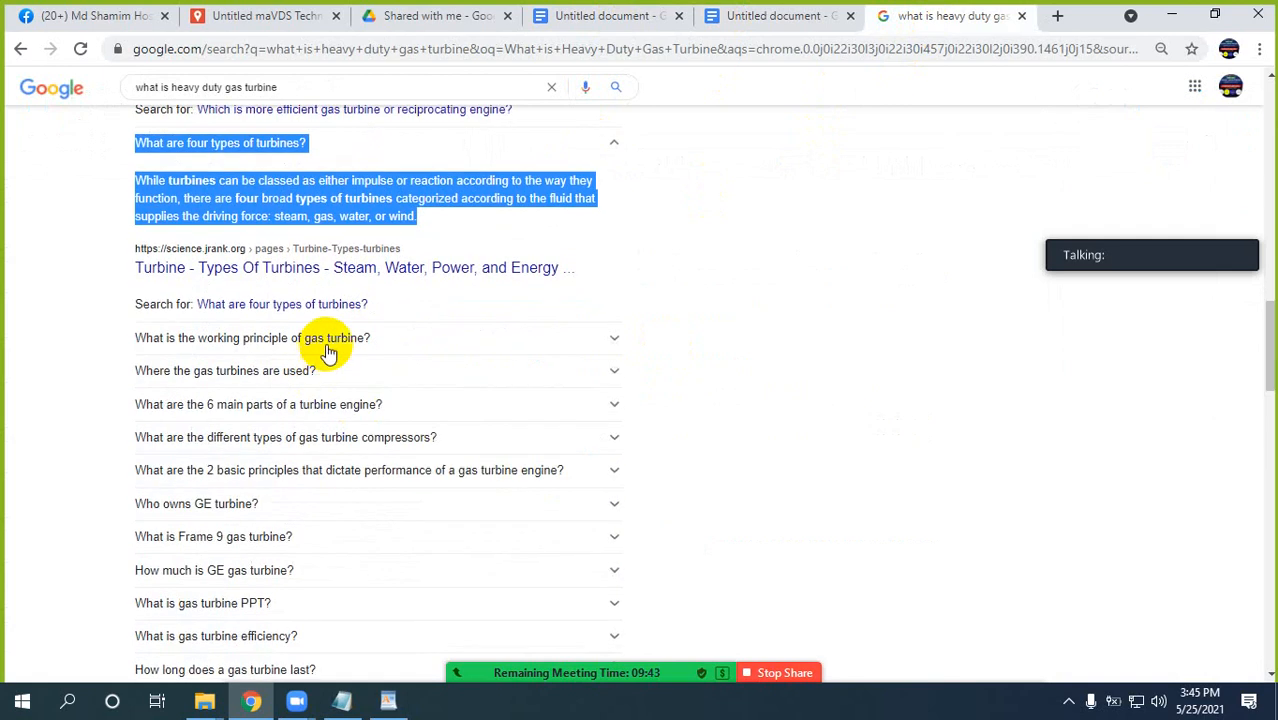
pyautogui.click(329, 338)
pyautogui.moveTo(134, 337); pyautogui.dragTo(416, 414)
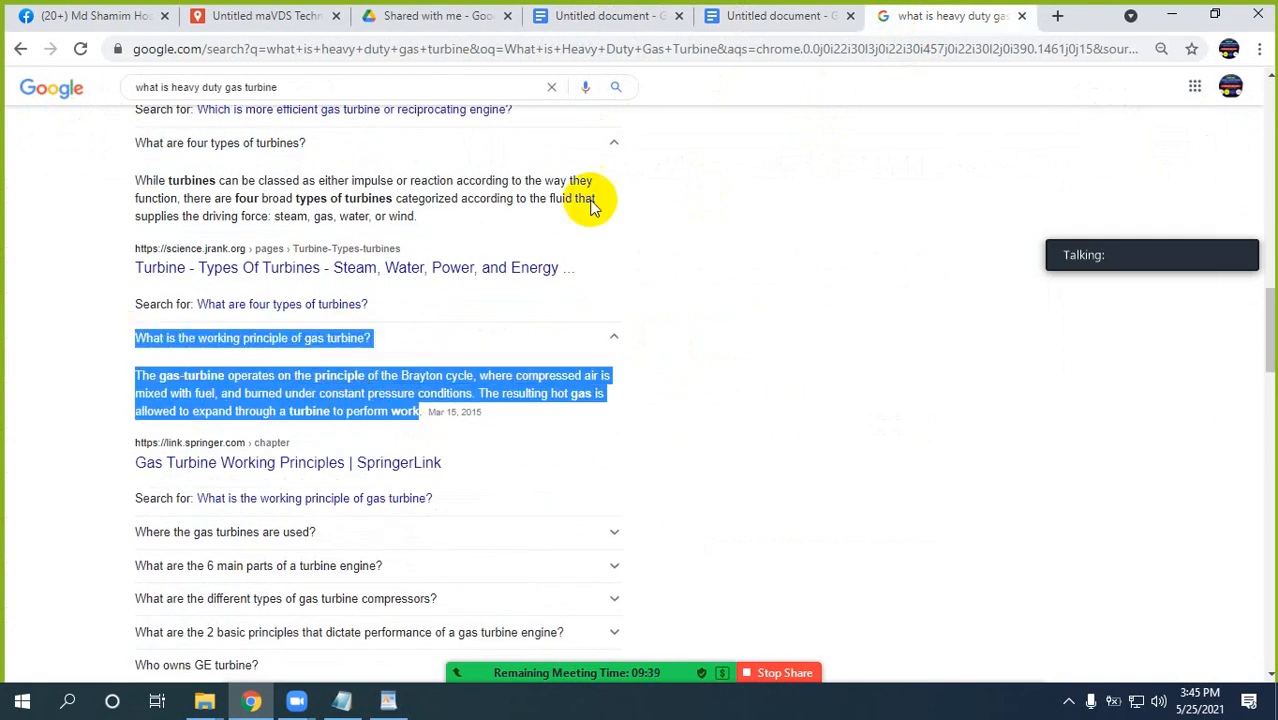
pyautogui.click(575, 15)
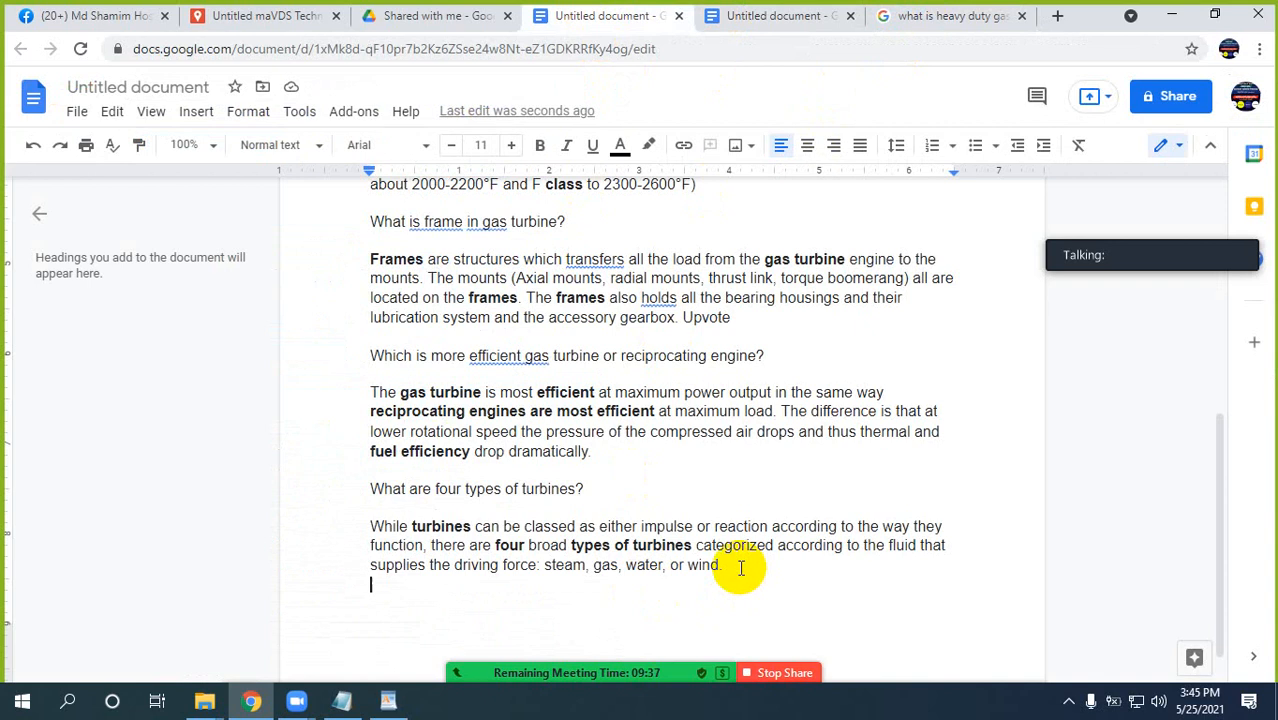
pyautogui.write('What is the working principle of gas turbine?  The gas turbine operates on the principle of the Brayton cycle, where compressed air is mixed with fuel, and burned under constant pressure conditions. The resulting hot gas is allowed to expand through a turbine to perform work')
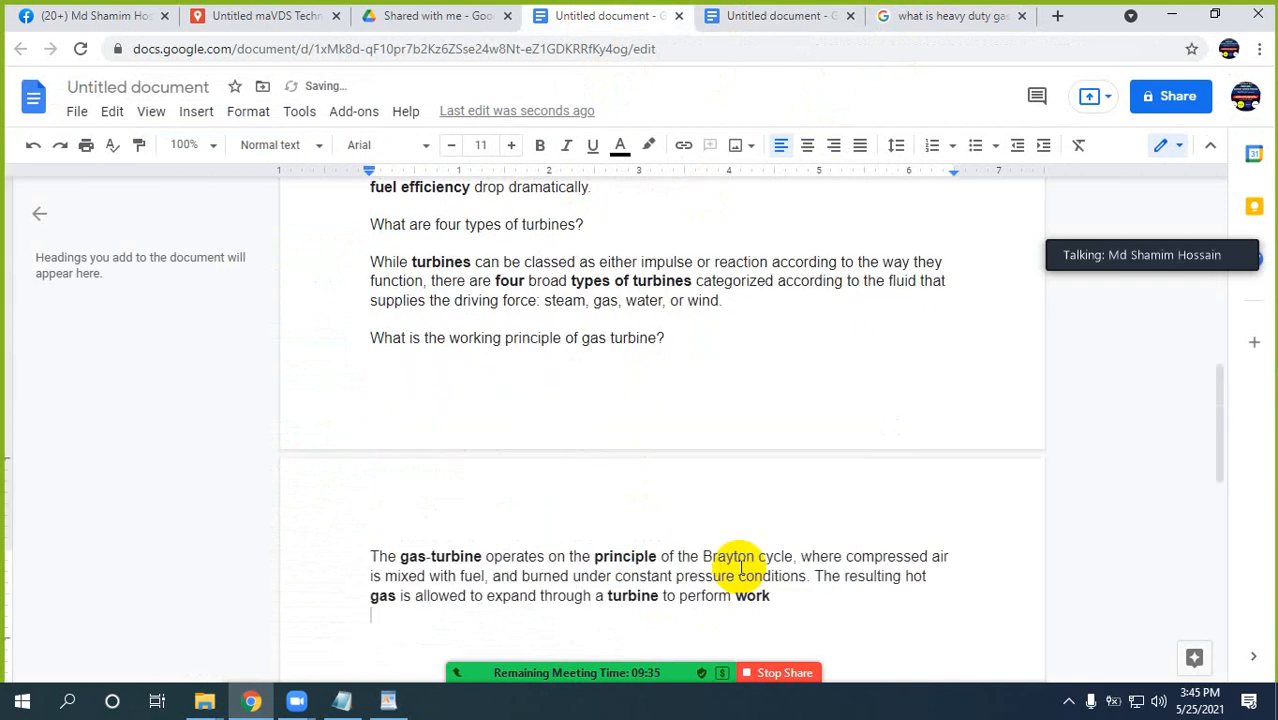
# Return to the Google results and examine the featured snippet, the People also ask questions and the related searches for further content topics.
pyautogui.click(922, 16)
pyautogui.scroll(10, 605, 365)
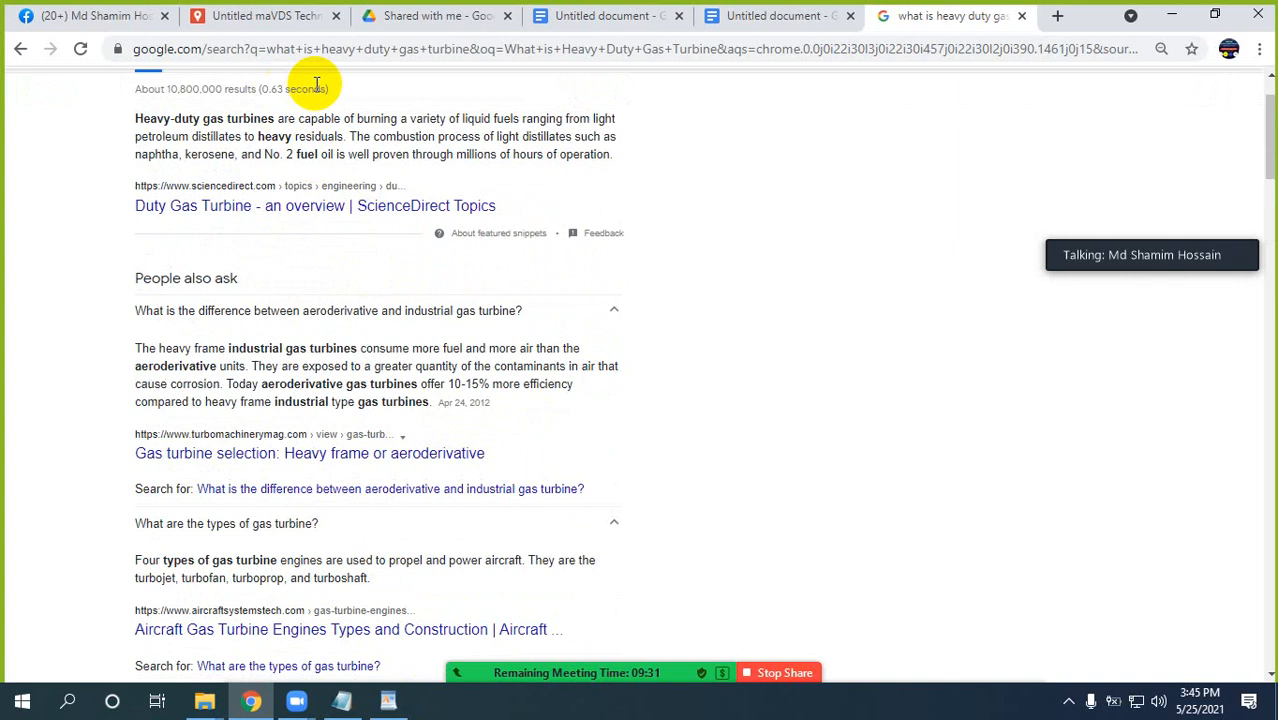
pyautogui.scroll(1, 478, 343)
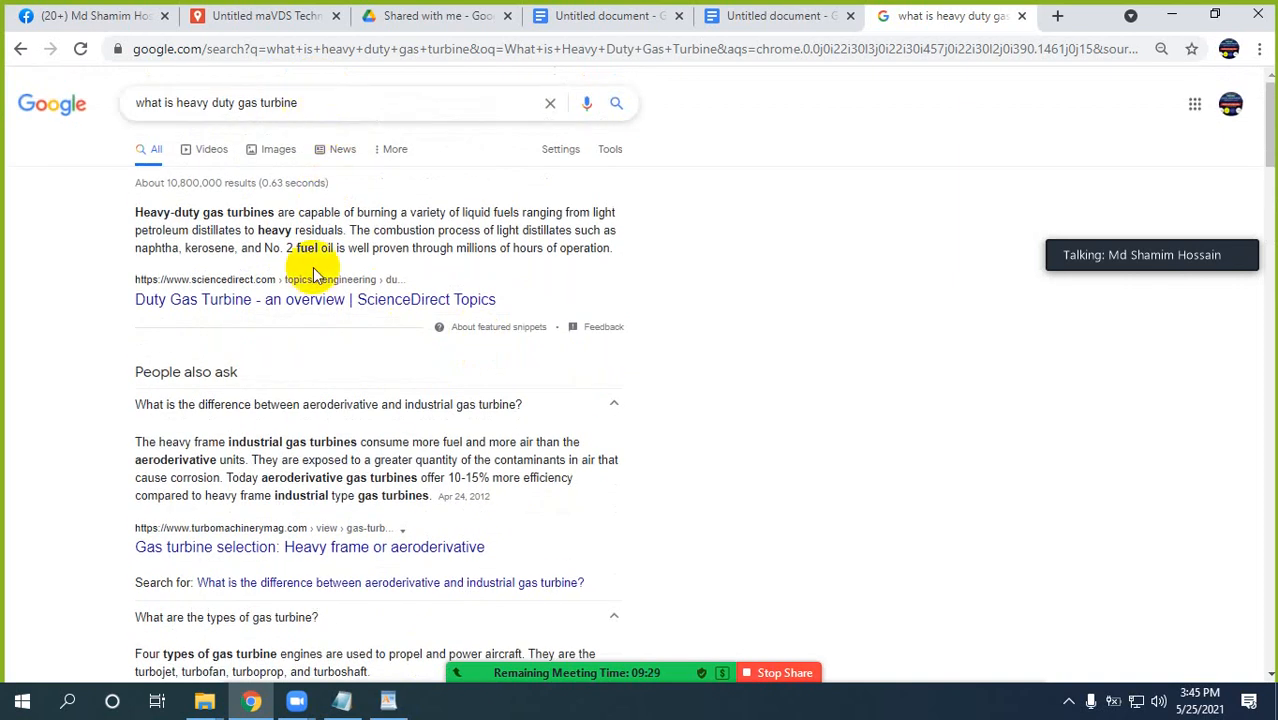
pyautogui.scroll(-2, 226, 441)
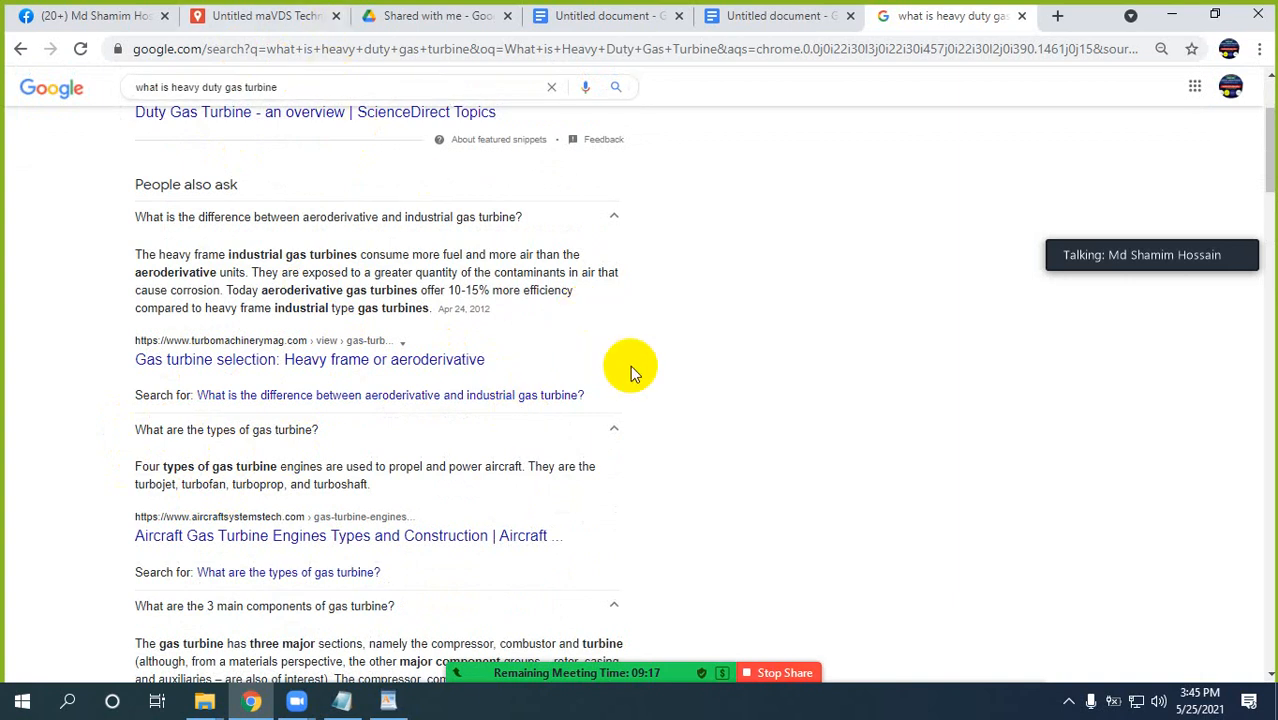
pyautogui.scroll(-10, 779, 399)
pyautogui.scroll(-15, 779, 393)
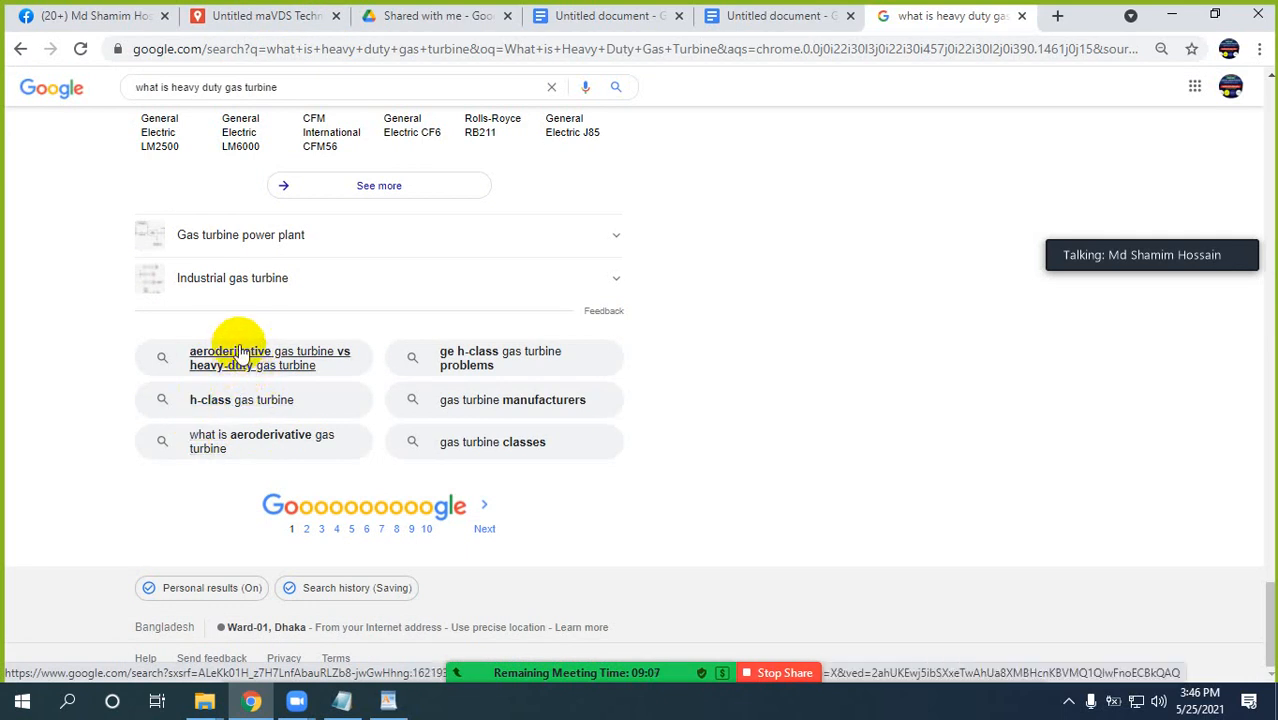
pyautogui.scroll(15, 705, 512)
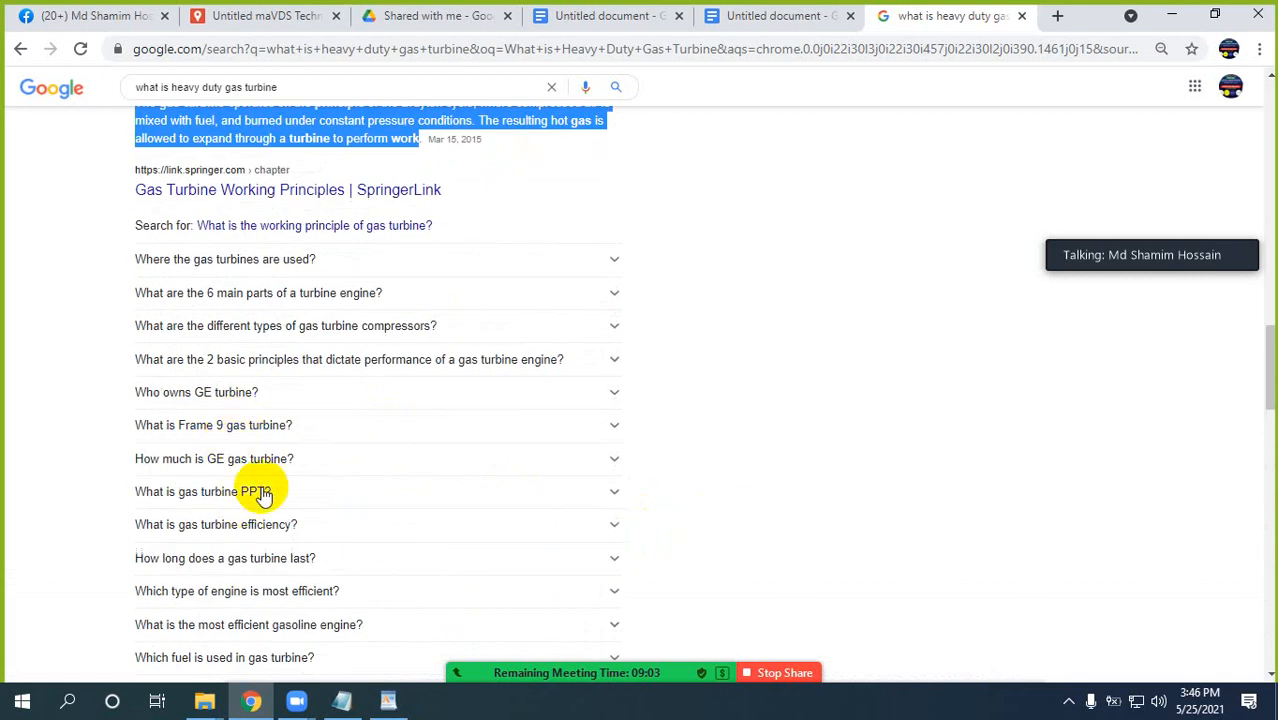
pyautogui.scroll(-4, 285, 468)
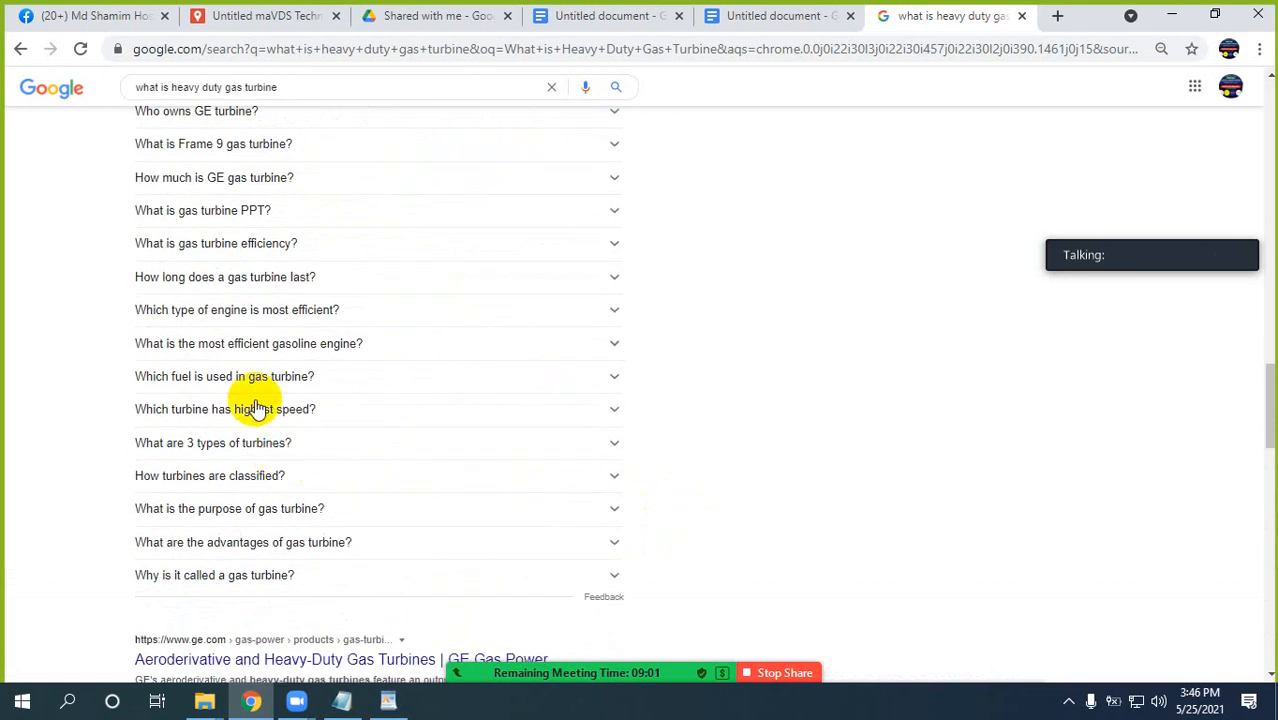
# Review the remaining People also ask questions and the related searches at the end of the Google results.
pyautogui.scroll(-15, 258, 408)
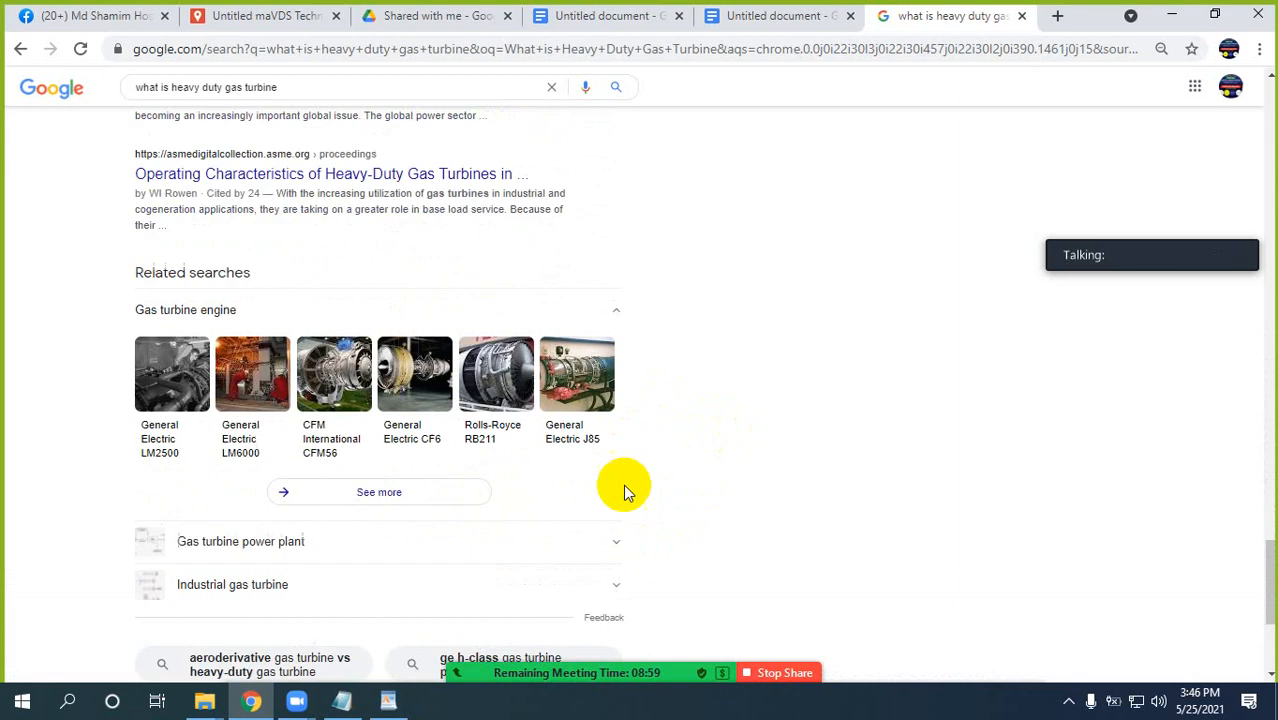
pyautogui.scroll(-3, 263, 600)
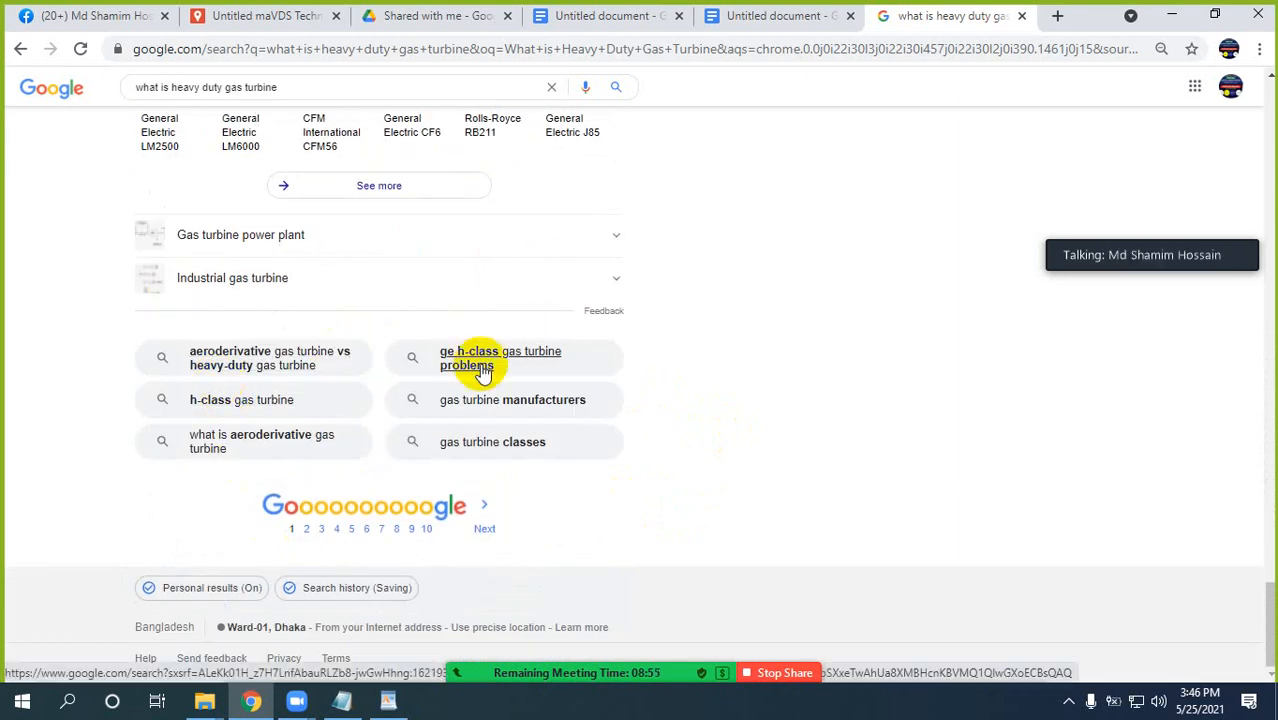
pyautogui.scroll(8, 801, 421)
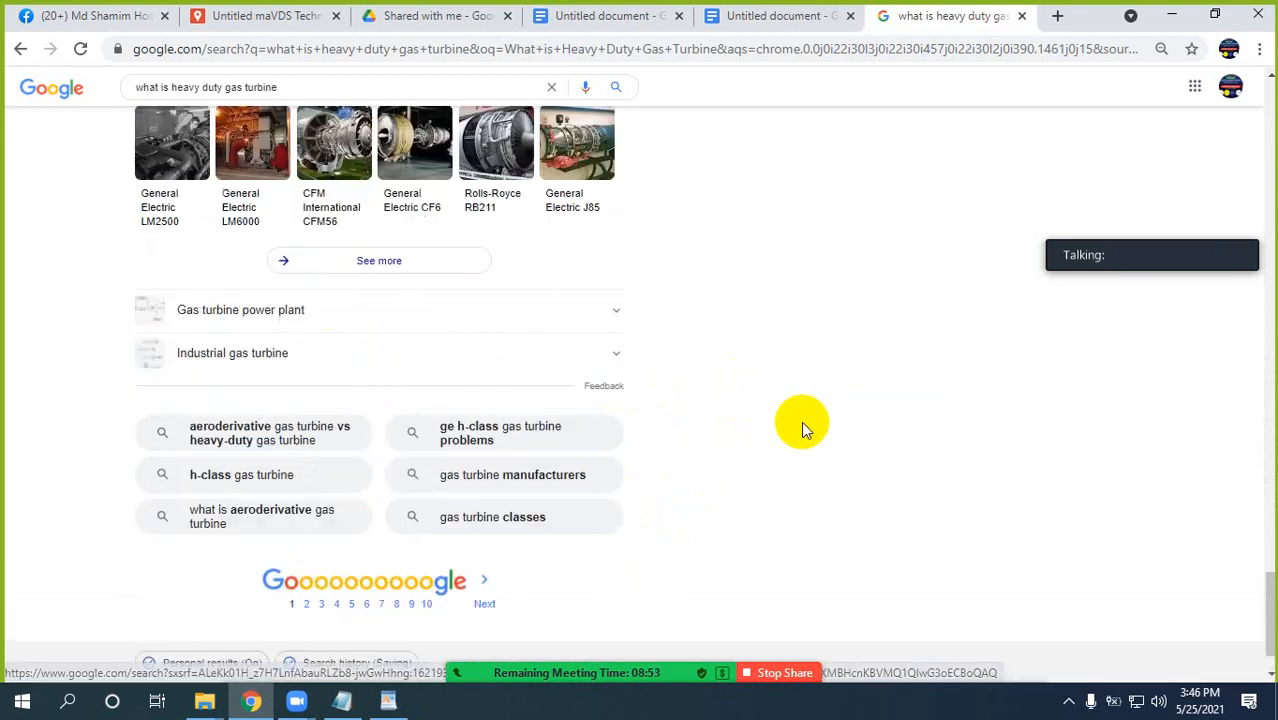
pyautogui.scroll(3, 802, 420)
pyautogui.scroll(15, 804, 419)
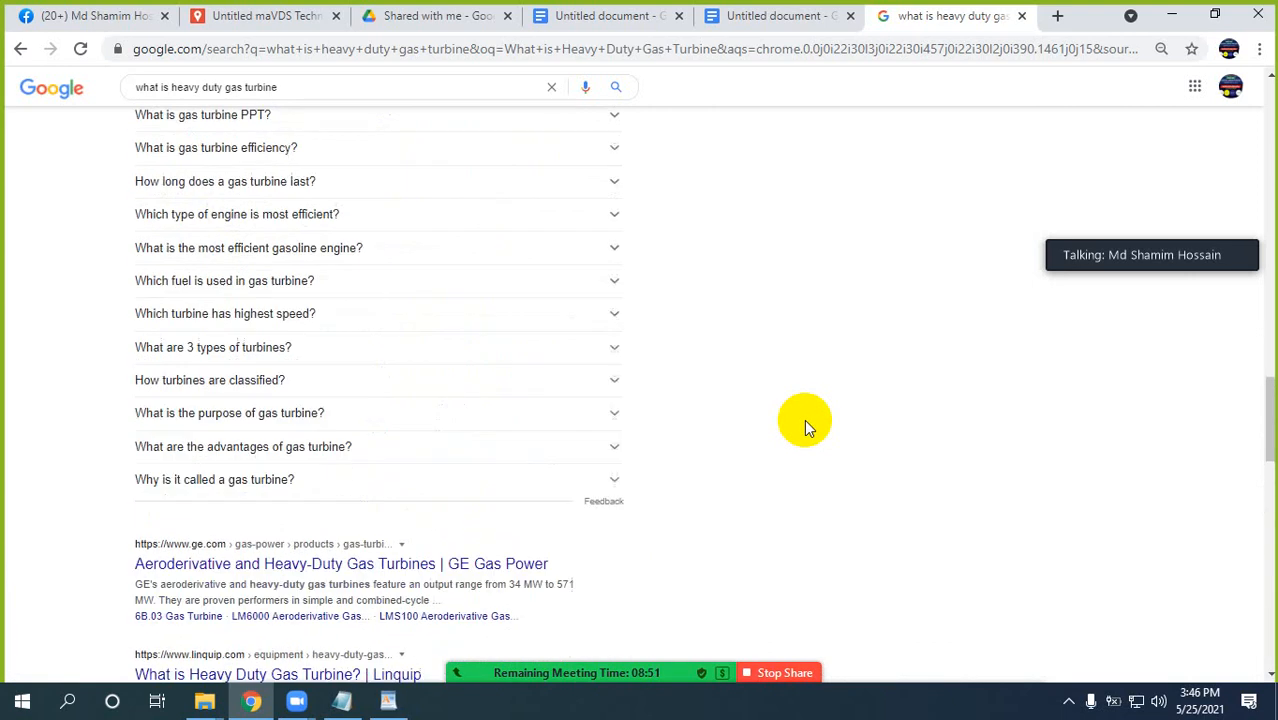
pyautogui.scroll(10, 804, 419)
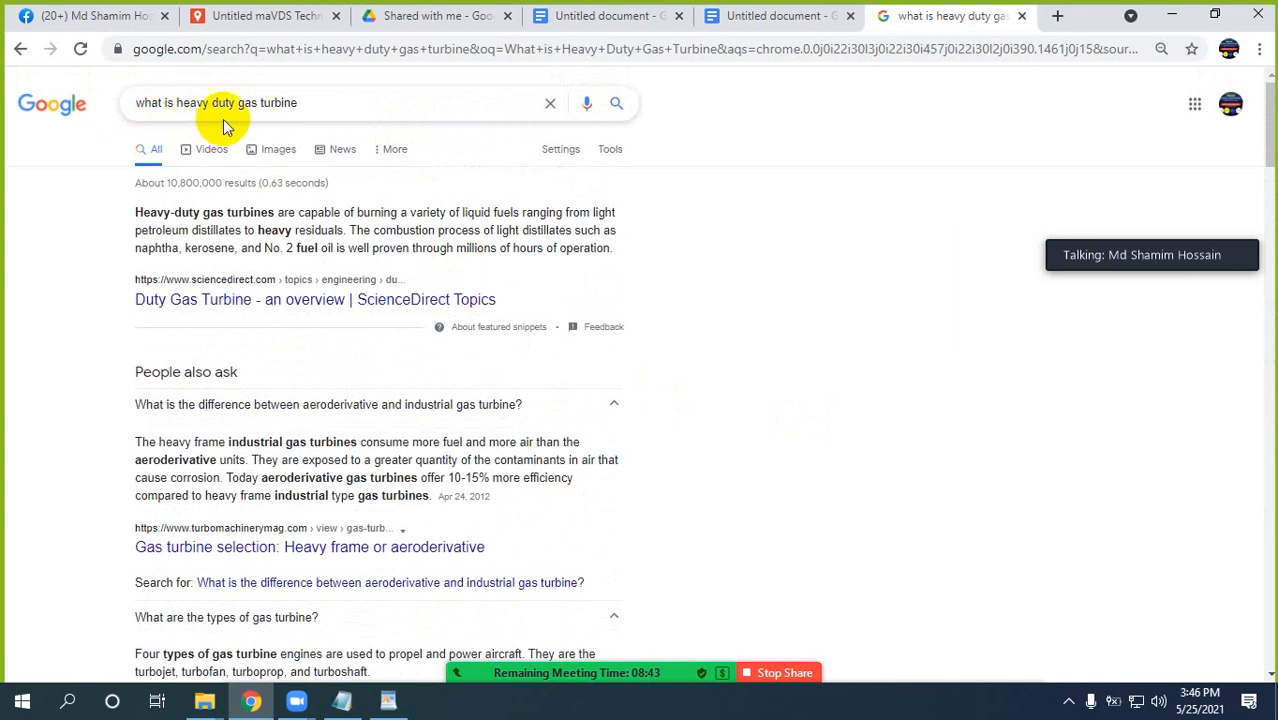
# Search Google for "where is heavy duty gas turbine", then repeat the search with a question mark added.
pyautogui.click(162, 104)
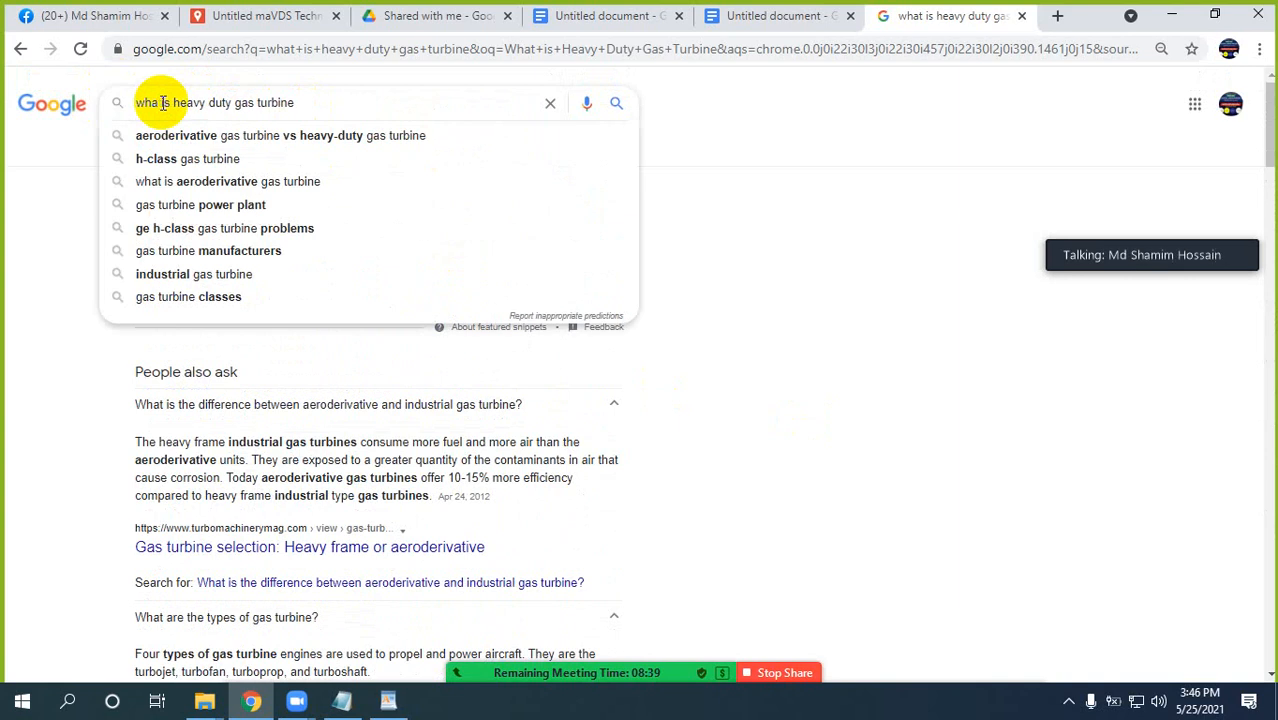
pyautogui.press('BackSpace')
pyautogui.press('BackSpace')
pyautogui.press('BackSpace')
pyautogui.press('BackSpace')
pyautogui.press('BackSpace')
pyautogui.write('where')
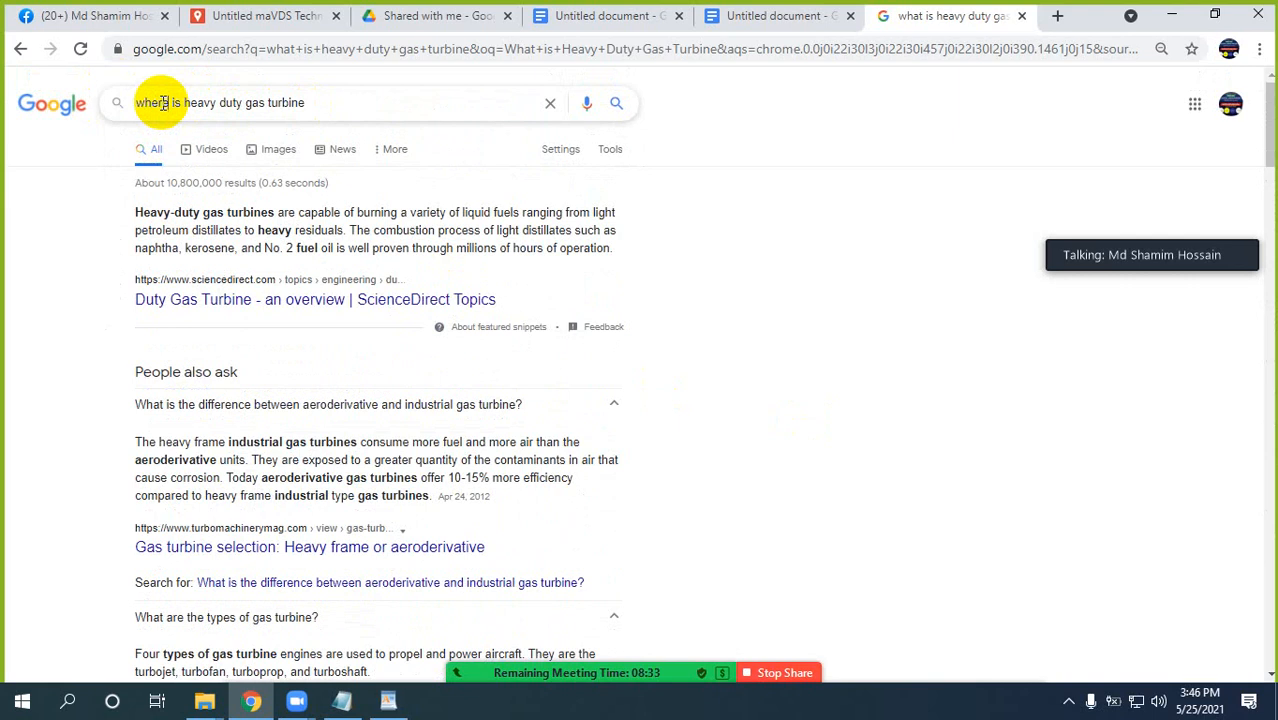
pyautogui.press('Return')
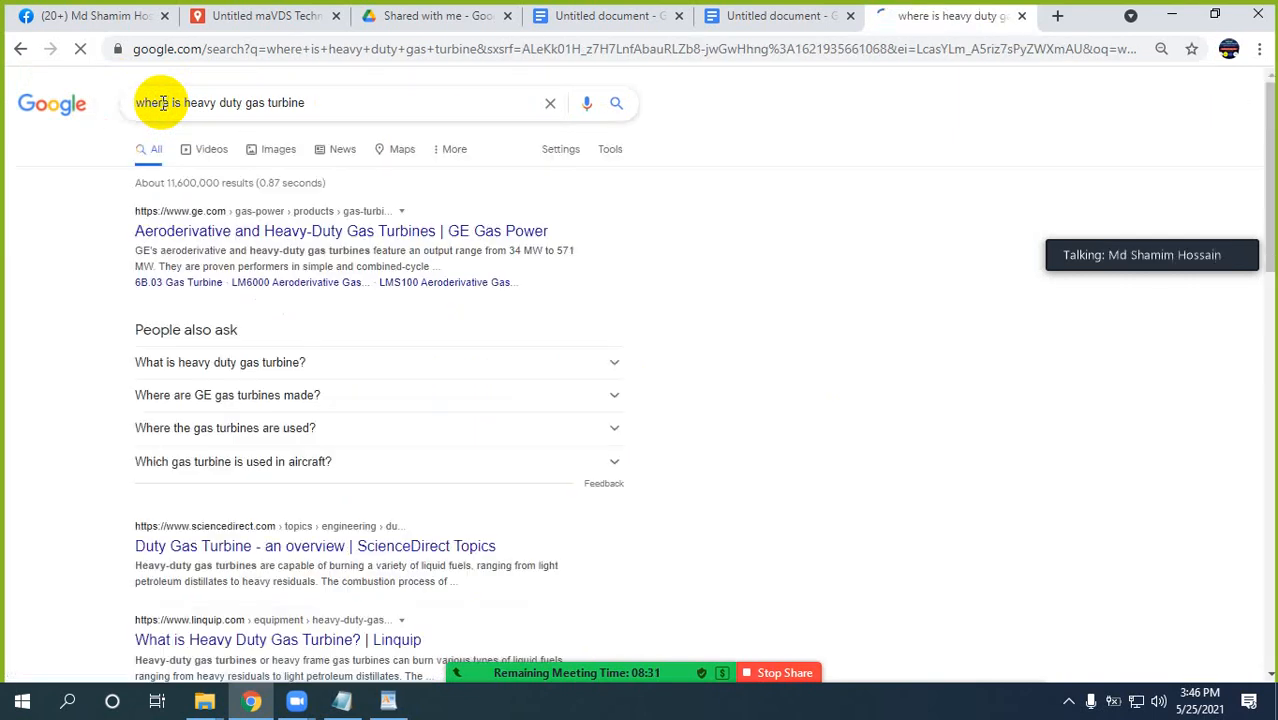
pyautogui.click(310, 103)
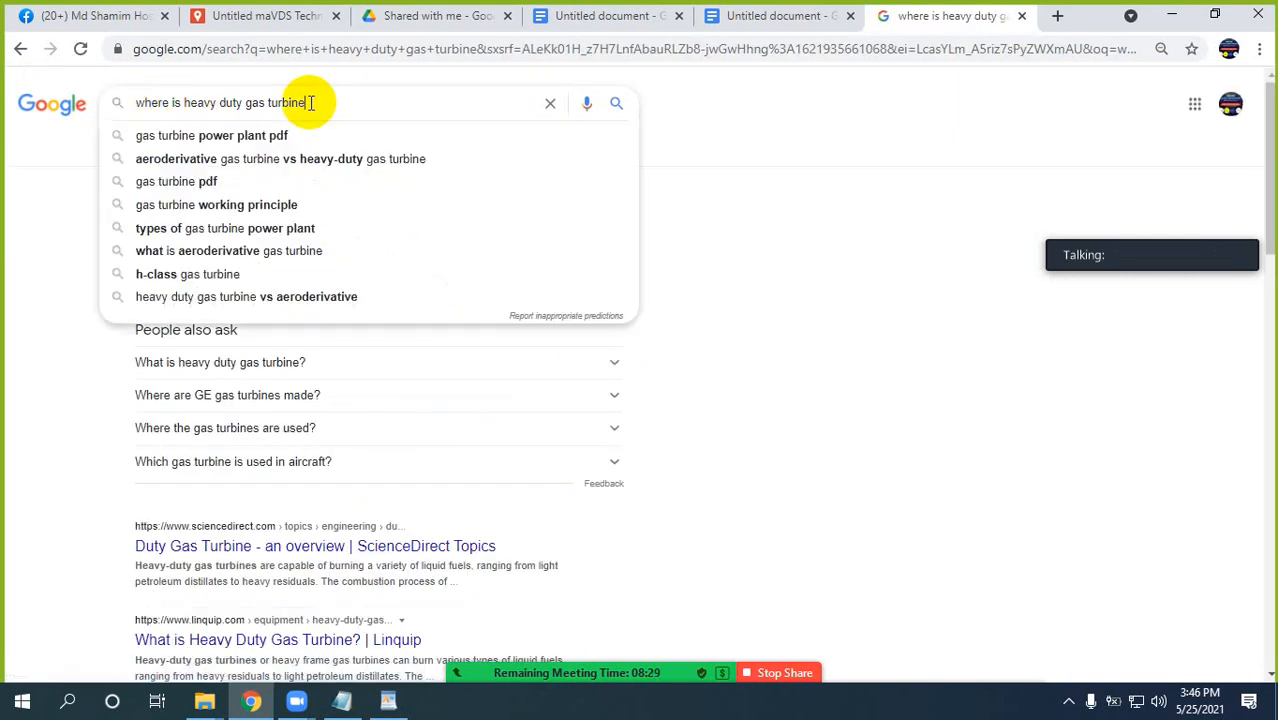
pyautogui.write('?')
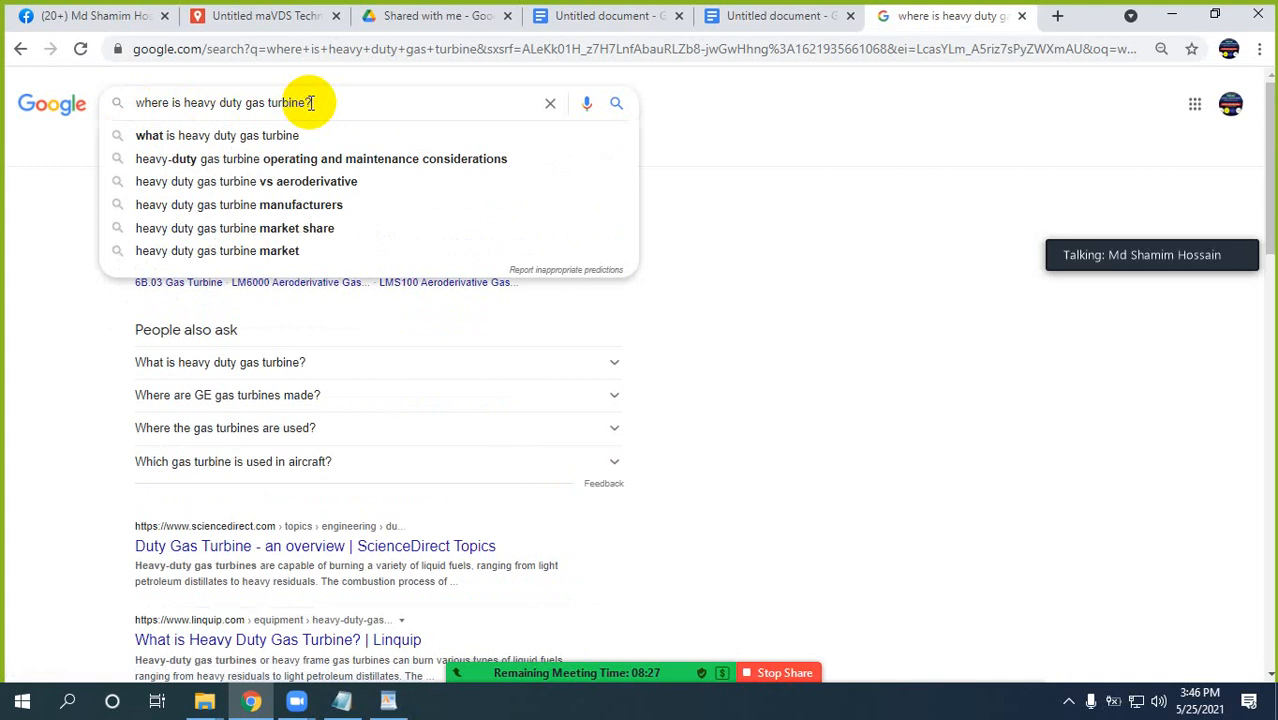
pyautogui.press('Return')
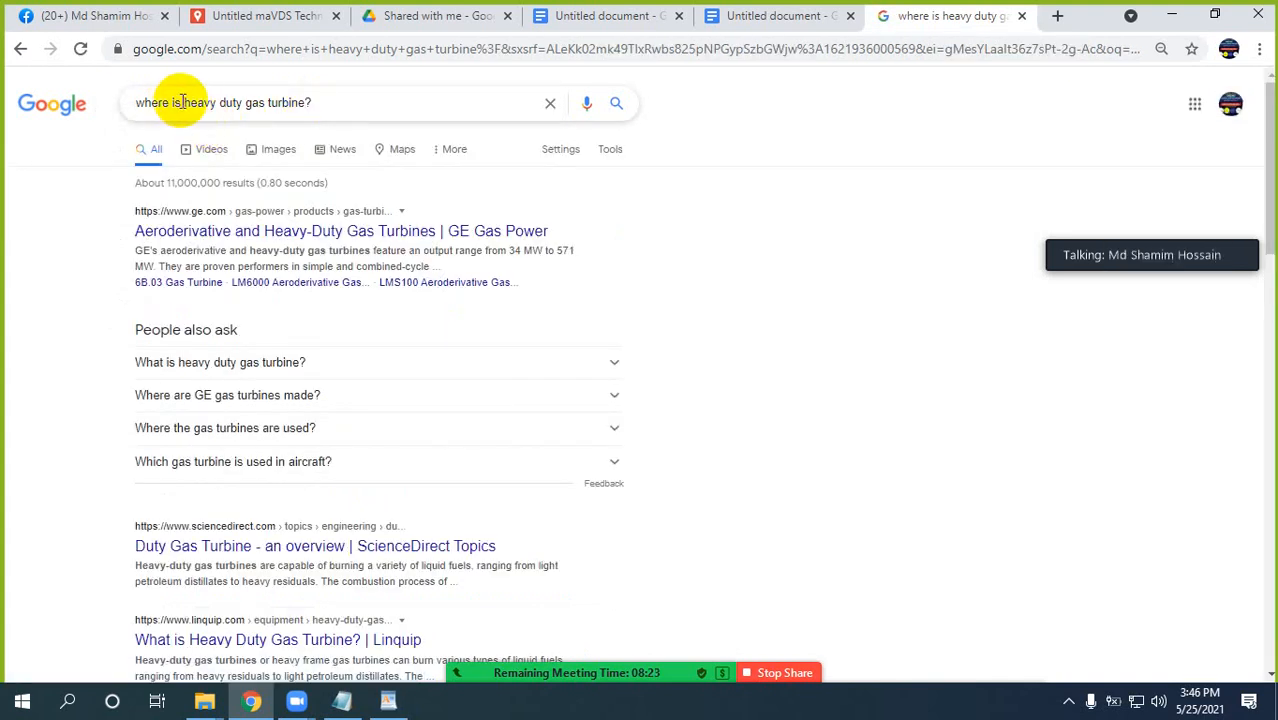
# Shorten the Google query to "heavy duty gas turbine?" and look through its results and People also ask questions.
pyautogui.moveTo(183, 102); pyautogui.dragTo(130, 118)
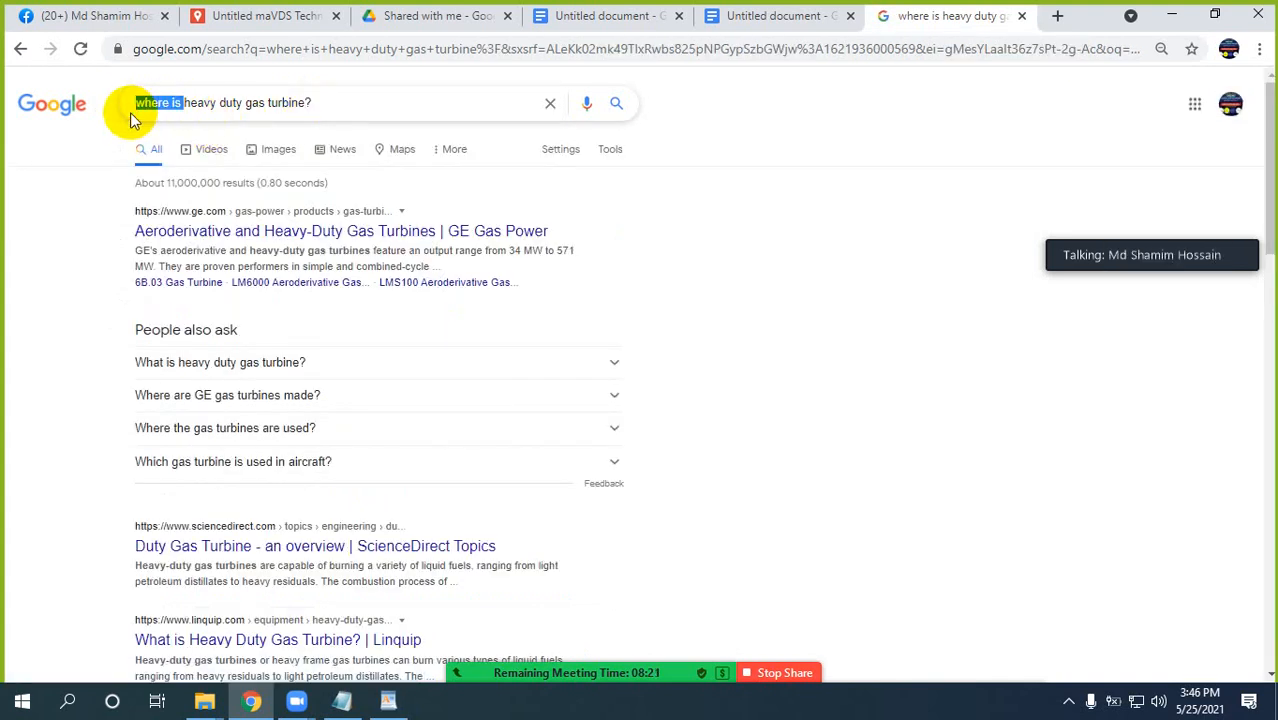
pyautogui.press('BackSpace')
pyautogui.press('Return')
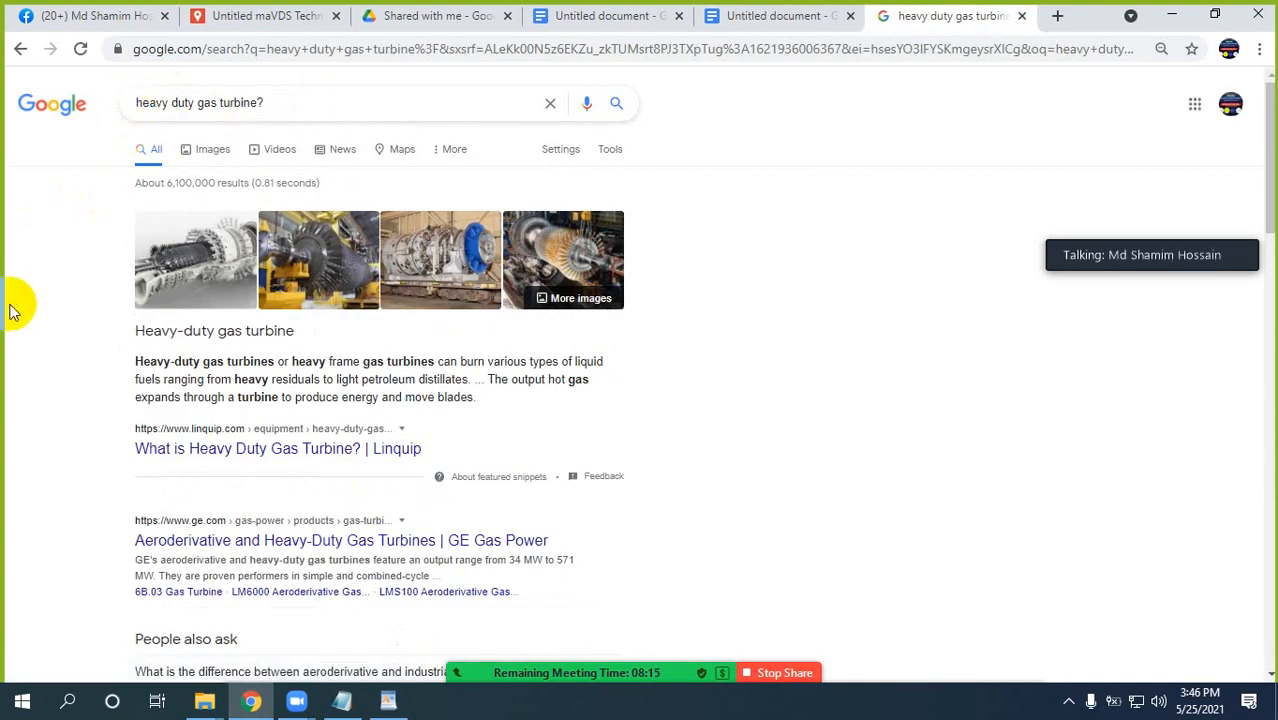
pyautogui.scroll(-5, 75, 335)
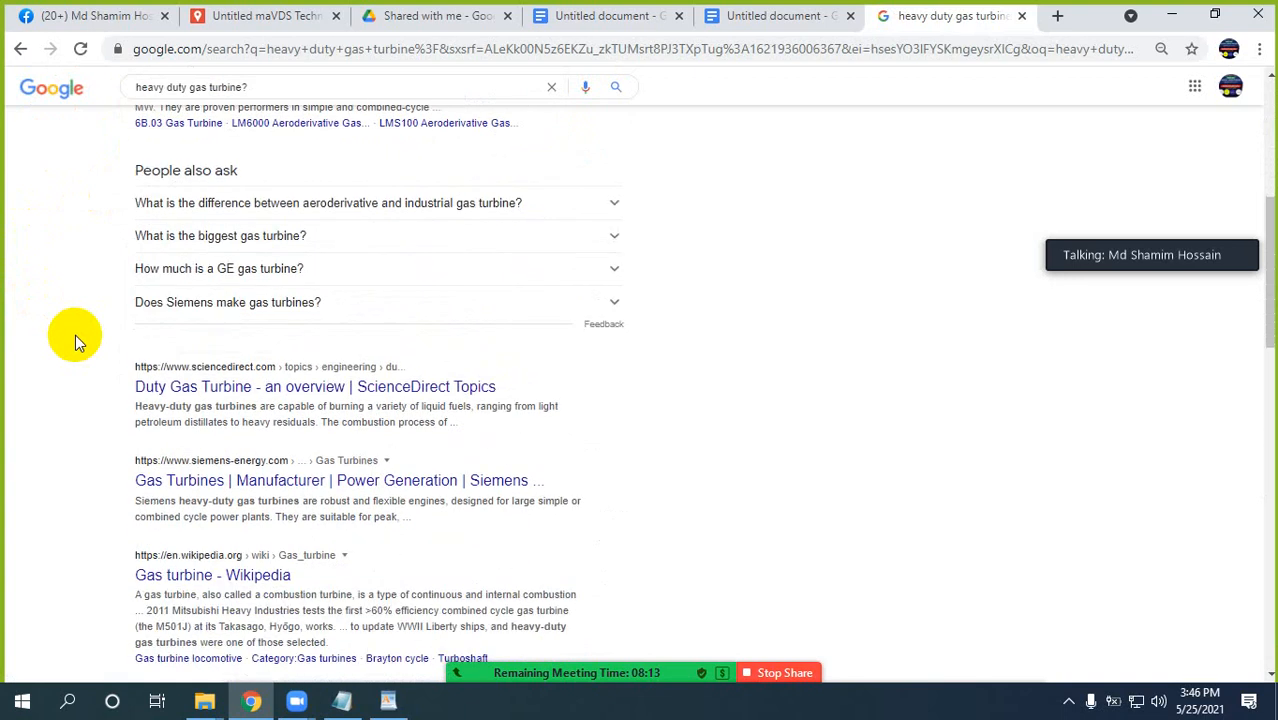
pyautogui.scroll(-1, 76, 335)
pyautogui.scroll(1, 50, 300)
# Find Bing through a Google search for "bing" in a new browser tab and open its homepage.
pyautogui.click(1058, 16)
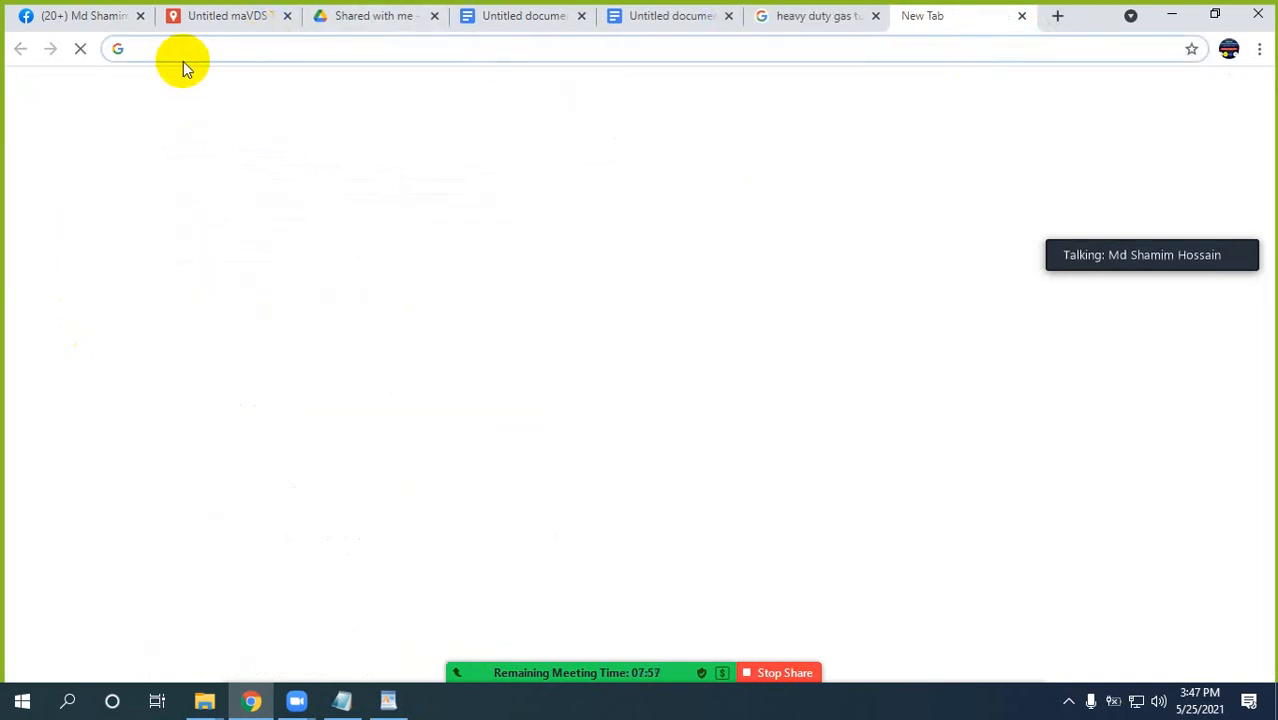
pyautogui.write('bing')
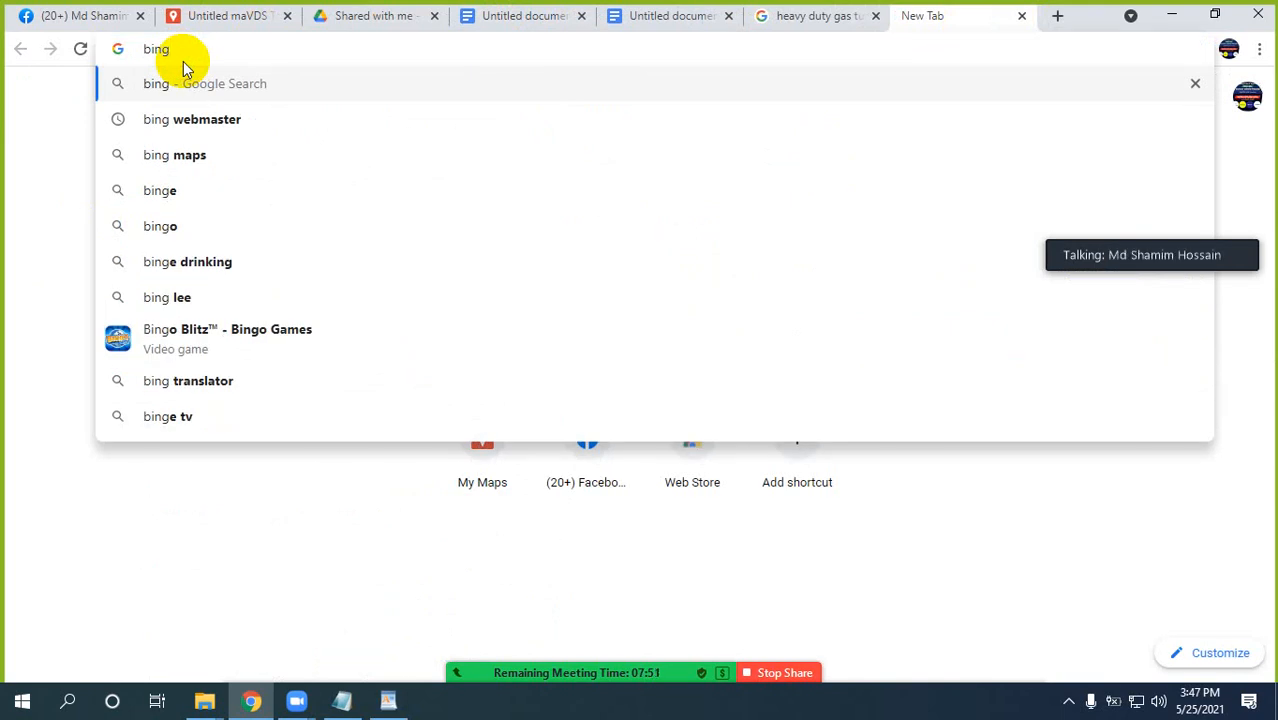
pyautogui.press('Return')
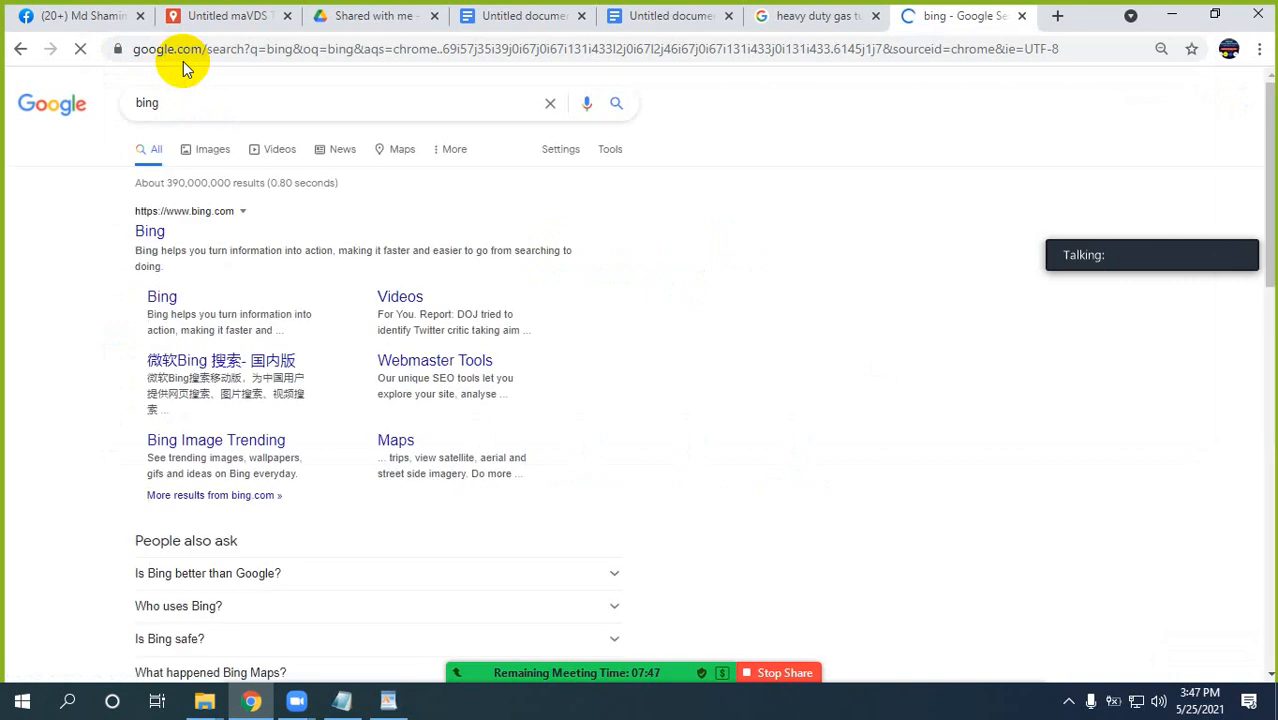
pyautogui.click(148, 238)
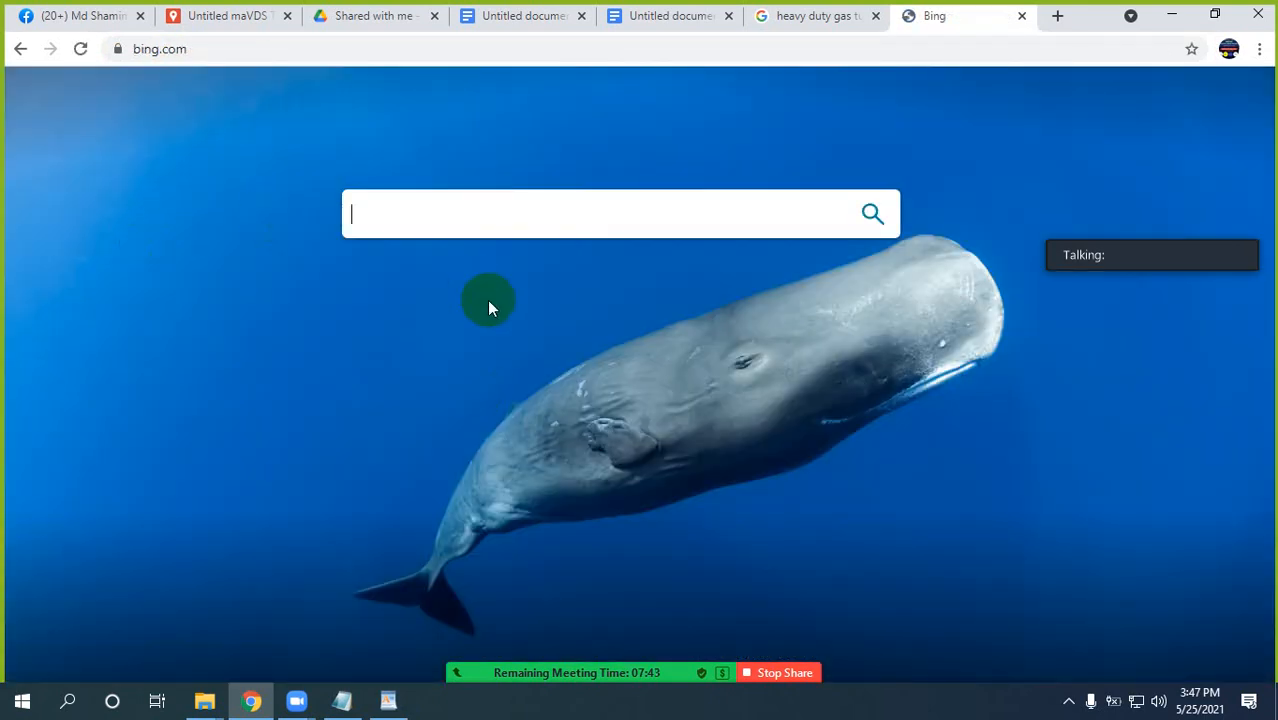
# Copy the Bing homepage address and send it to the Batch 3 PM group chat on Facebook.
pyautogui.click(219, 42)
pyautogui.hotkey('ctrl', 'c')
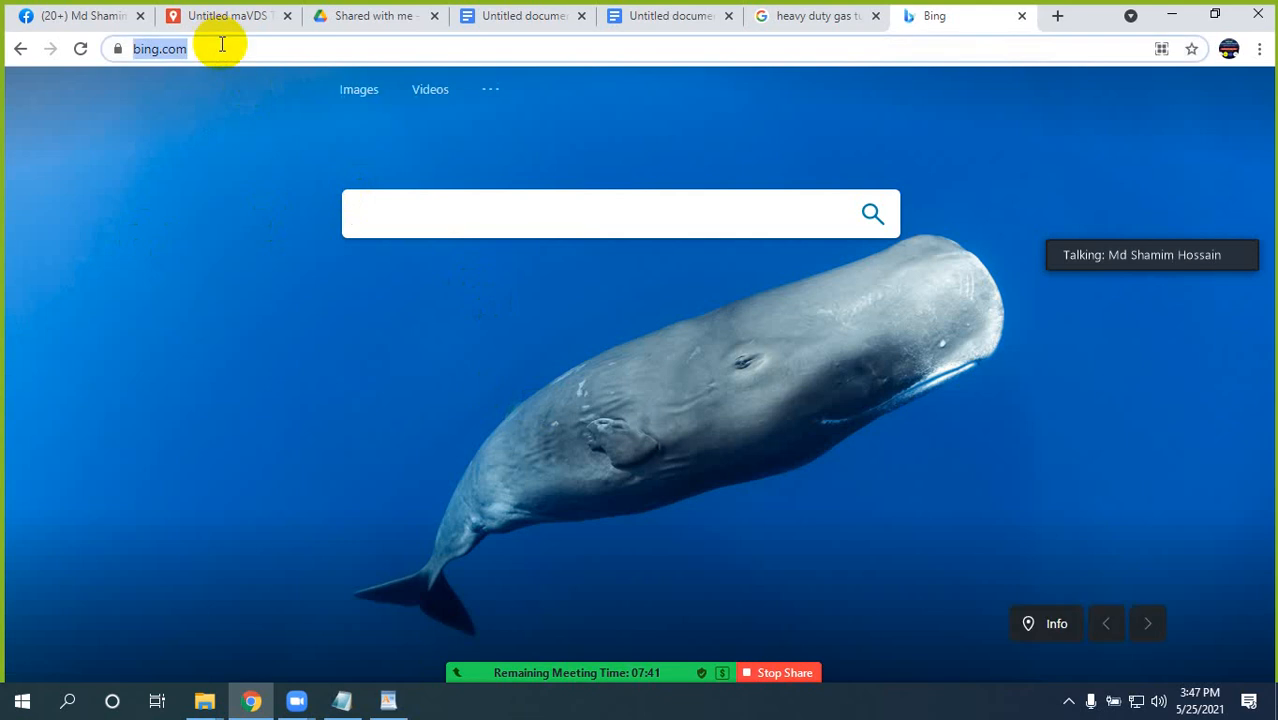
pyautogui.click(80, 15)
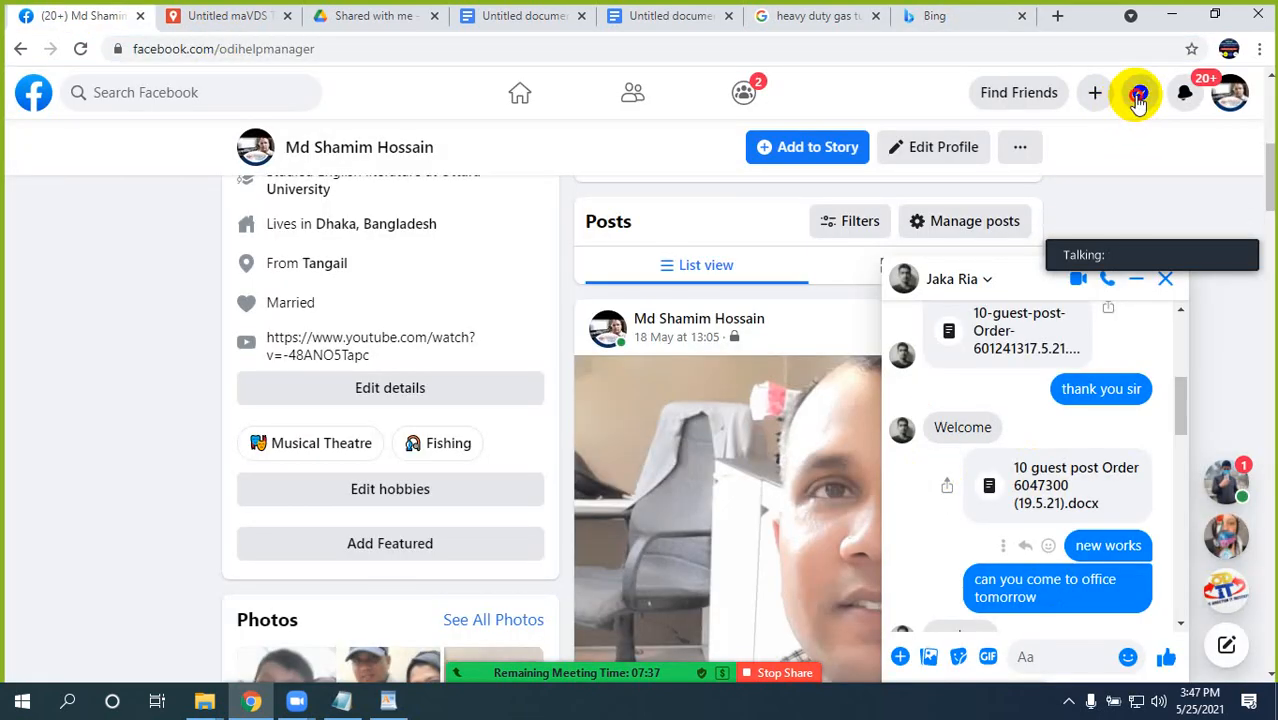
pyautogui.click(1138, 97)
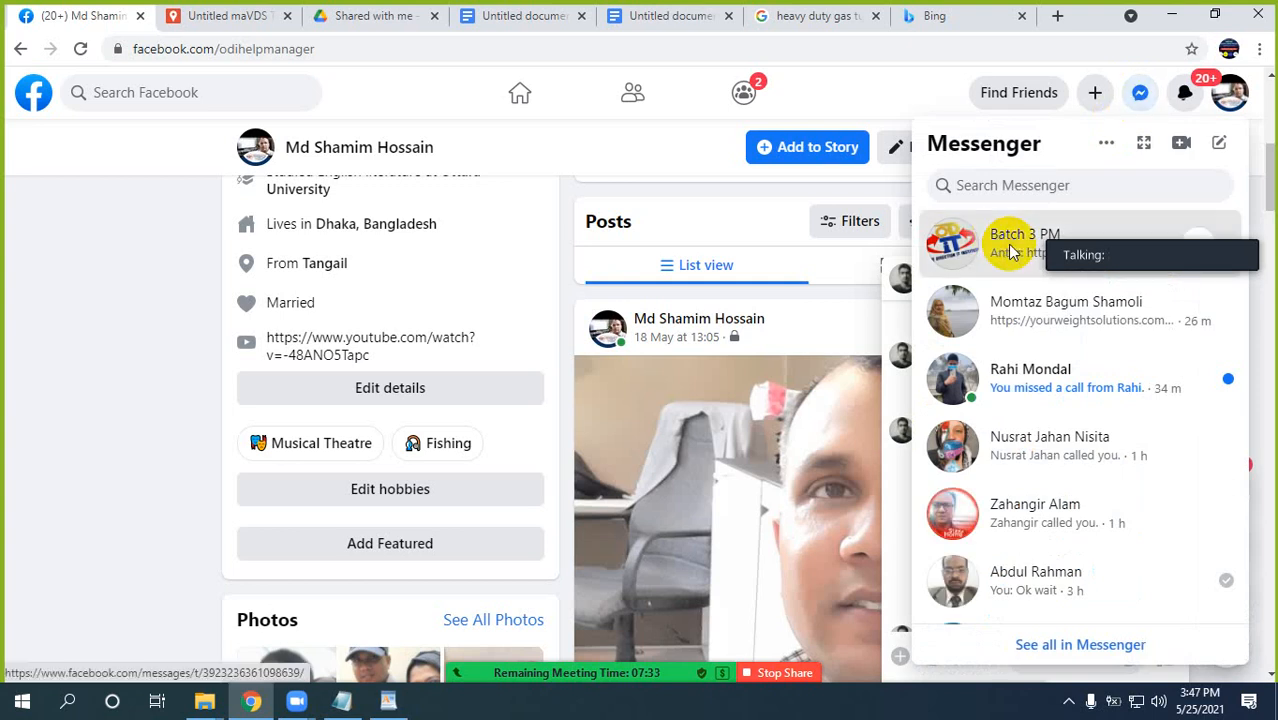
pyautogui.click(1012, 245)
pyautogui.moveTo(672, 680)
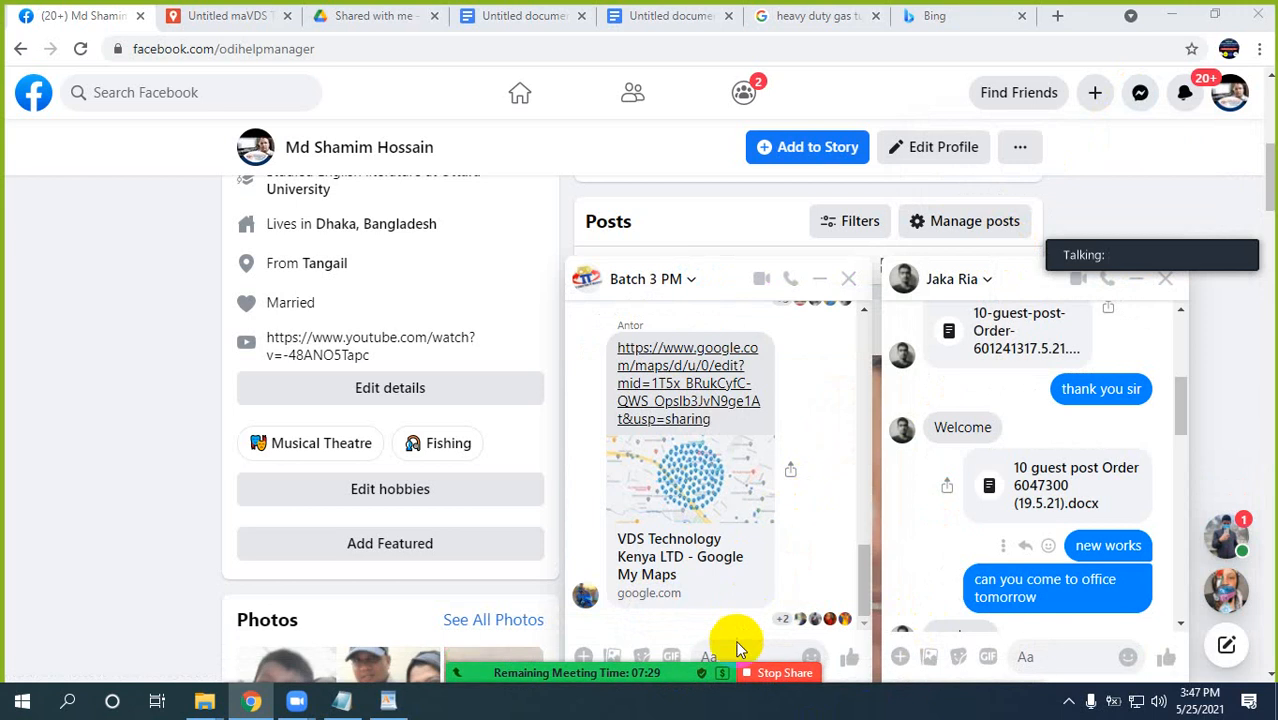
pyautogui.click(727, 654)
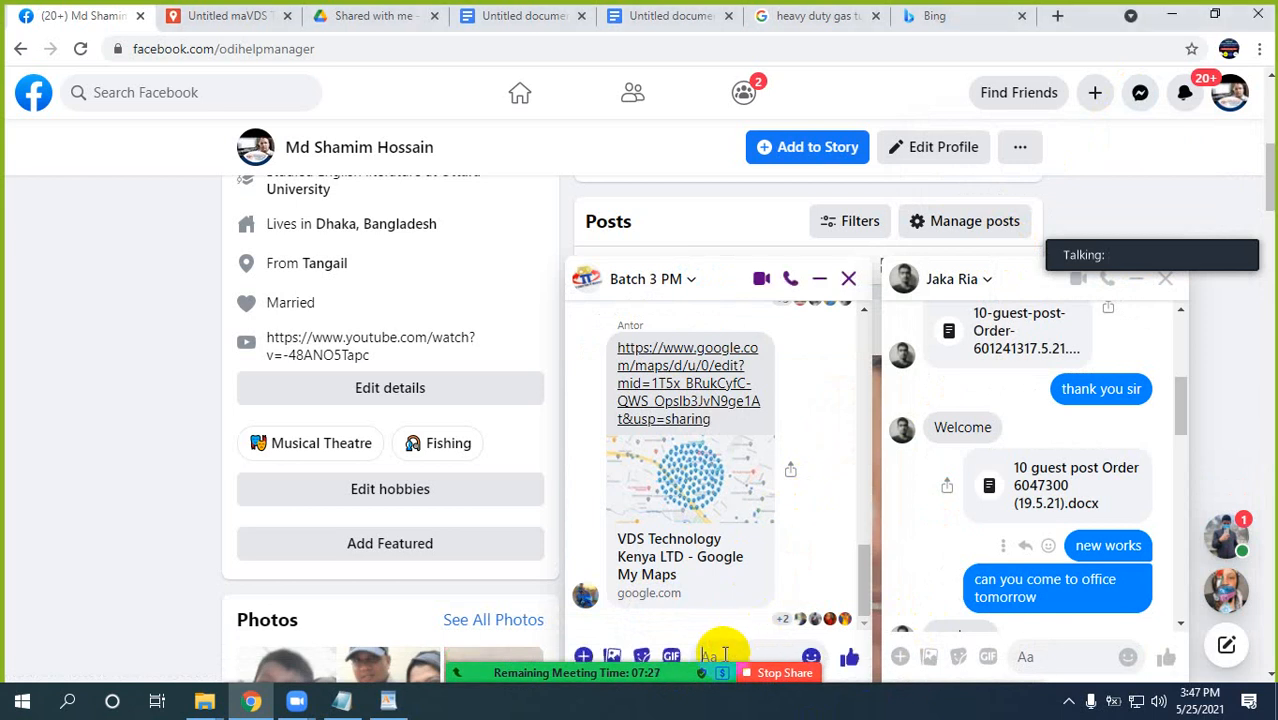
pyautogui.hotkey('ctrl', 'v')
pyautogui.press('Return')
# Copy the keyword "What is Heavy Duty Gas Turbine" from the WordPad order document and search for it on Bing.
pyautogui.click(950, 15)
pyautogui.click(370, 217)
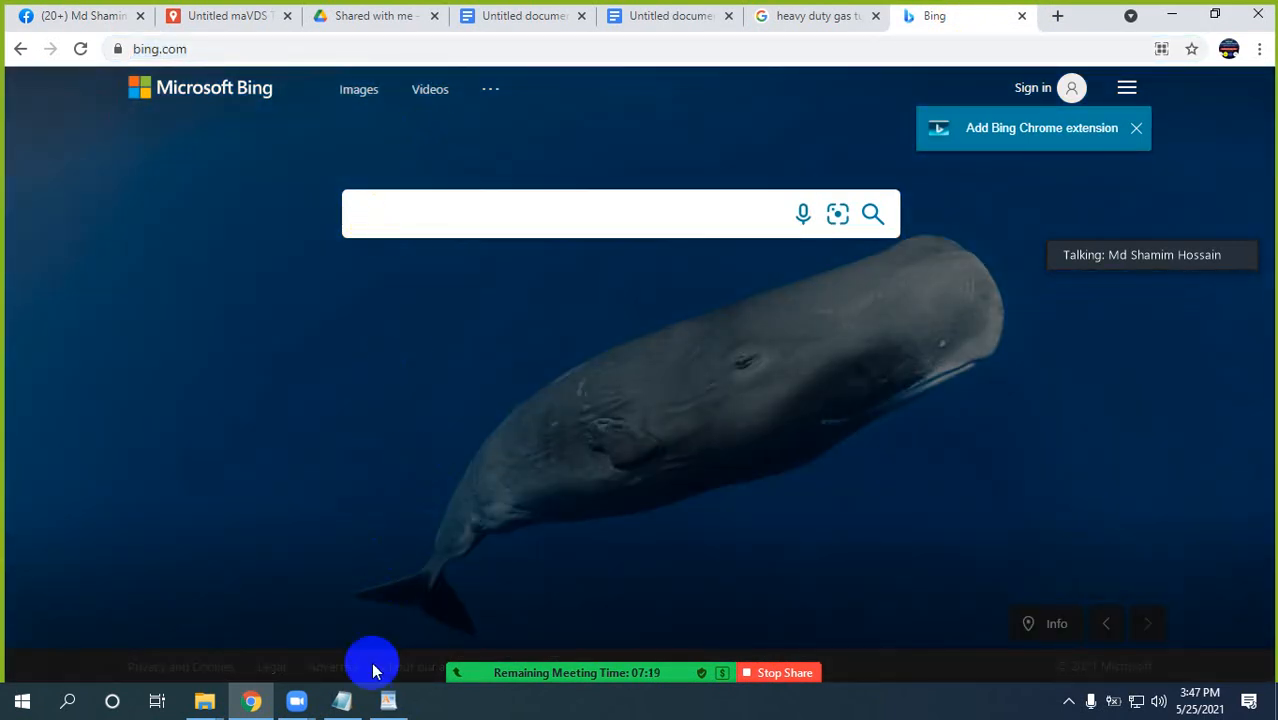
pyautogui.click(388, 700)
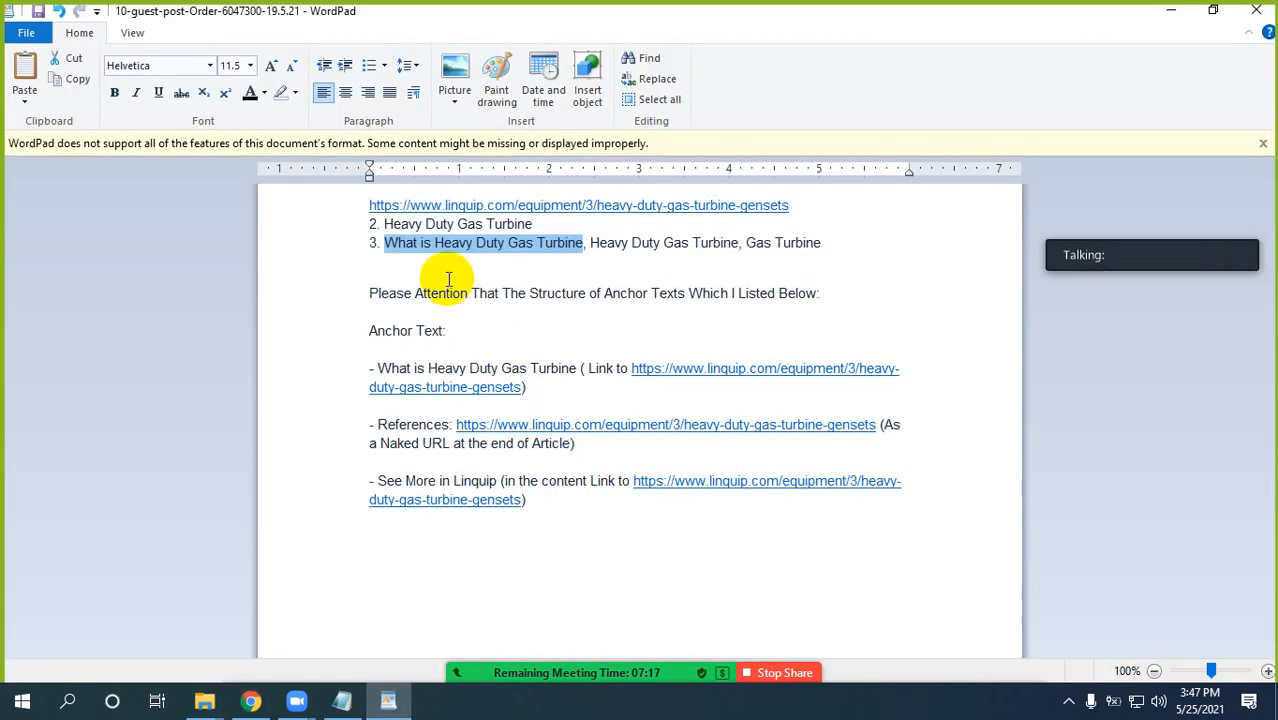
pyautogui.click(251, 700)
pyautogui.write('What is Heavy Duty Gas Turbine')
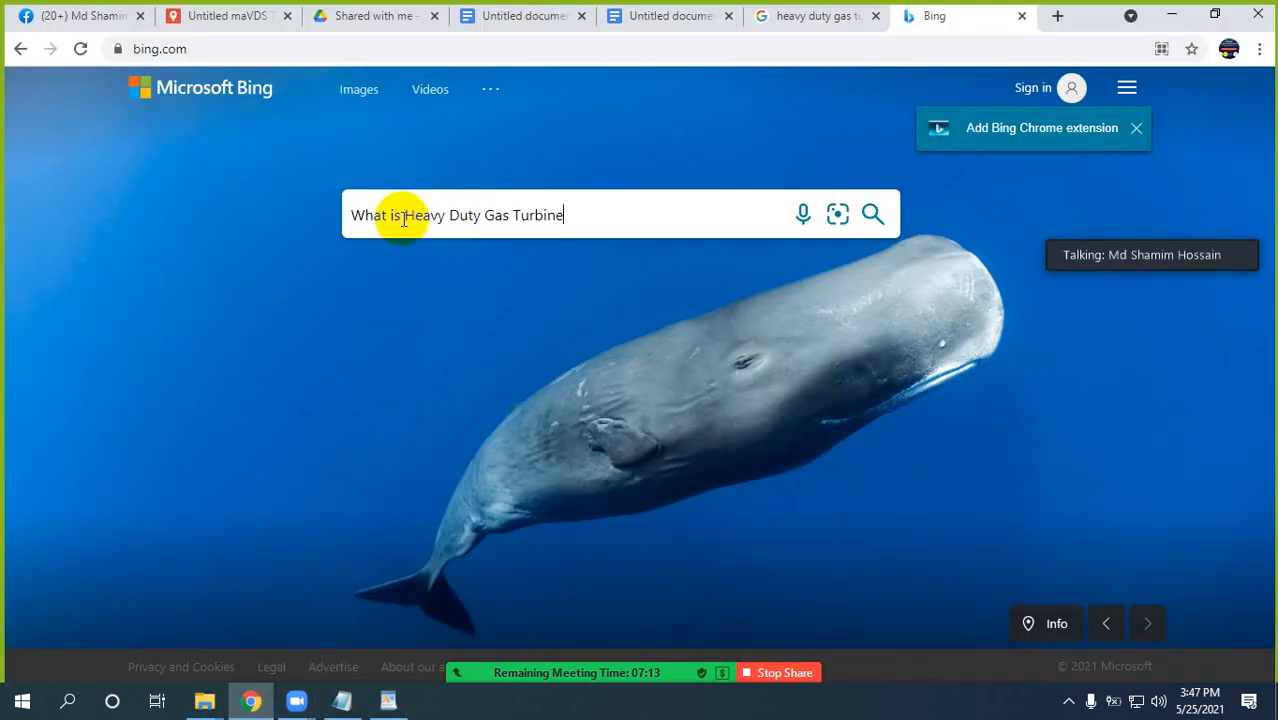
pyautogui.press('Return')
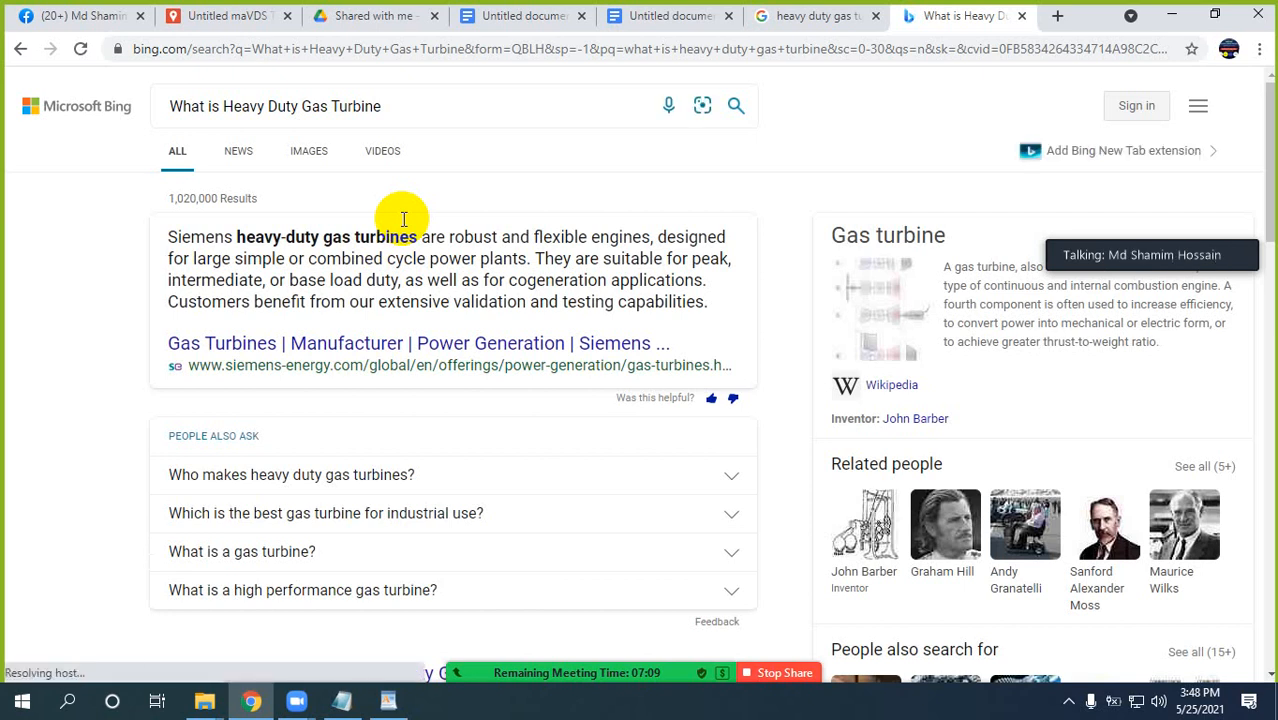
# Look through the Bing results, open the related search "large gas turbines" and examine its People also ask questions.
pyautogui.scroll(-1, 79, 379)
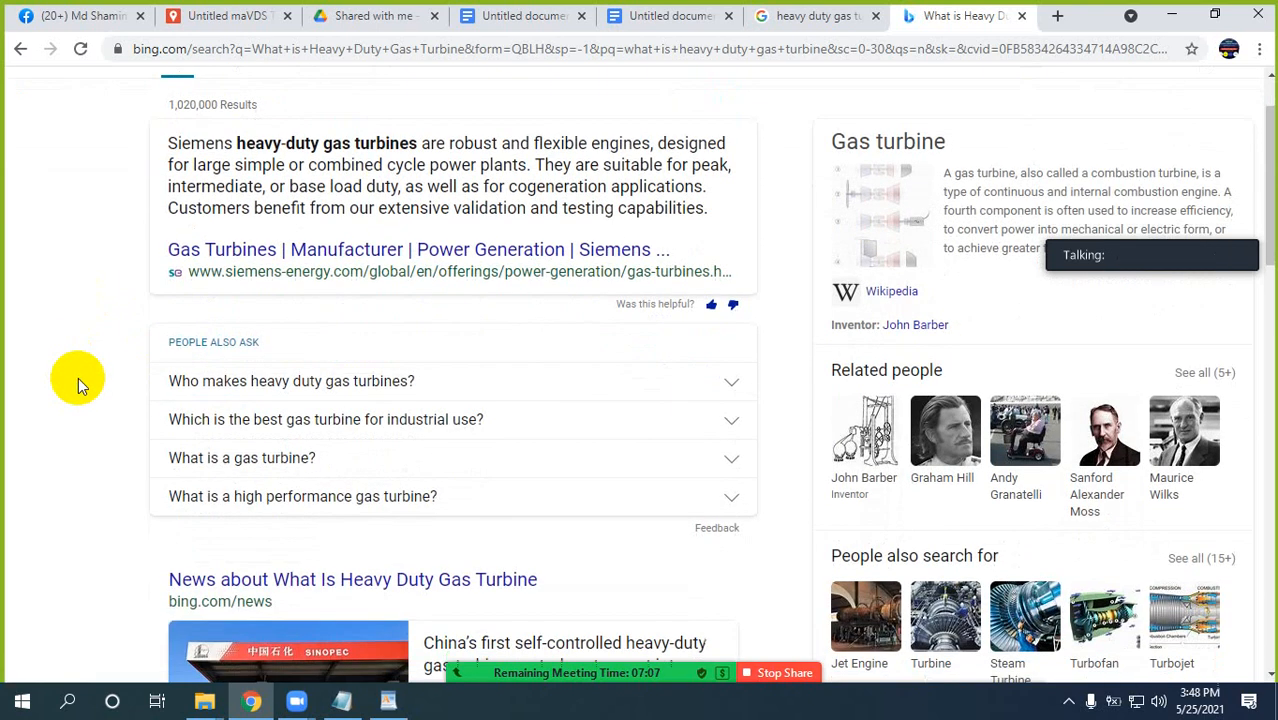
pyautogui.scroll(1, 78, 377)
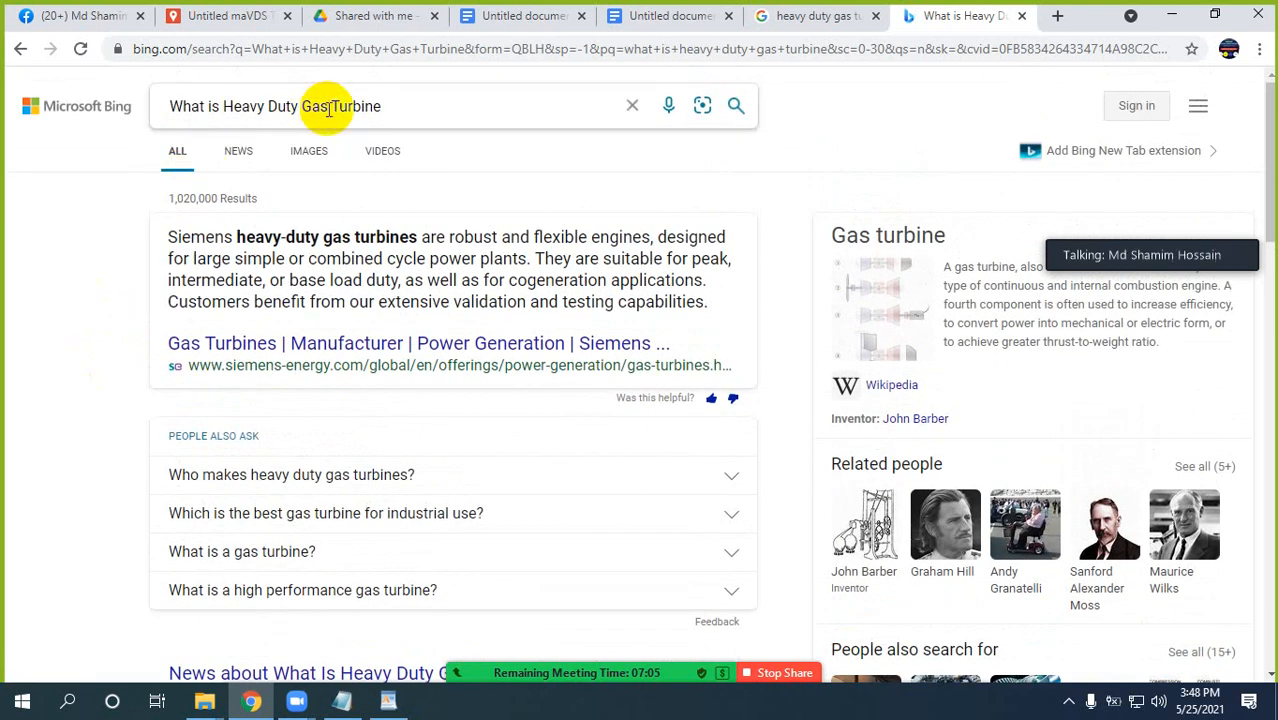
pyautogui.scroll(-15, 26, 314)
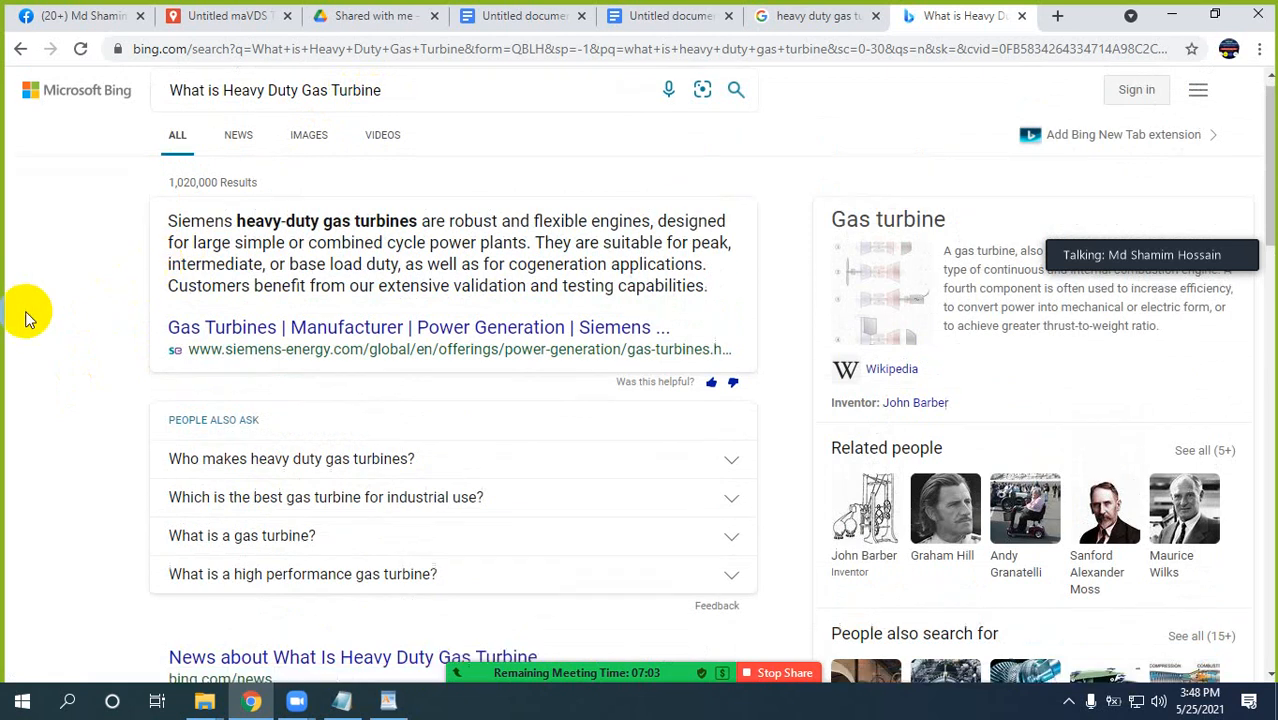
pyautogui.scroll(-3, 33, 313)
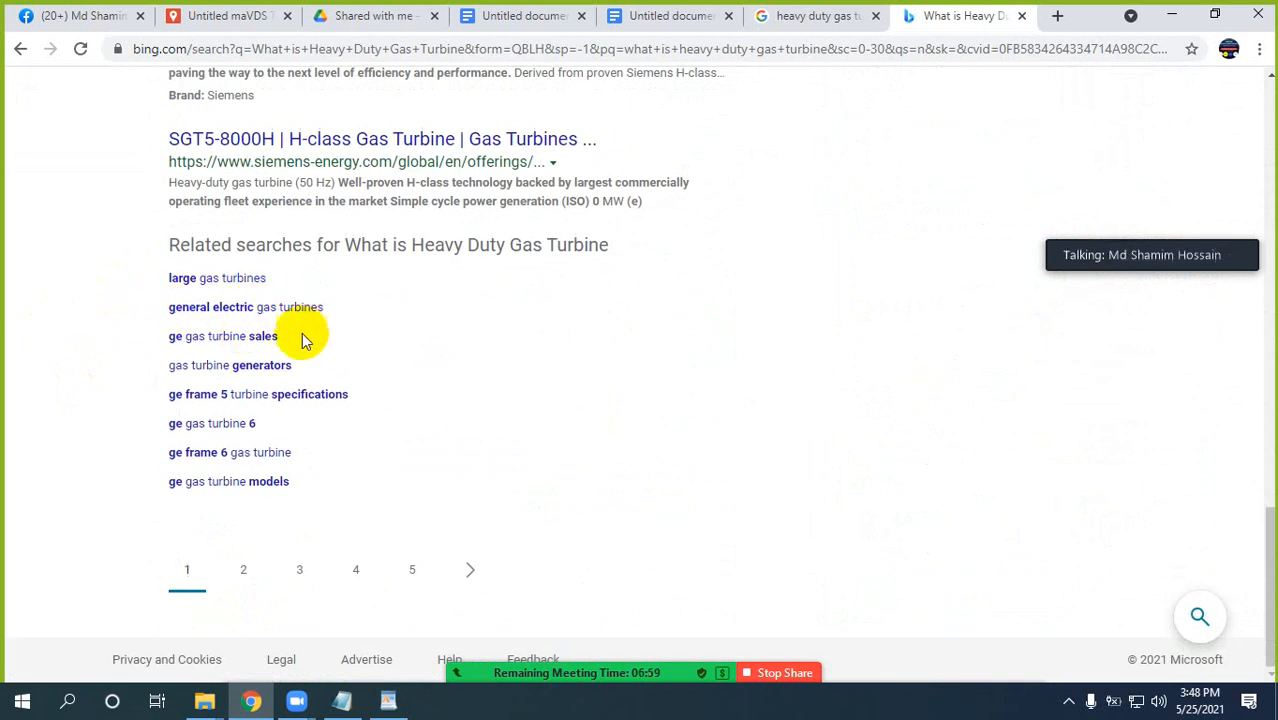
pyautogui.click(226, 278)
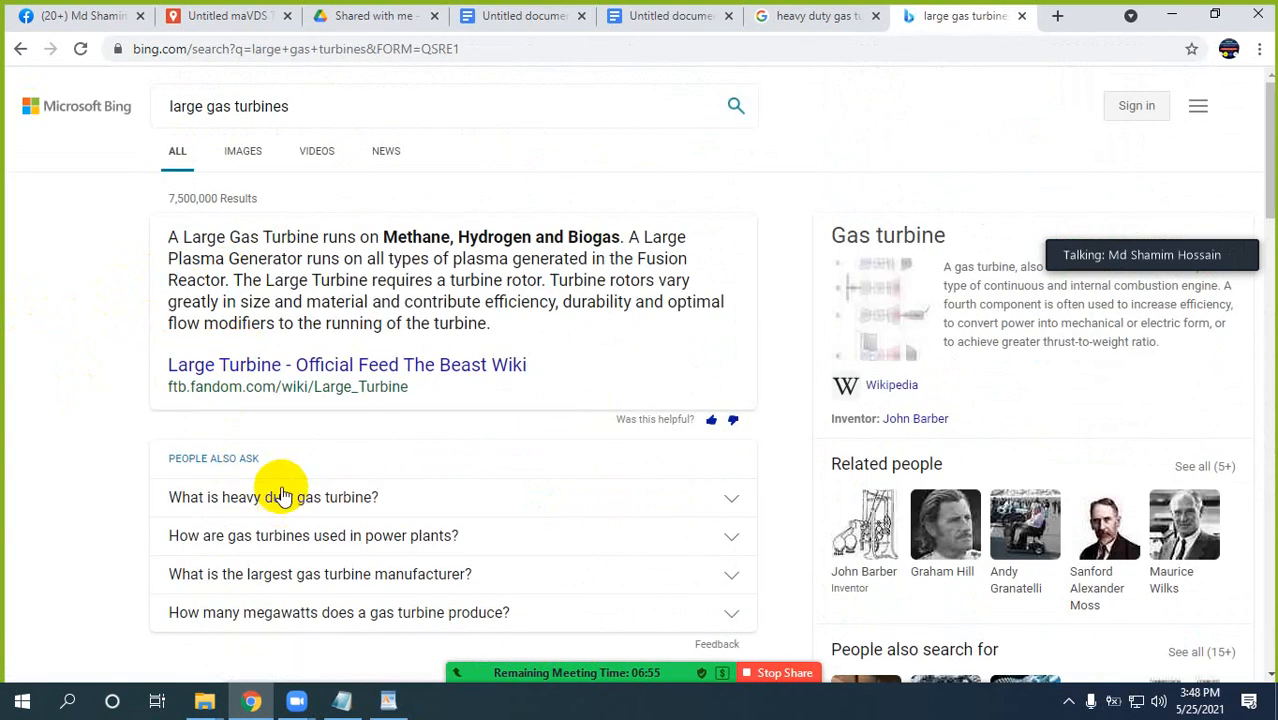
pyautogui.scroll(-3, 279, 485)
pyautogui.scroll(3, 279, 490)
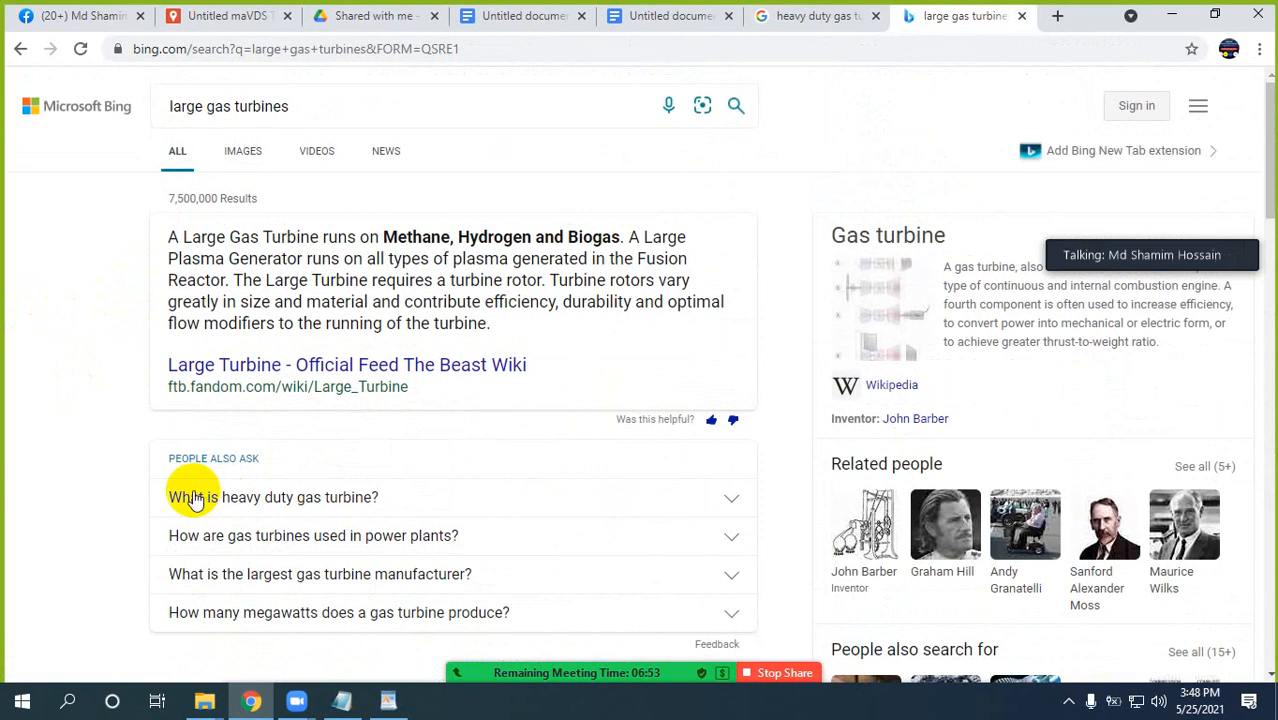
pyautogui.click(168, 105)
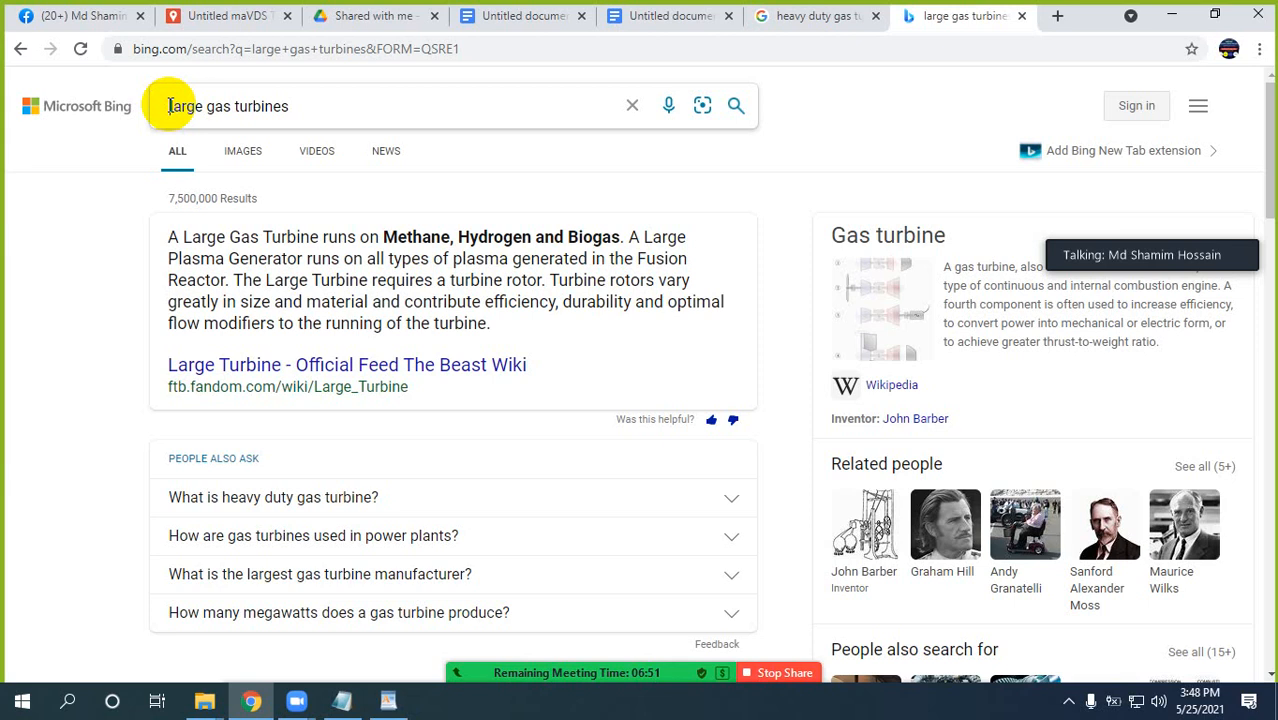
pyautogui.click(168, 105)
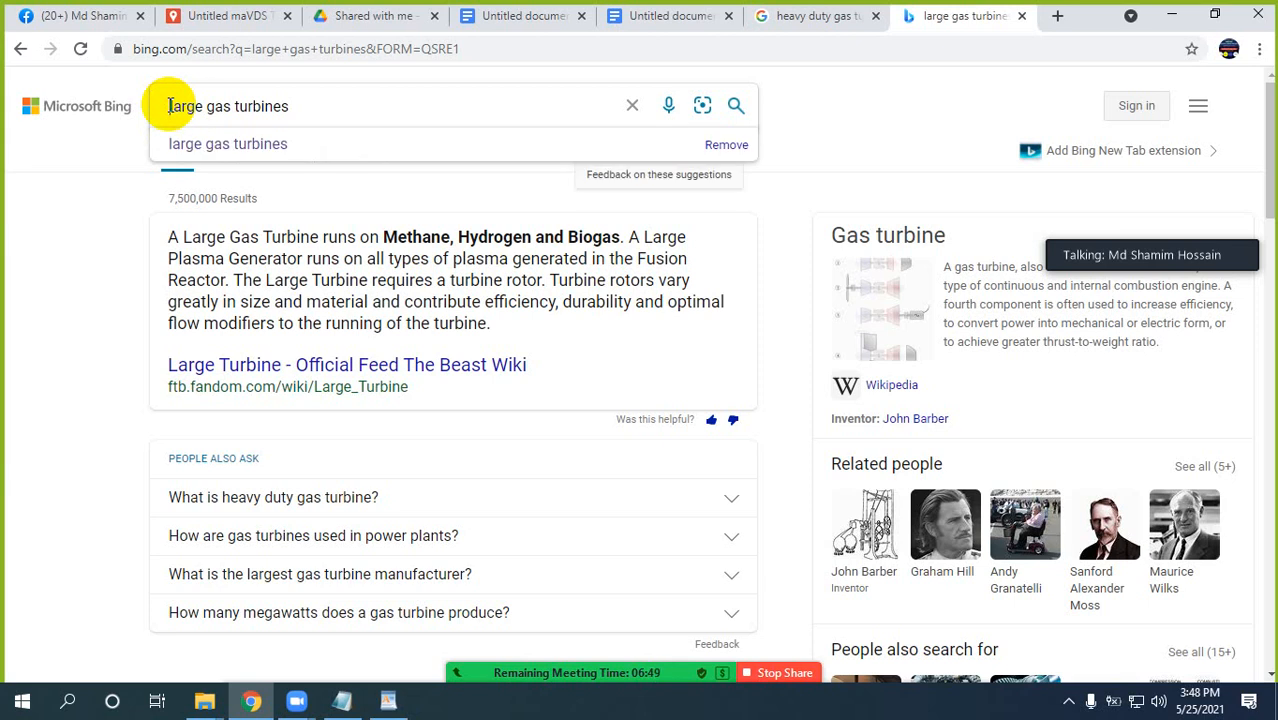
pyautogui.click(311, 107)
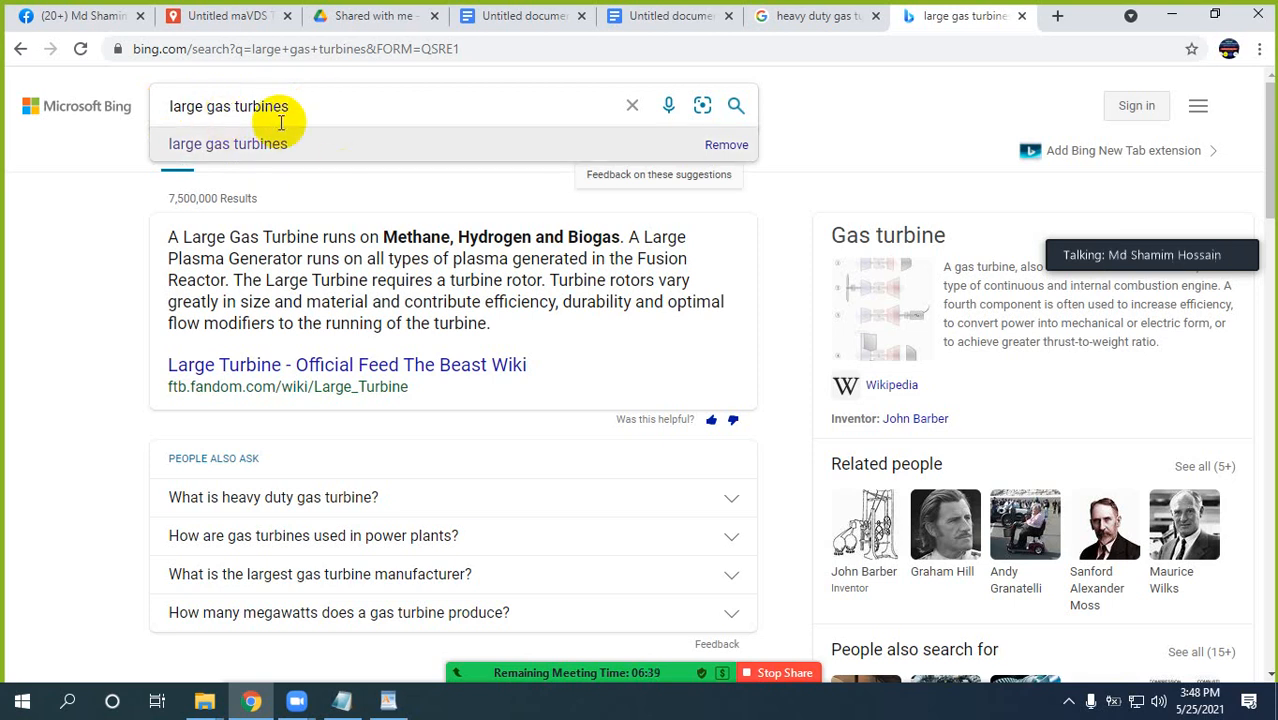
# Copy the newatlas.com result's description from the Bing results and paste it at the end of the gas turbine document in Docs.
pyautogui.scroll(-1, 64, 303)
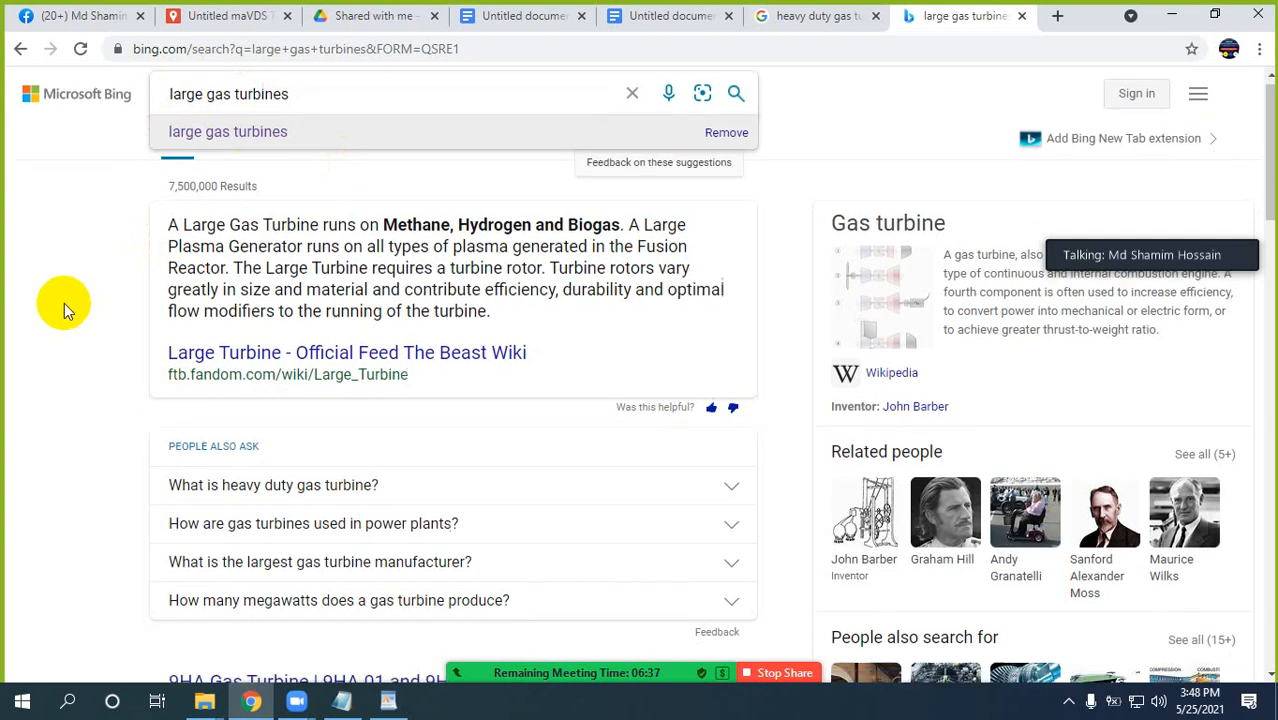
pyautogui.scroll(-5, 64, 303)
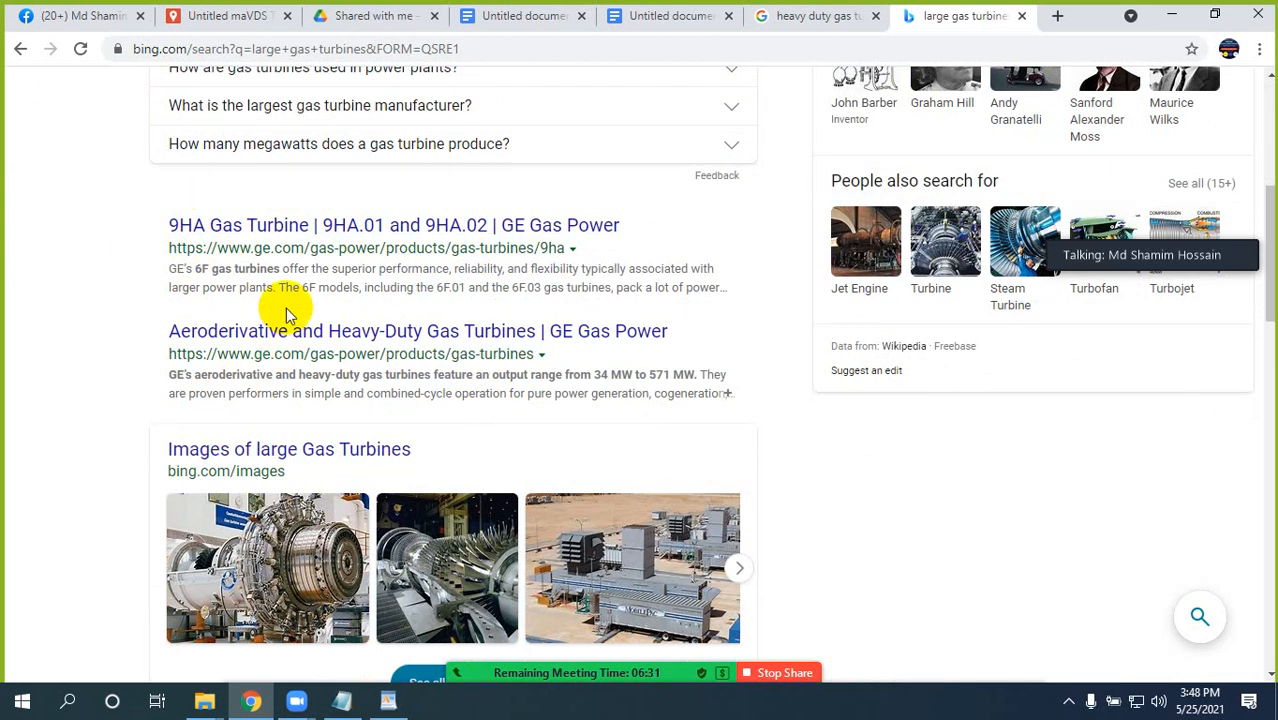
pyautogui.scroll(-7, 285, 316)
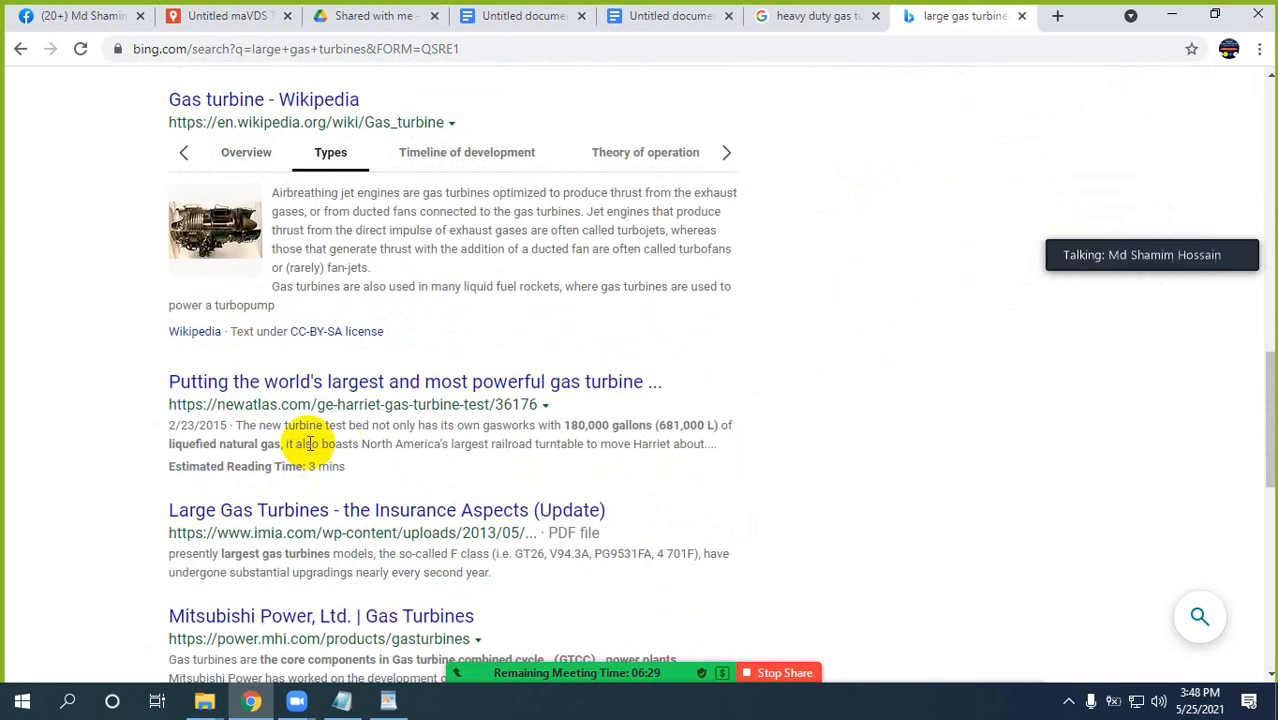
pyautogui.scroll(-1, 310, 443)
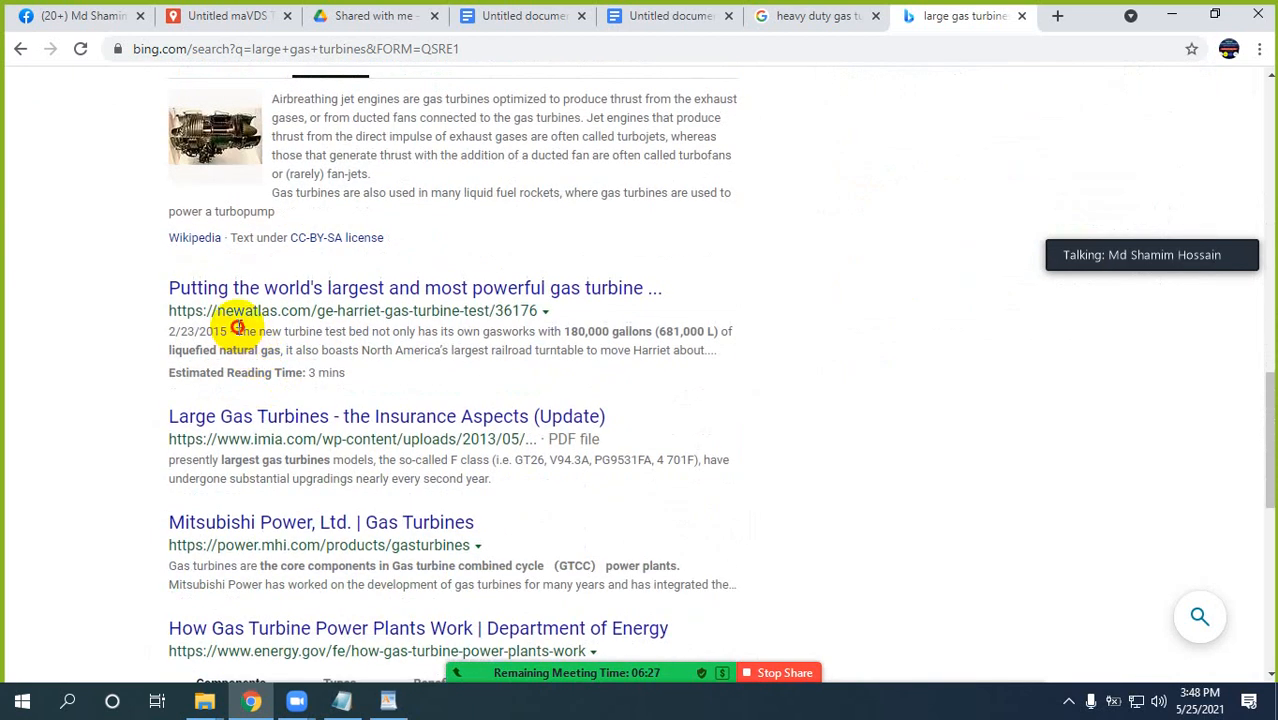
pyautogui.moveTo(237, 327); pyautogui.dragTo(345, 376)
pyautogui.hotkey('ctrl', 'c')
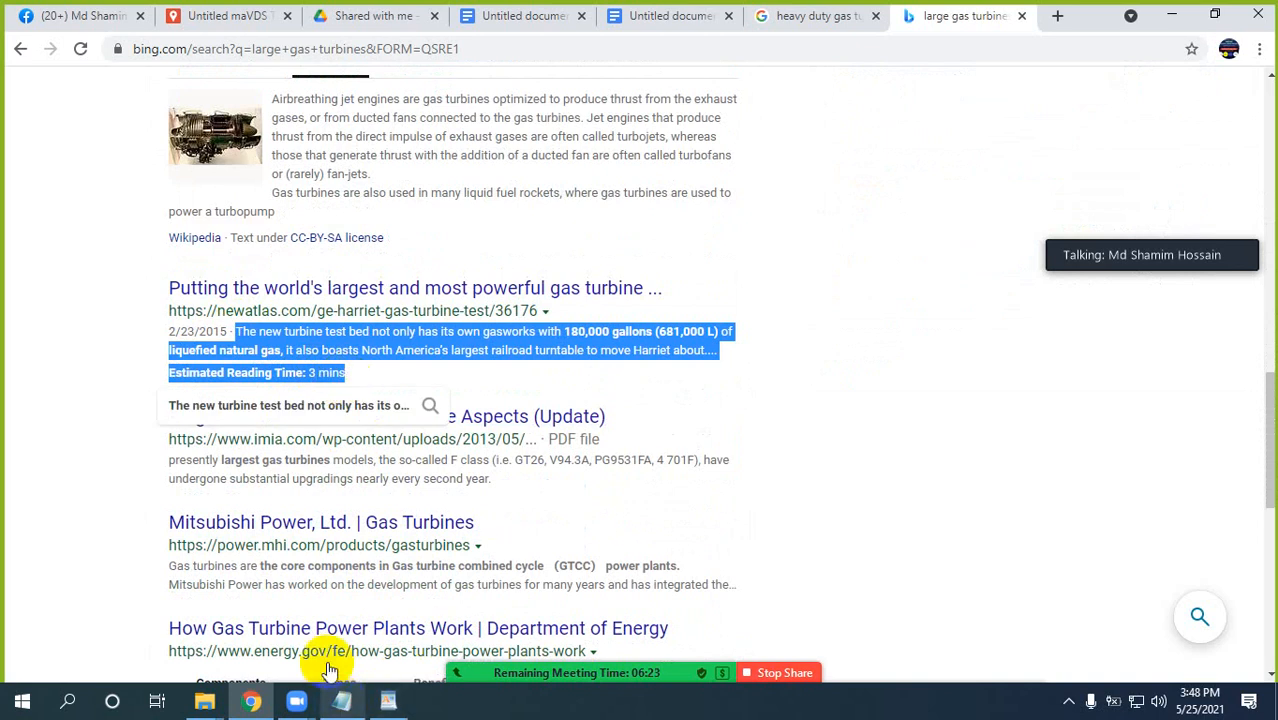
pyautogui.click(515, 18)
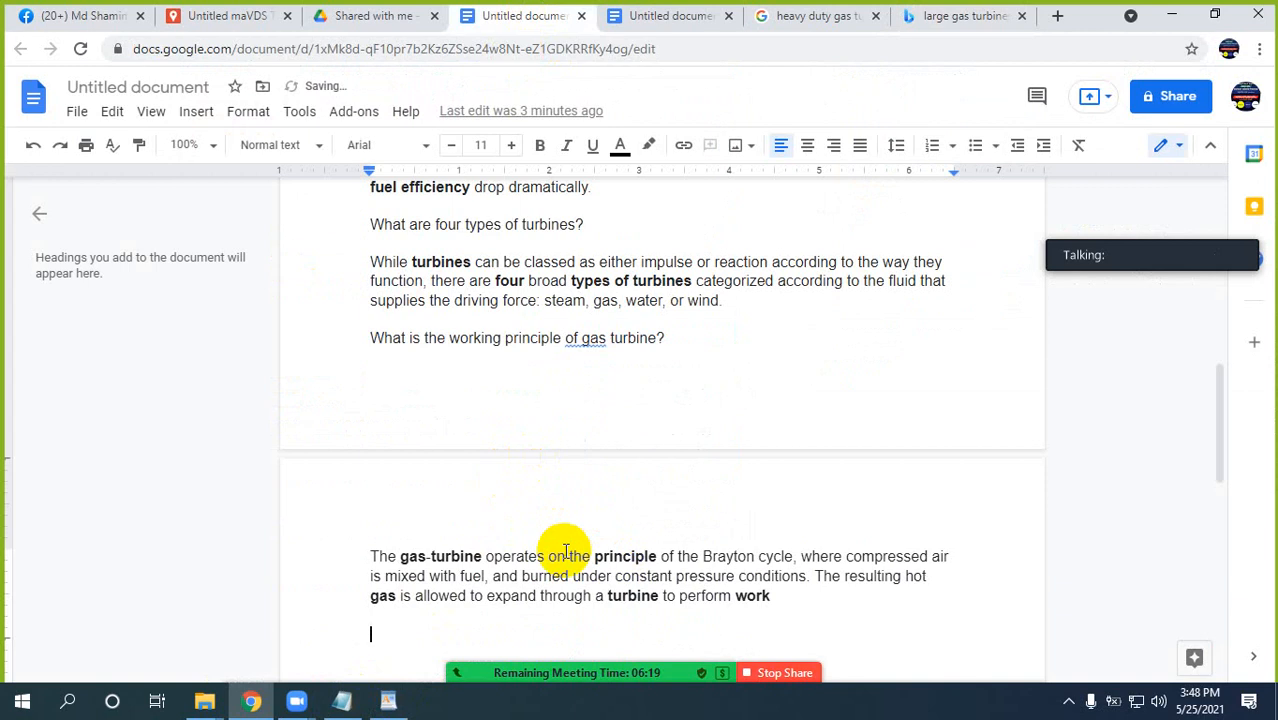
pyautogui.hotkey('ctrl', 'v')
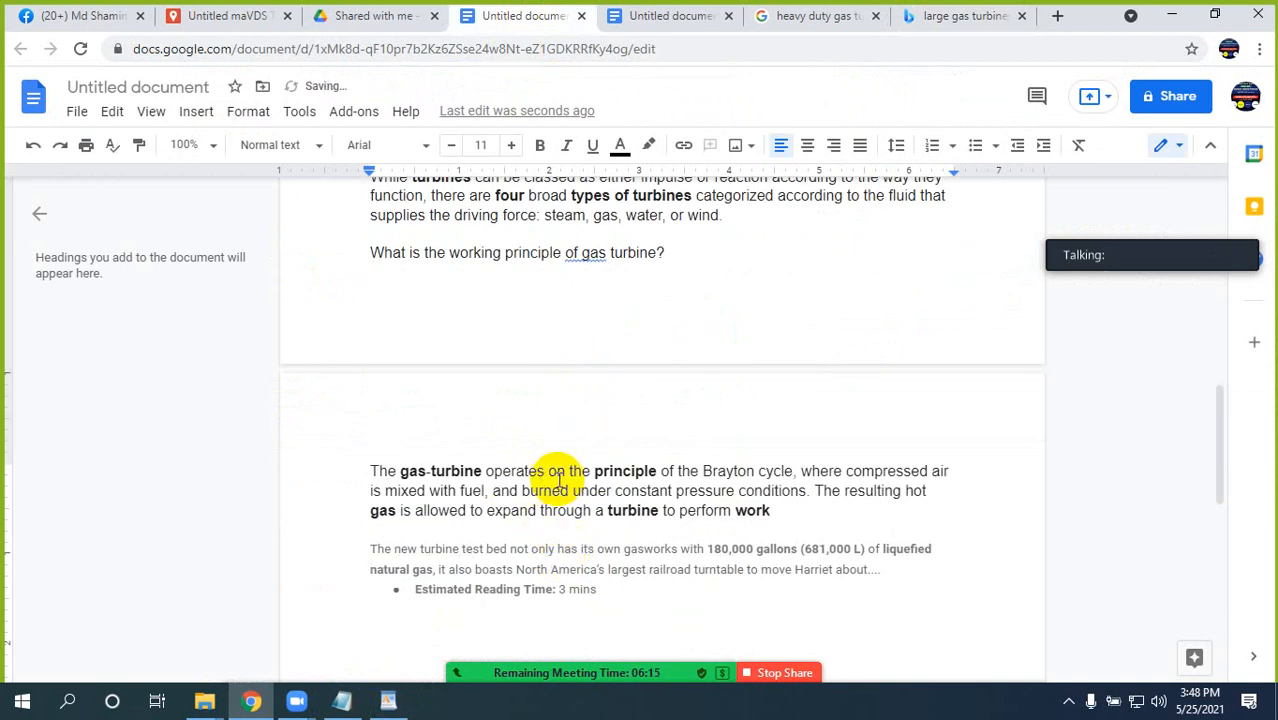
# Return to the Bing results for "large gas turbines" and open their second page.
pyautogui.click(920, 16)
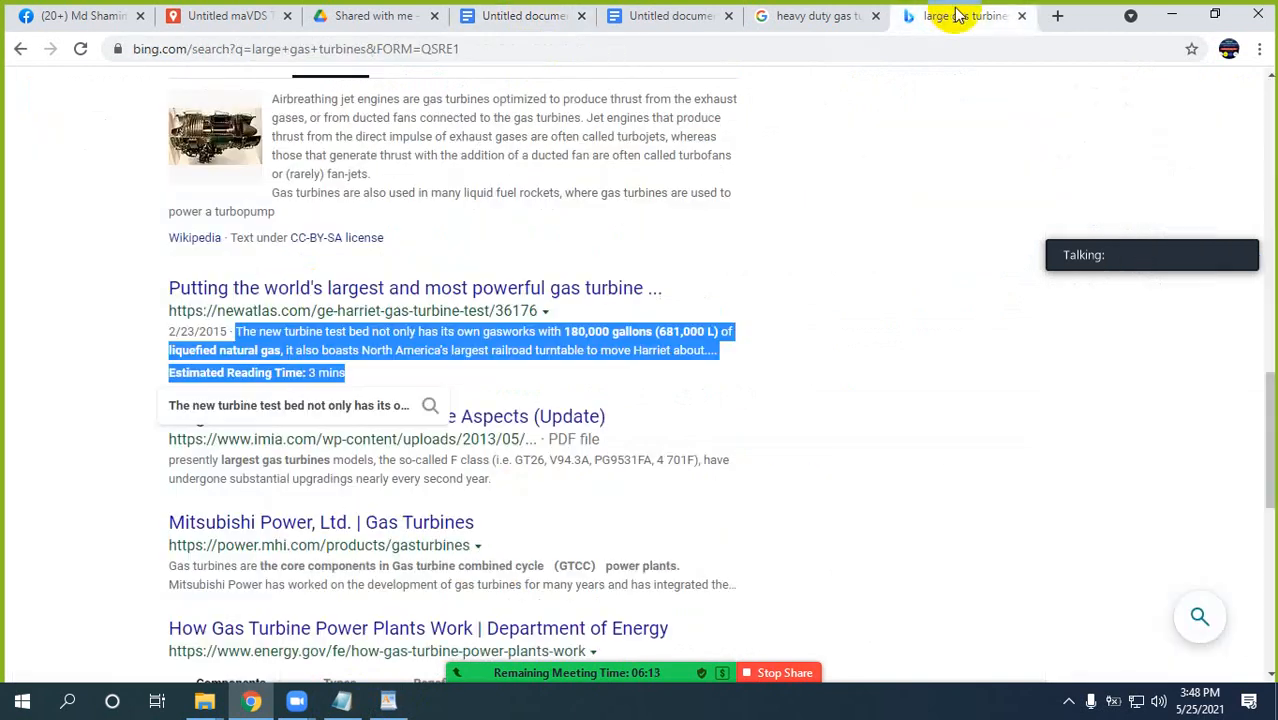
pyautogui.scroll(-5, 260, 512)
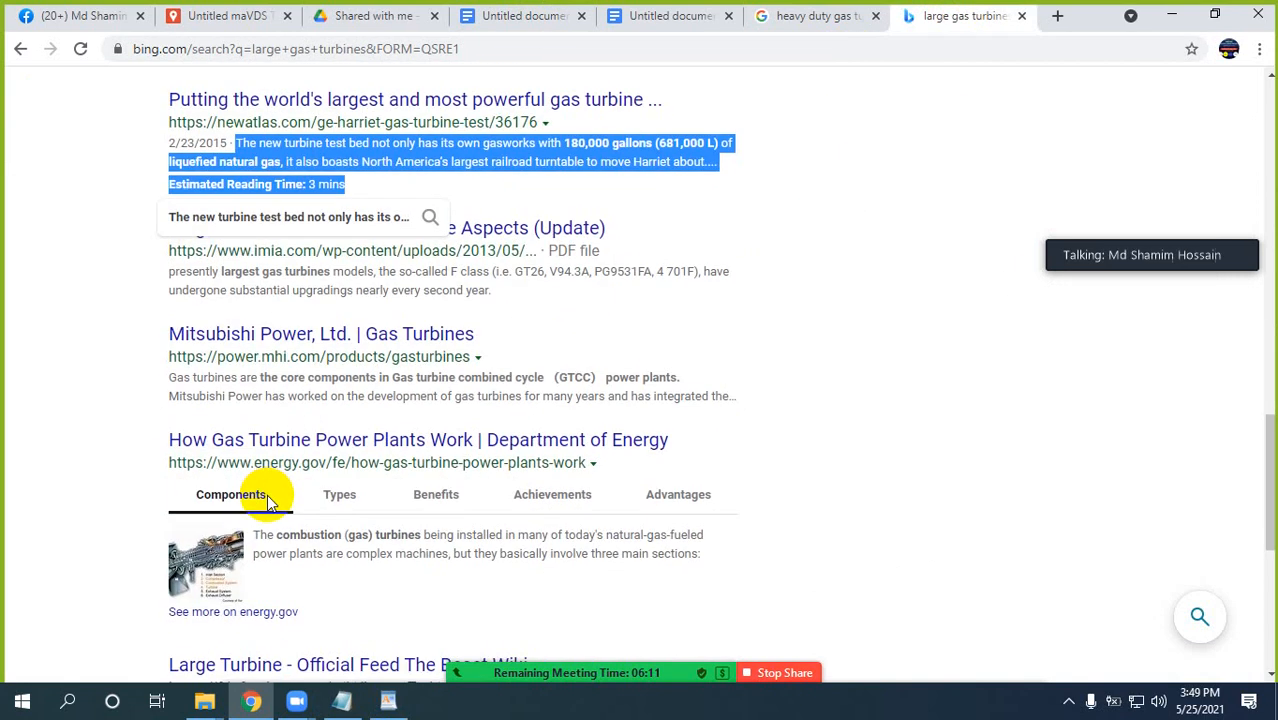
pyautogui.scroll(-3, 296, 468)
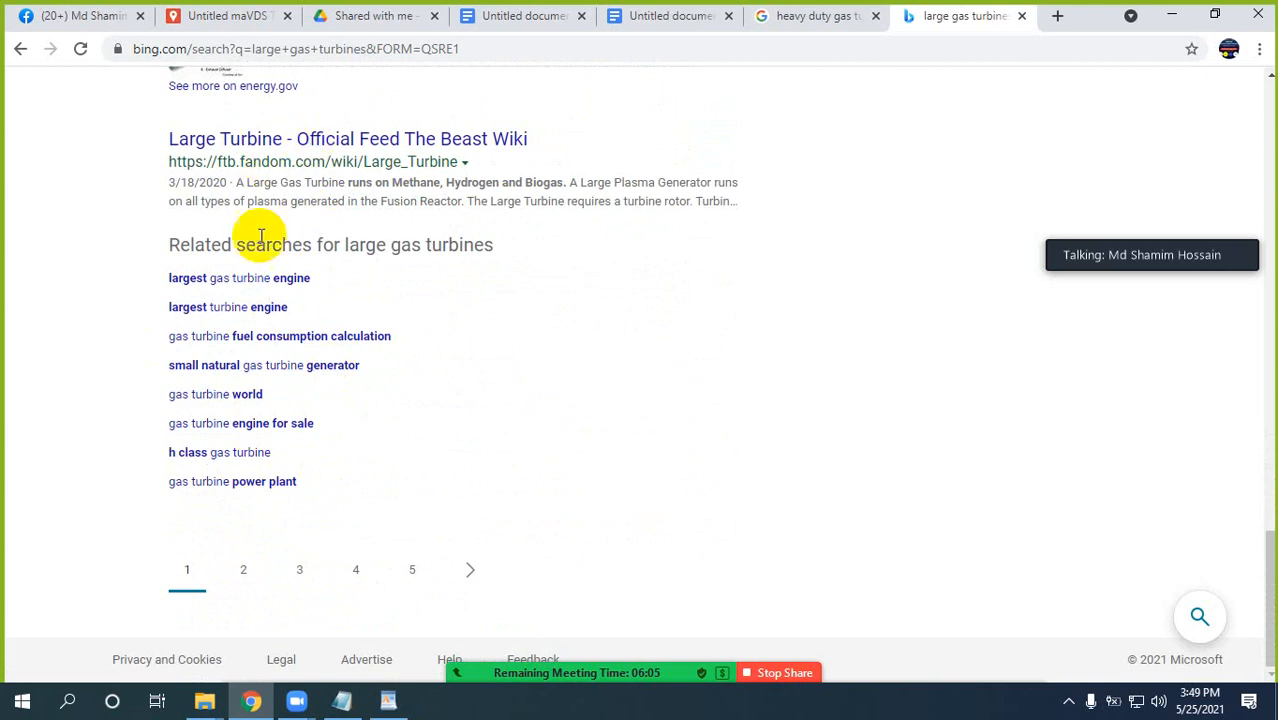
pyautogui.click(243, 577)
# Copy the description of "Gas Turbines: Design and Operating Considerations" and paste it below the previous excerpt in the gas turbine document.
pyautogui.scroll(-1, 305, 480)
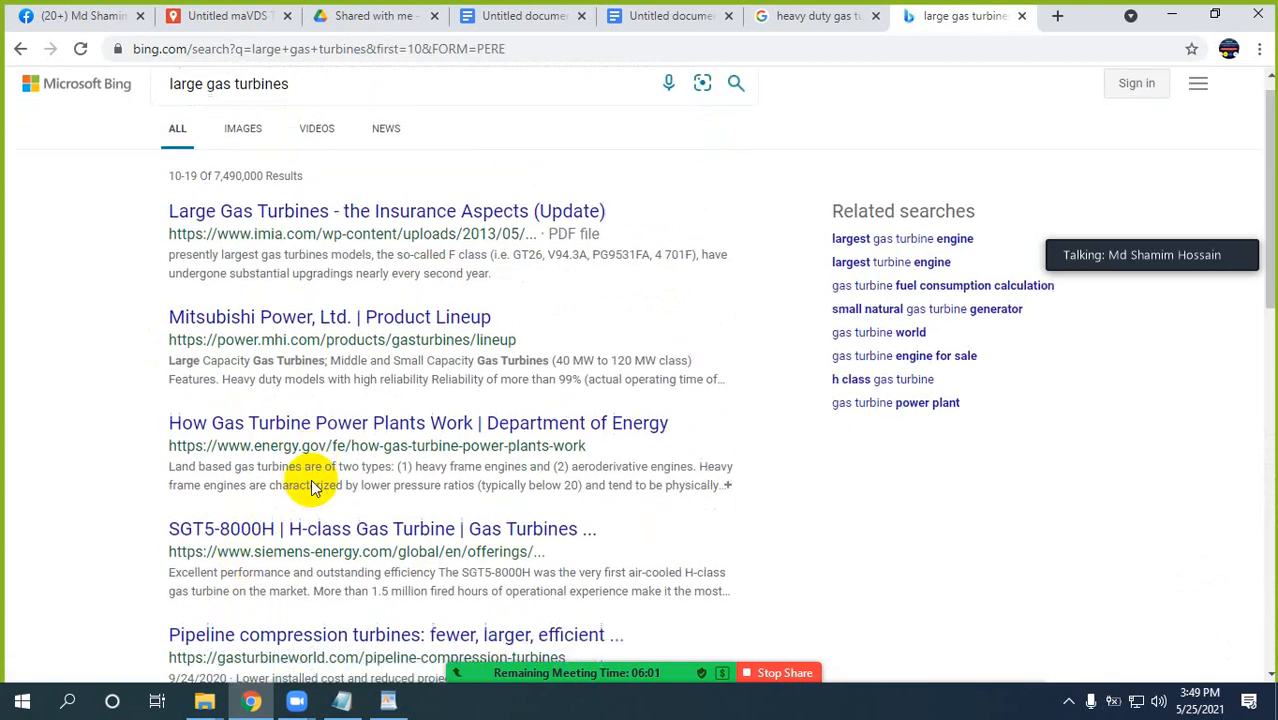
pyautogui.scroll(-3, 300, 357)
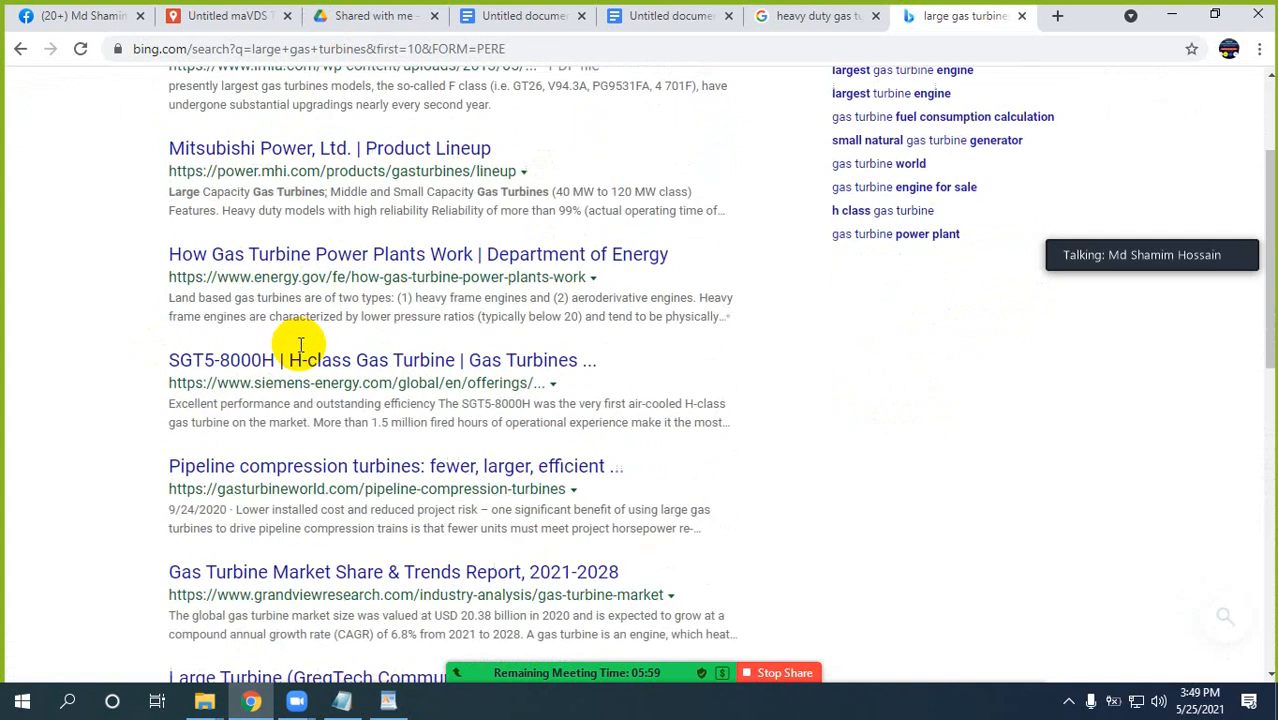
pyautogui.scroll(-2, 355, 505)
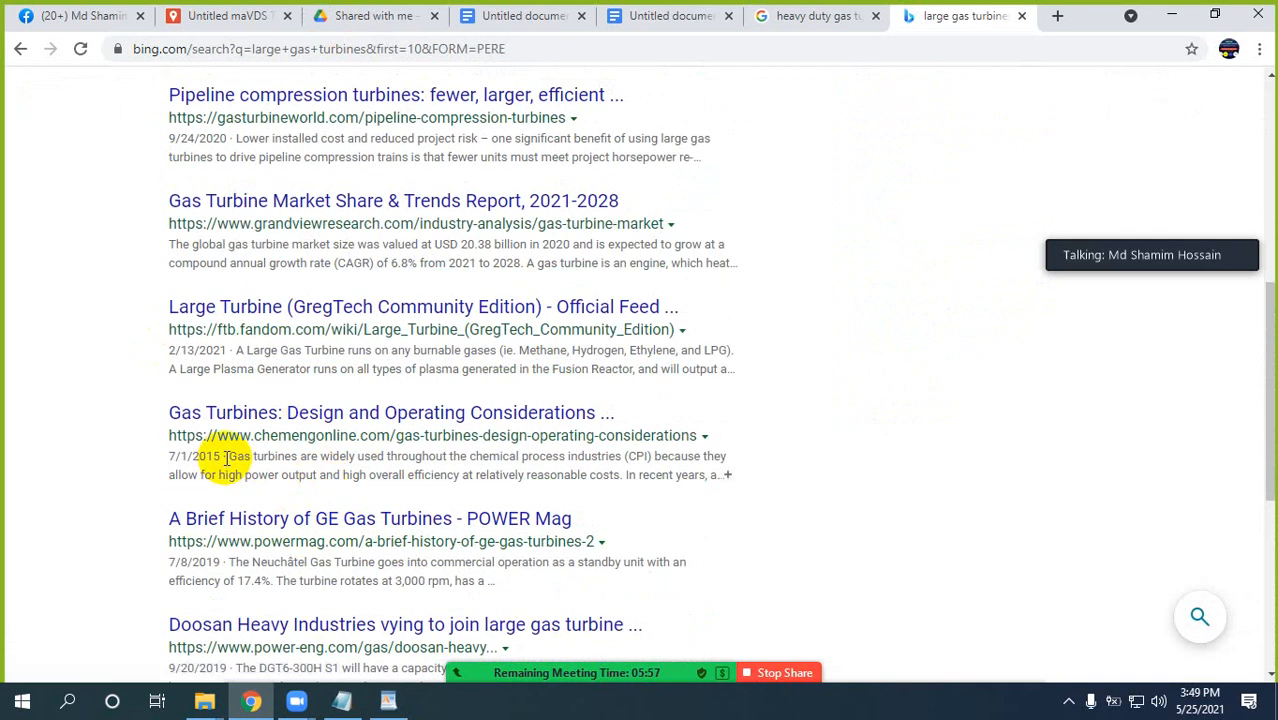
pyautogui.moveTo(229, 456); pyautogui.dragTo(708, 475)
pyautogui.hotkey('ctrl', 'c')
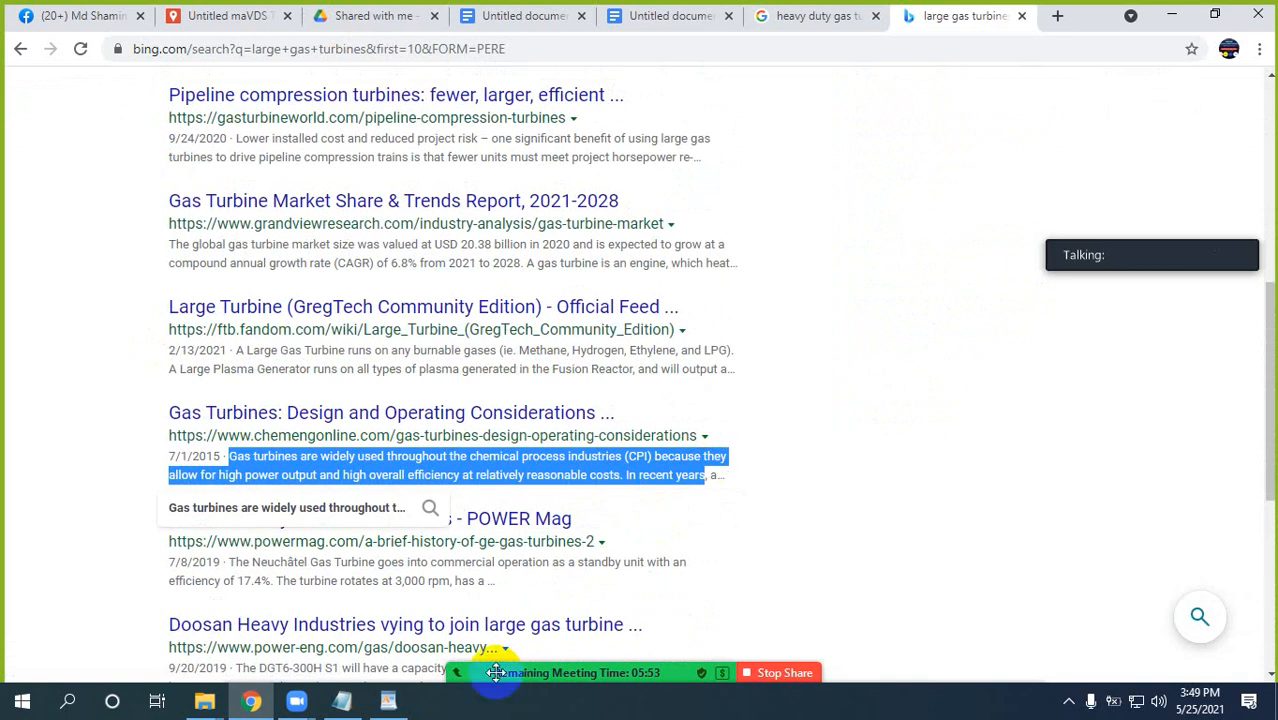
pyautogui.click(674, 18)
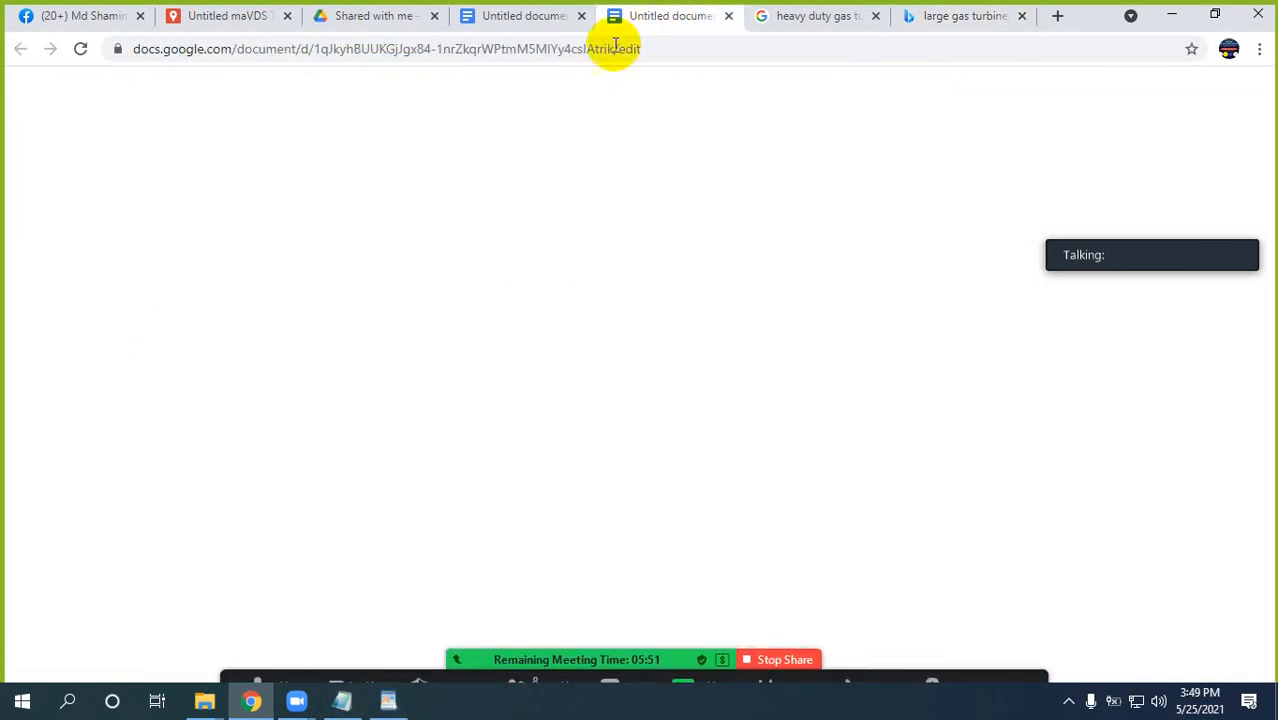
pyautogui.click(520, 17)
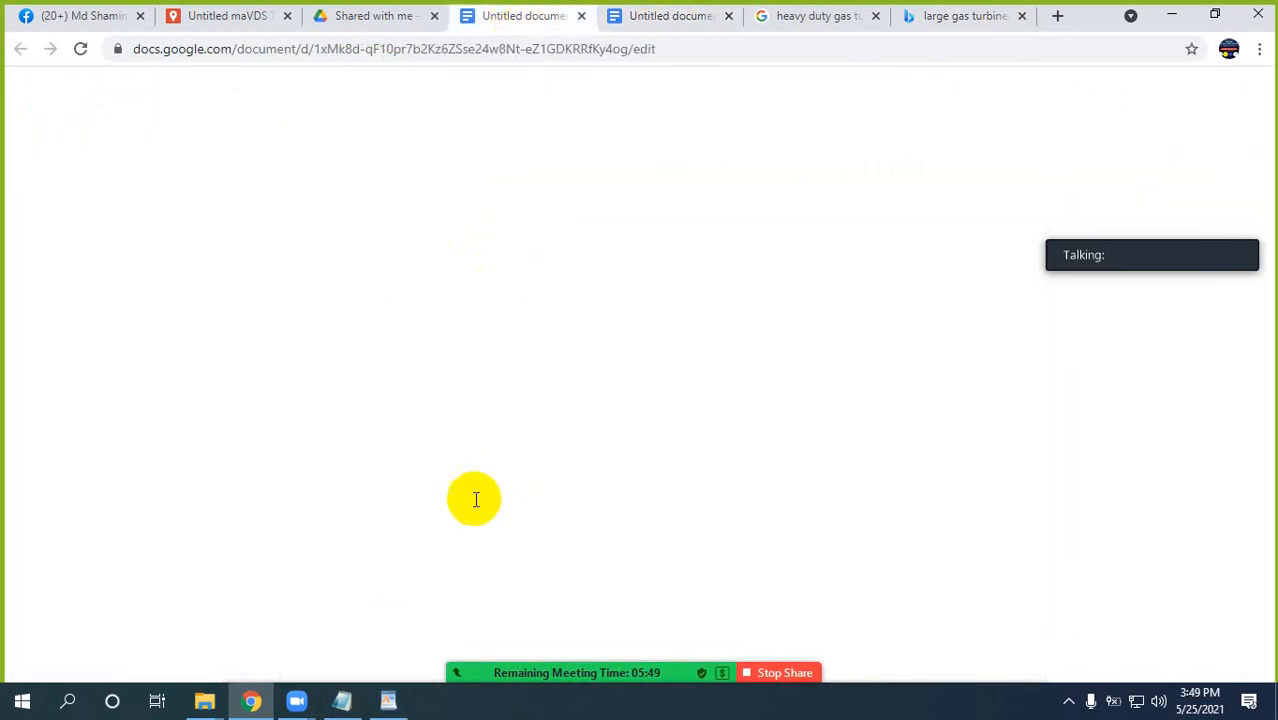
pyautogui.hotkey('ctrl', 'v')
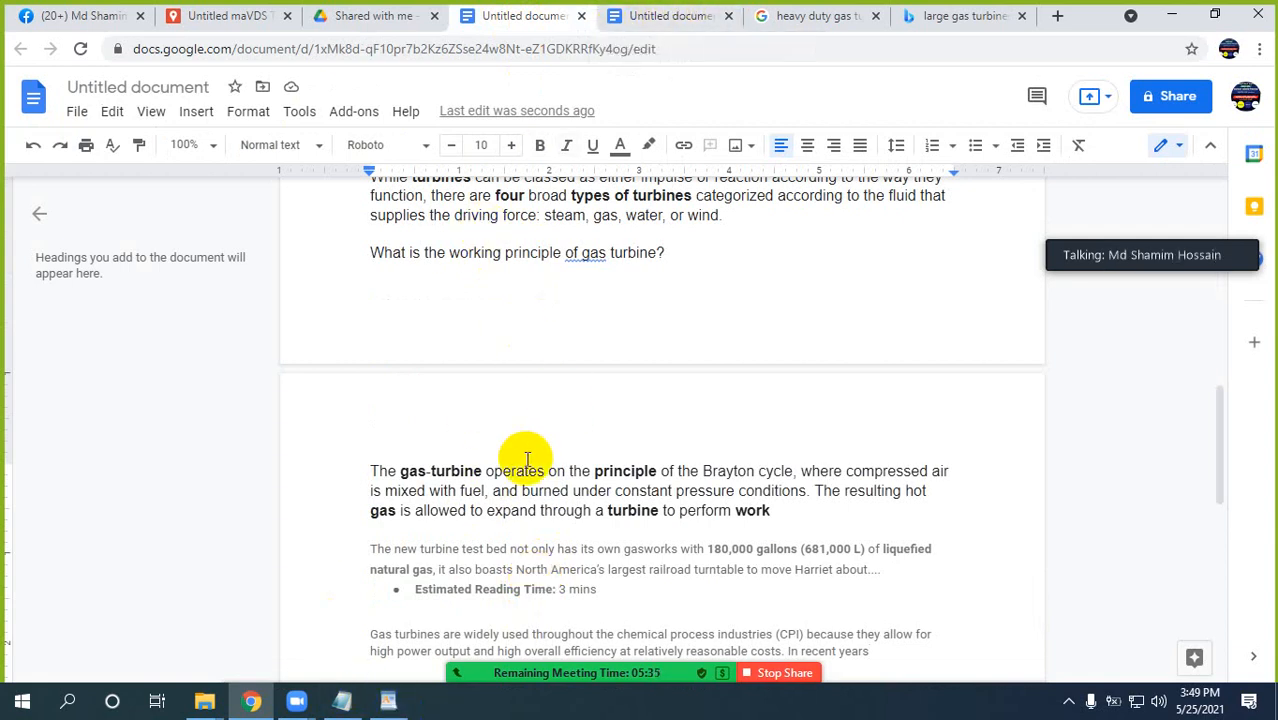
# Clear the formatting of the entire gas turbine document and review the plain text.
pyautogui.scroll(8, 540, 258)
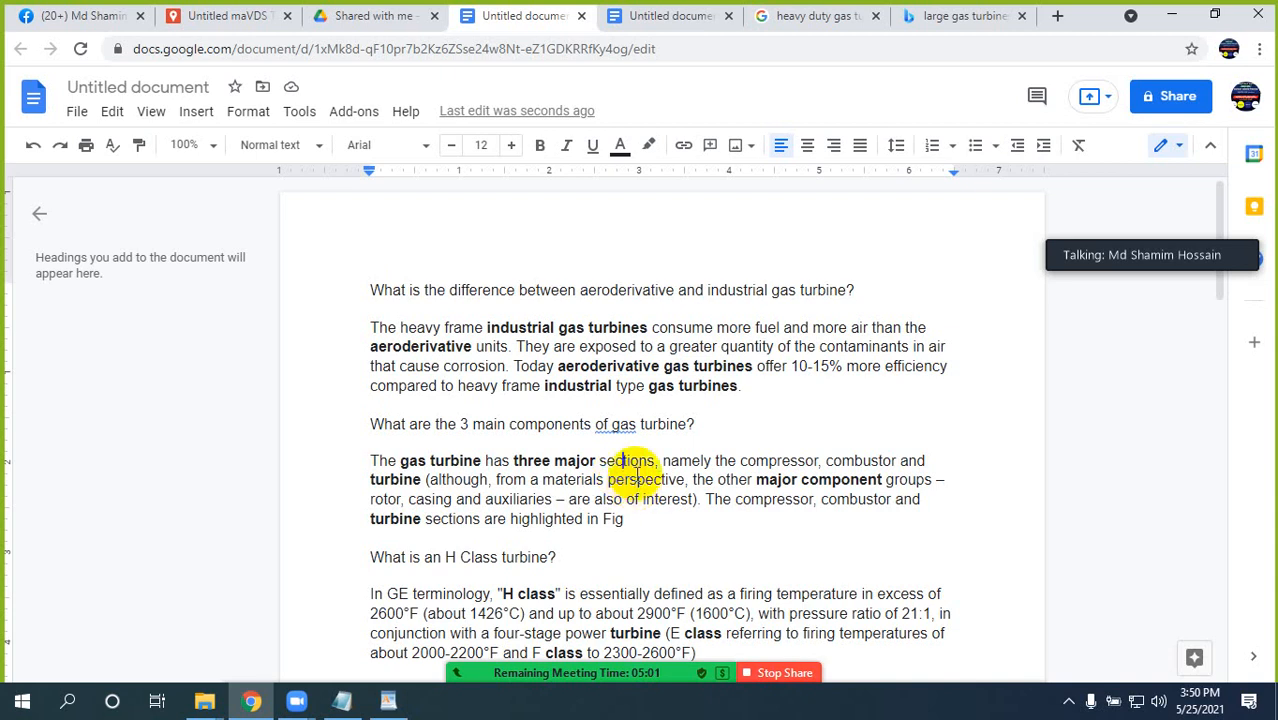
pyautogui.click(507, 410)
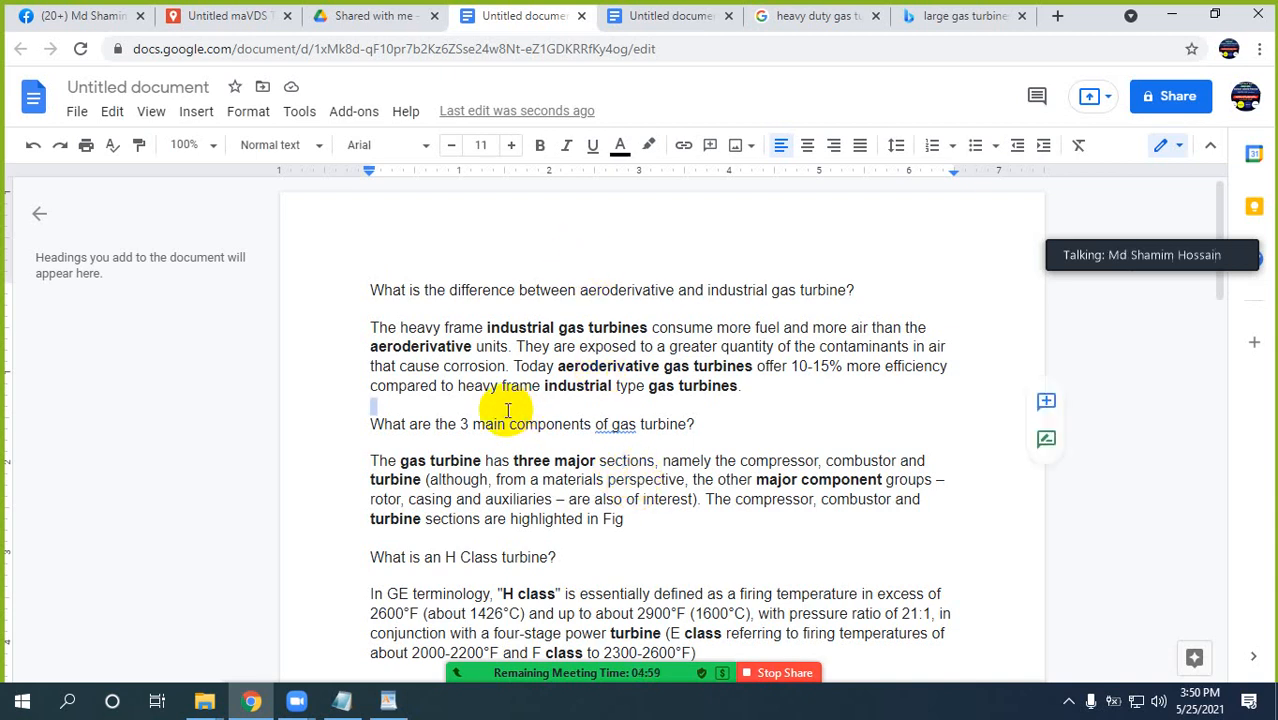
pyautogui.hotkey('ctrl', 'a')
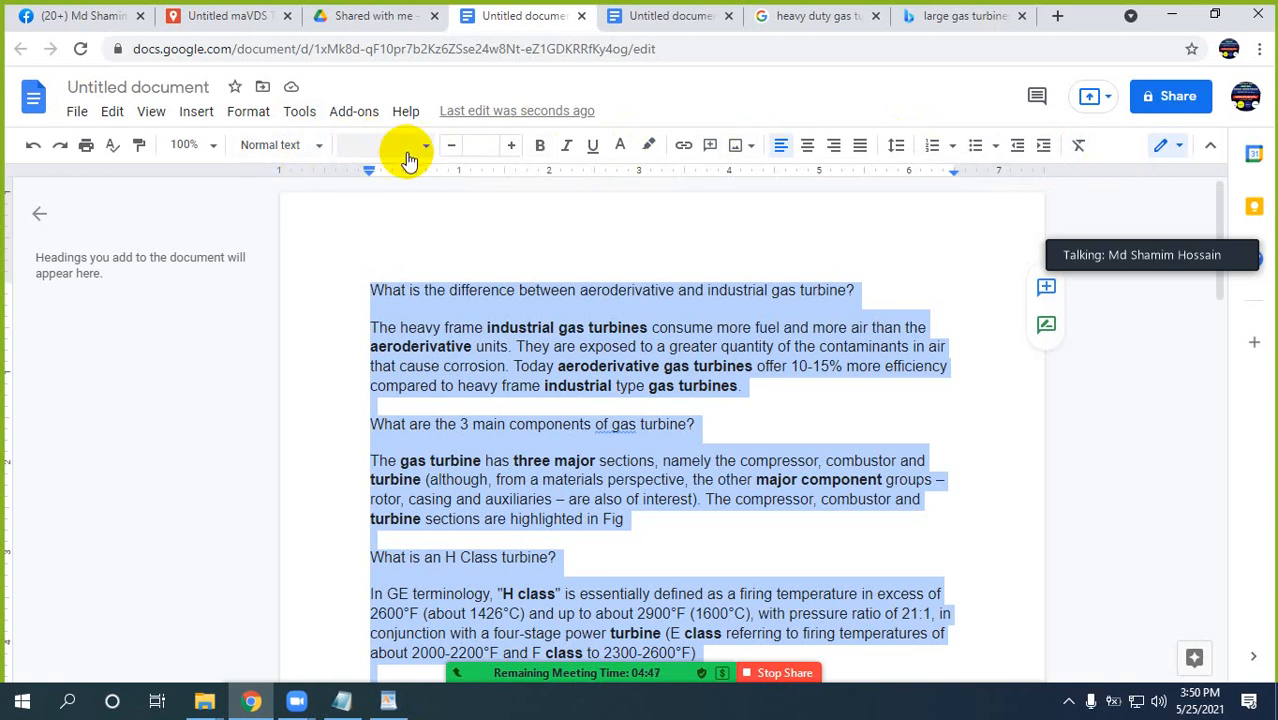
pyautogui.click(1080, 148)
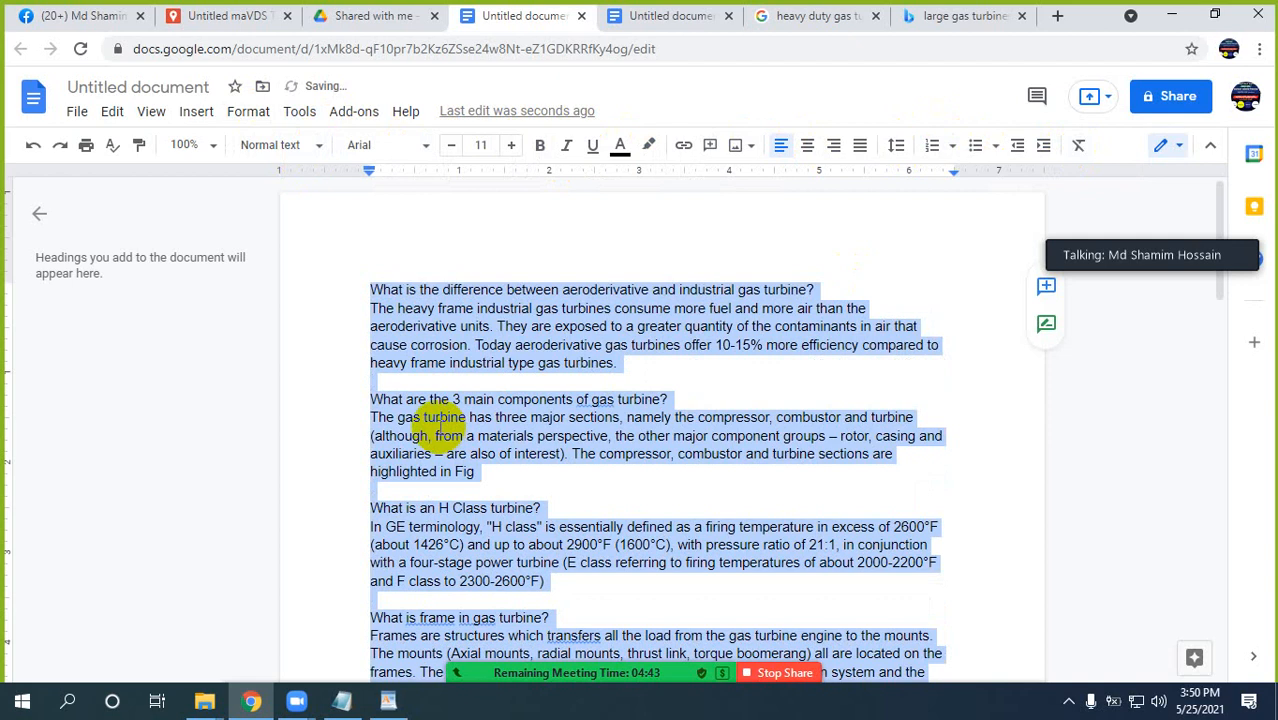
pyautogui.click(500, 380)
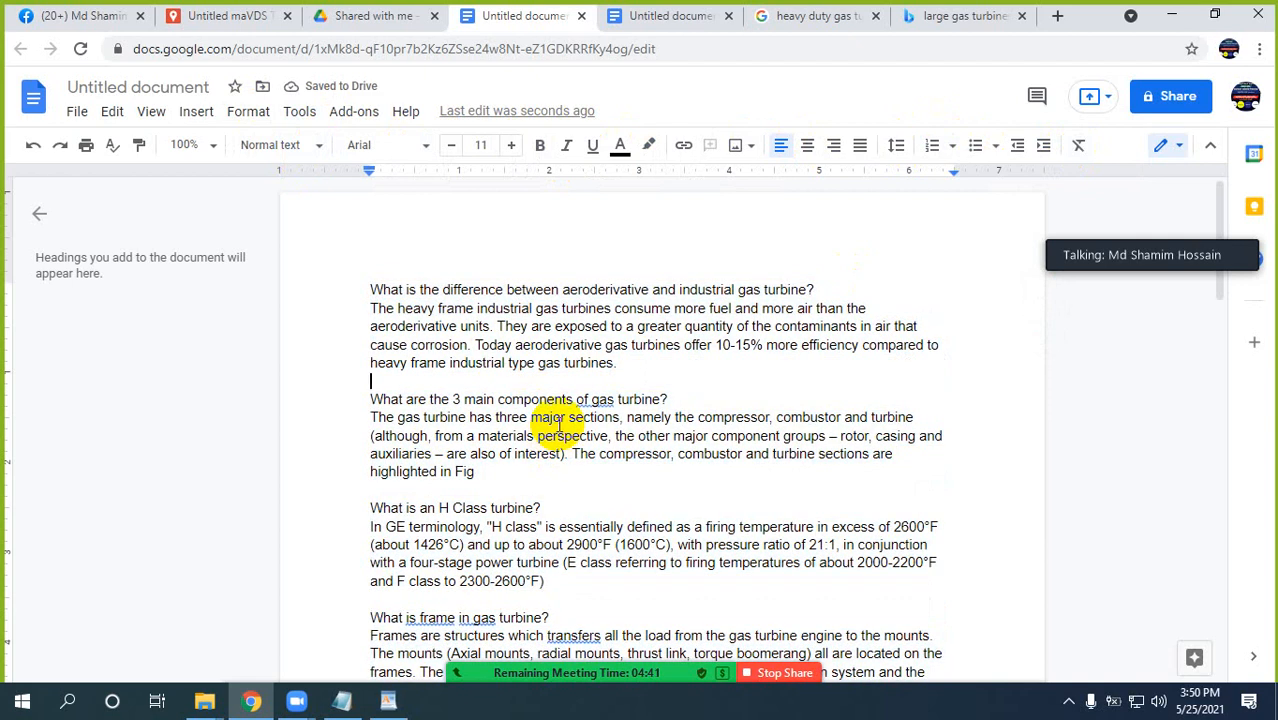
pyautogui.scroll(-2, 559, 424)
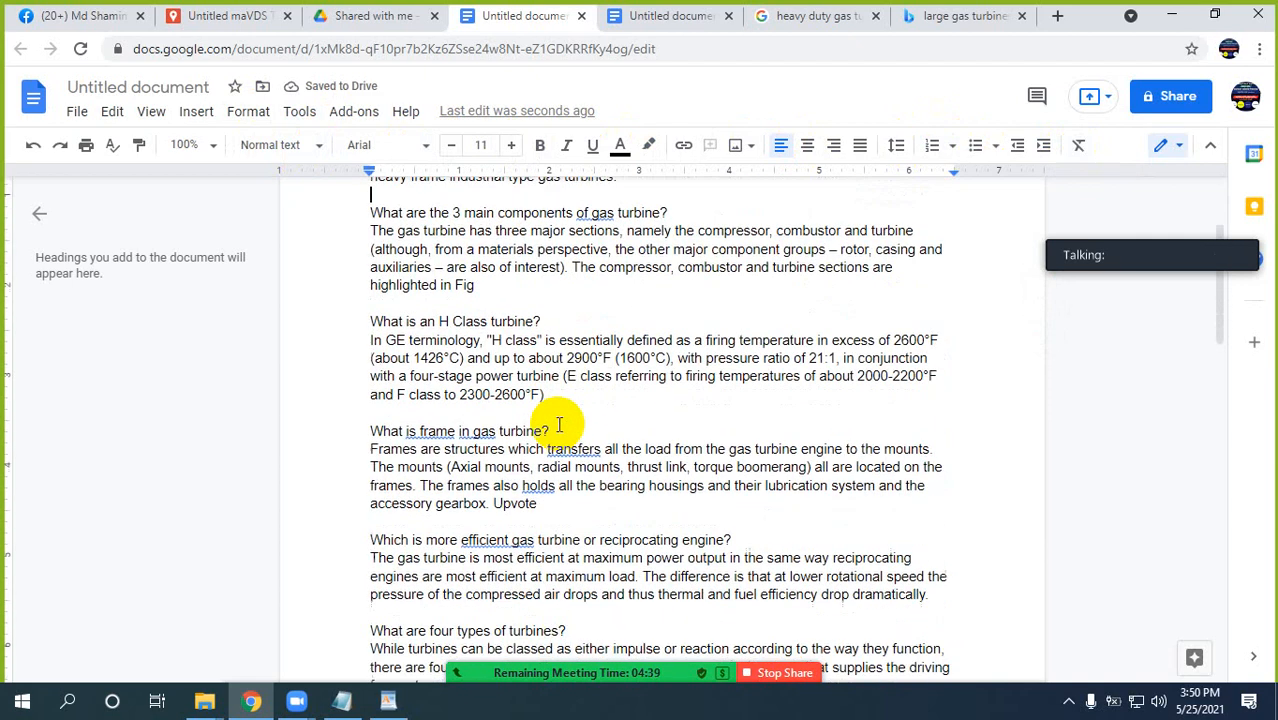
pyautogui.scroll(2, 559, 424)
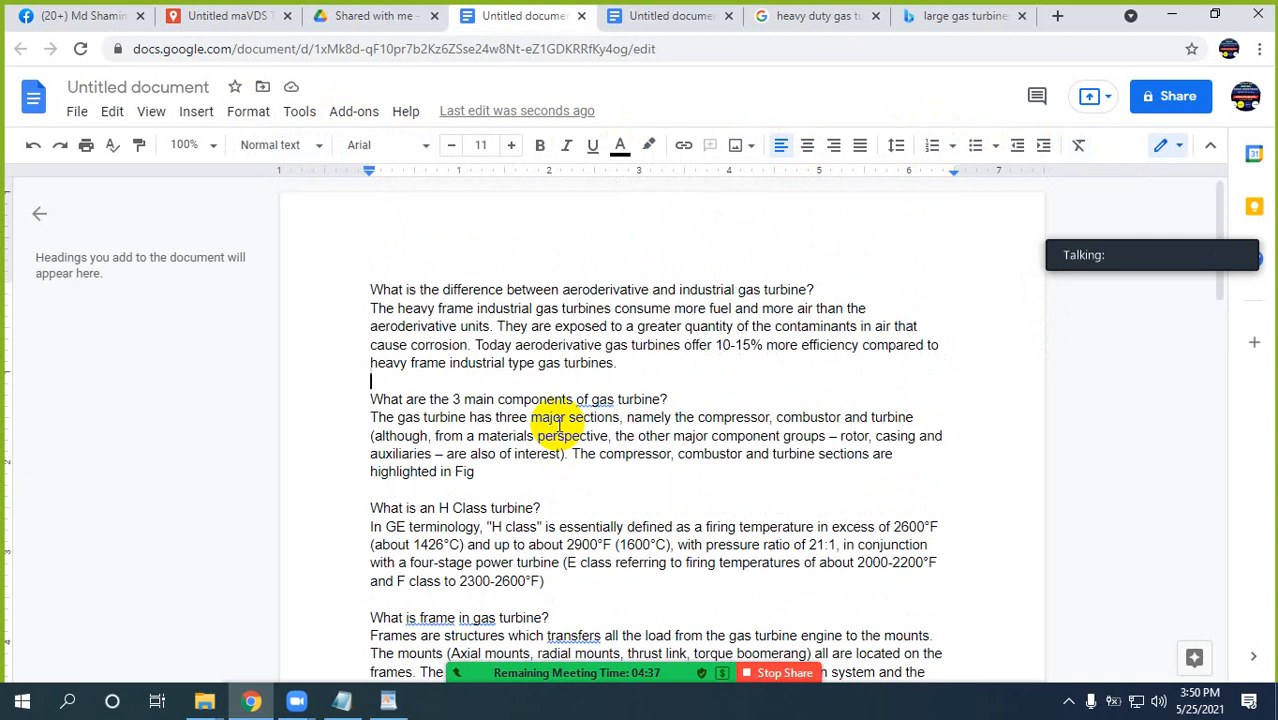
pyautogui.scroll(-1, 515, 435)
pyautogui.scroll(1, 520, 400)
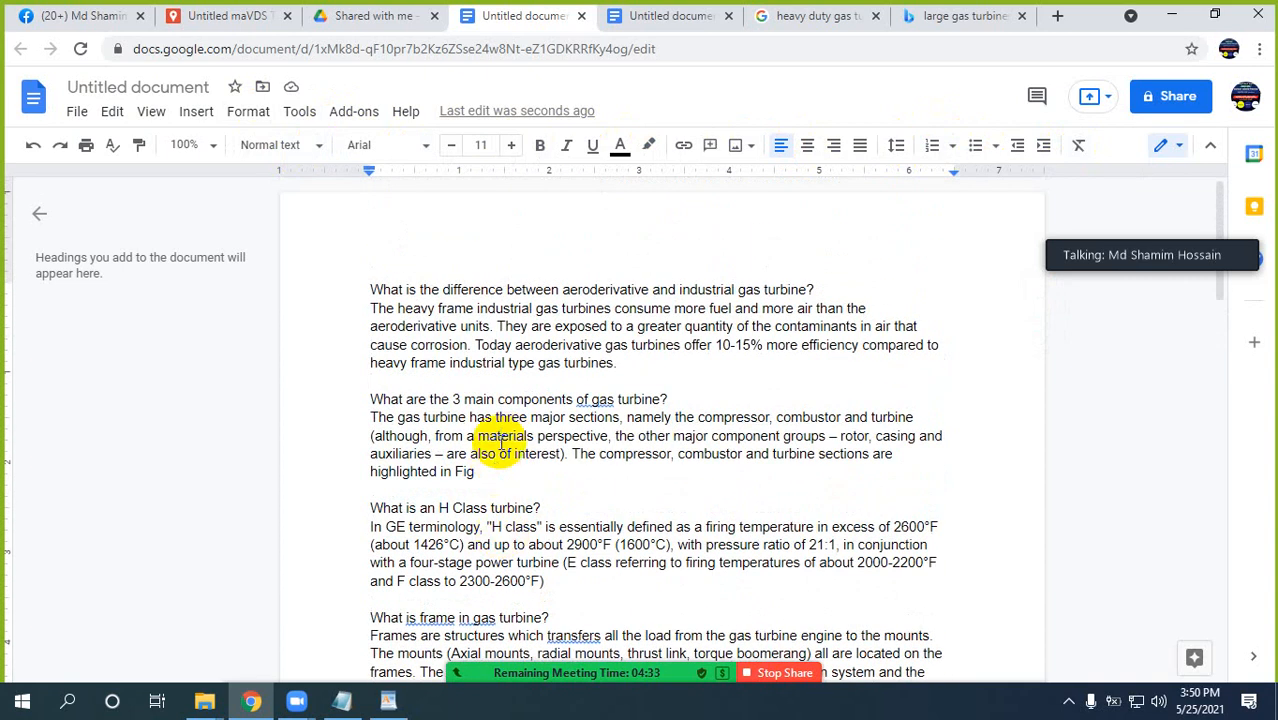
# Select the whole document text, search Google for "rewrite article" in a new browser tab and open Article Rewriter Tool.
pyautogui.hotkey('ctrl', 'a')
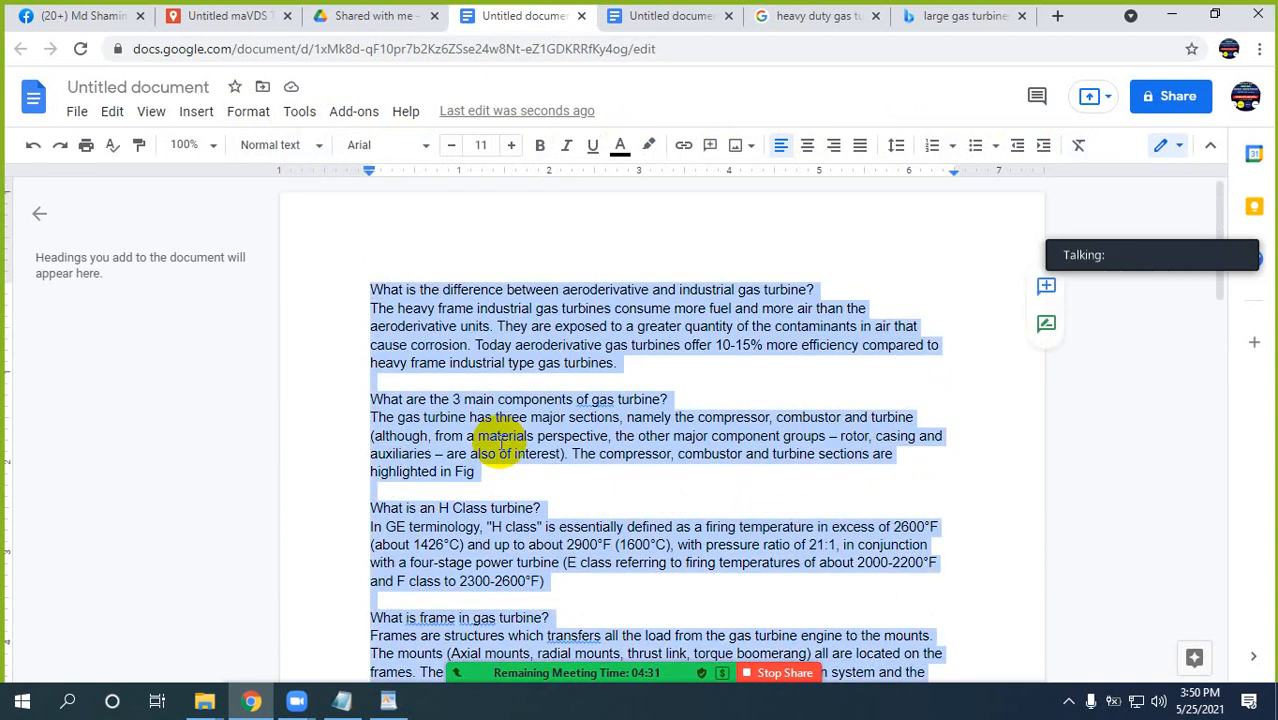
pyautogui.click(1060, 19)
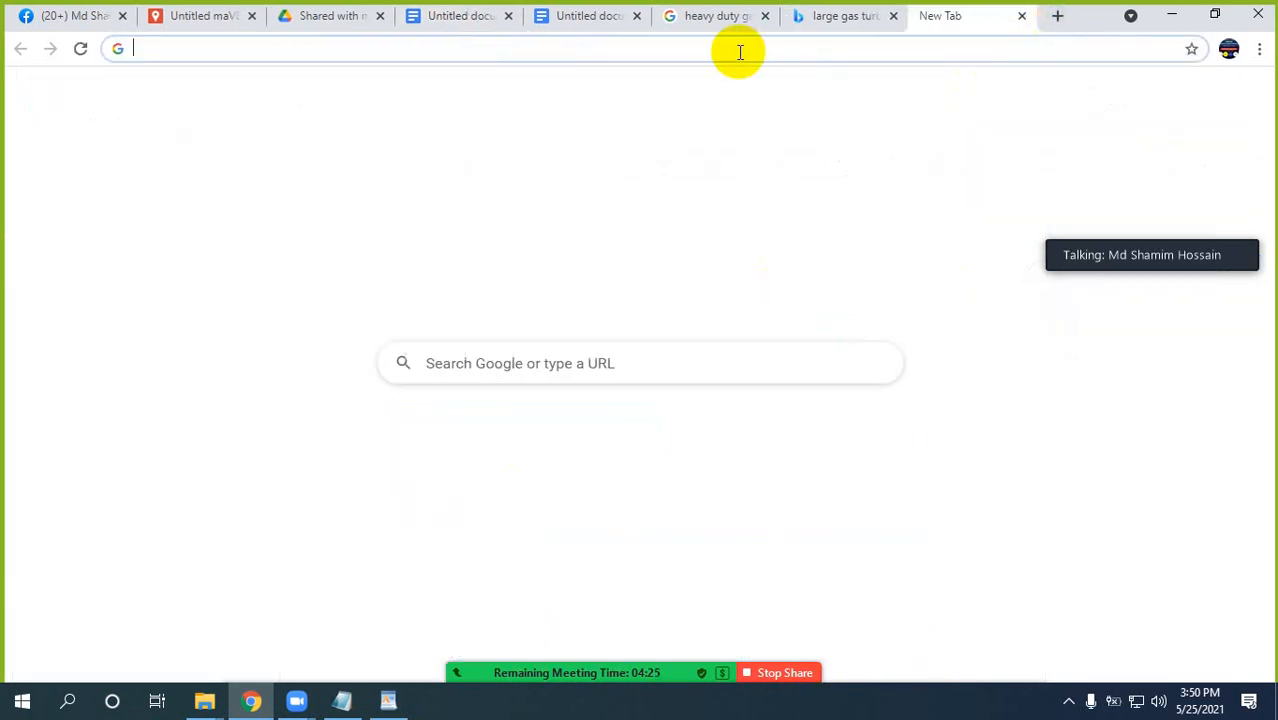
pyautogui.write('re')
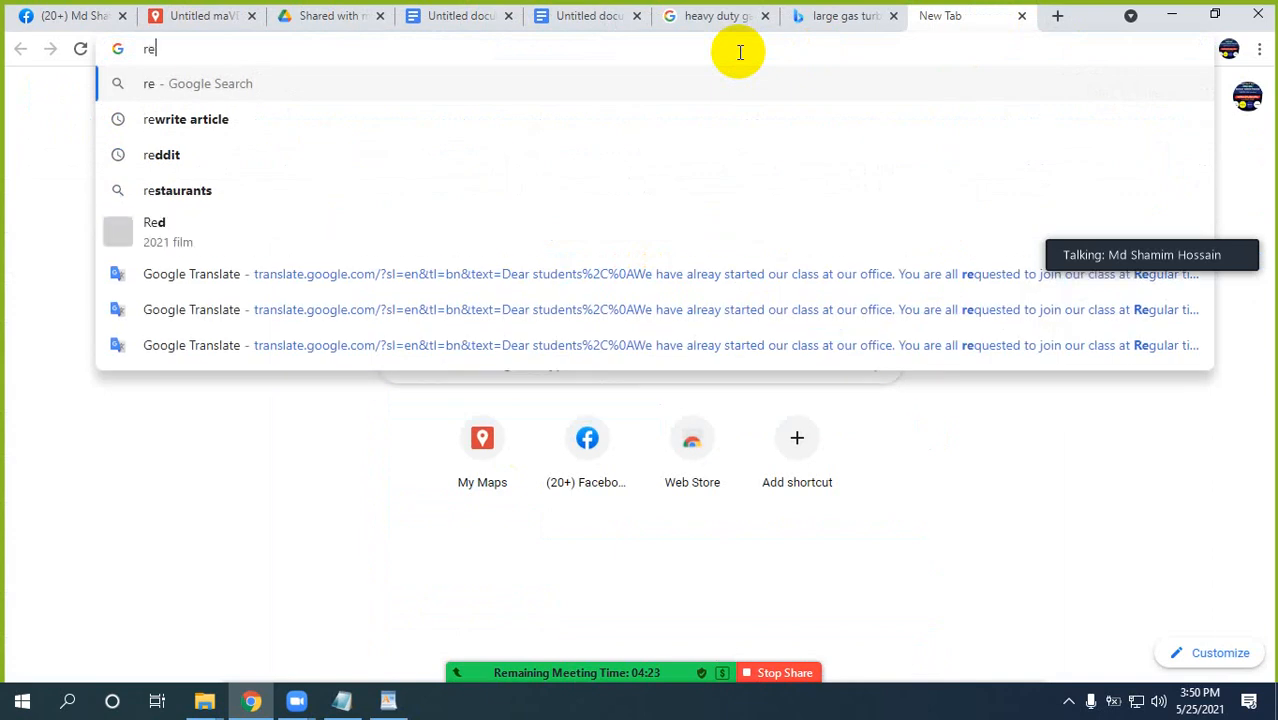
pyautogui.press('Down')
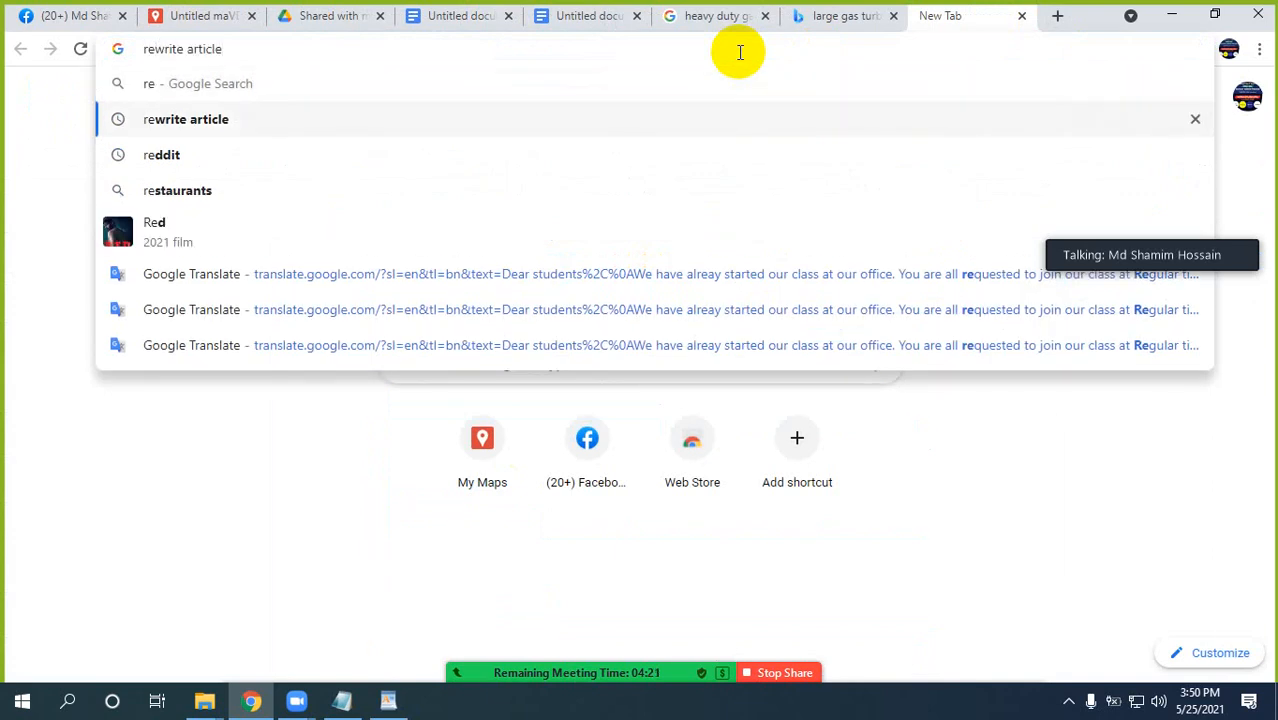
pyautogui.press('Return')
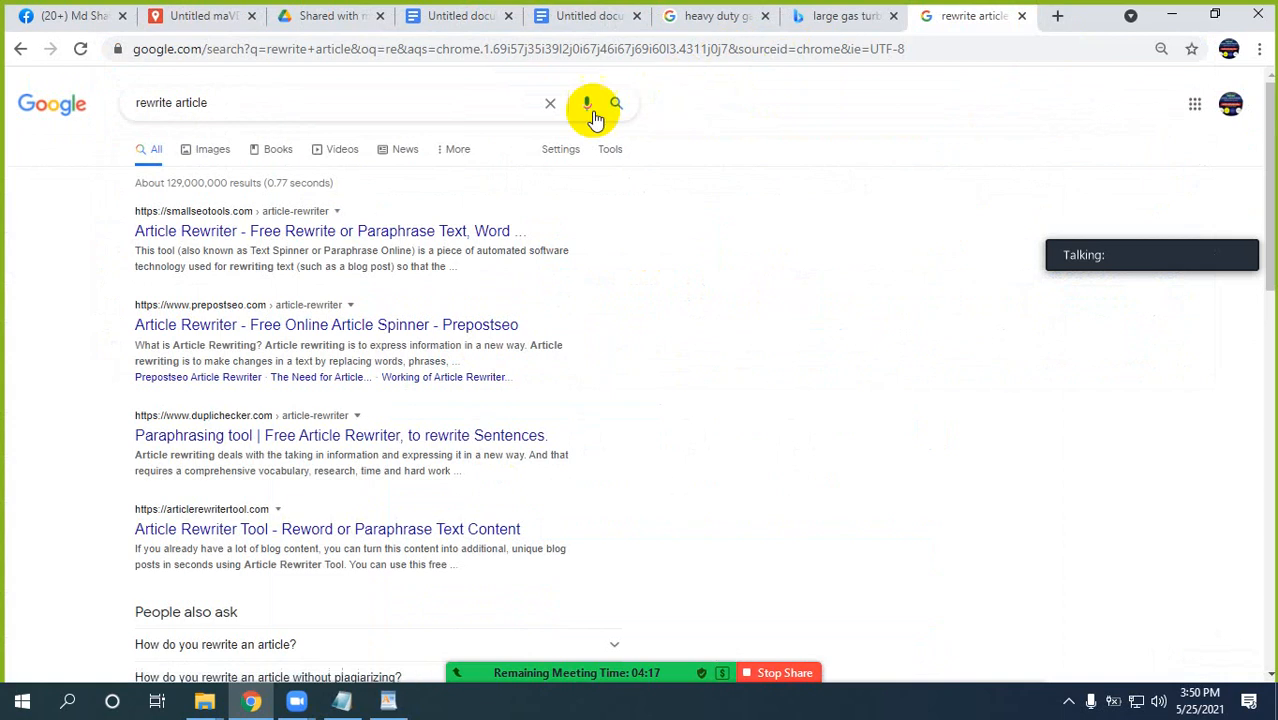
pyautogui.click(240, 530)
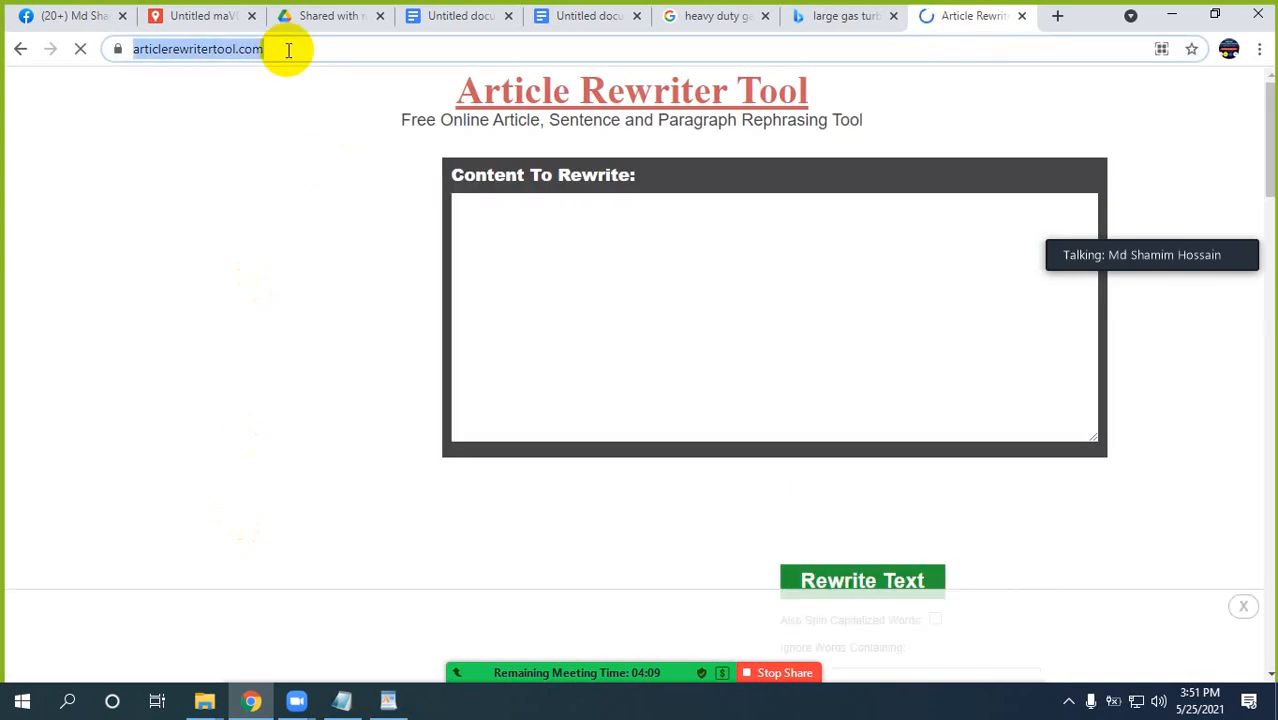
# Share the Article Rewriter Tool link in the "Batch 3 PM" group chat on Facebook.
pyautogui.click(42, 17)
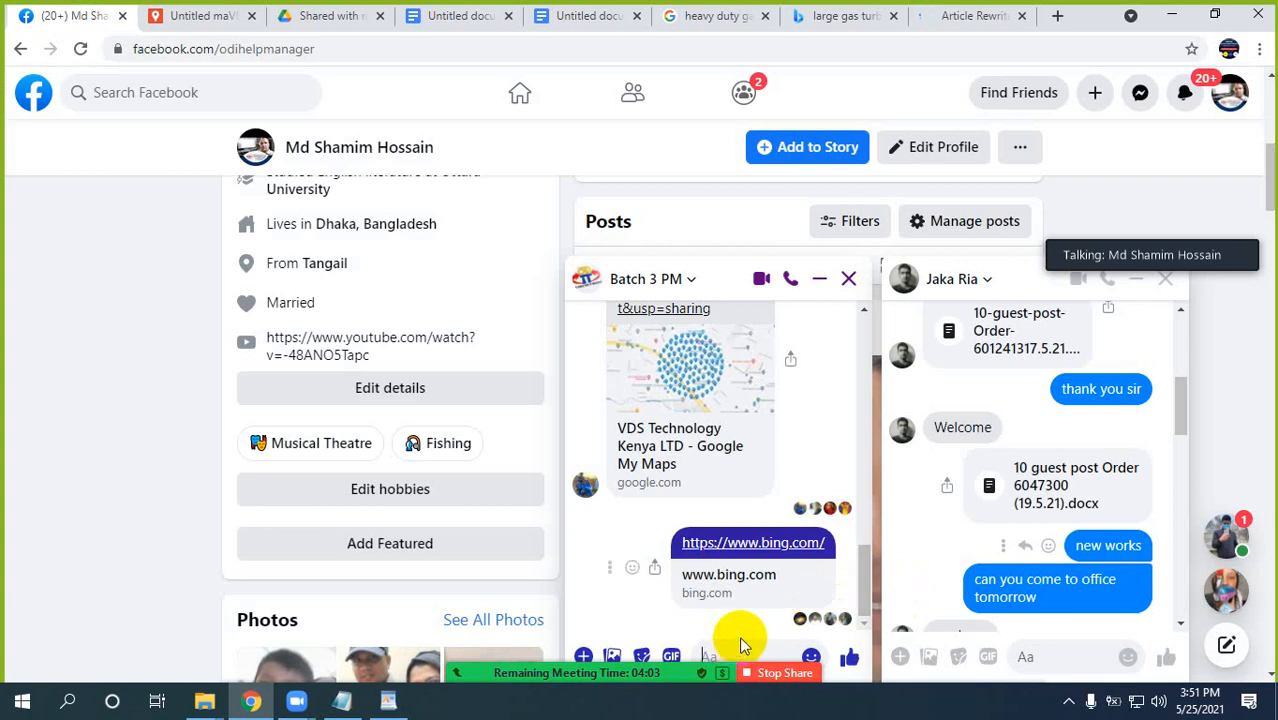
pyautogui.hotkey('ctrl', 'v')
pyautogui.press('Return')
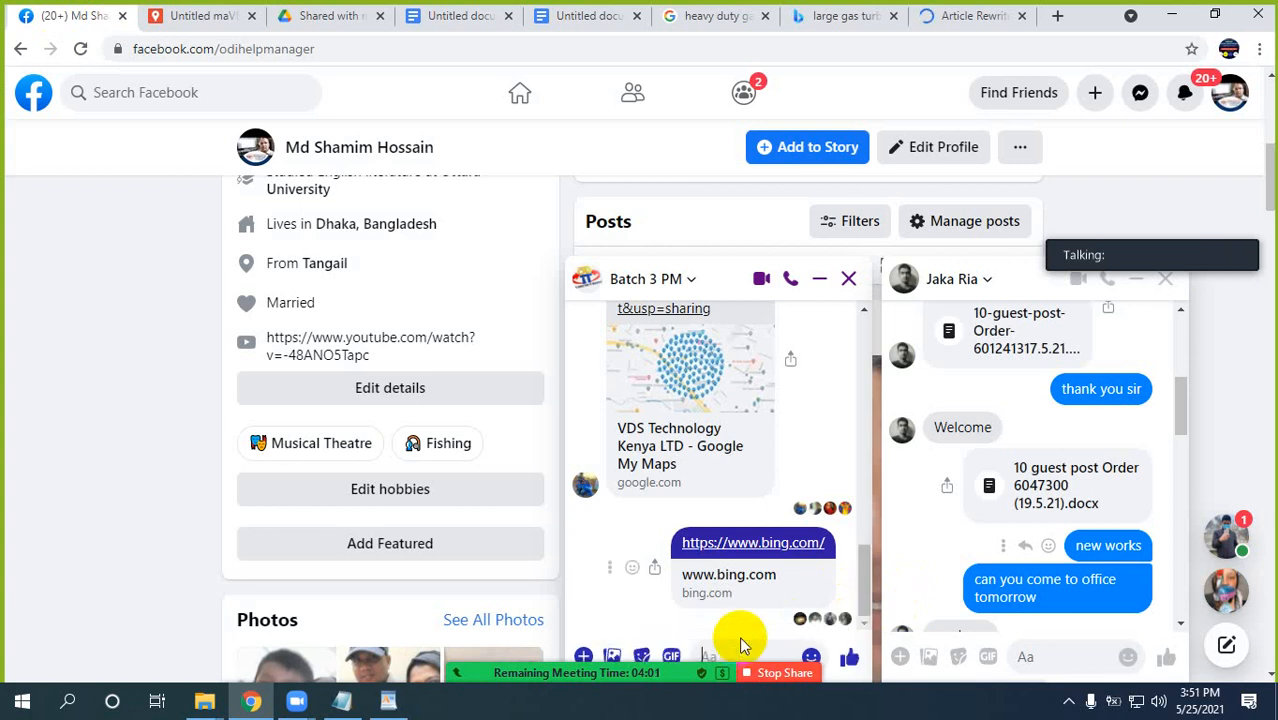
# Paste the full gas turbine document text into the Content To Rewrite box of Article Rewriter Tool.
pyautogui.click(972, 16)
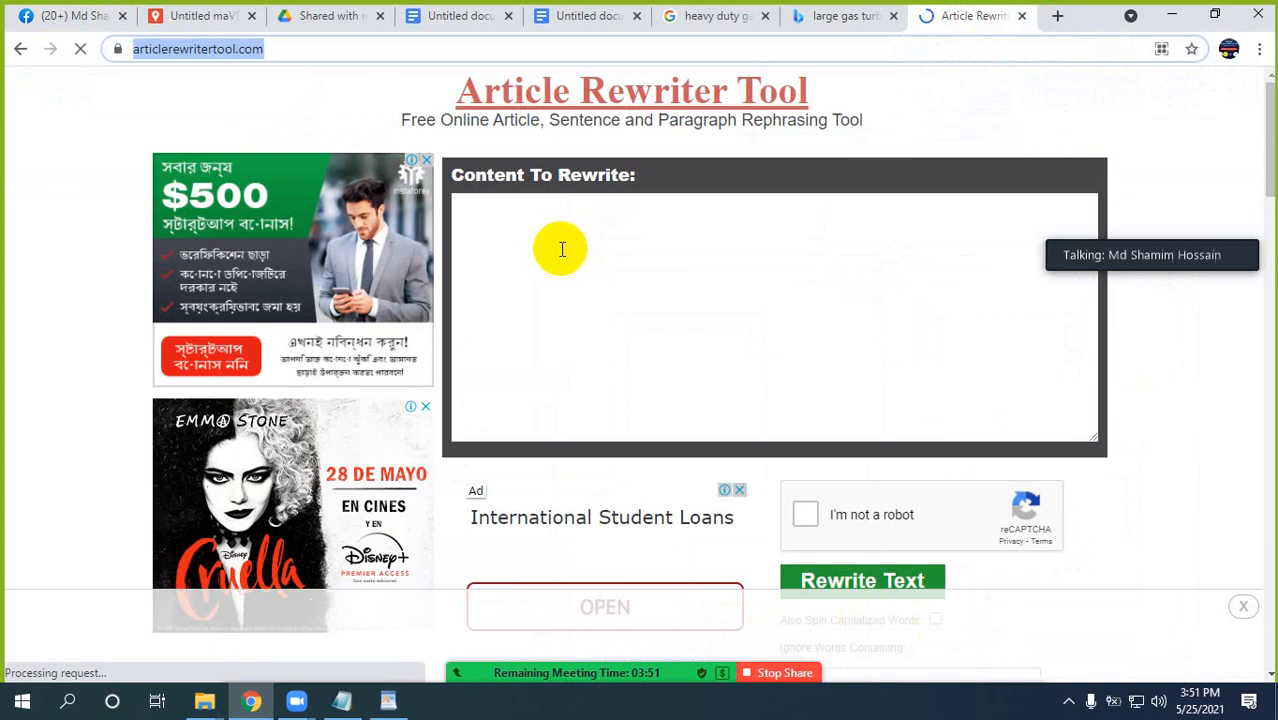
pyautogui.click(562, 249)
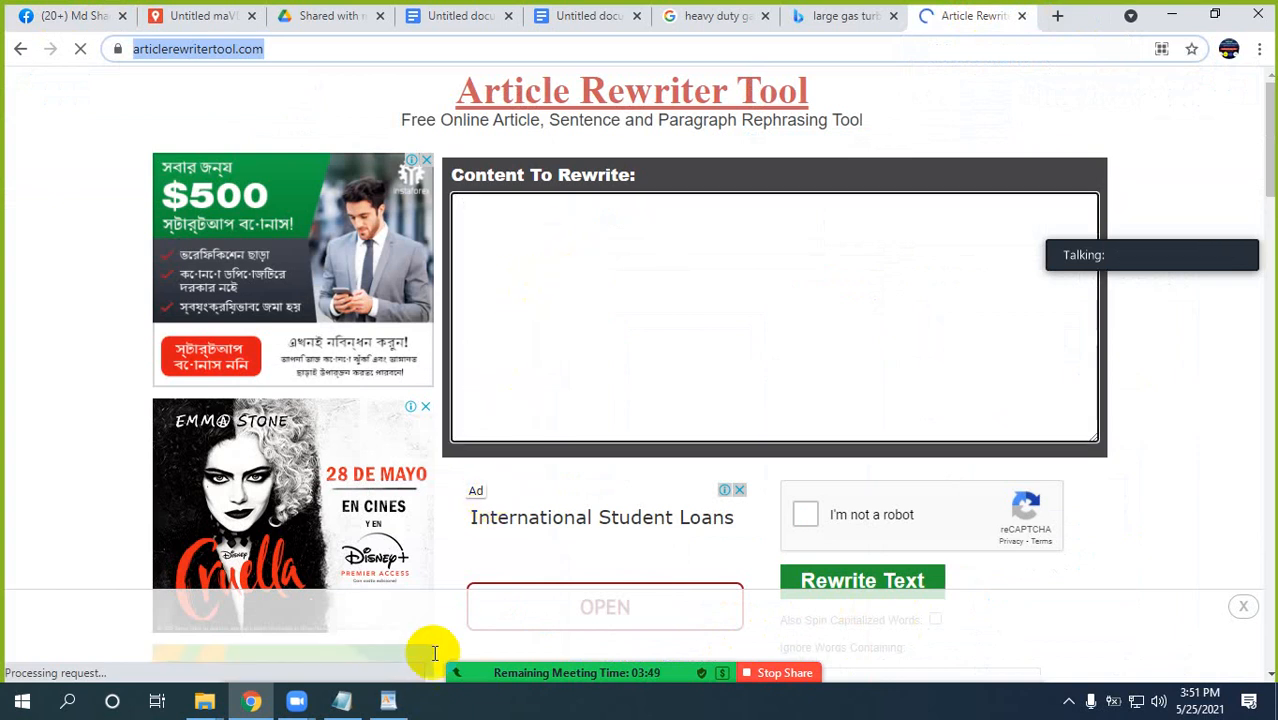
pyautogui.click(560, 14)
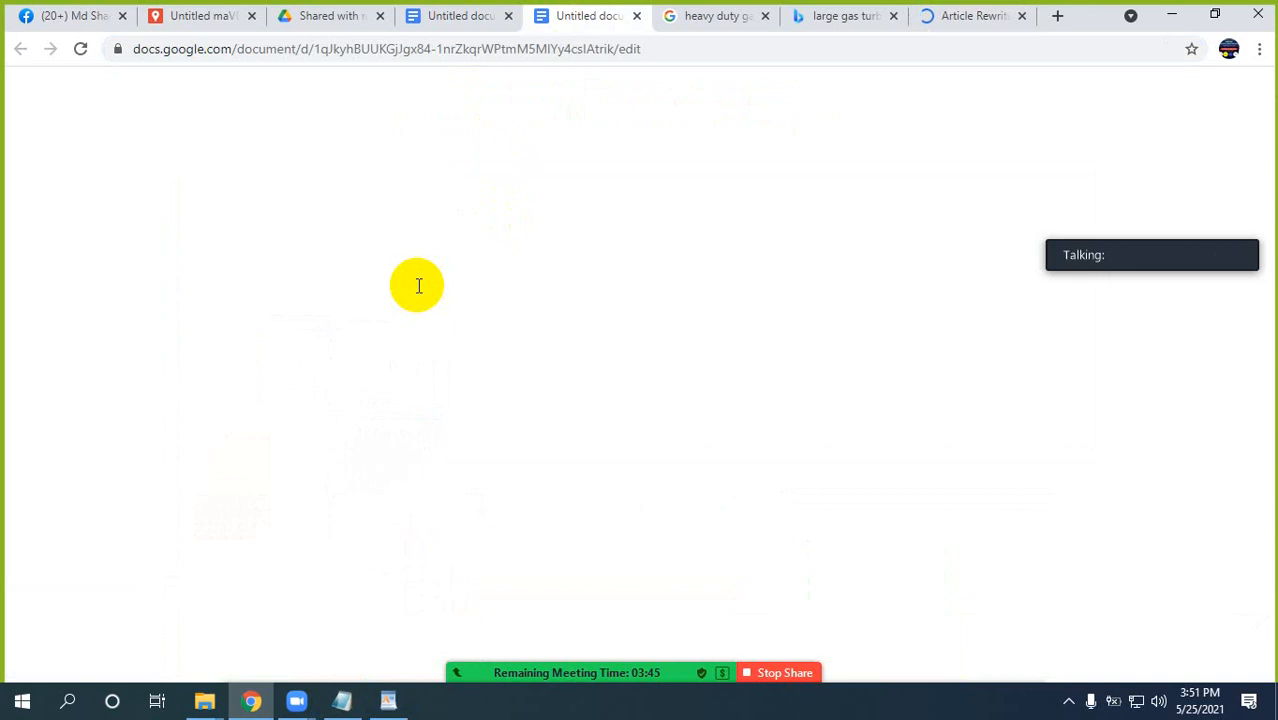
pyautogui.click(462, 18)
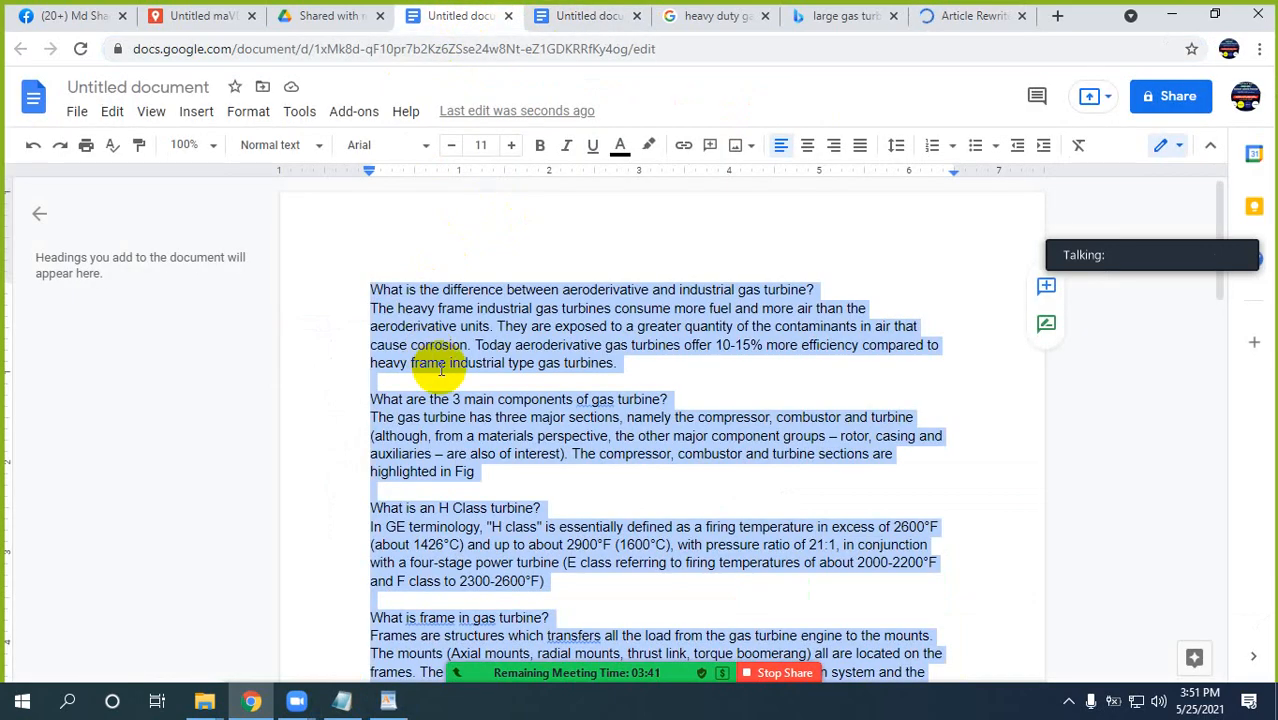
pyautogui.click(965, 15)
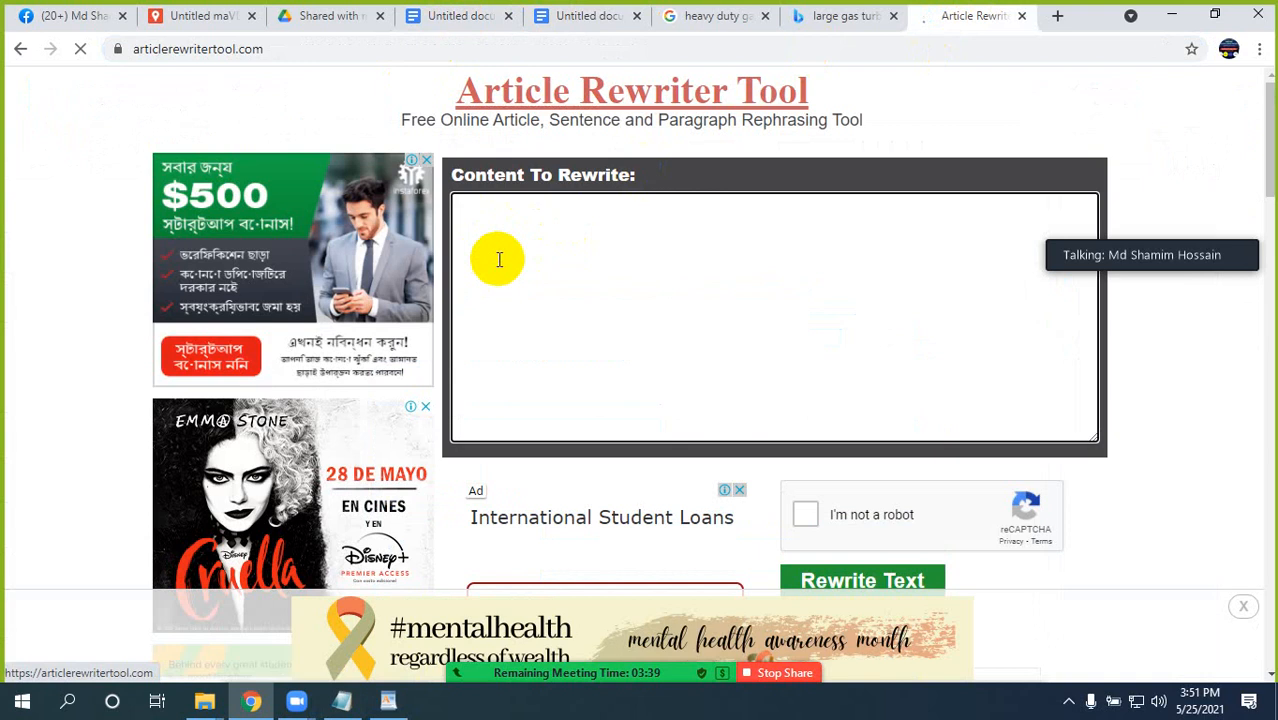
pyautogui.hotkey('ctrl', 'v')
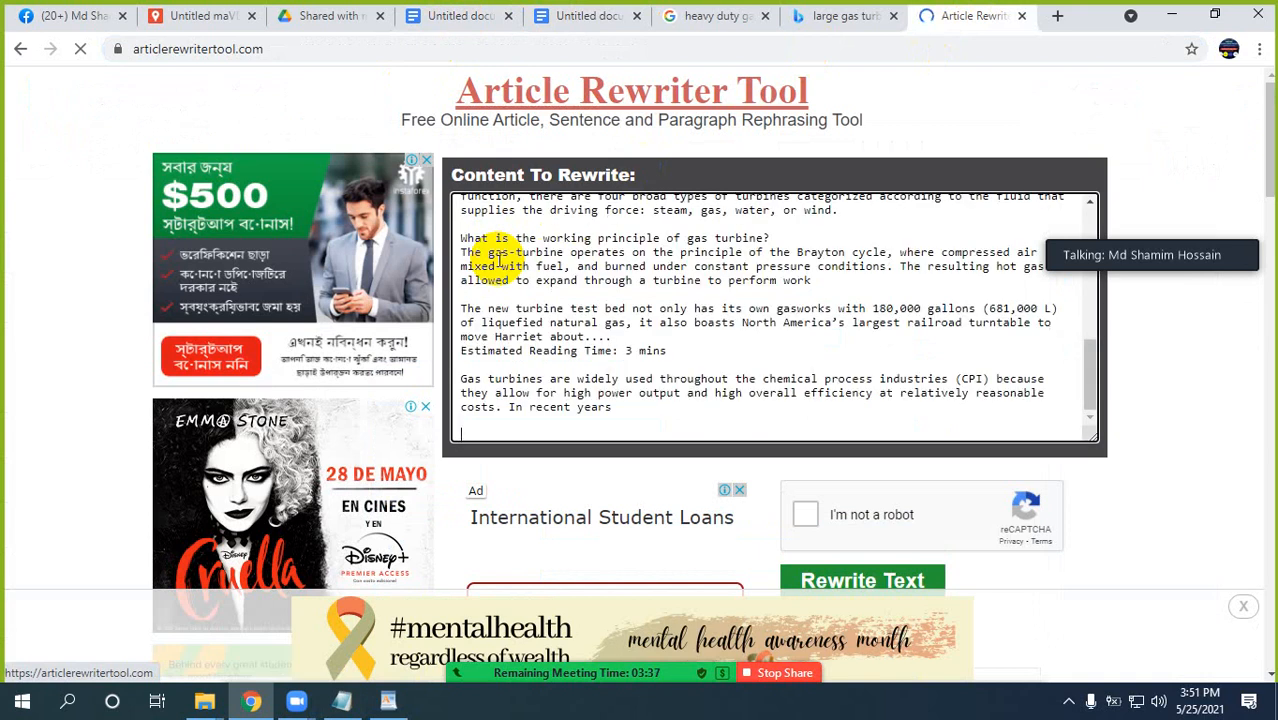
# Admit the waiting meeting participant, rewrite the pasted text and compare the result with the original document.
pyautogui.scroll(-2, 1170, 428)
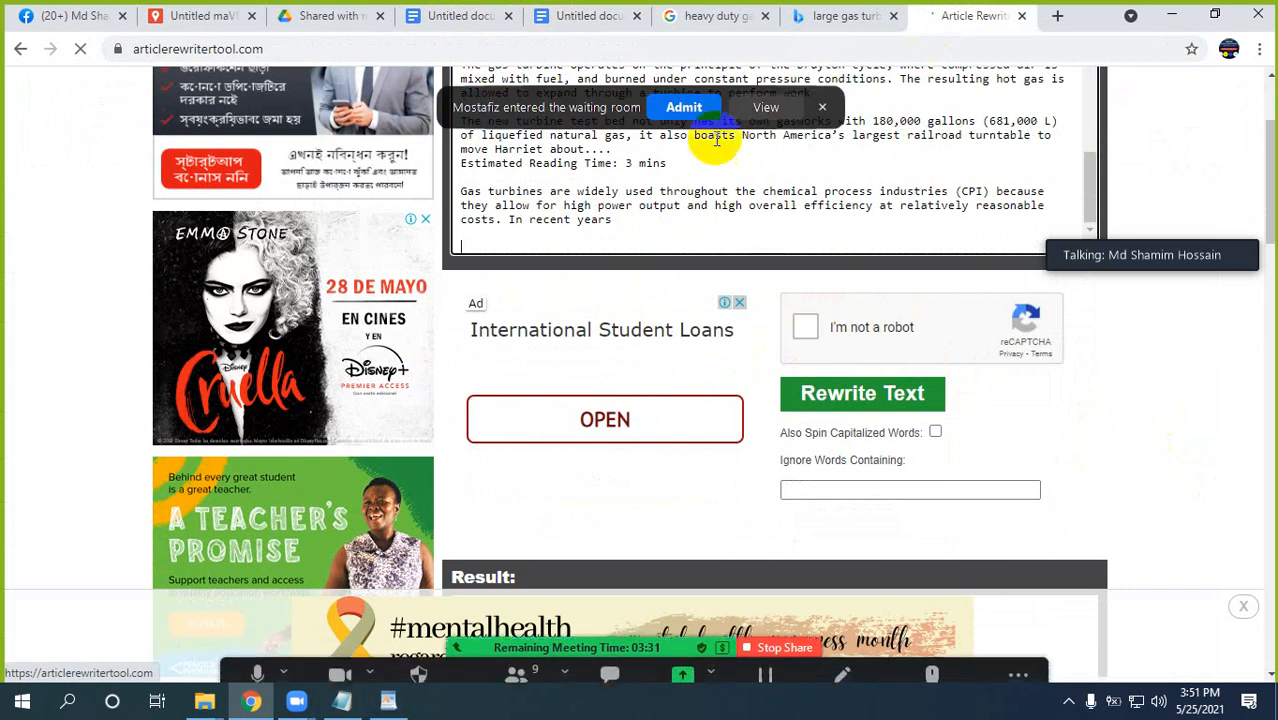
pyautogui.click(686, 107)
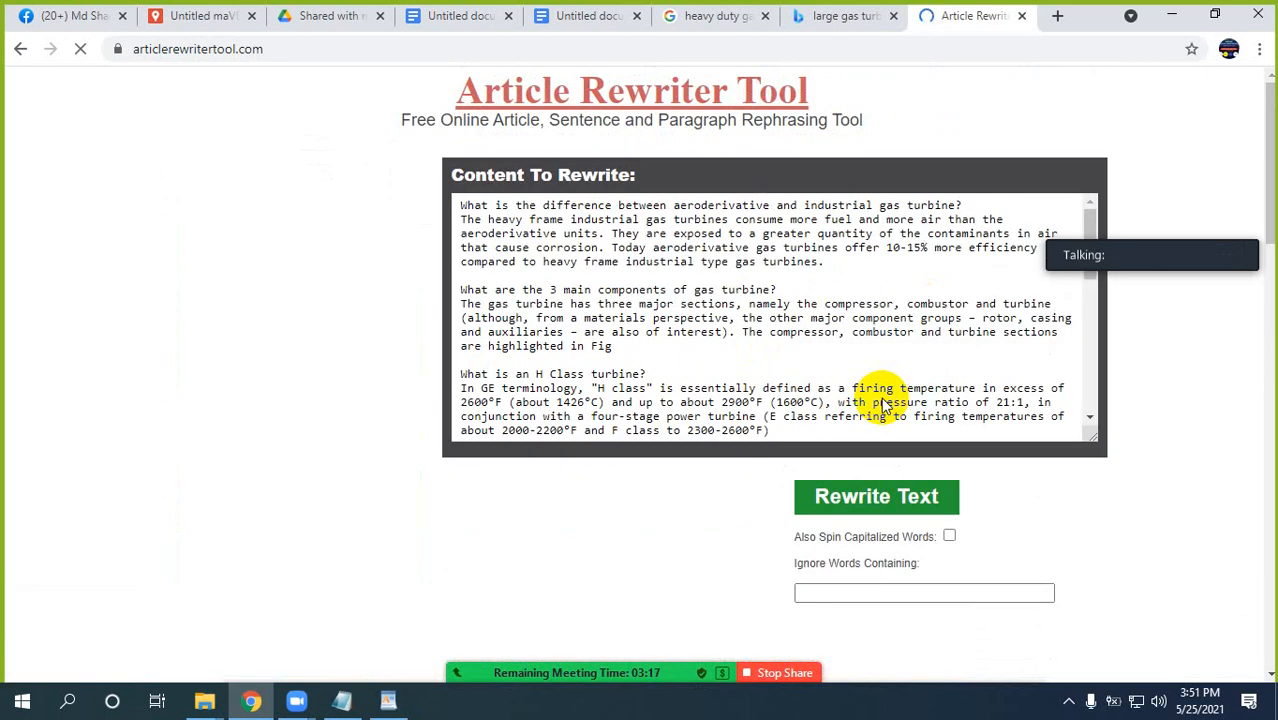
pyautogui.scroll(-5, 1134, 420)
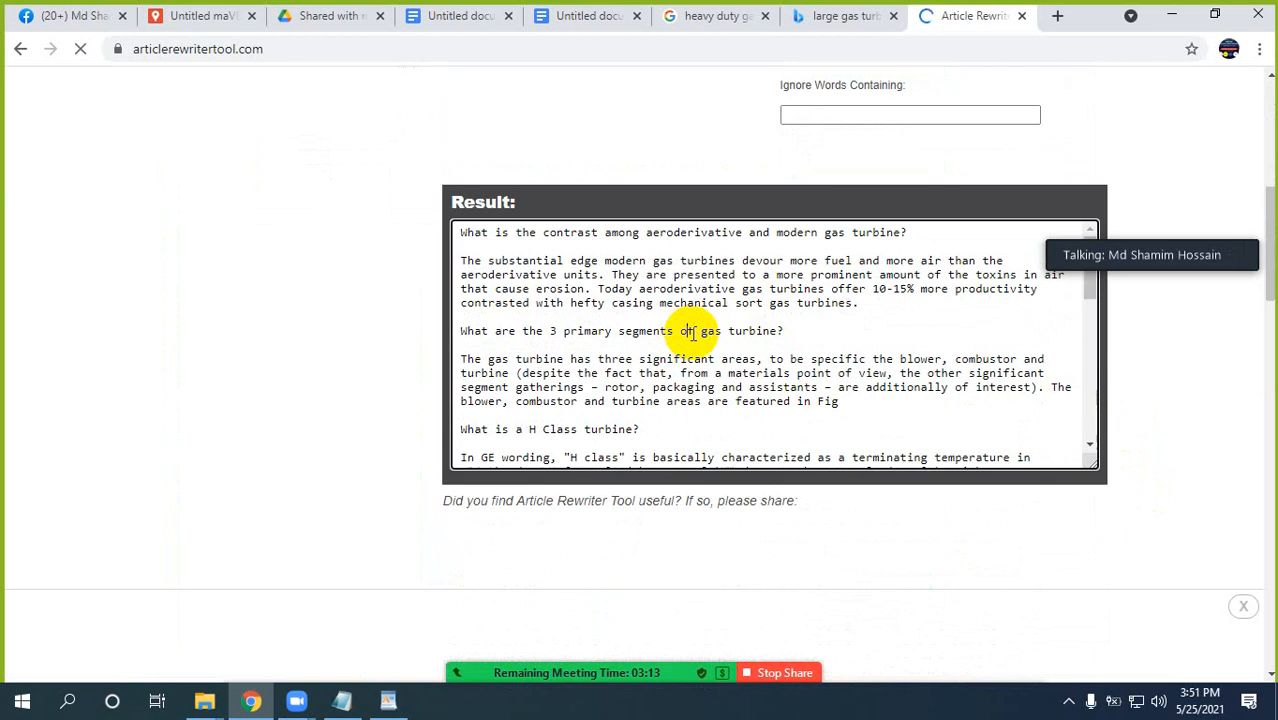
pyautogui.scroll(2, 686, 333)
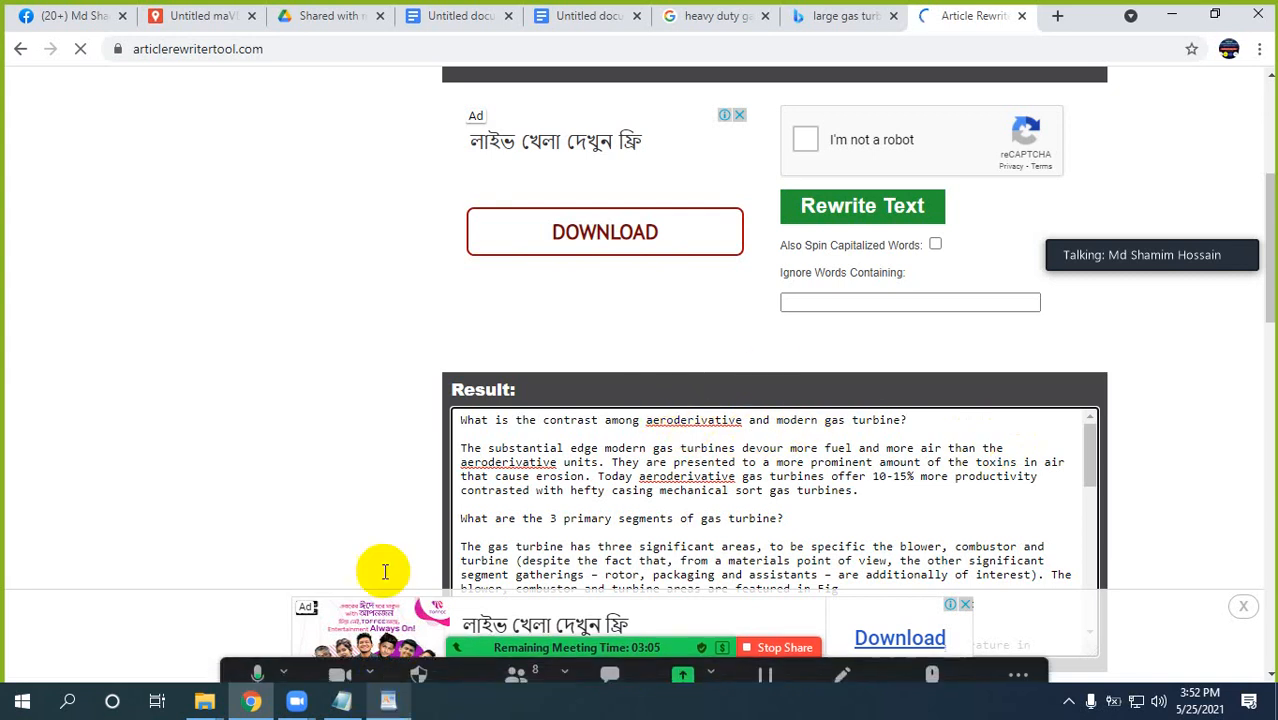
pyautogui.click(478, 19)
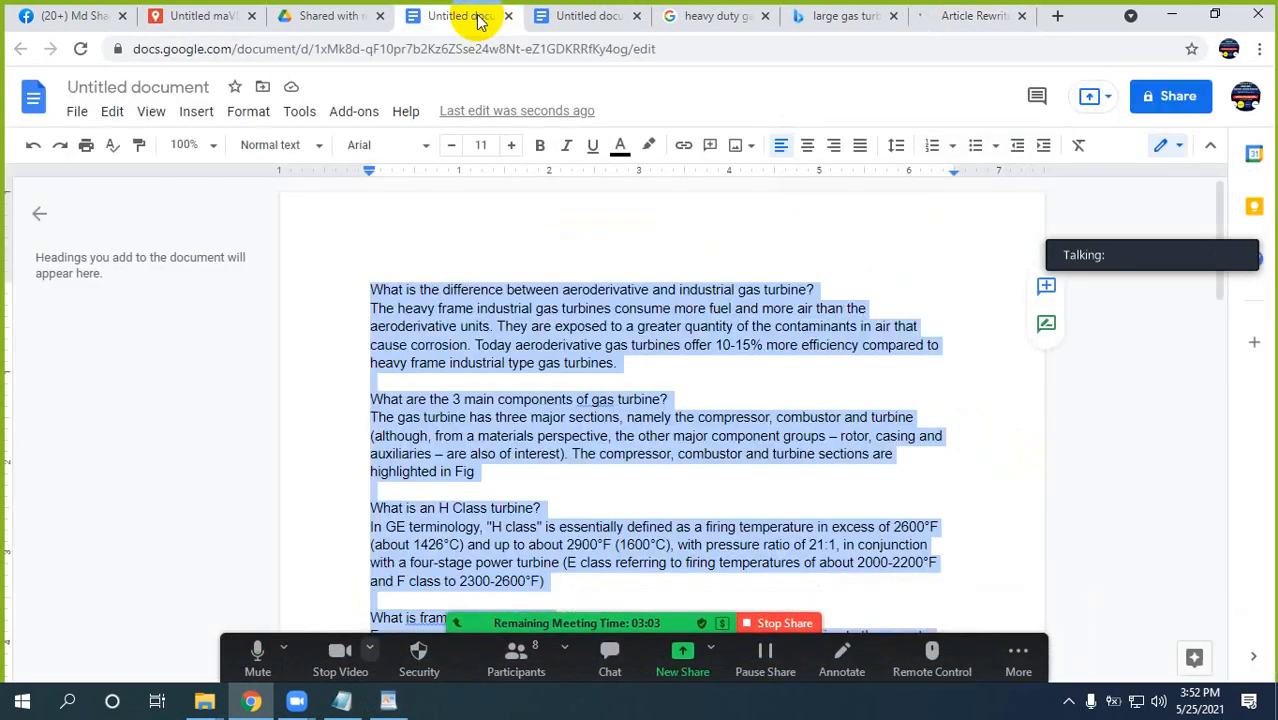
pyautogui.click(474, 308)
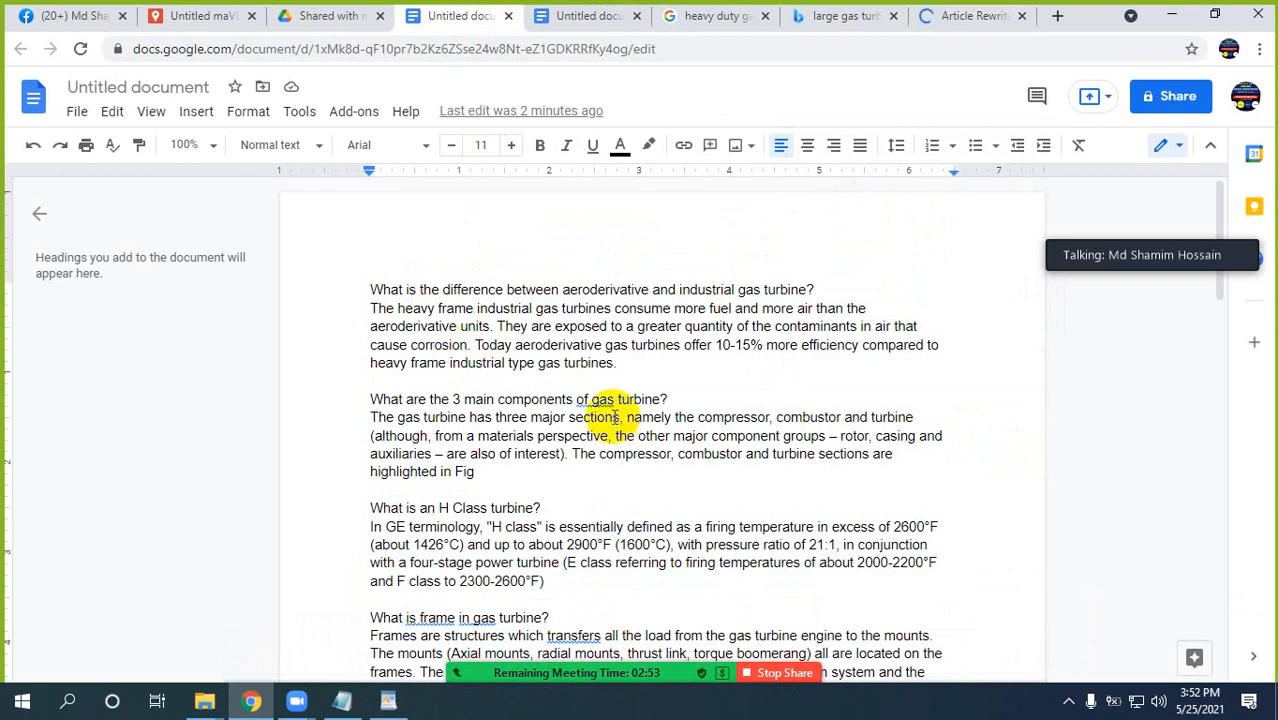
# Copy the entire rewritten result from Article Rewriter Tool.
pyautogui.click(960, 15)
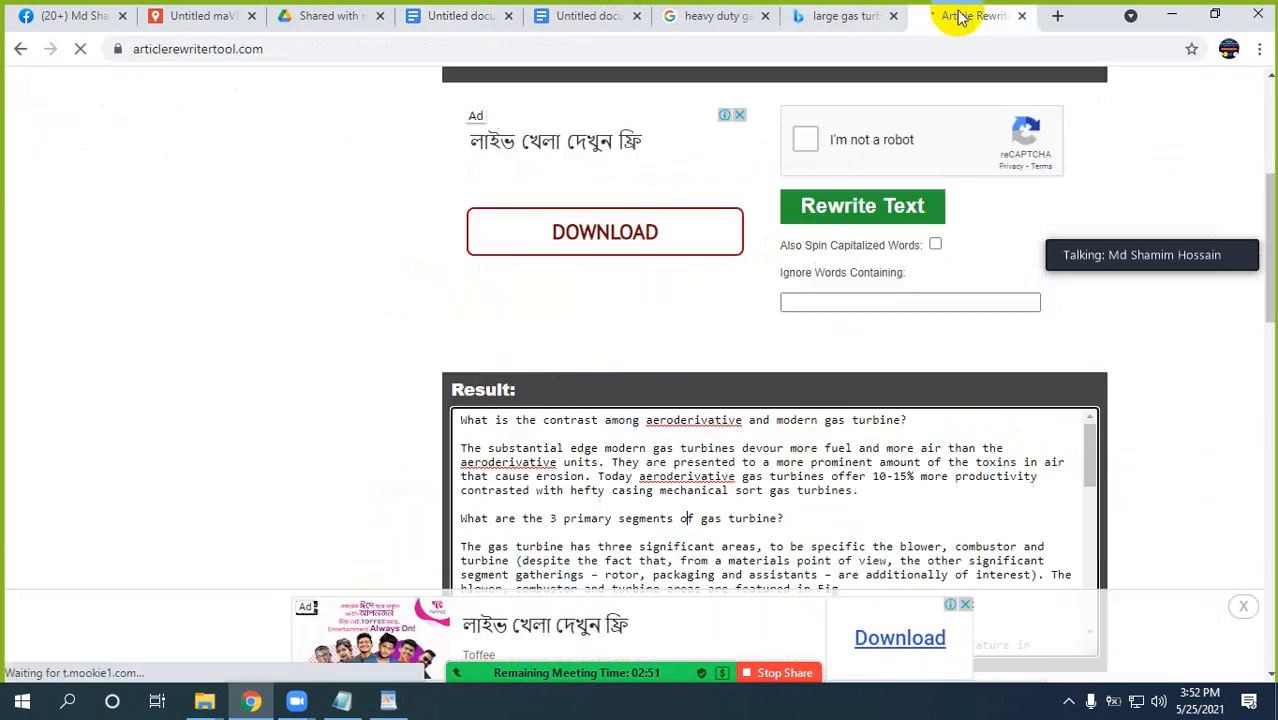
pyautogui.scroll(-8, 1138, 384)
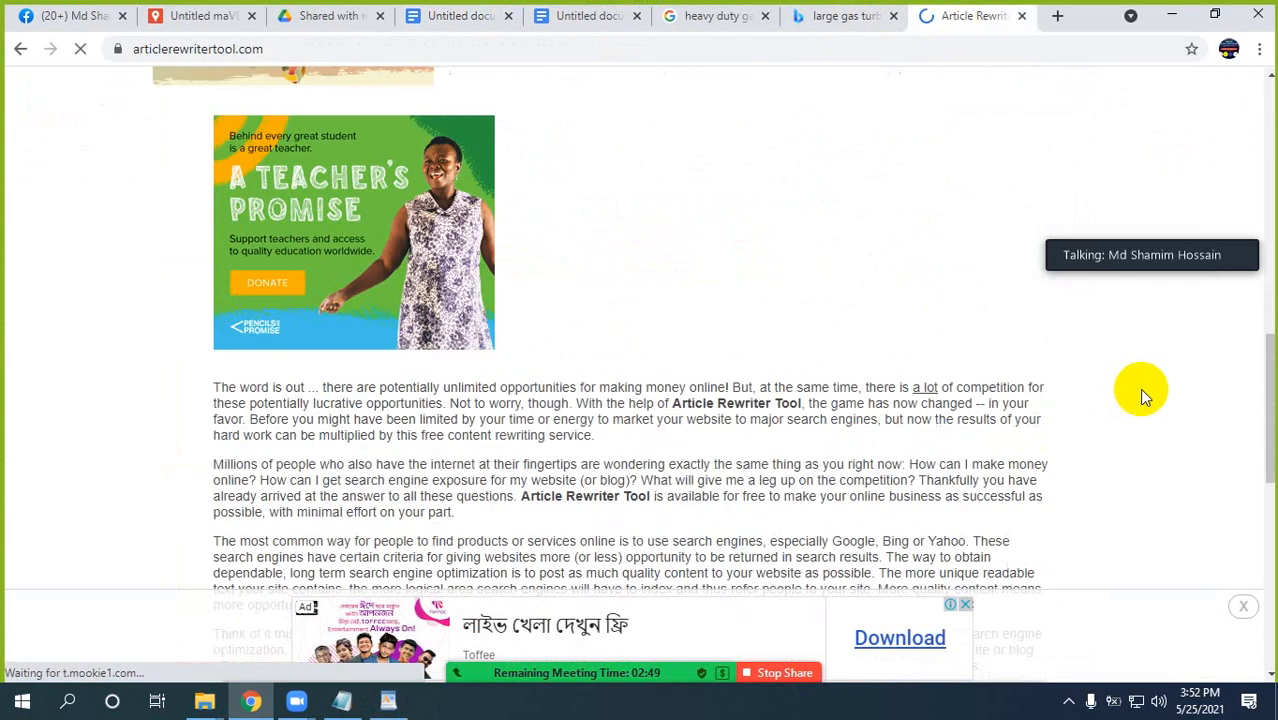
pyautogui.scroll(10, 1145, 395)
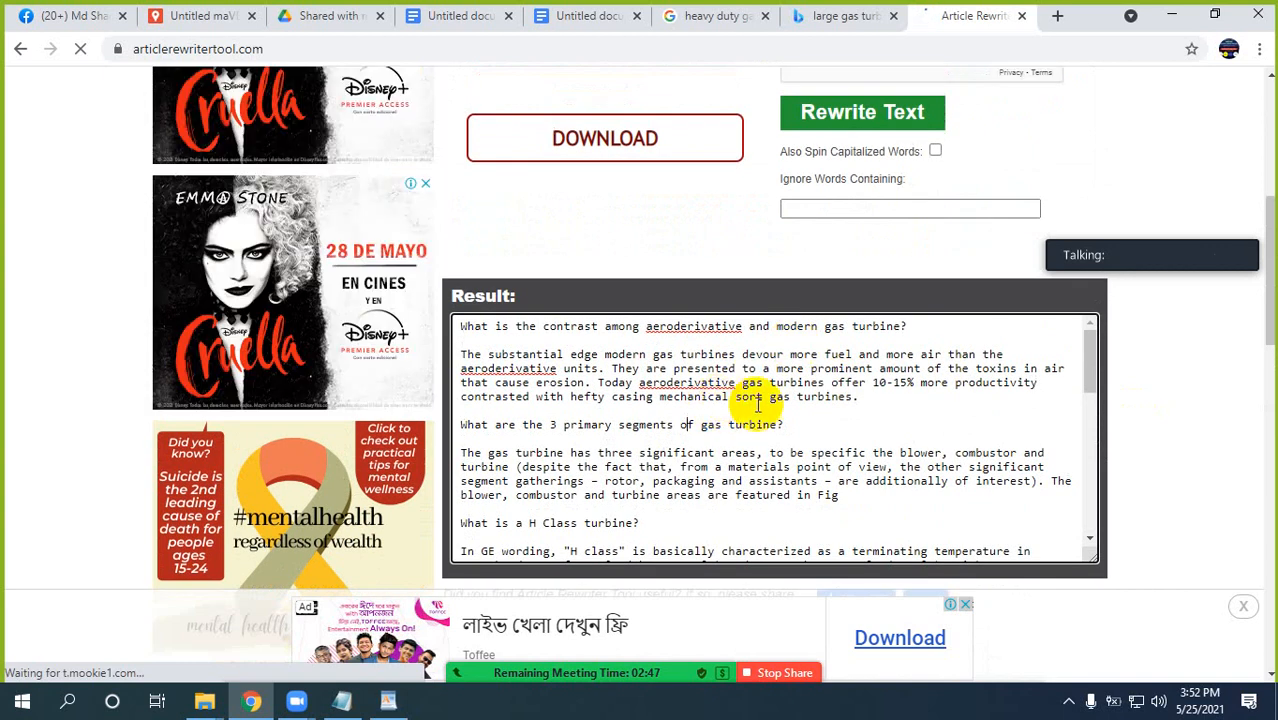
pyautogui.scroll(-3, 758, 410)
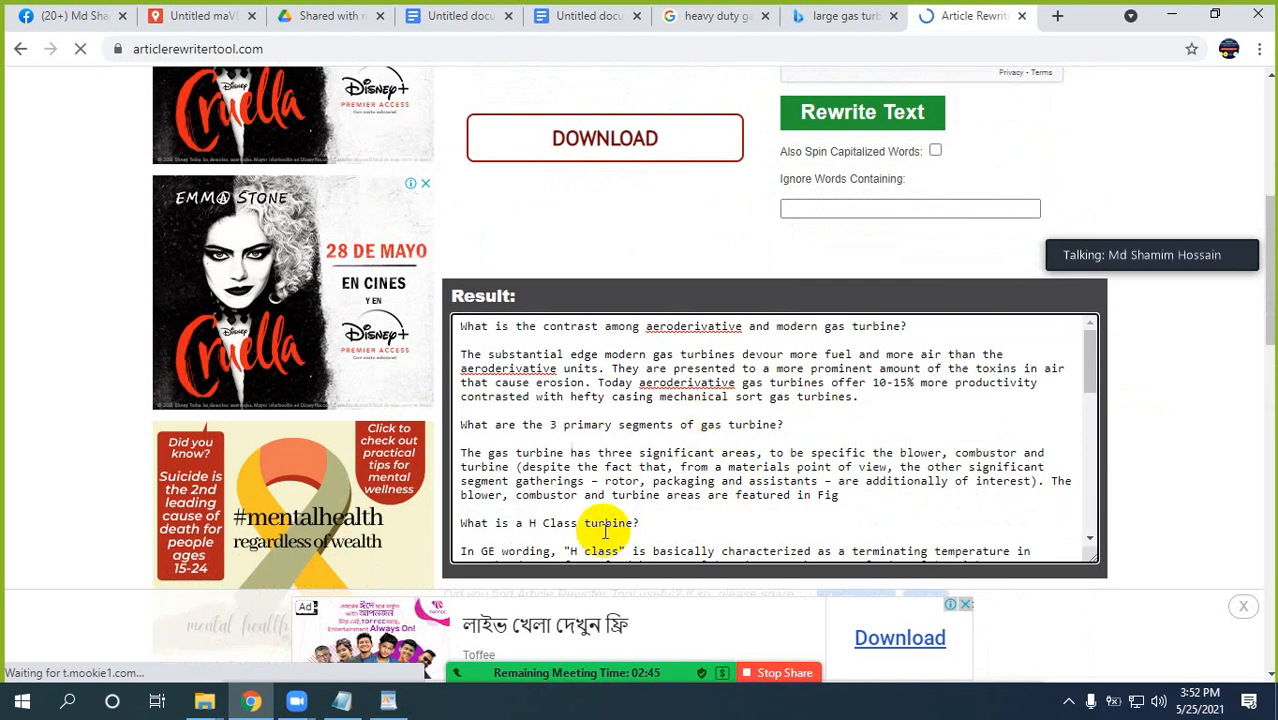
pyautogui.hotkey('ctrl', 'a')
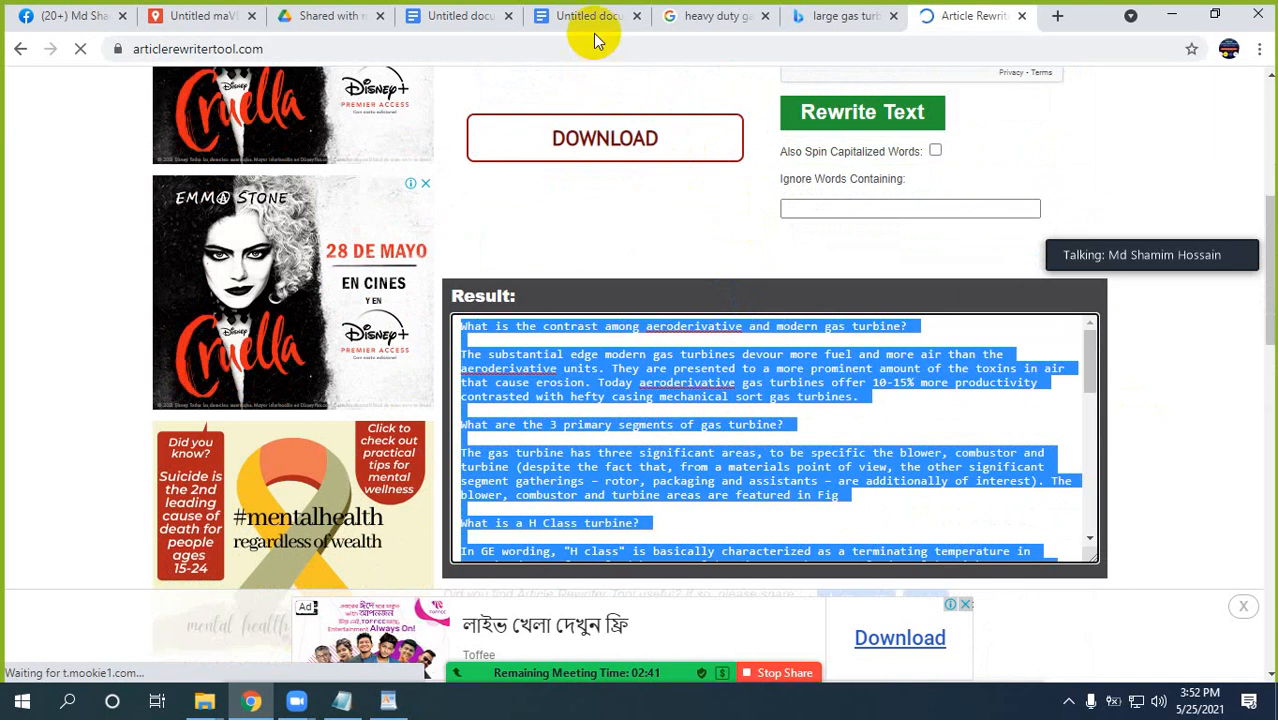
# Replace all text below the first question in the gas turbine document with the copied rewritten content.
pyautogui.click(455, 20)
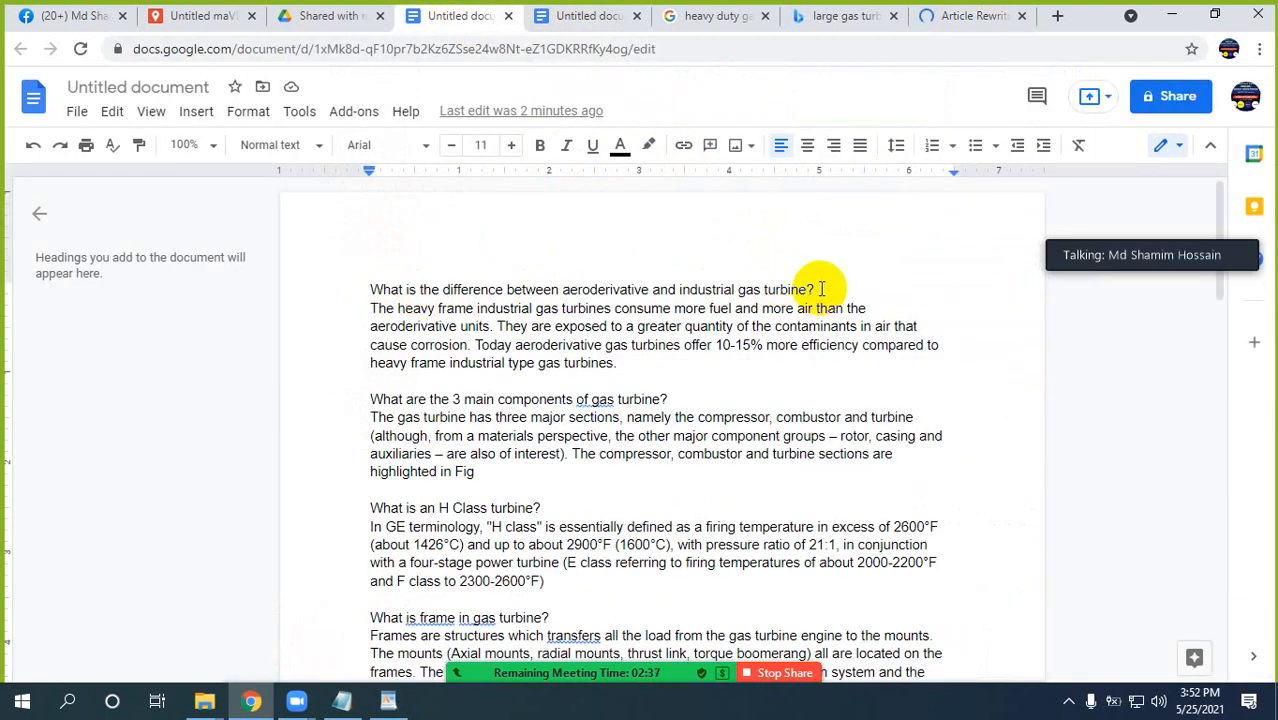
pyautogui.moveTo(820, 288); pyautogui.dragTo(970, 660)
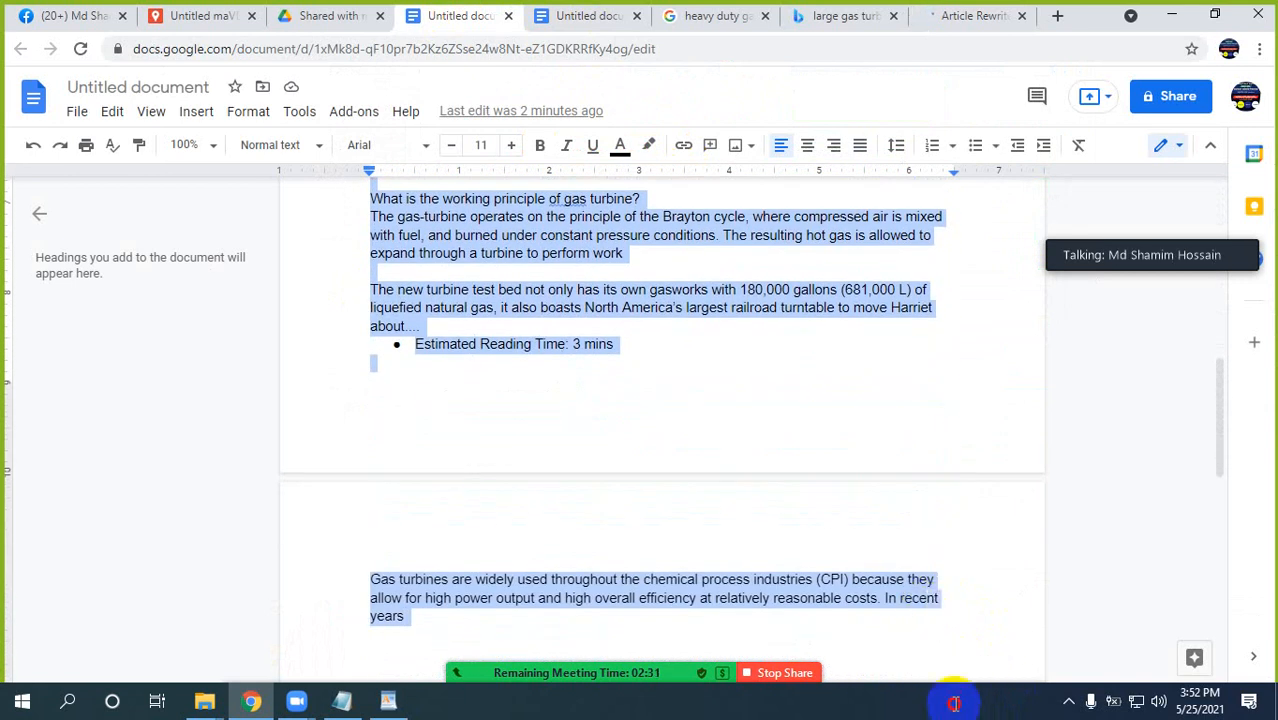
pyautogui.press('BackSpace')
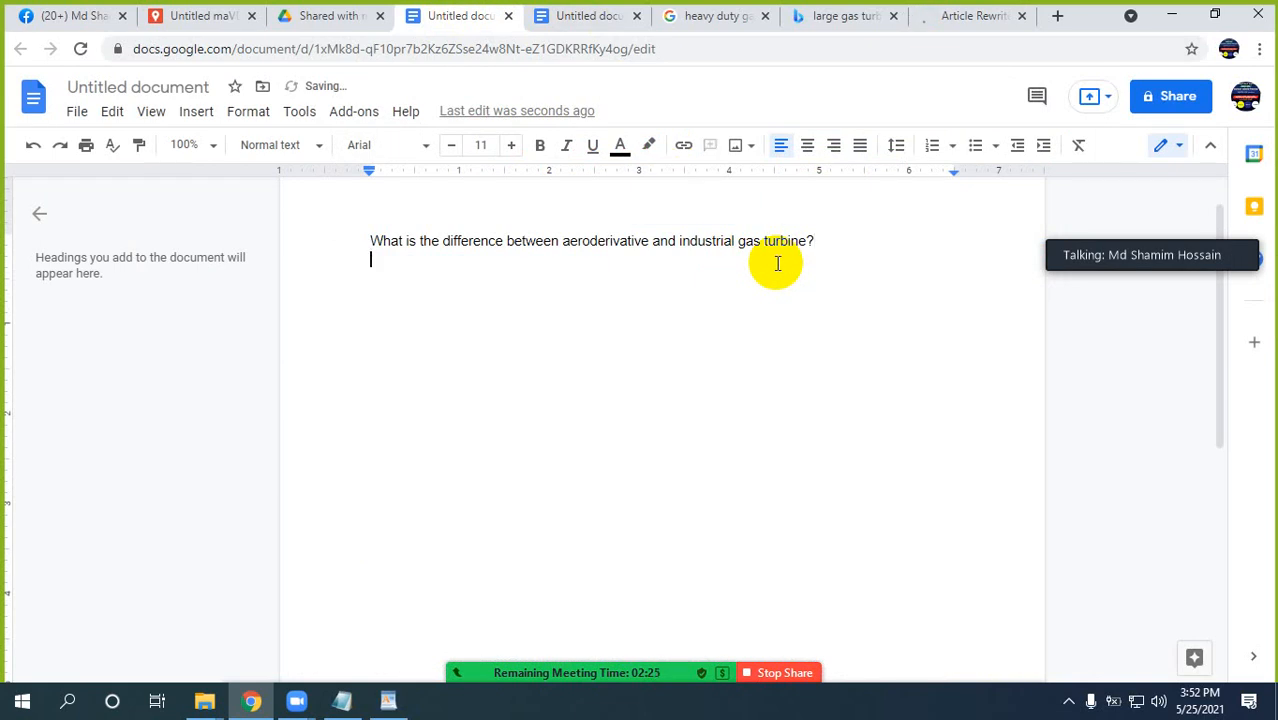
pyautogui.hotkey('ctrl', 'v')
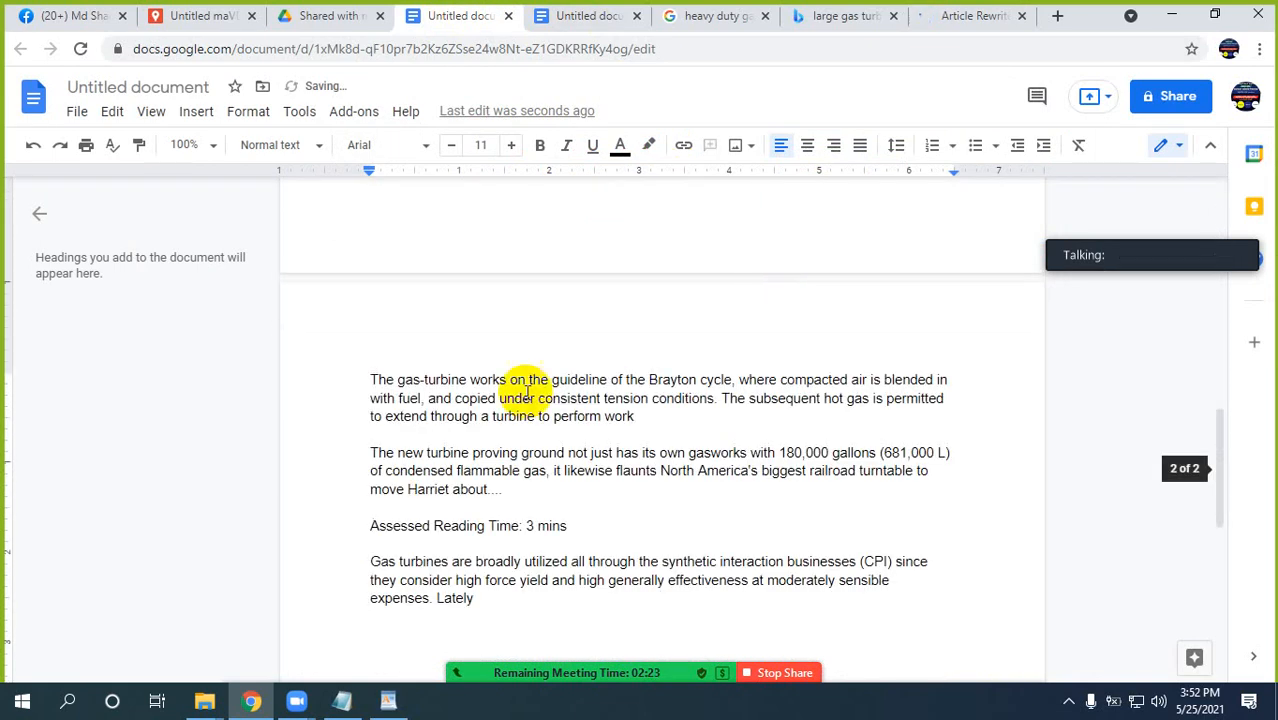
# Delete the duplicate heading "What is the contrast among aeroderivative and modern gas turbine?" below the original question.
pyautogui.scroll(15, 524, 395)
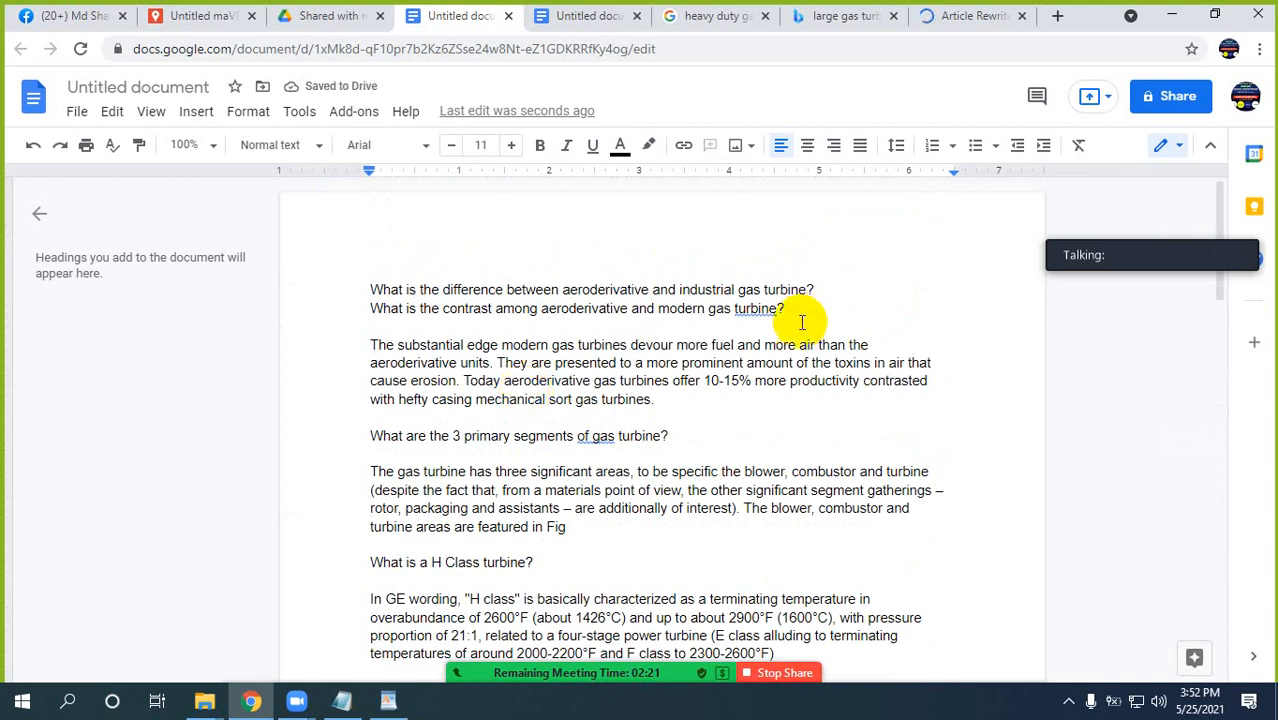
pyautogui.click(784, 310)
pyautogui.moveTo(784, 310); pyautogui.dragTo(370, 307)
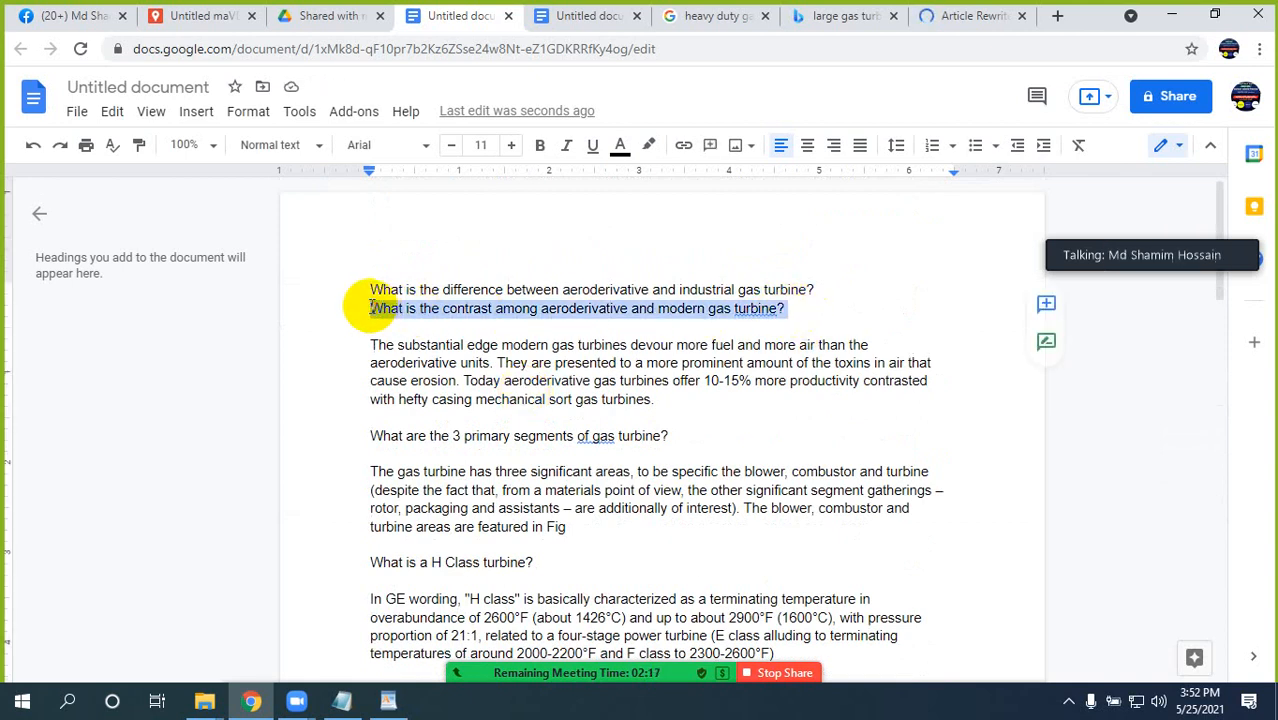
pyautogui.press('BackSpace')
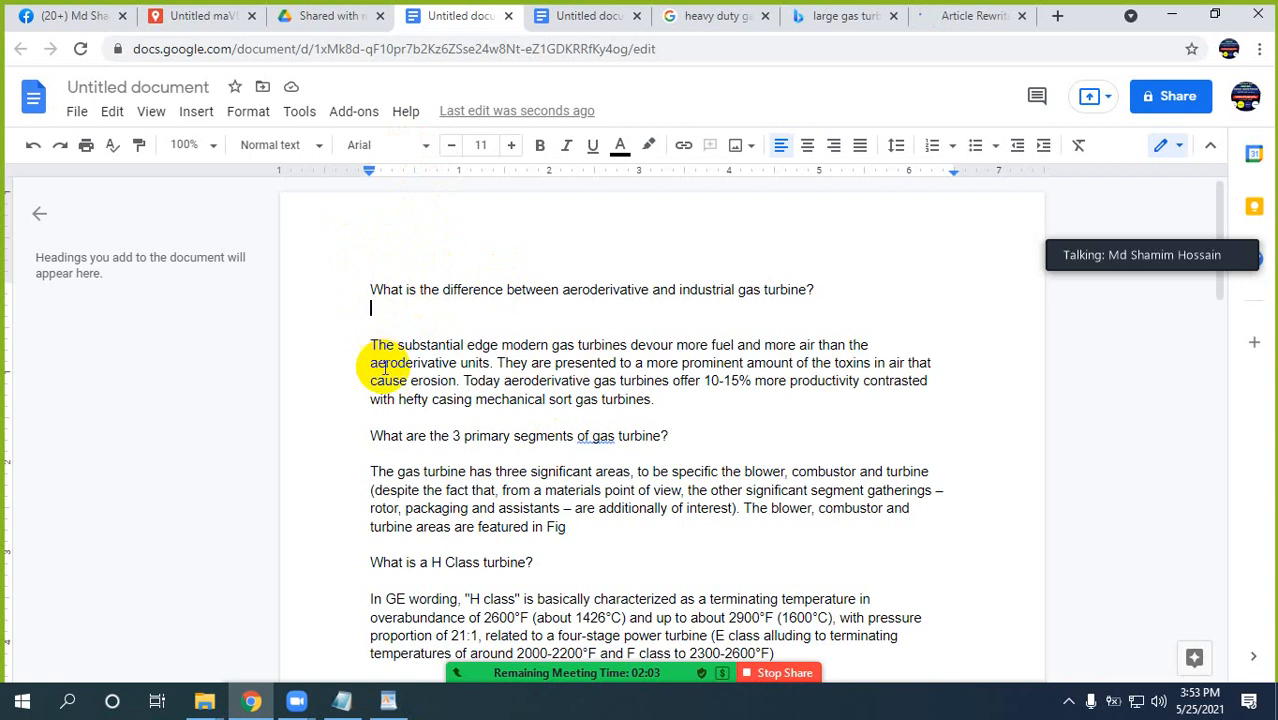
# Review the source text and rewritten result in Article Rewriter Tool, and check the shared link in the group chat.
pyautogui.click(948, 15)
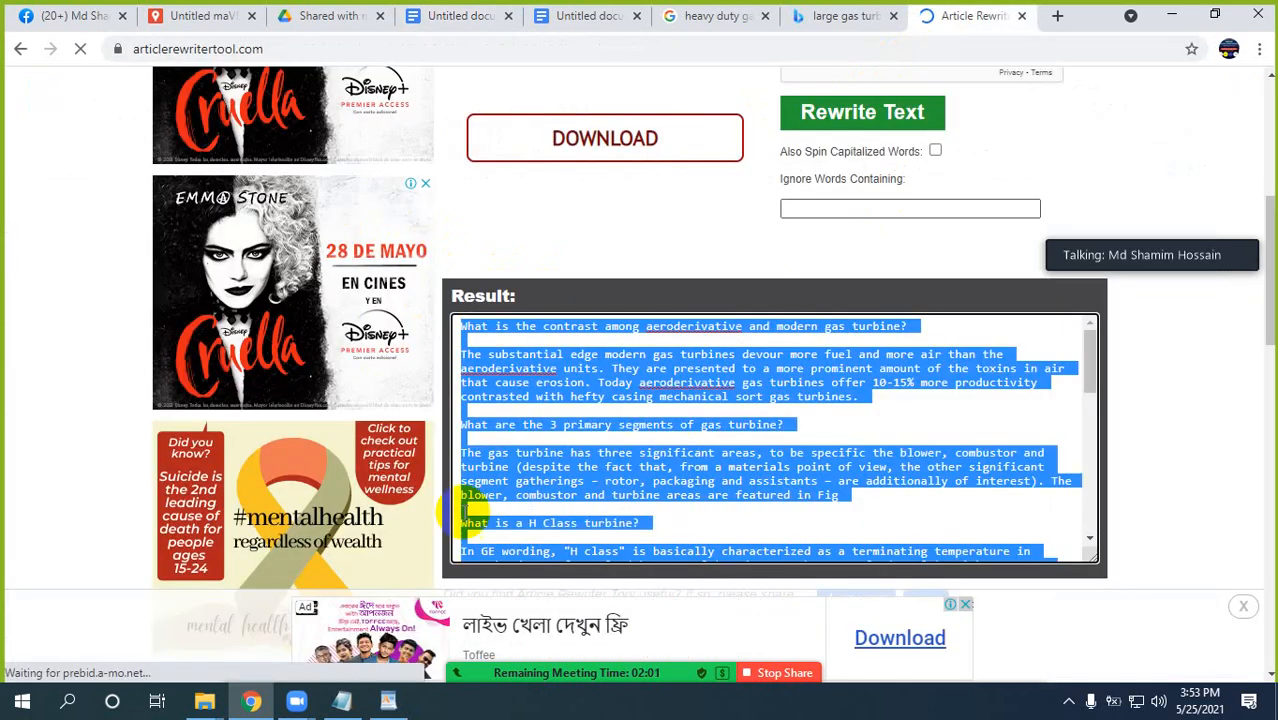
pyautogui.scroll(4, 622, 368)
pyautogui.click(598, 196)
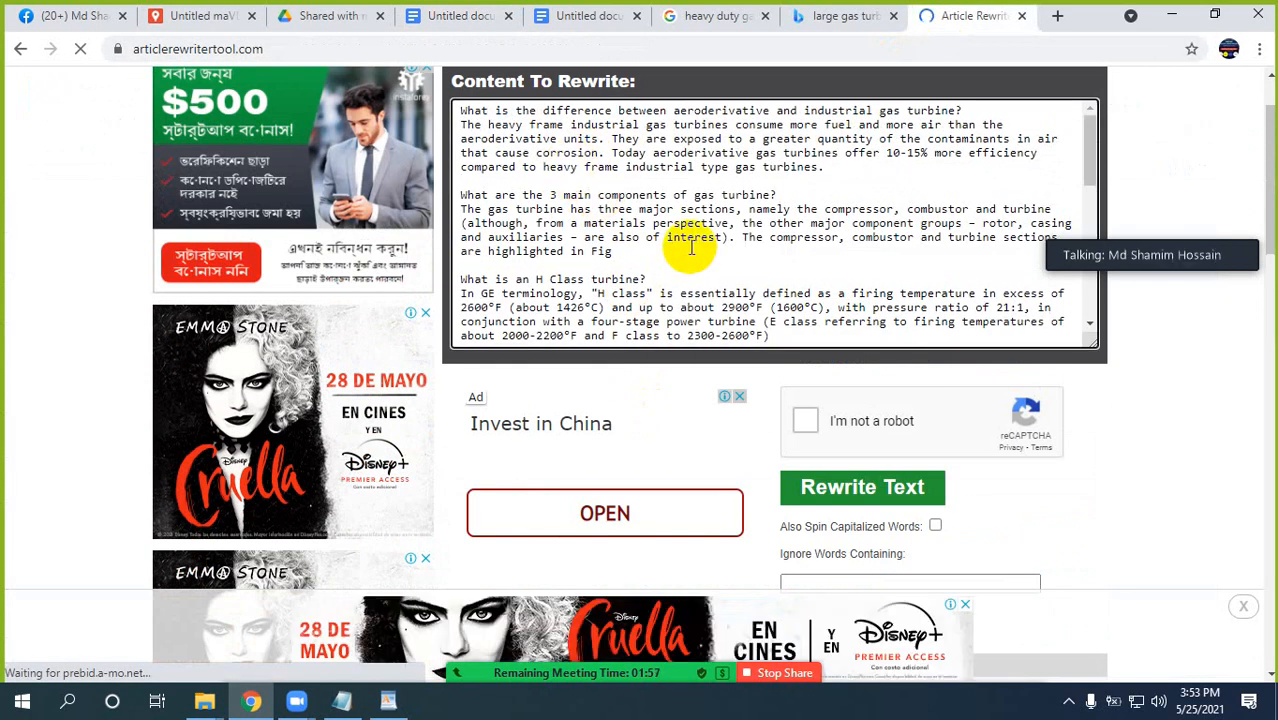
pyautogui.scroll(-3, 690, 247)
pyautogui.scroll(-2, 785, 348)
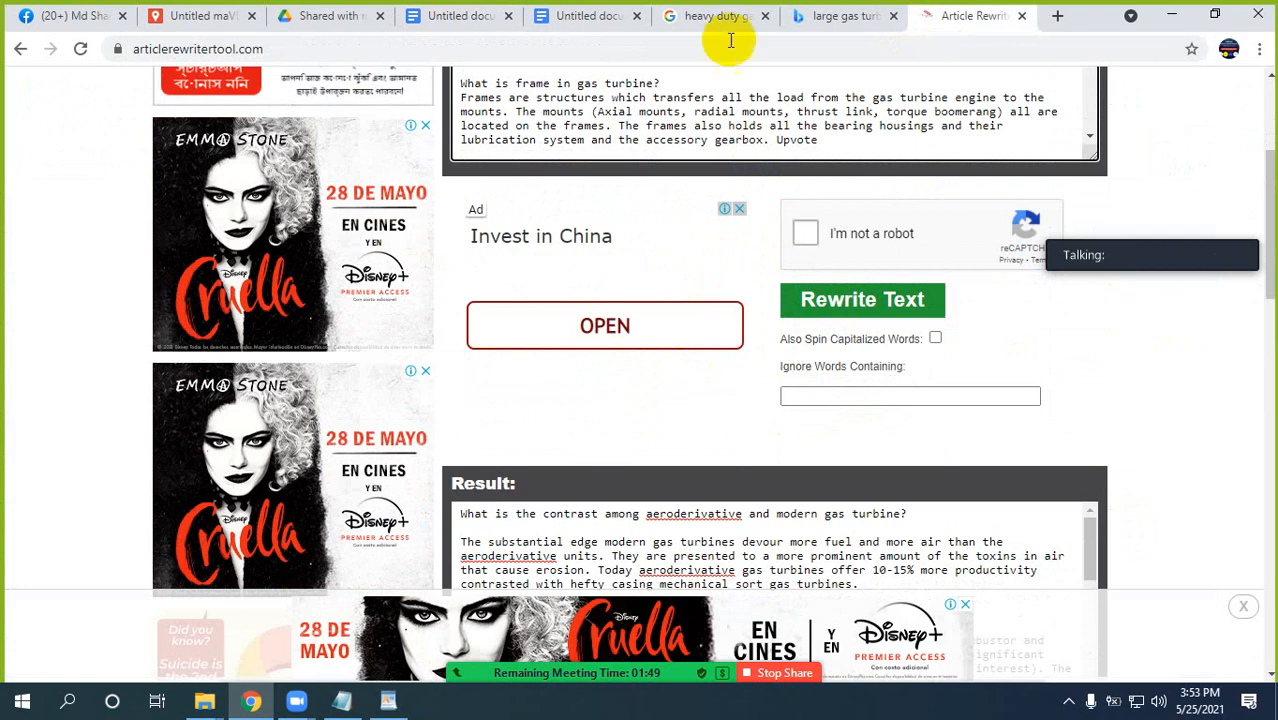
pyautogui.click(42, 15)
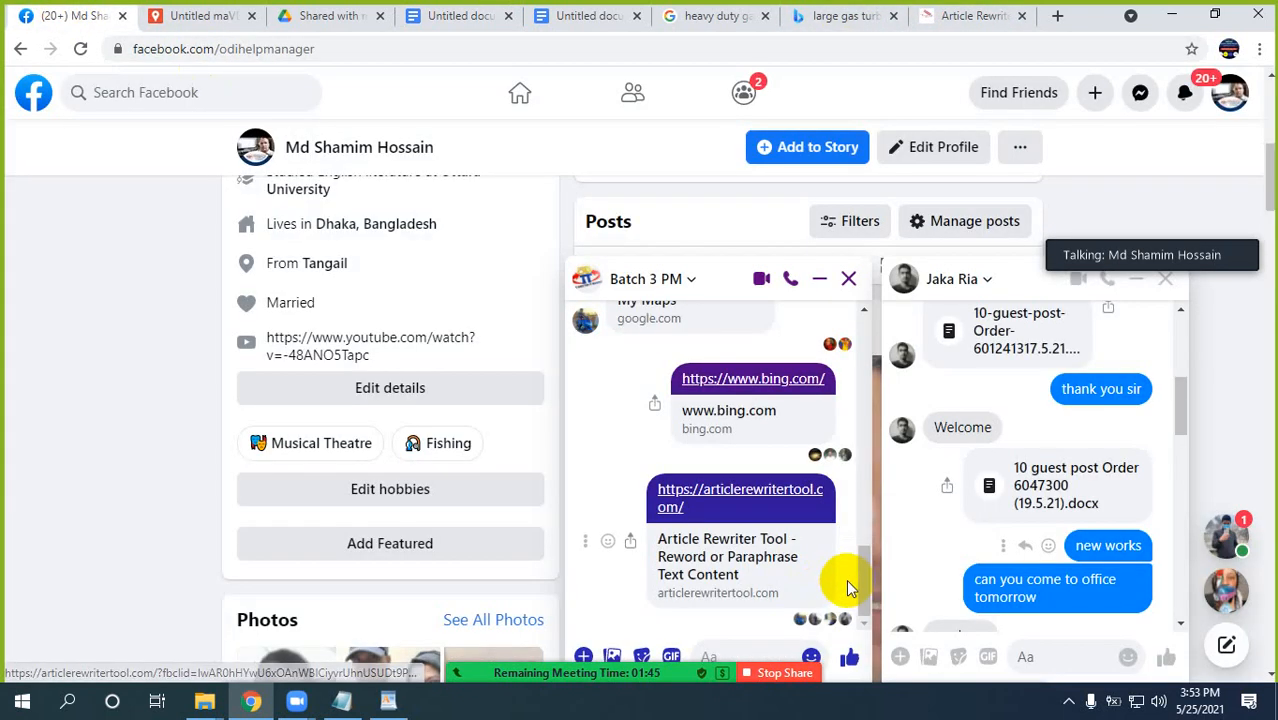
pyautogui.click(960, 17)
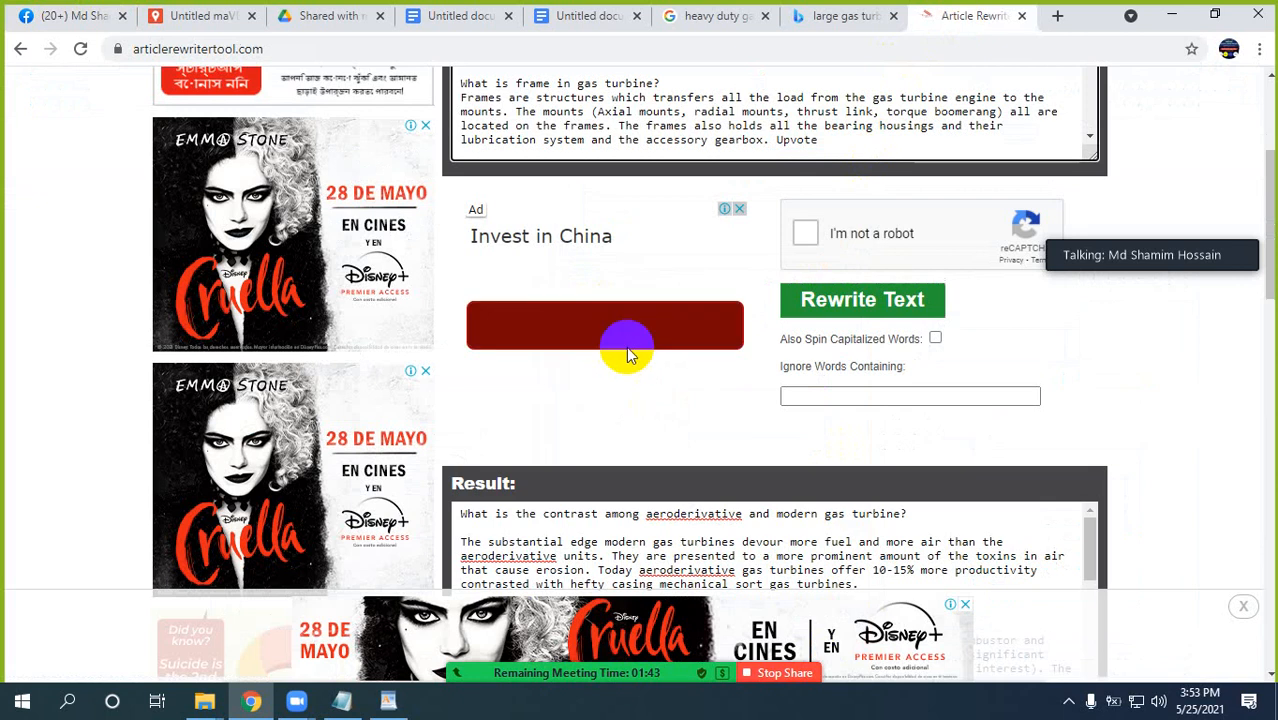
pyautogui.scroll(2, 628, 348)
# Copy the entire rewritten article from the gas turbine document.
pyautogui.click(456, 18)
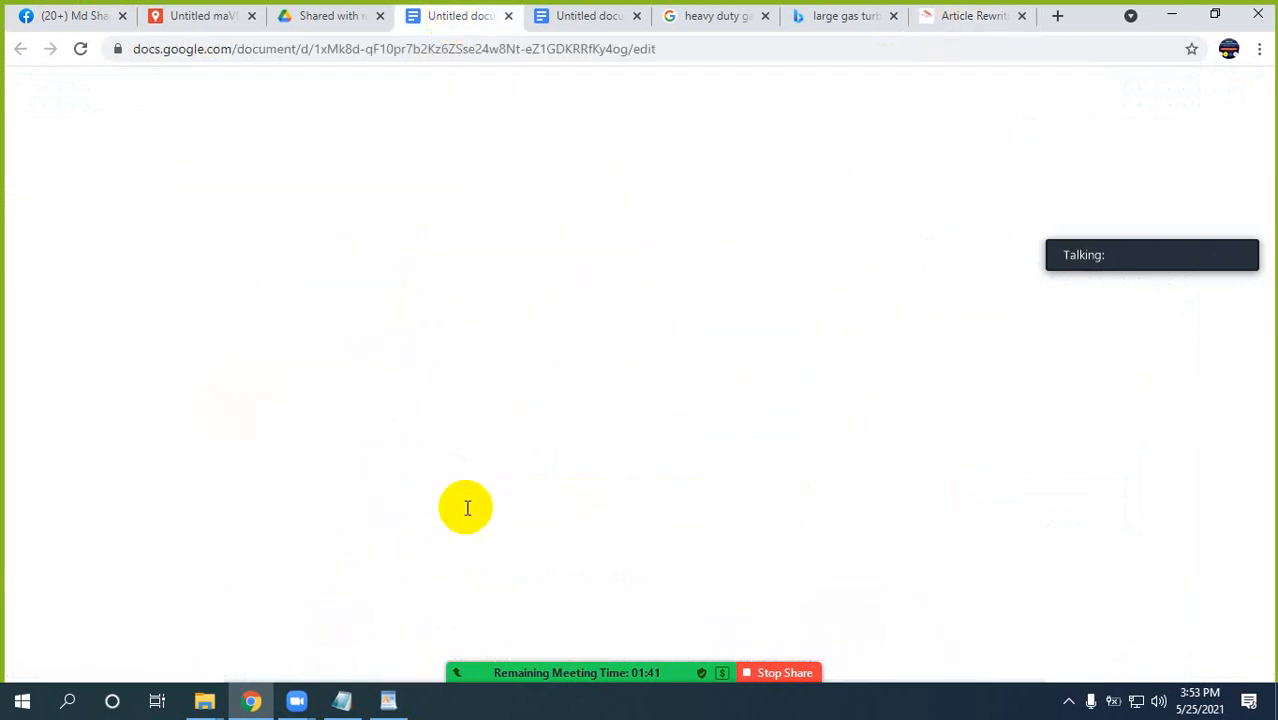
pyautogui.click(516, 416)
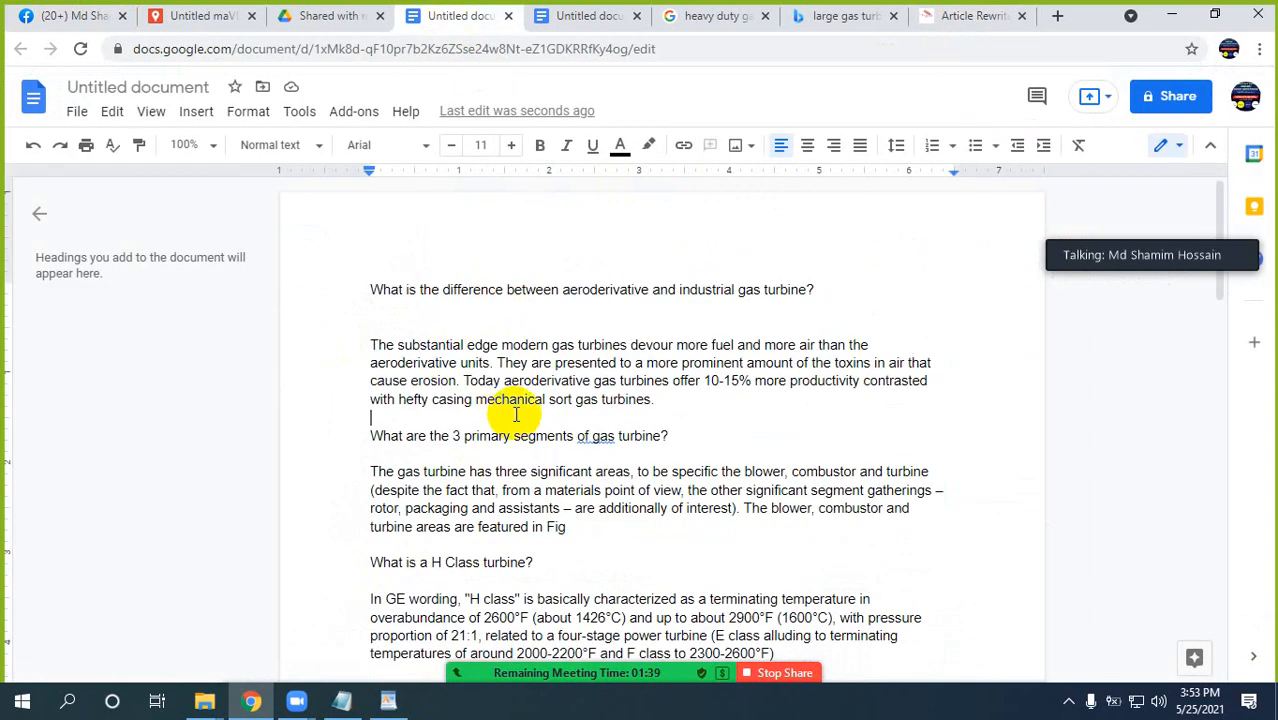
pyautogui.hotkey('ctrl', 'a')
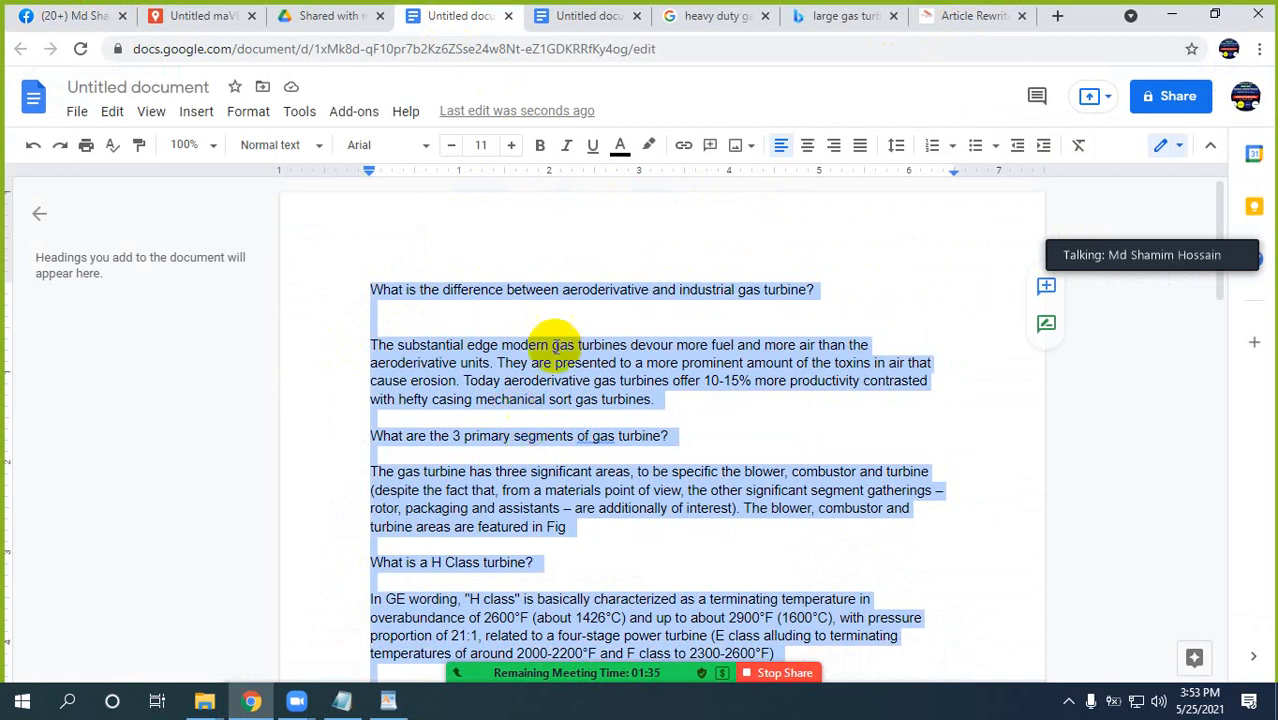
# Replace the source content in Article Rewriter Tool with the copied gas turbine article.
pyautogui.click(970, 15)
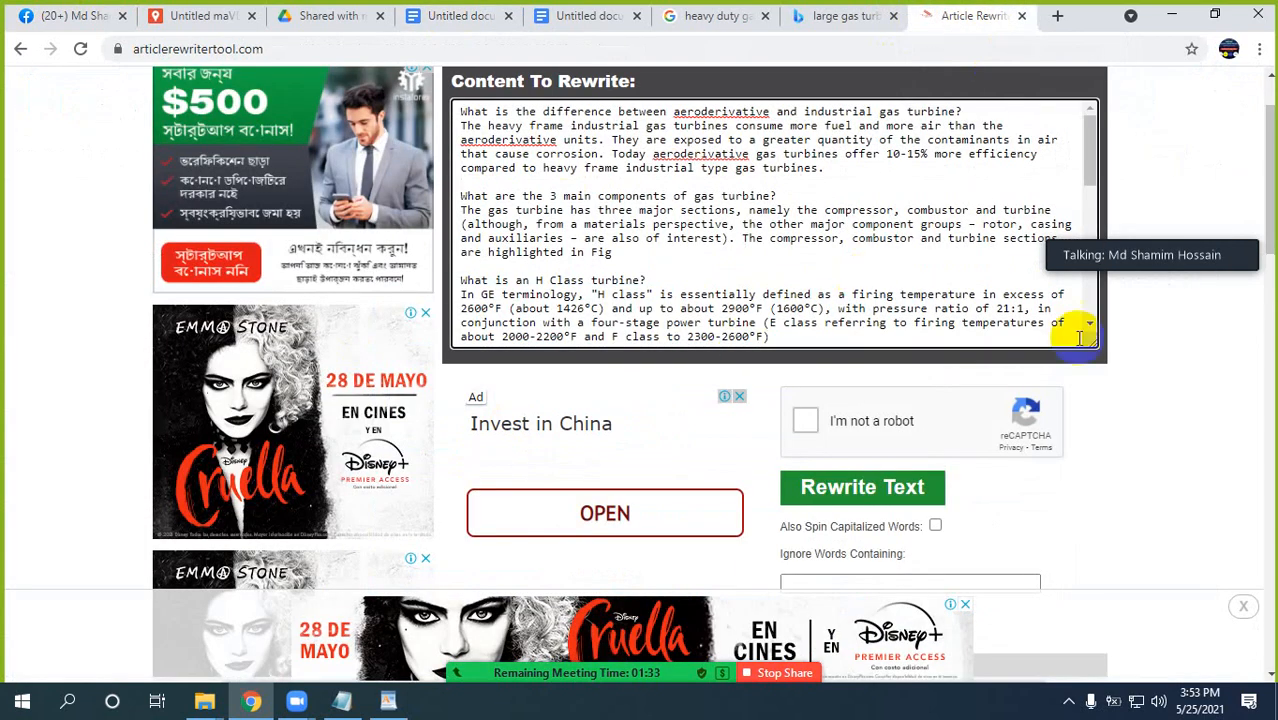
pyautogui.scroll(1, 1164, 399)
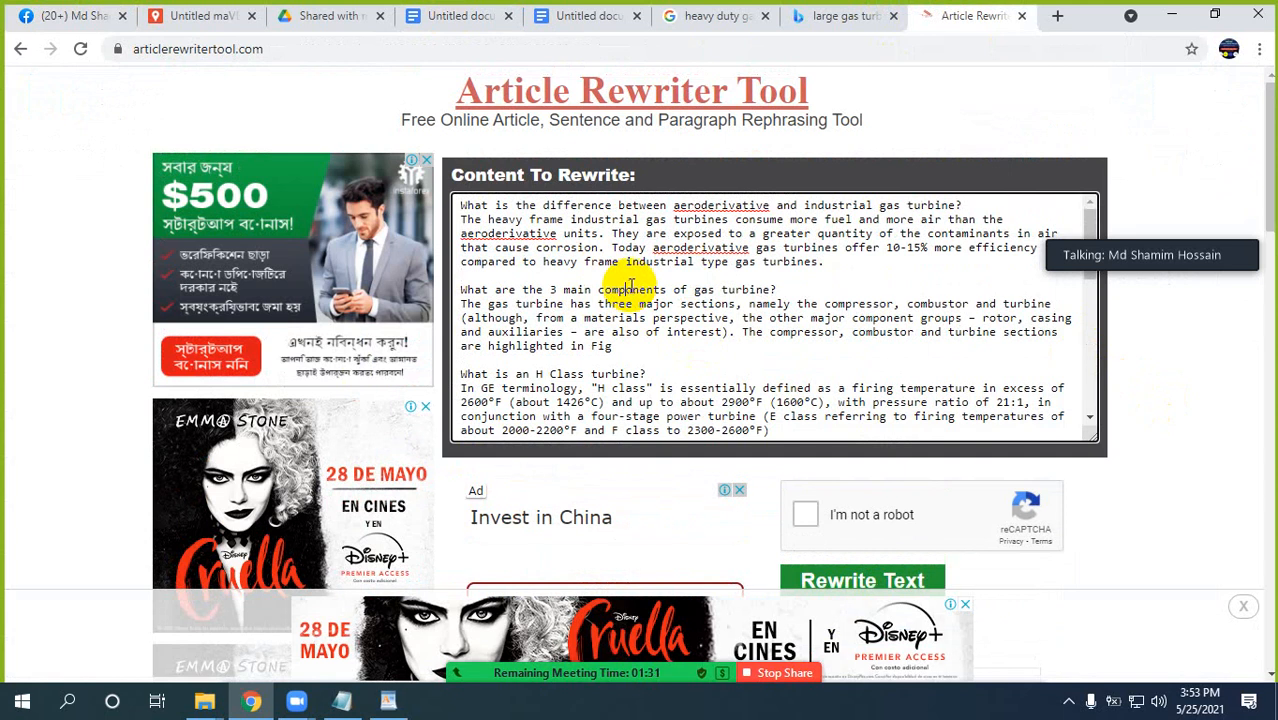
pyautogui.hotkey('ctrl', 'a')
pyautogui.press('Delete')
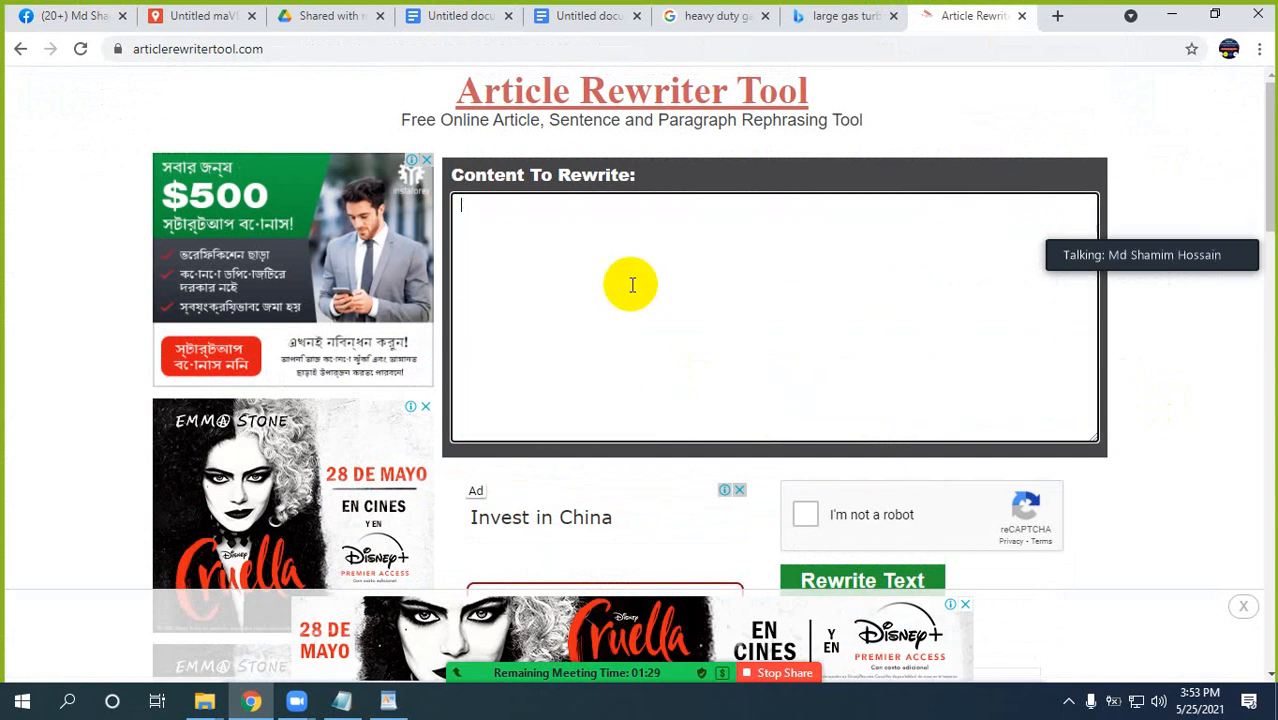
pyautogui.hotkey('ctrl', 'v')
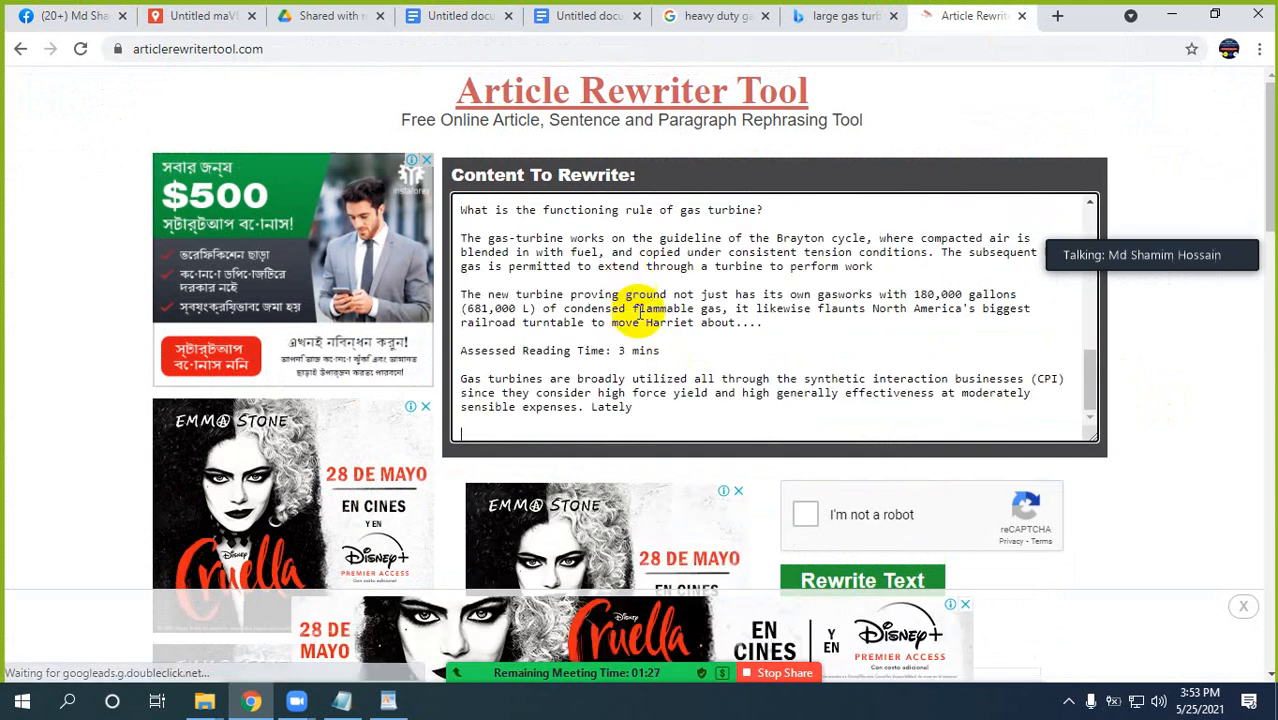
# Complete the reCAPTCHA check for the pasted article, and review the existing rewritten result and the gas turbine document.
pyautogui.click(810, 522)
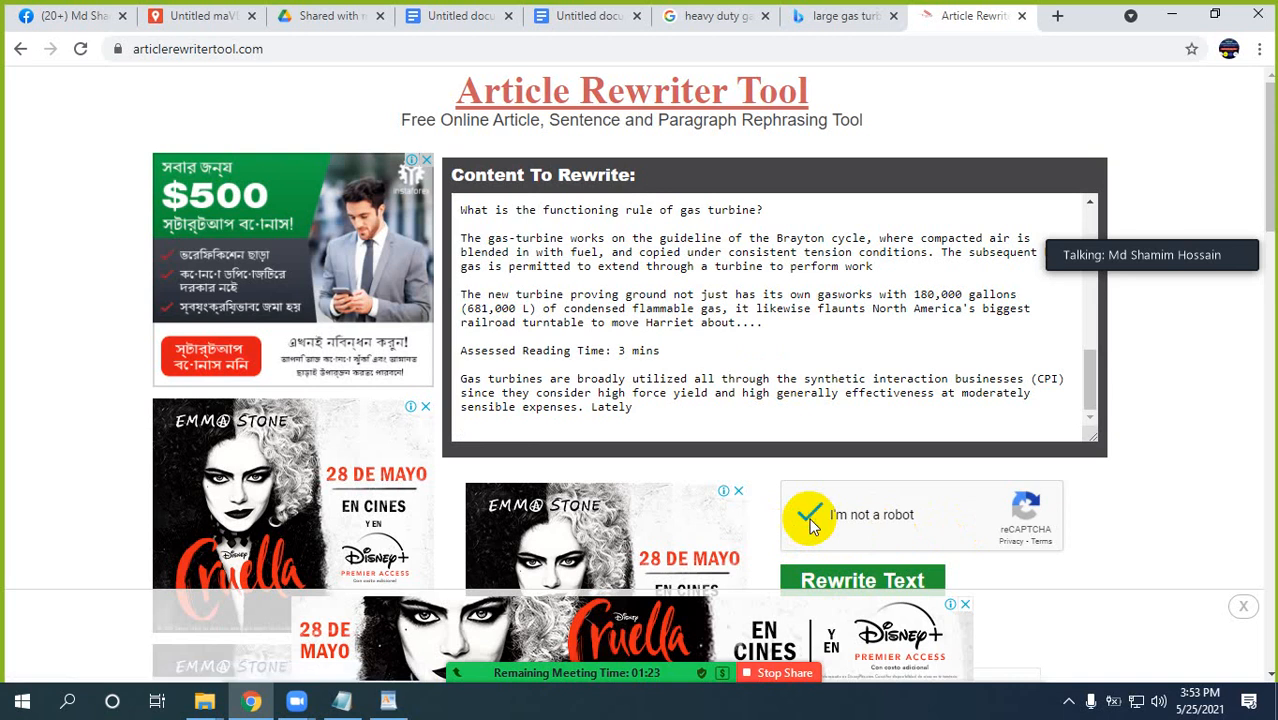
pyautogui.scroll(-3, 1090, 470)
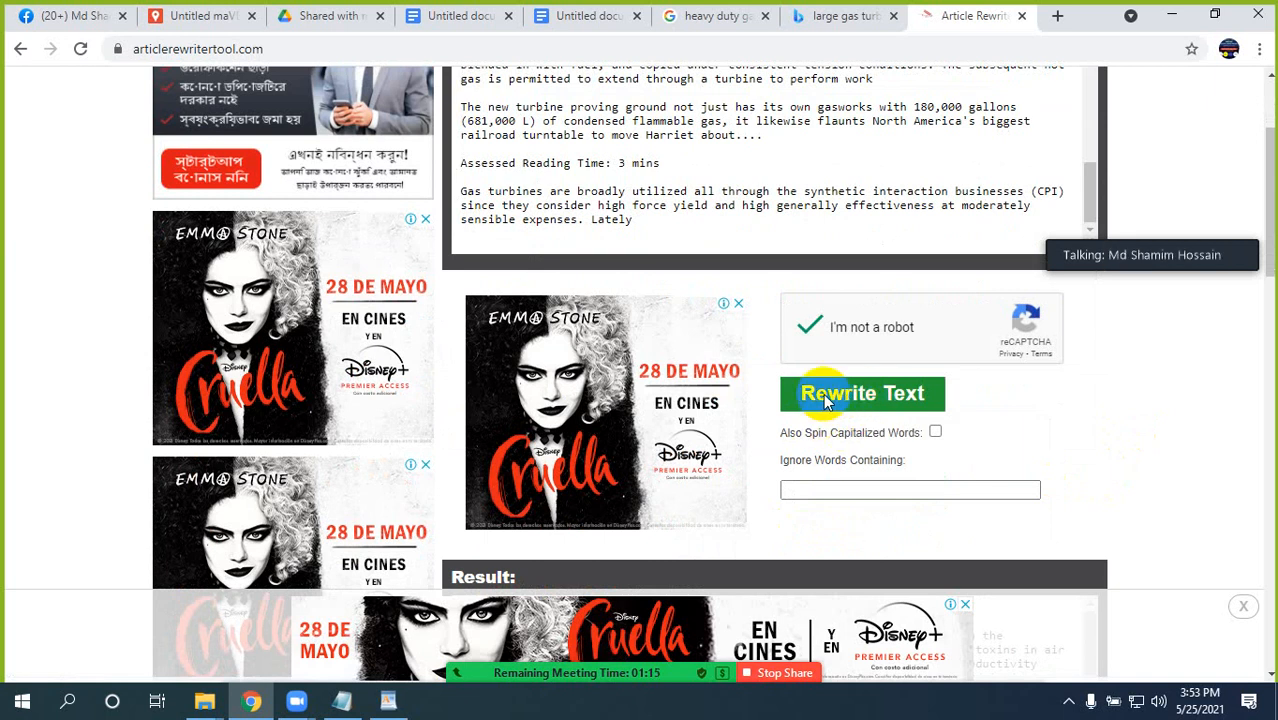
pyautogui.scroll(-5, 1130, 394)
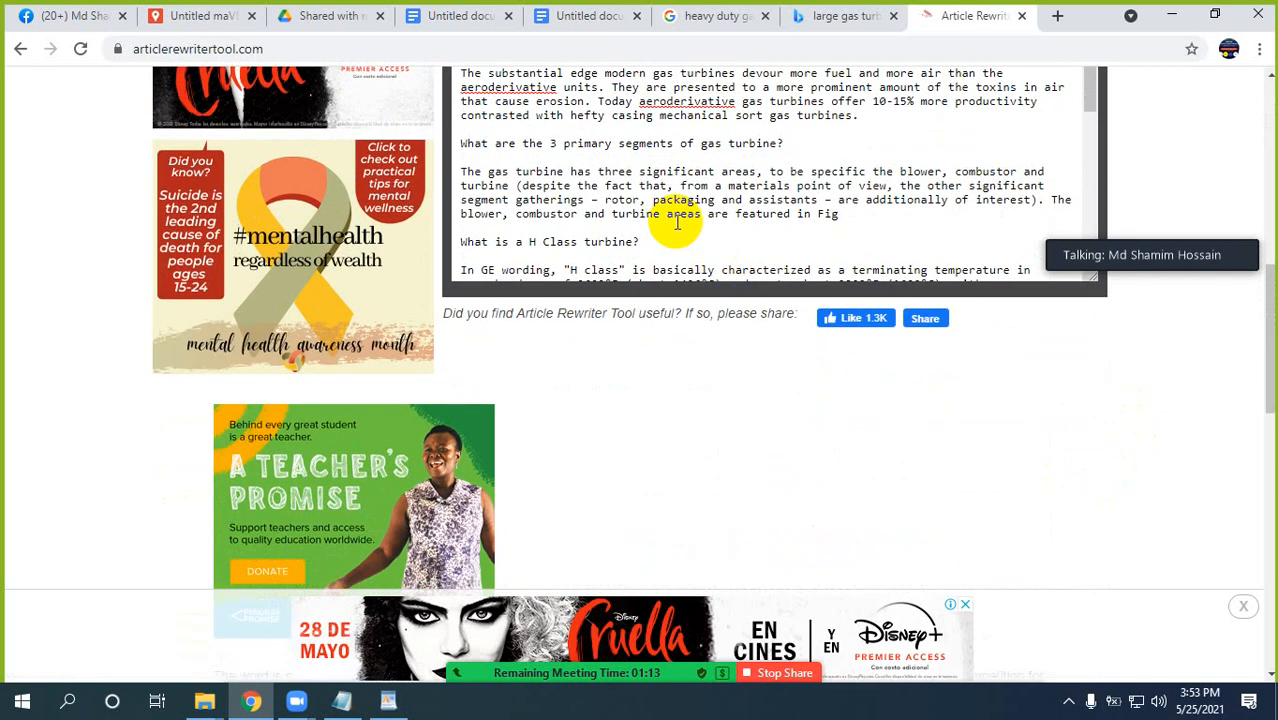
pyautogui.click(669, 186)
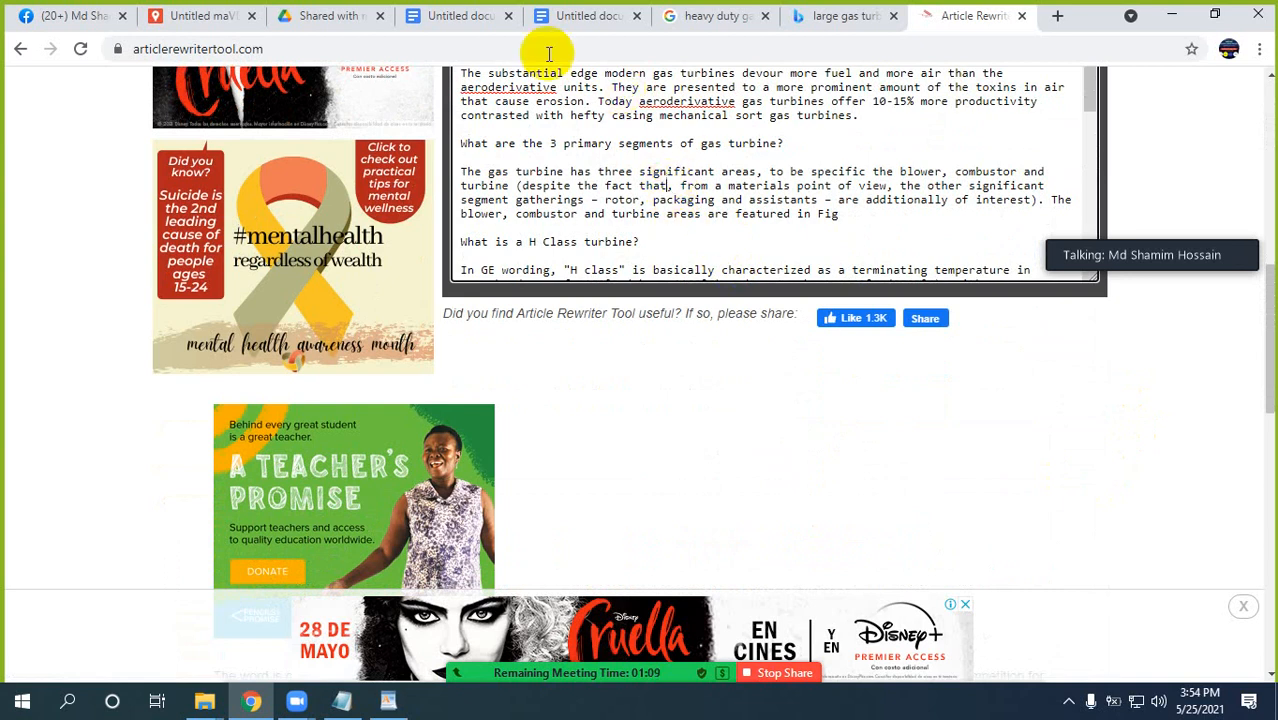
pyautogui.click(456, 17)
pyautogui.click(491, 450)
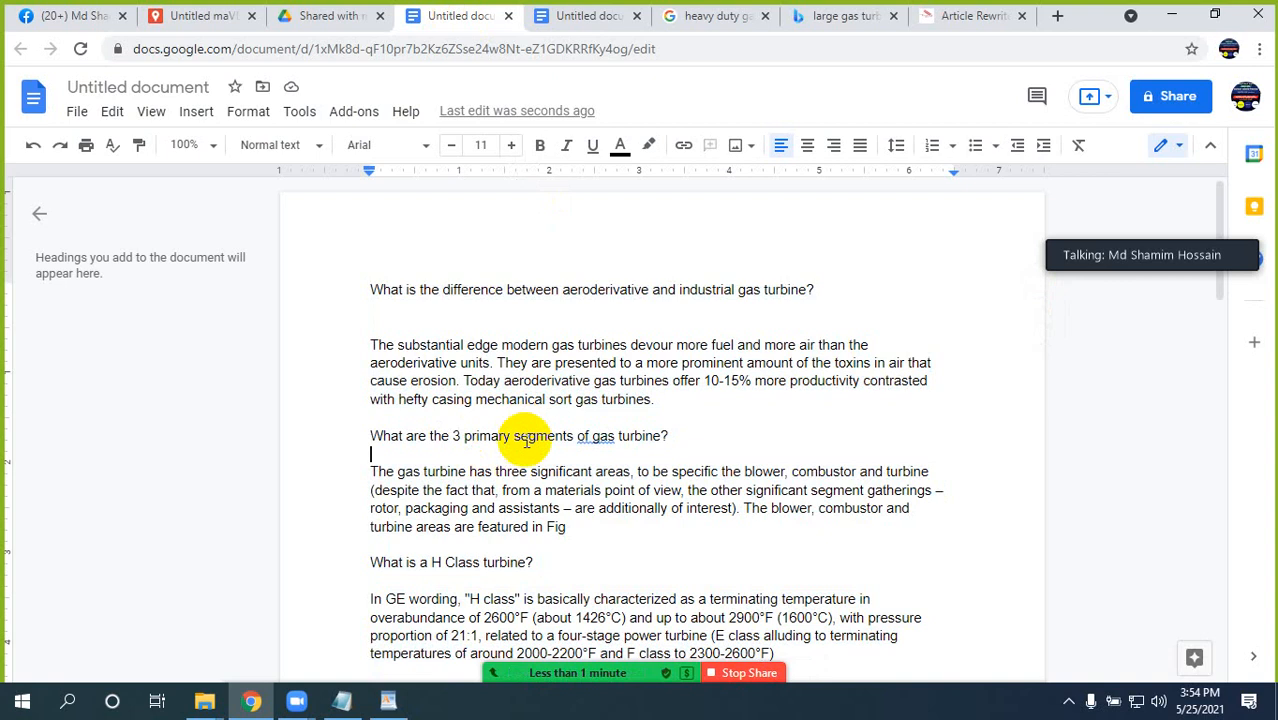
# Search Google for "plagiarism checker" in a new tab and open the SmallSEOTools Plagiarism Checker.
pyautogui.click(1058, 18)
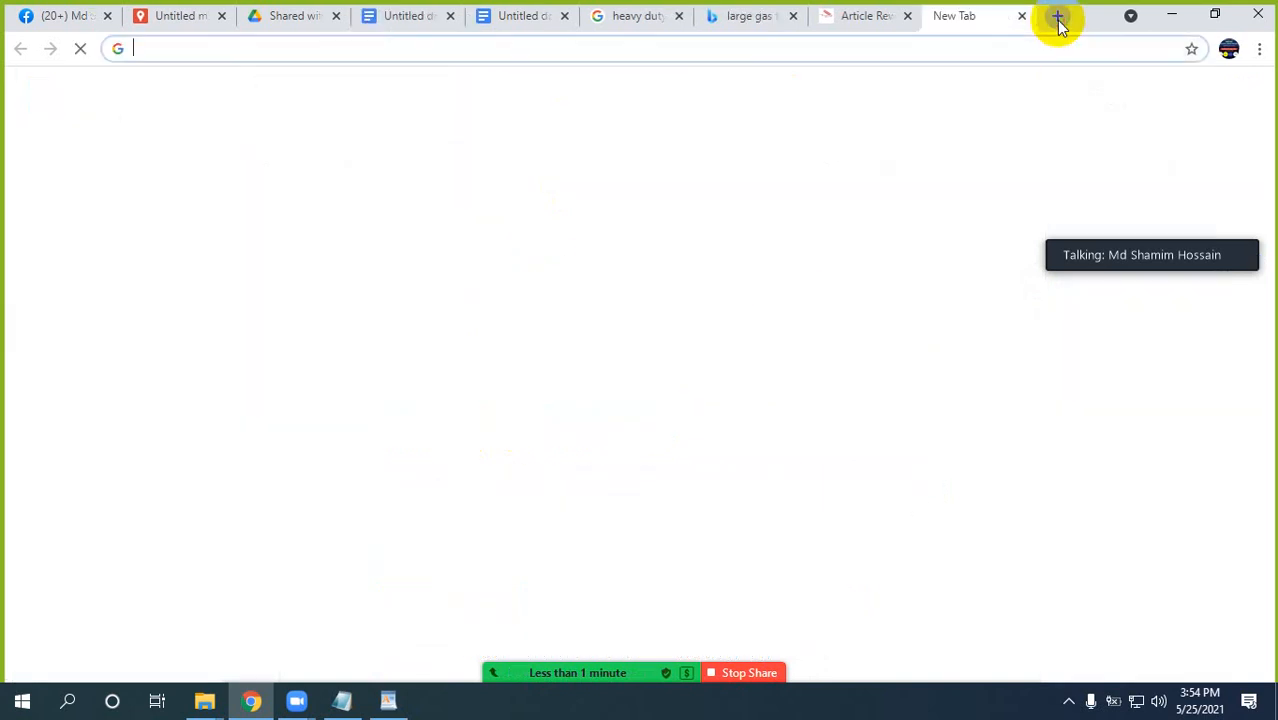
pyautogui.write('pla')
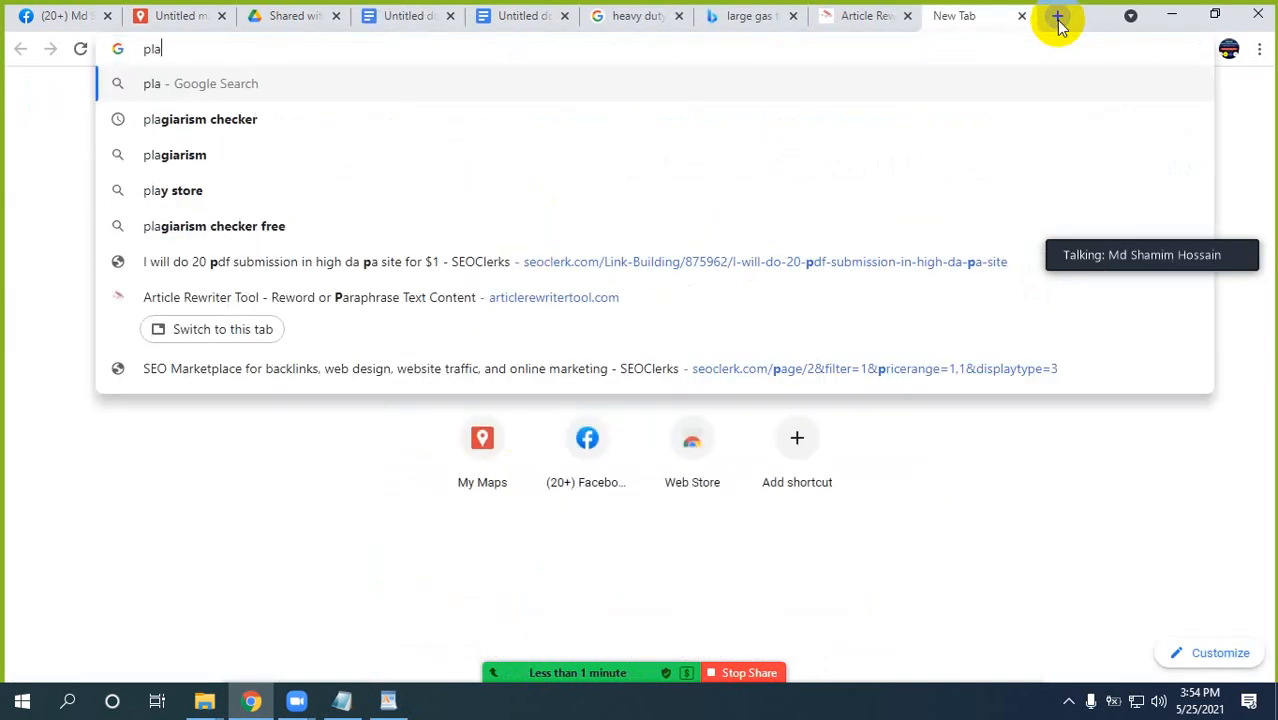
pyautogui.press('Down')
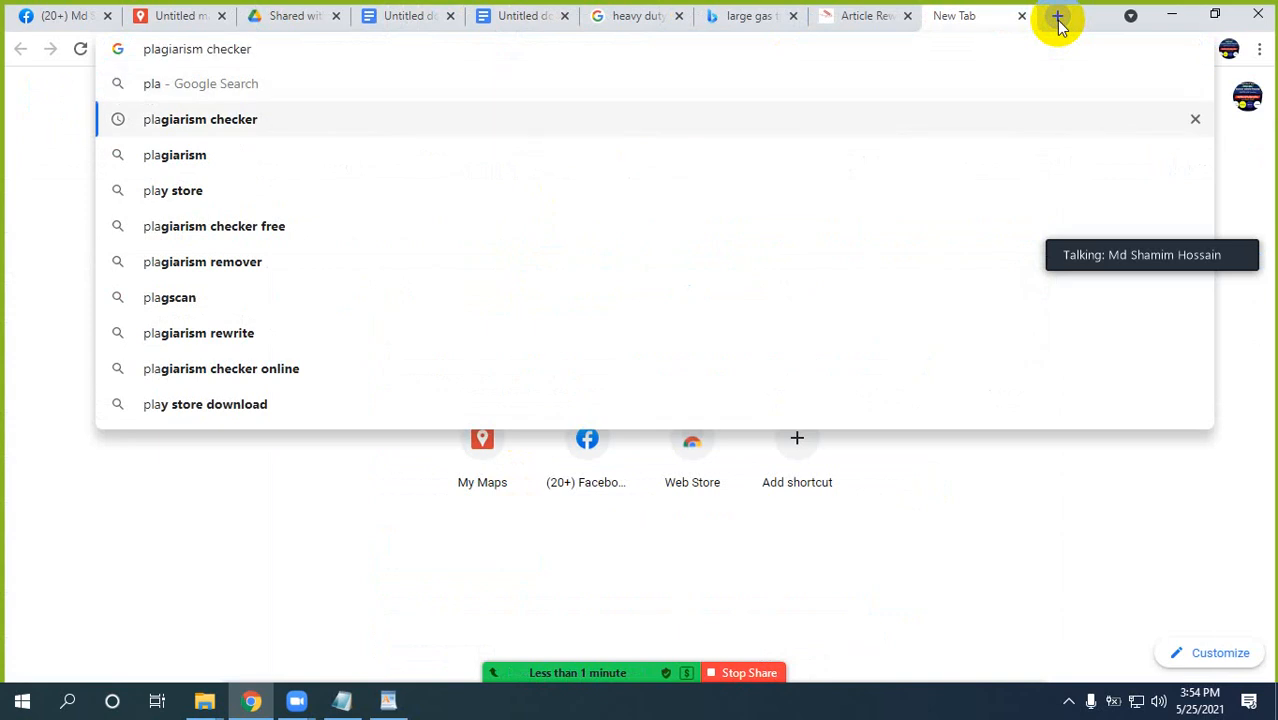
pyautogui.press('Return')
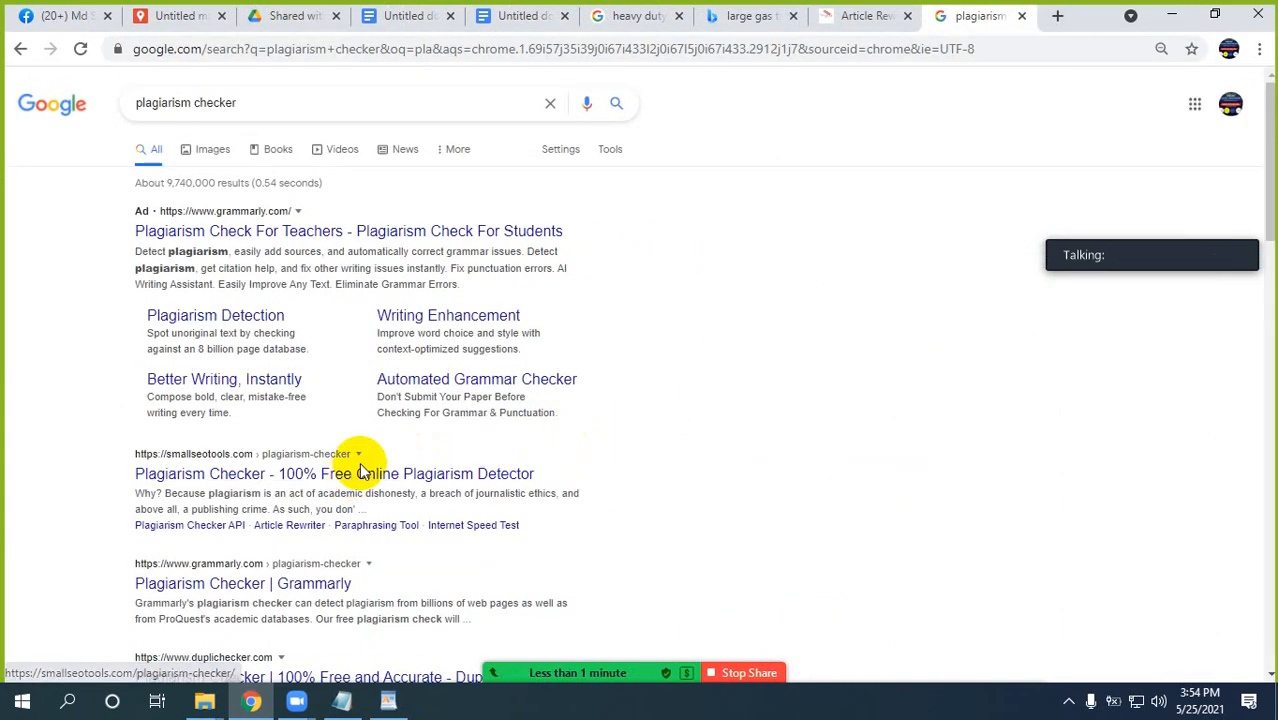
pyautogui.click(237, 478)
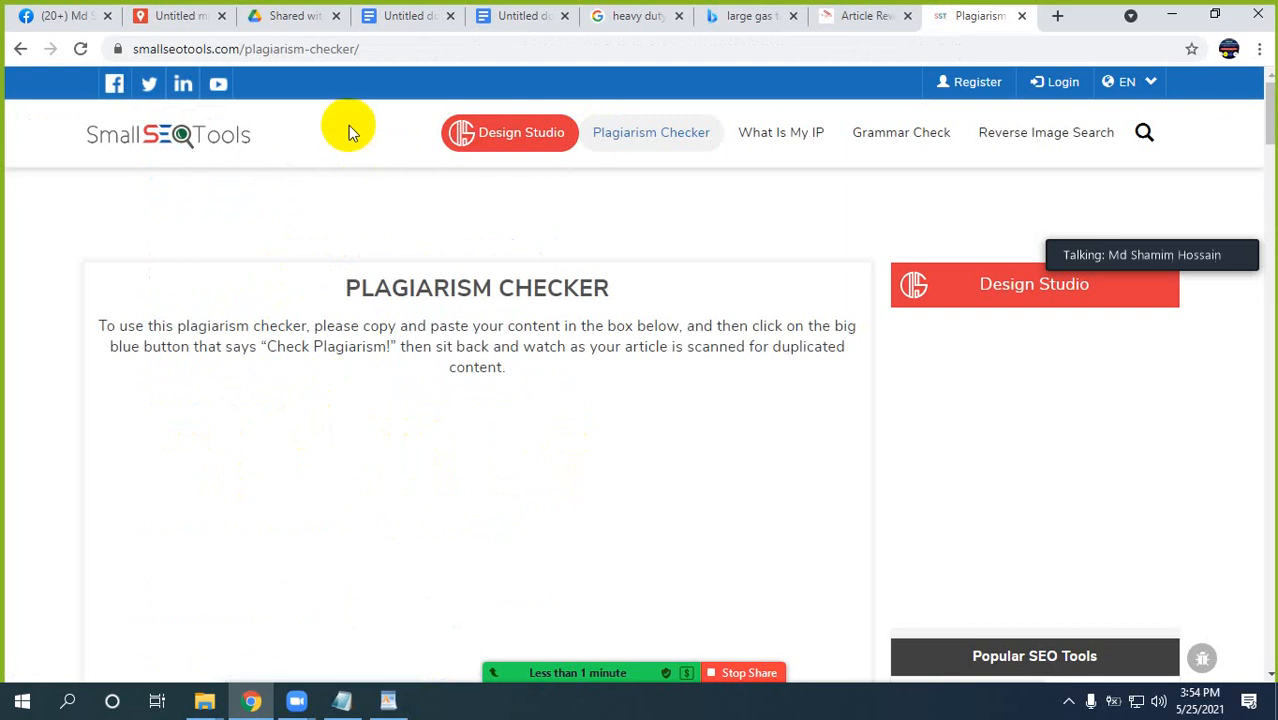
# Share the smallseotools.com/plagiarism-checker/ link in the Batch 3 PM group chat on Facebook.
pyautogui.click(400, 48)
pyautogui.hotkey('ctrl', 'c')
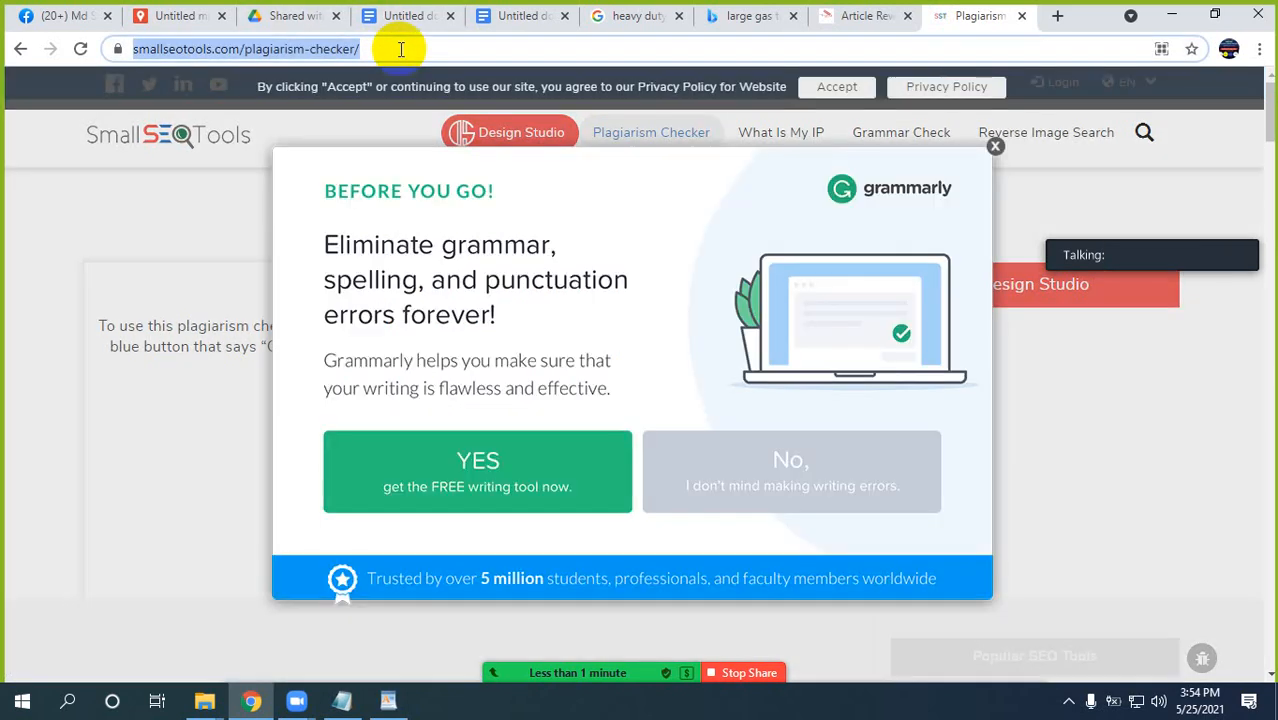
pyautogui.click(62, 18)
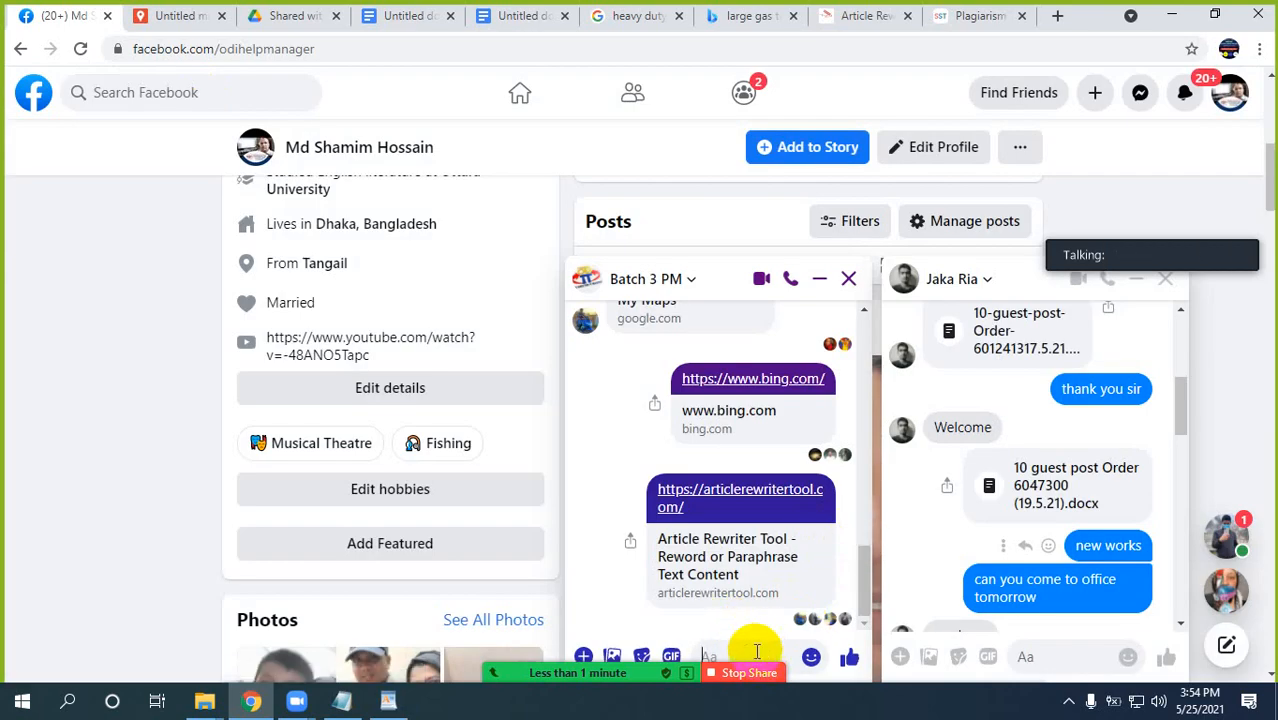
pyautogui.click(757, 651)
pyautogui.hotkey('ctrl', 'v')
pyautogui.press('Return')
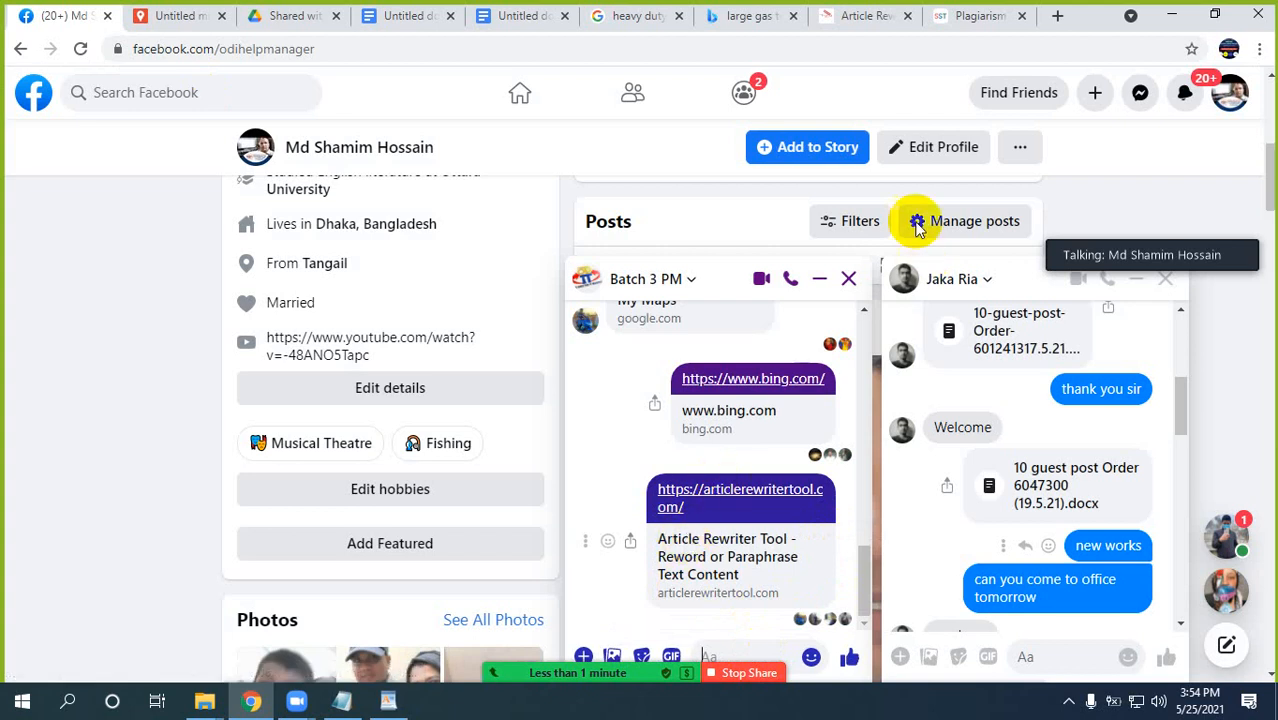
# Dismiss the Grammarly offer on the SmallSEOTools page and bring up the plagiarism checker's text box.
pyautogui.click(966, 12)
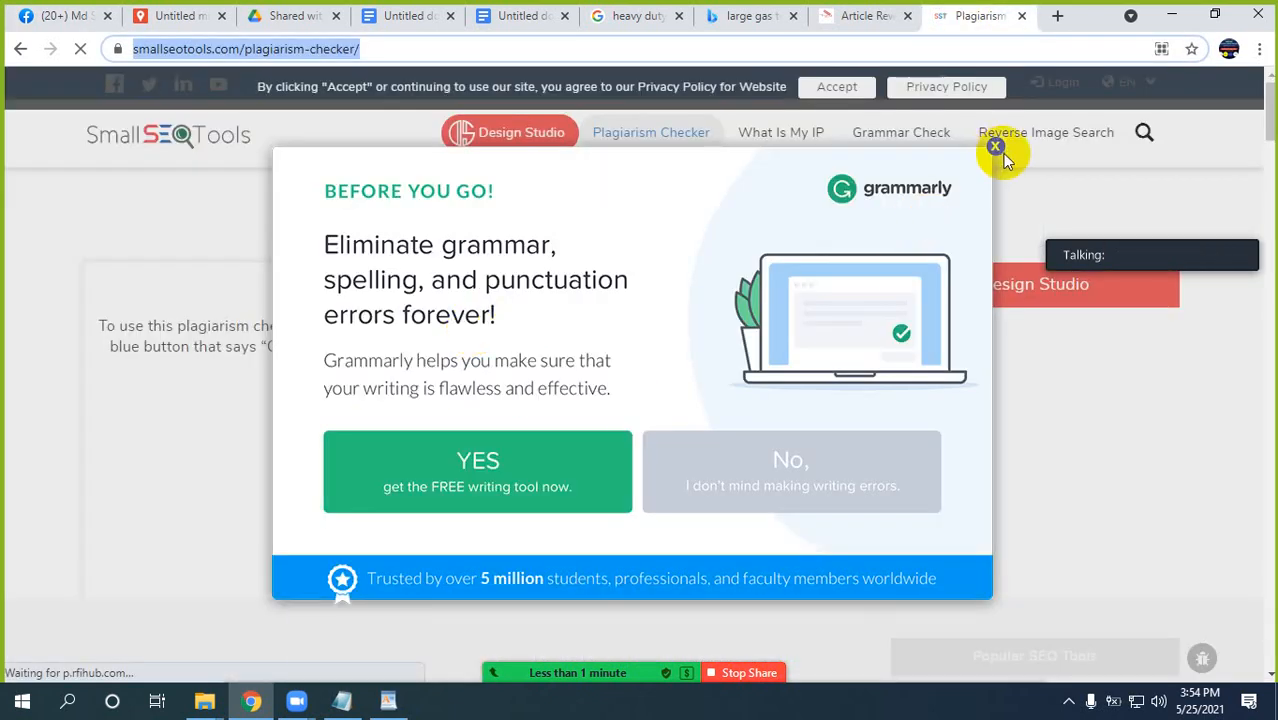
pyautogui.click(995, 148)
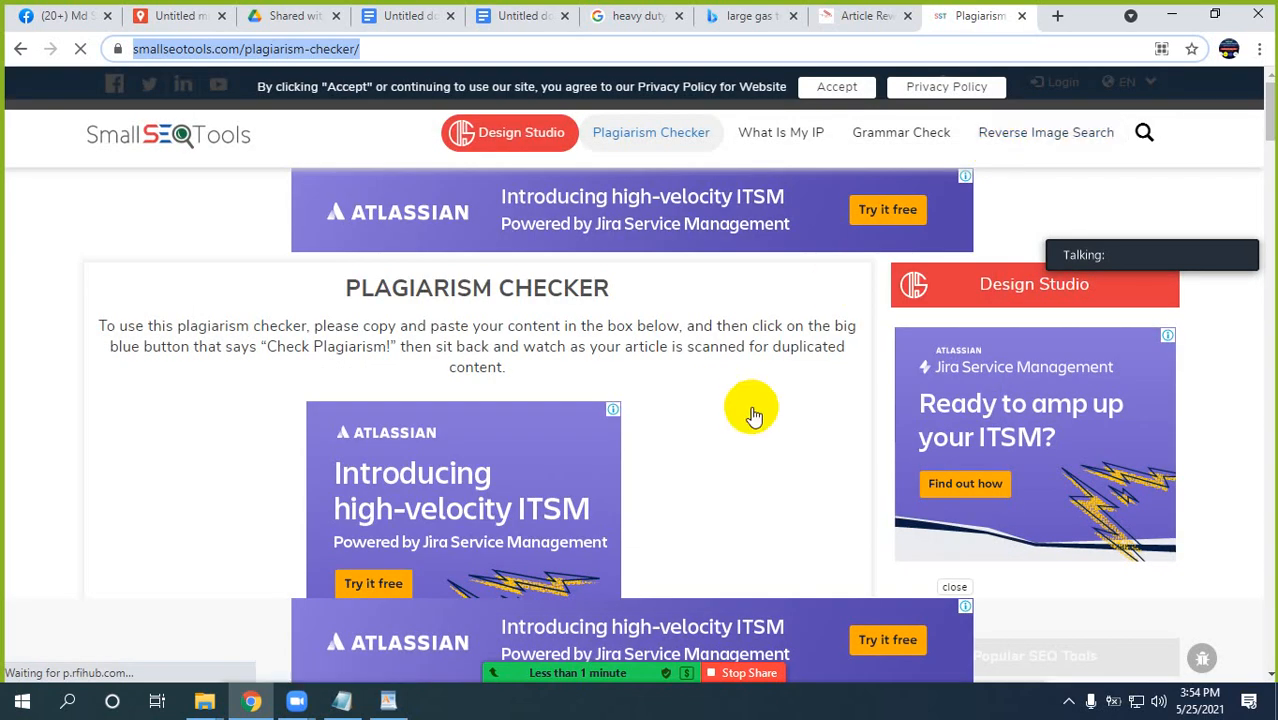
pyautogui.scroll(-3, 1197, 368)
pyautogui.scroll(-1, 1197, 368)
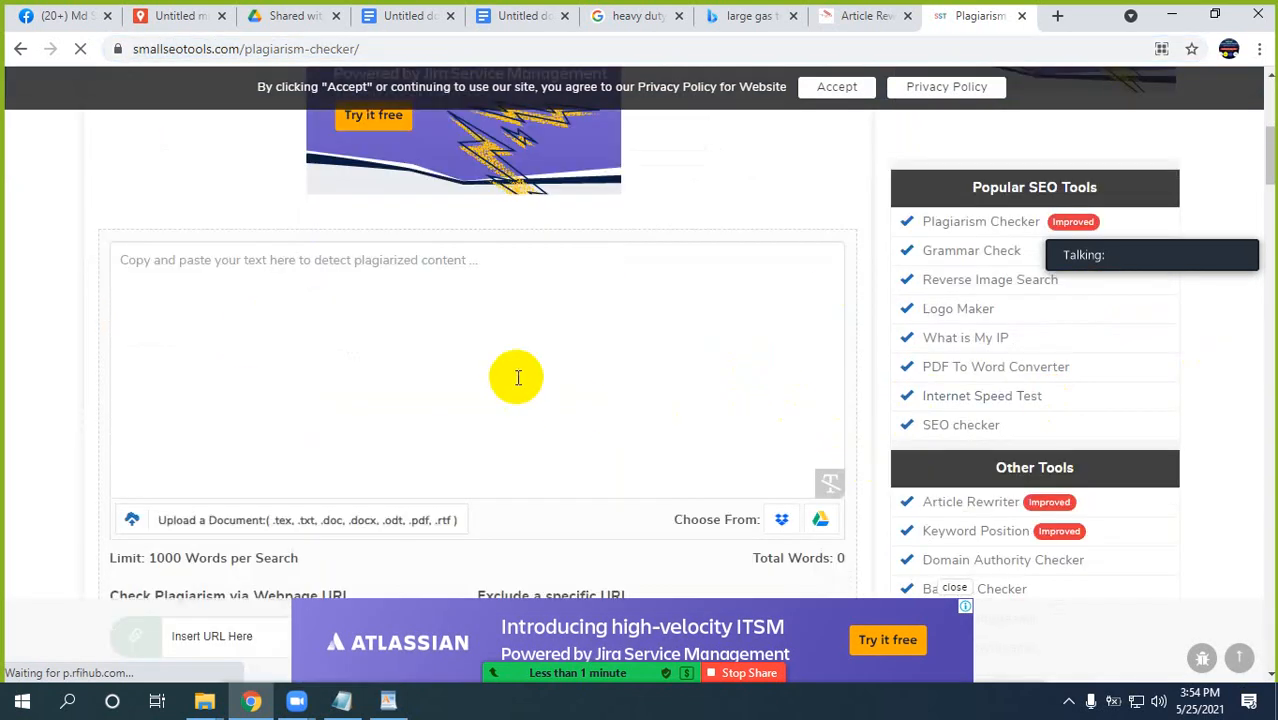
pyautogui.scroll(2, 277, 430)
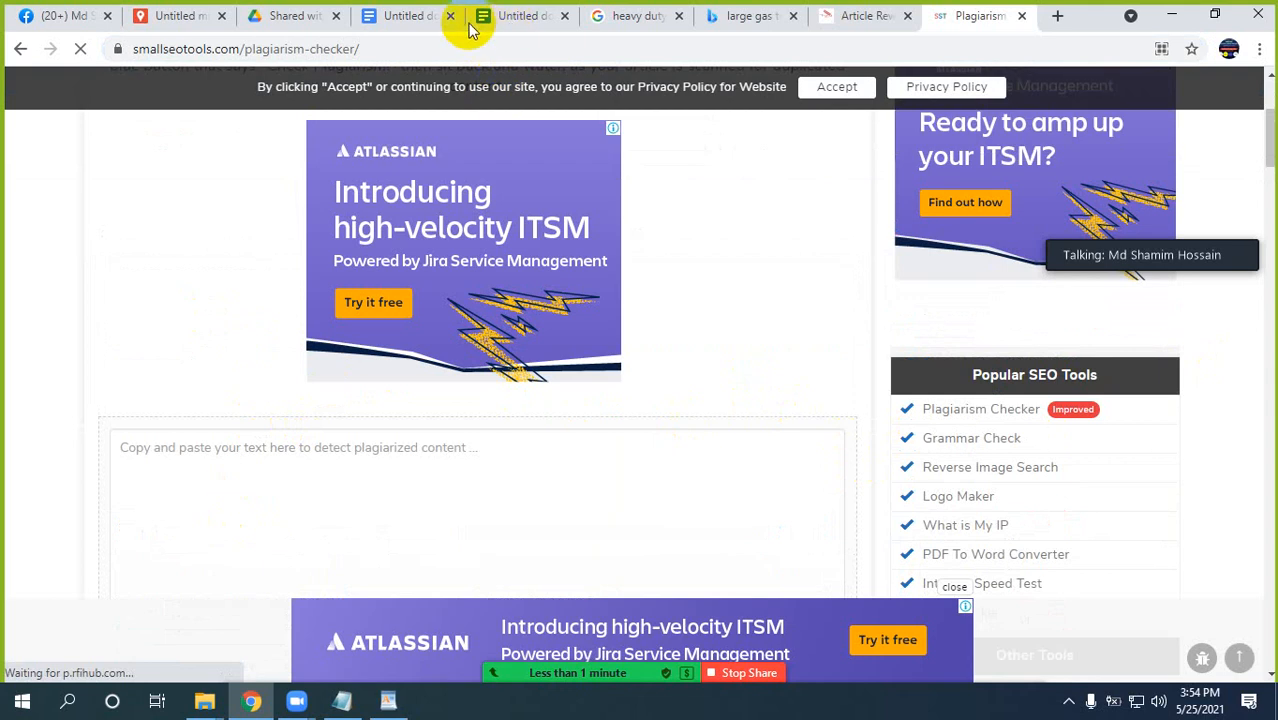
# Copy the entire gas turbine document into the plagiarism checker's text box.
pyautogui.click(408, 17)
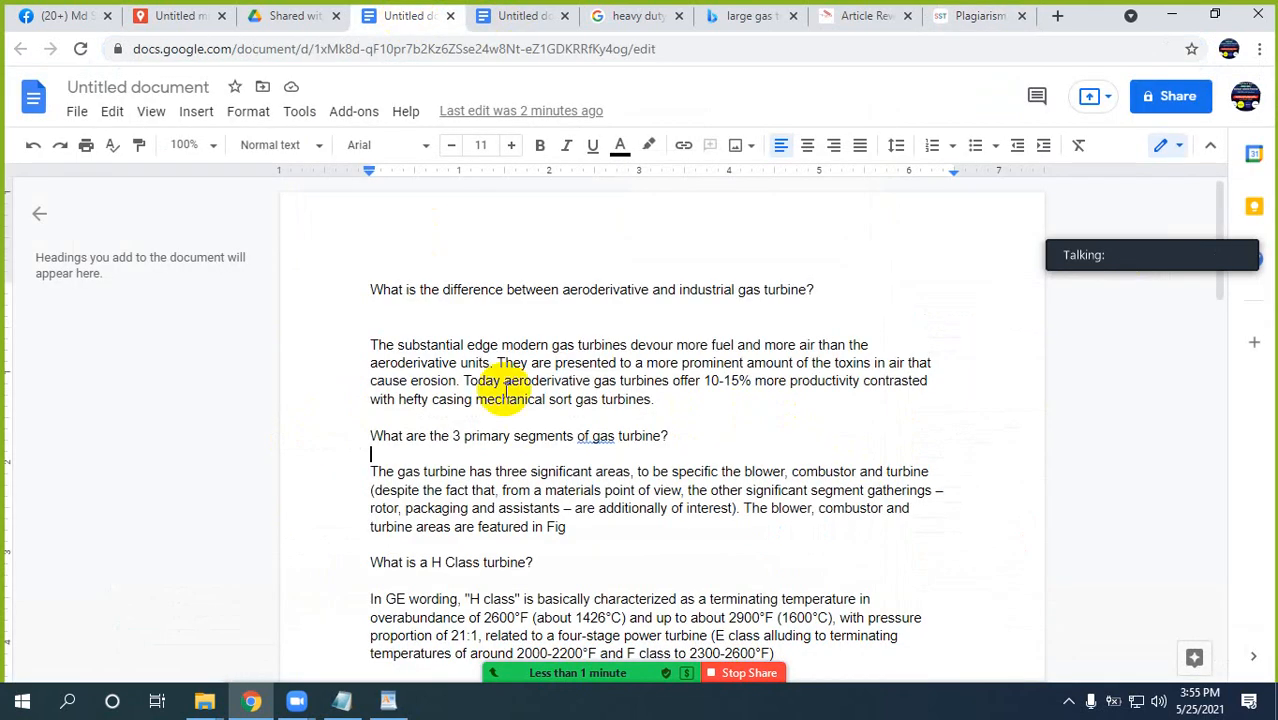
pyautogui.hotkey('ctrl', 'a')
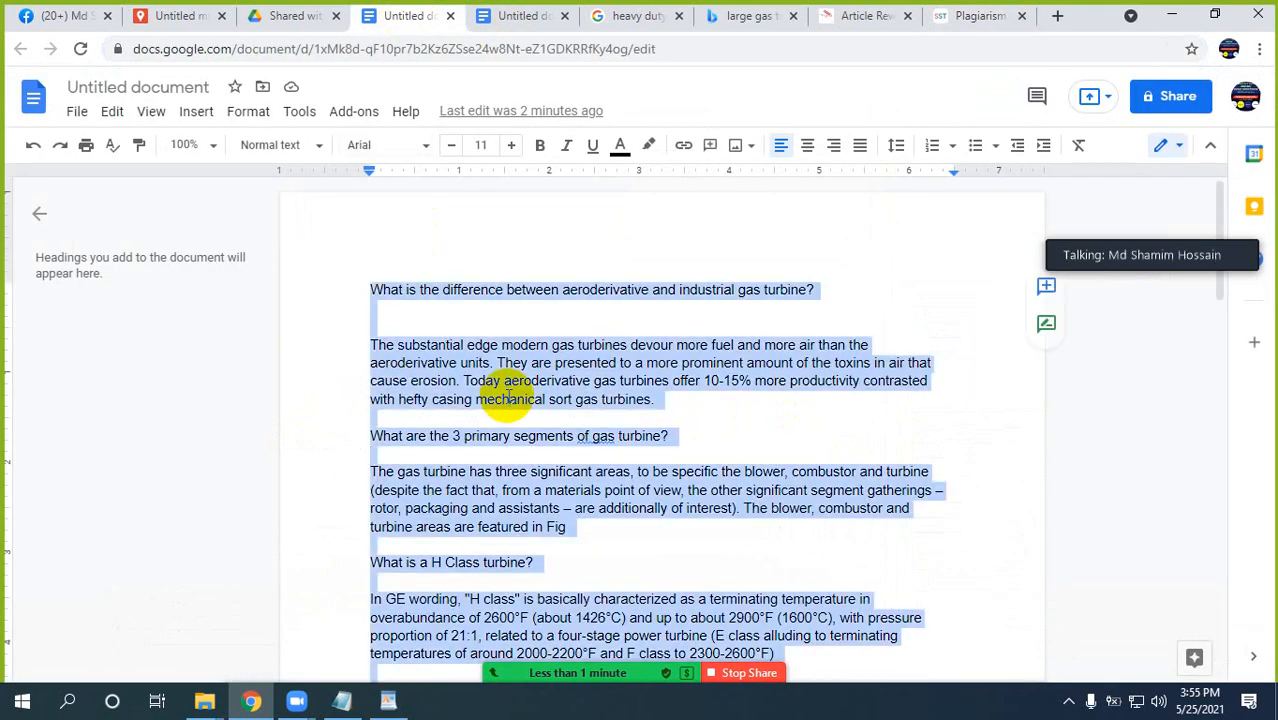
pyautogui.click(980, 15)
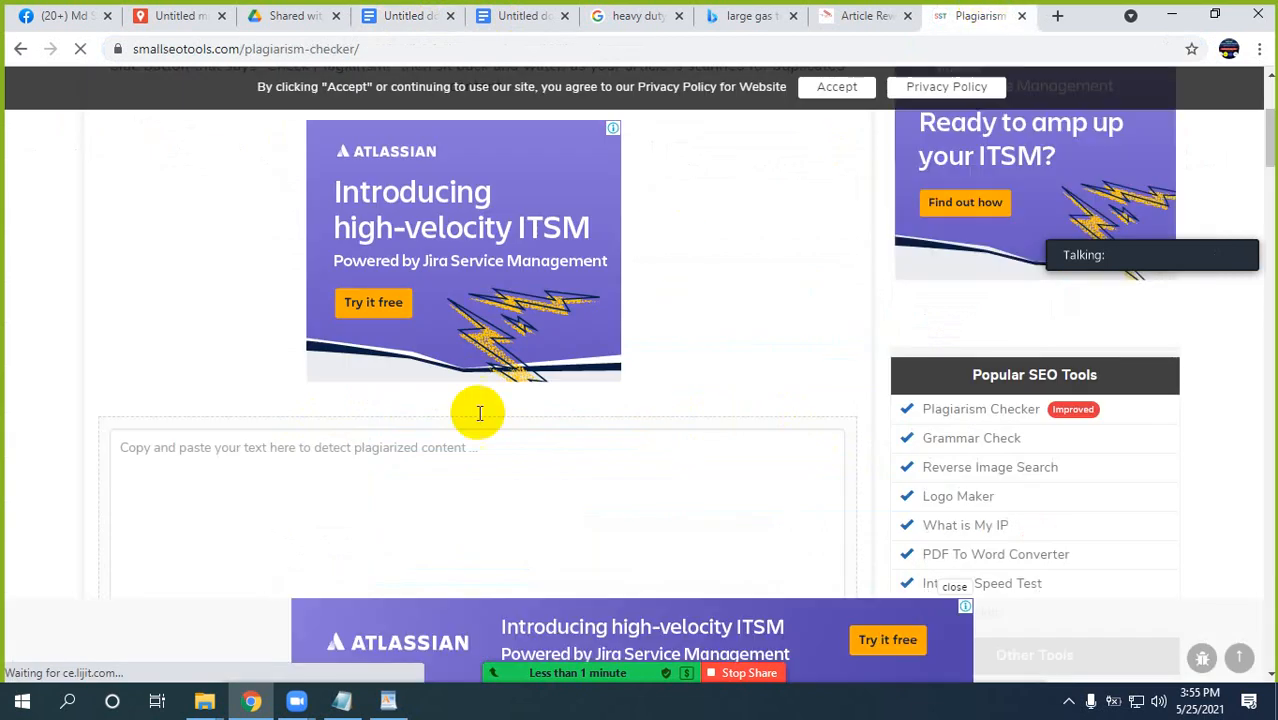
pyautogui.click(252, 462)
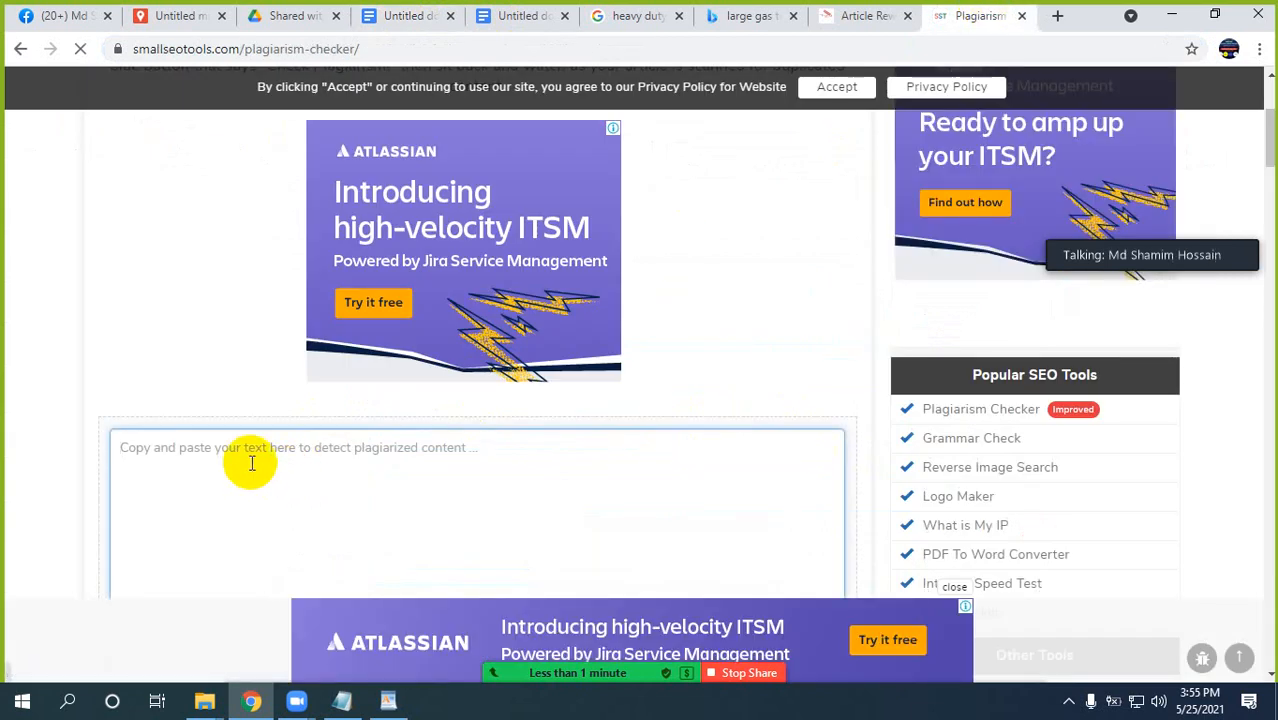
pyautogui.hotkey('ctrl', 'v')
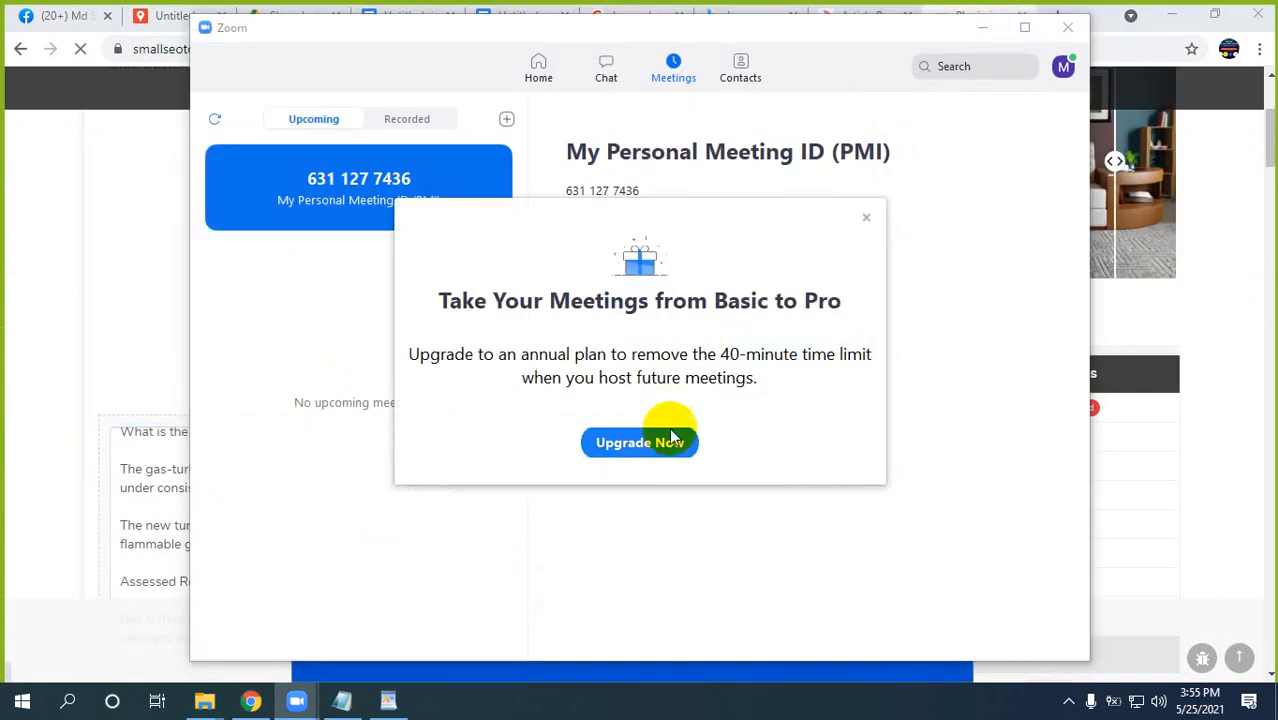
# Dismiss the Zoom upgrade offer and open the hidden system tray icons.
pyautogui.click(867, 219)
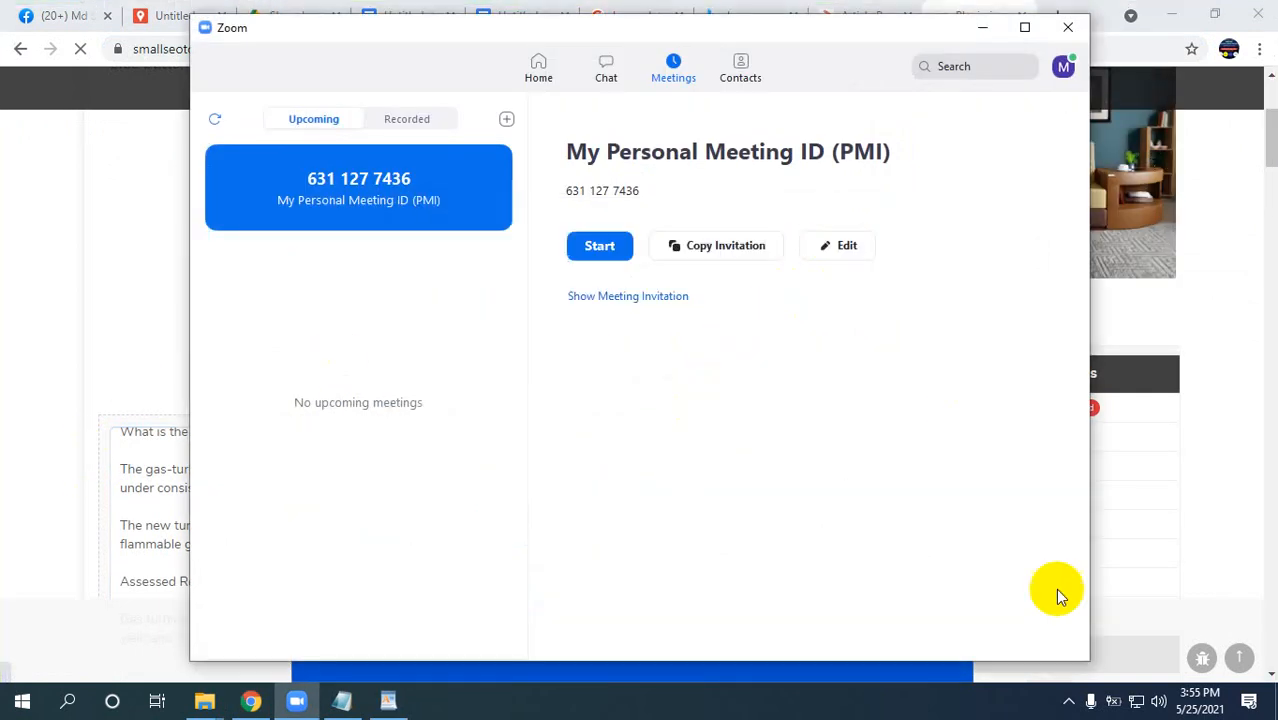
pyautogui.click(1068, 701)
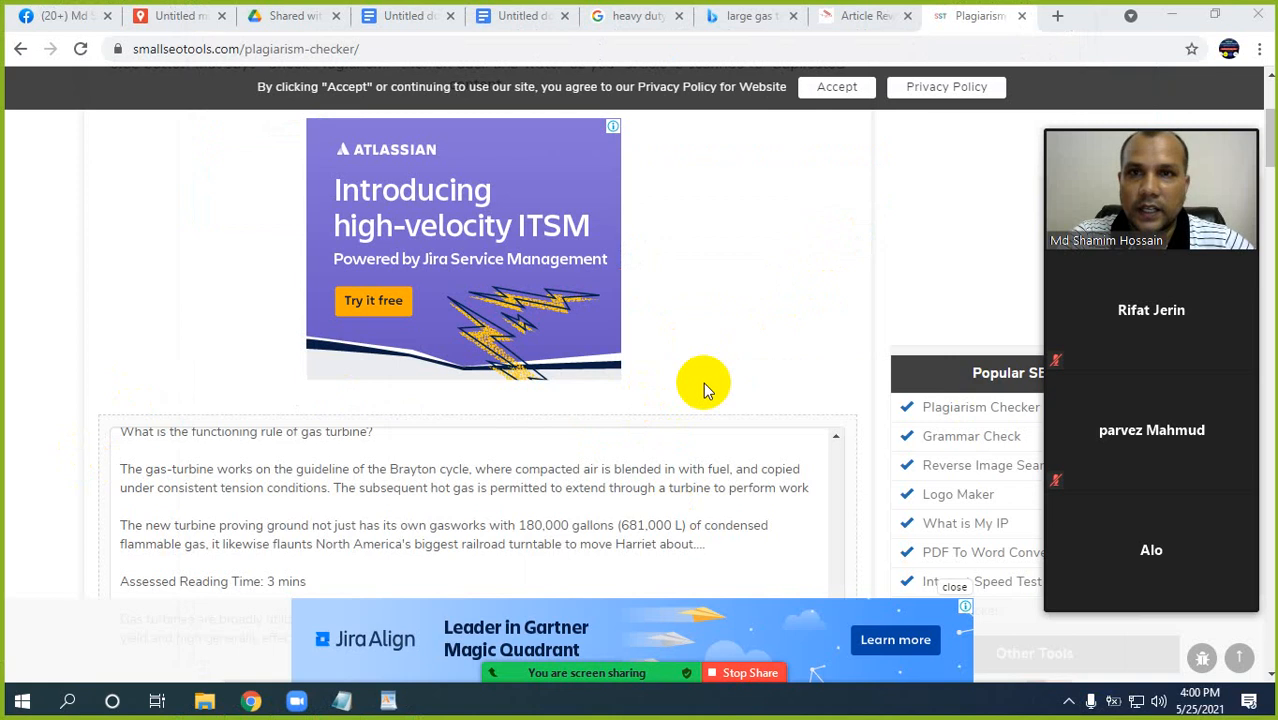
# Complete the reCAPTCHA check and run the plagiarism check on the pasted gas turbine text.
pyautogui.scroll(-2, 728, 343)
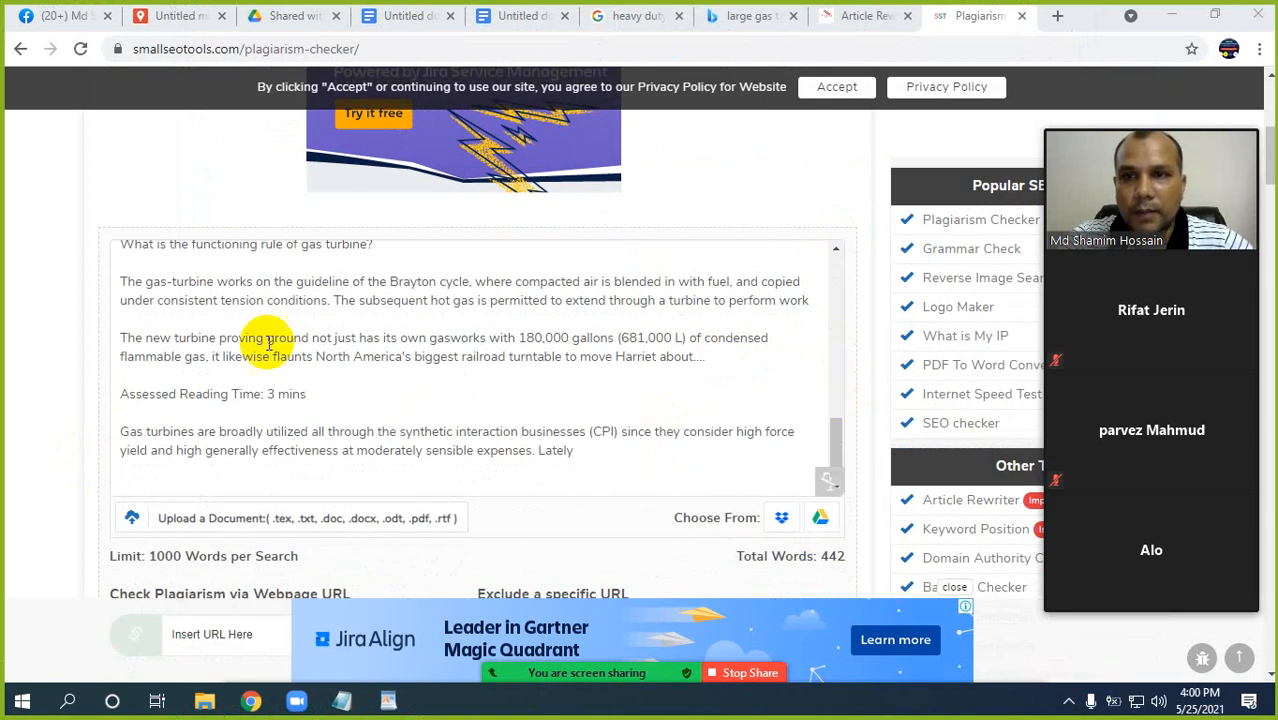
pyautogui.click(274, 305)
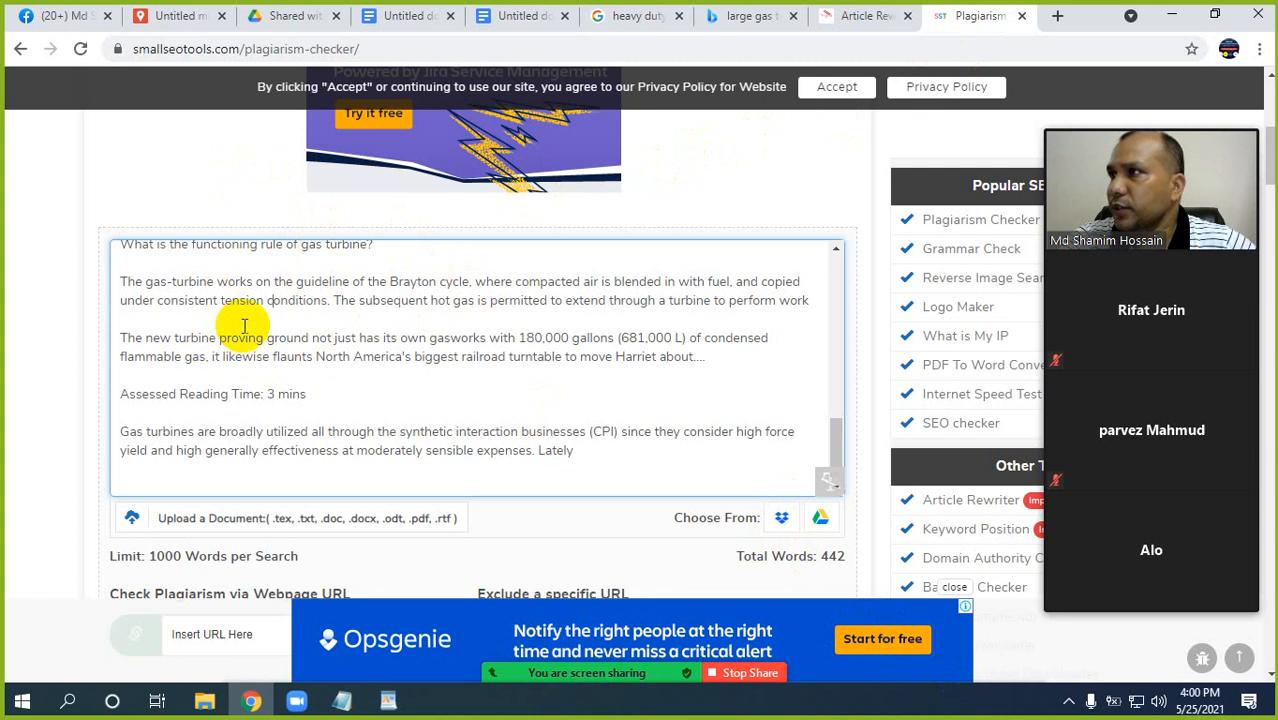
pyautogui.scroll(-3, 5, 320)
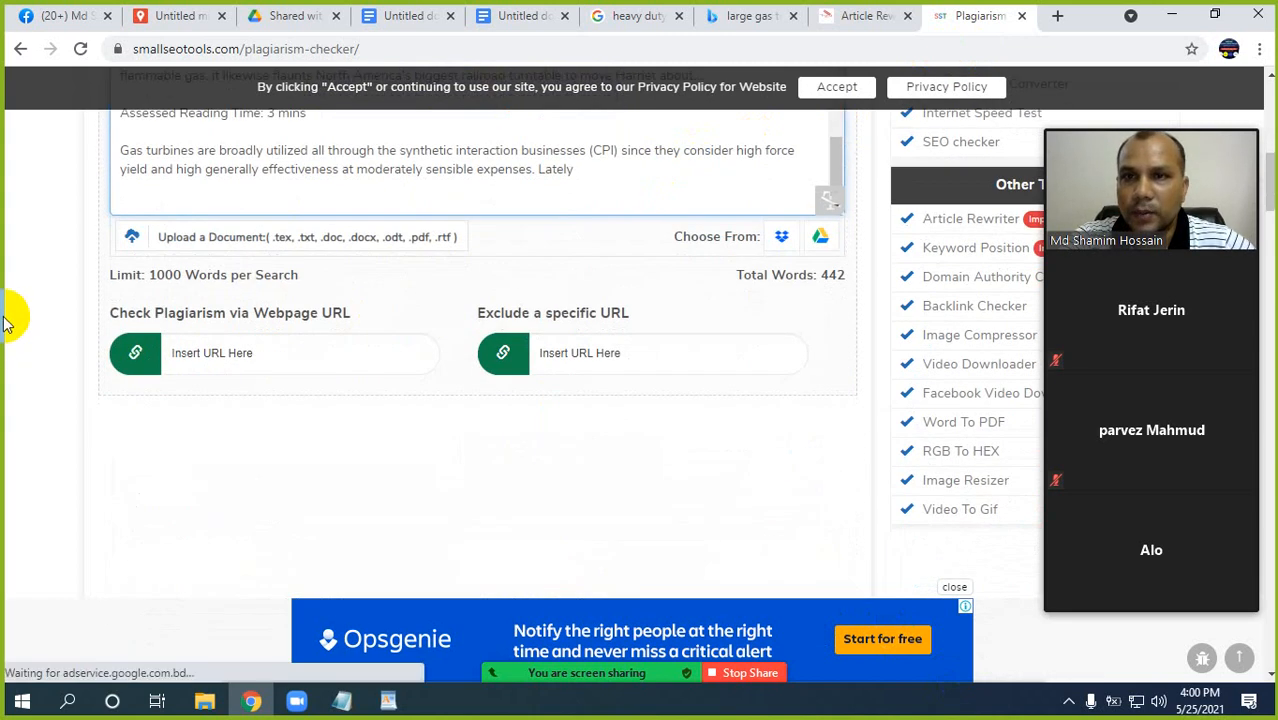
pyautogui.scroll(-3, 5, 320)
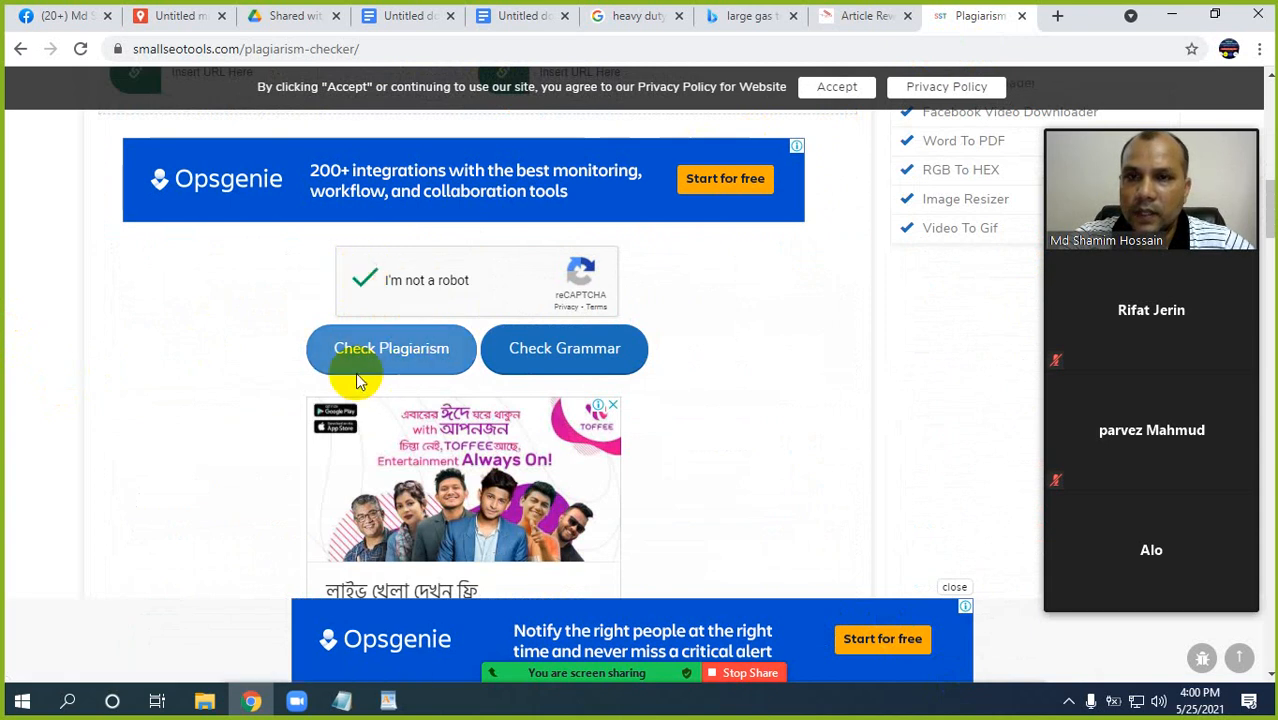
pyautogui.click(392, 350)
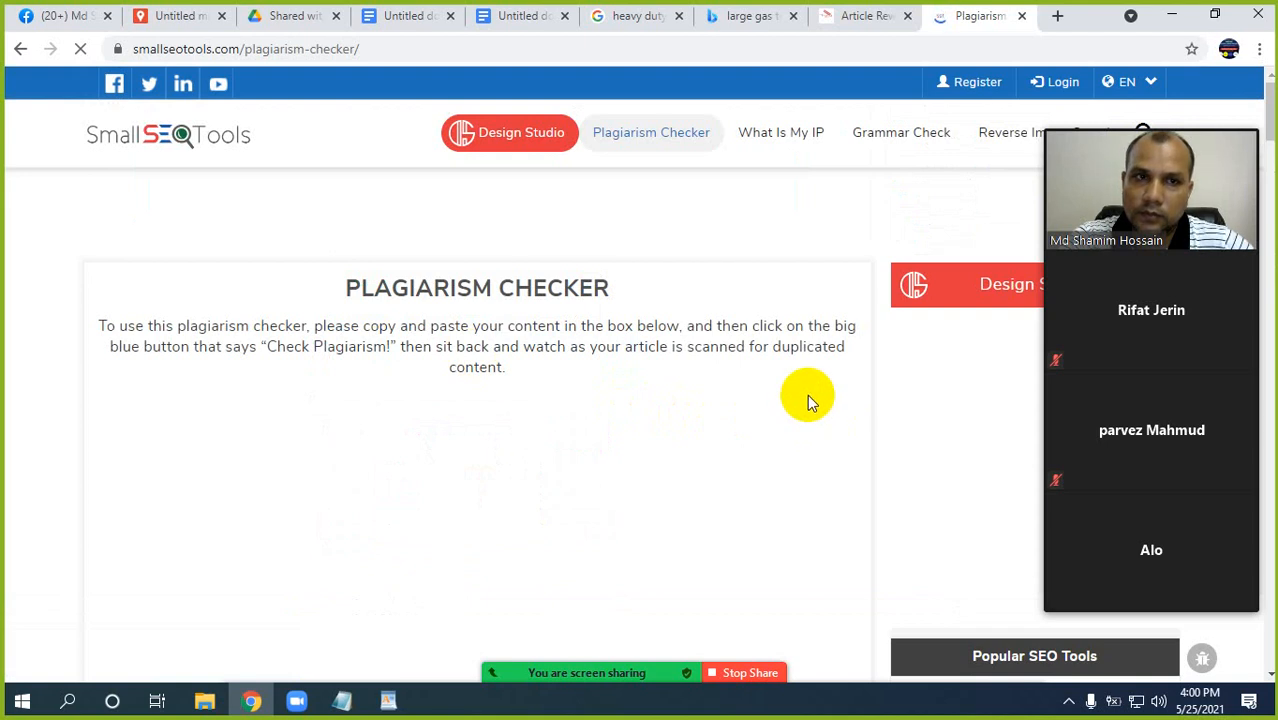
# Look through the reloading plagiarism checker page, from the text box to the related tools, for the scan results.
pyautogui.scroll(-5, 807, 394)
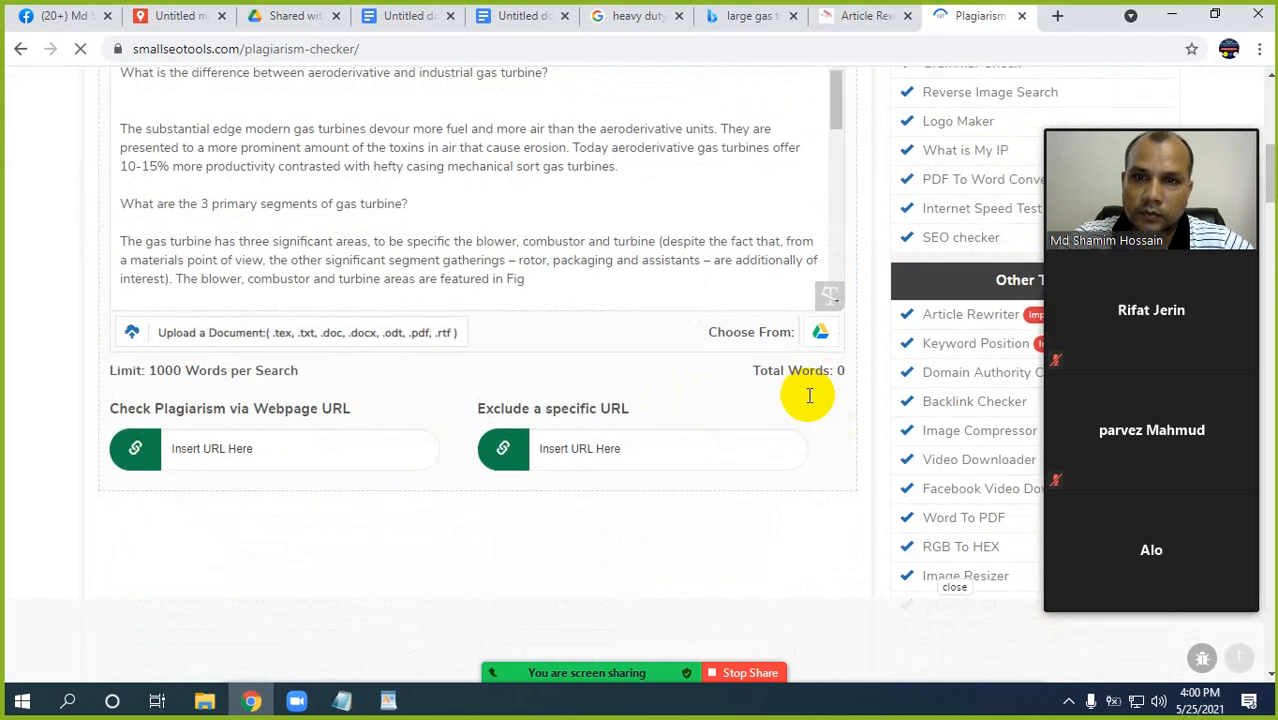
pyautogui.scroll(-6, 809, 396)
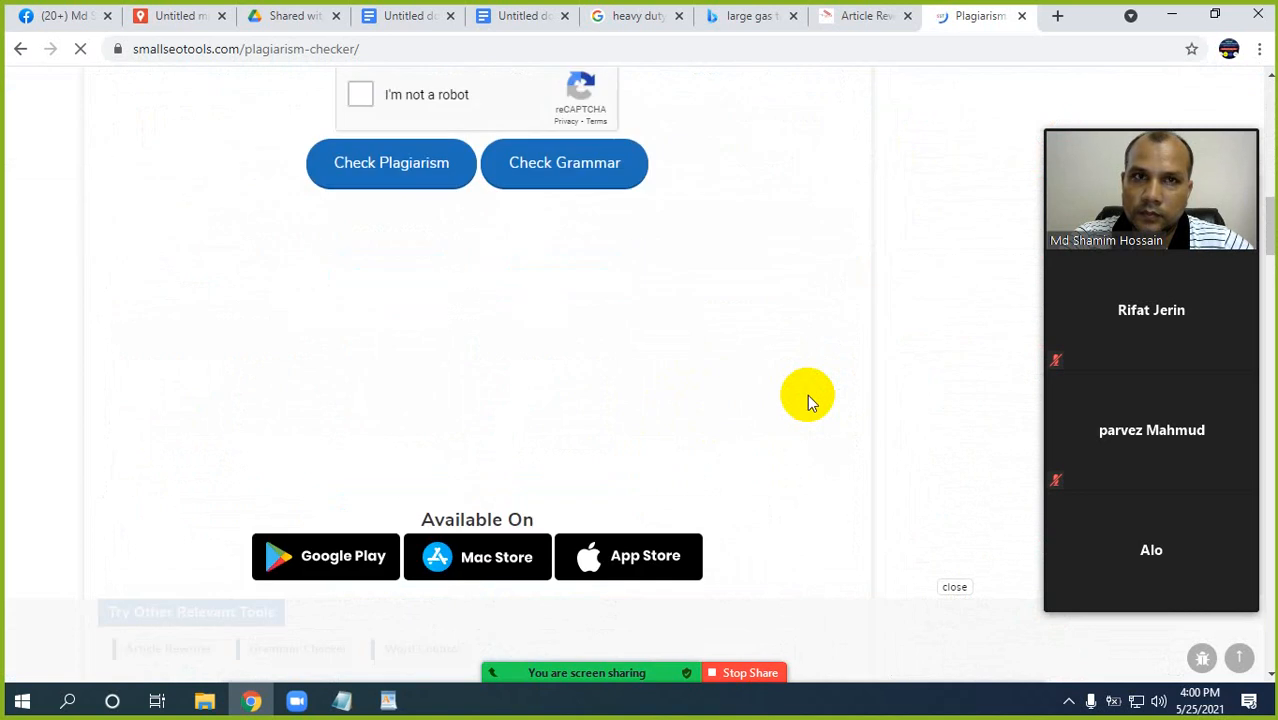
pyautogui.scroll(5, 807, 394)
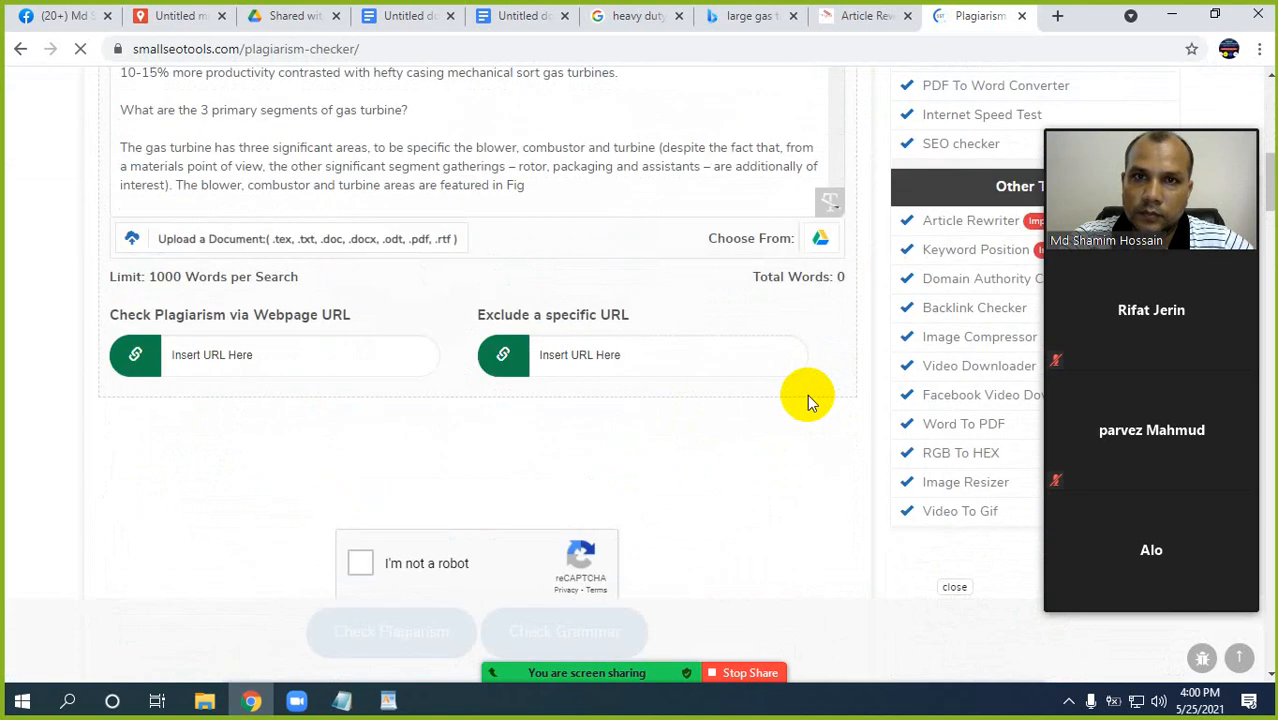
pyautogui.scroll(3, 807, 394)
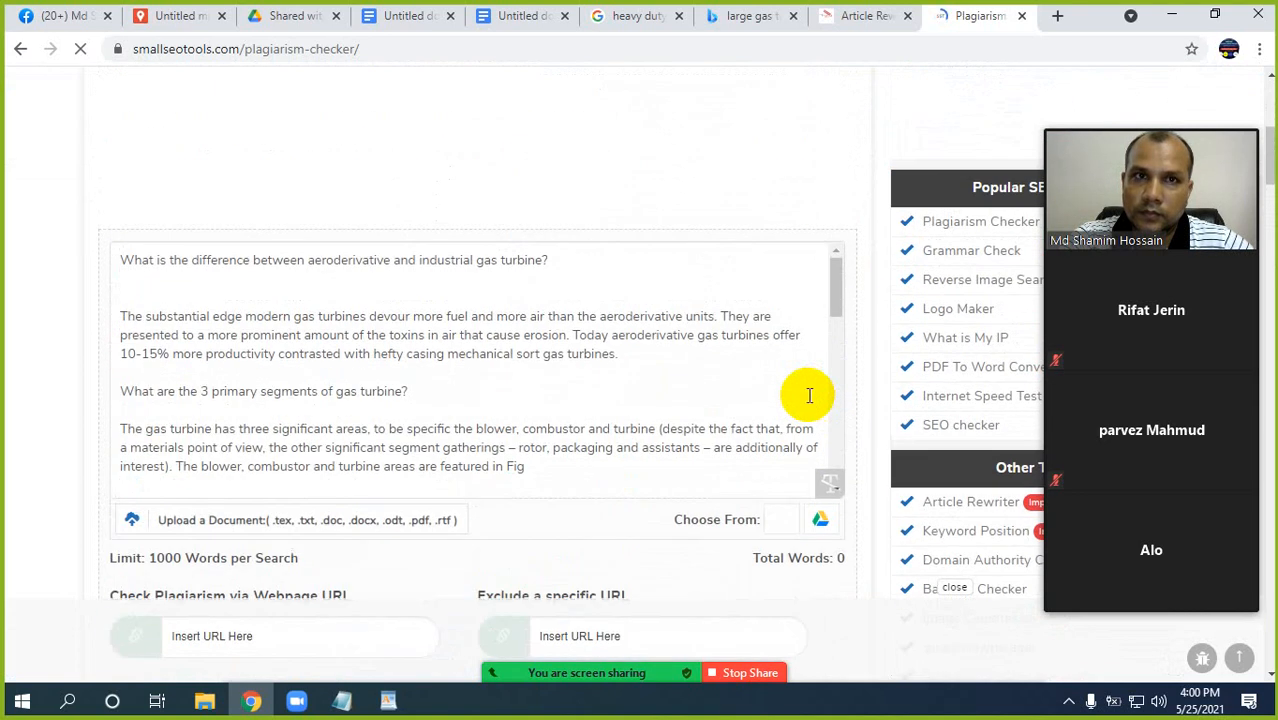
pyautogui.scroll(2, 809, 396)
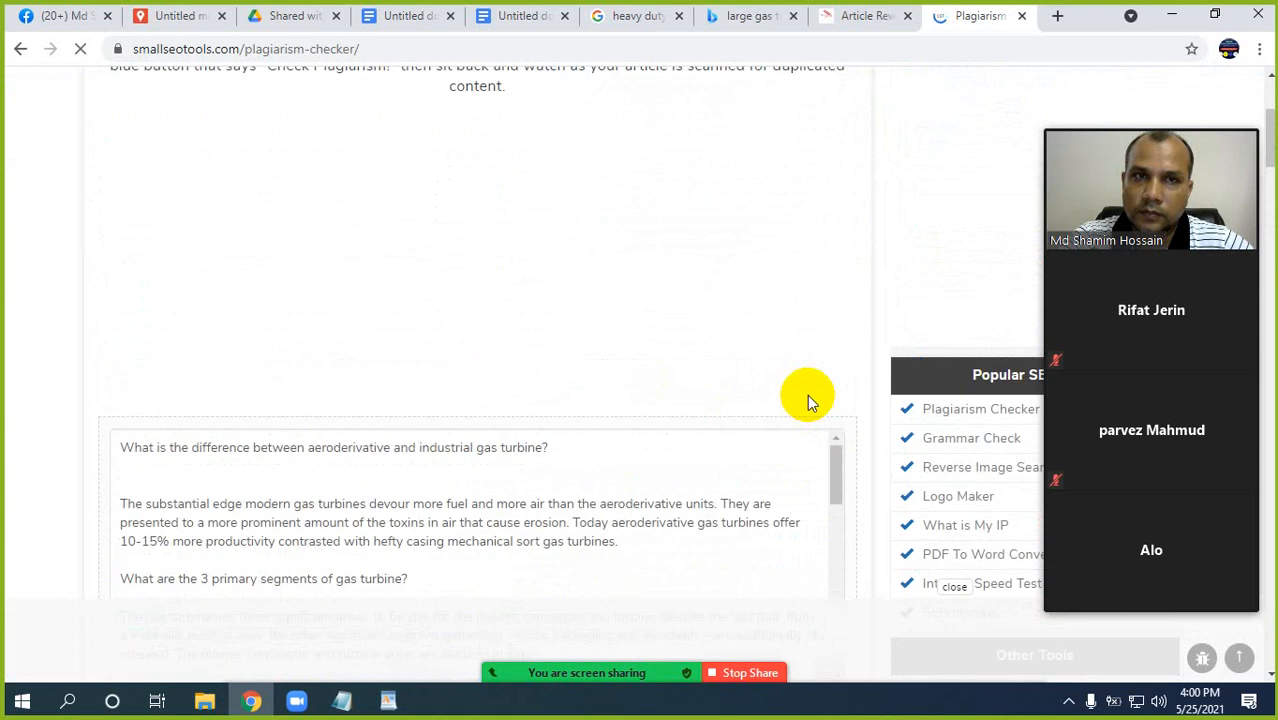
pyautogui.scroll(2, 807, 394)
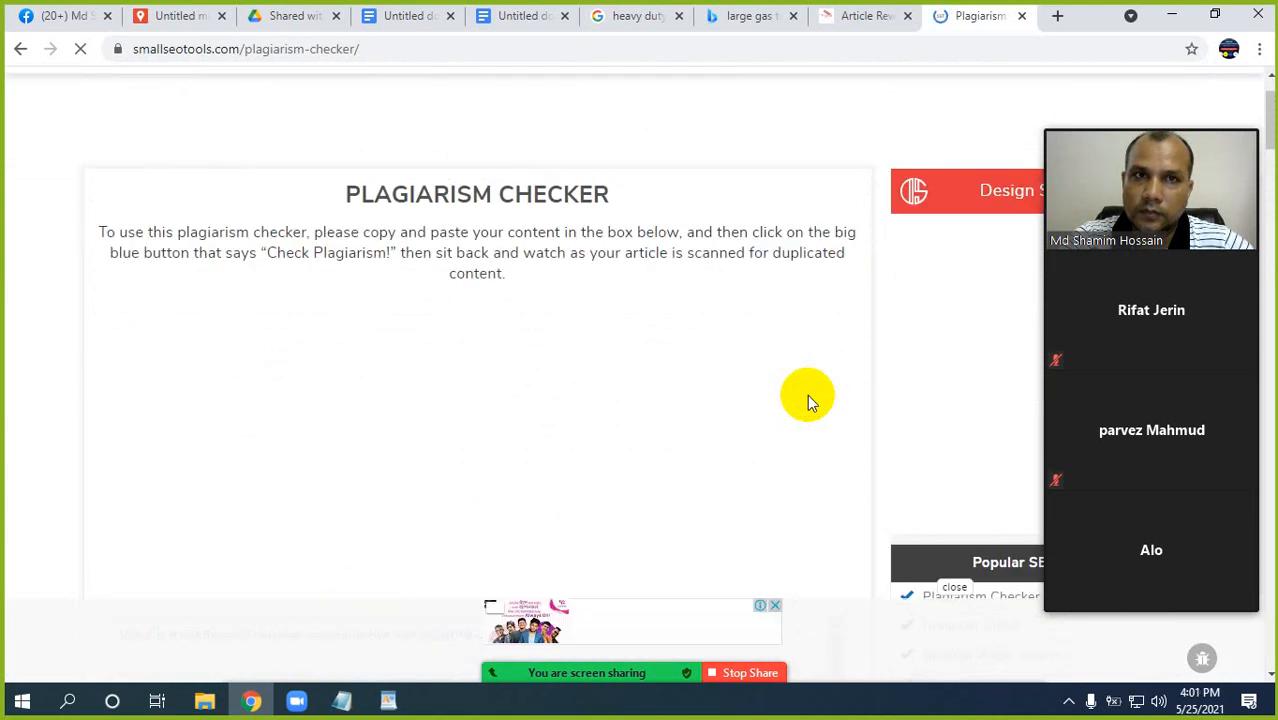
pyautogui.scroll(-2, 807, 394)
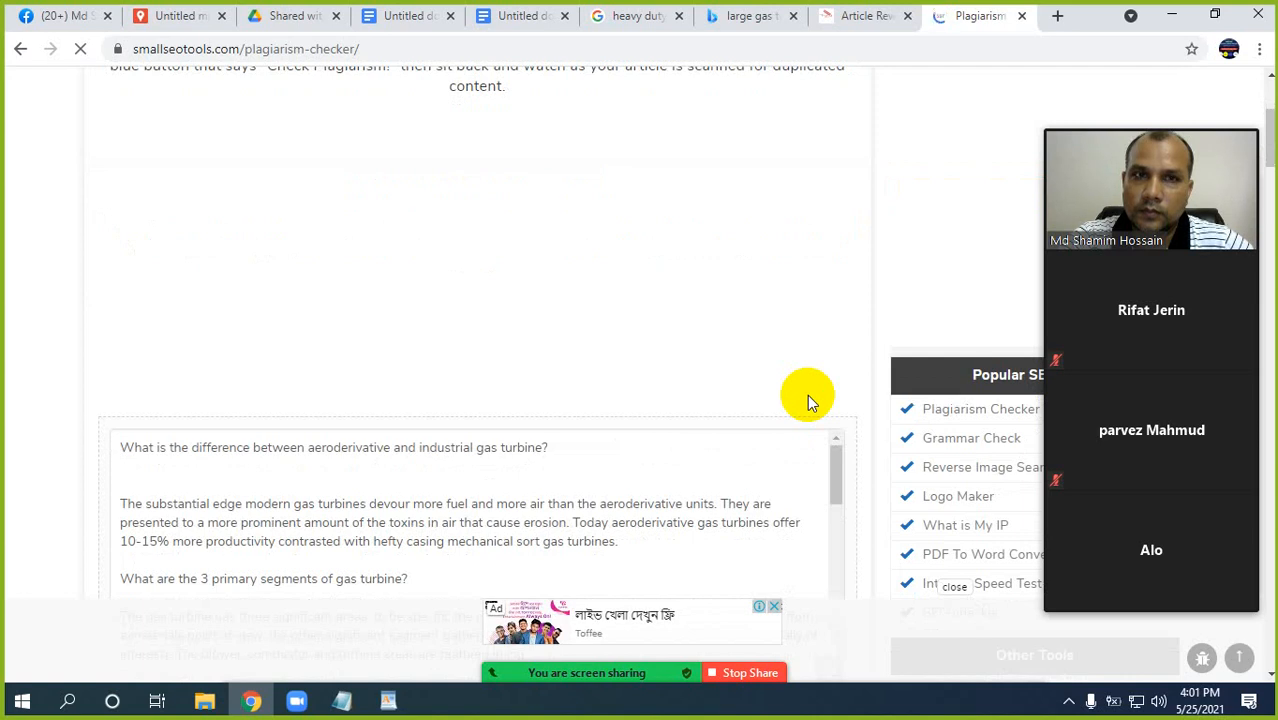
pyautogui.scroll(-2, 835, 364)
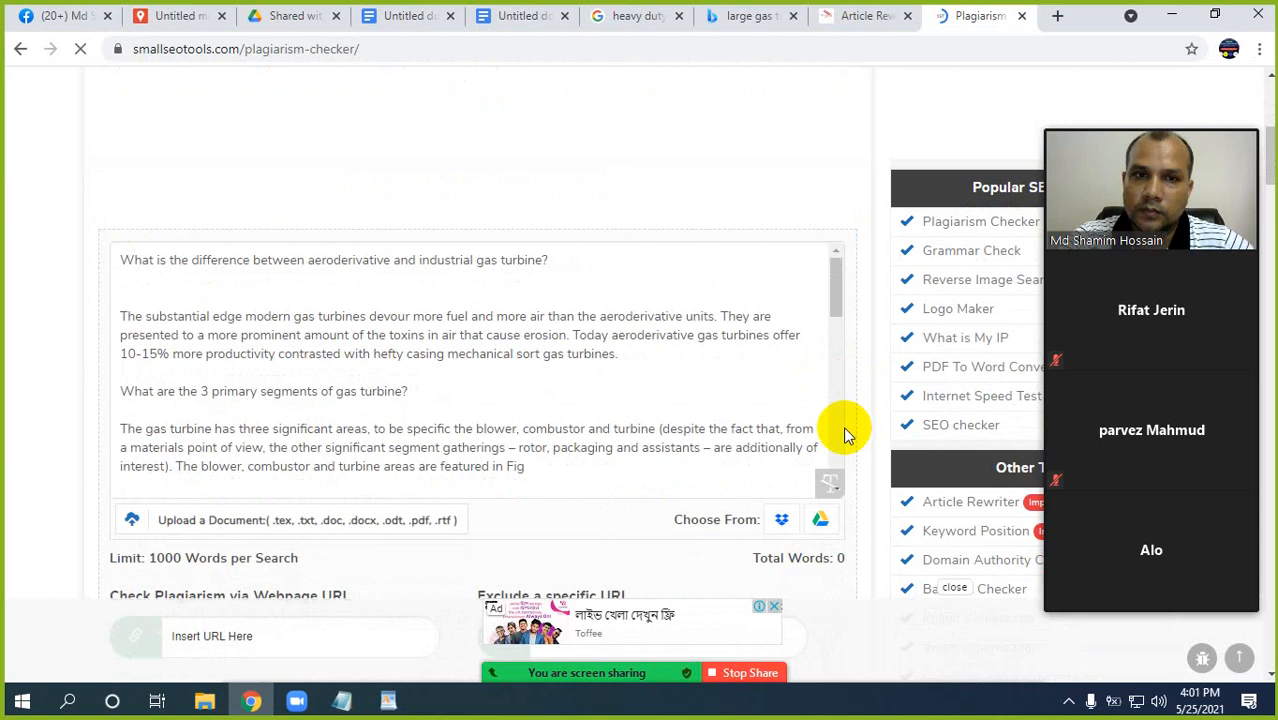
pyautogui.scroll(-2, 845, 429)
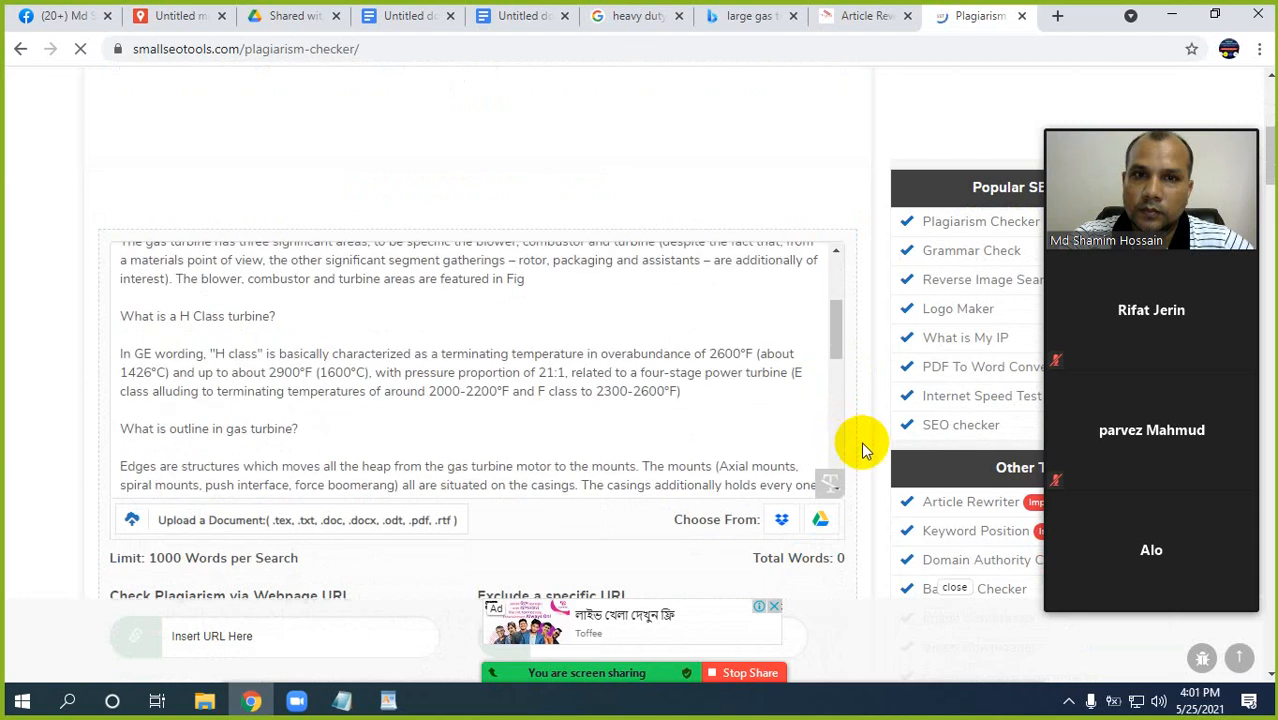
pyautogui.scroll(-3, 856, 442)
pyautogui.scroll(-3, 865, 450)
pyautogui.scroll(-5, 865, 450)
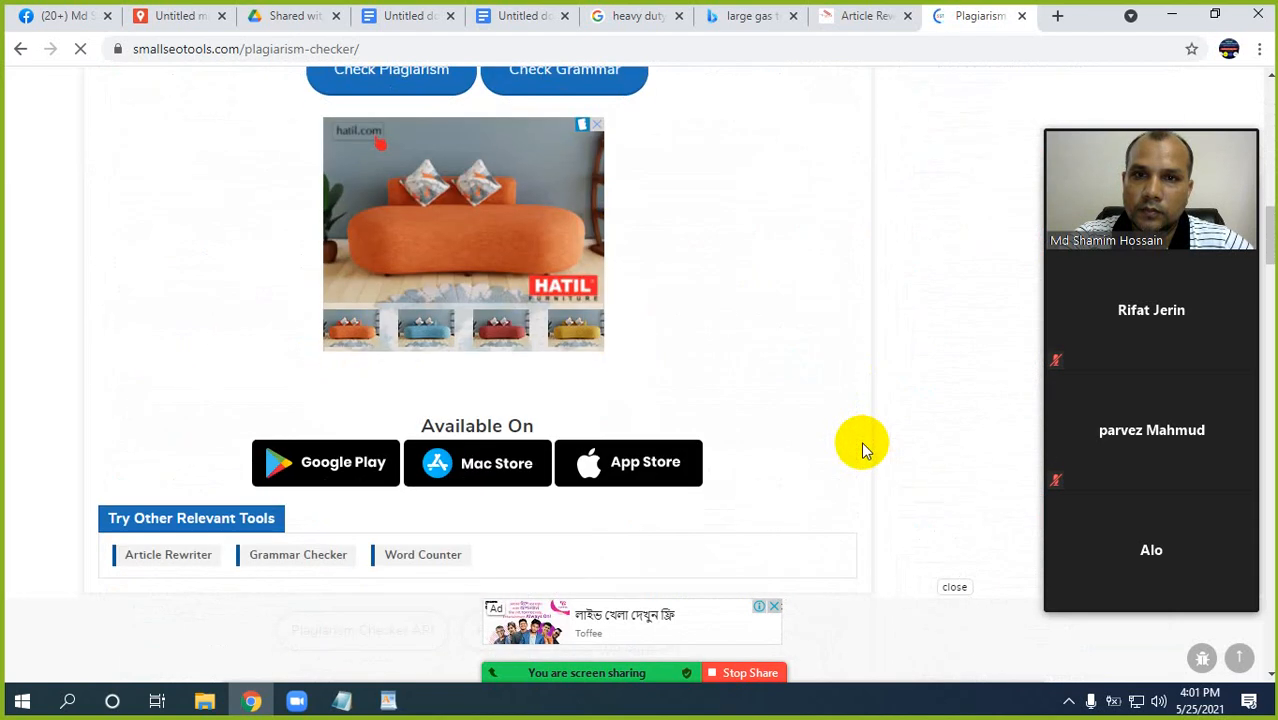
pyautogui.scroll(-4, 865, 450)
pyautogui.scroll(10, 865, 450)
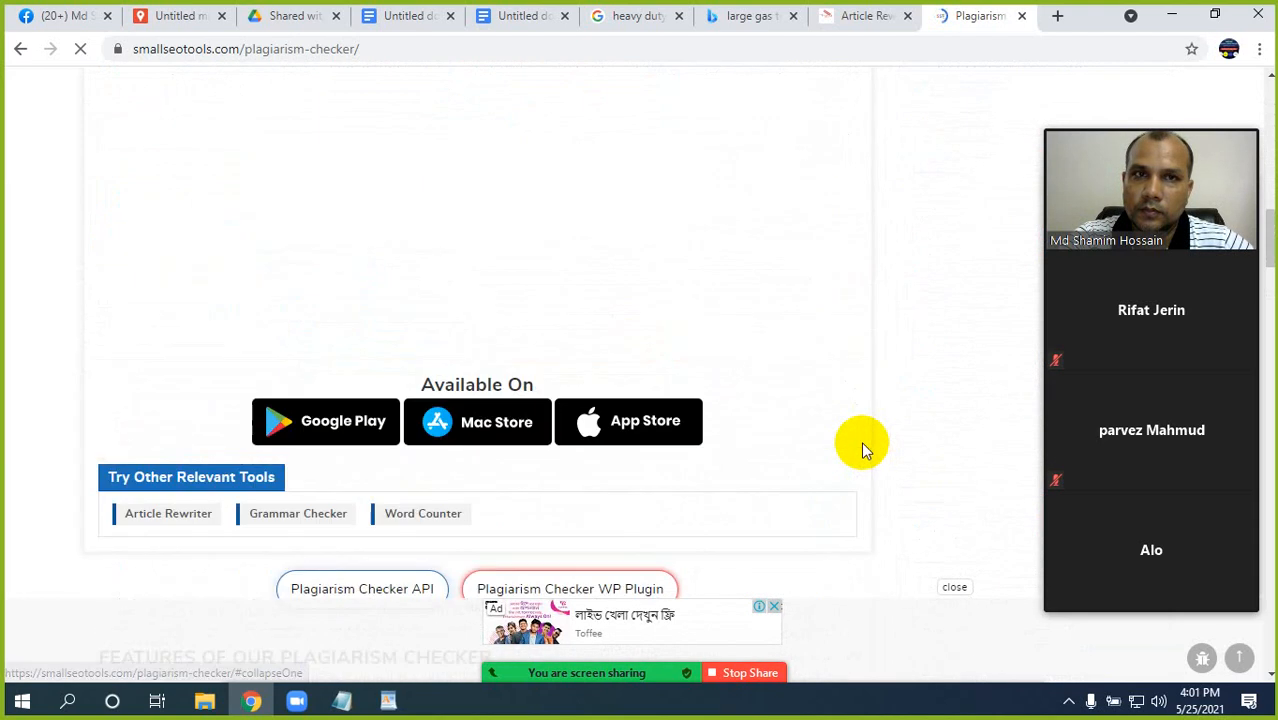
pyautogui.scroll(3, 865, 450)
pyautogui.scroll(4, 865, 450)
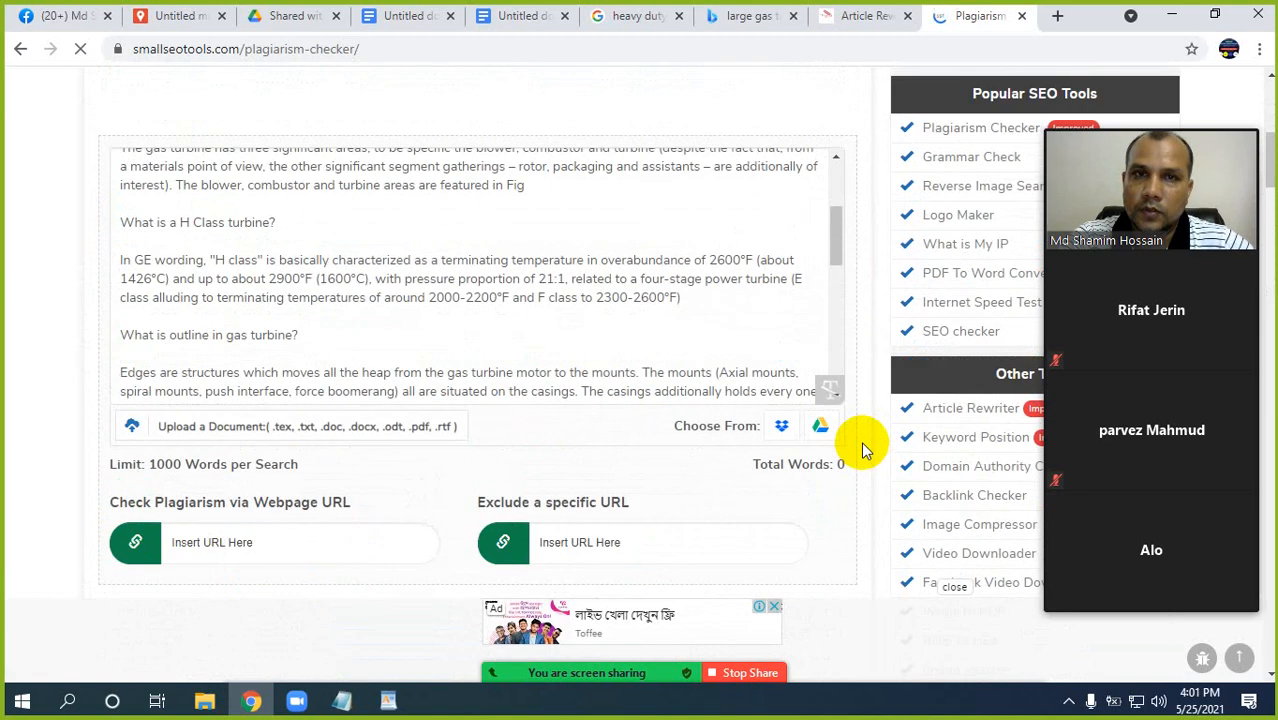
pyautogui.scroll(3, 828, 376)
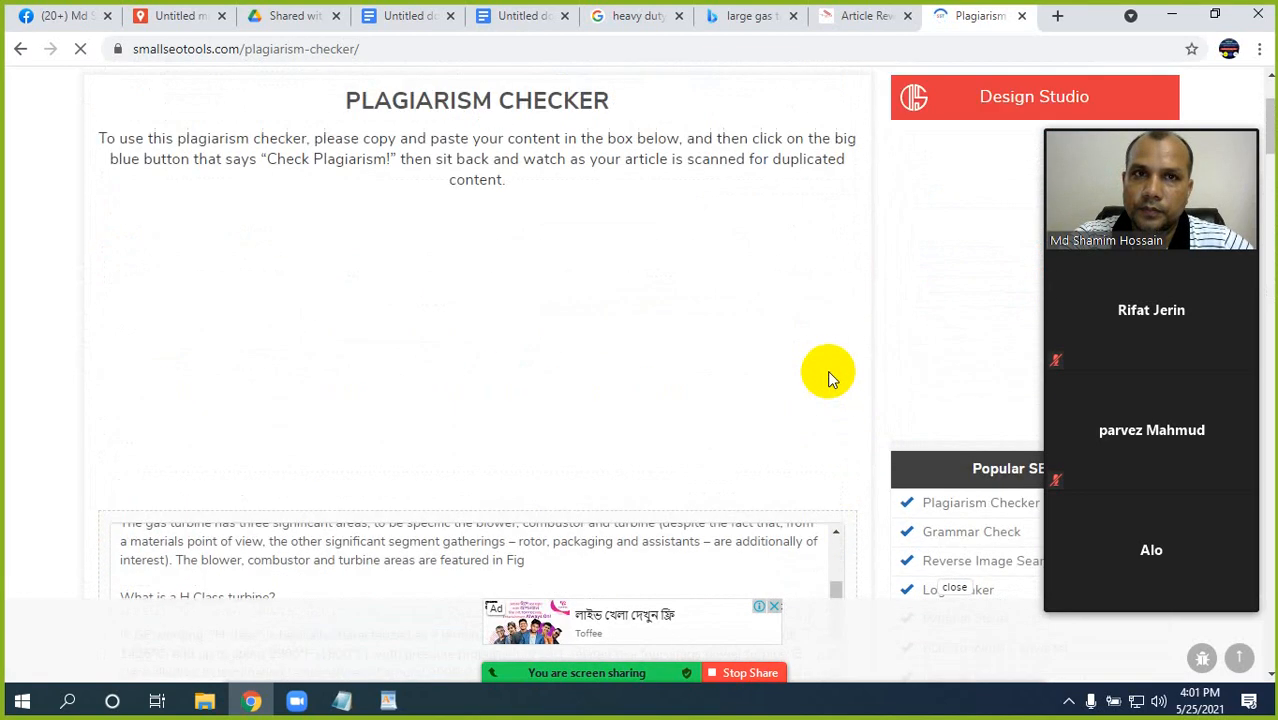
pyautogui.scroll(1, 828, 378)
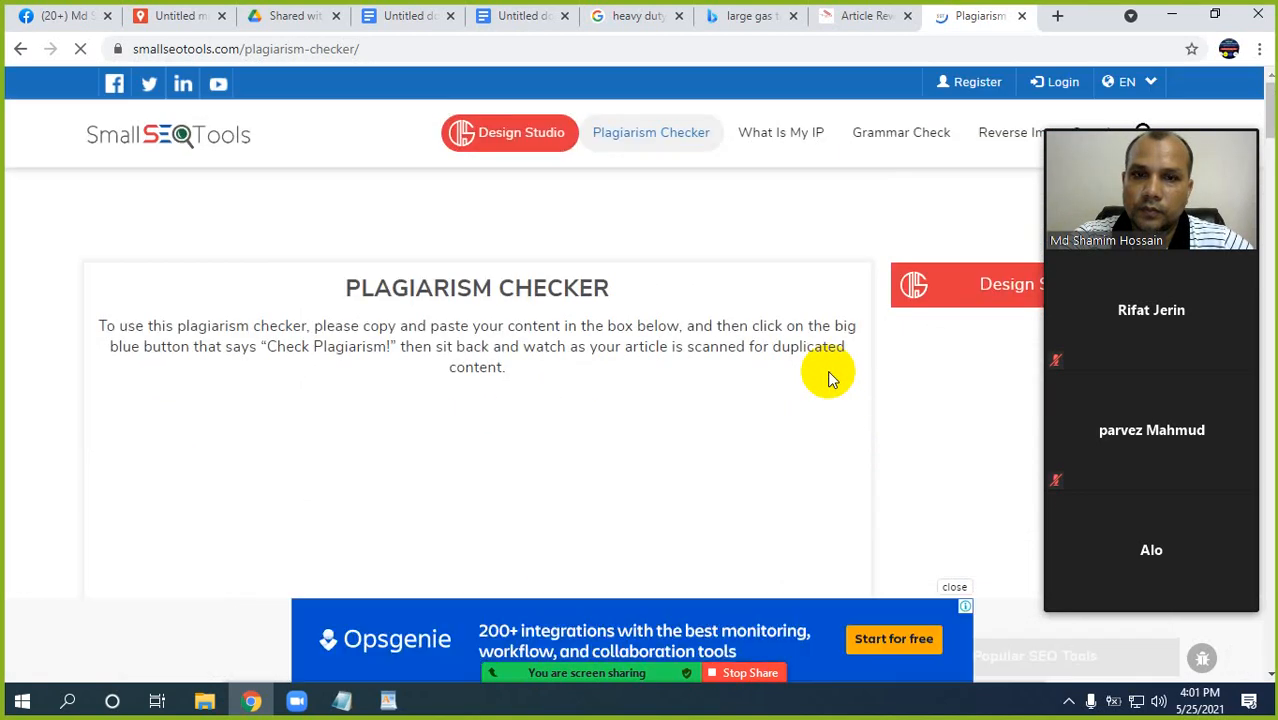
pyautogui.scroll(-1, 832, 379)
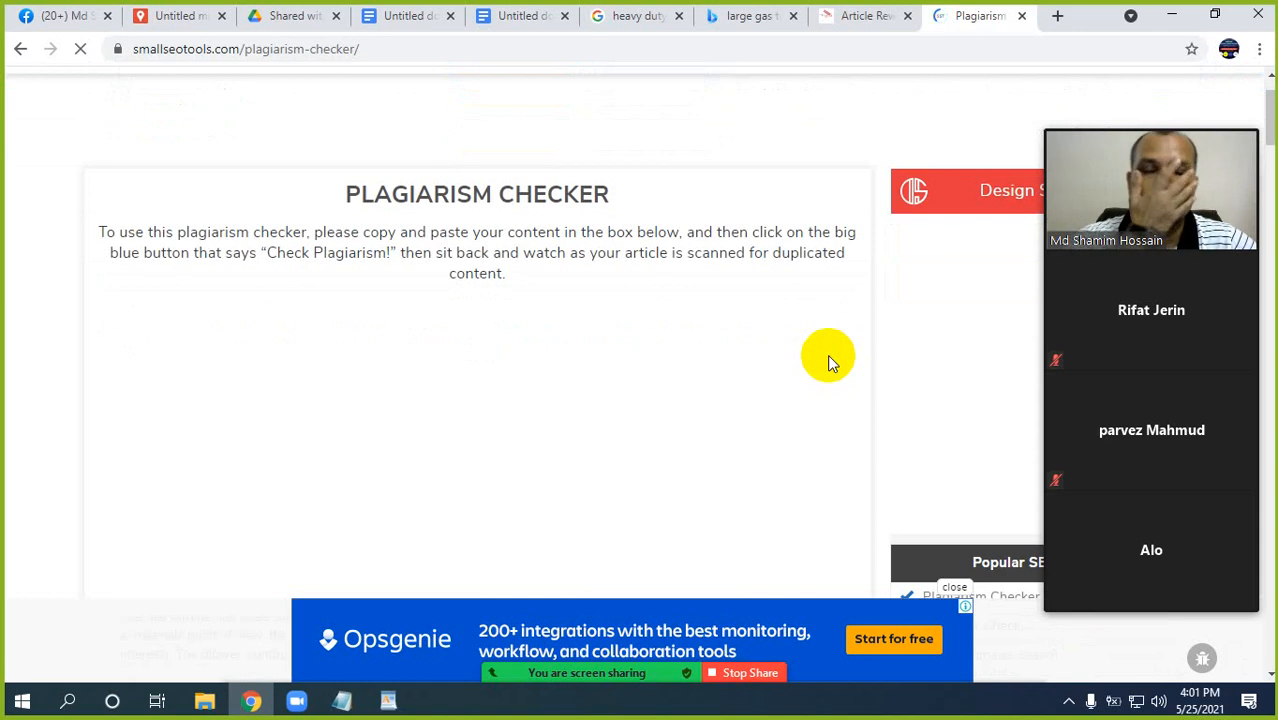
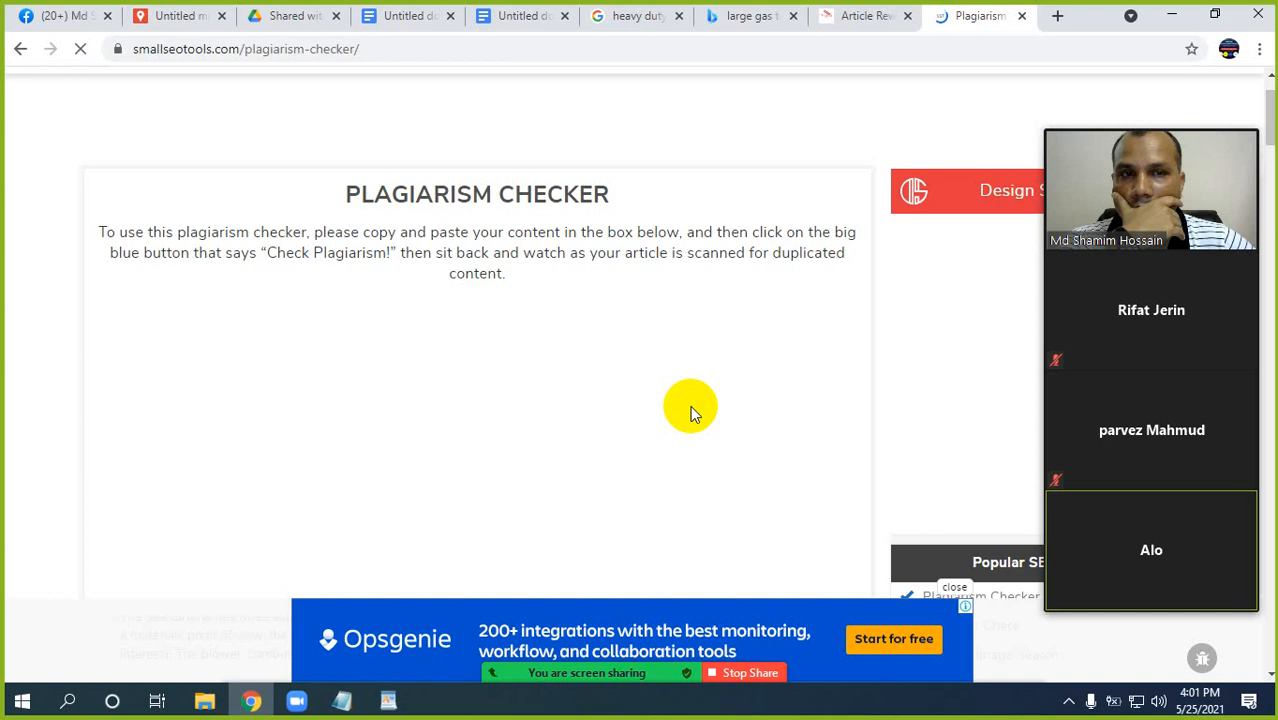
# Mute all current and new Zoom participants, still allowing them to unmute themselves, and minimize the participants window.
pyautogui.moveTo(422, 694)
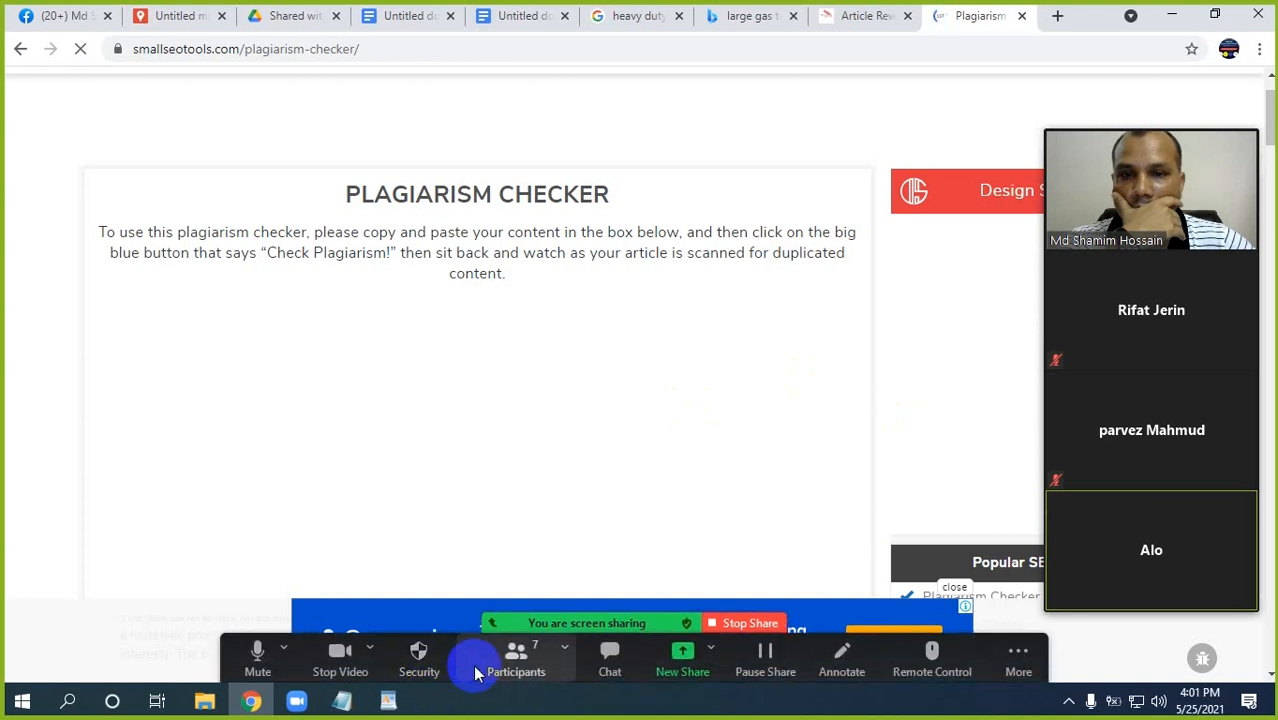
pyautogui.click(510, 664)
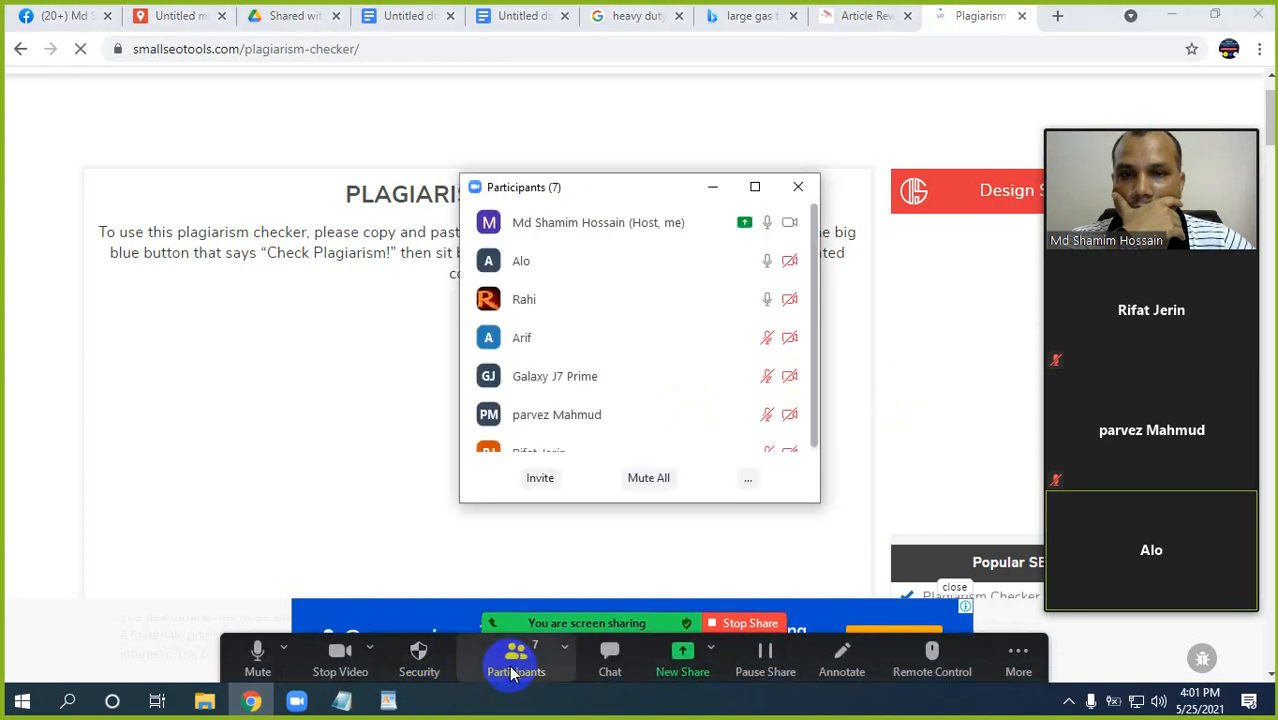
pyautogui.click(649, 478)
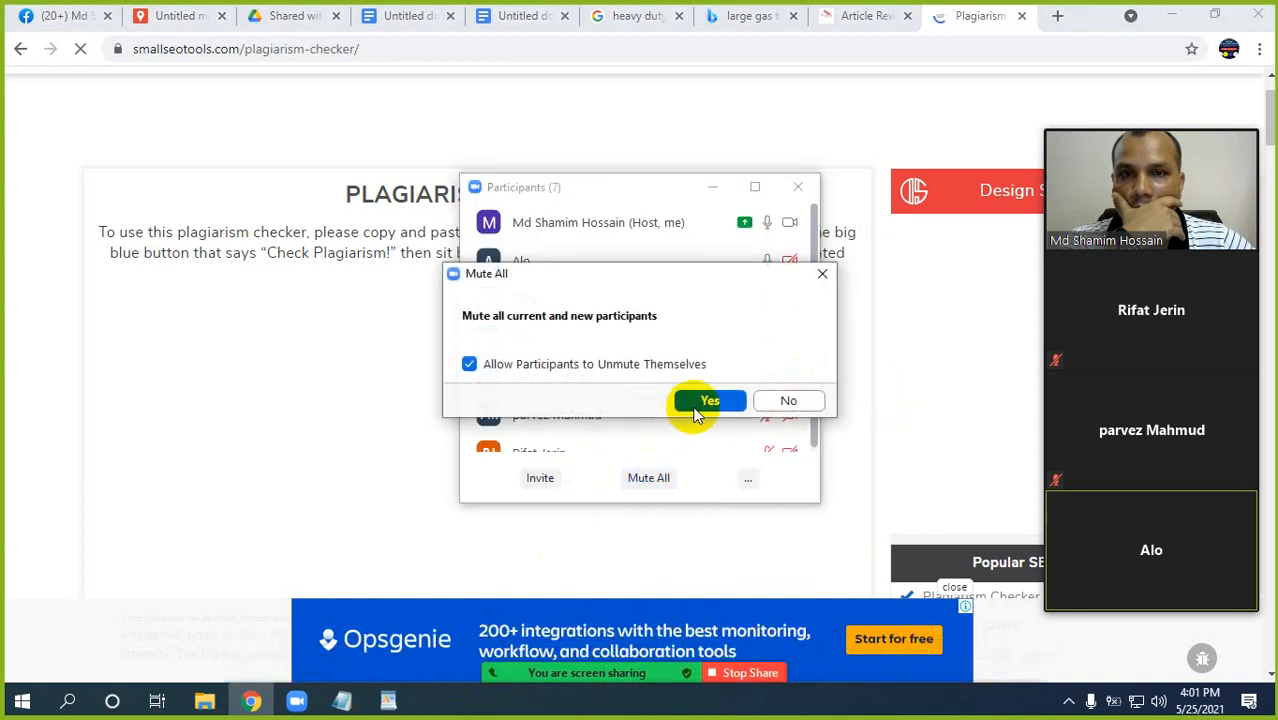
pyautogui.click(697, 414)
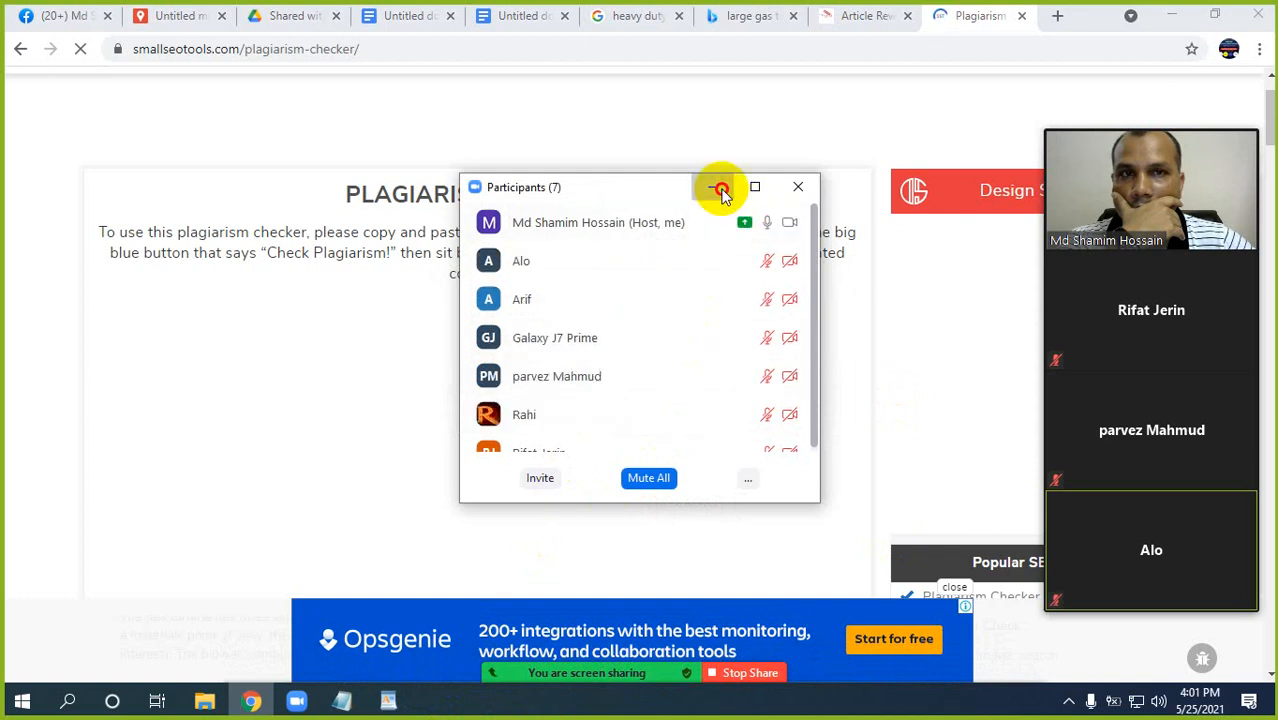
pyautogui.click(721, 190)
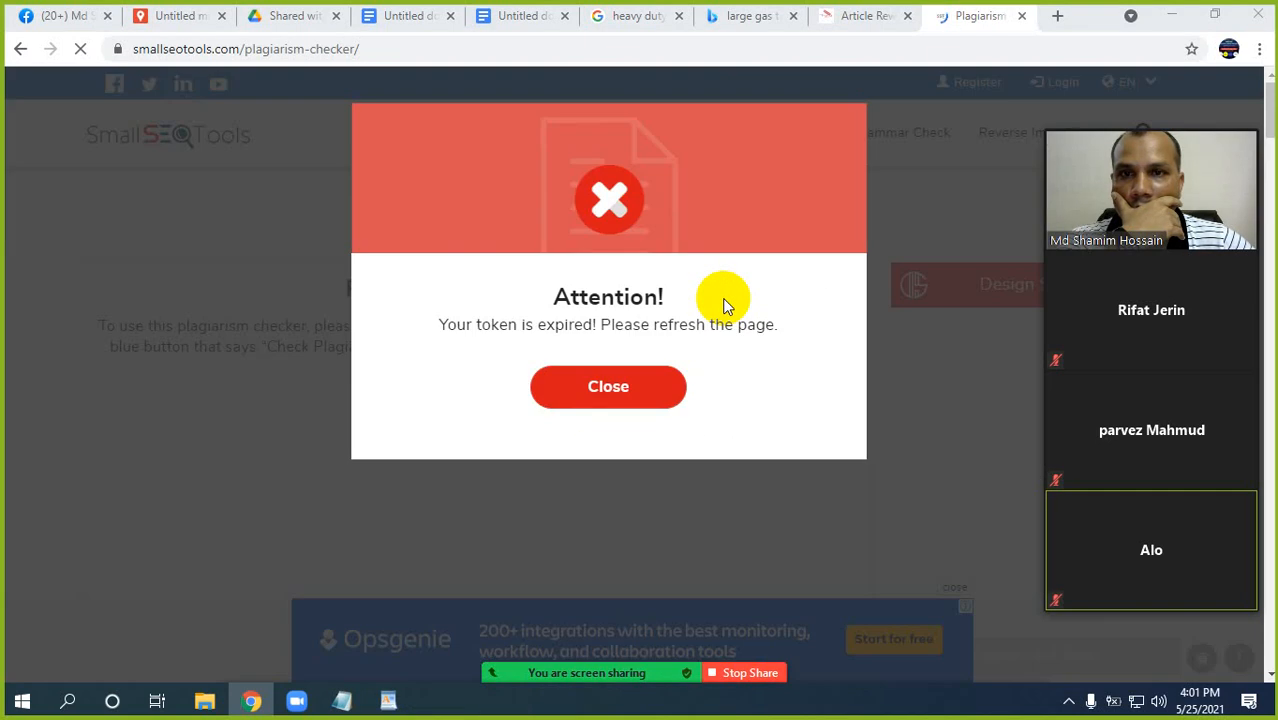
# Dismiss the expired-token alert, reload the plagiarism checker with the form resubmitted, and dismiss the site's notification requests.
pyautogui.click(611, 401)
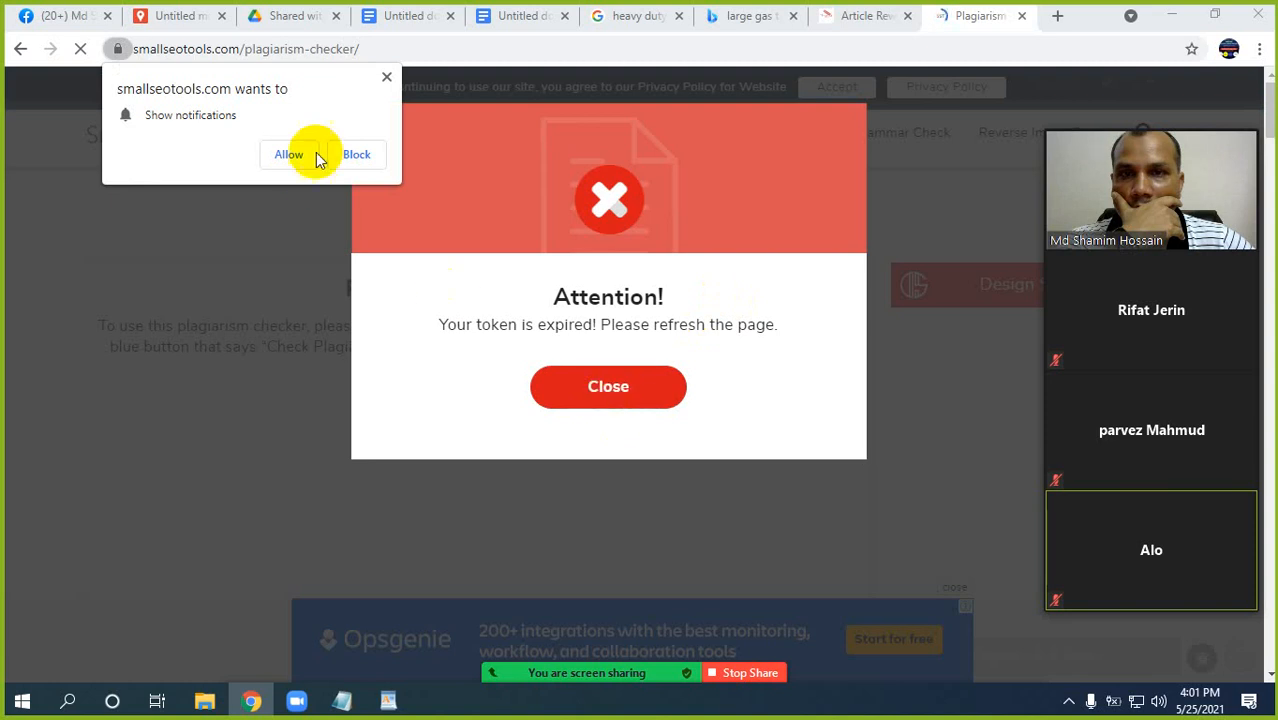
pyautogui.click(386, 77)
pyautogui.click(562, 388)
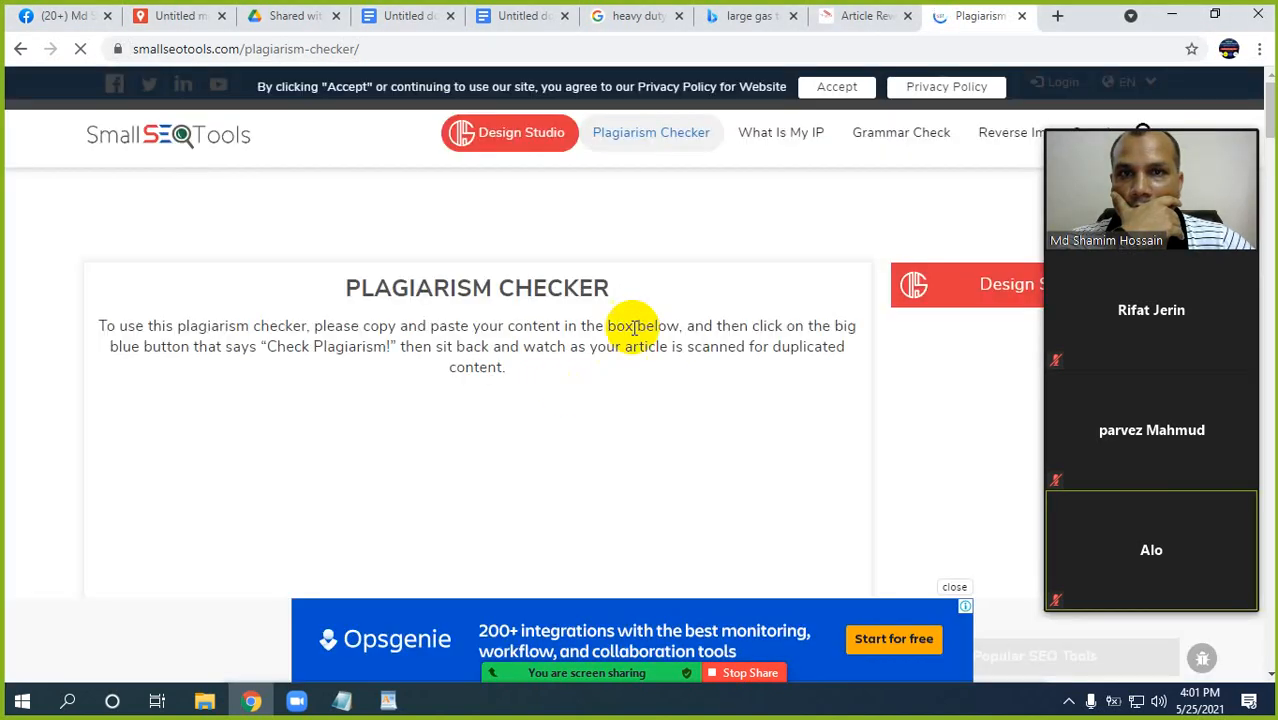
pyautogui.rightClick(957, 20)
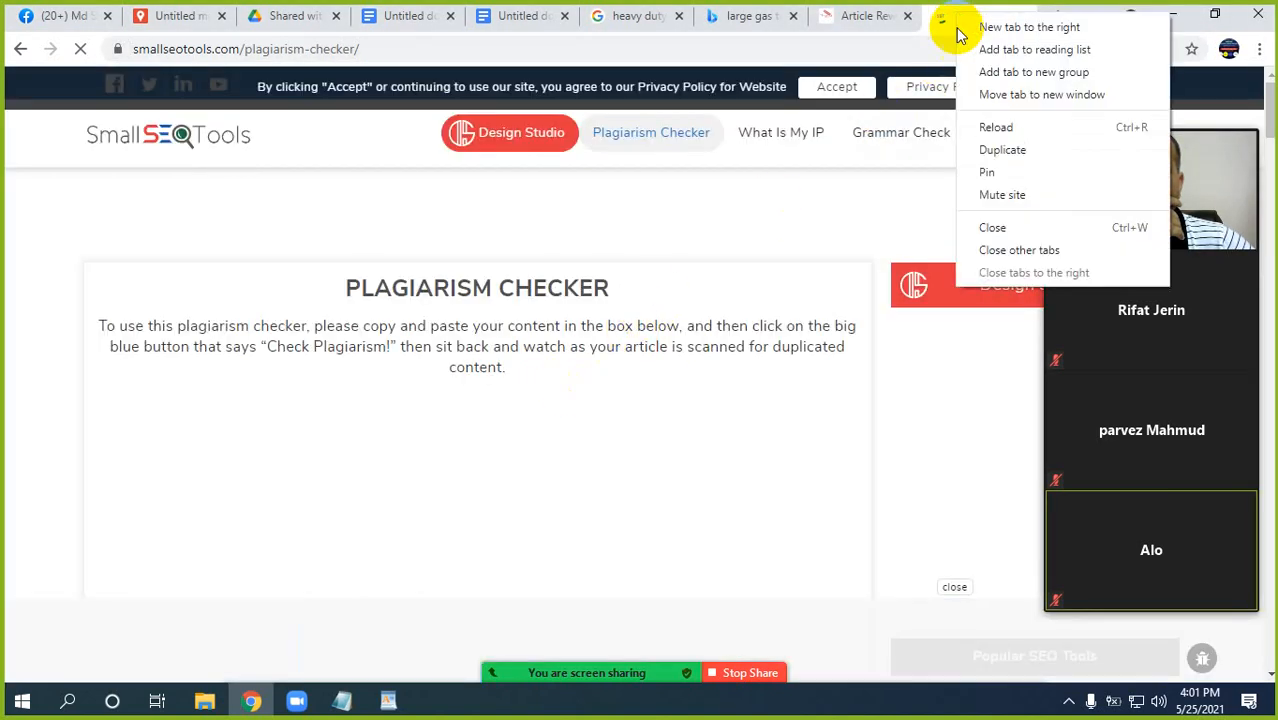
pyautogui.click(995, 127)
pyautogui.click(711, 191)
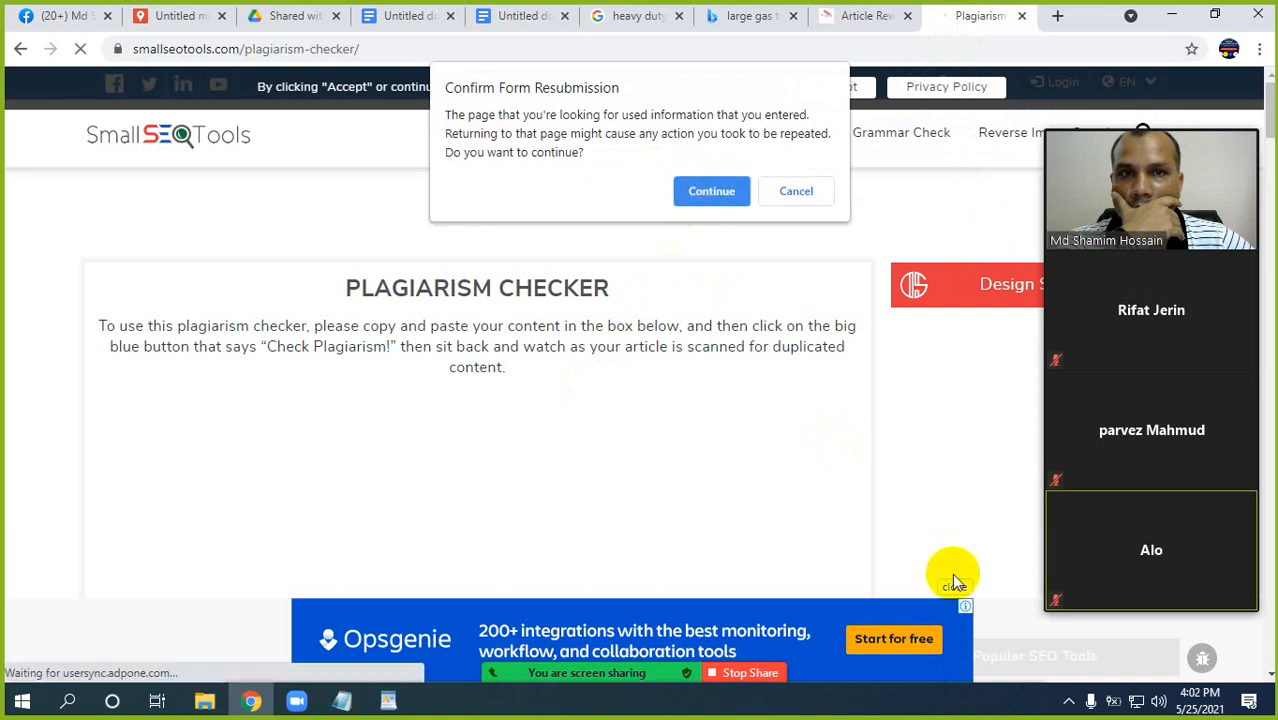
pyautogui.click(1068, 700)
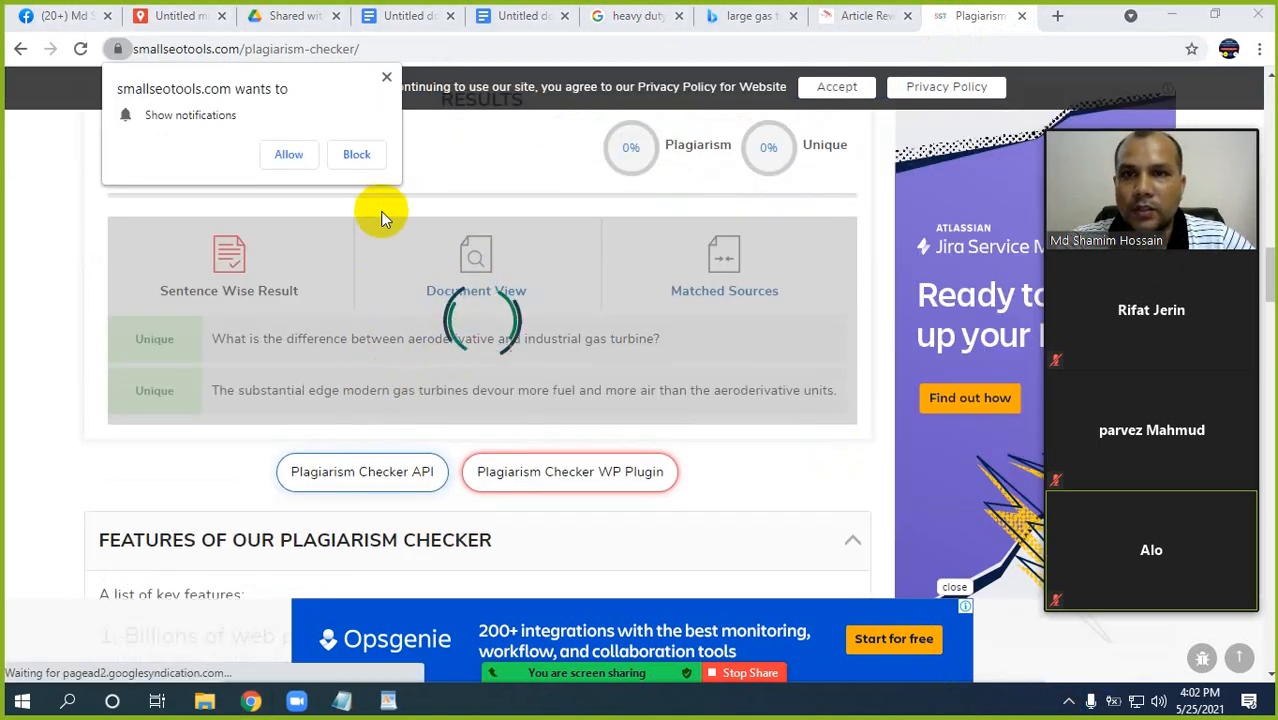
pyautogui.click(386, 77)
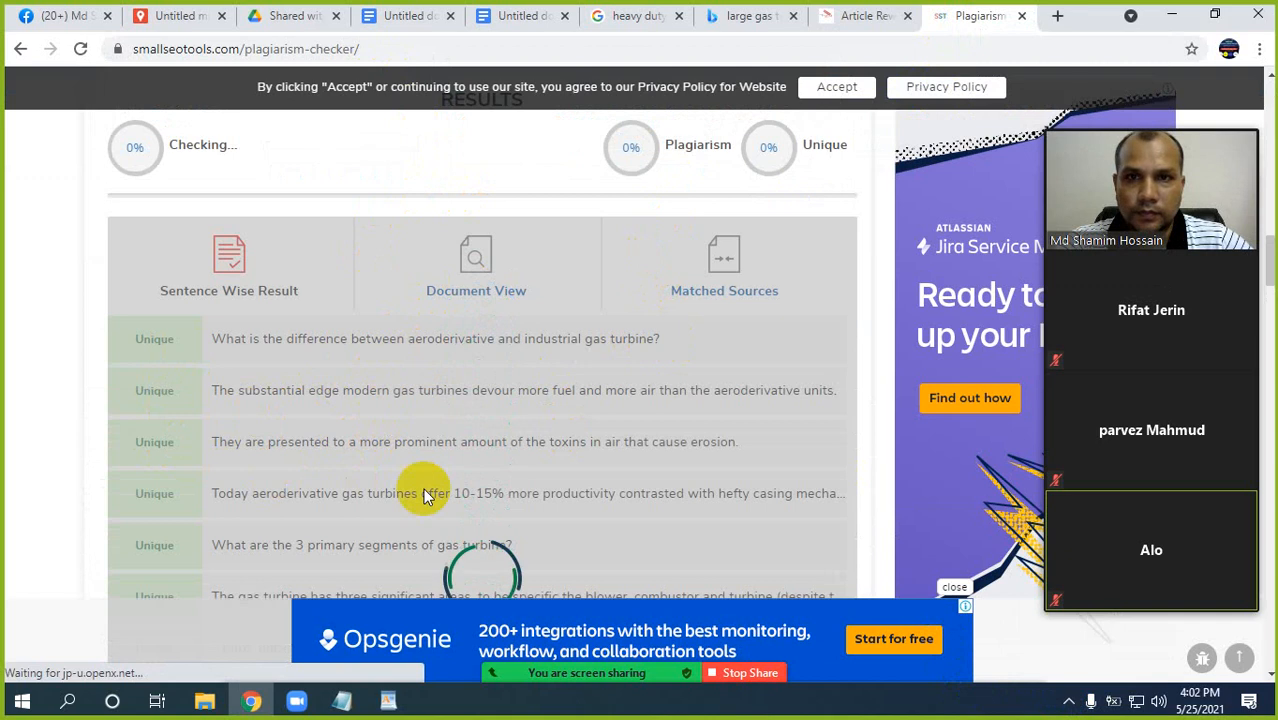
# Examine the plagiarism and unique percentages and go through the sentence-wise results for any plagiarized sentence.
pyautogui.scroll(-1, 480, 505)
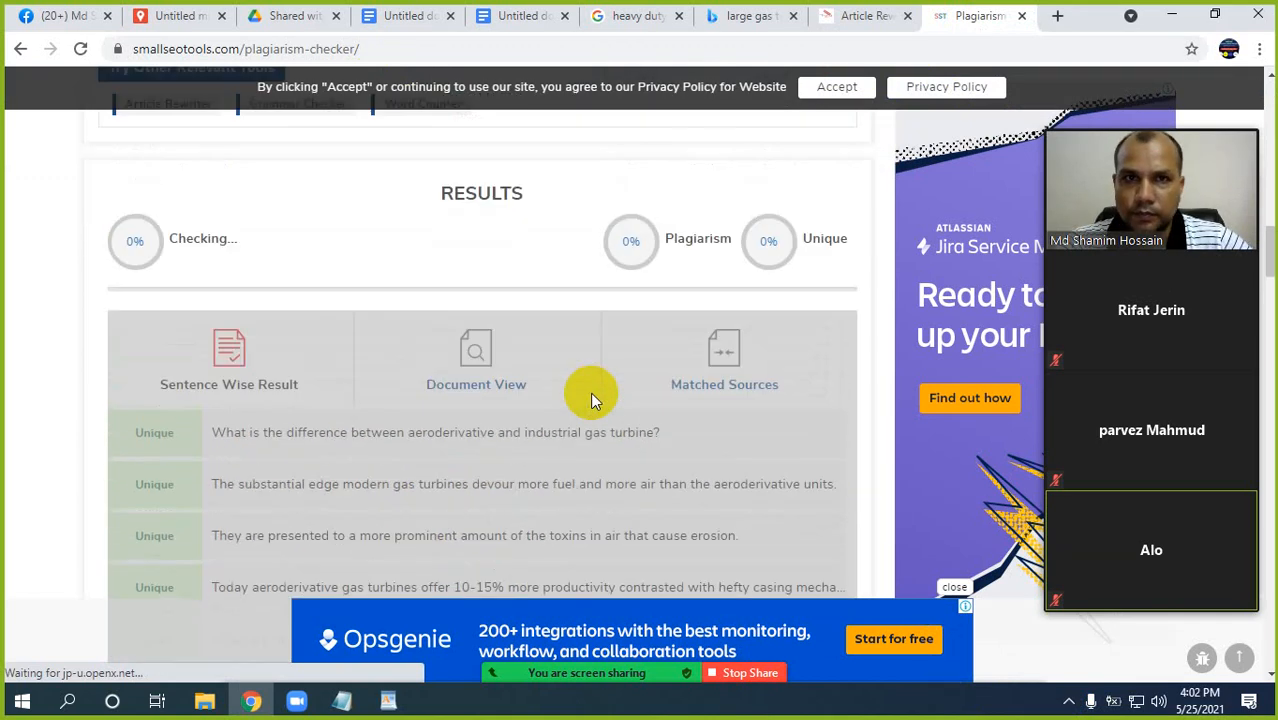
pyautogui.scroll(-3, 564, 421)
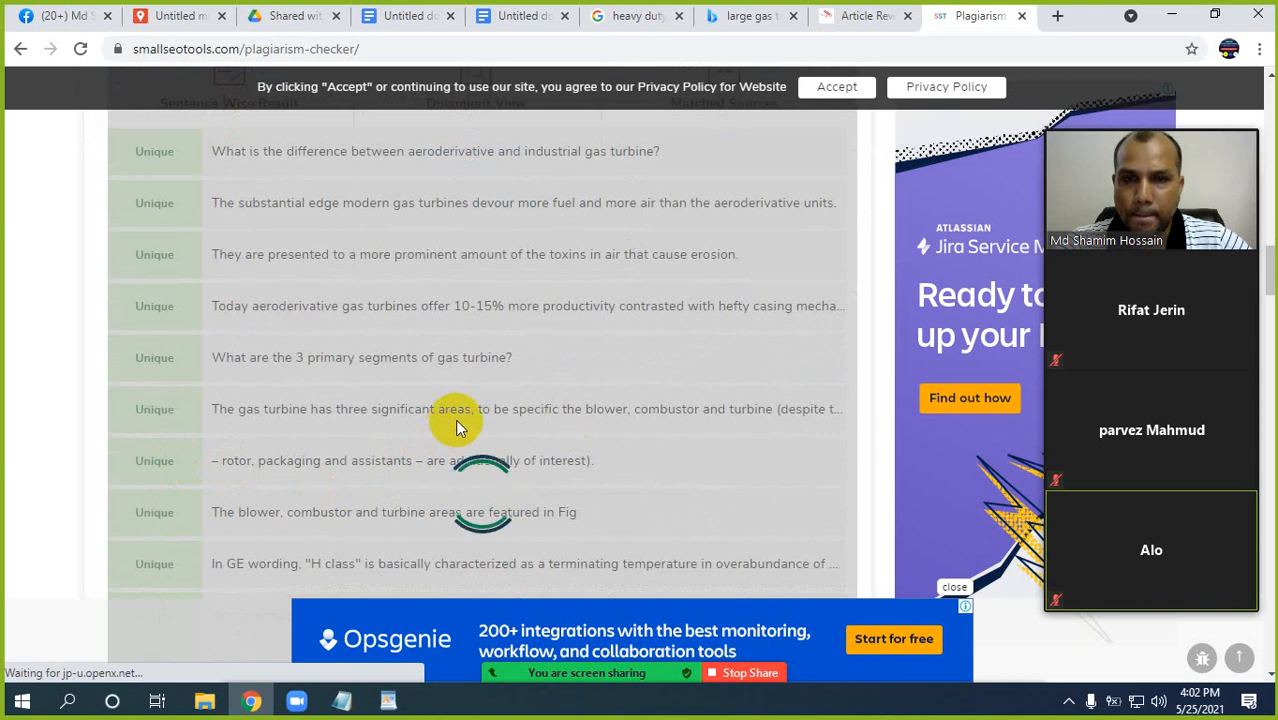
pyautogui.scroll(-1, 455, 419)
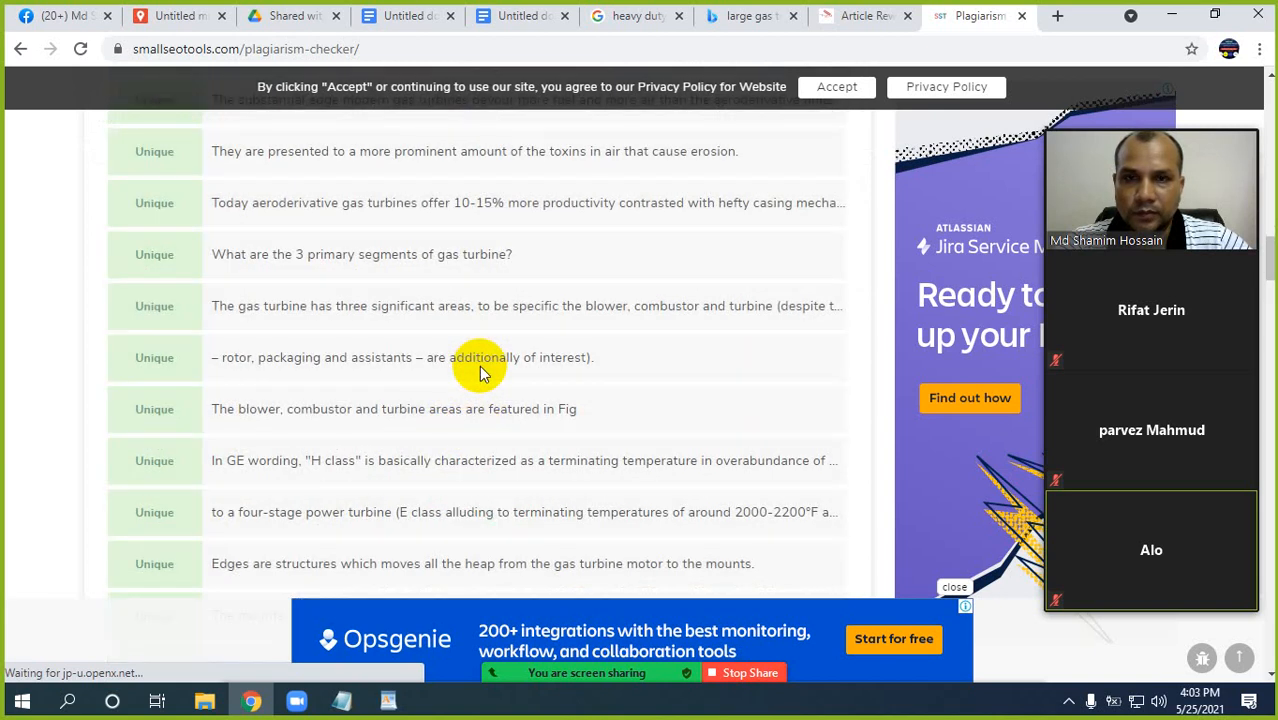
pyautogui.scroll(4, 480, 372)
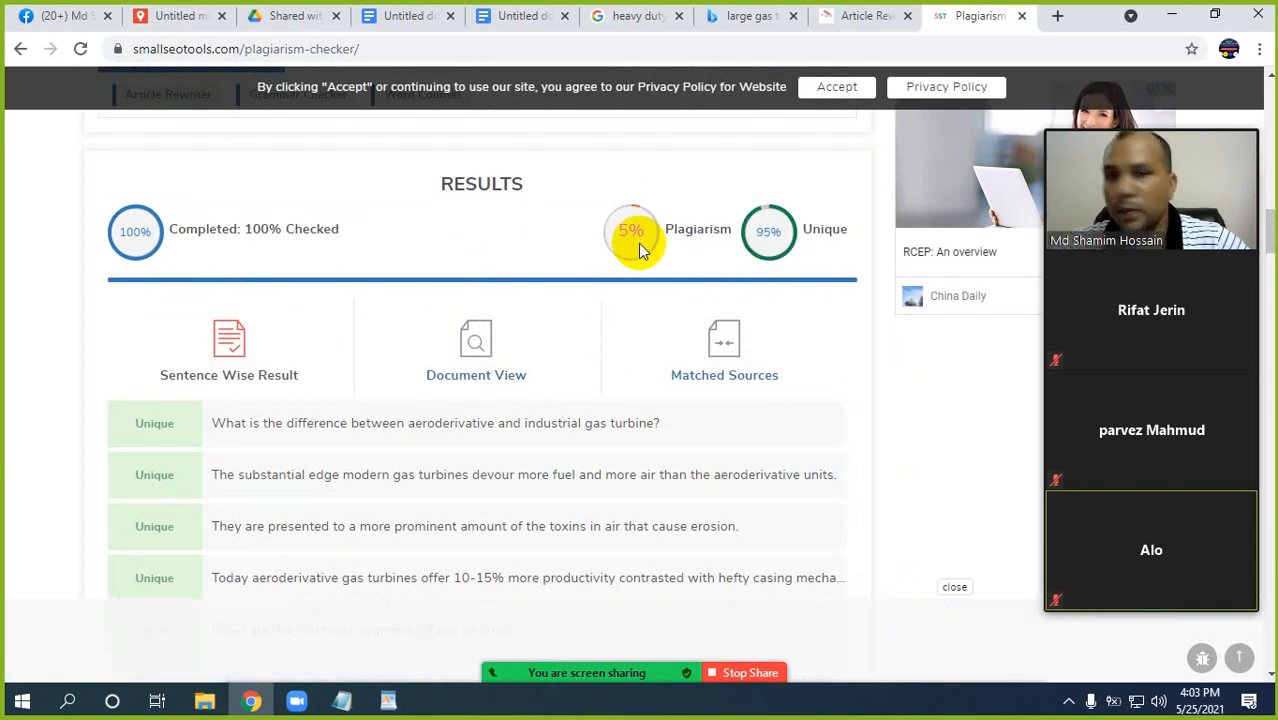
pyautogui.scroll(-5, 550, 468)
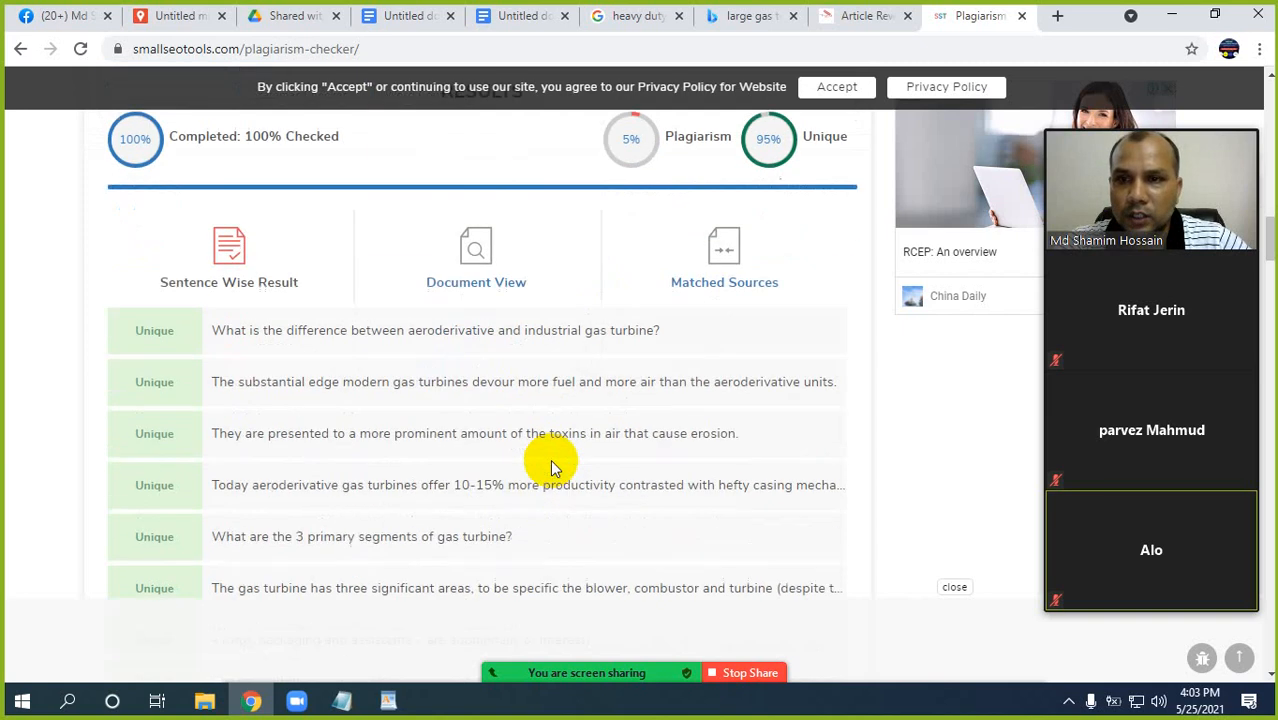
pyautogui.scroll(-4, 551, 459)
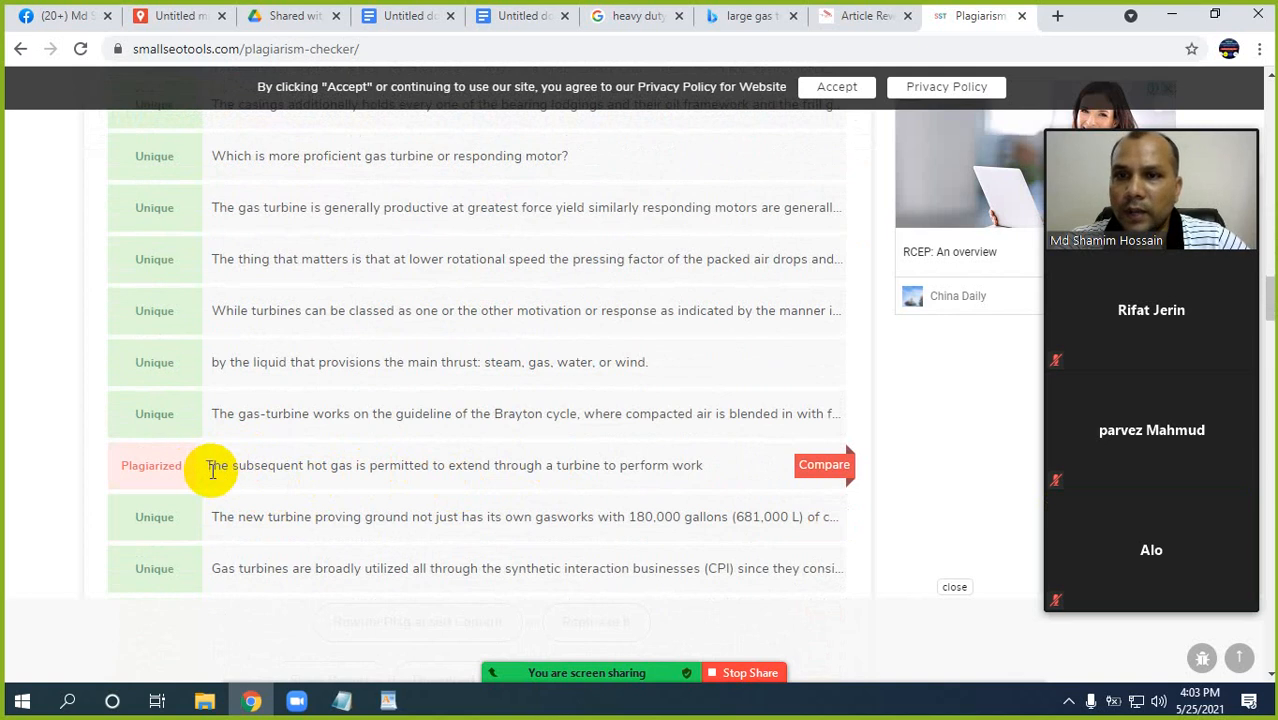
# Copy the plagiarized sentence "The subsequent hot gas is permitted to extend through a turbine to perform work" and find it in the gas turbine document.
pyautogui.moveTo(206, 465); pyautogui.dragTo(726, 467)
pyautogui.hotkey('ctrl', 'c')
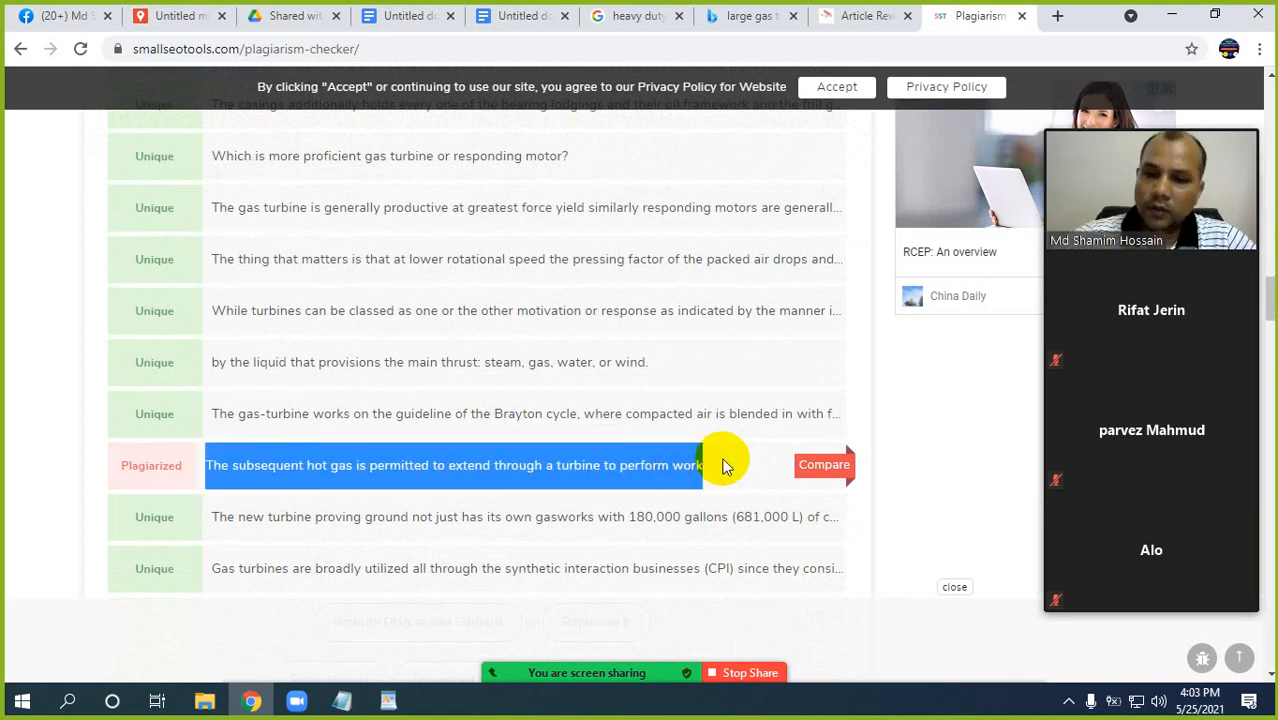
pyautogui.click(408, 15)
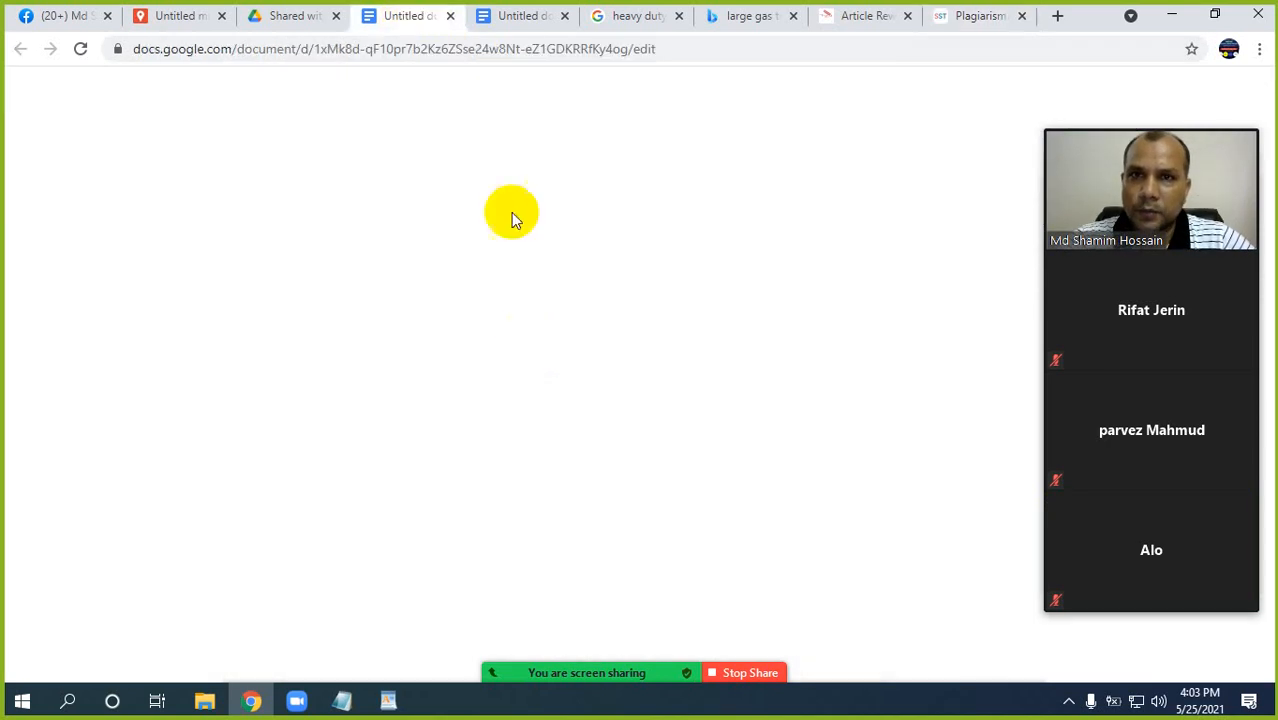
pyautogui.click(670, 438)
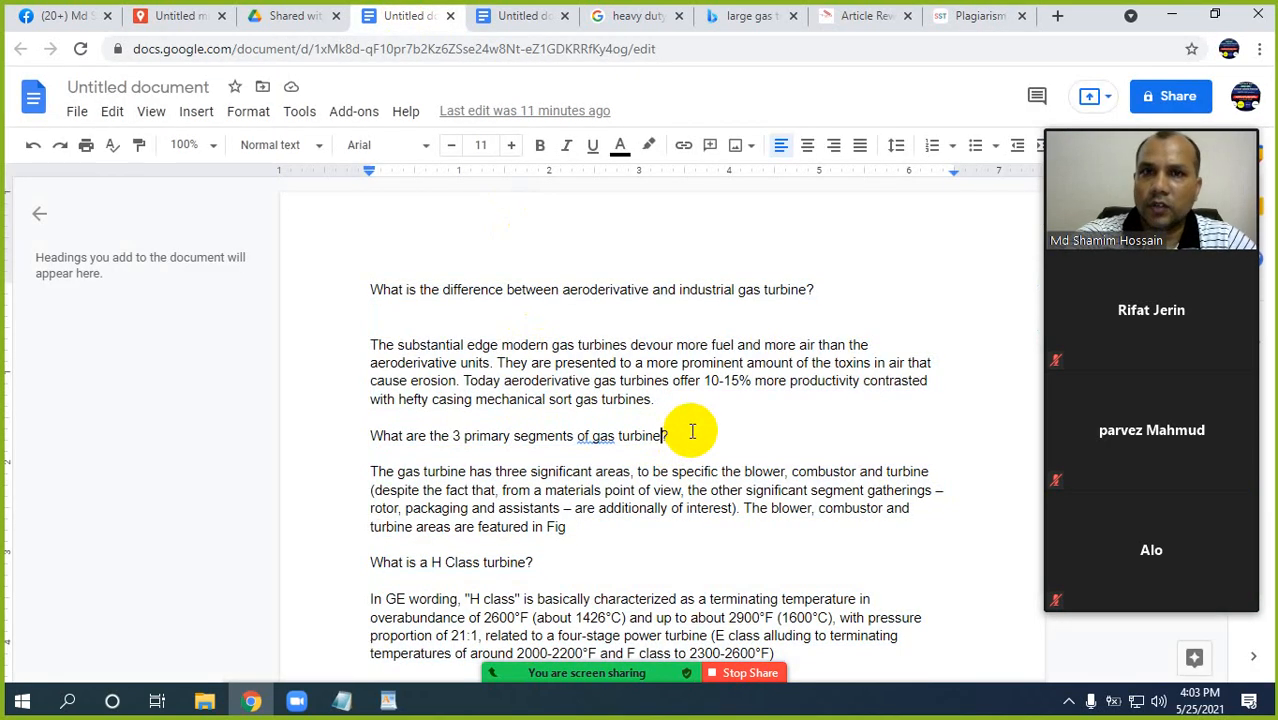
pyautogui.hotkey('ctrl', 'f')
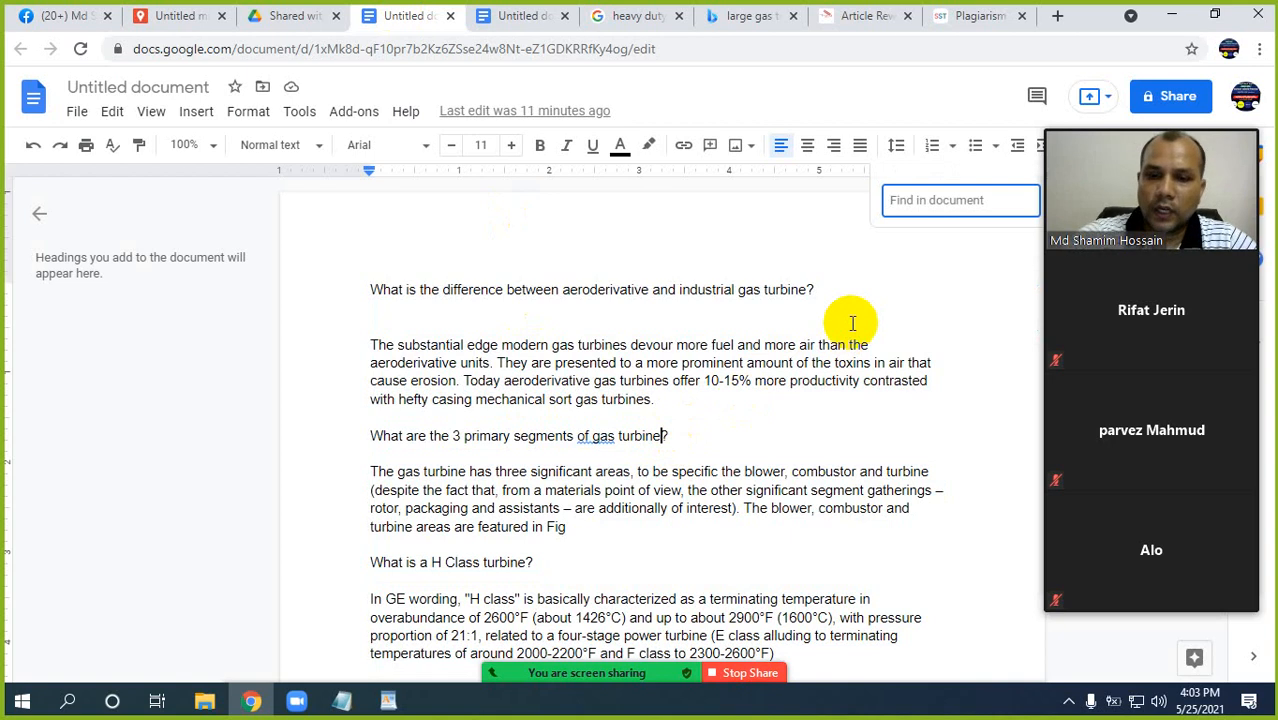
pyautogui.hotkey('ctrl', 'v')
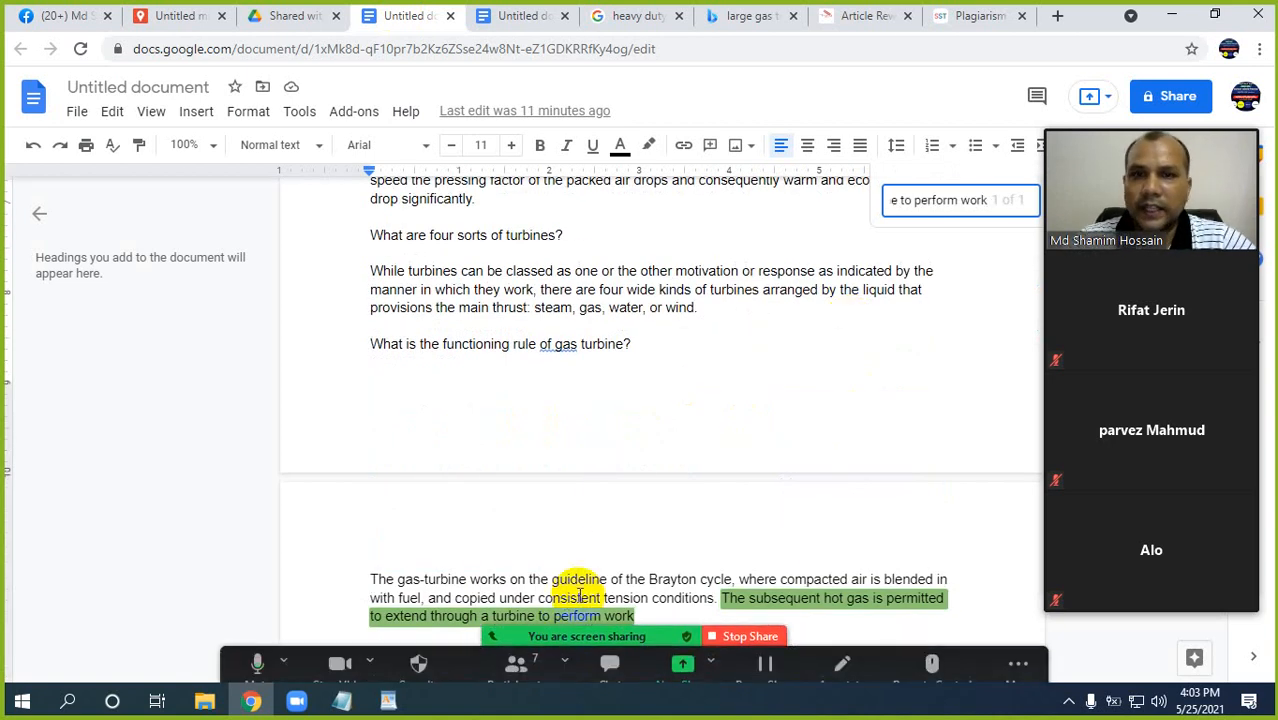
pyautogui.scroll(-3, 608, 483)
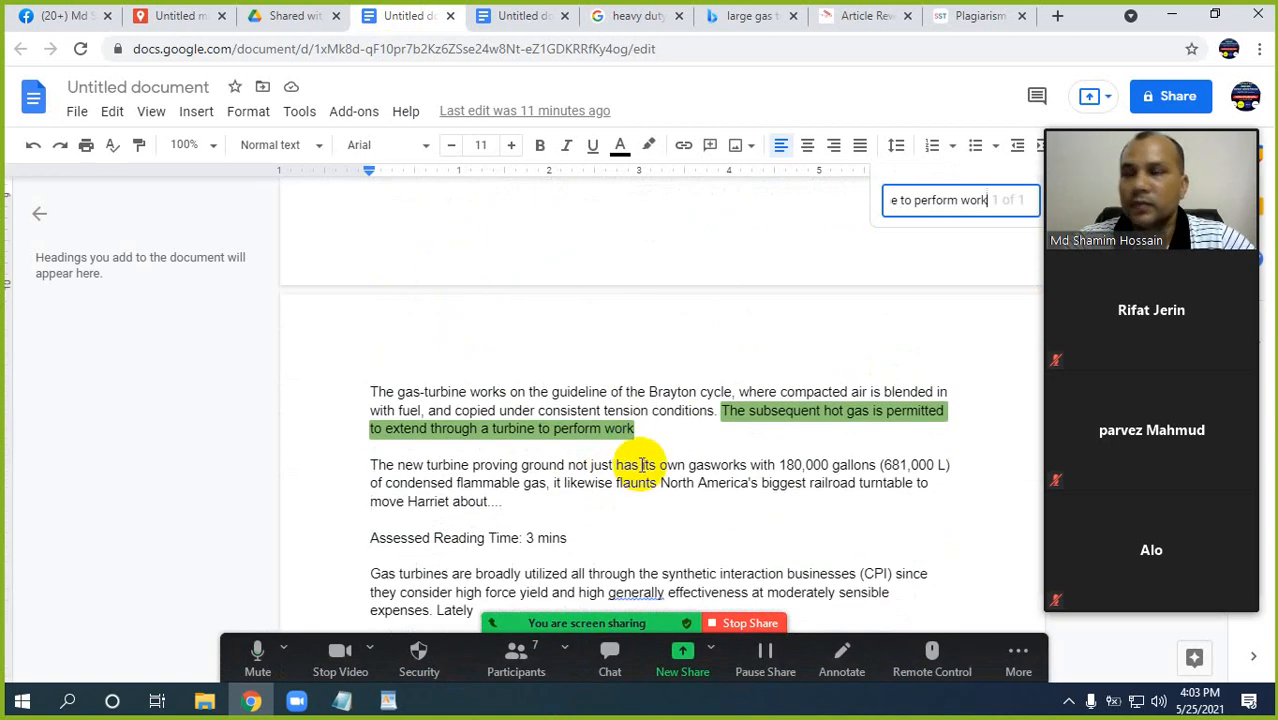
# Delete the sentence beginning "The subsequent hot gas is permitted" from the Brayton cycle paragraph.
pyautogui.click(722, 412)
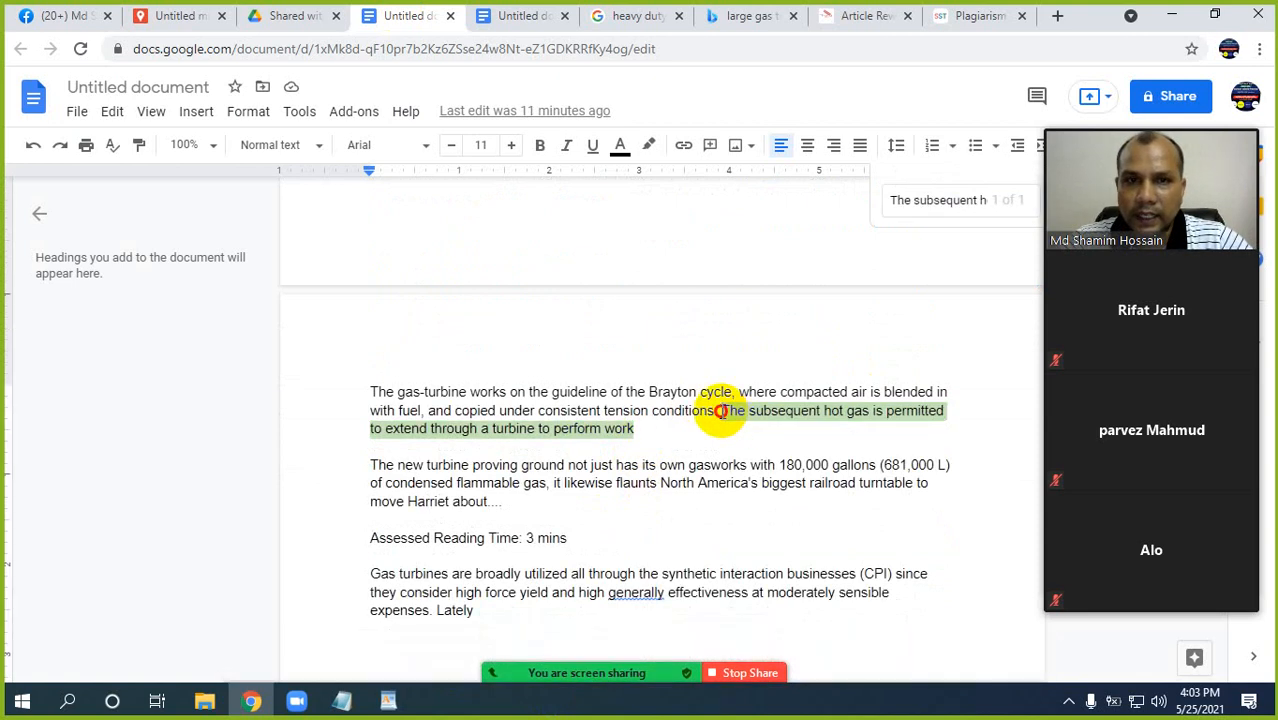
pyautogui.keyDown('shift'); pyautogui.click(688, 430); pyautogui.keyUp('shift')
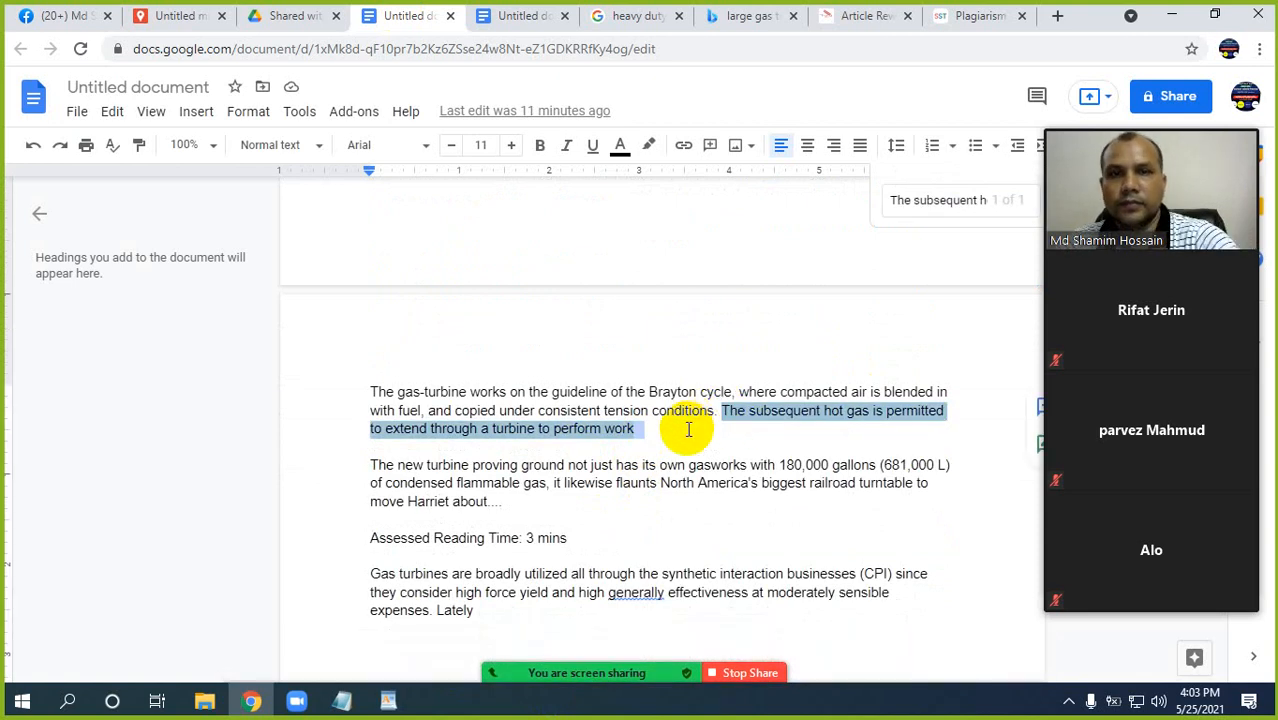
pyautogui.press('BackSpace')
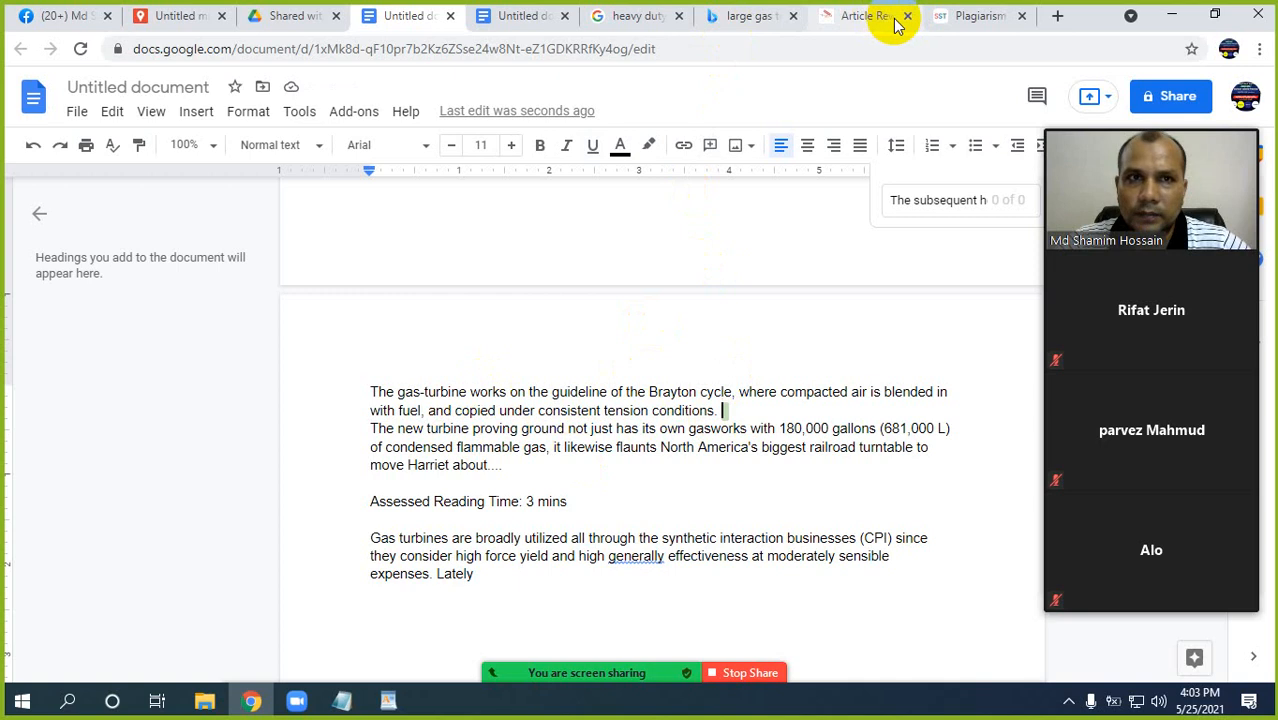
# Return to the plagiarism results and send the checked text to the article rewriter with Rewrite Plagiarised Content.
pyautogui.click(961, 20)
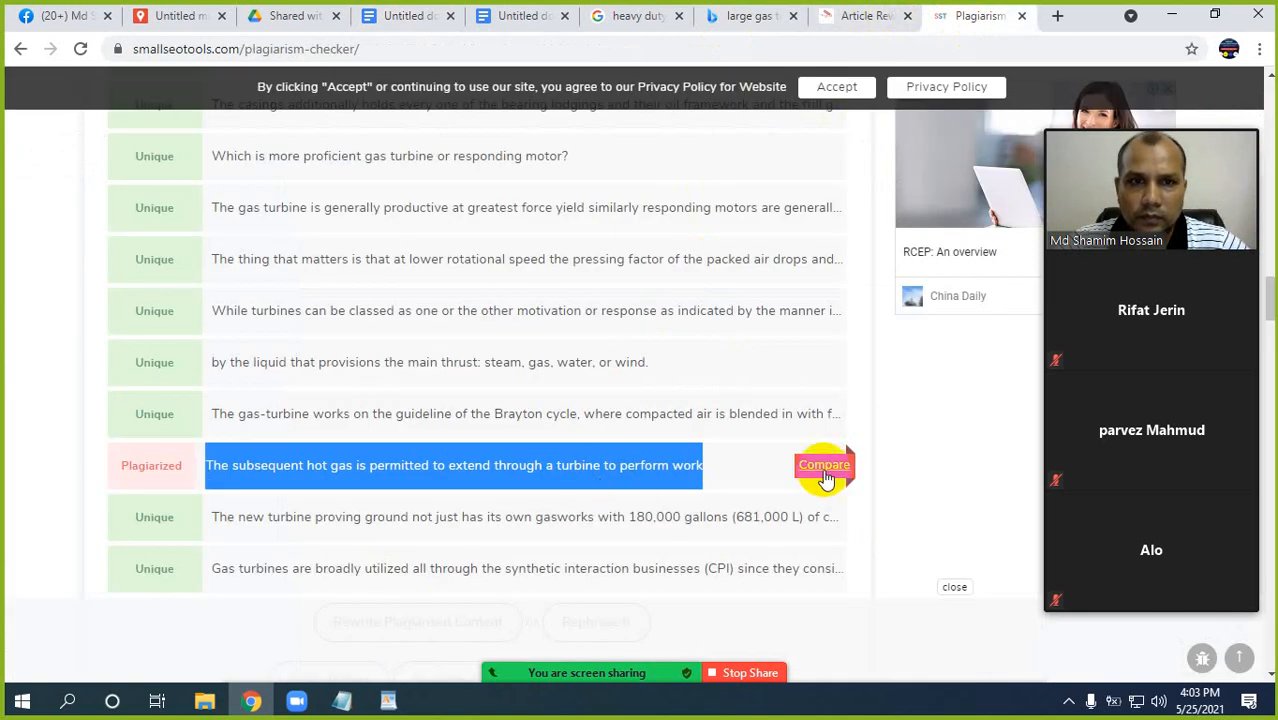
pyautogui.scroll(-2, 822, 465)
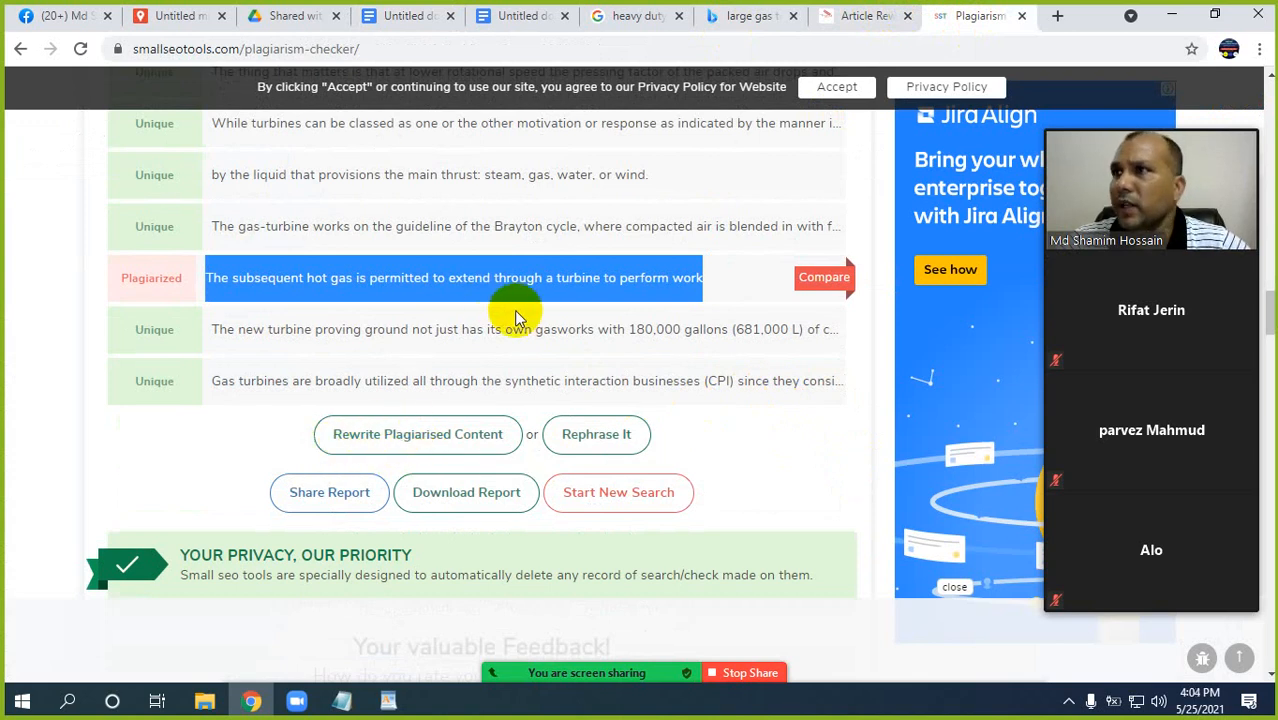
pyautogui.click(435, 436)
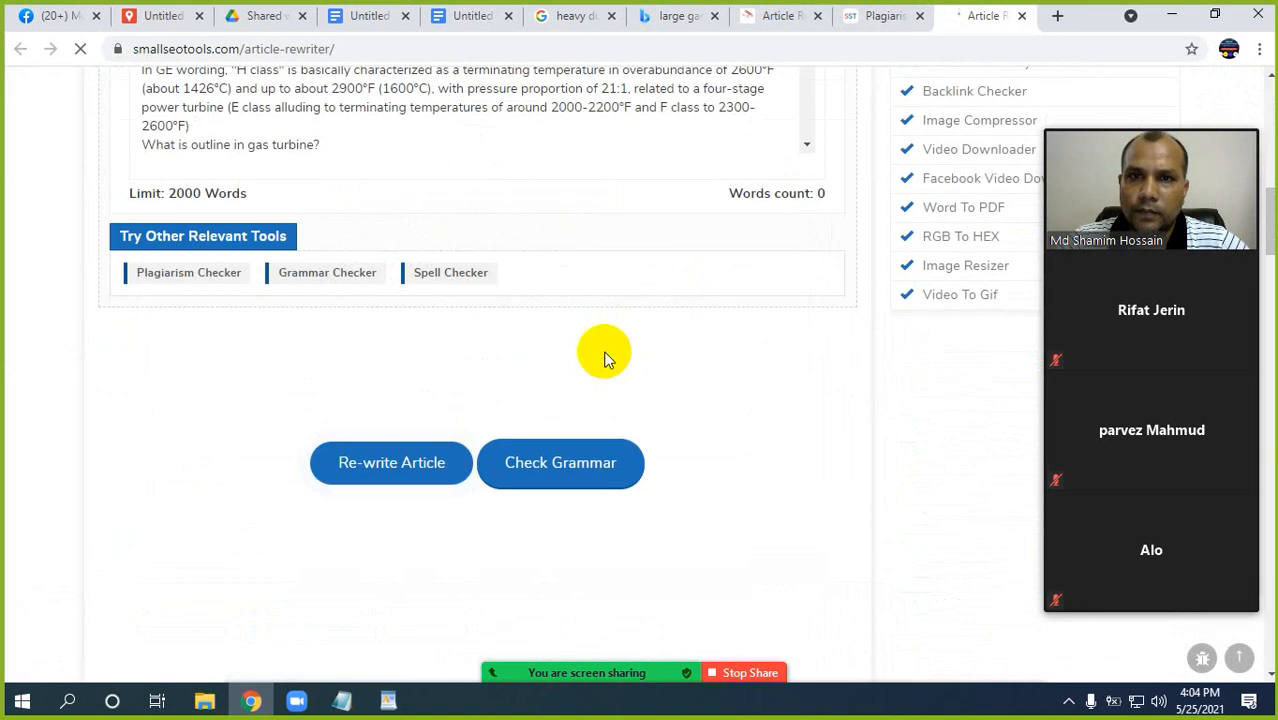
# Look over the gas turbine text and its word count in the article rewriter, dismiss the notification request, and return to the gas turbine document.
pyautogui.scroll(3, 603, 358)
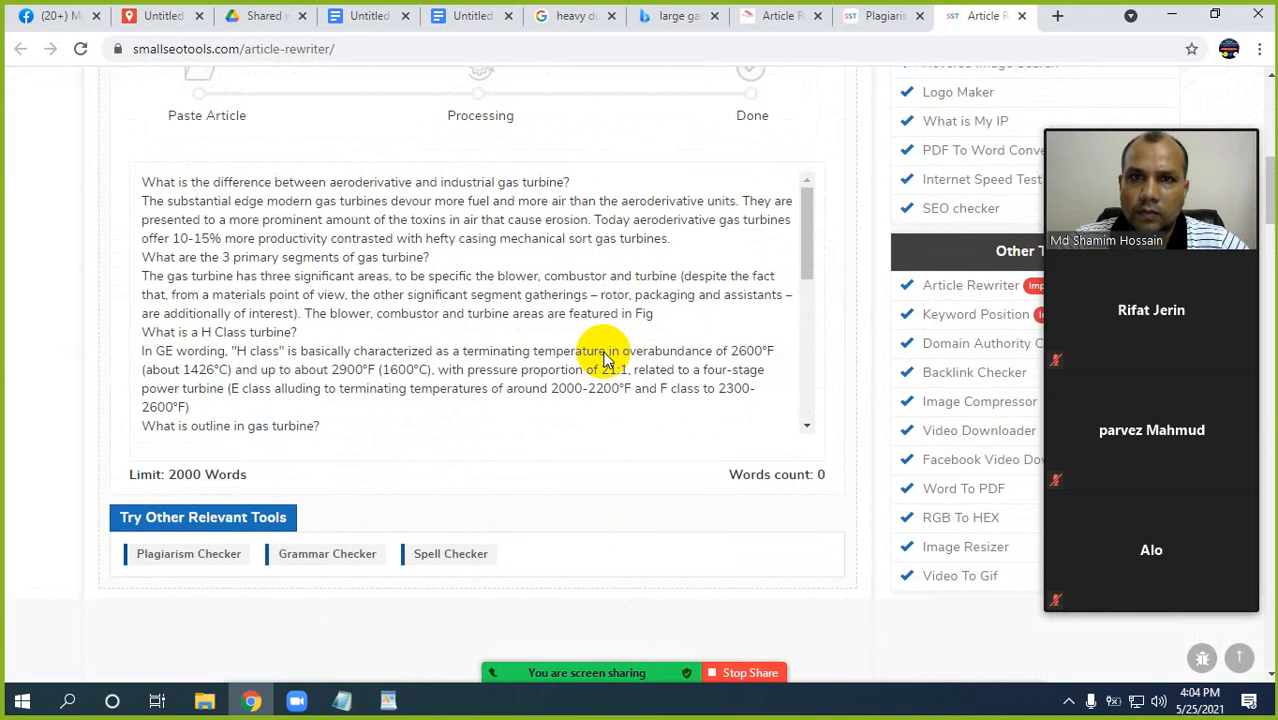
pyautogui.scroll(2, 603, 358)
pyautogui.scroll(4, 605, 355)
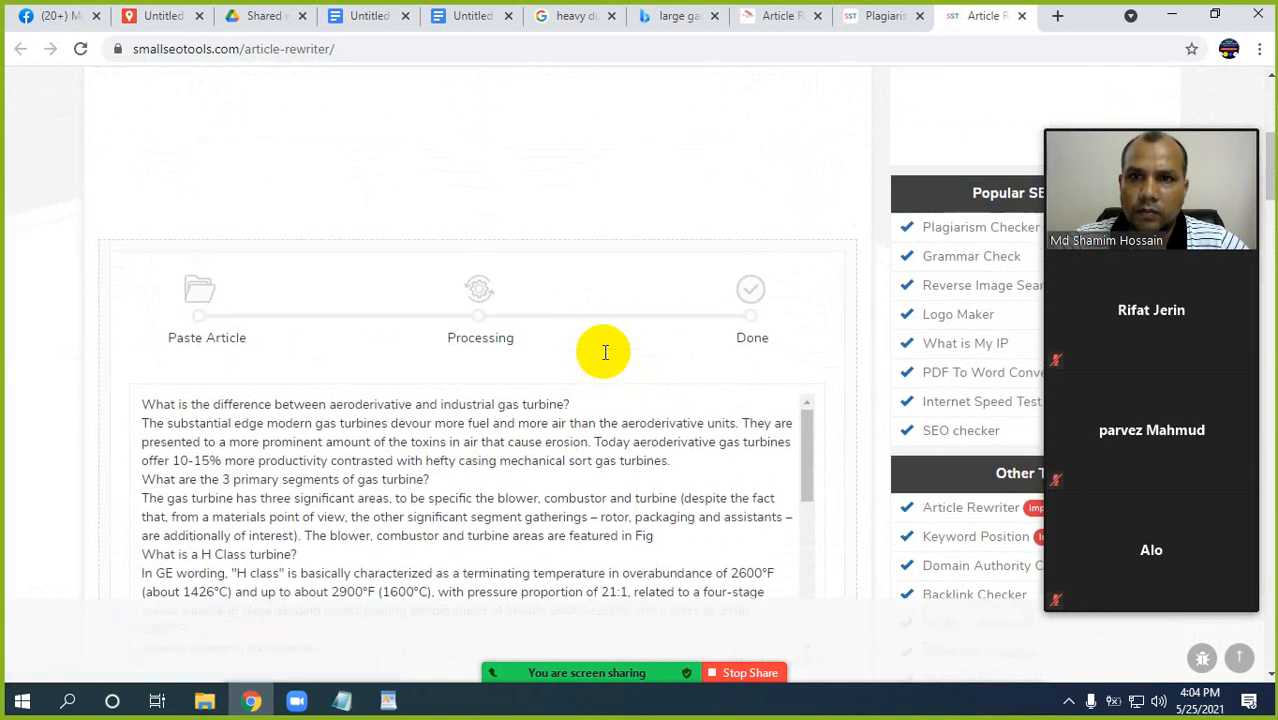
pyautogui.scroll(-3, 605, 355)
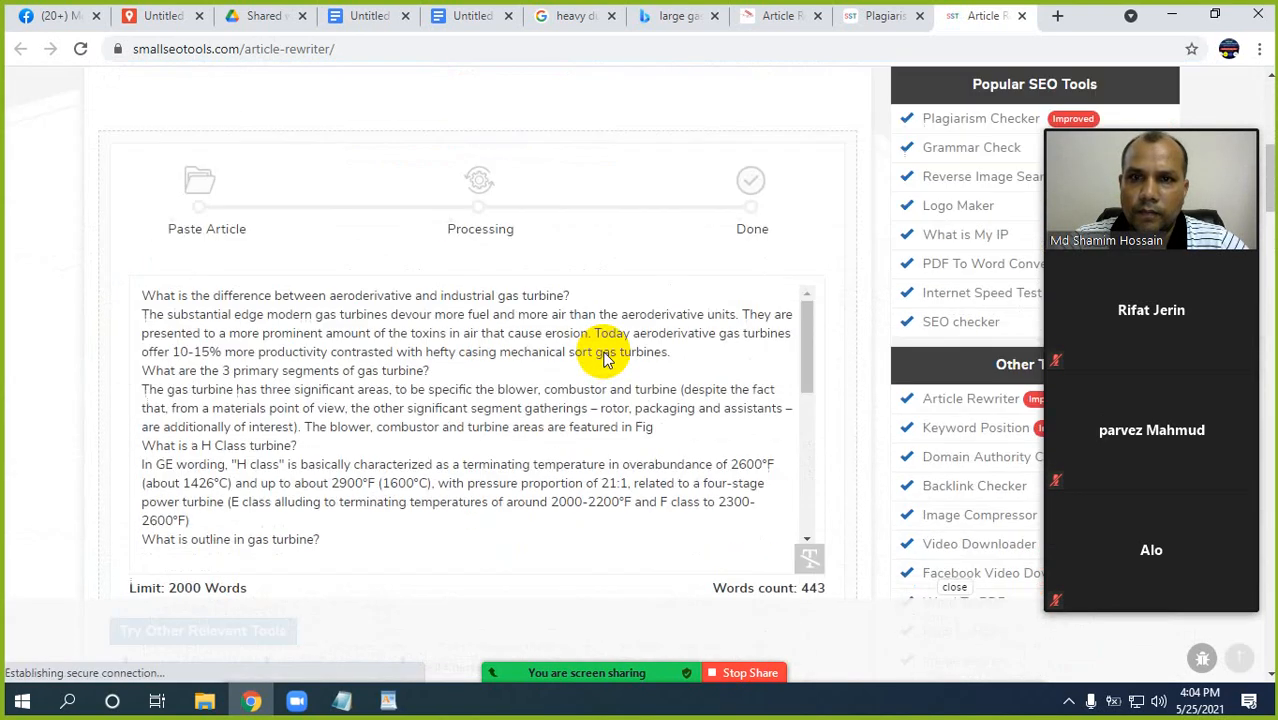
pyautogui.scroll(-3, 605, 355)
pyautogui.scroll(-3, 581, 501)
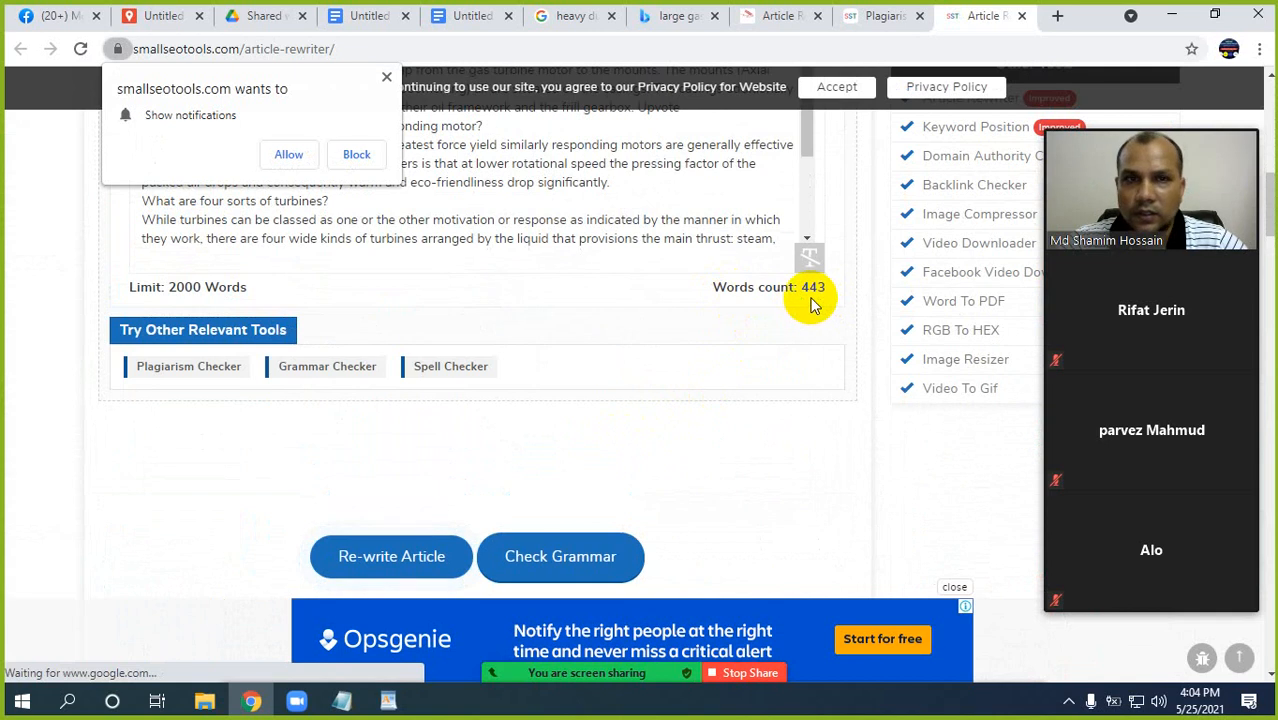
pyautogui.click(386, 77)
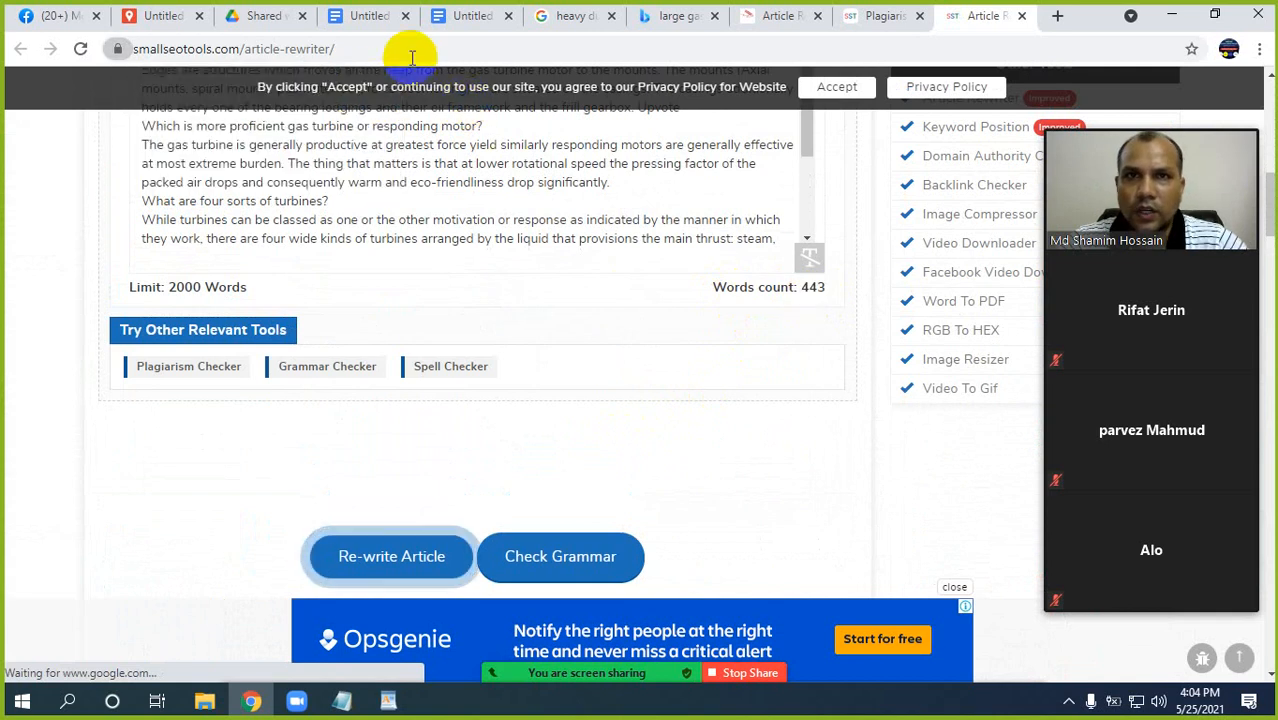
pyautogui.click(369, 15)
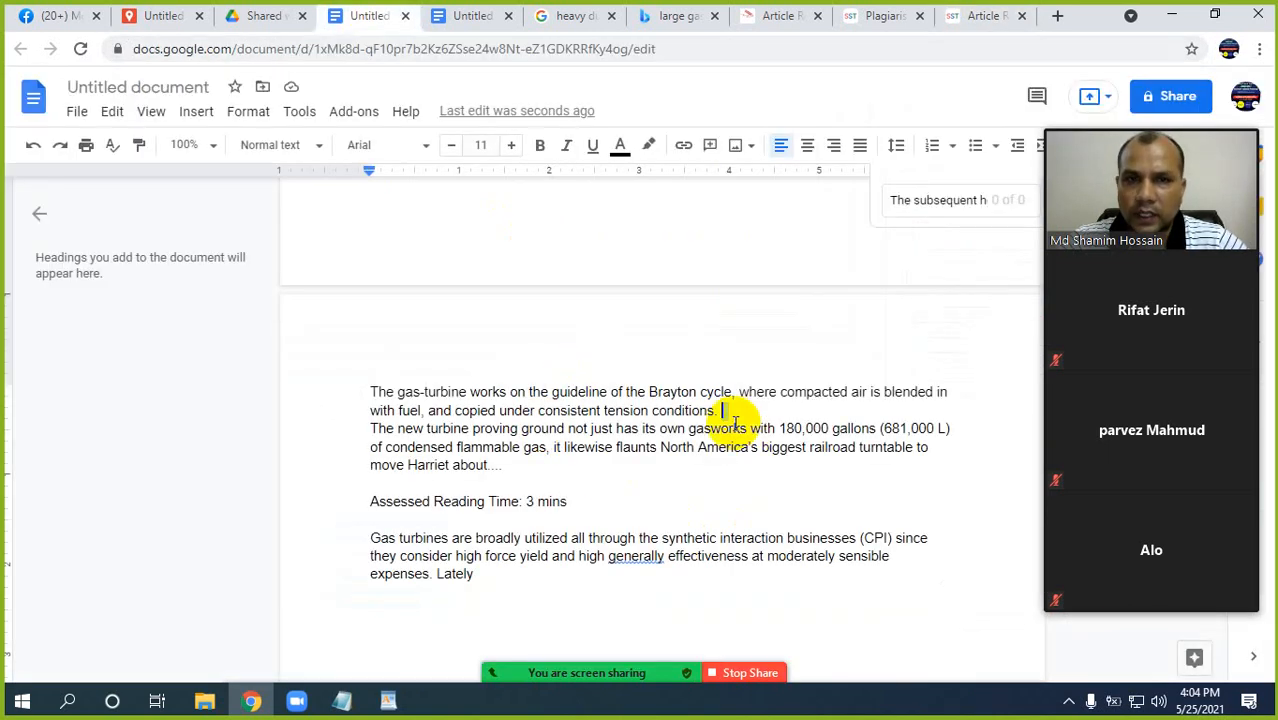
# Look over the gas turbine document's questions and answers, from the Brayton cycle paragraph back up to the opening question.
pyautogui.scroll(1, 667, 443)
pyautogui.scroll(5, 667, 443)
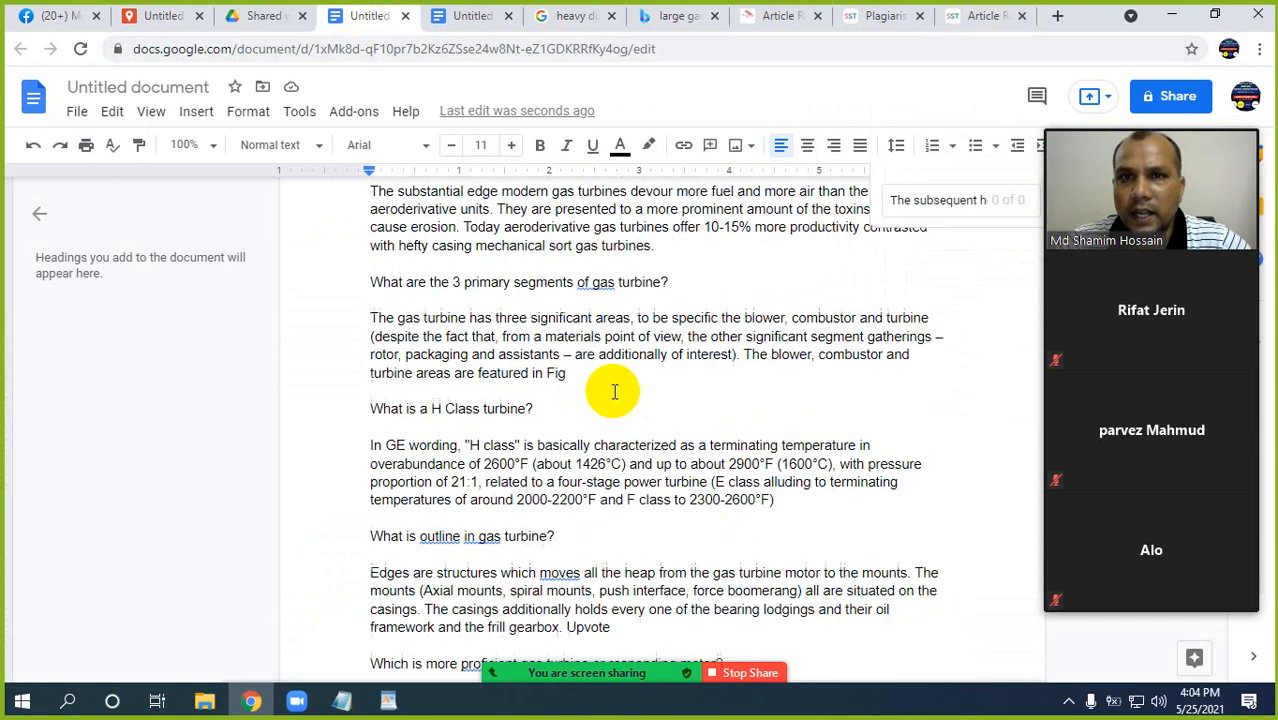
pyautogui.scroll(2, 516, 334)
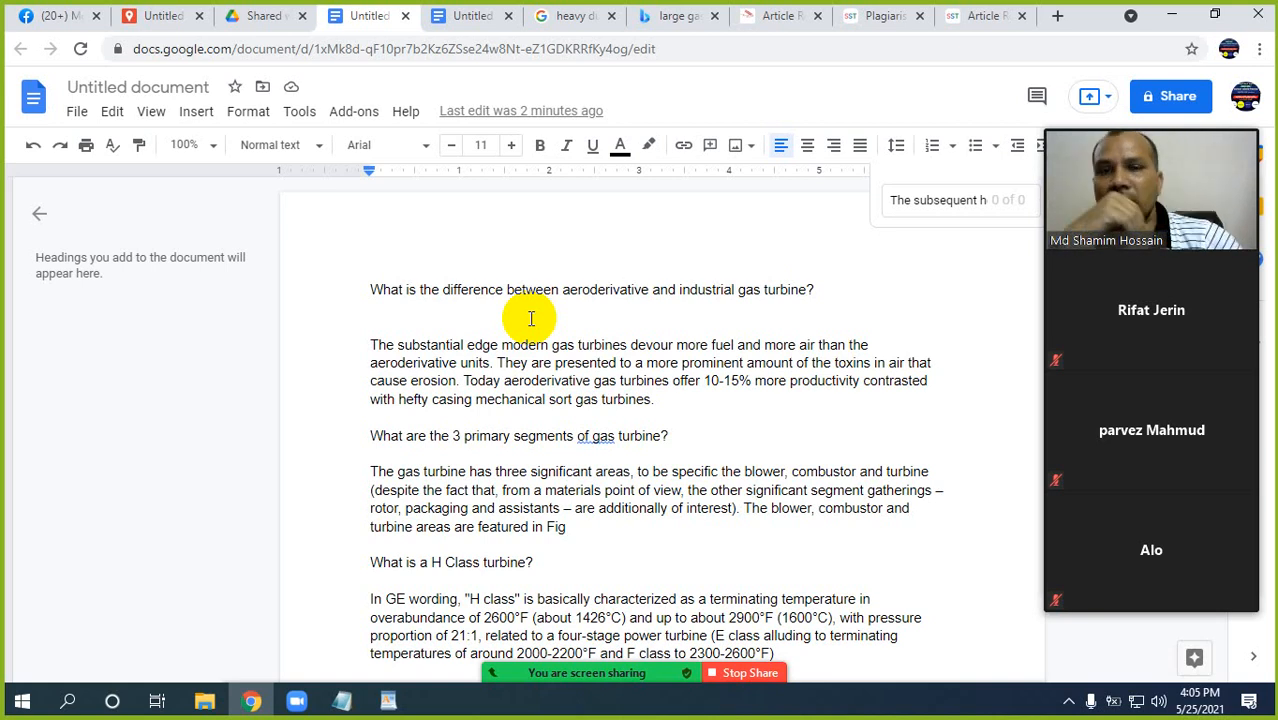
pyautogui.scroll(-2, 577, 374)
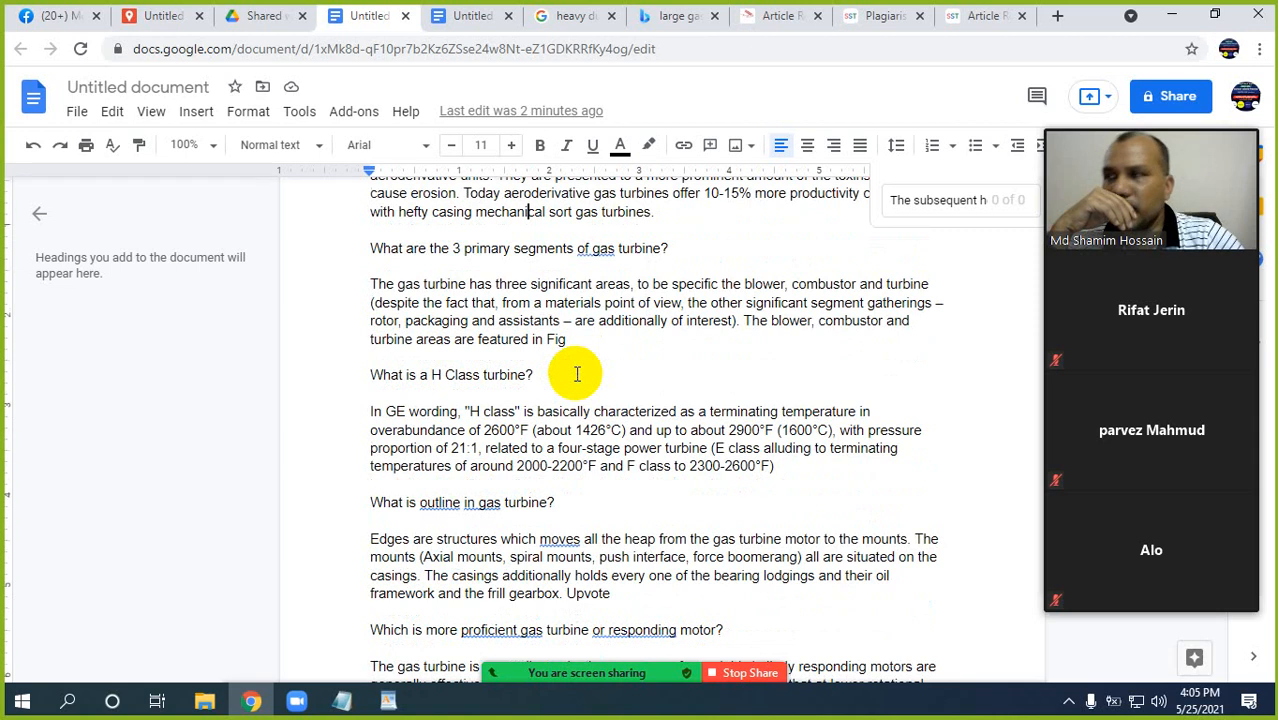
pyautogui.scroll(2, 573, 371)
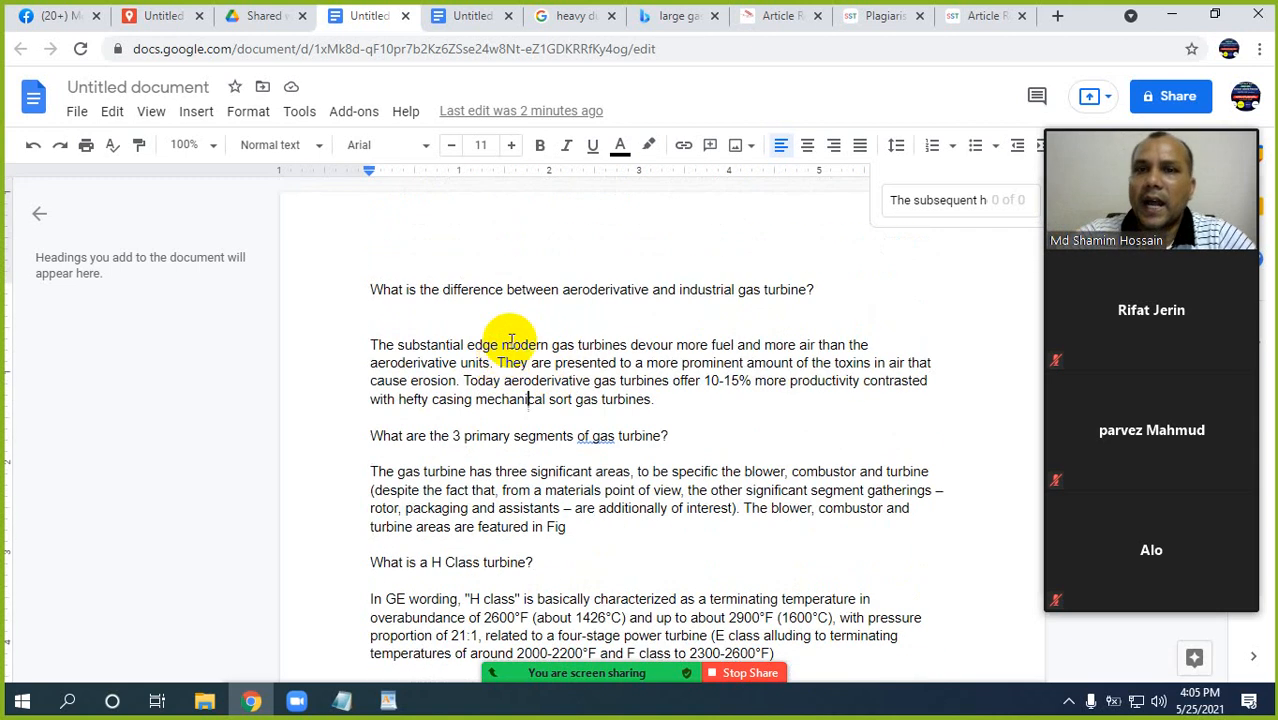
pyautogui.scroll(-2, 512, 415)
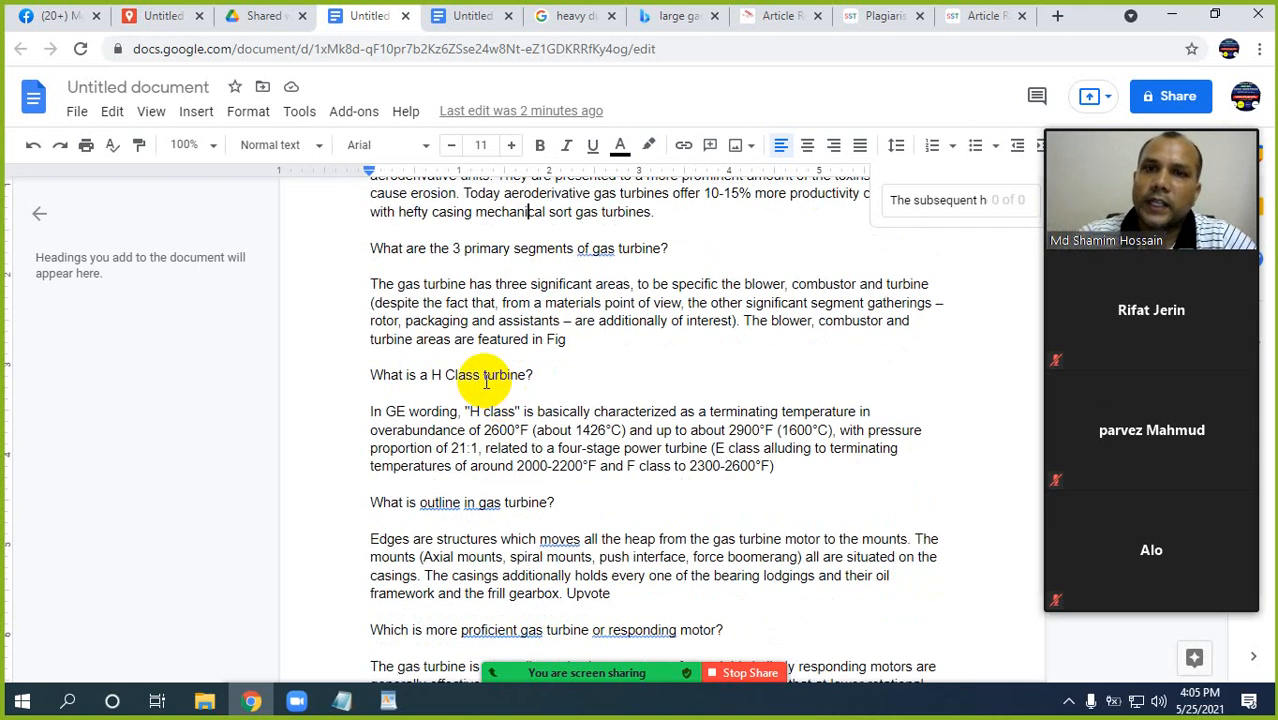
pyautogui.scroll(2, 486, 381)
# Highlight the answer paragraph under the aeroderivative versus industrial gas turbine question to examine it, and clear the selection.
pyautogui.click(371, 345)
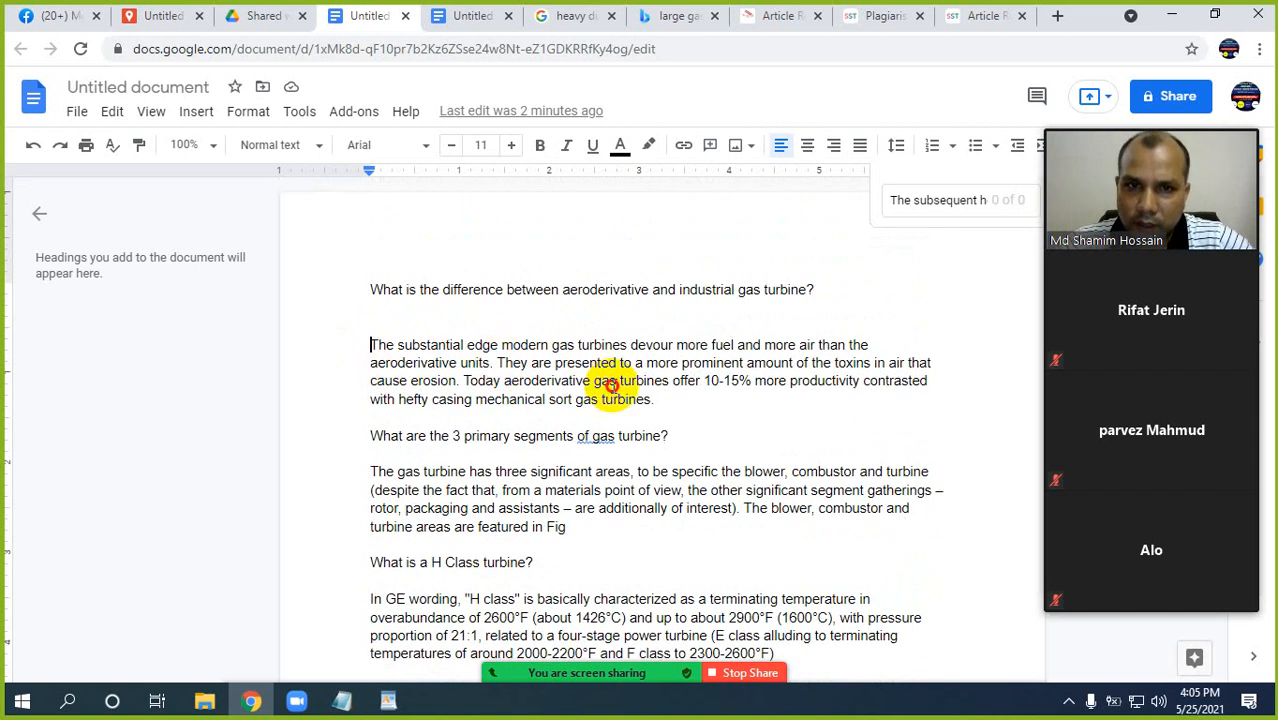
pyautogui.keyDown('shift'); pyautogui.click(652, 399); pyautogui.keyUp('shift')
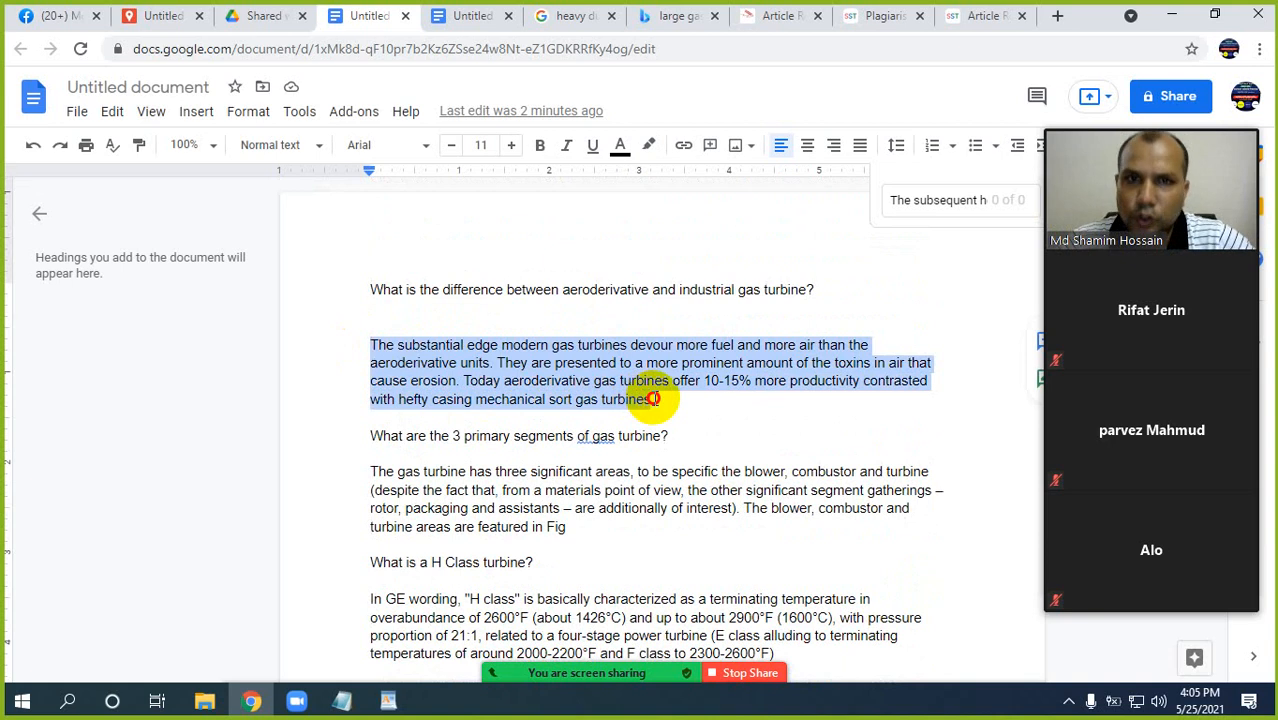
pyautogui.click(513, 381)
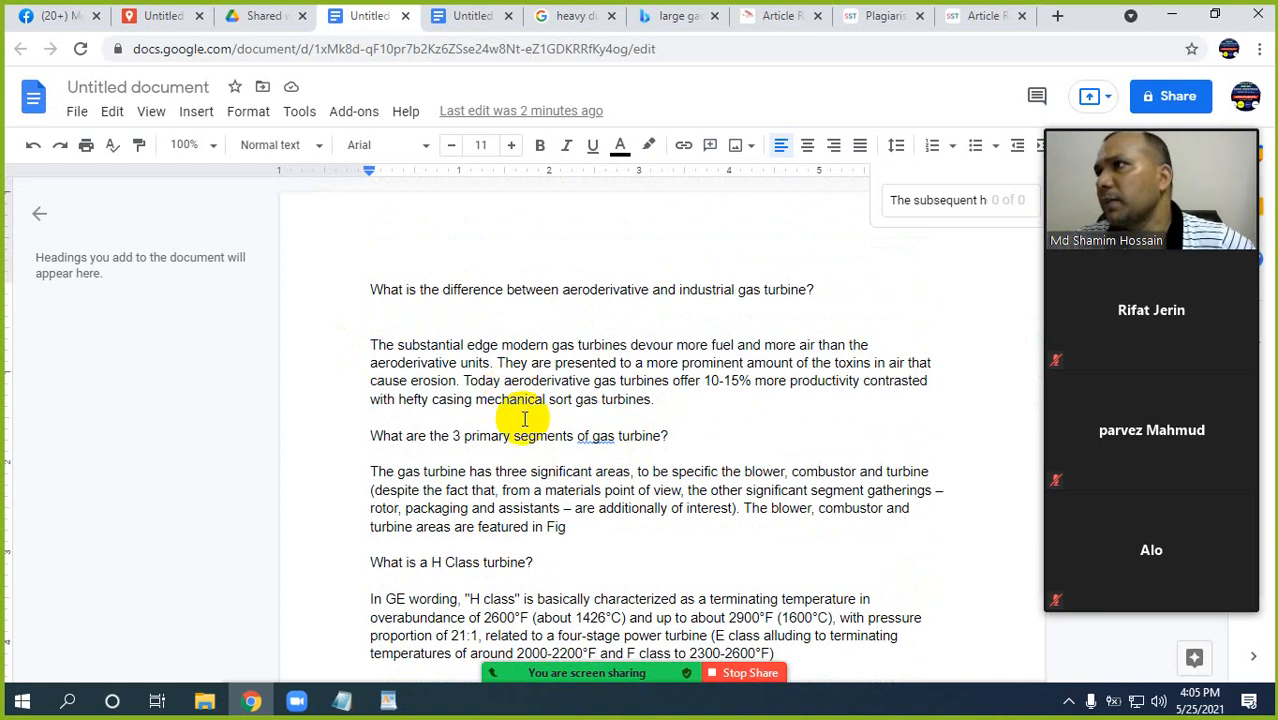
pyautogui.click(509, 453)
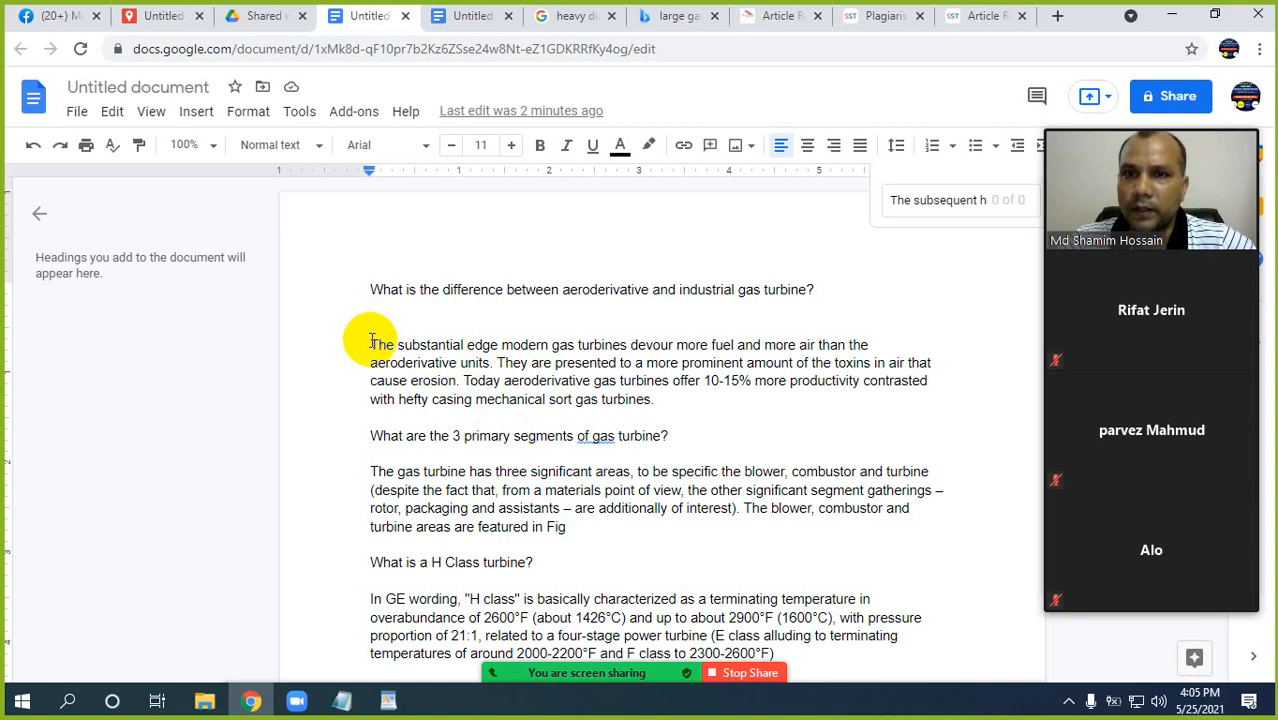
pyautogui.moveTo(370, 344); pyautogui.dragTo(645, 400)
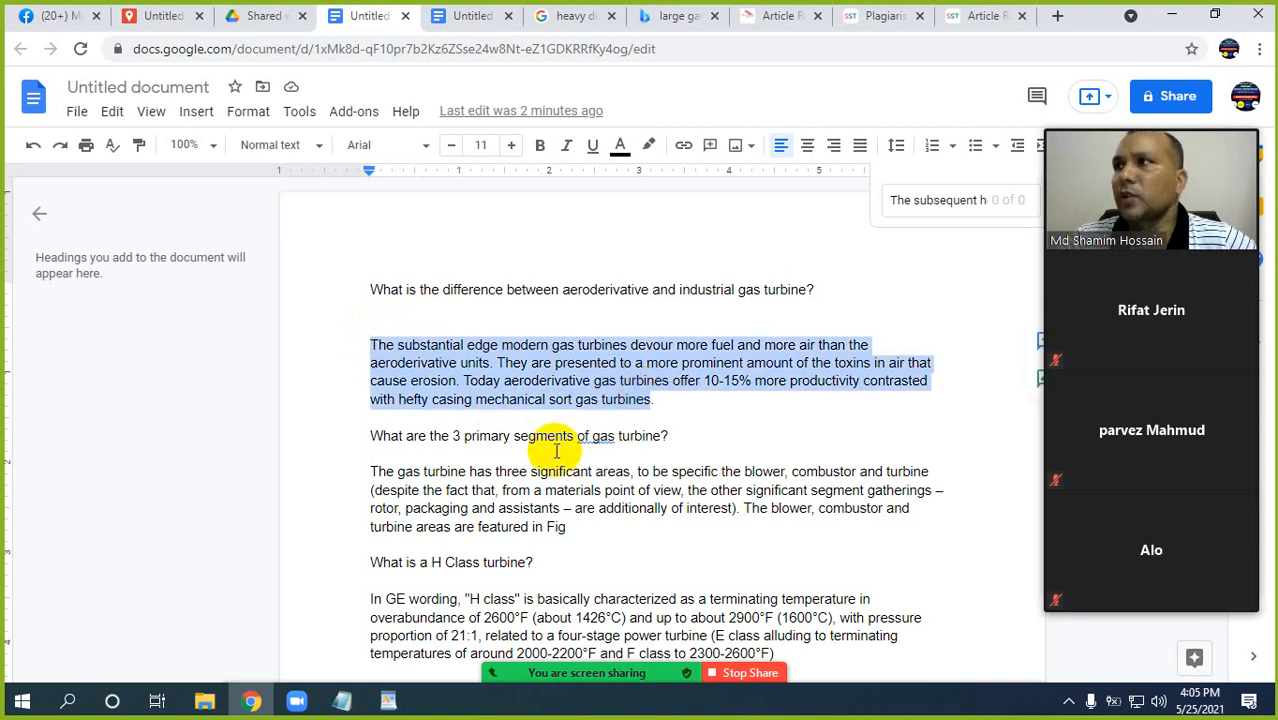
pyautogui.scroll(-2, 458, 465)
pyautogui.scroll(2, 465, 466)
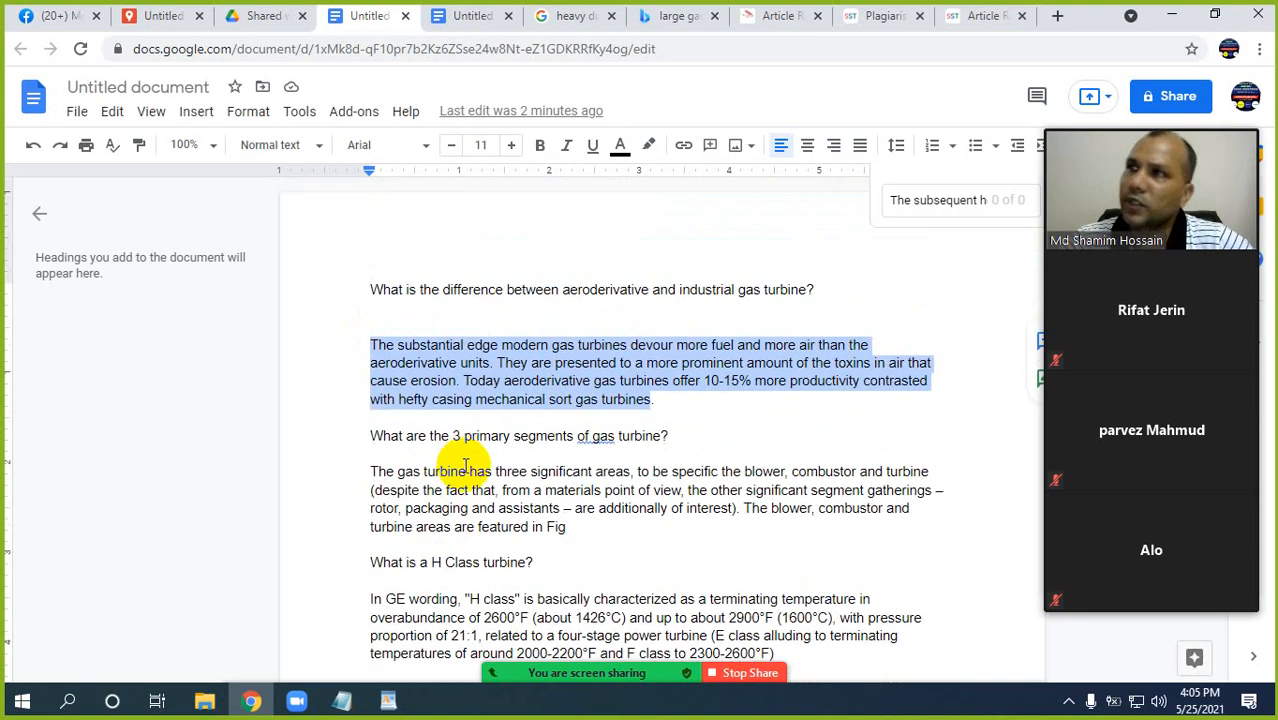
pyautogui.click(507, 400)
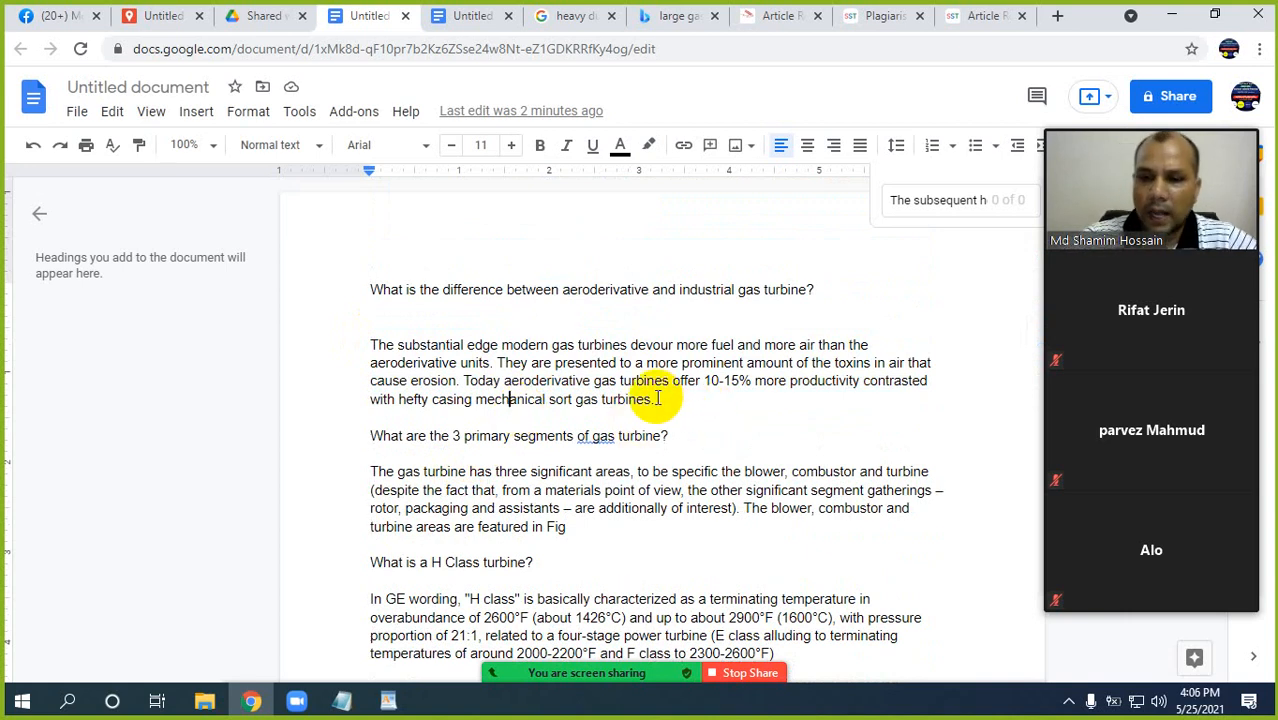
# Replace the old search term and search the document for "...".
pyautogui.hotkey('ctrl', 'f')
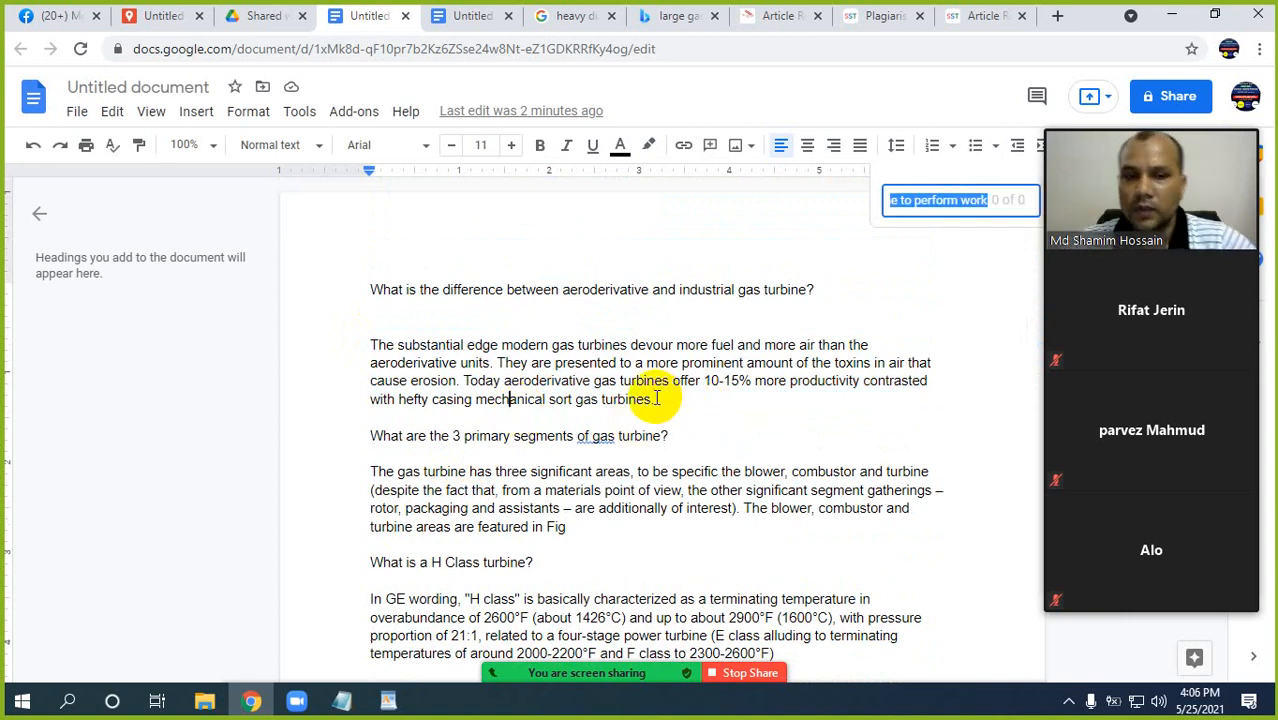
pyautogui.press('BackSpace')
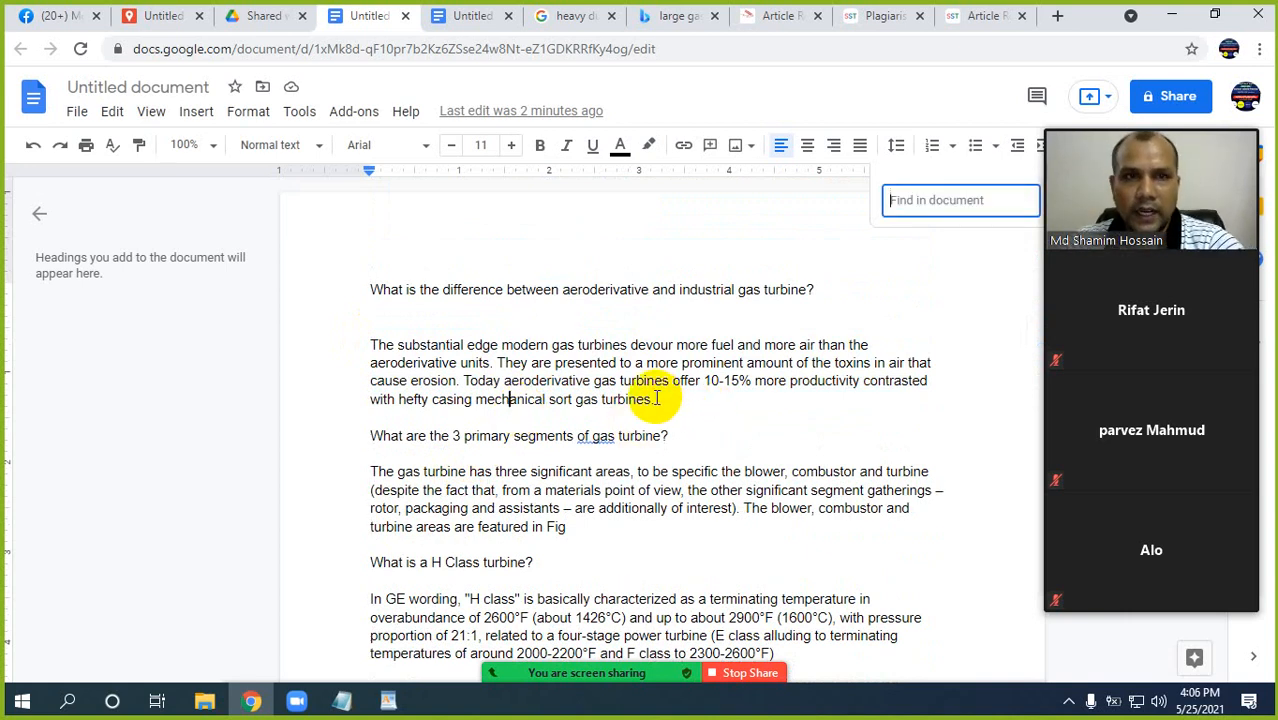
pyautogui.write('...')
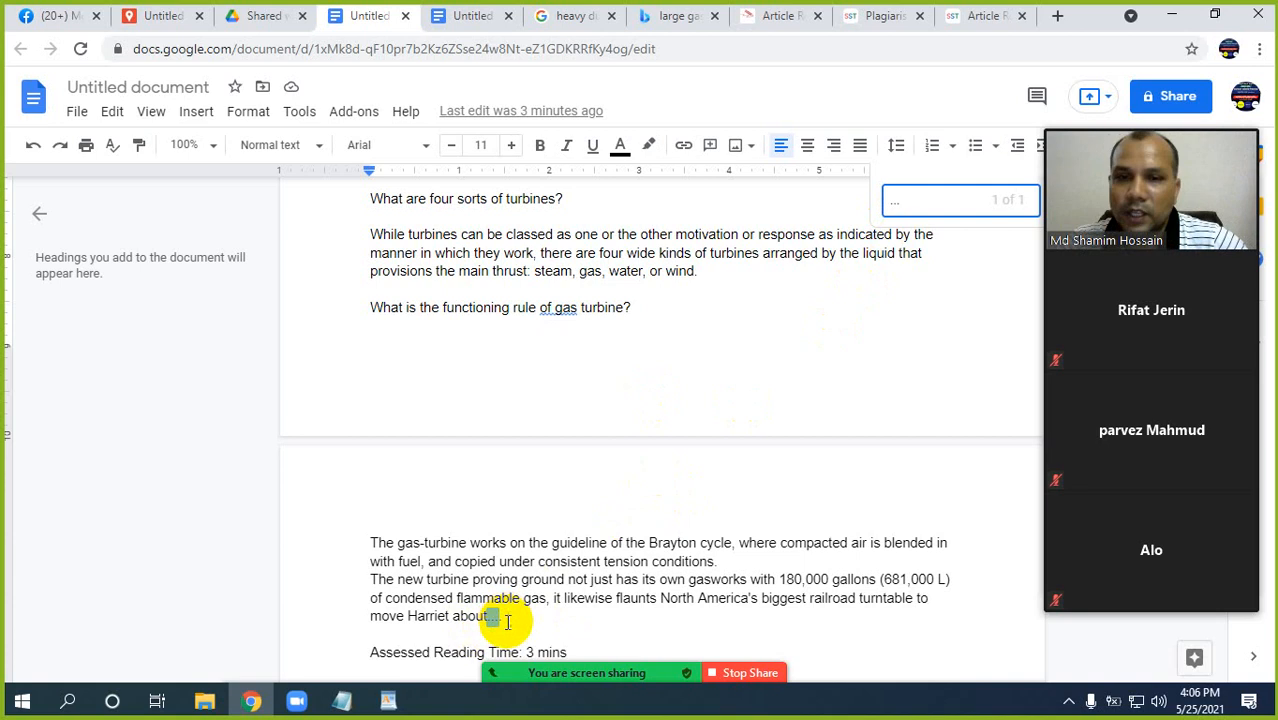
# Reduce the trailing dots after "move Harriet about" to a single period and add an empty line below that paragraph.
pyautogui.click(507, 618)
pyautogui.press('BackSpace')
pyautogui.press('BackSpace')
pyautogui.press('BackSpace')
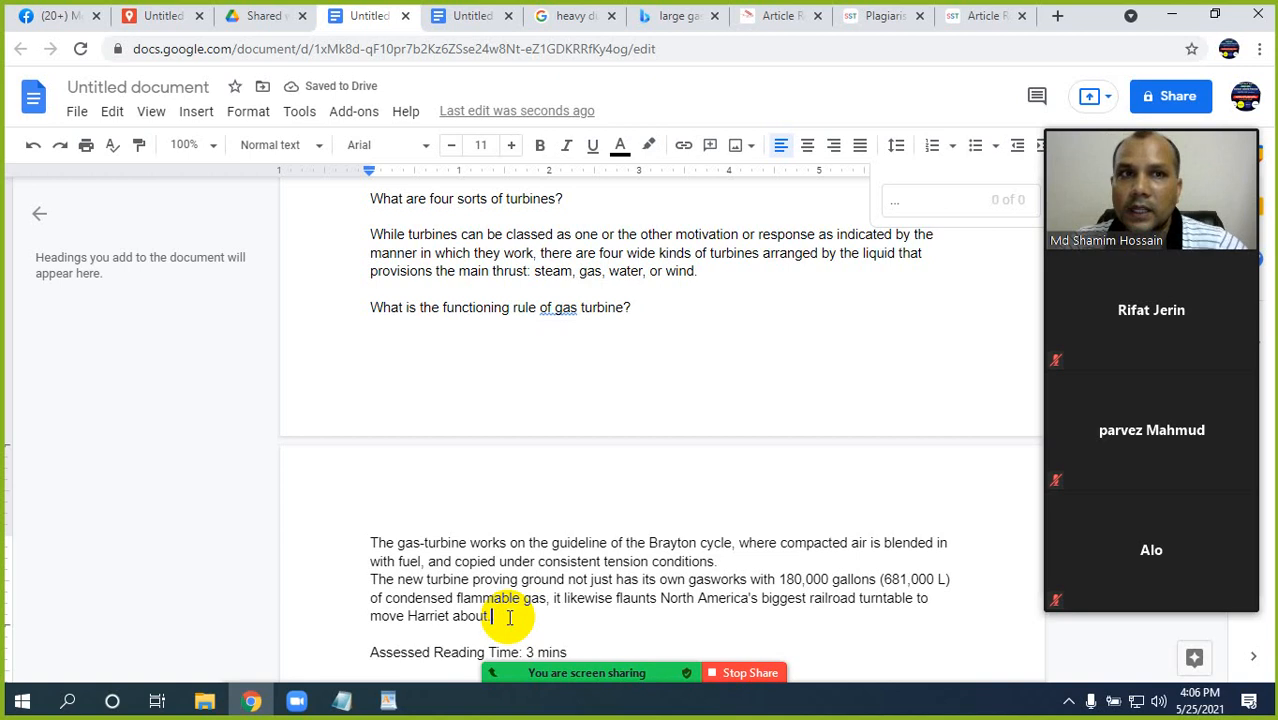
pyautogui.press('Return')
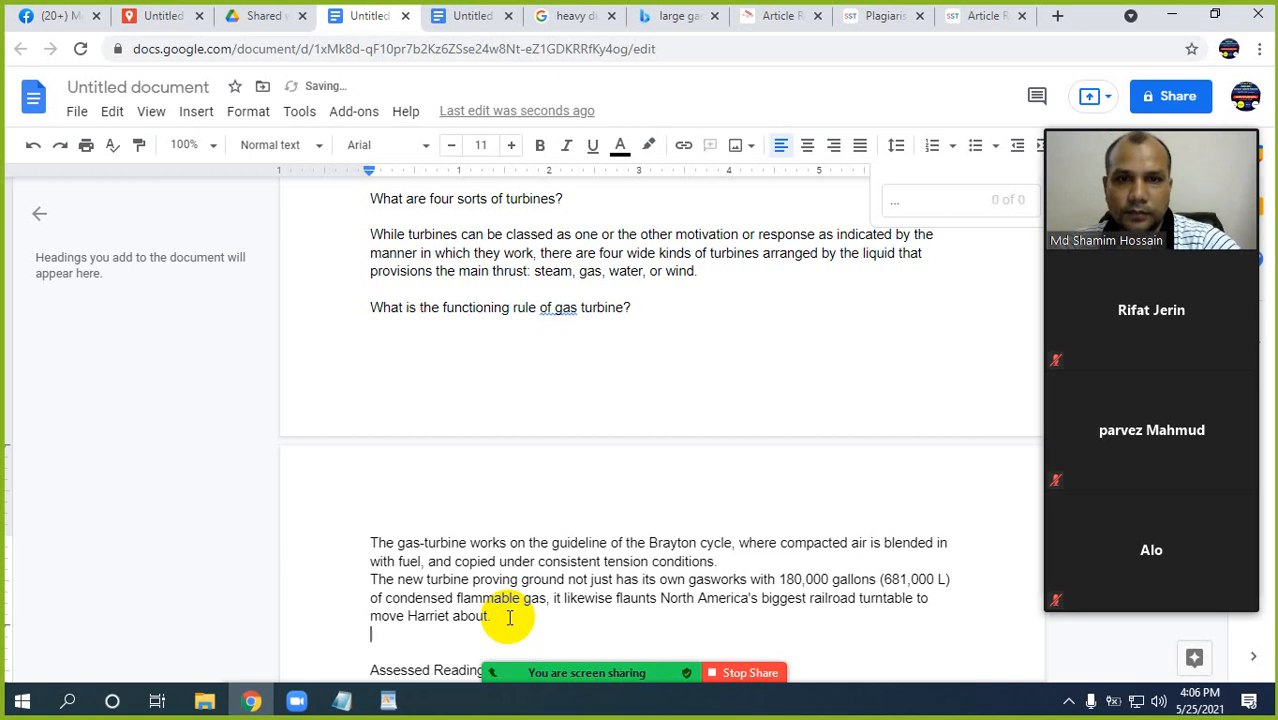
# Check the whole document again for any remaining "..." and go back to its beginning.
pyautogui.click(910, 203)
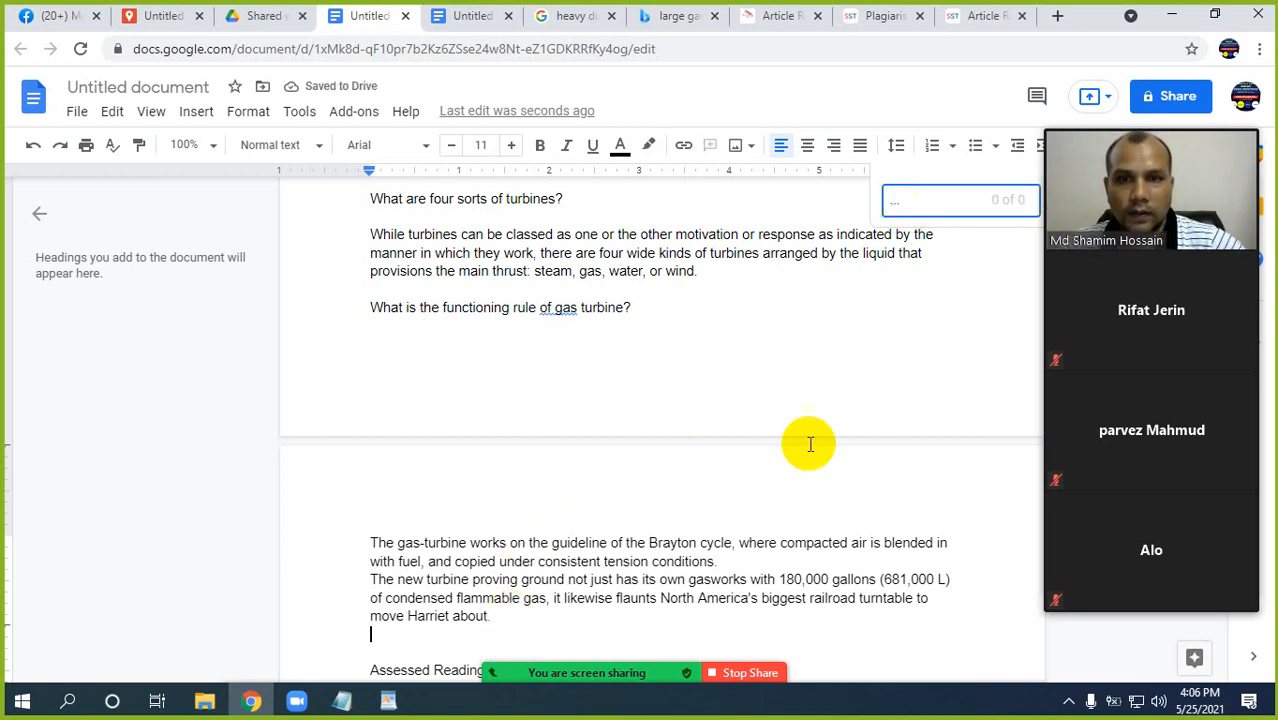
pyautogui.scroll(-3, 747, 471)
pyautogui.scroll(5, 747, 471)
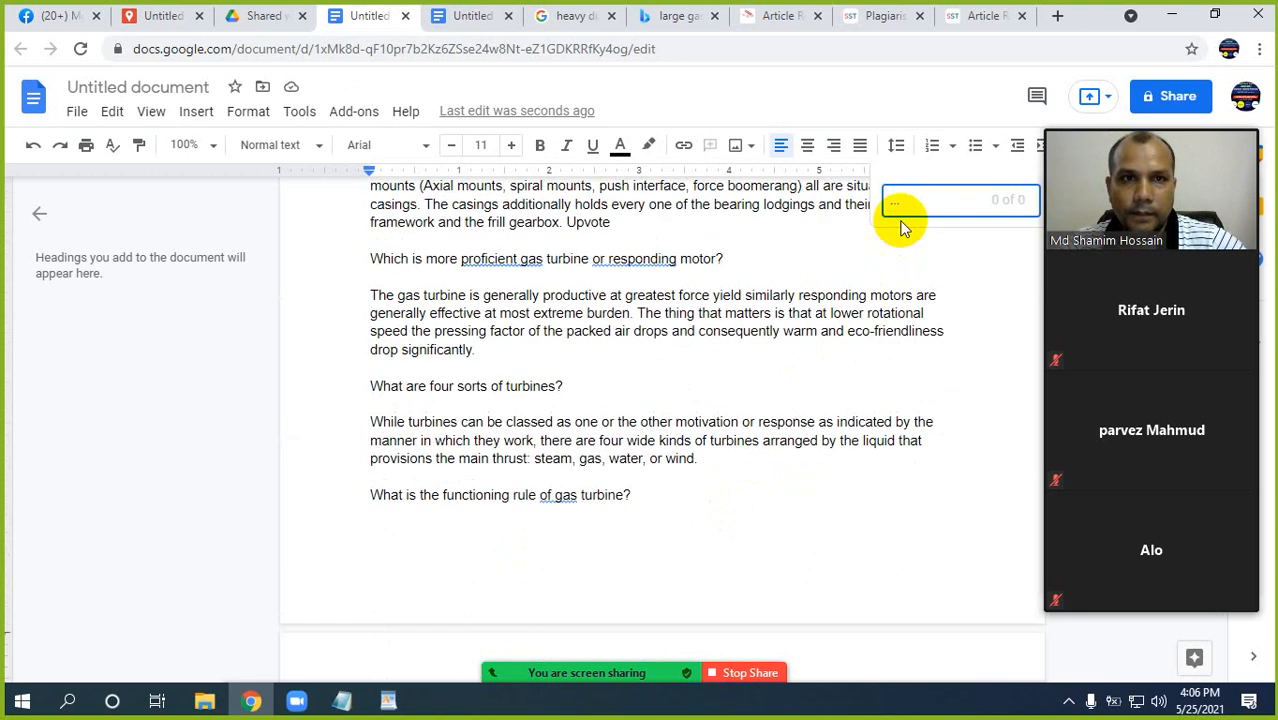
pyautogui.click(920, 201)
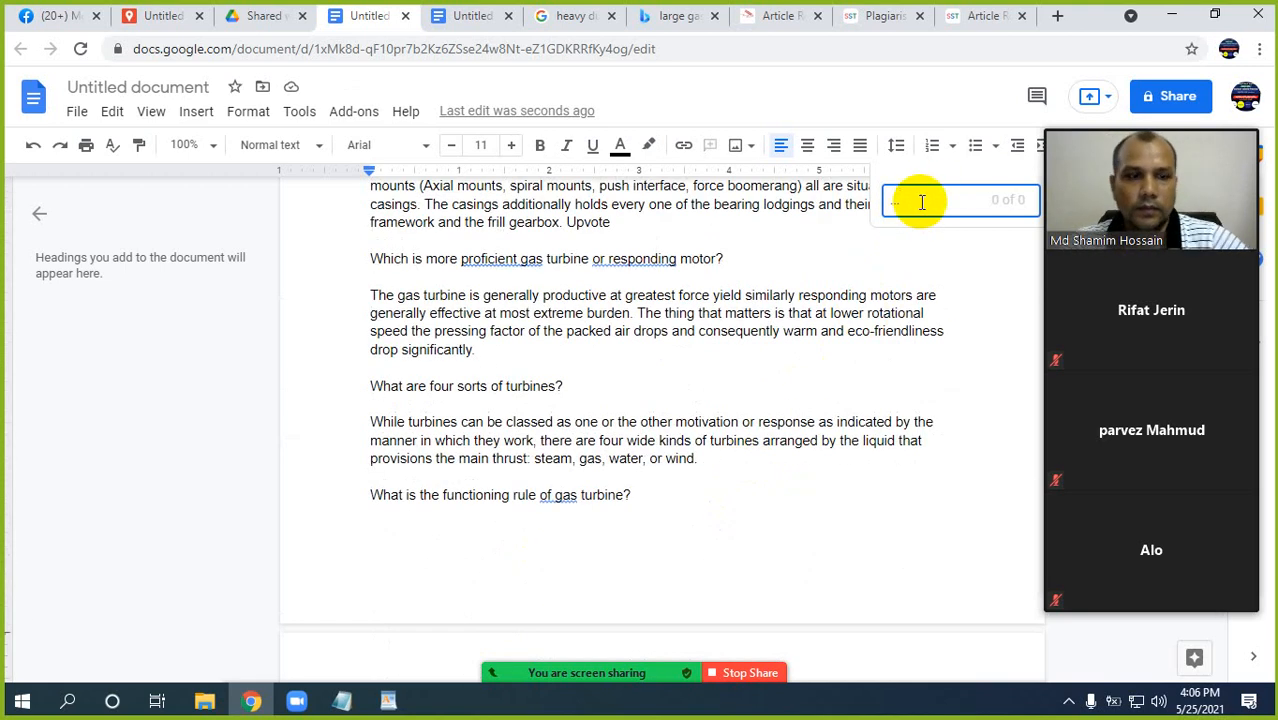
pyautogui.scroll(-3, 922, 201)
pyautogui.write('..')
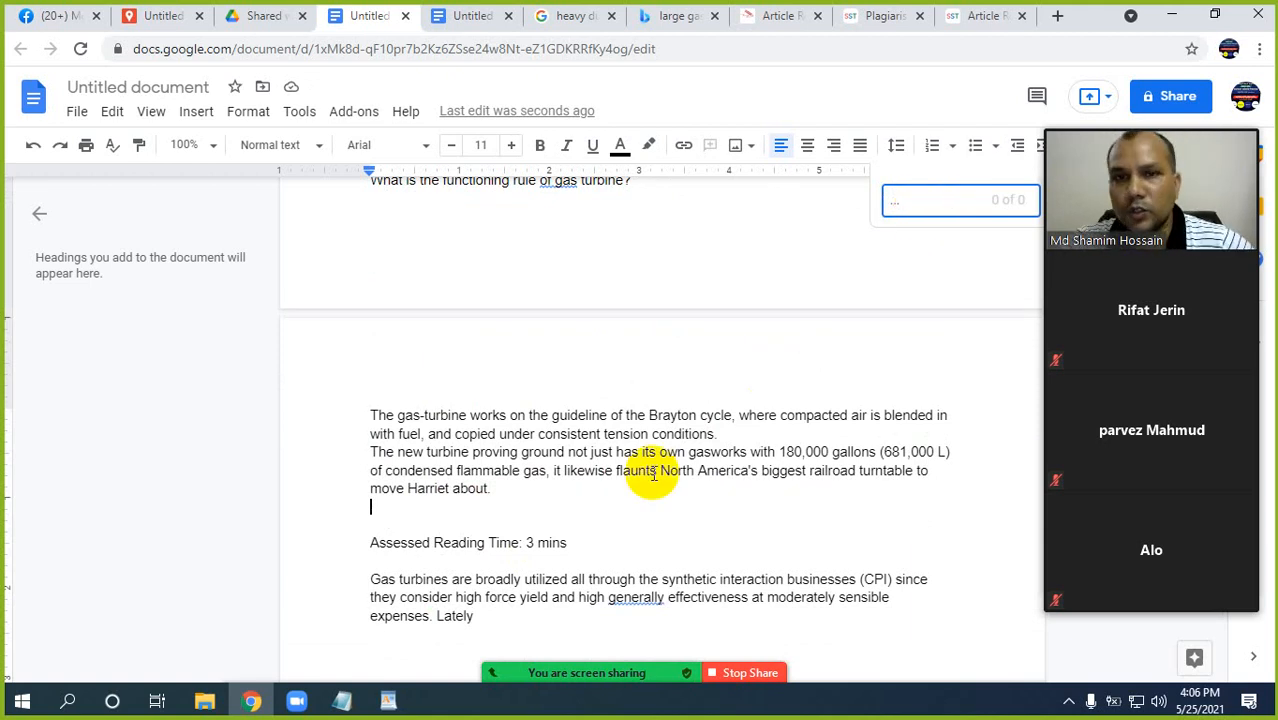
pyautogui.scroll(10, 655, 470)
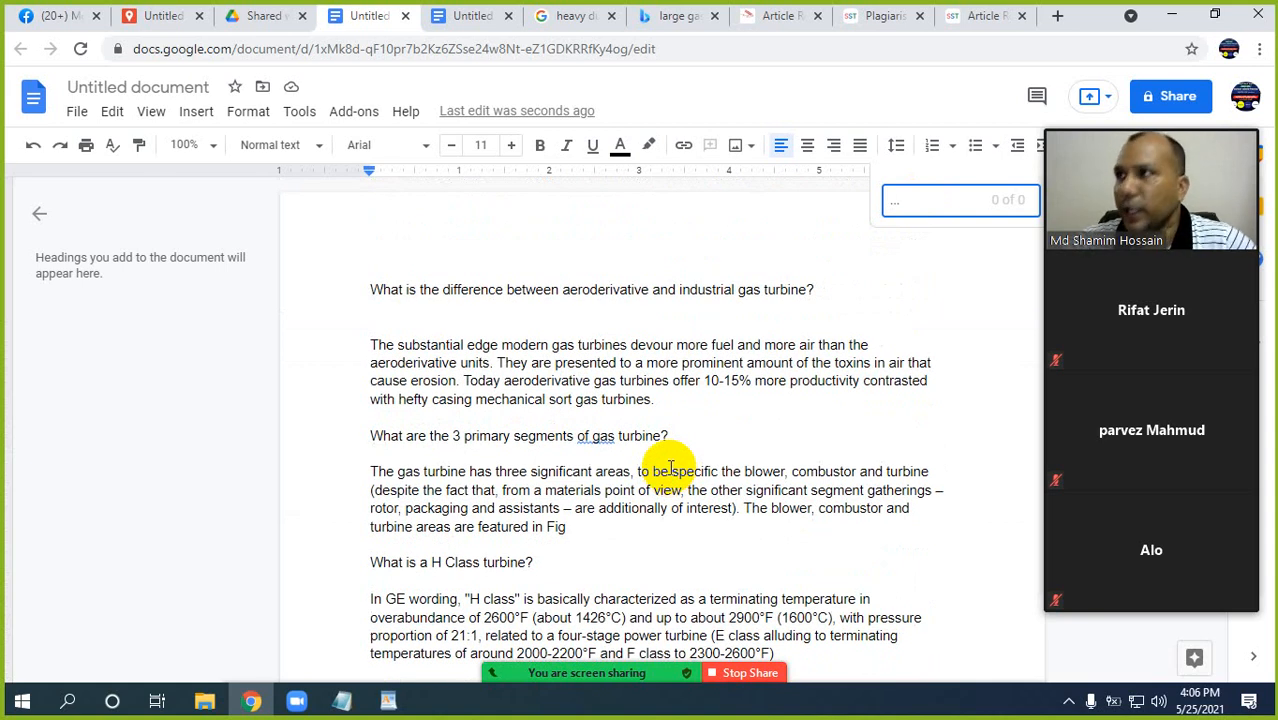
# Search the document for periods and for doubled punctuation marks, and clear the search term.
pyautogui.press('BackSpace')
pyautogui.press('BackSpace')
pyautogui.press('BackSpace')
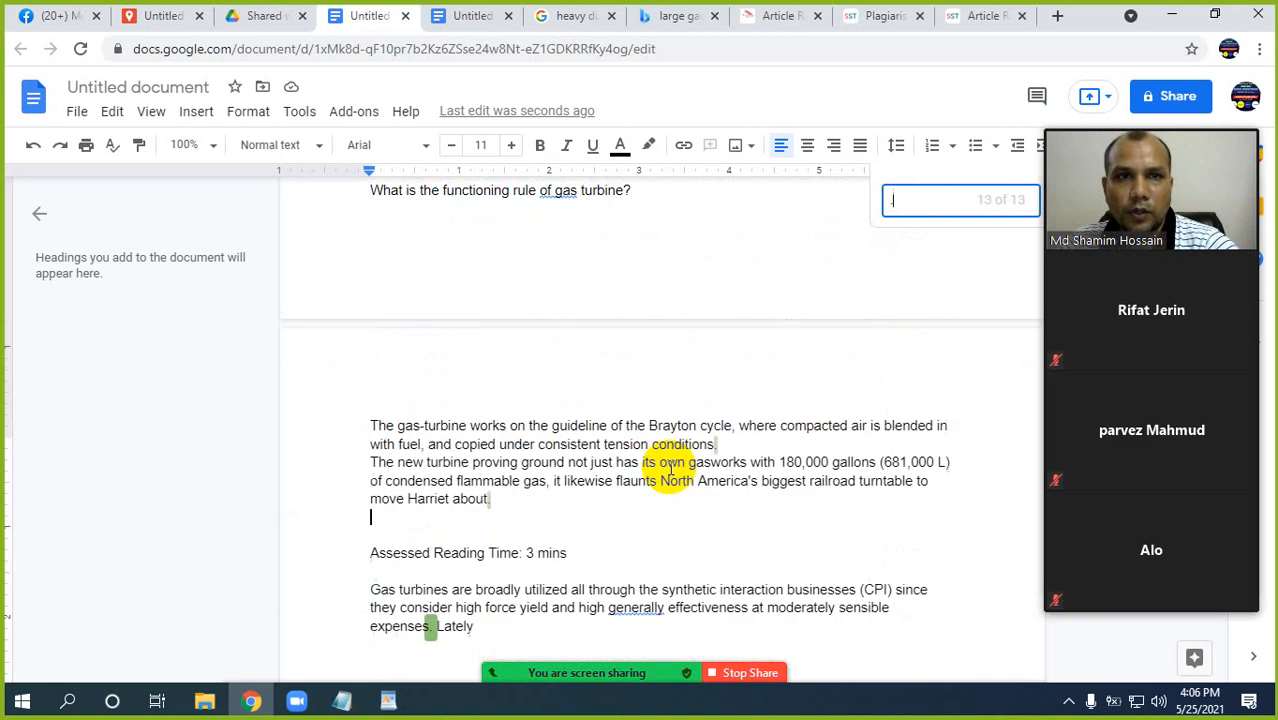
pyautogui.write(',.')
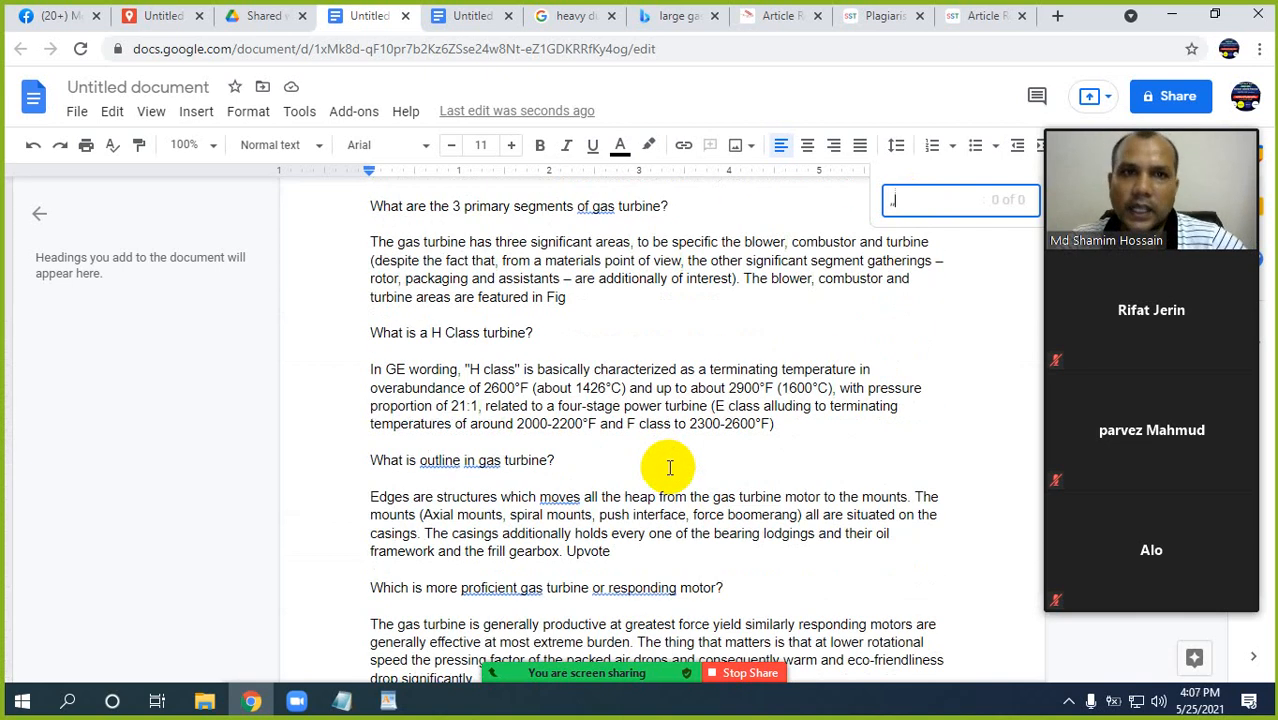
pyautogui.scroll(-10, 666, 472)
pyautogui.scroll(-5, 658, 479)
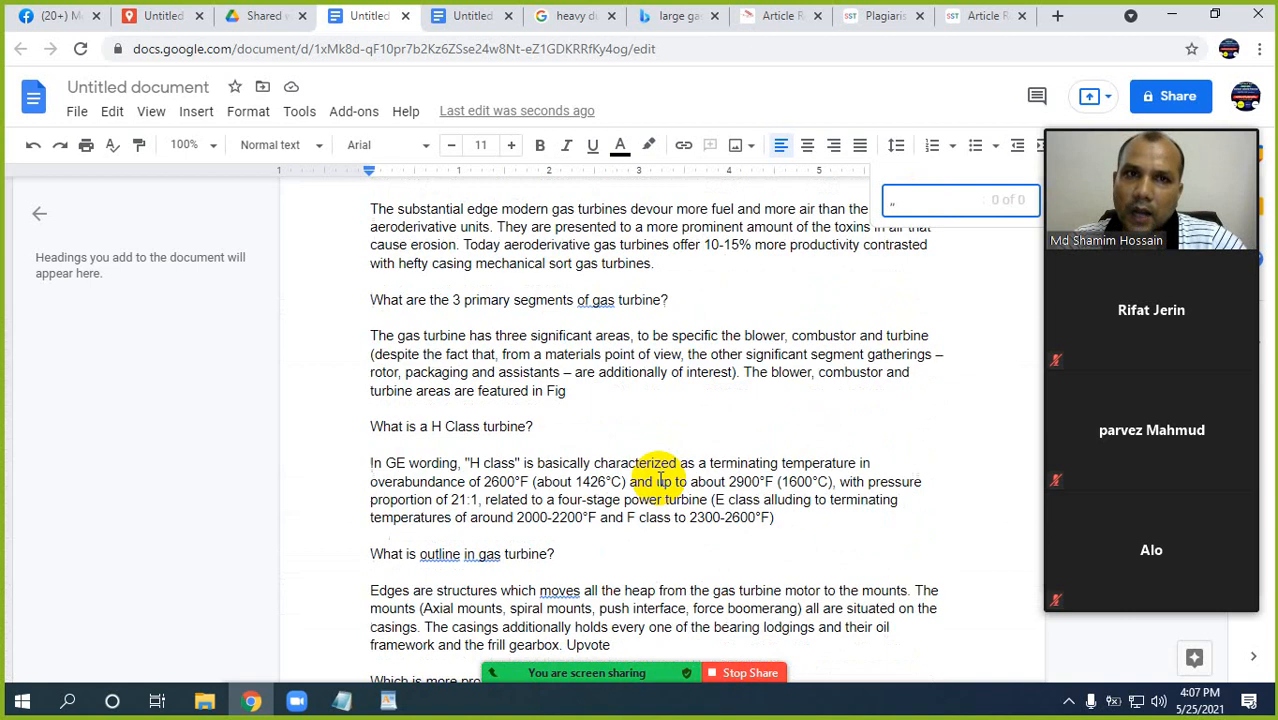
pyautogui.press('BackSpace')
pyautogui.press('BackSpace')
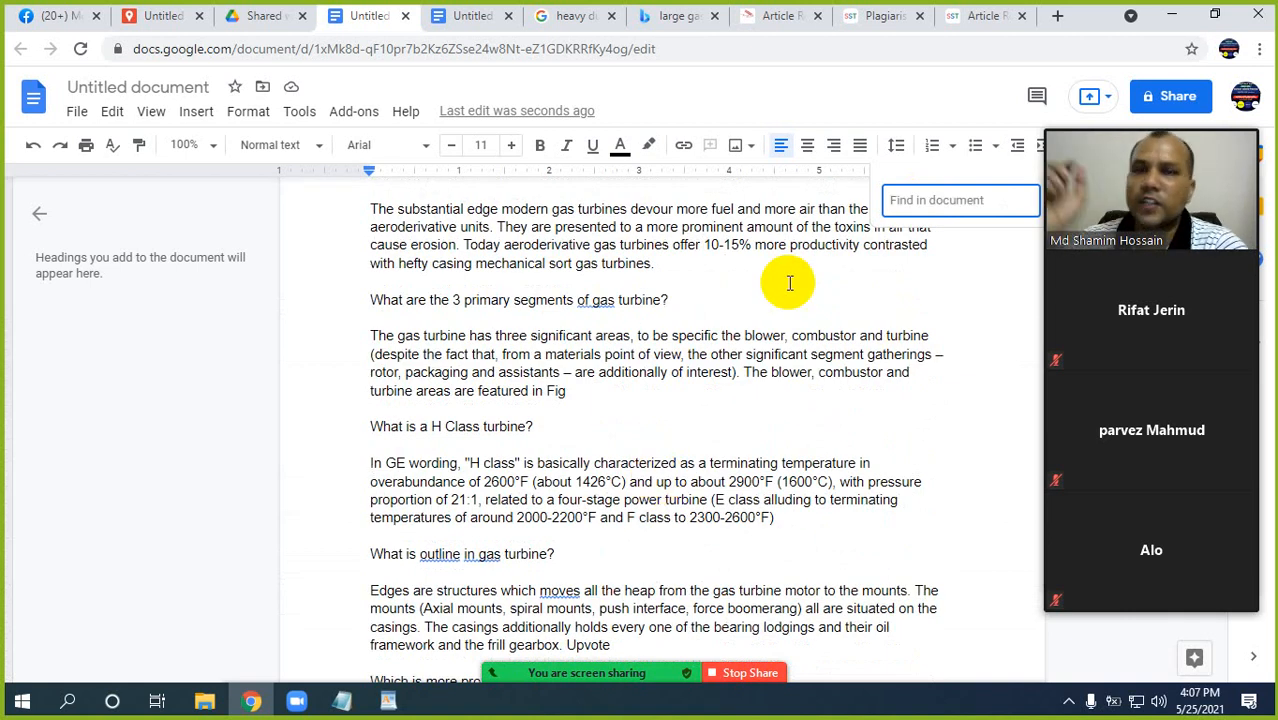
# Search the document for leftover ".com" website addresses.
pyautogui.write('.com')
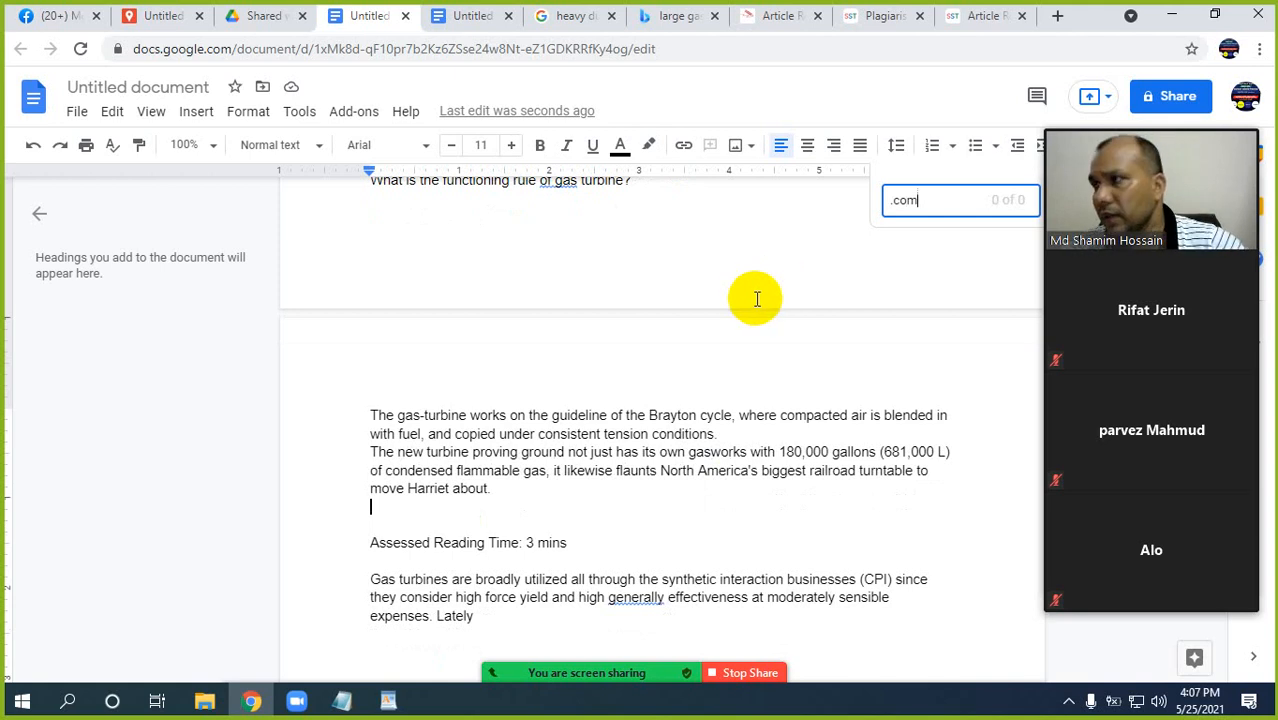
pyautogui.scroll(9, 760, 295)
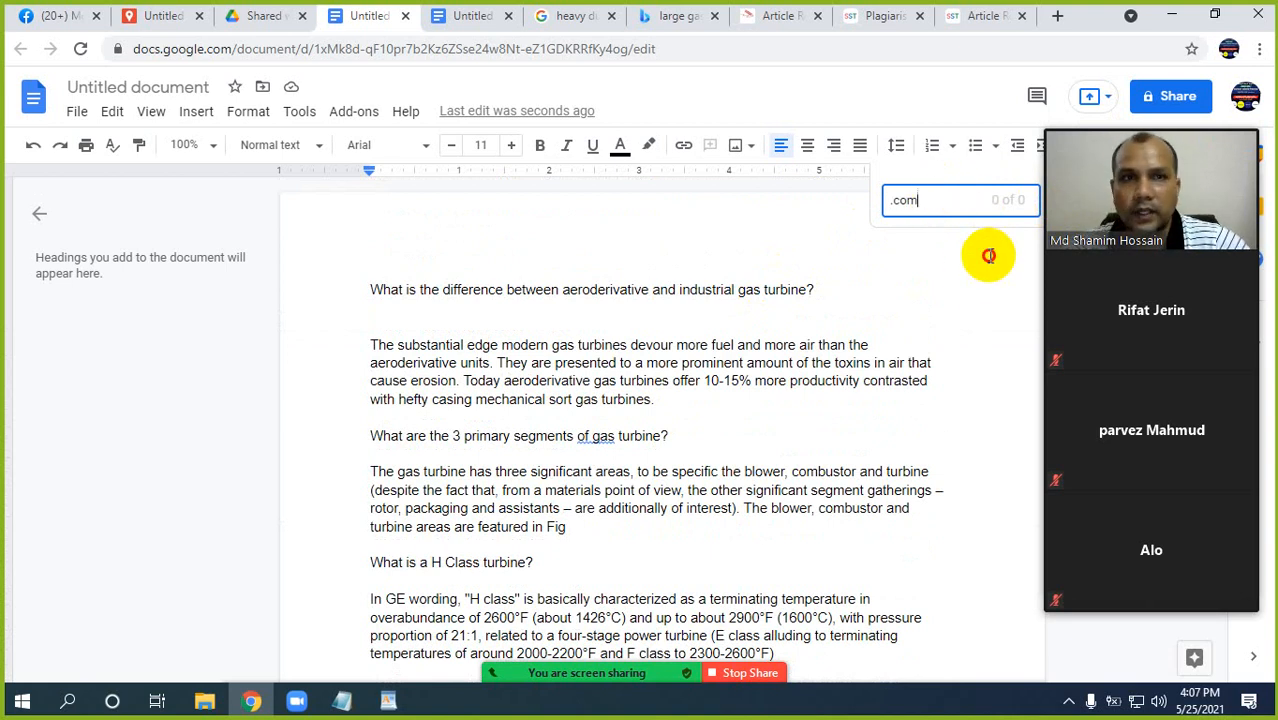
pyautogui.click(921, 339)
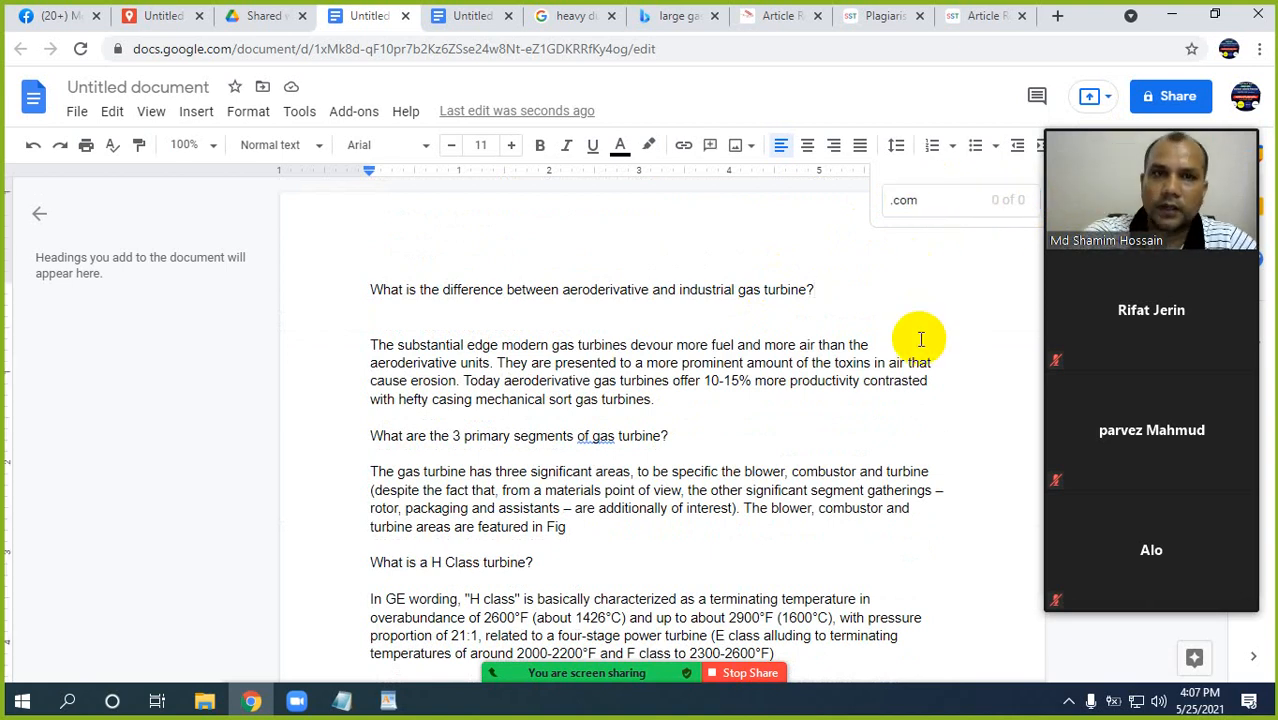
pyautogui.hotkey('ctrl', 'f')
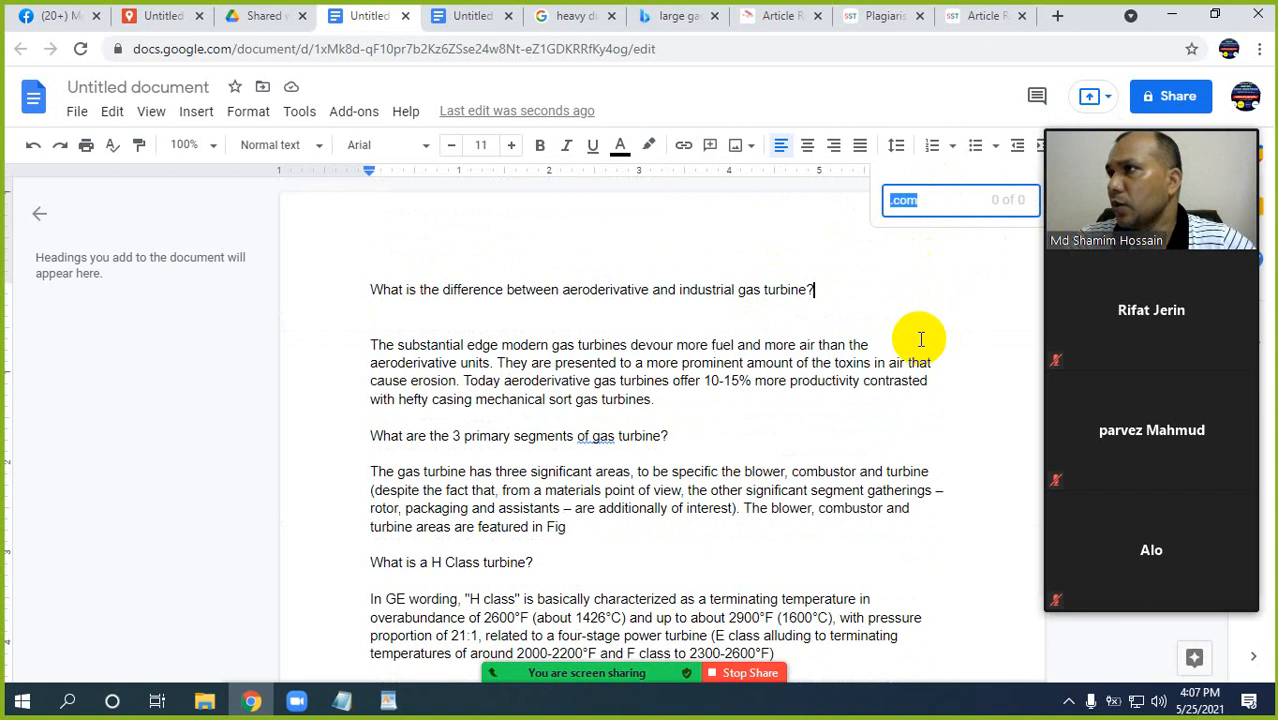
pyautogui.press('BackSpace')
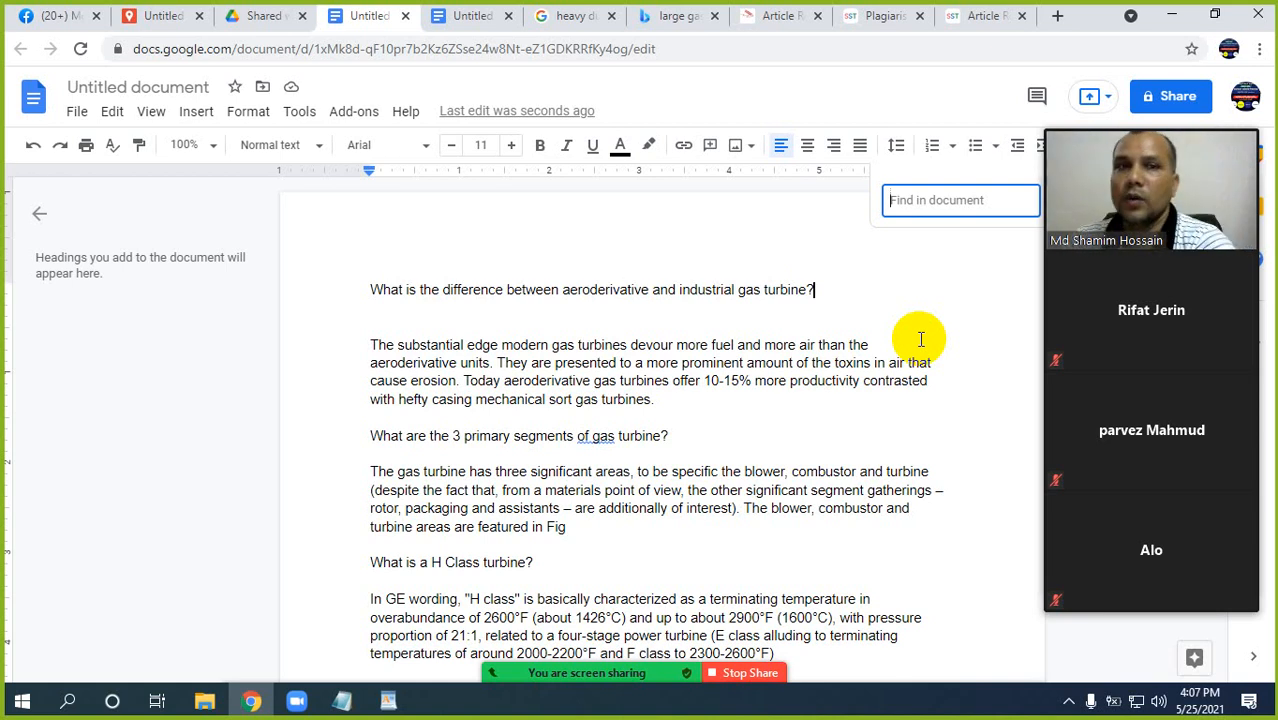
pyautogui.write('.com')
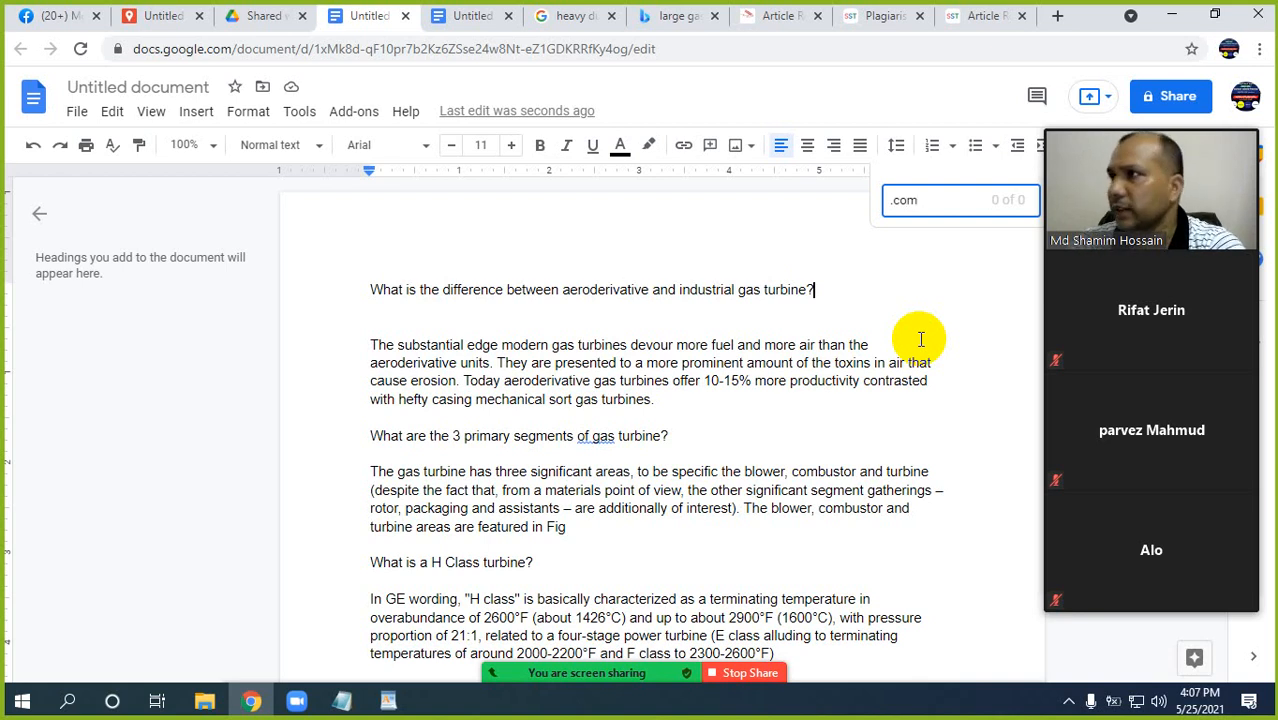
# Change the search term to ".net" to look for other leftover website addresses in the document.
pyautogui.press('BackSpace')
pyautogui.press('BackSpace')
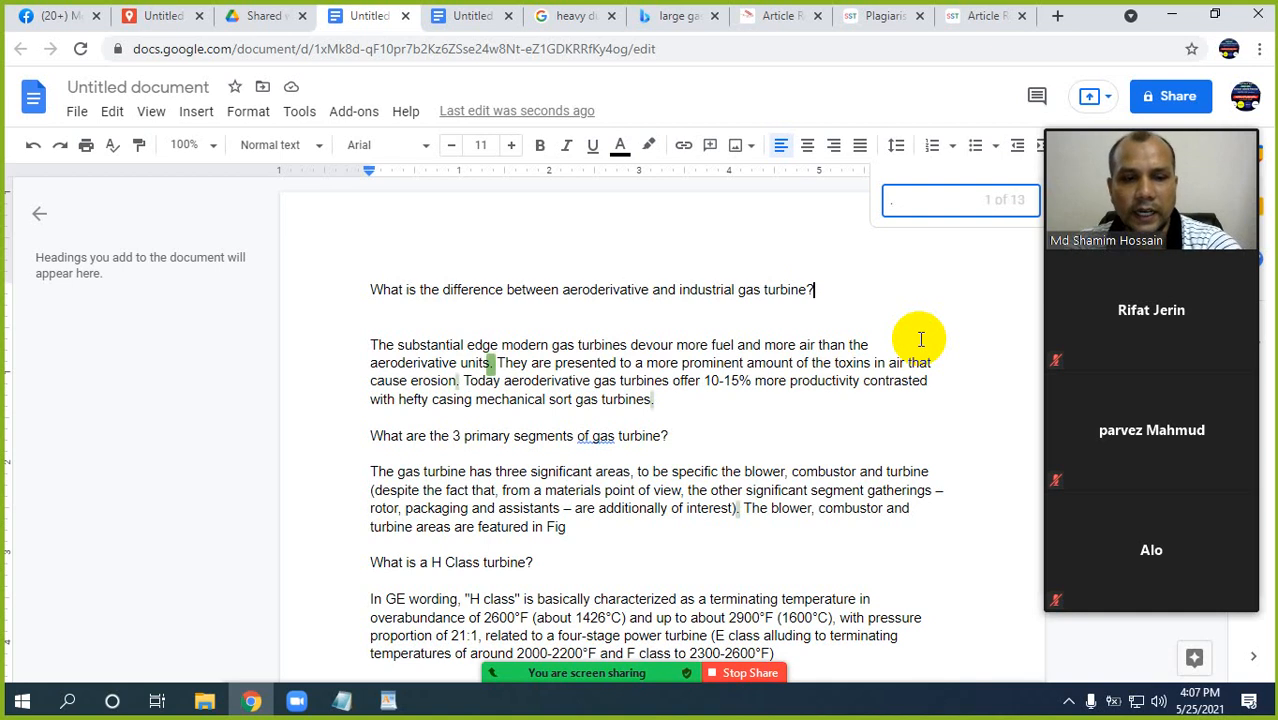
pyautogui.write('ne')
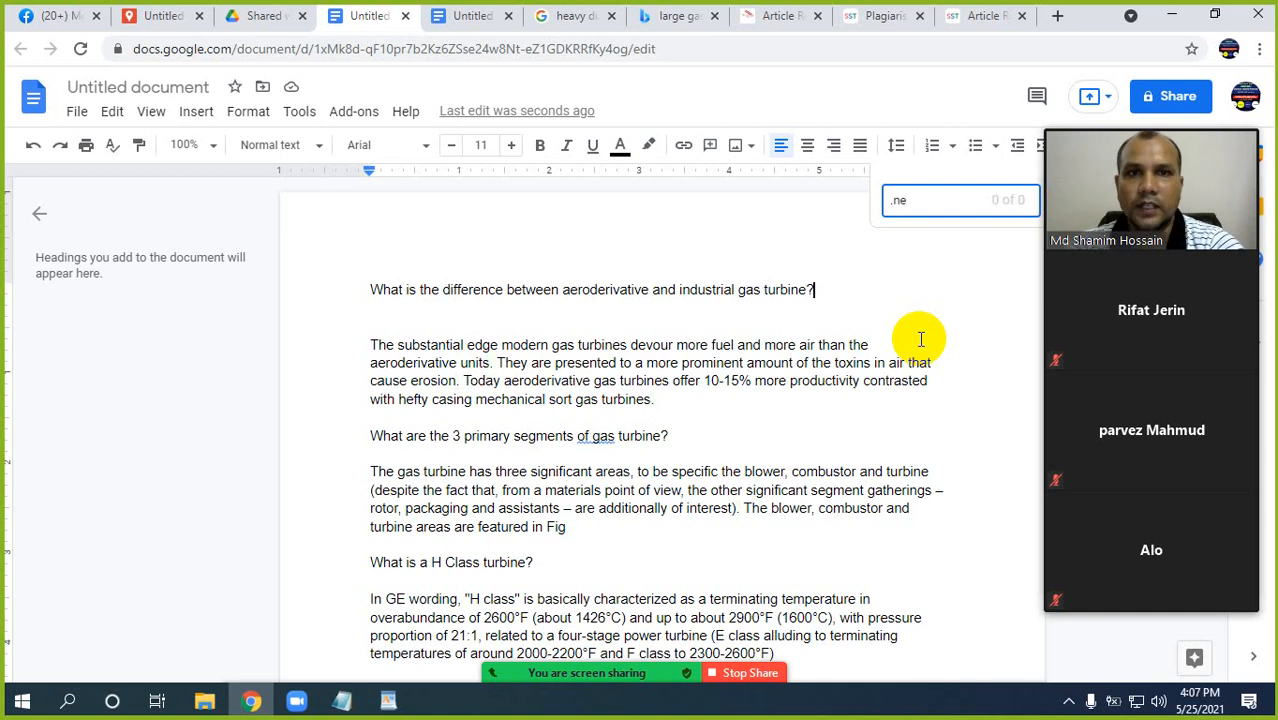
pyautogui.write('t')
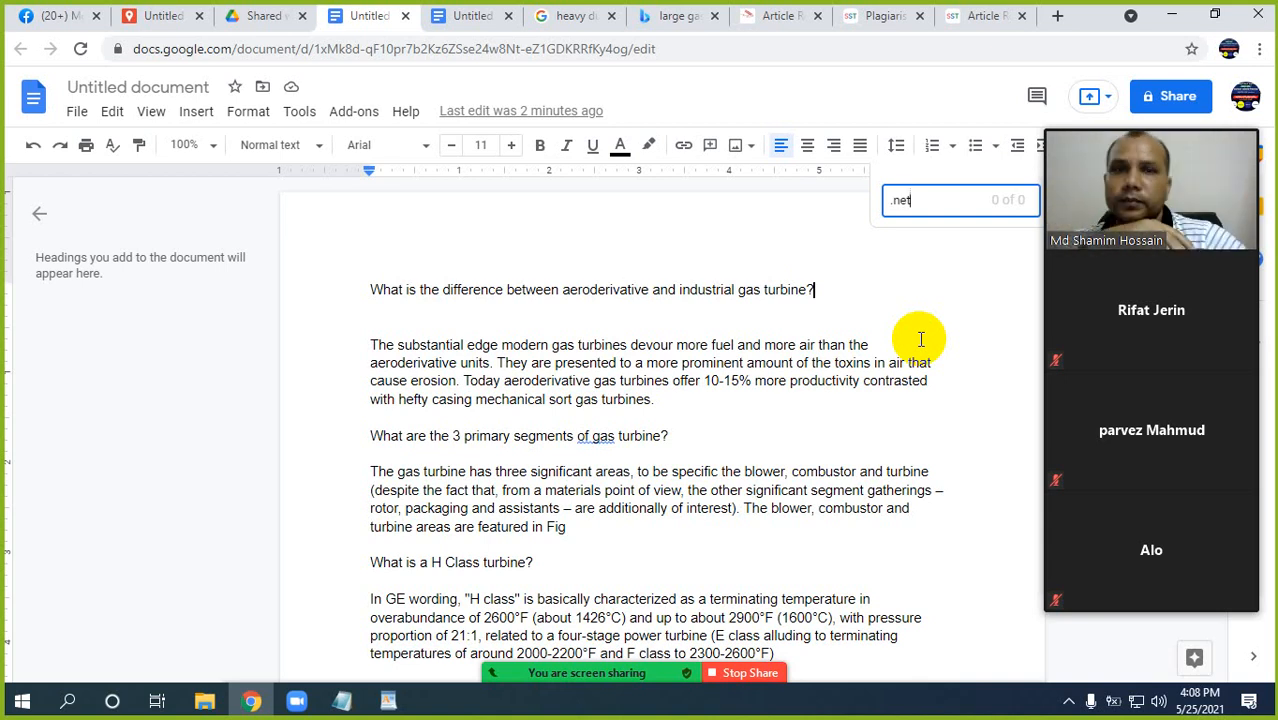
# Review the opening questions and answers of the gas turbine article and go back to its beginning.
pyautogui.scroll(-3, 558, 488)
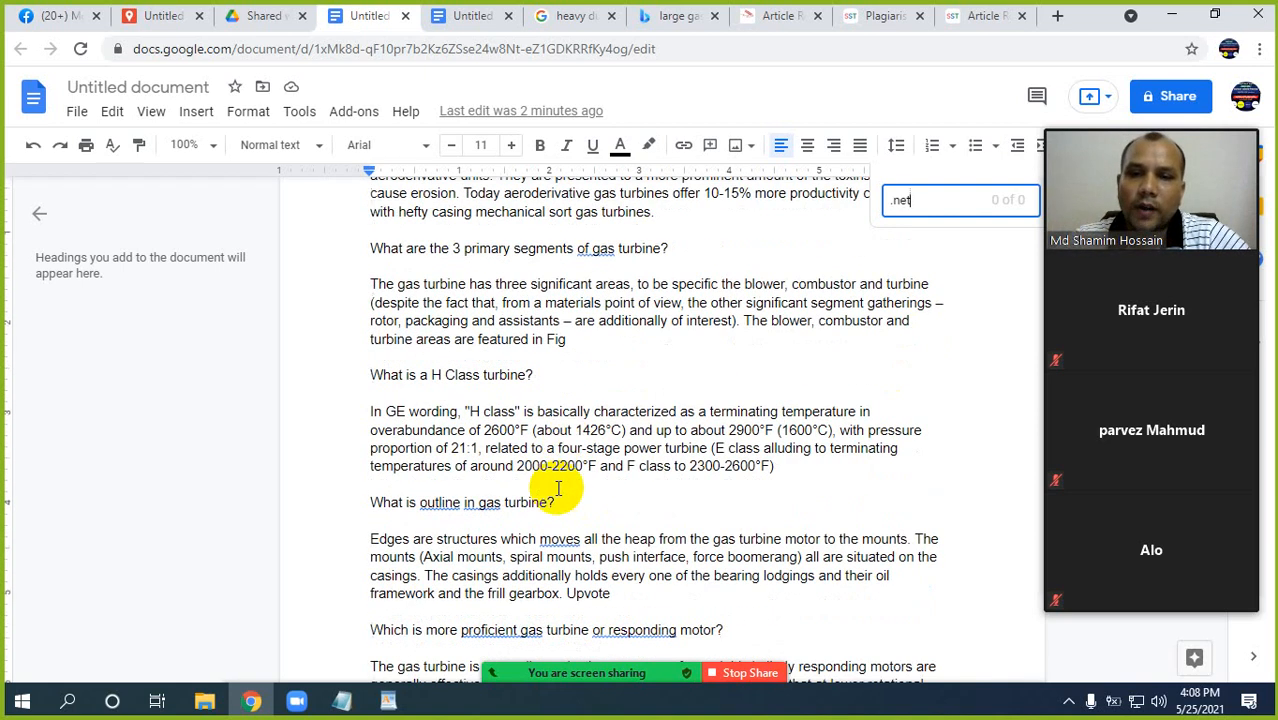
pyautogui.click(556, 448)
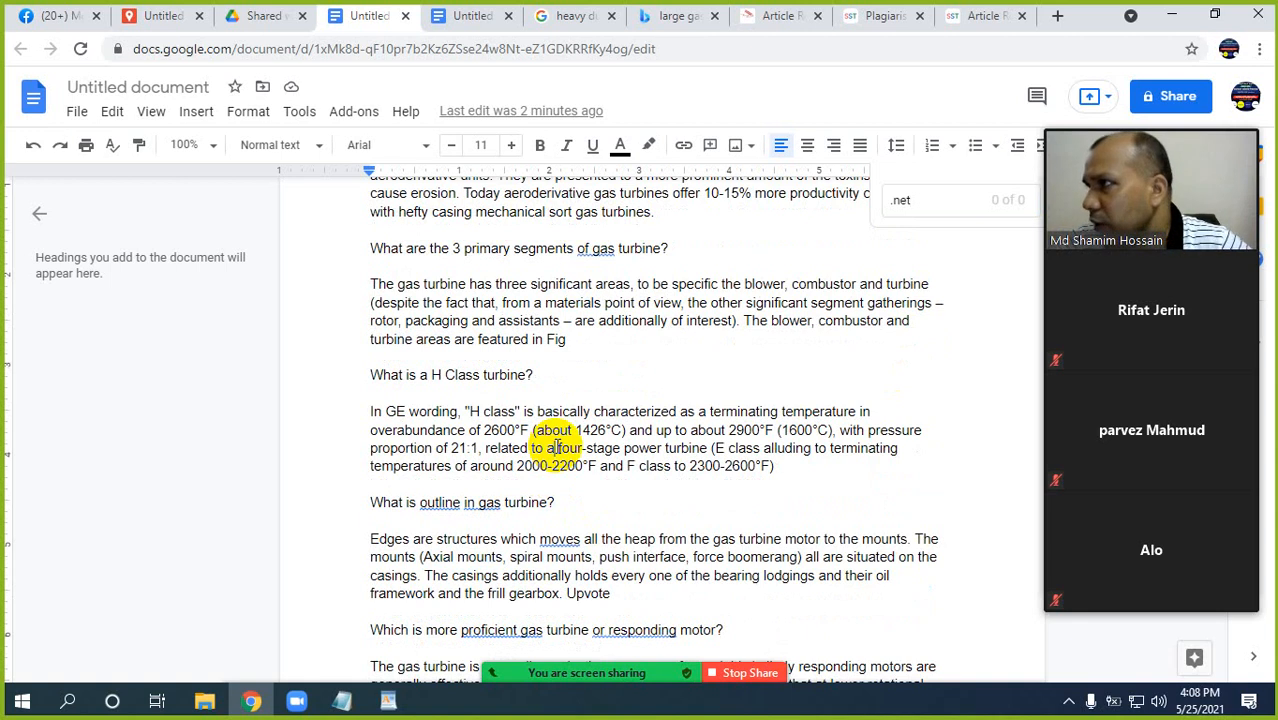
pyautogui.click(662, 410)
pyautogui.scroll(2, 656, 400)
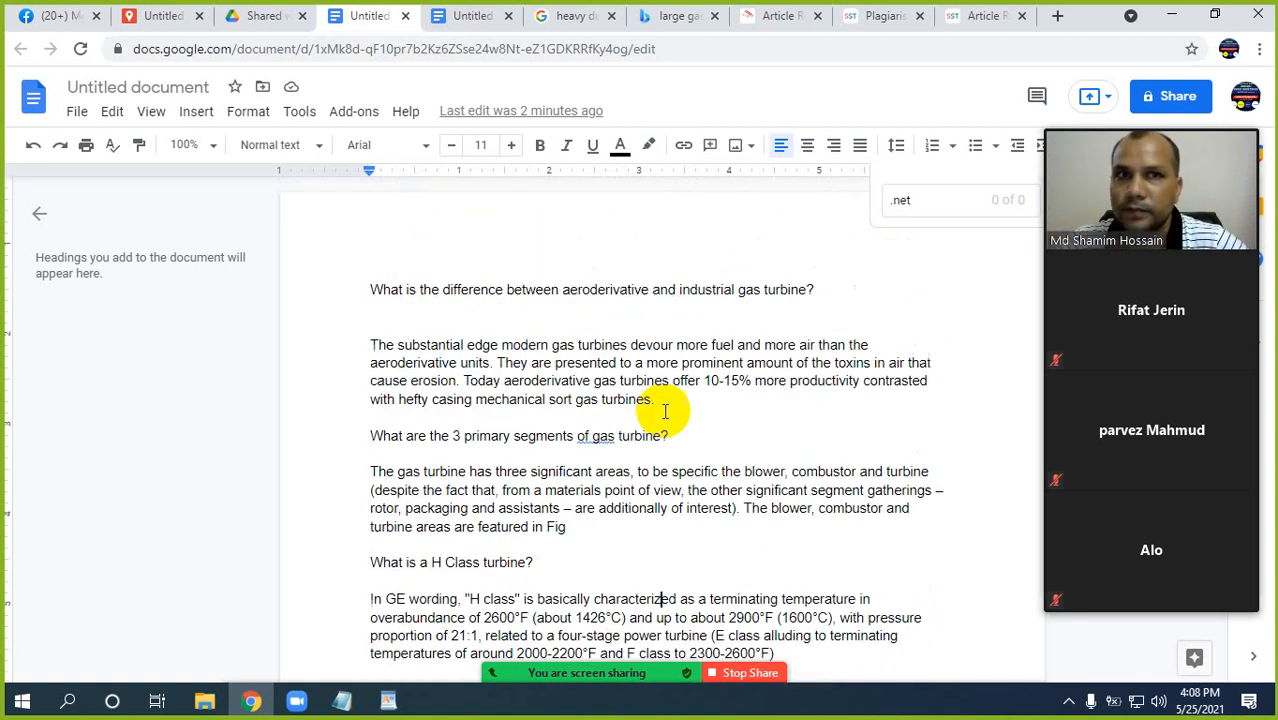
pyautogui.scroll(-1, 760, 418)
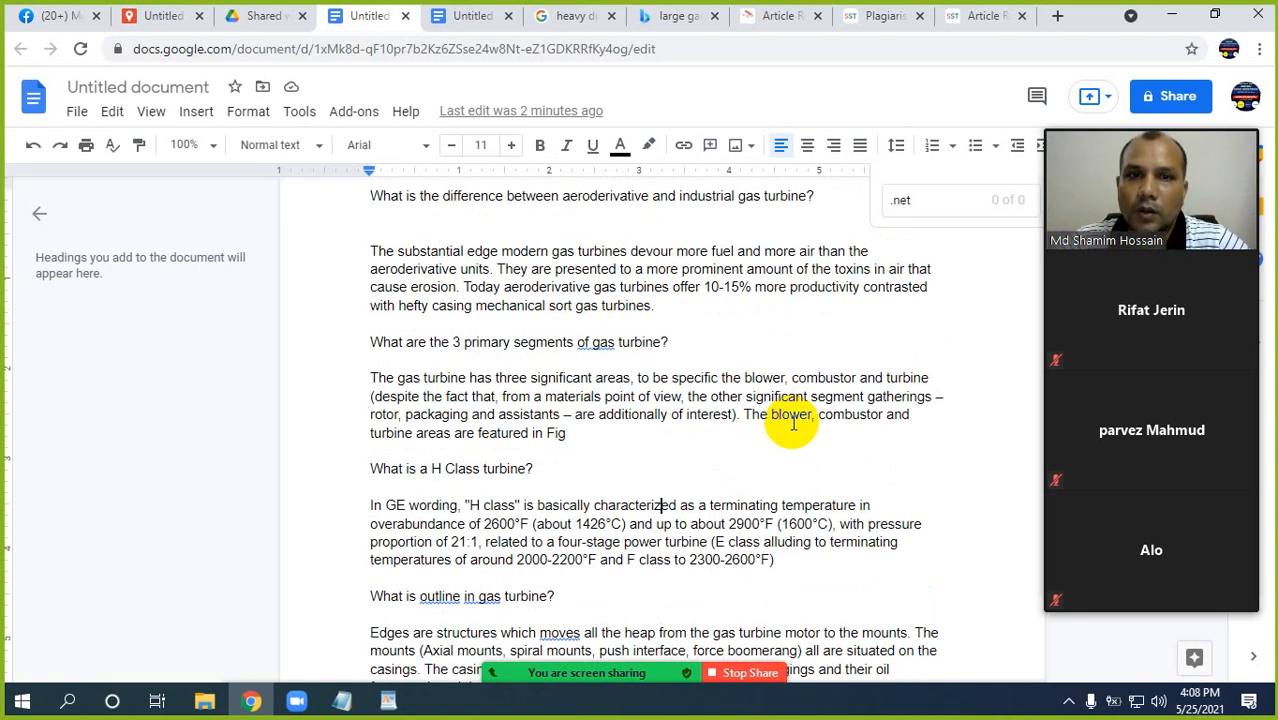
pyautogui.scroll(-2, 785, 430)
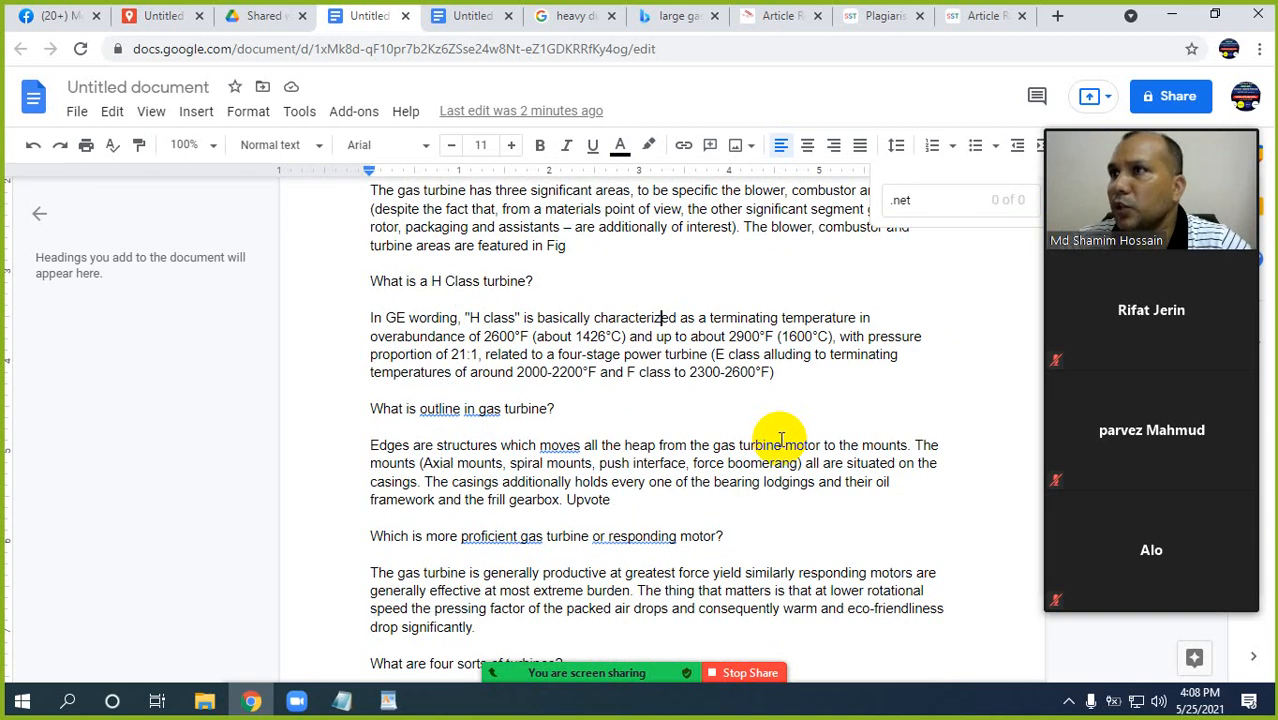
pyautogui.click(714, 427)
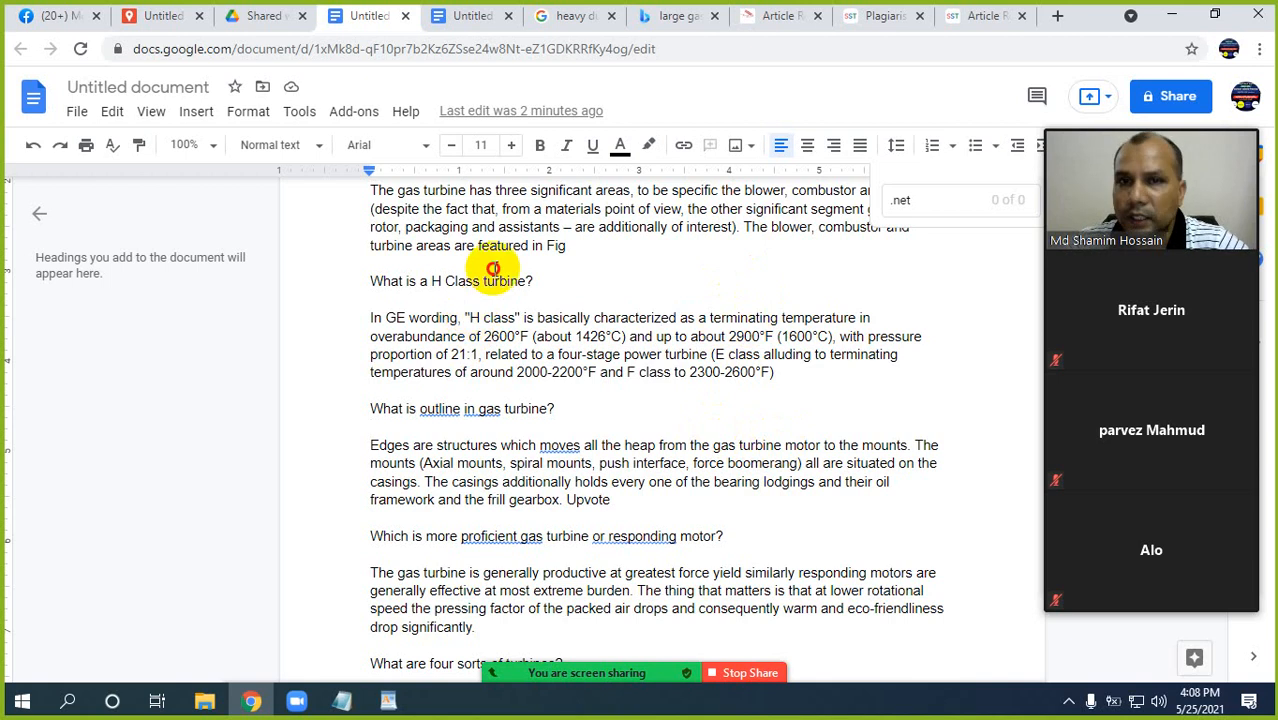
pyautogui.scroll(3, 500, 380)
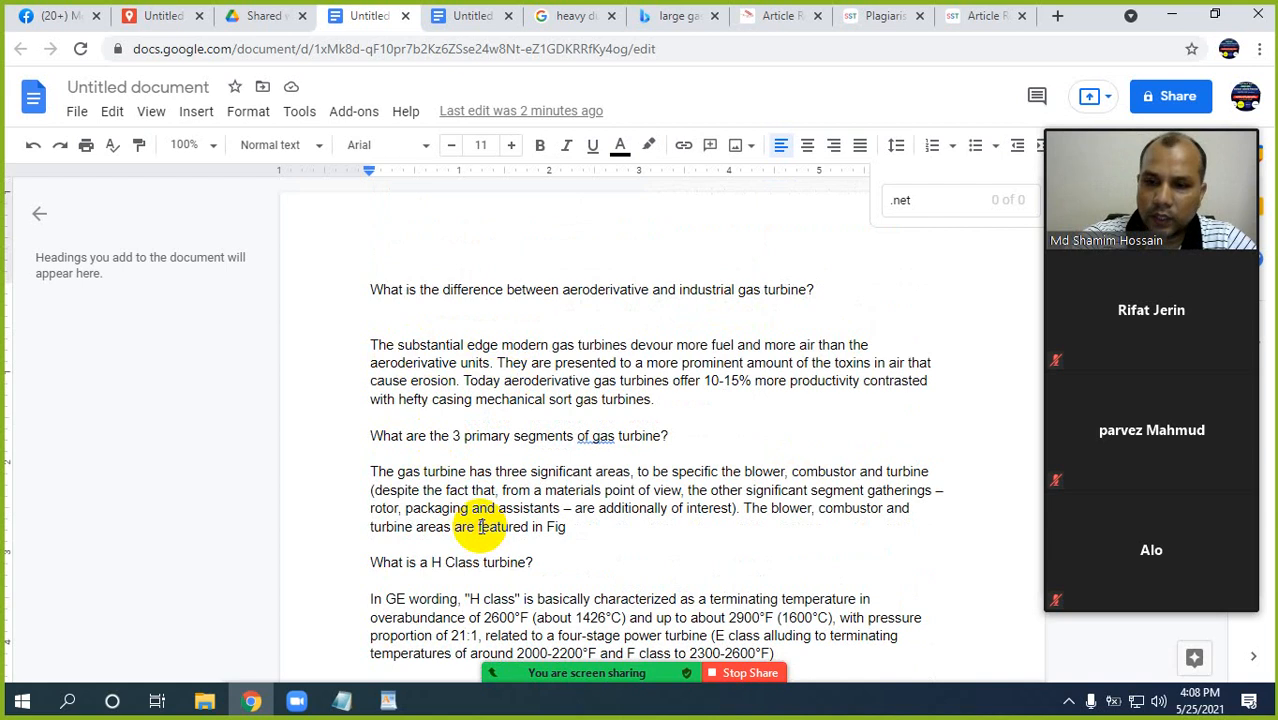
# Change the font of the entire document to Times New Roman.
pyautogui.hotkey('ctrl', 'a')
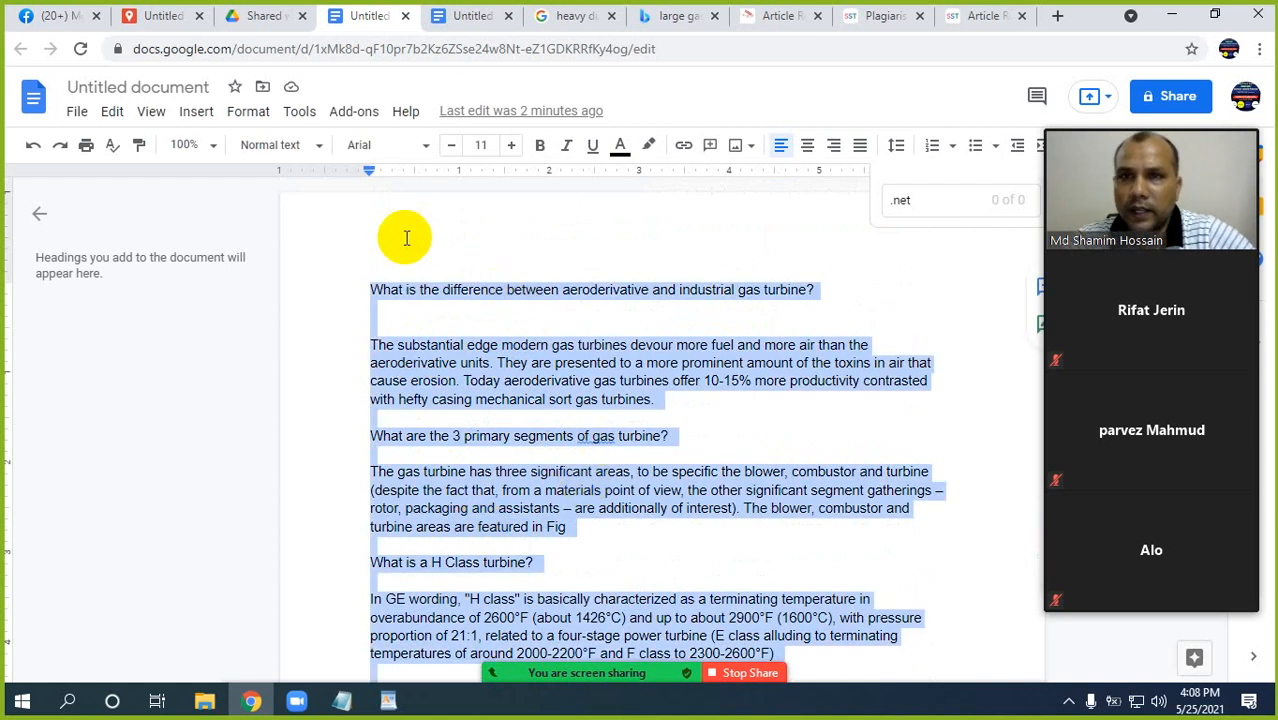
pyautogui.click(400, 148)
pyautogui.click(362, 147)
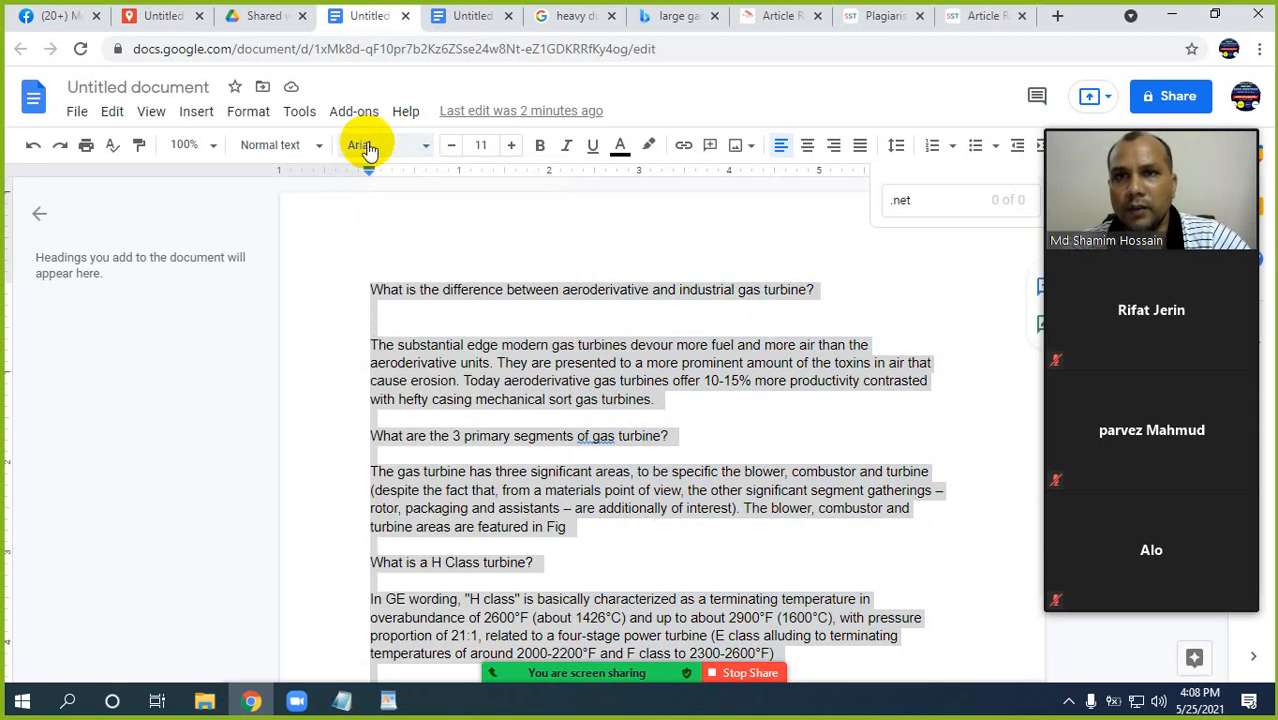
pyautogui.click(375, 149)
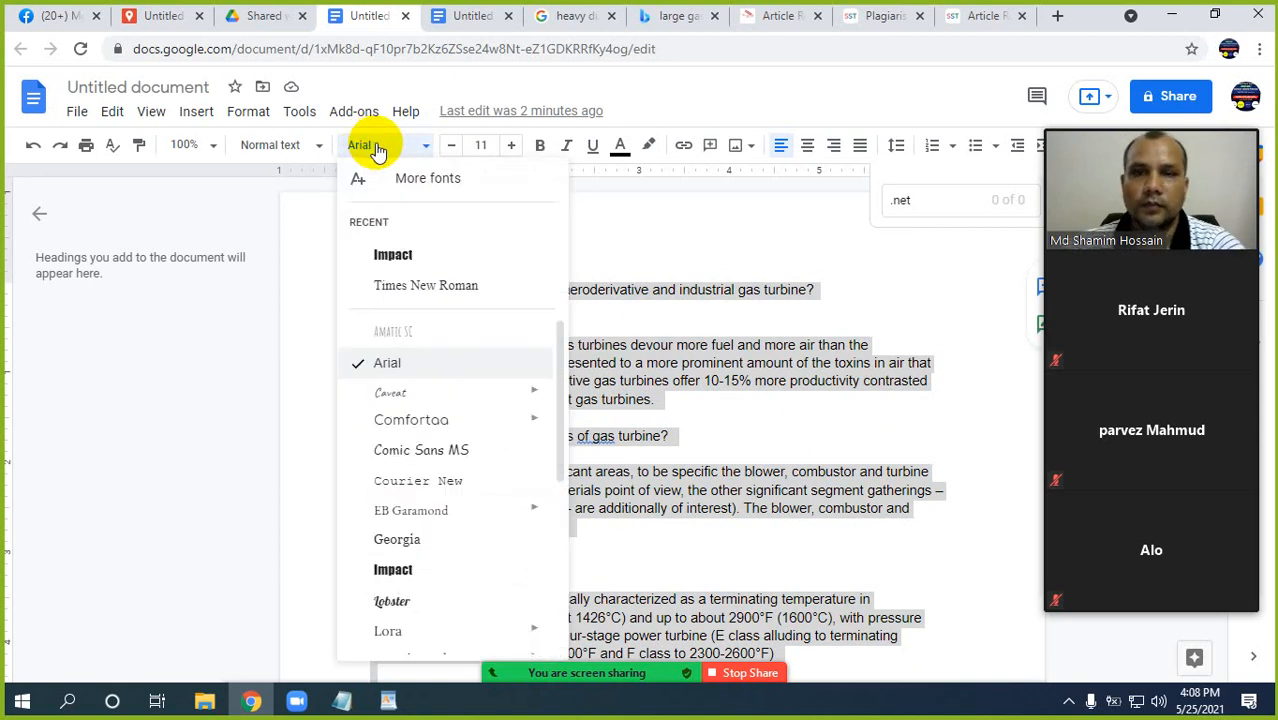
pyautogui.click(418, 289)
pyautogui.click(450, 380)
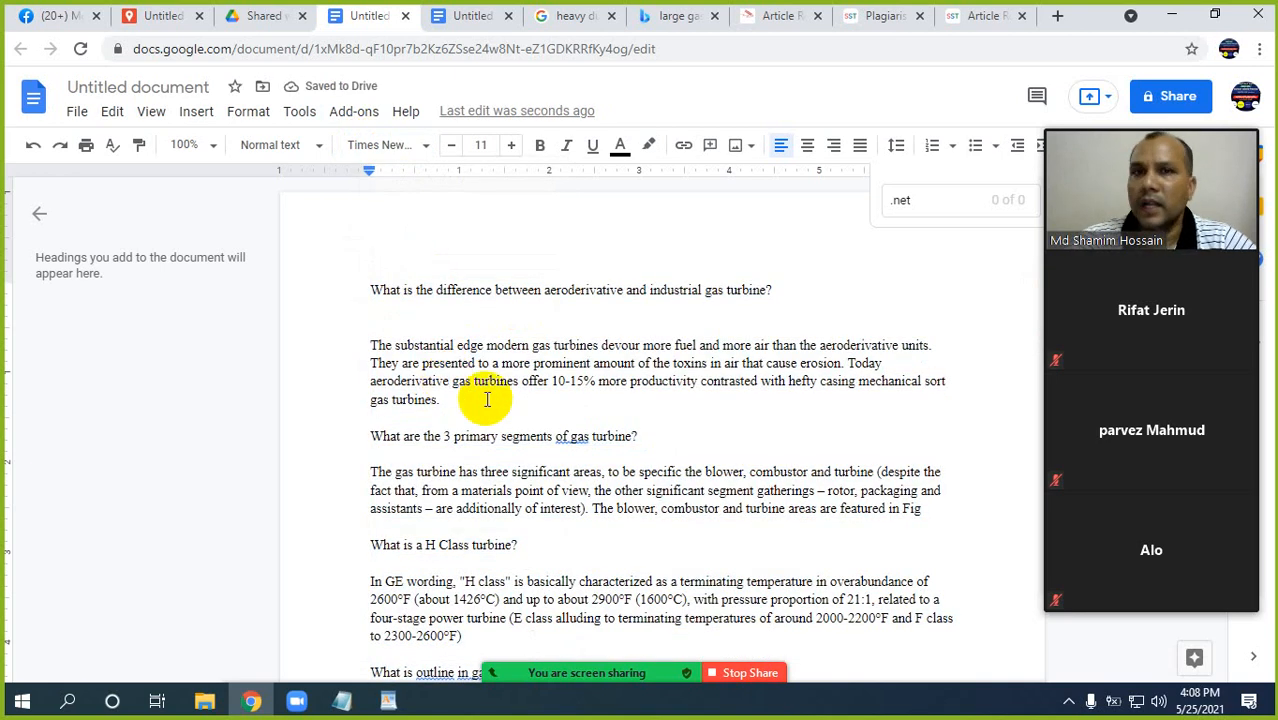
# Set the font size of all the document's text to 12.
pyautogui.hotkey('ctrl', 'a')
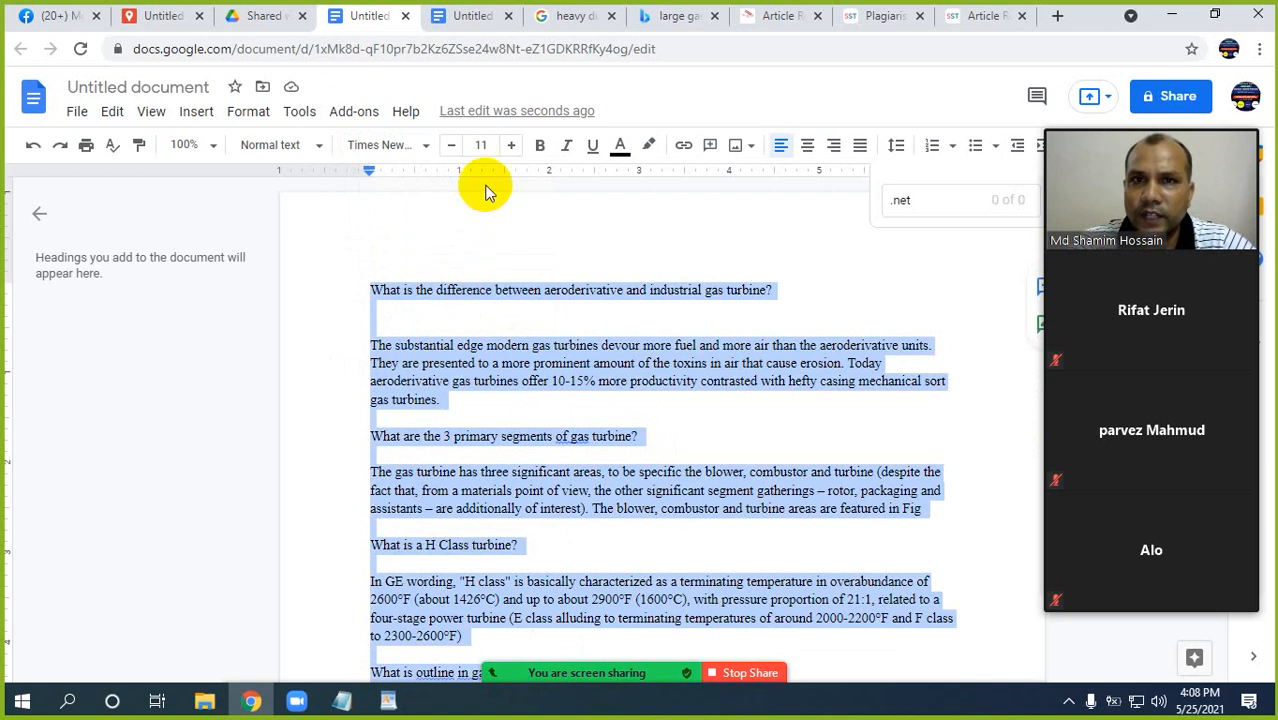
pyautogui.click(481, 145)
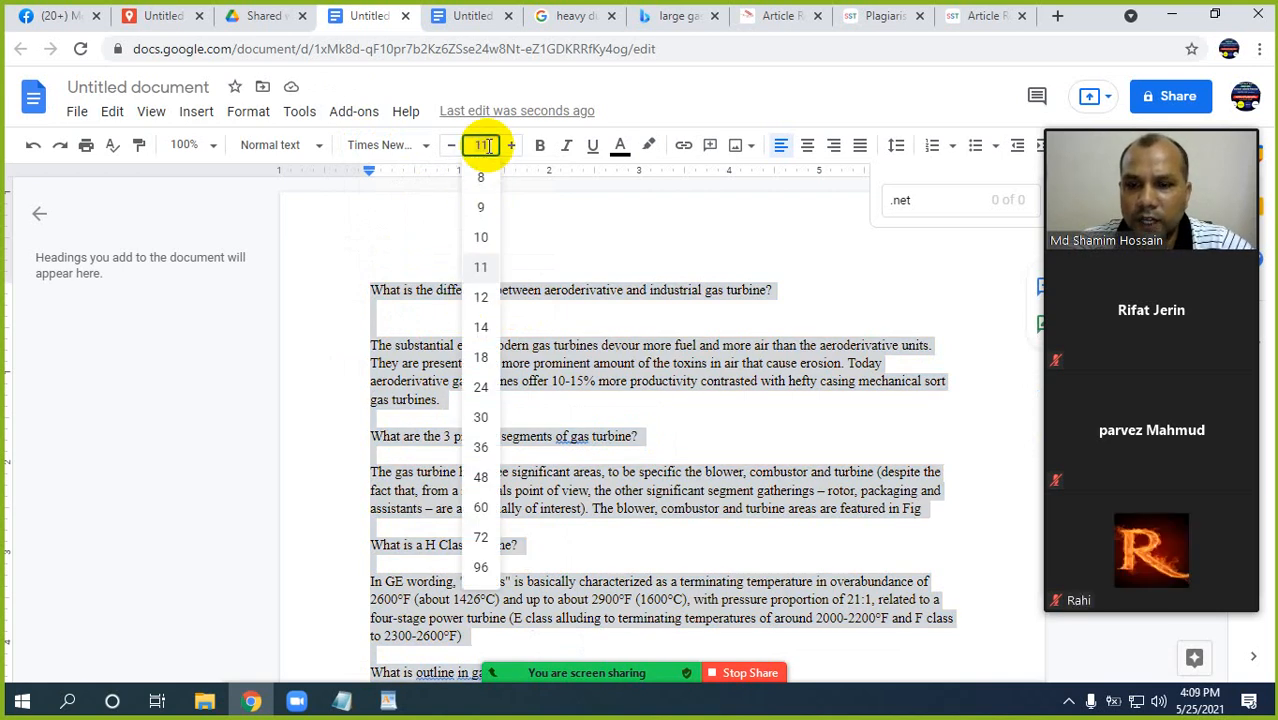
pyautogui.write('12')
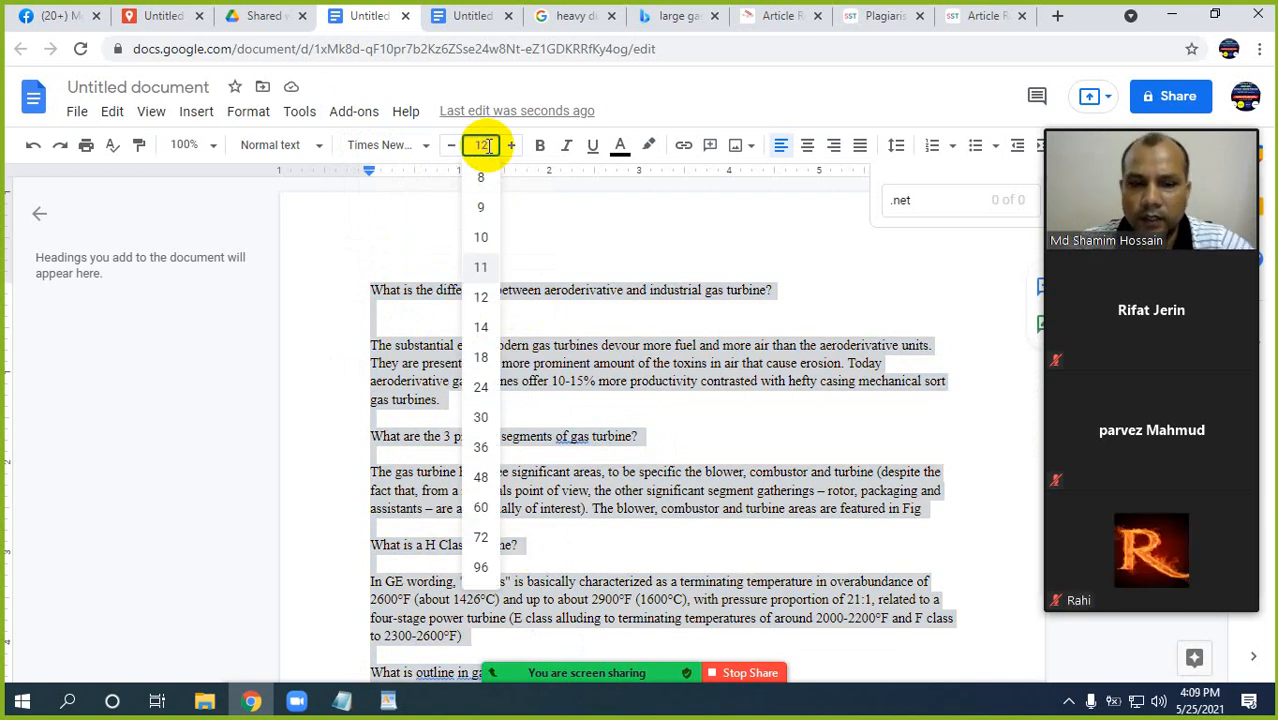
pyautogui.press('Return')
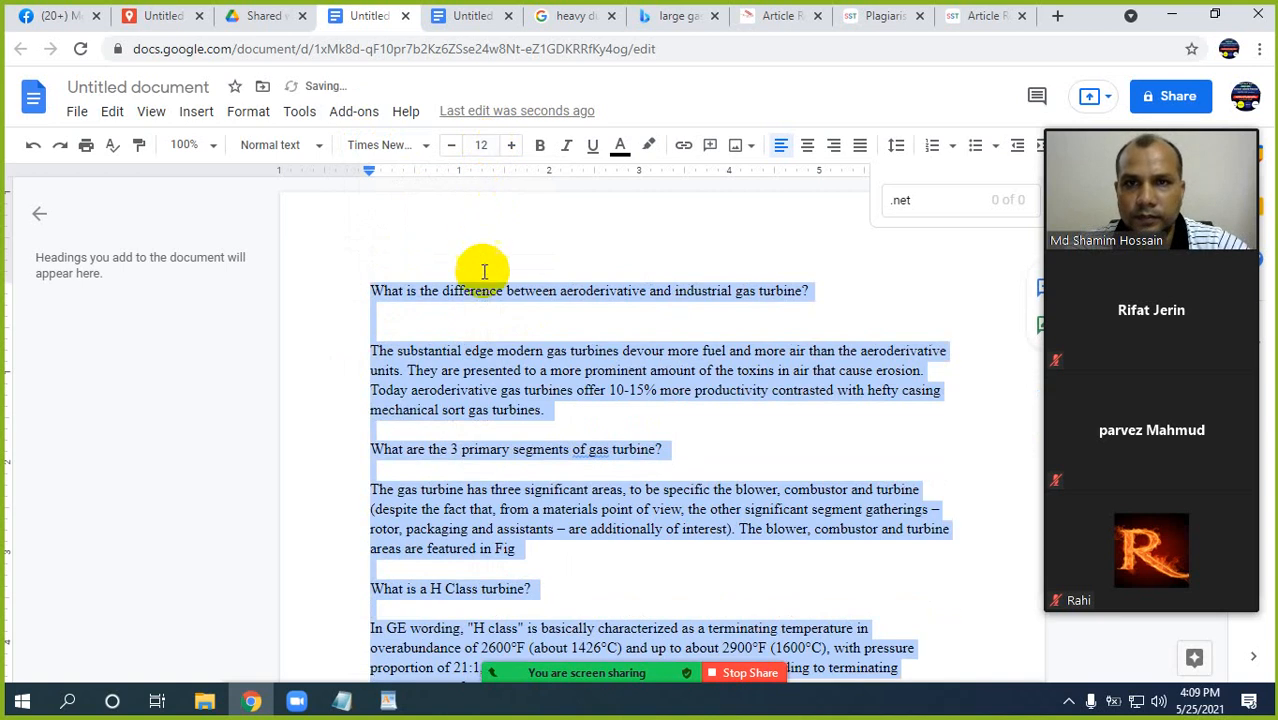
pyautogui.click(487, 368)
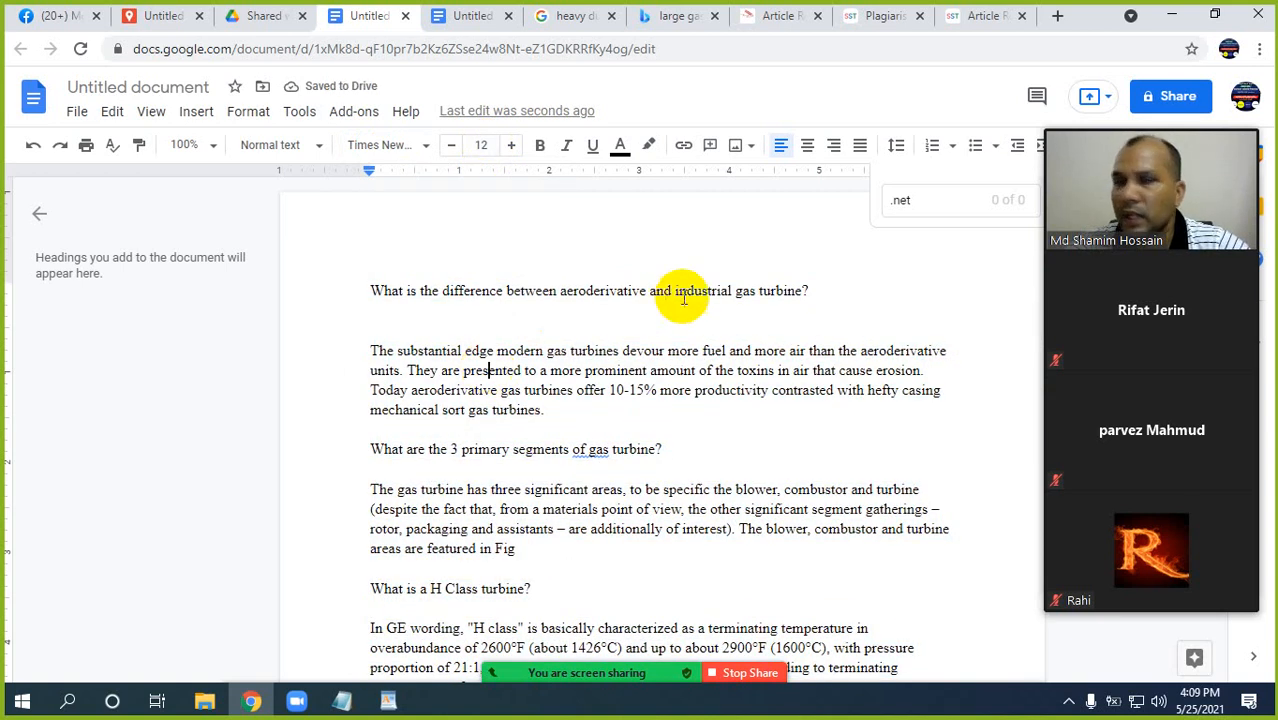
# Make the question "What is the difference between aeroderivative and industrial gas turbine?" bold at font size 14.
pyautogui.moveTo(812, 290); pyautogui.dragTo(368, 277)
pyautogui.click(540, 150)
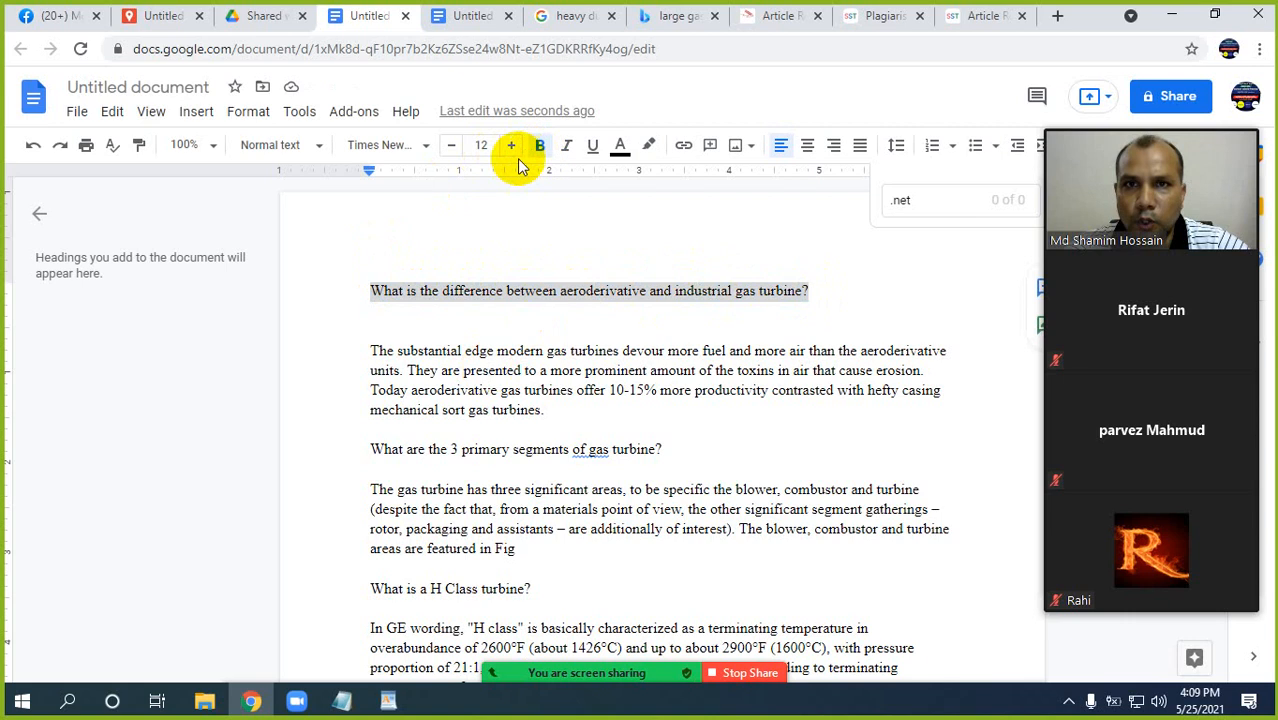
pyautogui.click(510, 147)
pyautogui.click(510, 147)
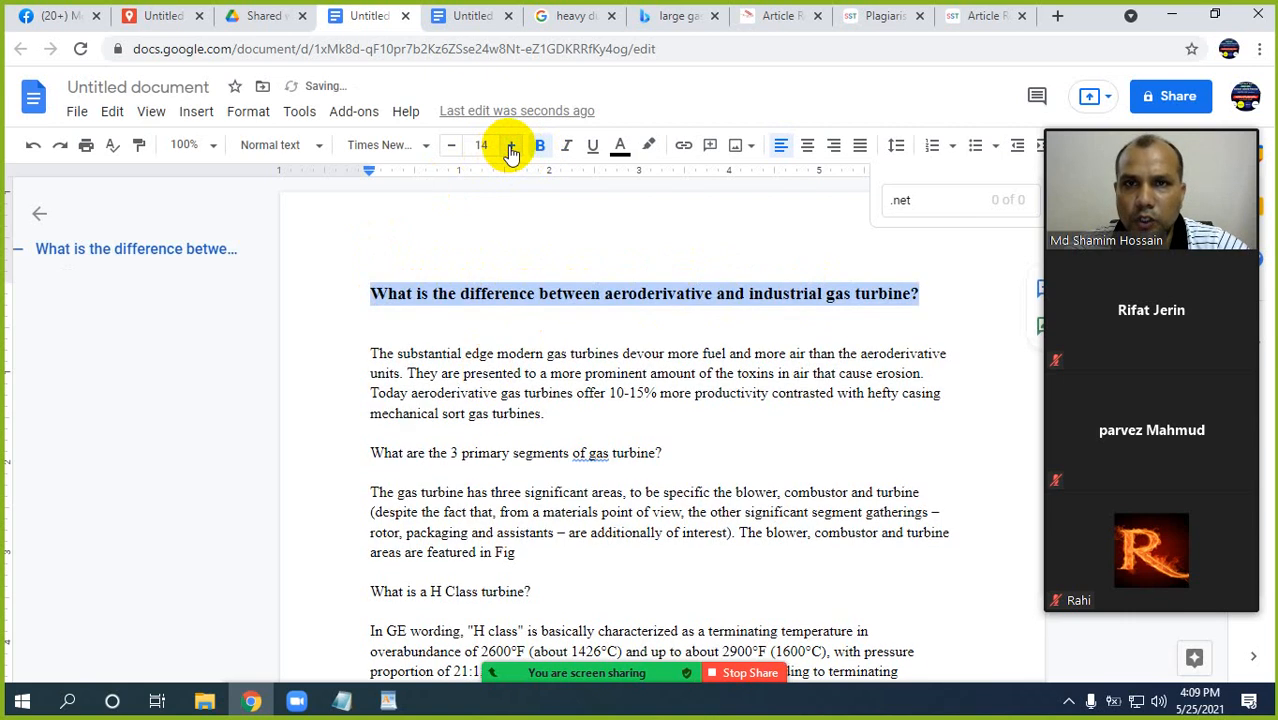
pyautogui.click(506, 338)
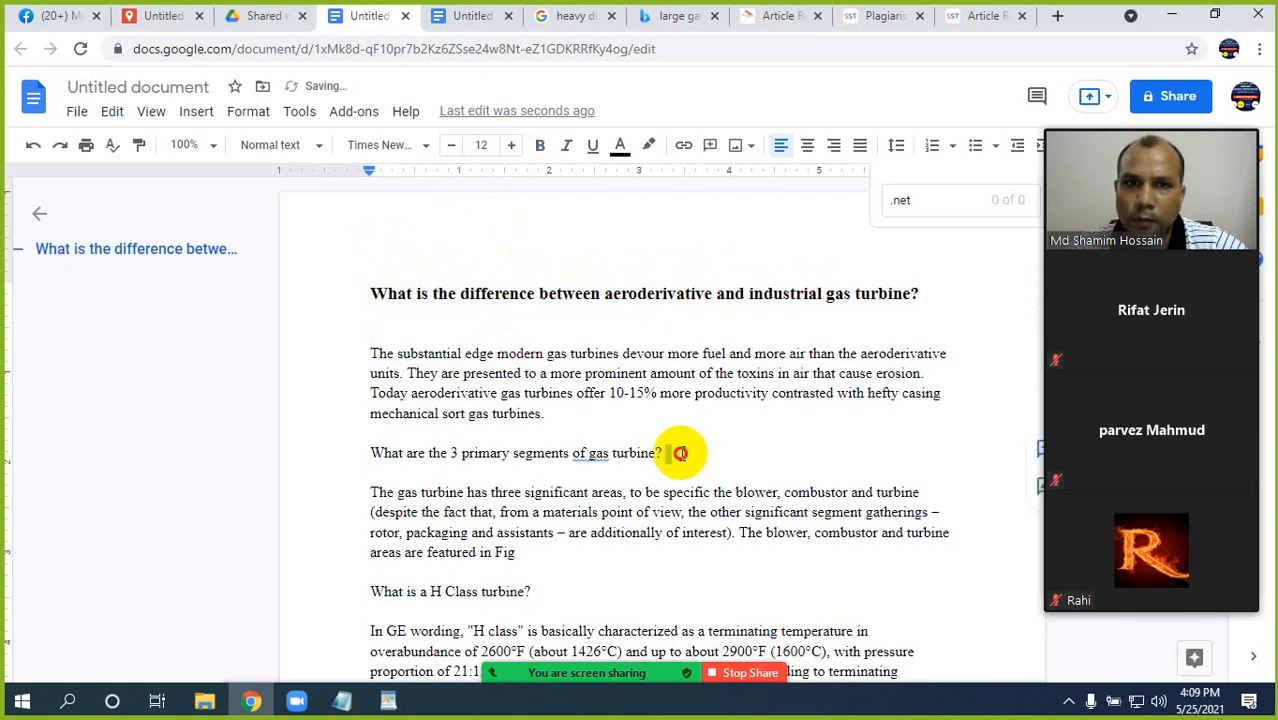
# Format the question "What are the 3 primary segments of gas turbine?" as bold text with font size 14.
pyautogui.moveTo(664, 453); pyautogui.dragTo(370, 451)
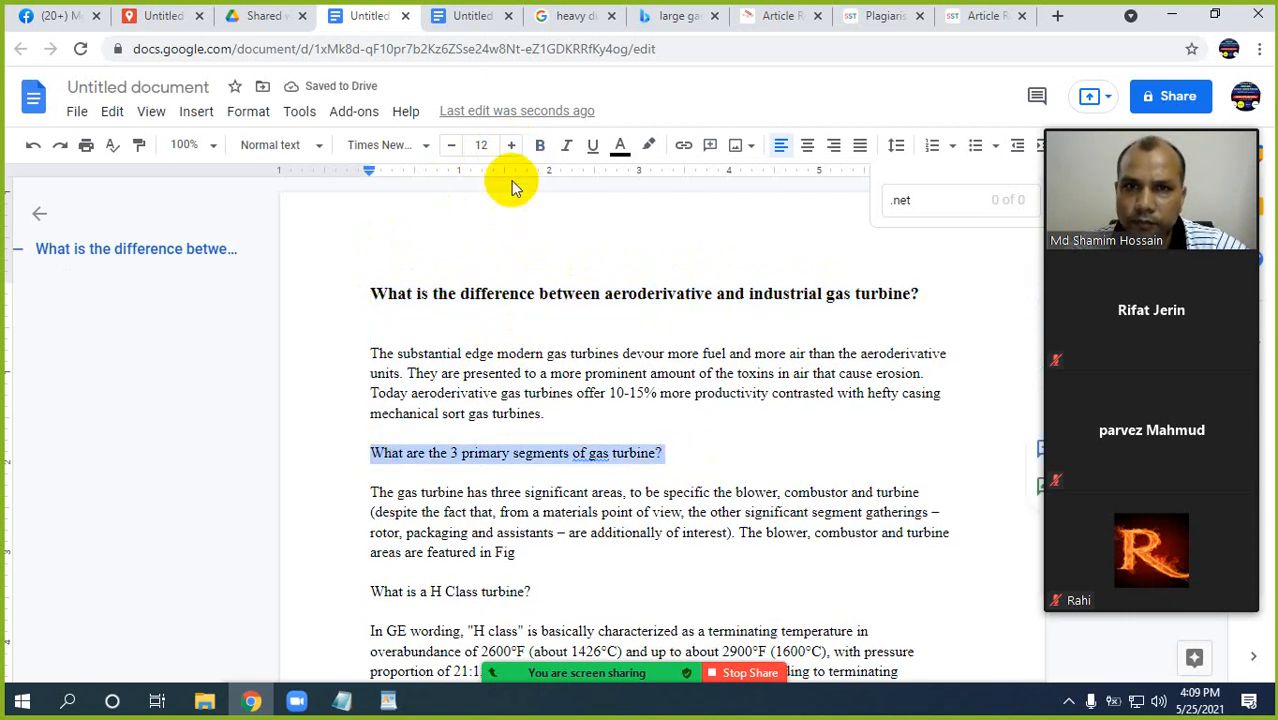
pyautogui.click(538, 148)
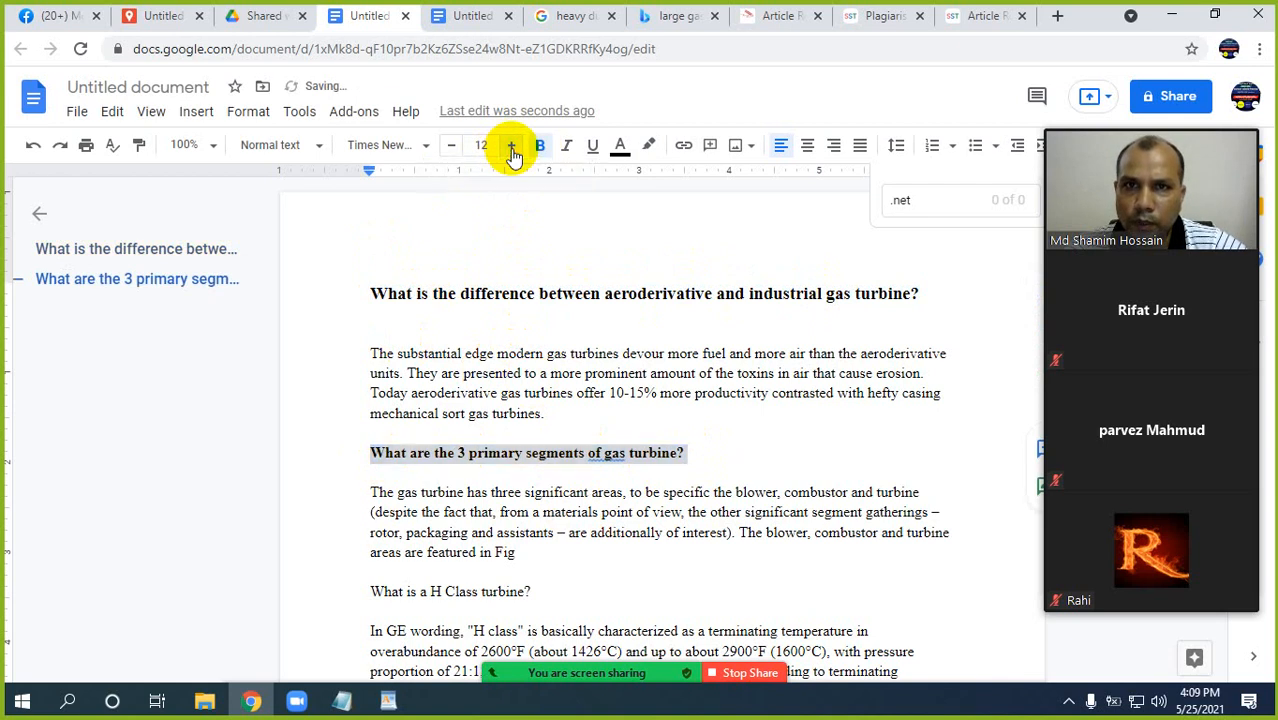
pyautogui.click(510, 148)
pyautogui.click(510, 148)
pyautogui.click(530, 468)
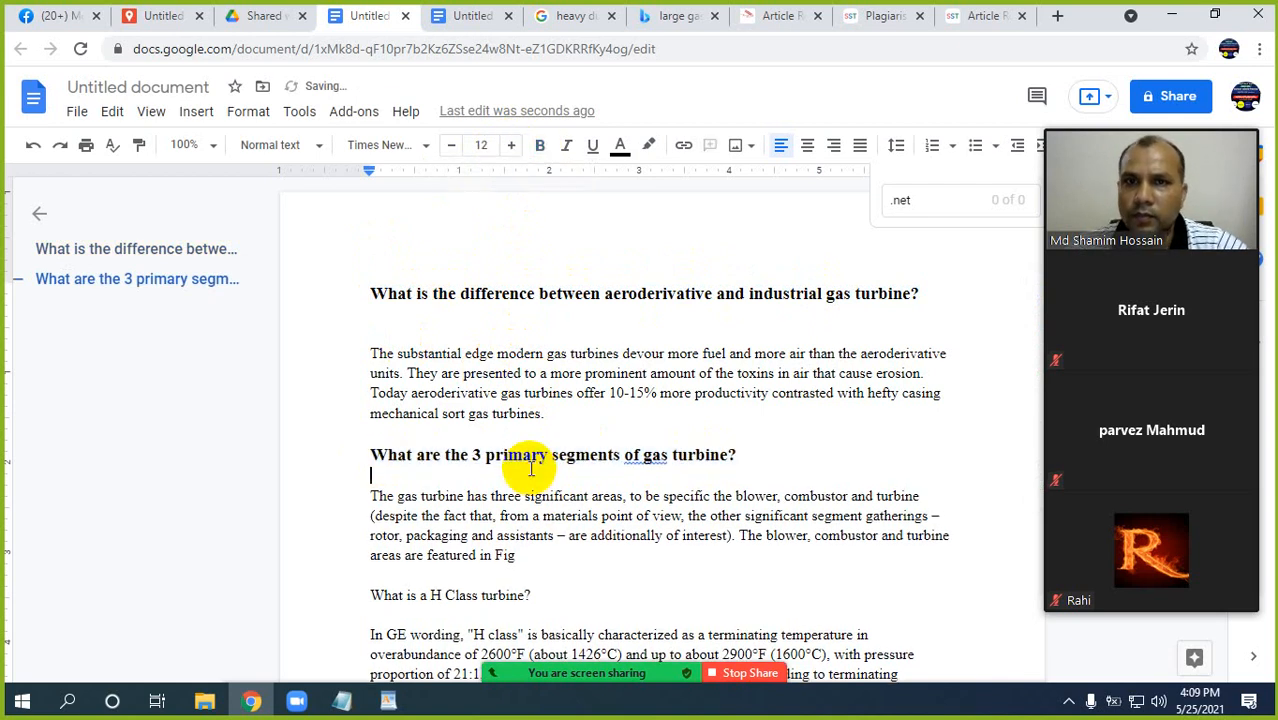
# Enlarge the question "What is a H Class turbine?" to font size 14 and make it bold.
pyautogui.scroll(-2, 499, 462)
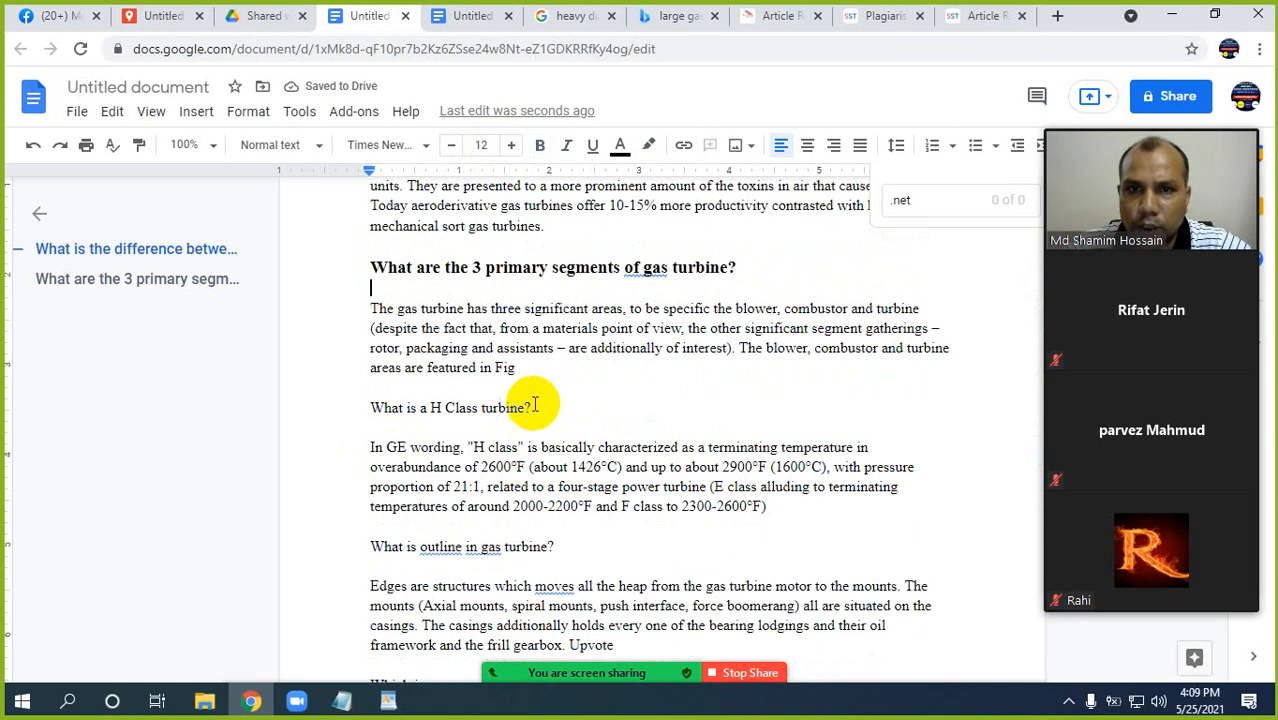
pyautogui.click(537, 407)
pyautogui.moveTo(499, 407); pyautogui.dragTo(344, 414)
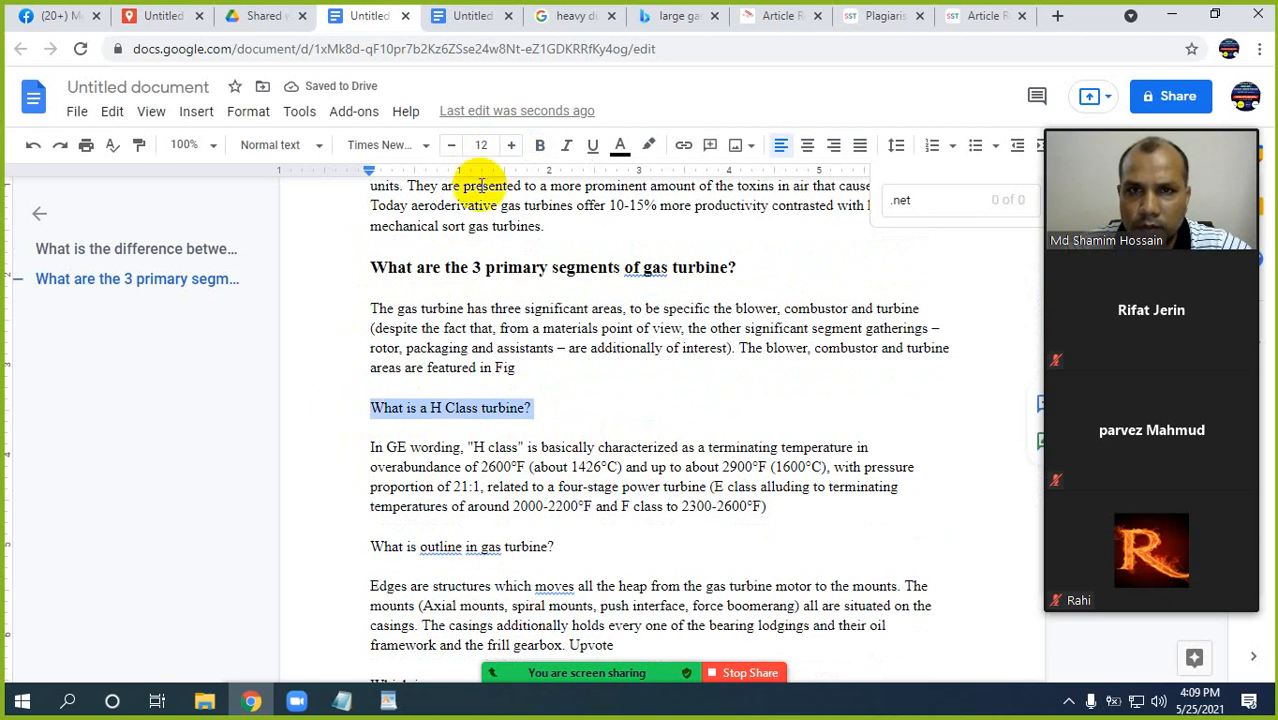
pyautogui.click(512, 147)
pyautogui.click(512, 147)
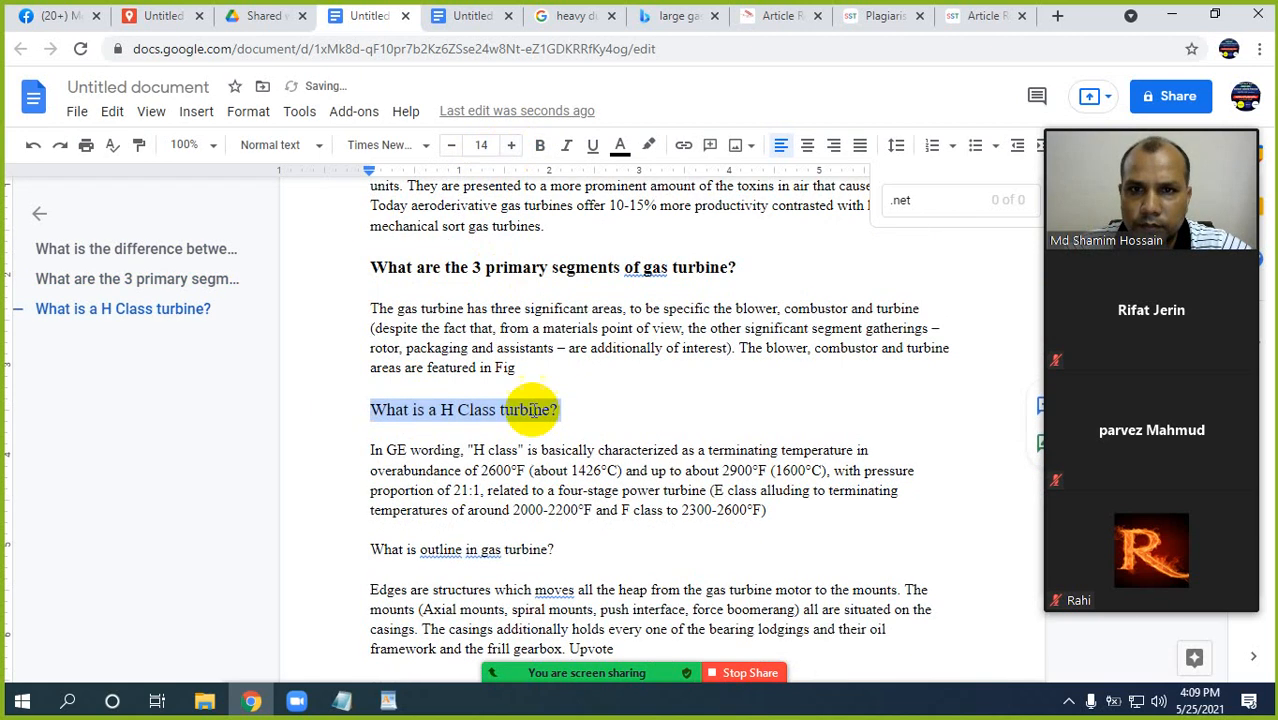
pyautogui.click(520, 450)
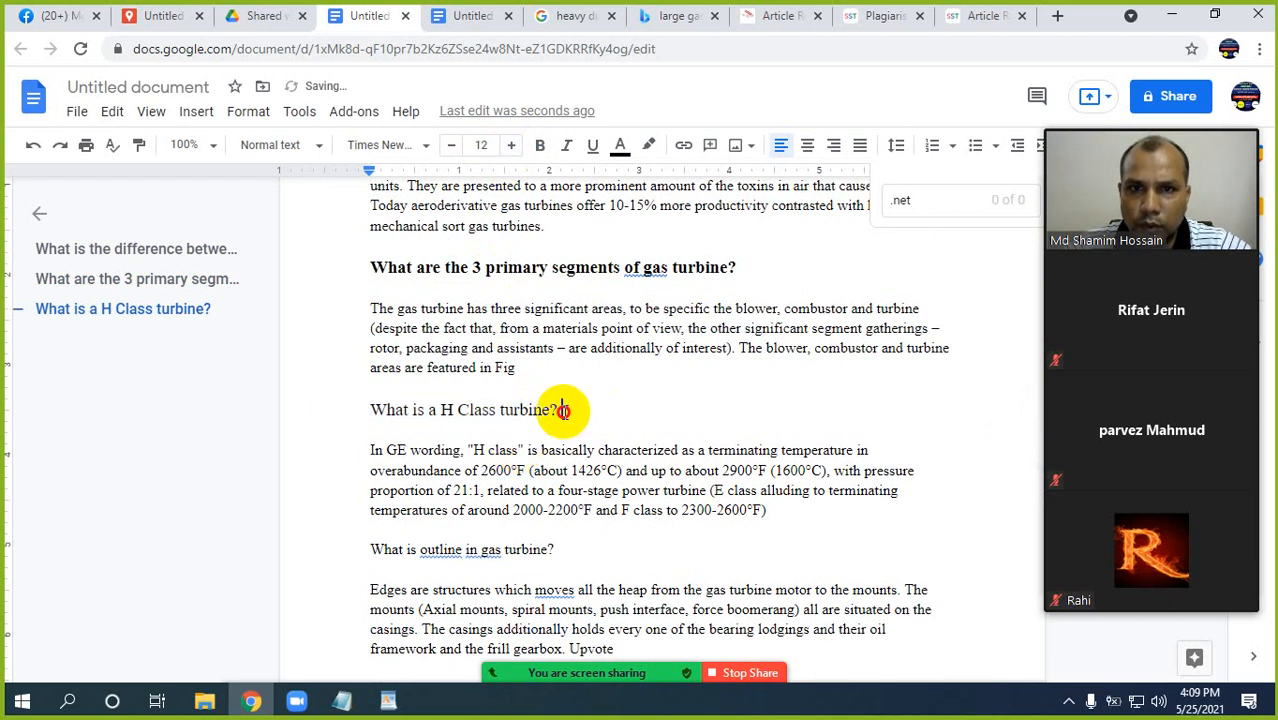
pyautogui.moveTo(570, 408); pyautogui.dragTo(368, 409)
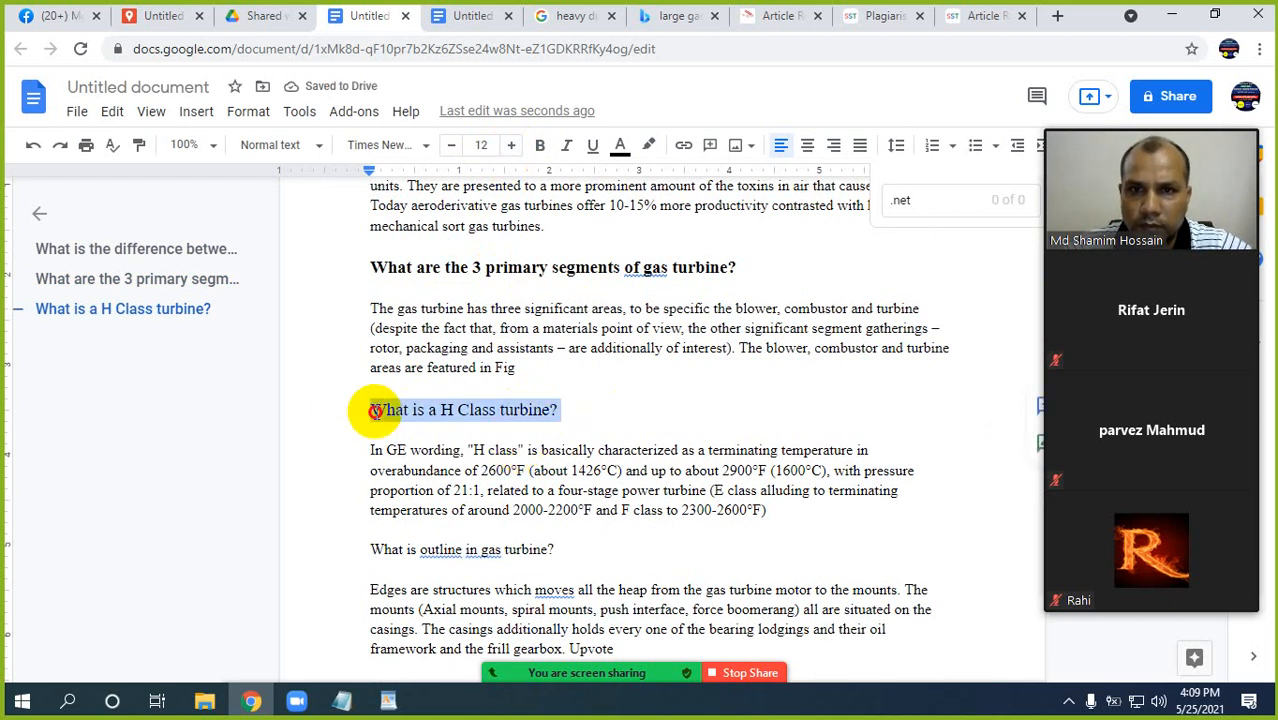
pyautogui.click(539, 145)
# Set the question "What is outline in gas turbine?" to font size 14 and bold.
pyautogui.scroll(-2, 542, 402)
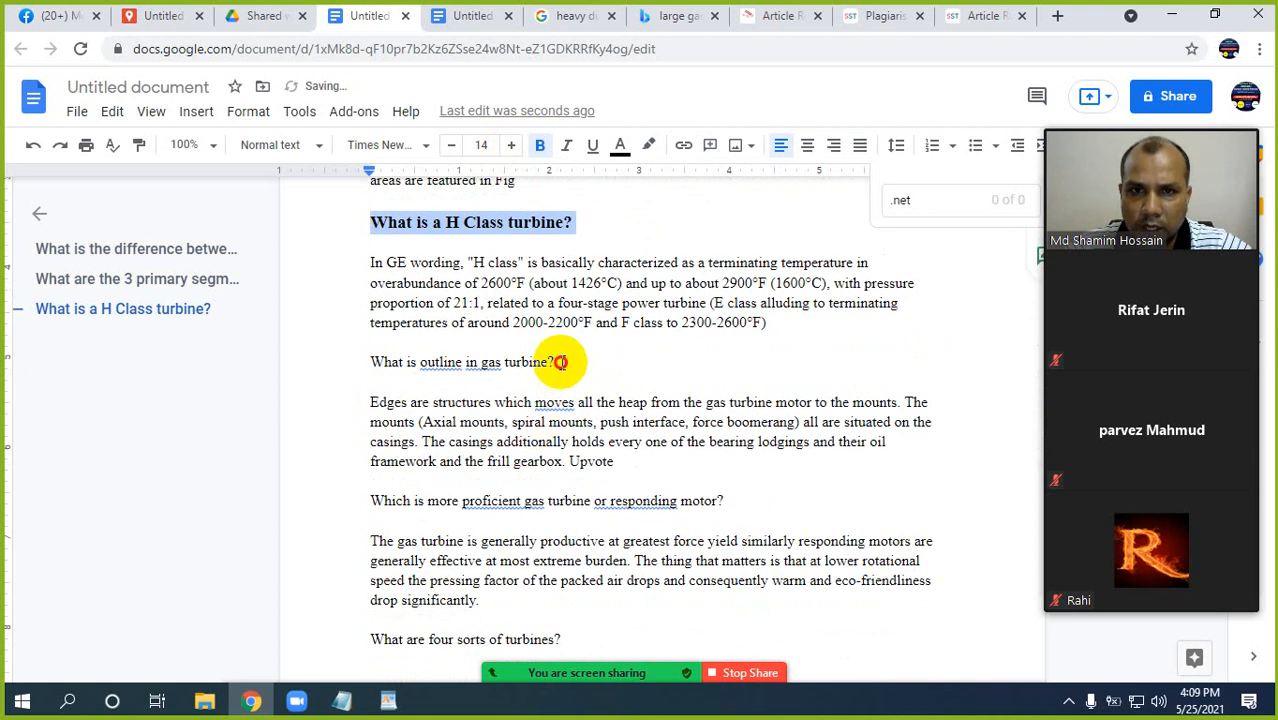
pyautogui.moveTo(555, 362); pyautogui.dragTo(371, 363)
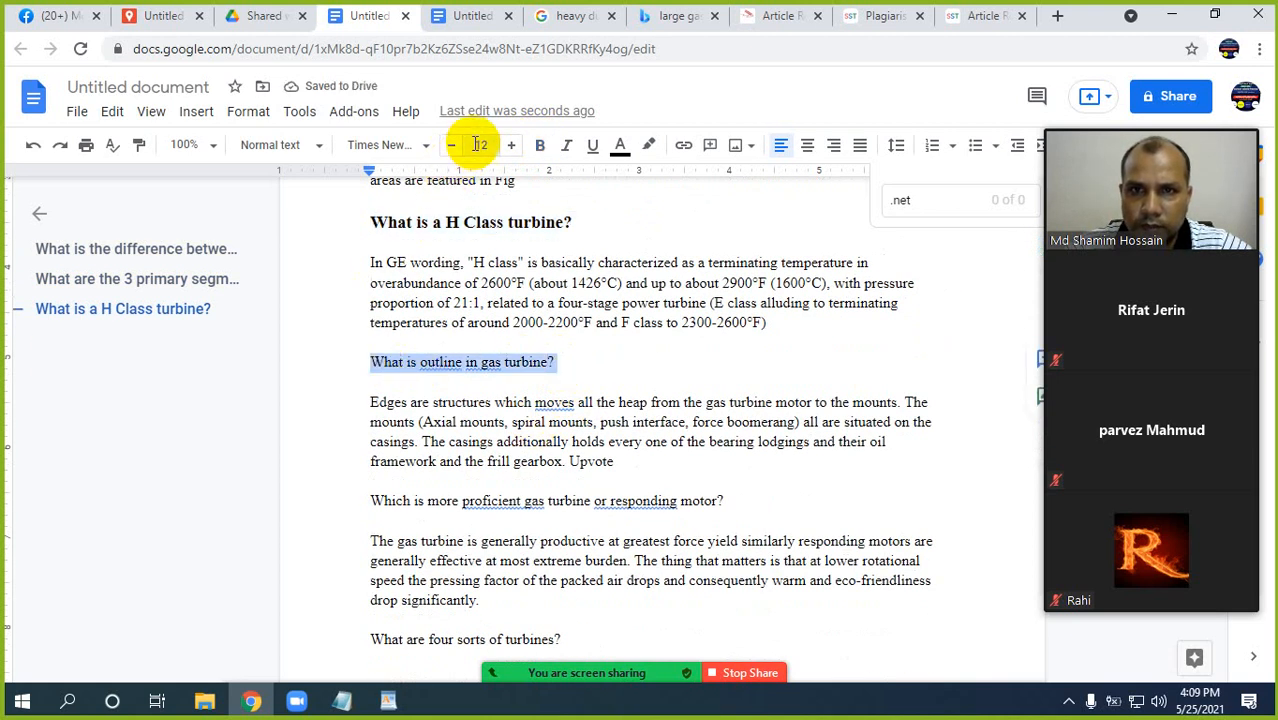
pyautogui.click(512, 148)
pyautogui.click(512, 148)
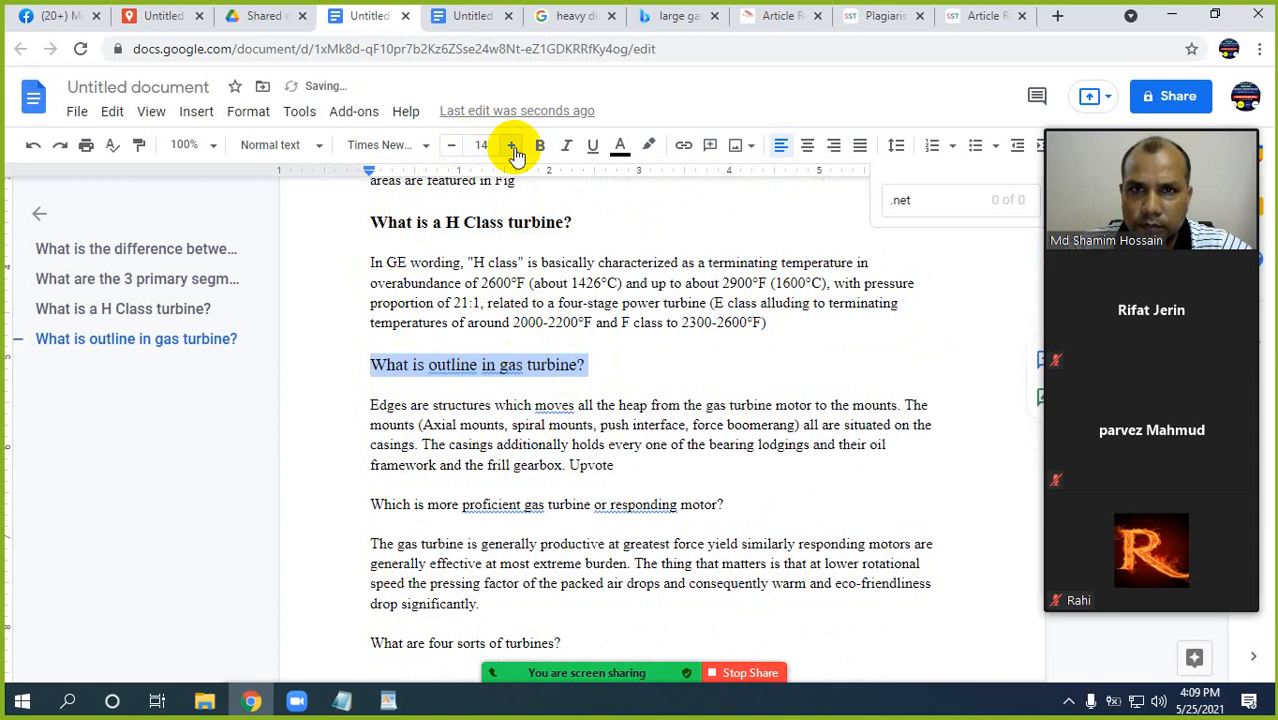
pyautogui.click(538, 148)
pyautogui.click(532, 451)
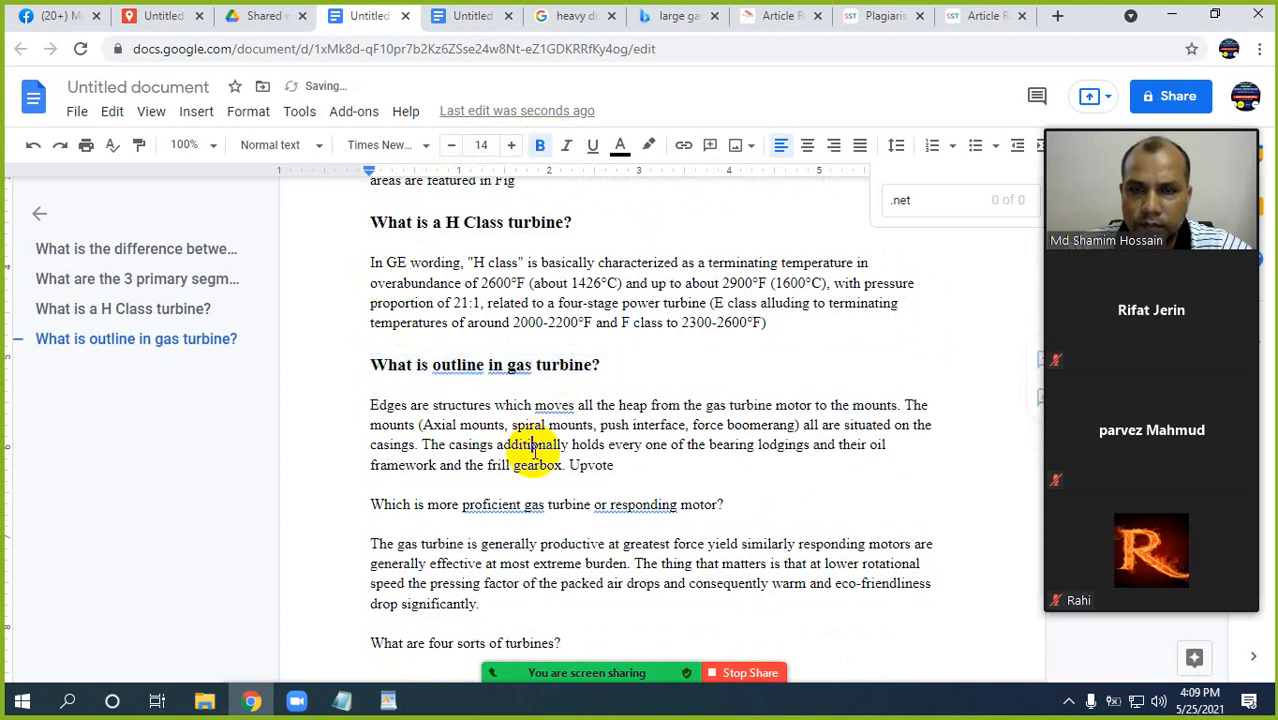
# Make the question "Which is more proficient gas turbine or responding motor?" bold and set its font size to 14.
pyautogui.moveTo(740, 504); pyautogui.dragTo(370, 504)
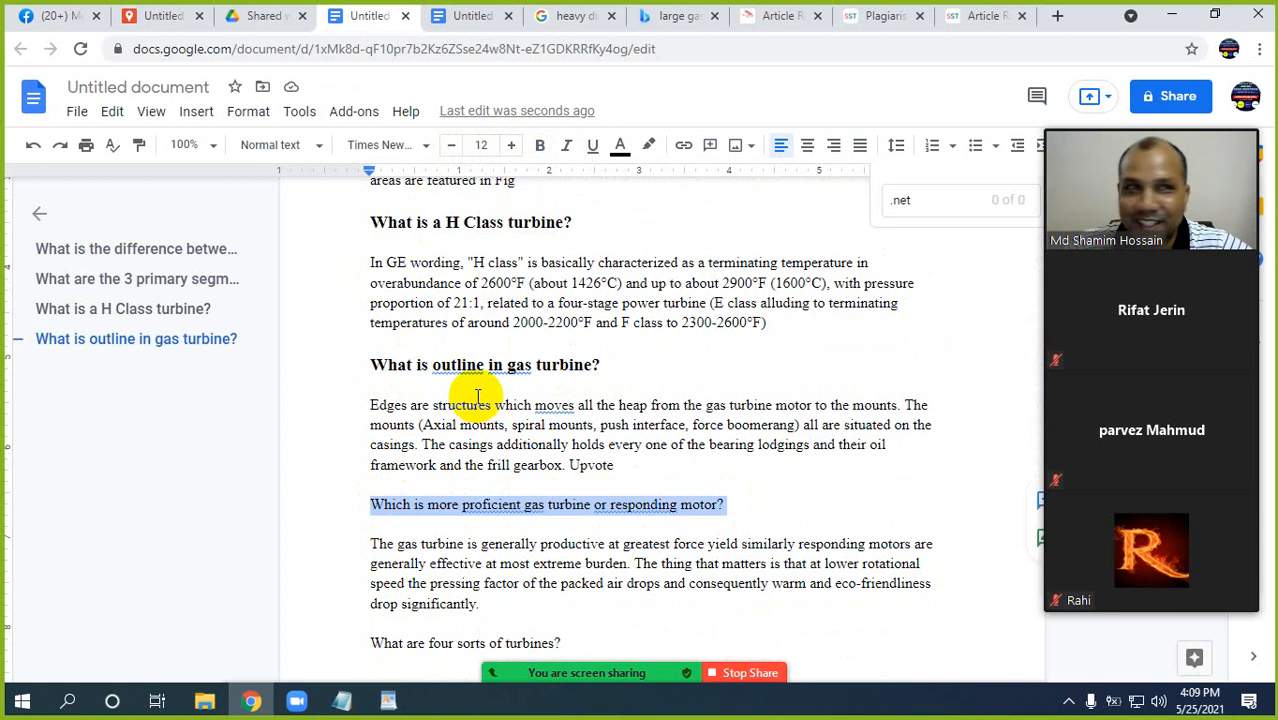
pyautogui.click(540, 147)
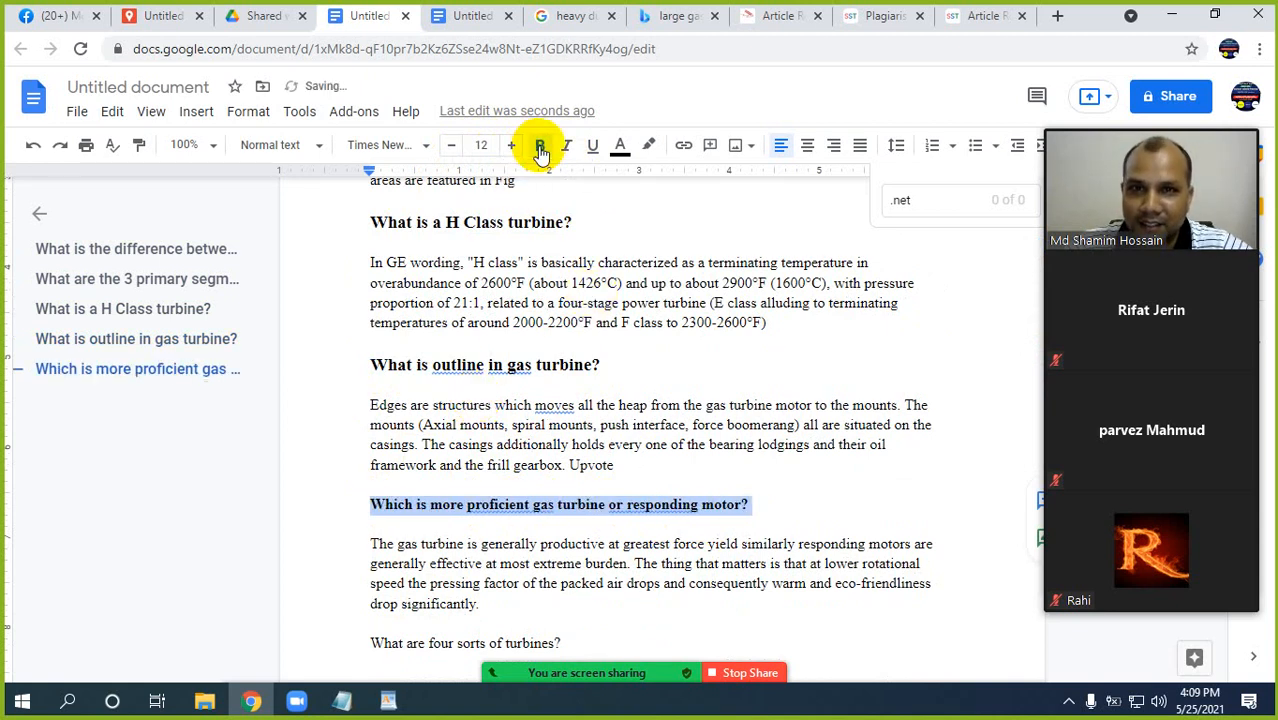
pyautogui.click(513, 146)
pyautogui.click(513, 146)
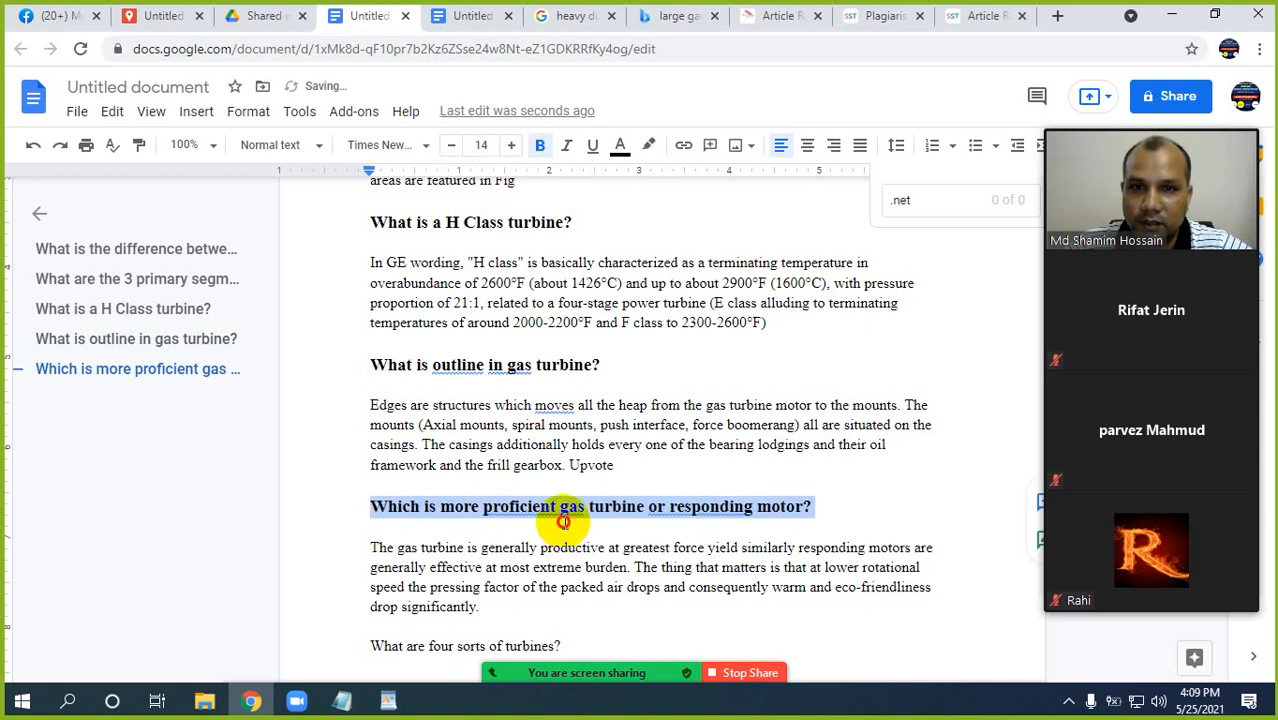
pyautogui.click(562, 524)
pyautogui.scroll(-3, 575, 503)
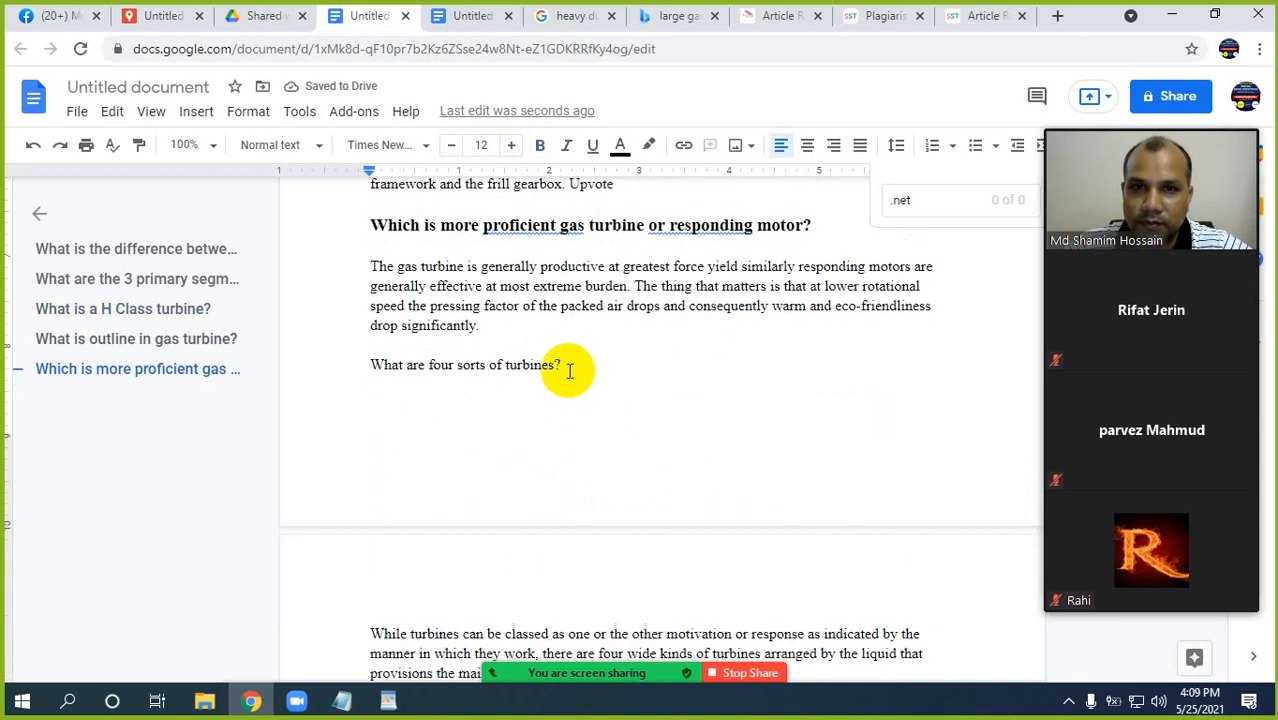
# Set the question "What are four sorts of turbines?" to font size 14 and make it bold.
pyautogui.click(565, 366)
pyautogui.moveTo(505, 364); pyautogui.dragTo(371, 364)
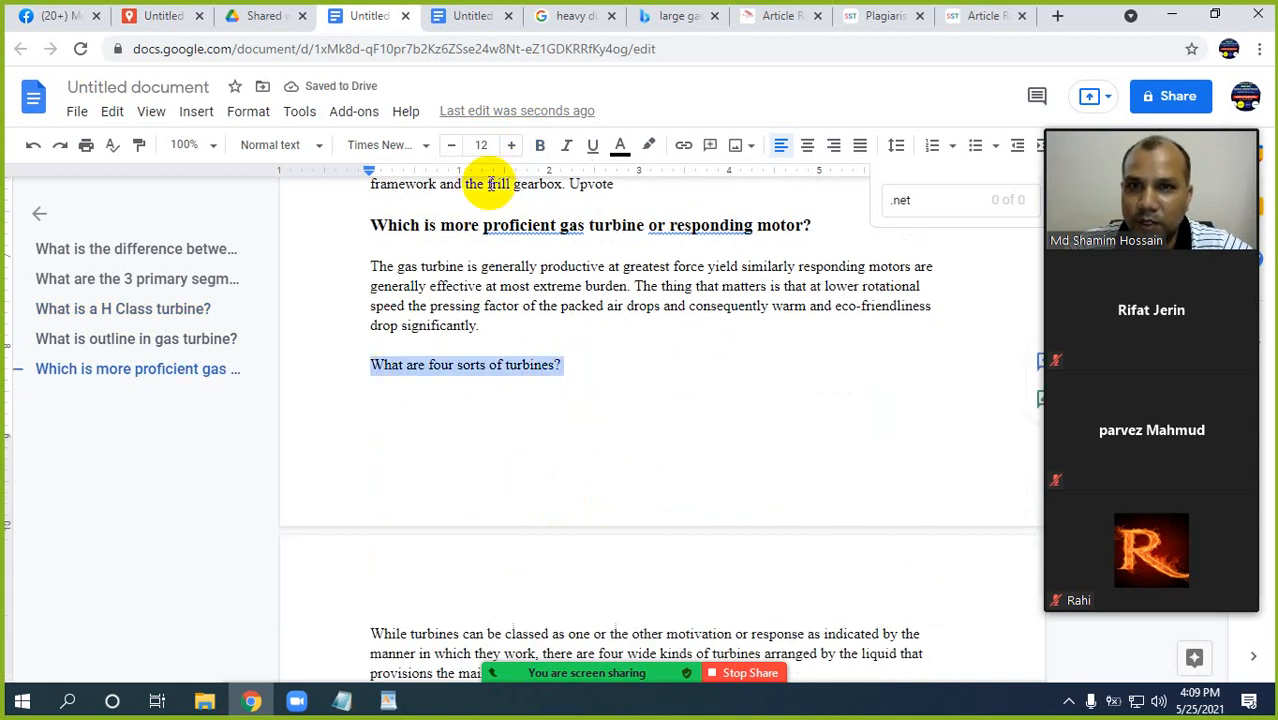
pyautogui.click(511, 148)
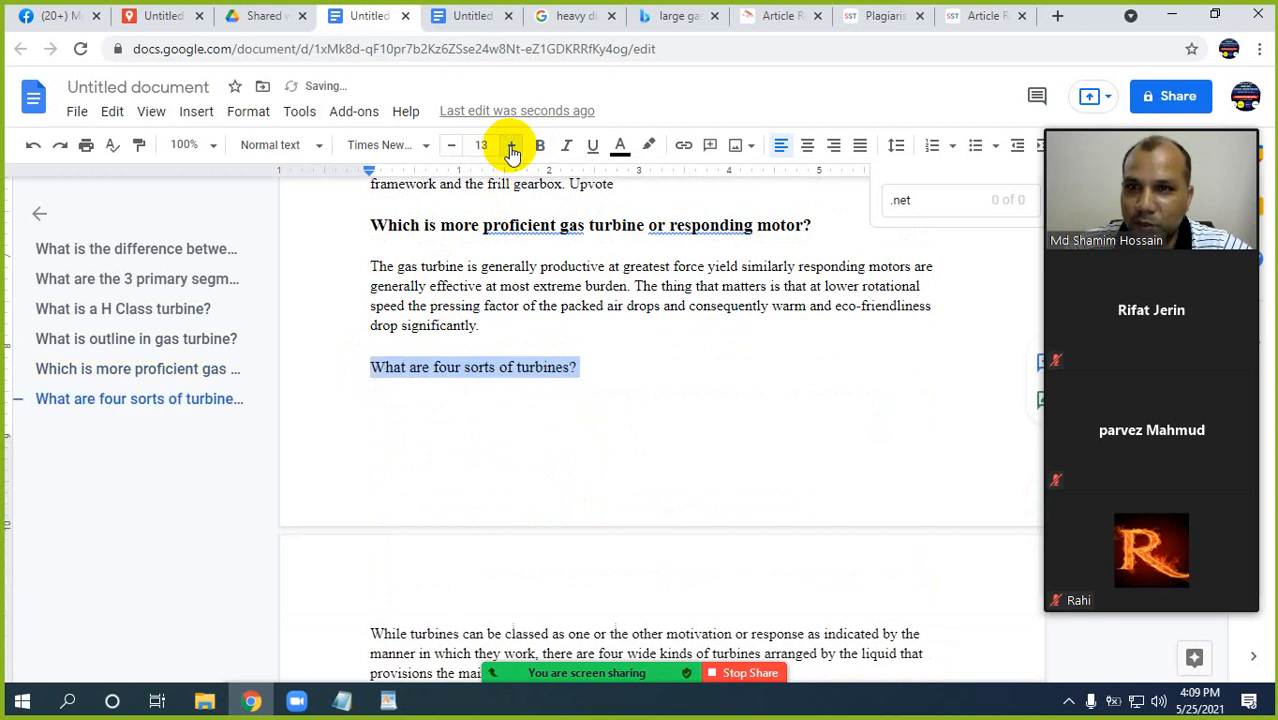
pyautogui.click(511, 148)
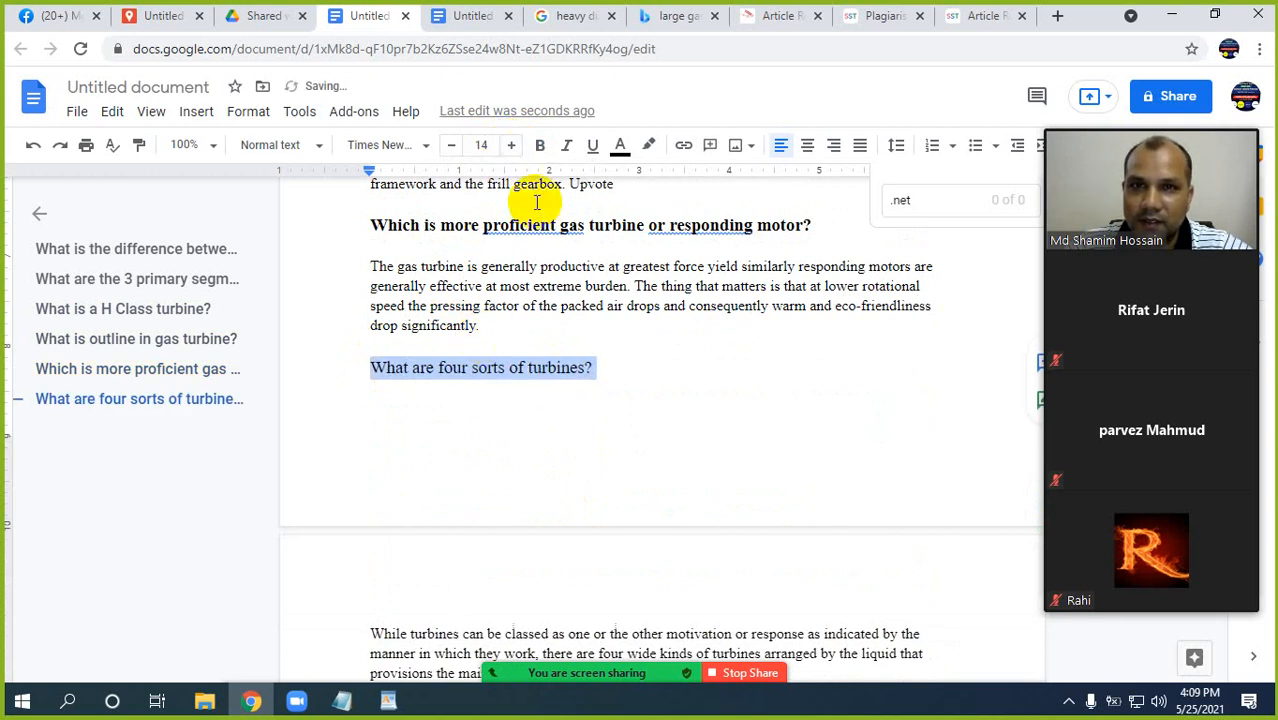
pyautogui.click(540, 147)
pyautogui.click(510, 384)
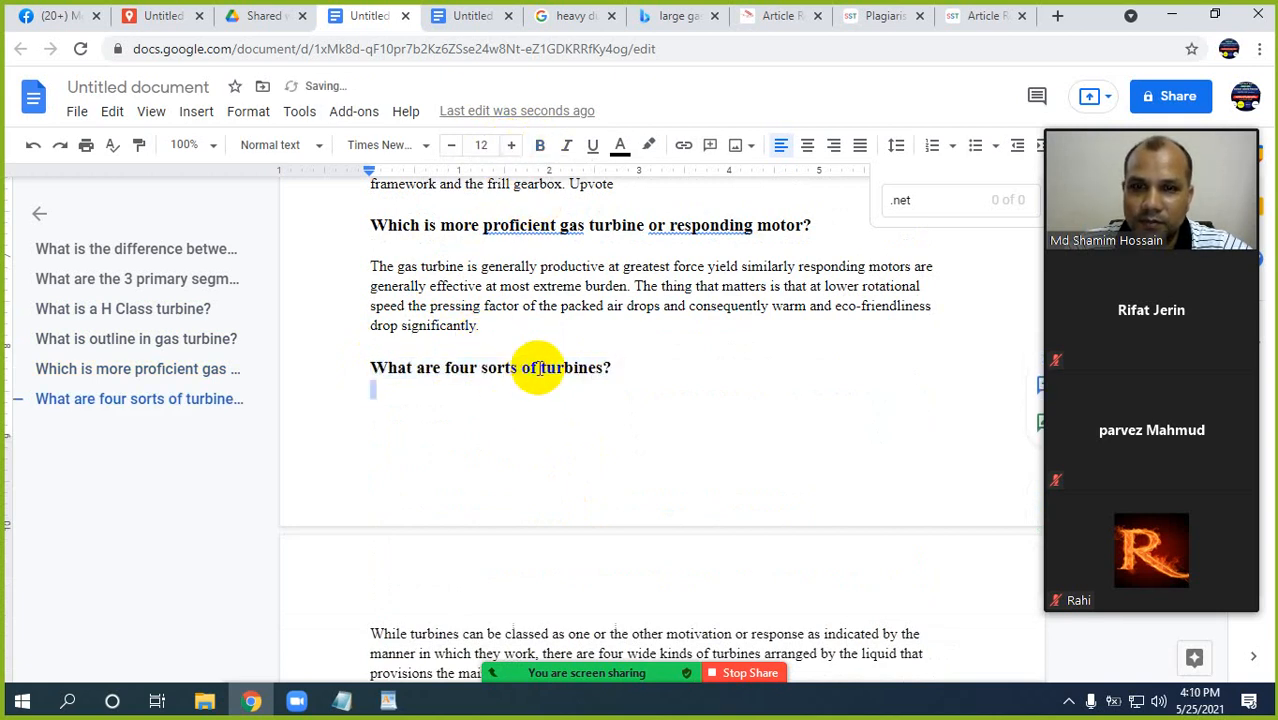
# Format the question "What is the functioning rule of gas turbine?" in bold with font size 14.
pyautogui.scroll(-4, 536, 365)
pyautogui.moveTo(664, 337); pyautogui.dragTo(372, 336)
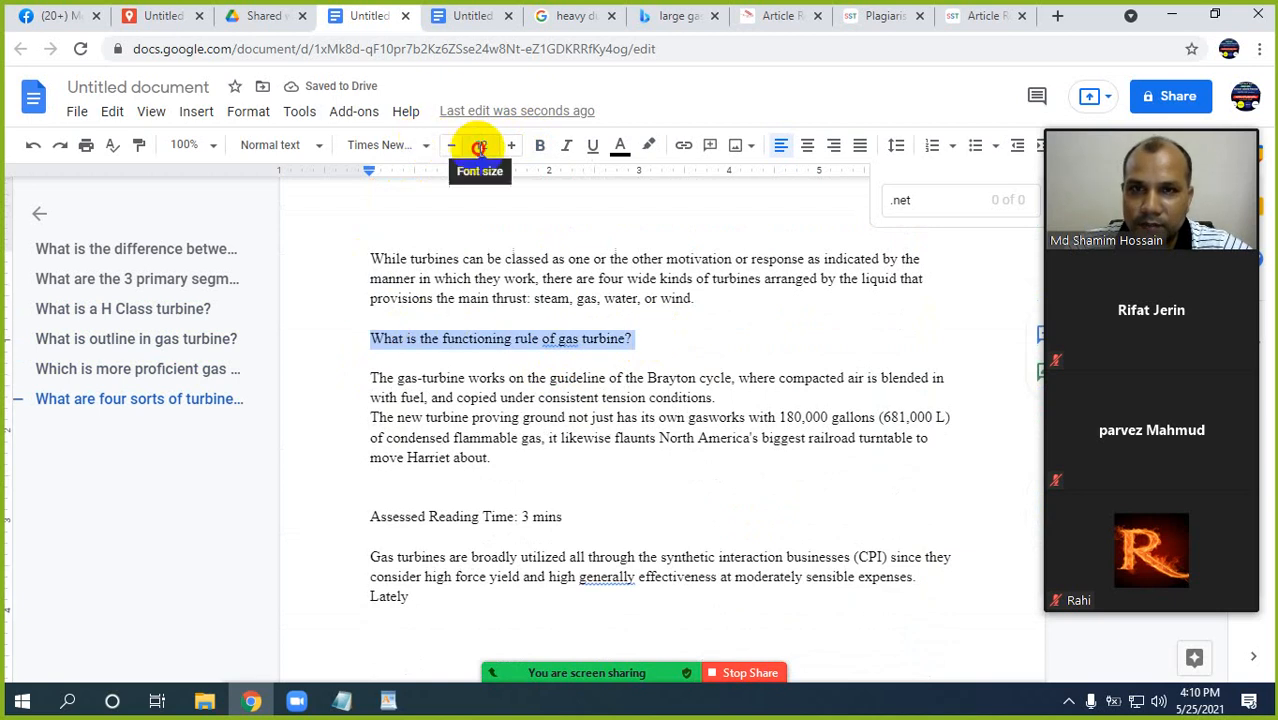
pyautogui.click(479, 145)
pyautogui.click(510, 146)
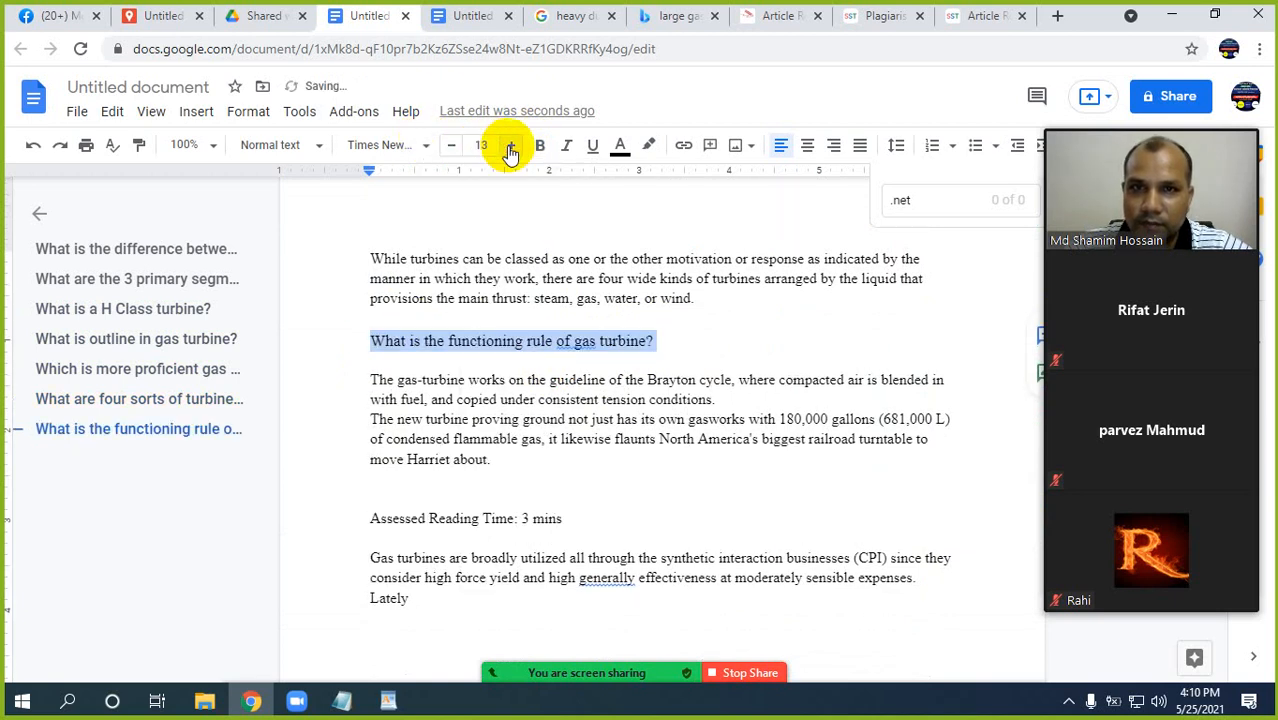
pyautogui.click(510, 146)
pyautogui.click(540, 145)
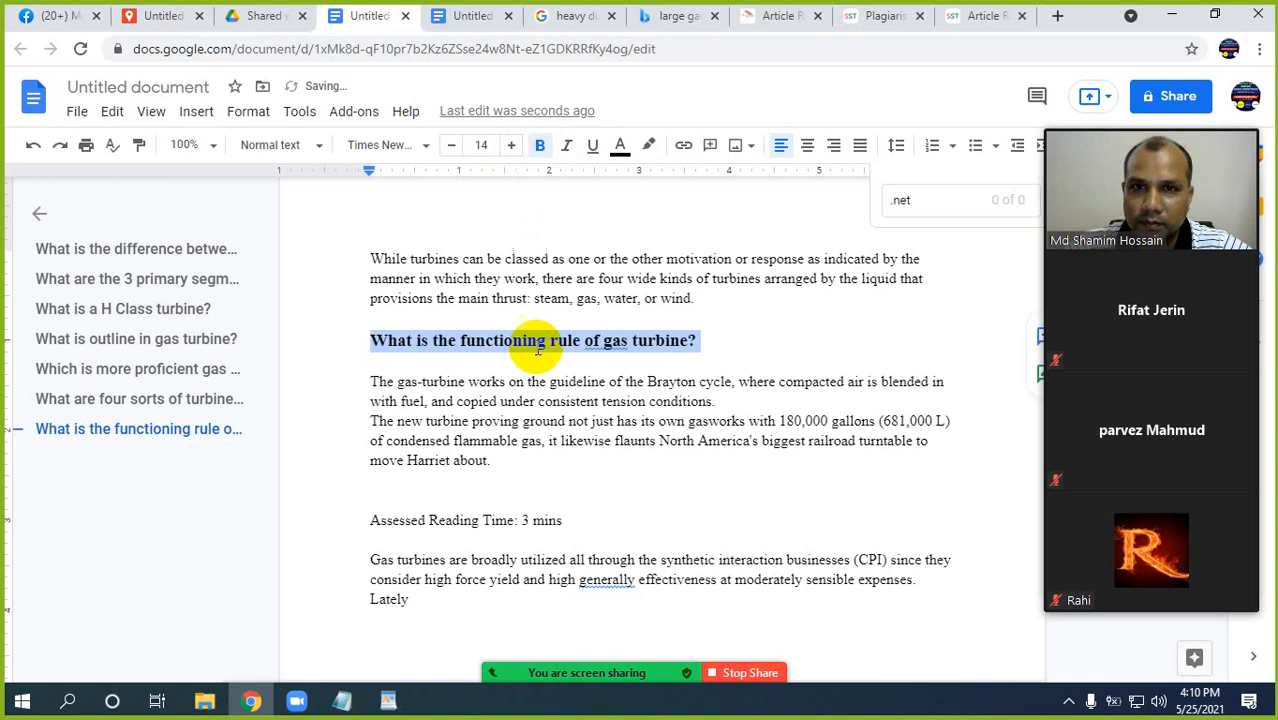
# Enlarge the line "Assessed Reading Time: 3 mins" to font size 14 and make it bold.
pyautogui.click(572, 524)
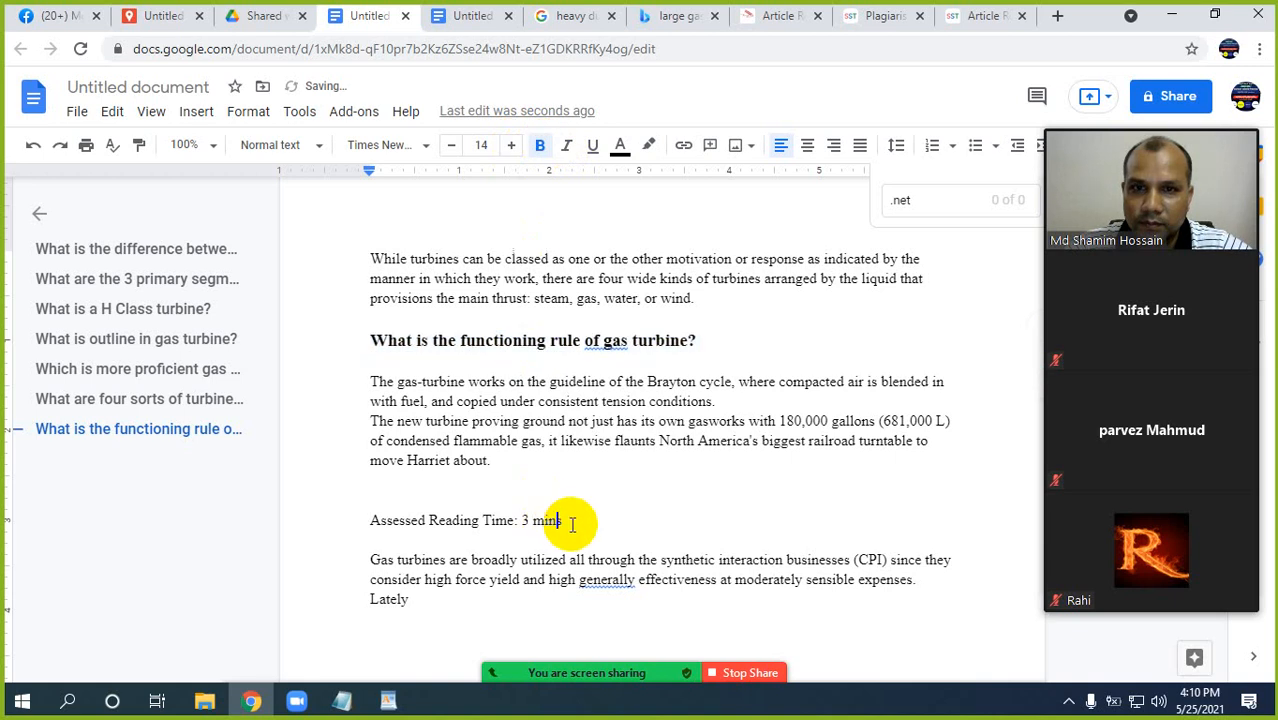
pyautogui.keyDown('shift'); pyautogui.click(362, 520); pyautogui.keyUp('shift')
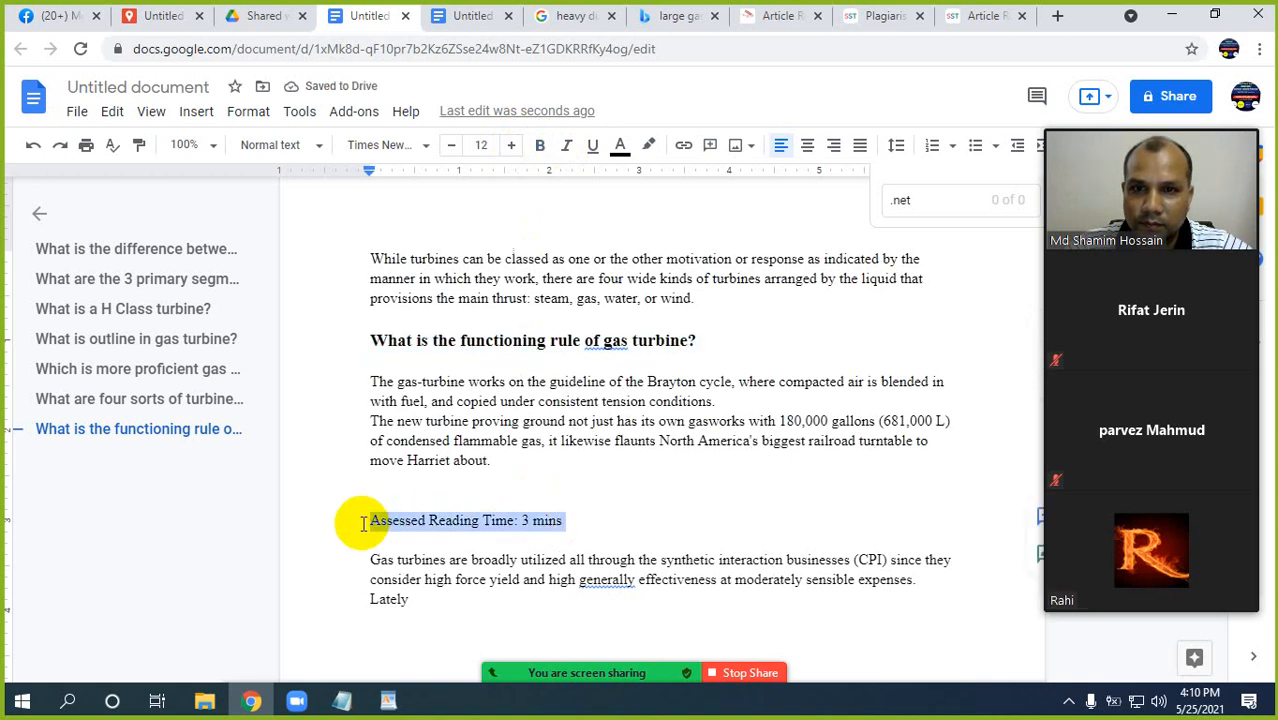
pyautogui.click(512, 146)
pyautogui.click(512, 146)
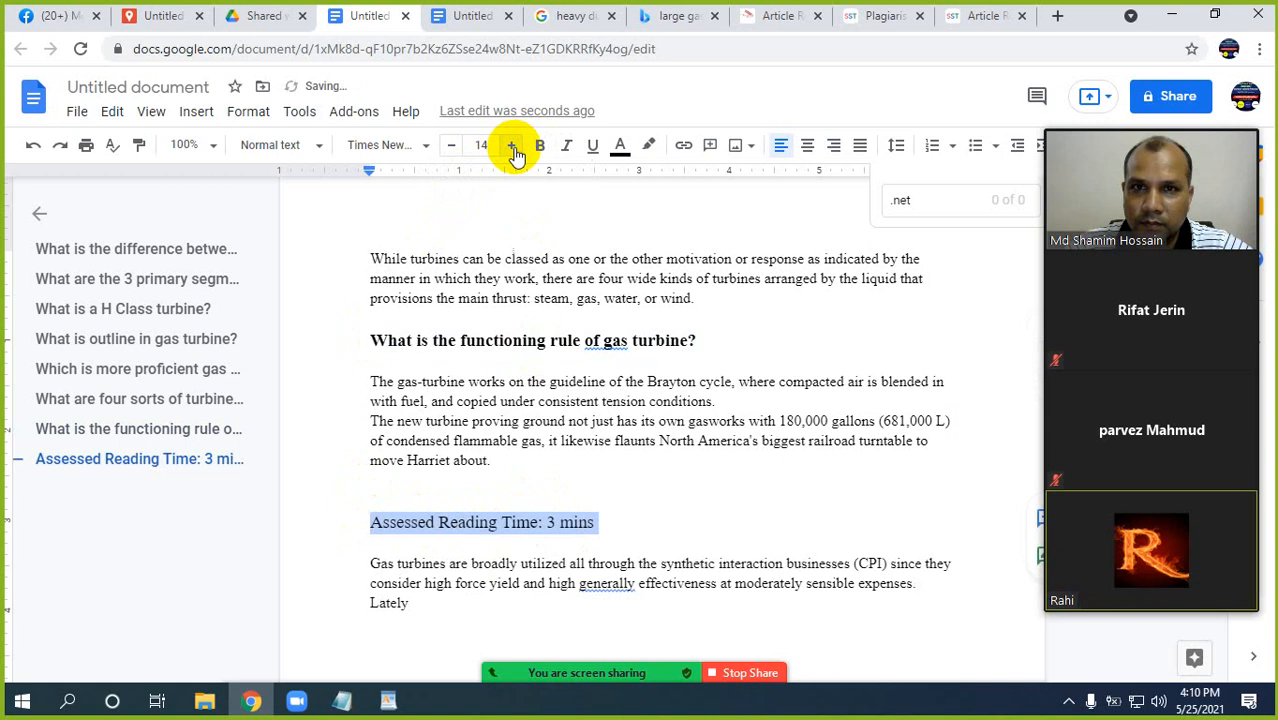
pyautogui.click(540, 147)
# Review the whole article from the first question to the last paragraph, checking the bold headings and the body text under them.
pyautogui.scroll(-4, 530, 425)
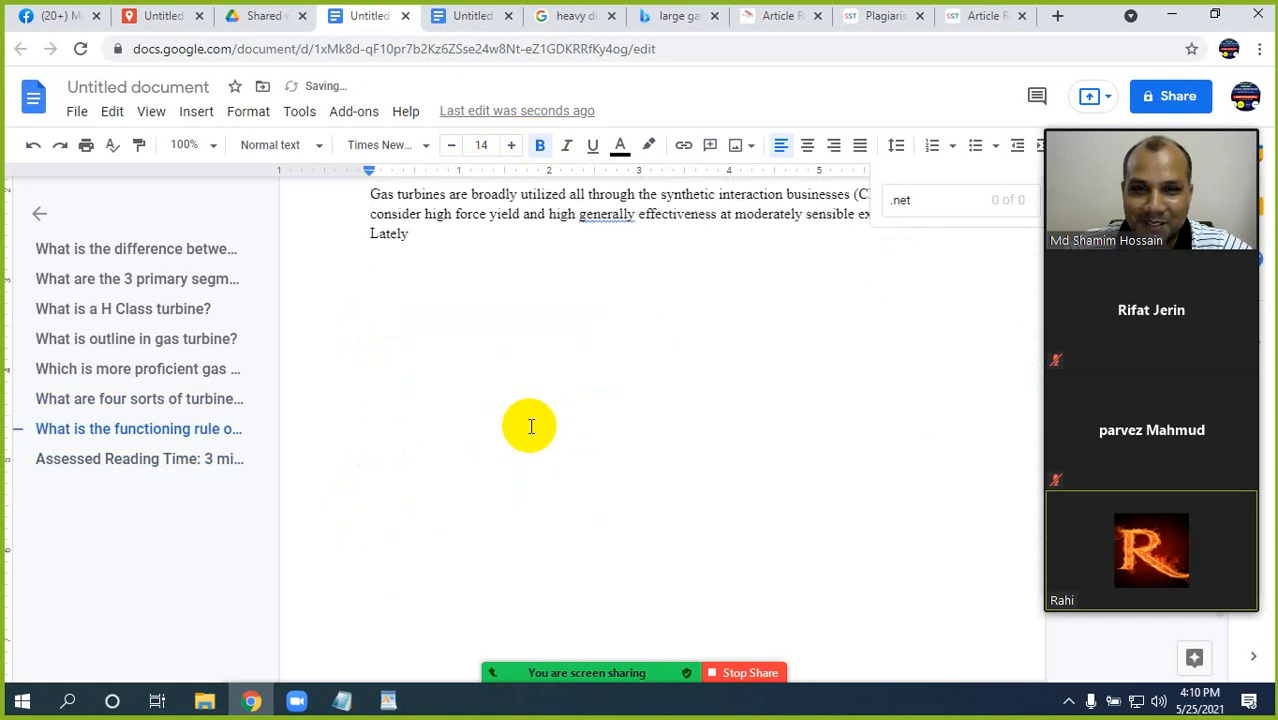
pyautogui.scroll(20, 530, 426)
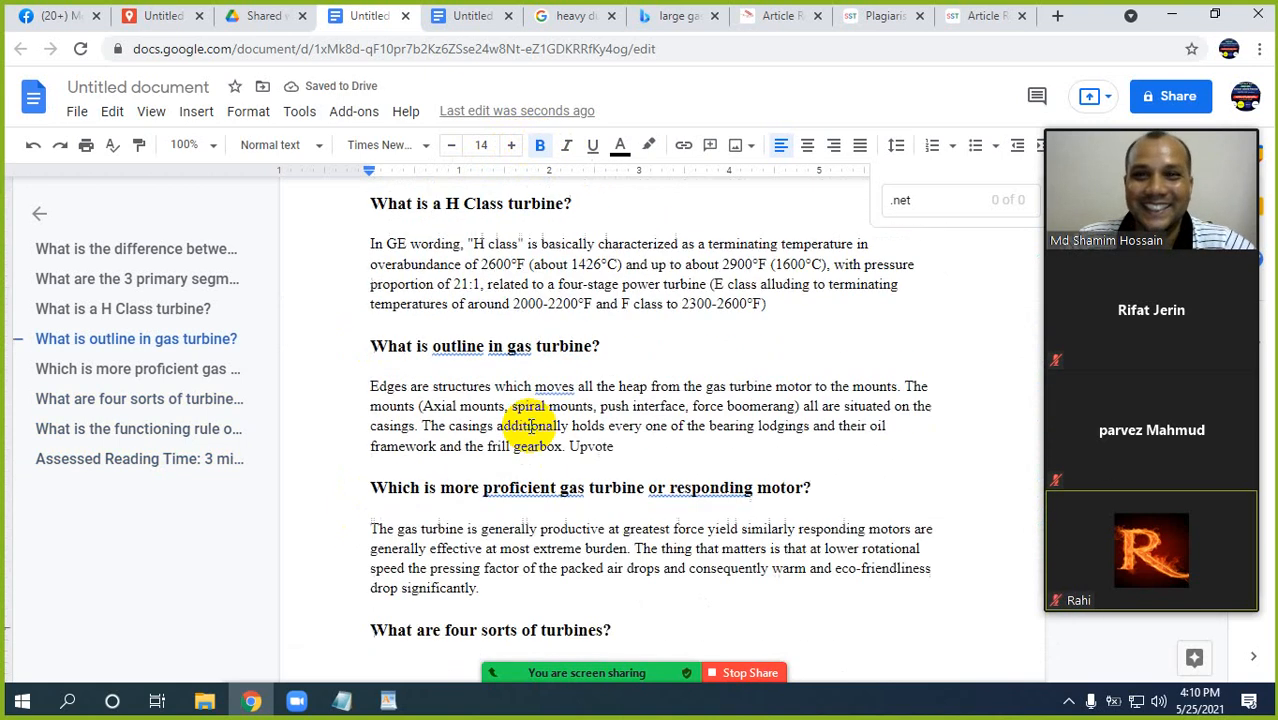
pyautogui.click(494, 392)
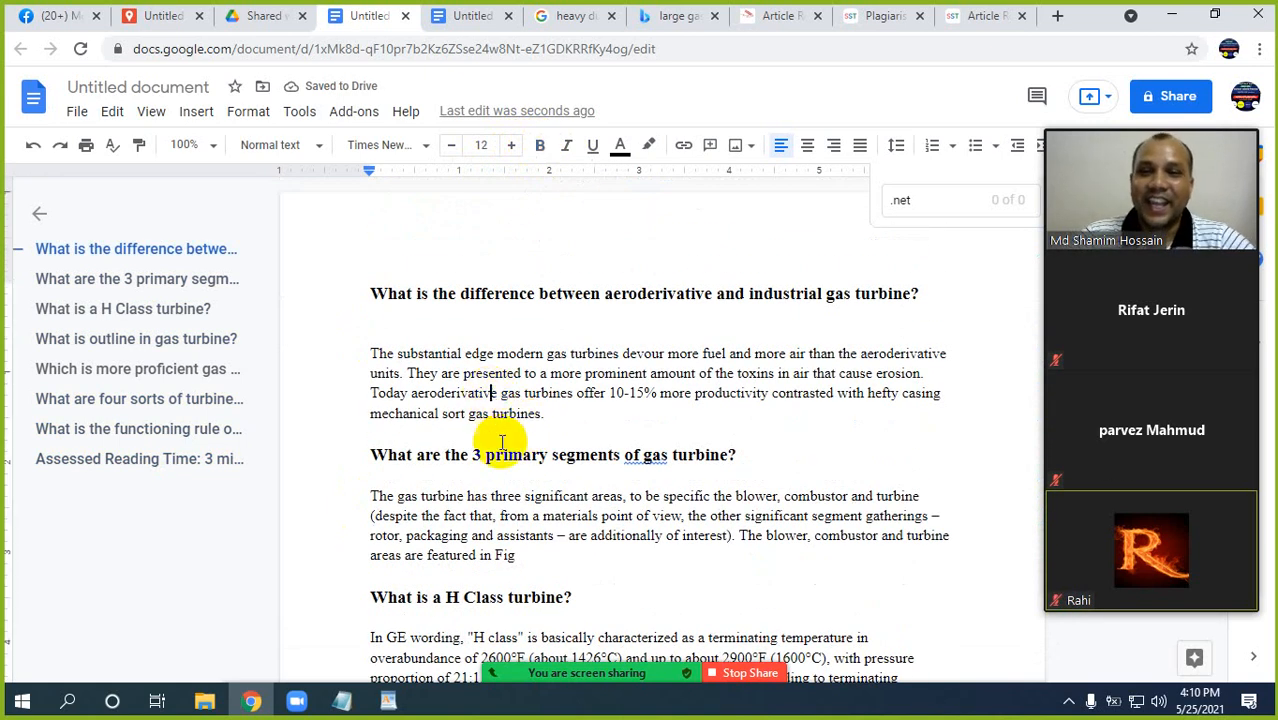
pyautogui.click(549, 414)
pyautogui.keyDown('shift'); pyautogui.click(376, 354); pyautogui.keyUp('shift')
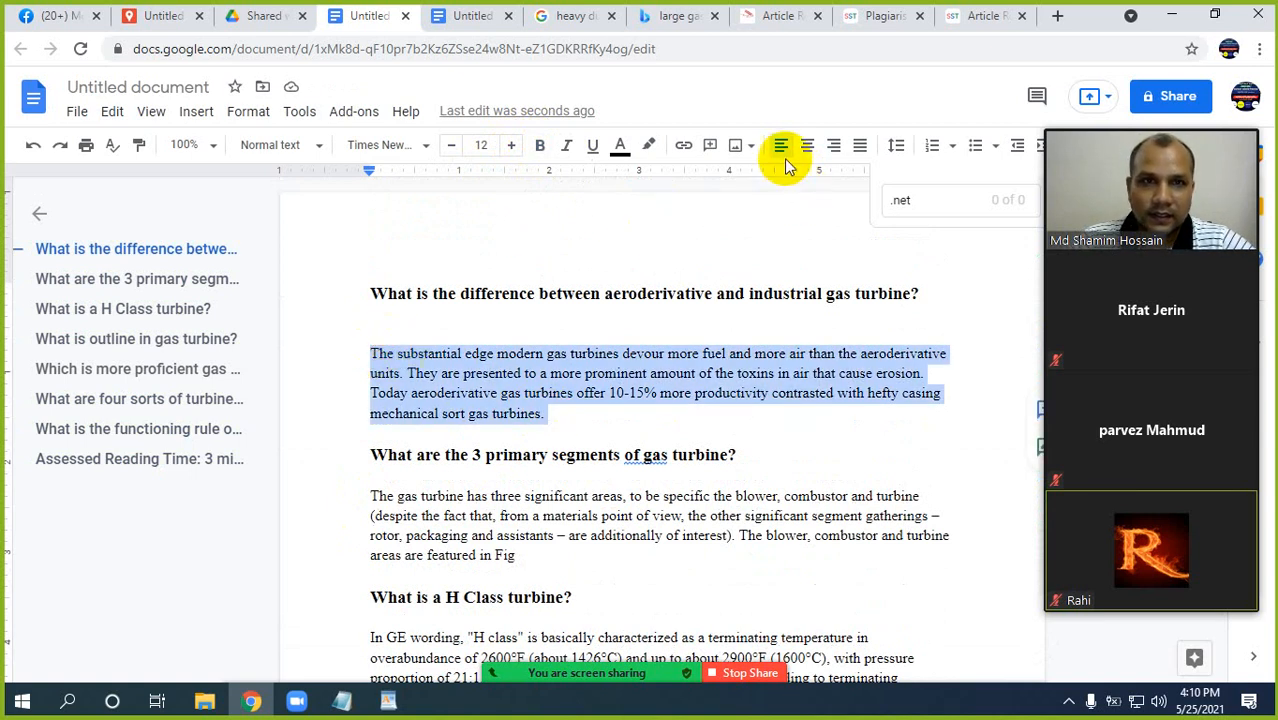
pyautogui.click(580, 413)
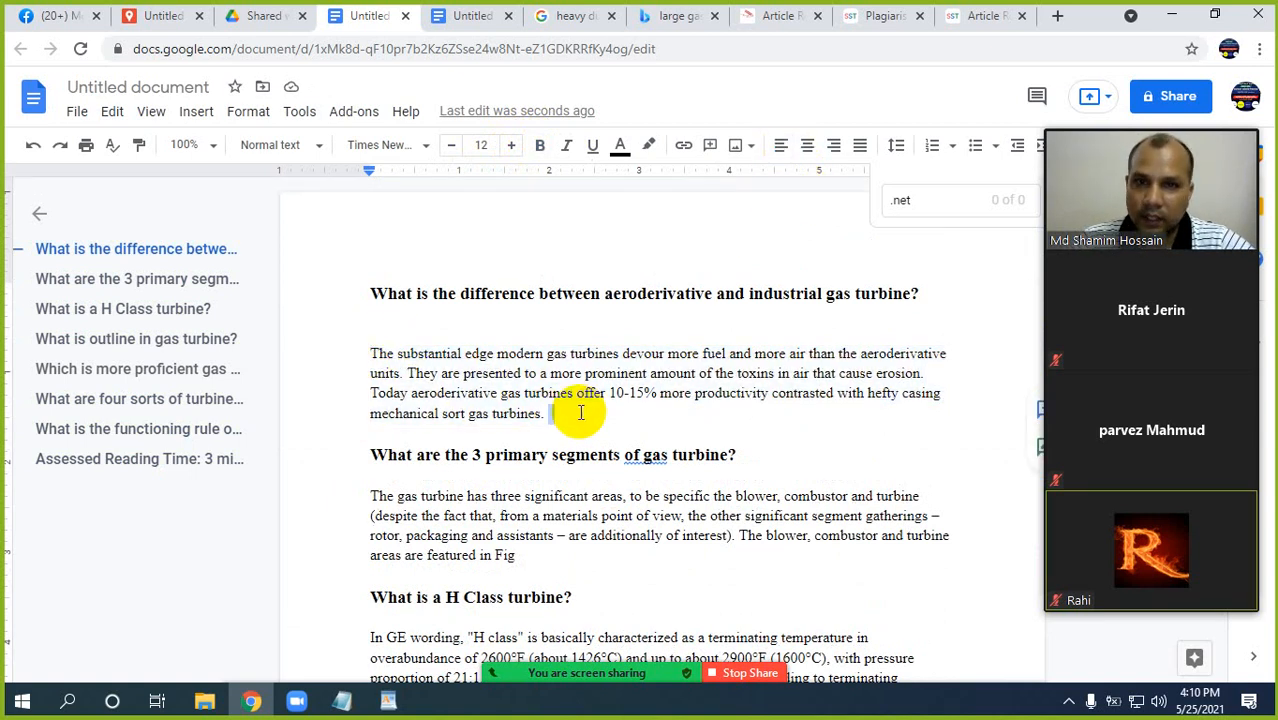
pyautogui.scroll(-4, 580, 413)
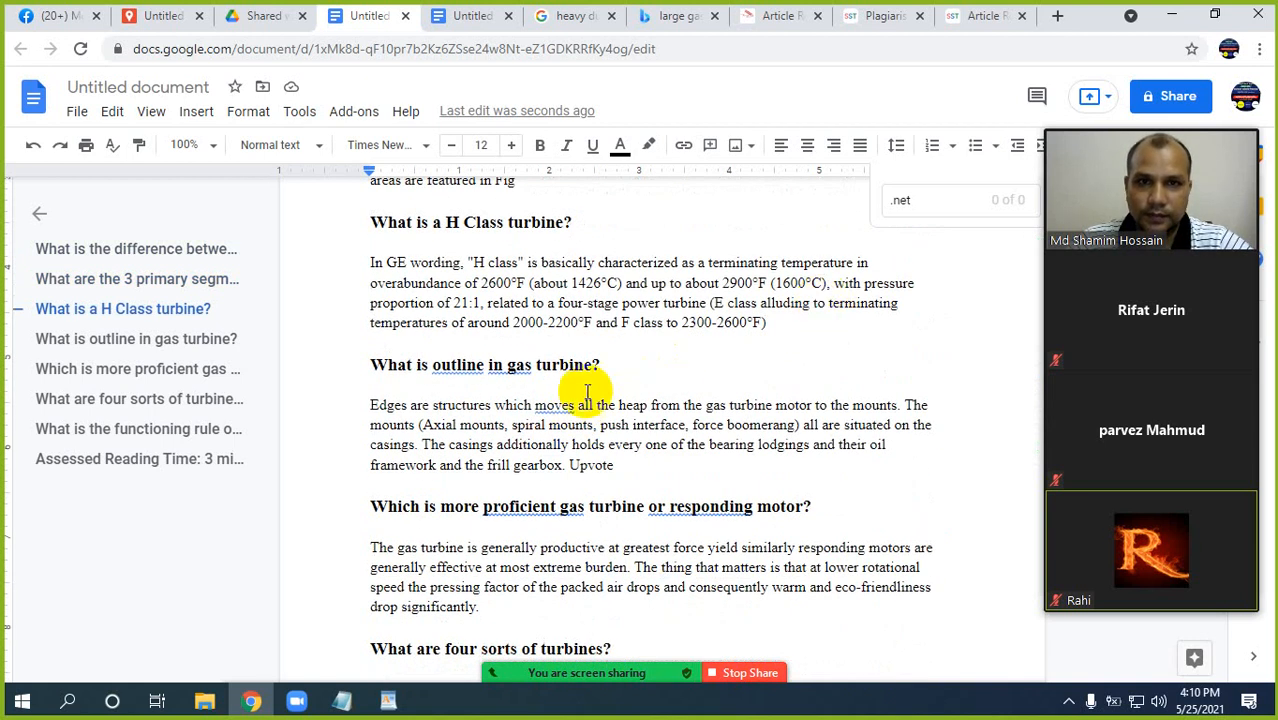
pyautogui.scroll(-8, 587, 391)
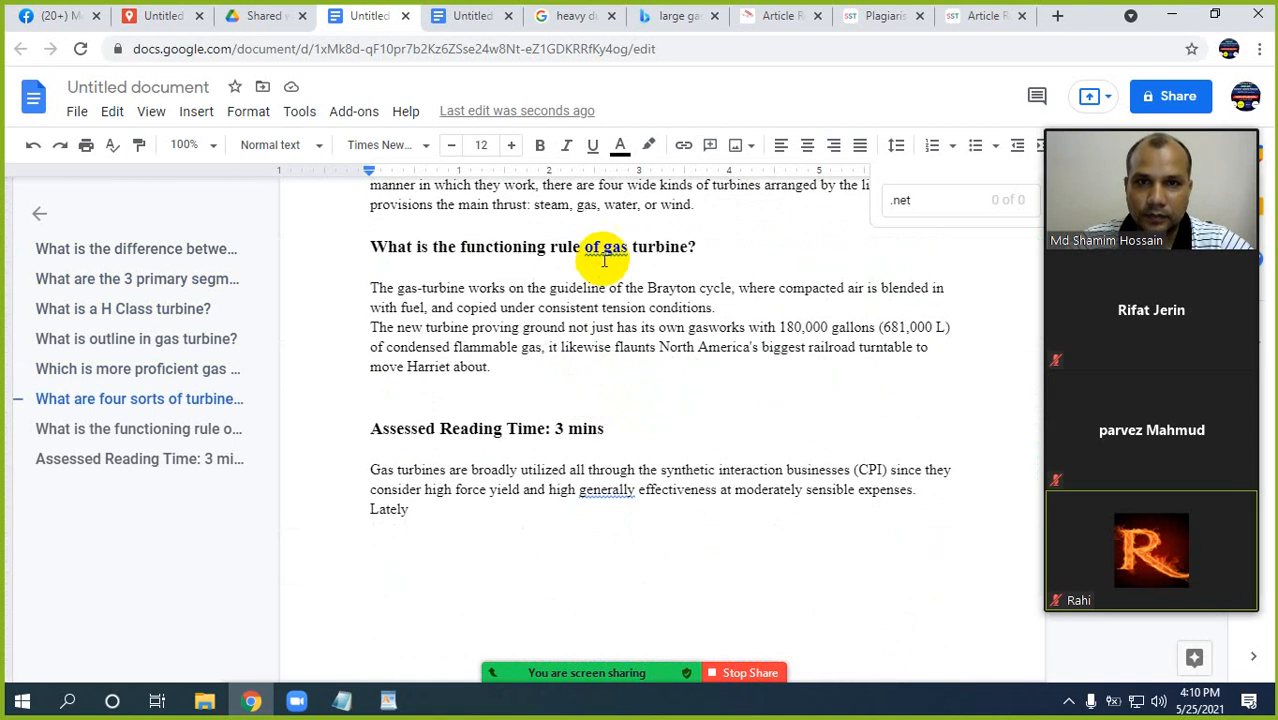
pyautogui.click(607, 248)
pyautogui.scroll(-3, 571, 360)
pyautogui.scroll(3, 560, 355)
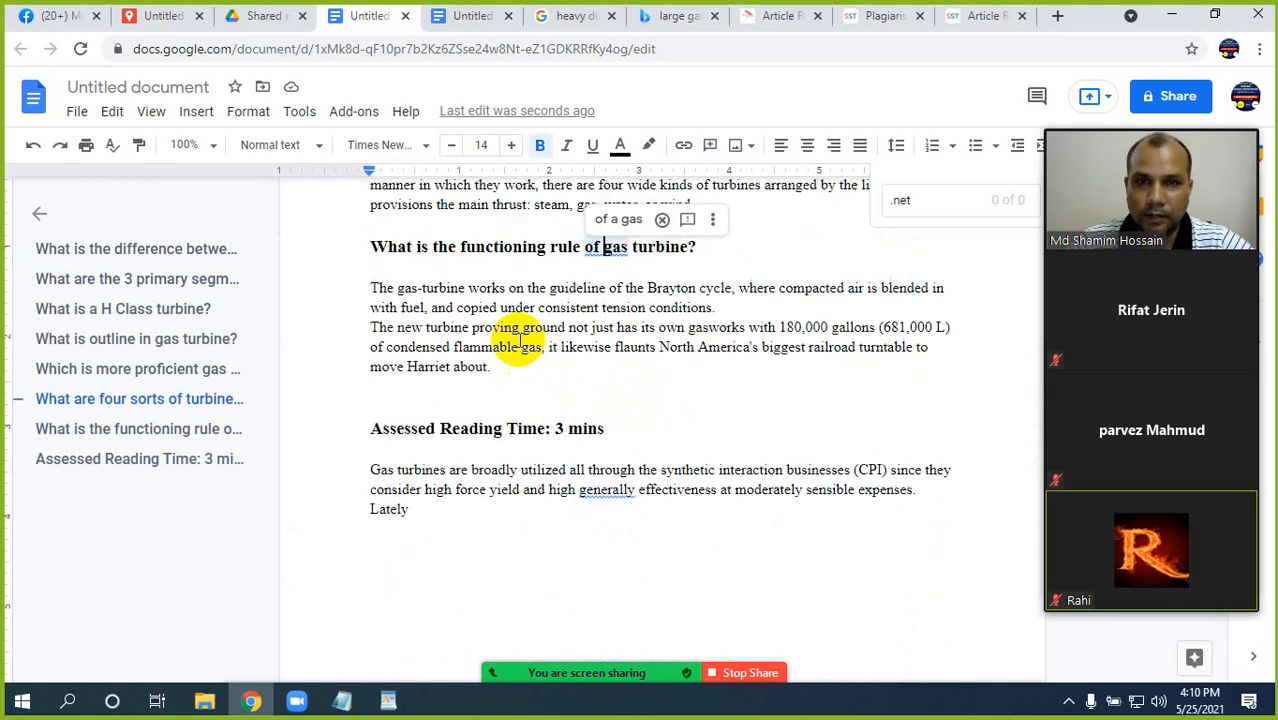
pyautogui.scroll(3, 520, 345)
pyautogui.click(527, 465)
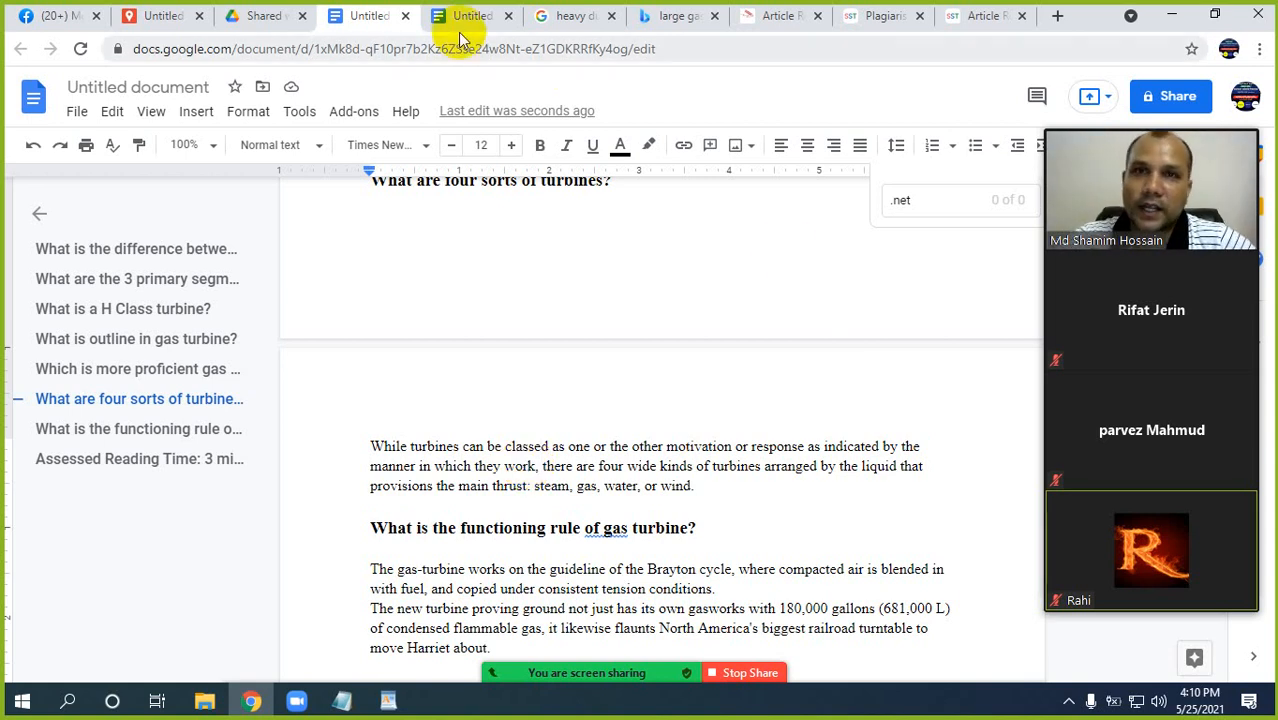
# Switch to the guest post order file in WordPad and copy the keyword "What is Heavy Duty Gas Turbine".
pyautogui.click(388, 700)
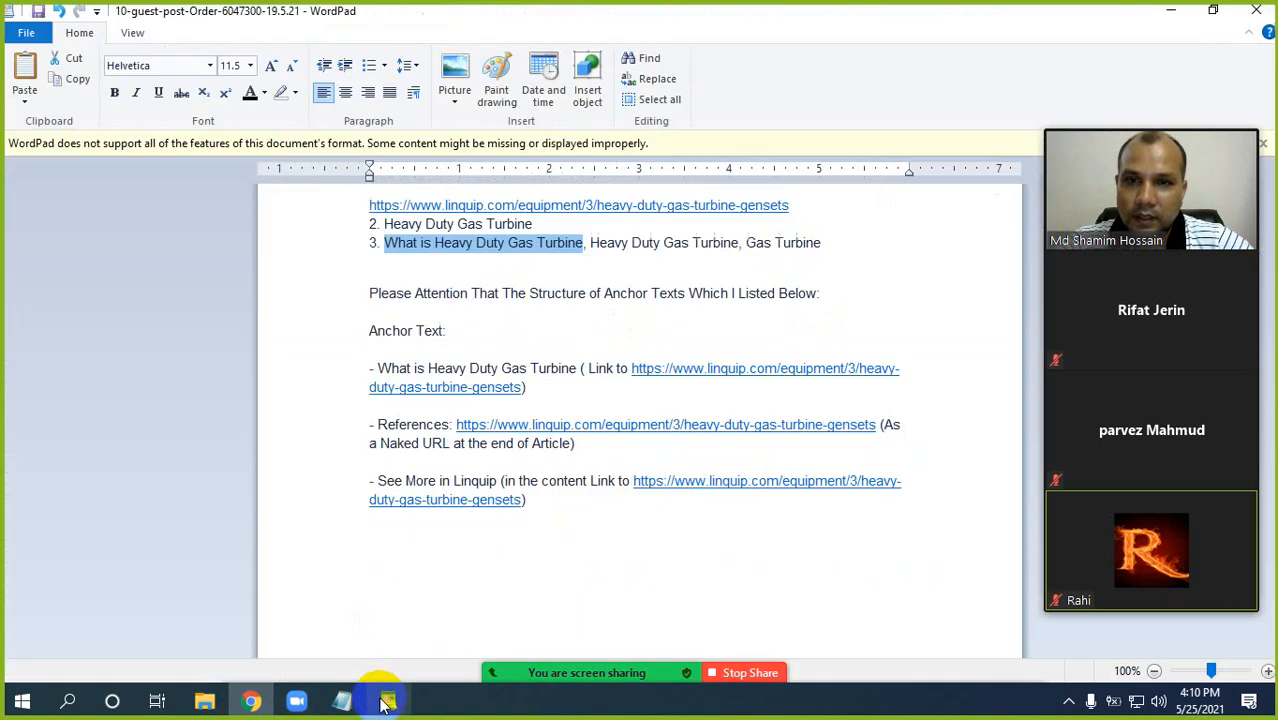
pyautogui.click(430, 246)
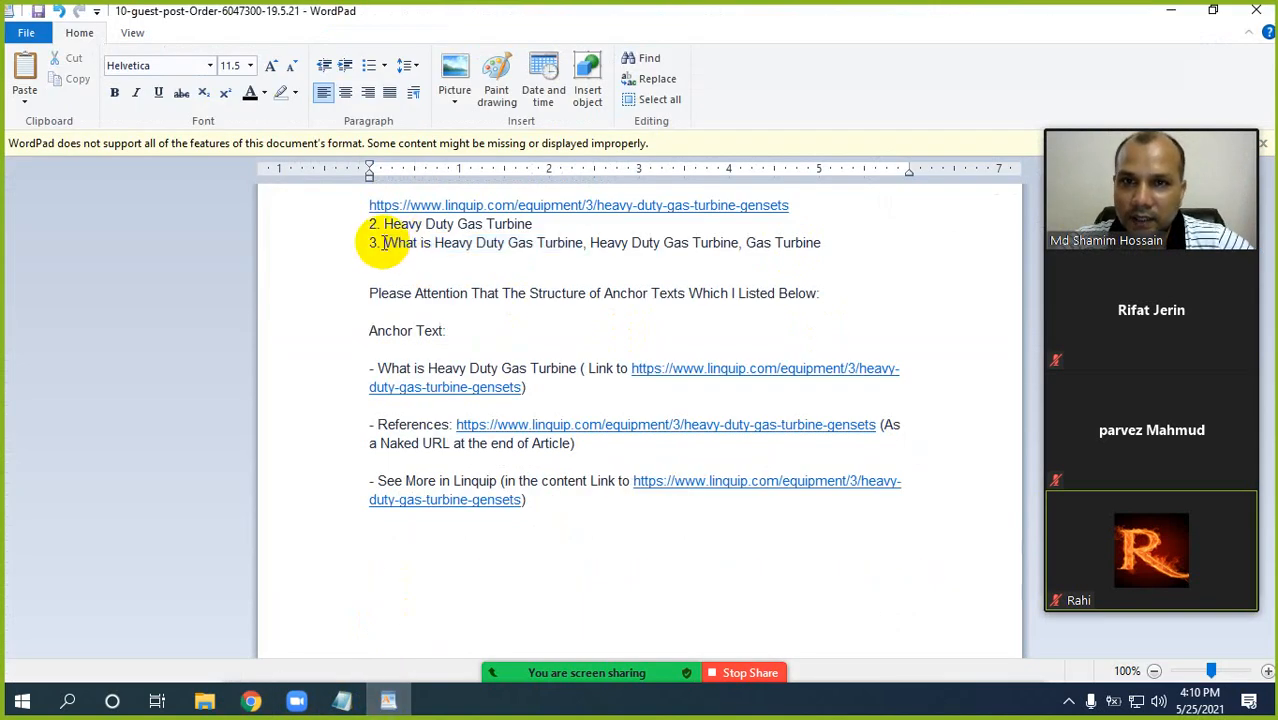
pyautogui.moveTo(372, 243); pyautogui.dragTo(407, 258)
pyautogui.hotkey('ctrl', 'c')
pyautogui.click(578, 244)
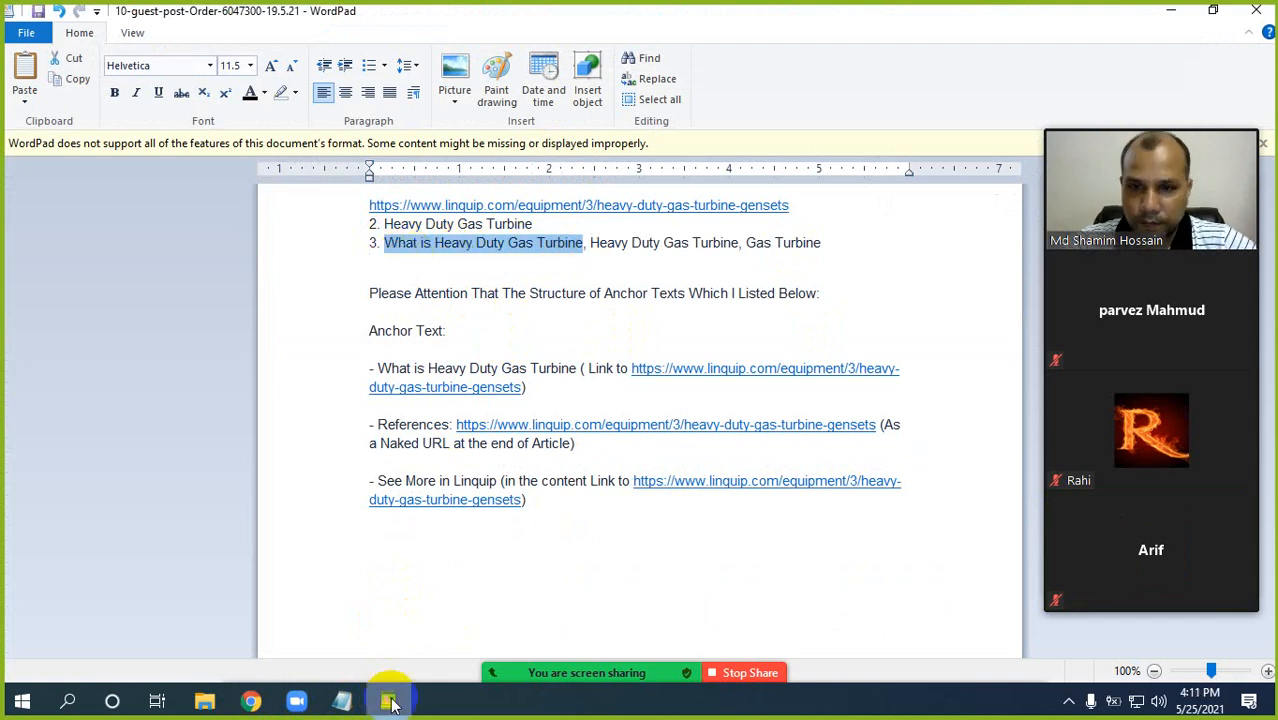
# Return to the article in Google Docs and replace the full stop after "or wind" with the copied phrase "What is Heavy Duty Gas Turbine".
pyautogui.click(251, 700)
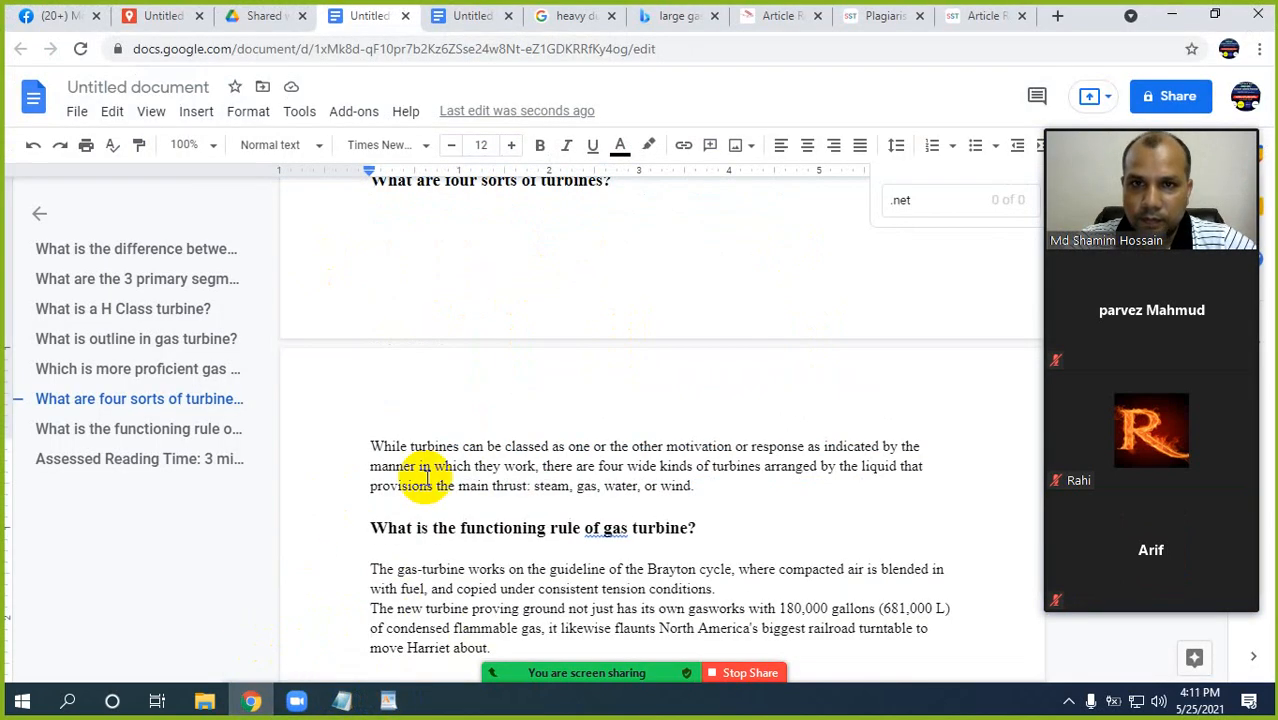
pyautogui.scroll(-4, 510, 480)
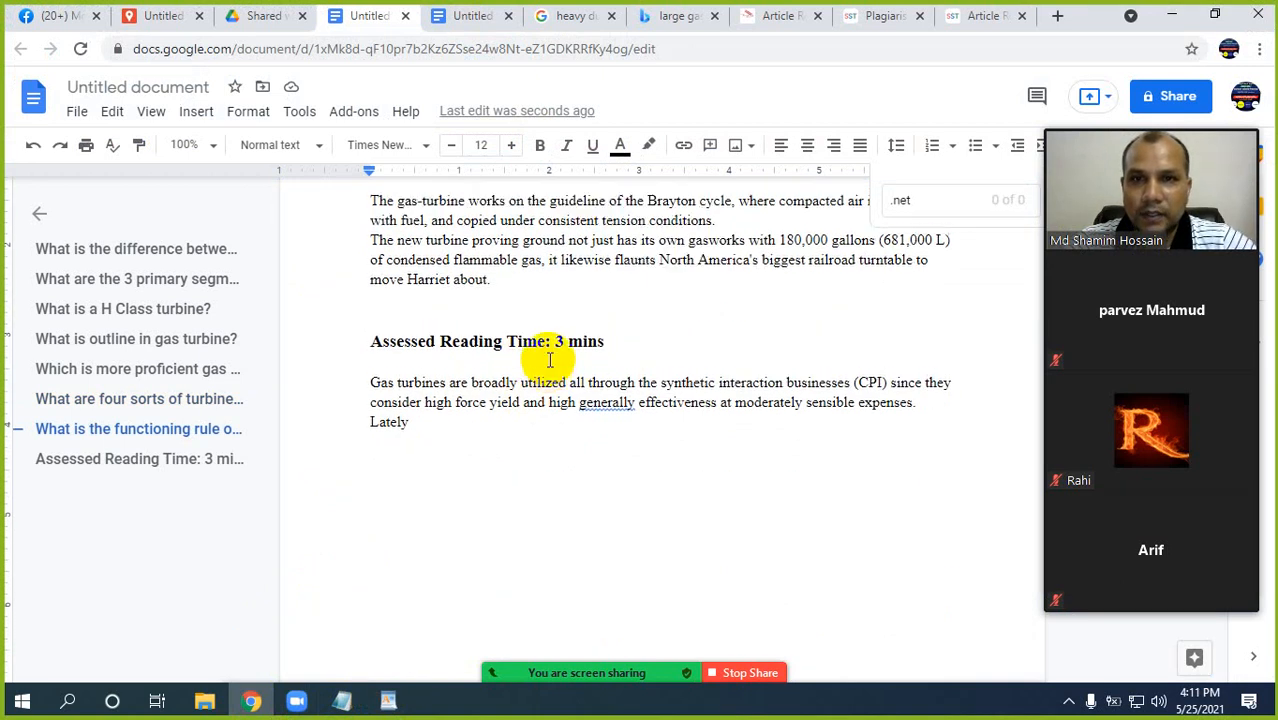
pyautogui.scroll(2, 540, 357)
pyautogui.click(698, 301)
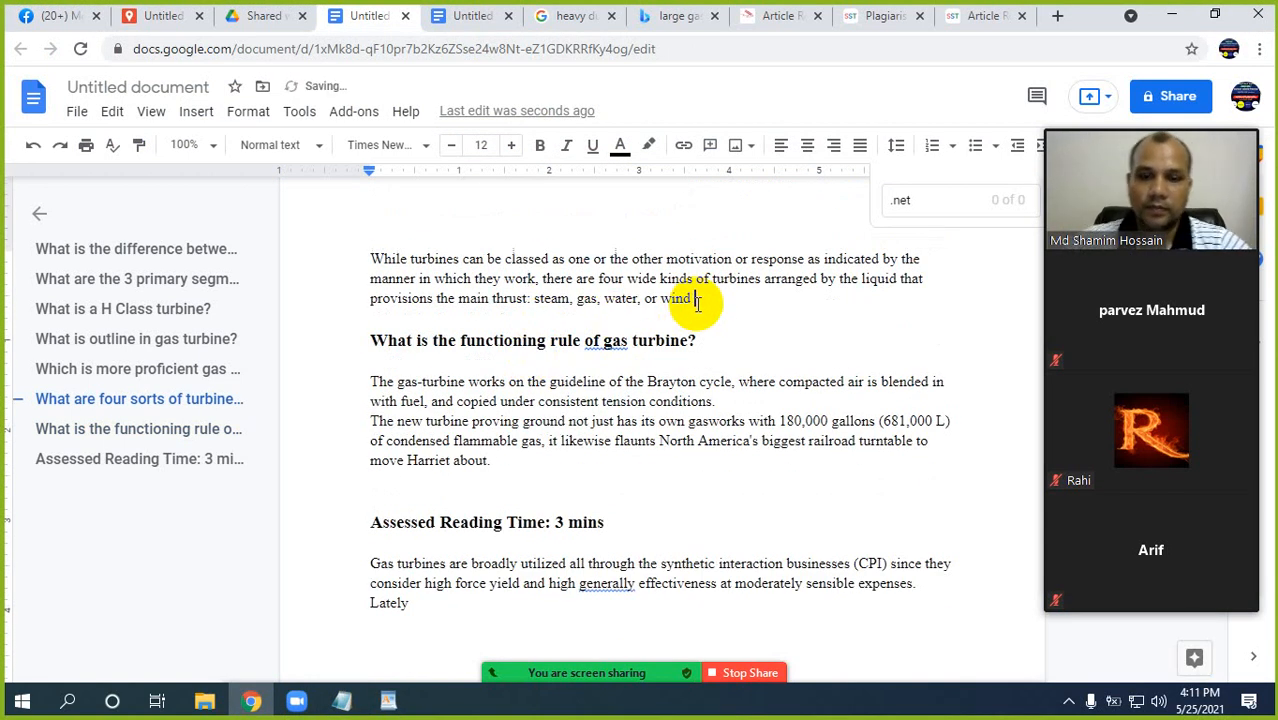
pyautogui.hotkey('ctrl', 'v')
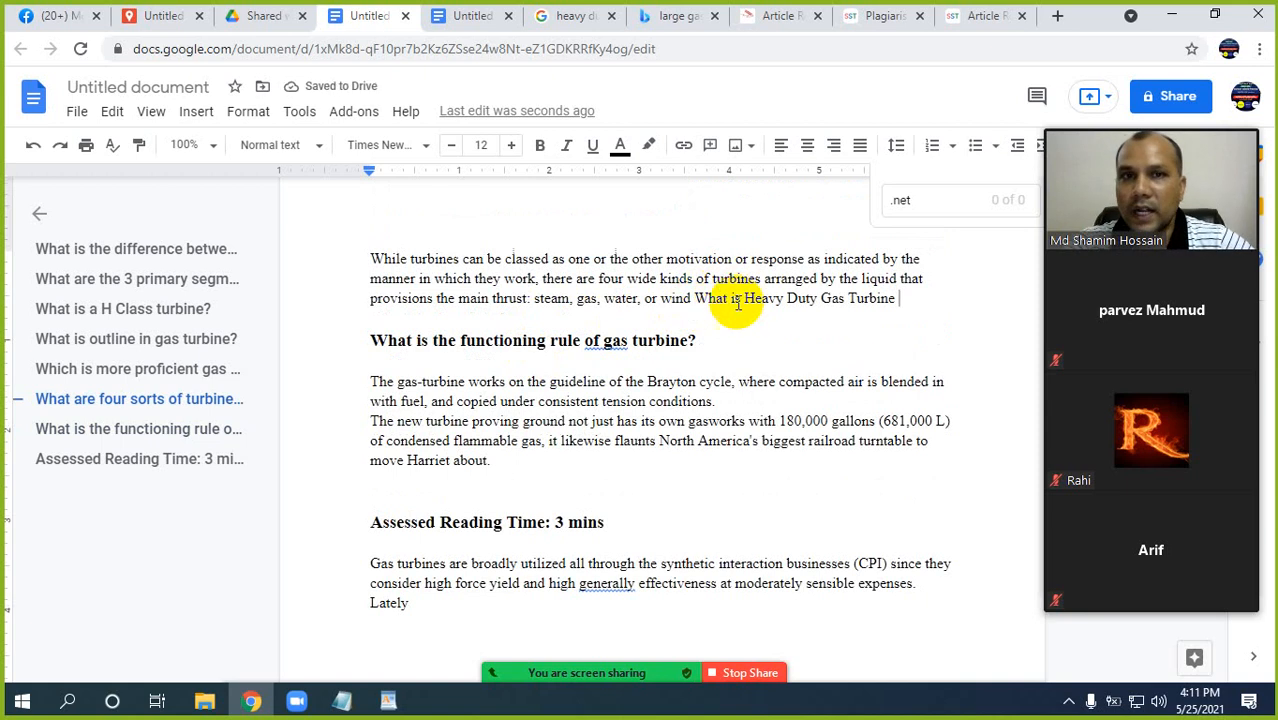
# Admit the participant from the meeting's waiting room and open the link editor for the phrase "What is Heavy Duty Gas Turbine".
pyautogui.moveTo(697, 298); pyautogui.dragTo(897, 305)
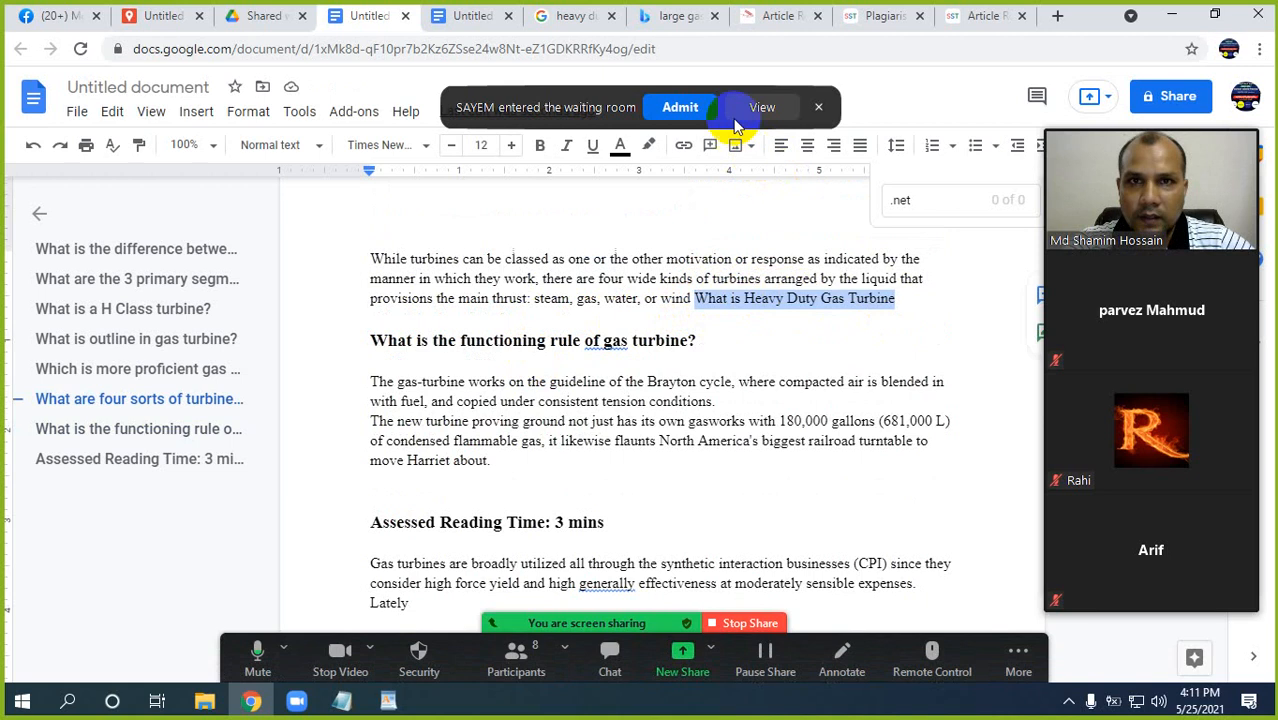
pyautogui.click(682, 107)
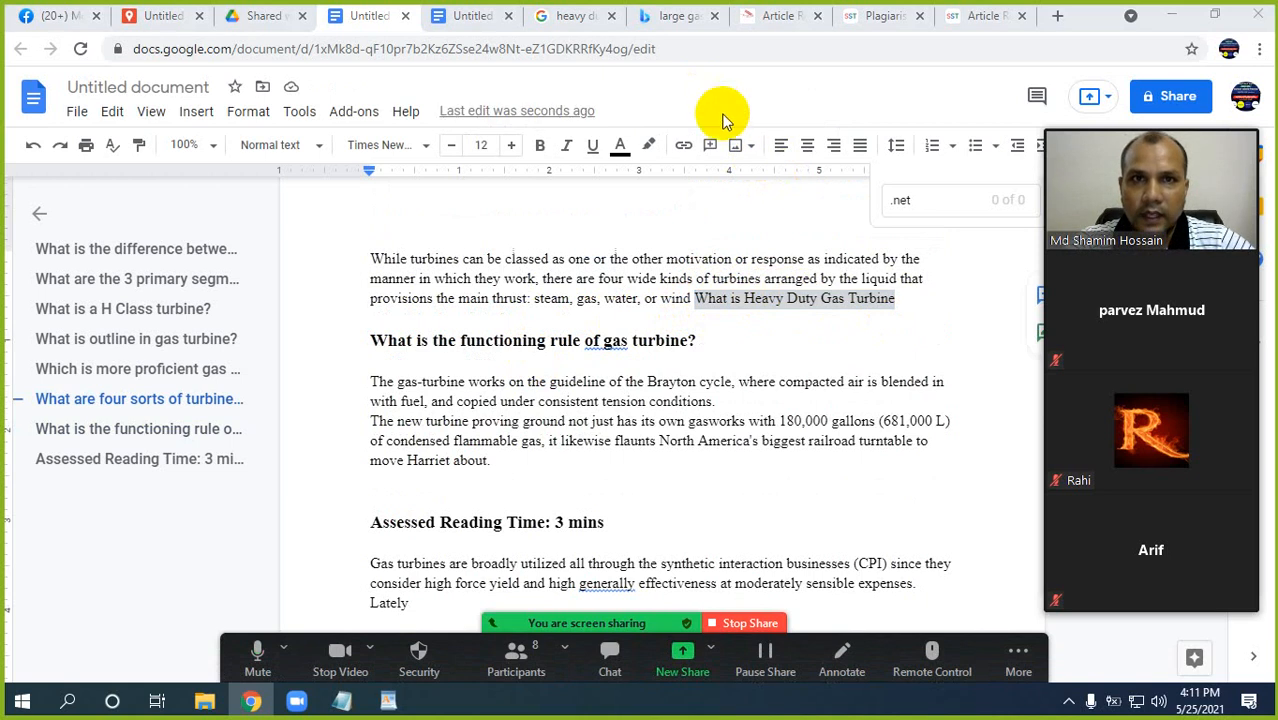
pyautogui.rightClick(792, 300)
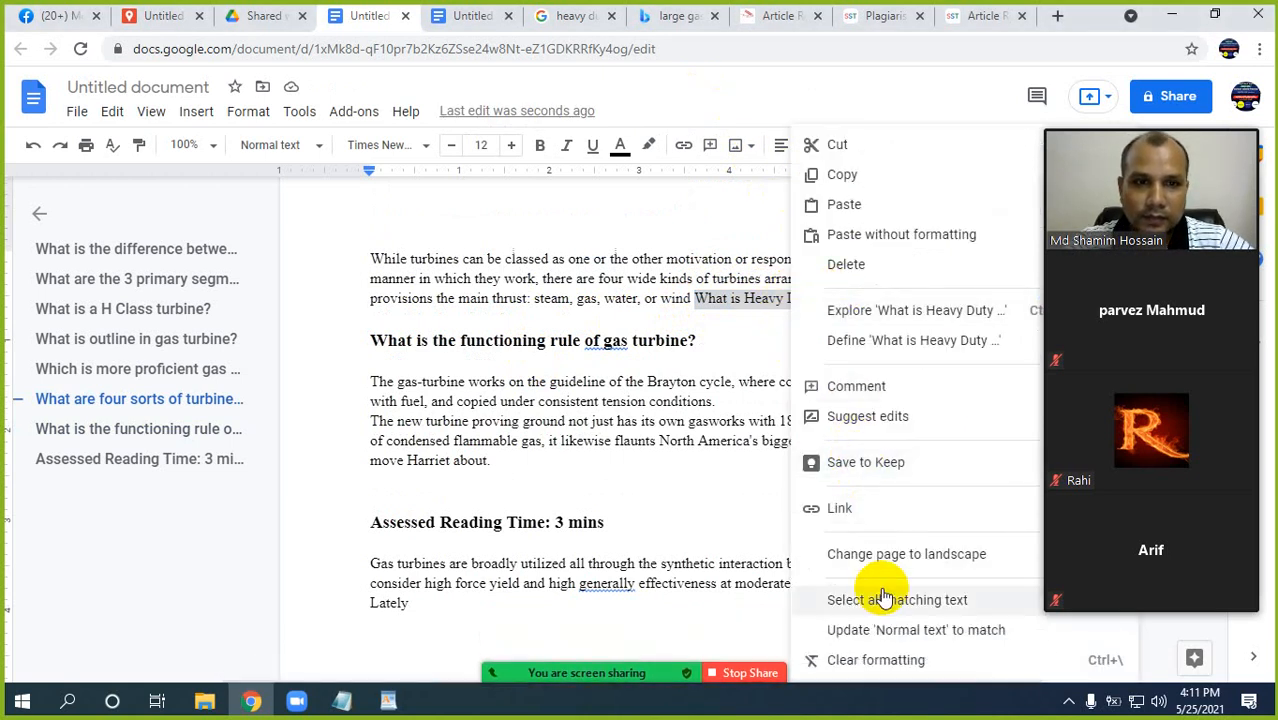
pyautogui.click(841, 510)
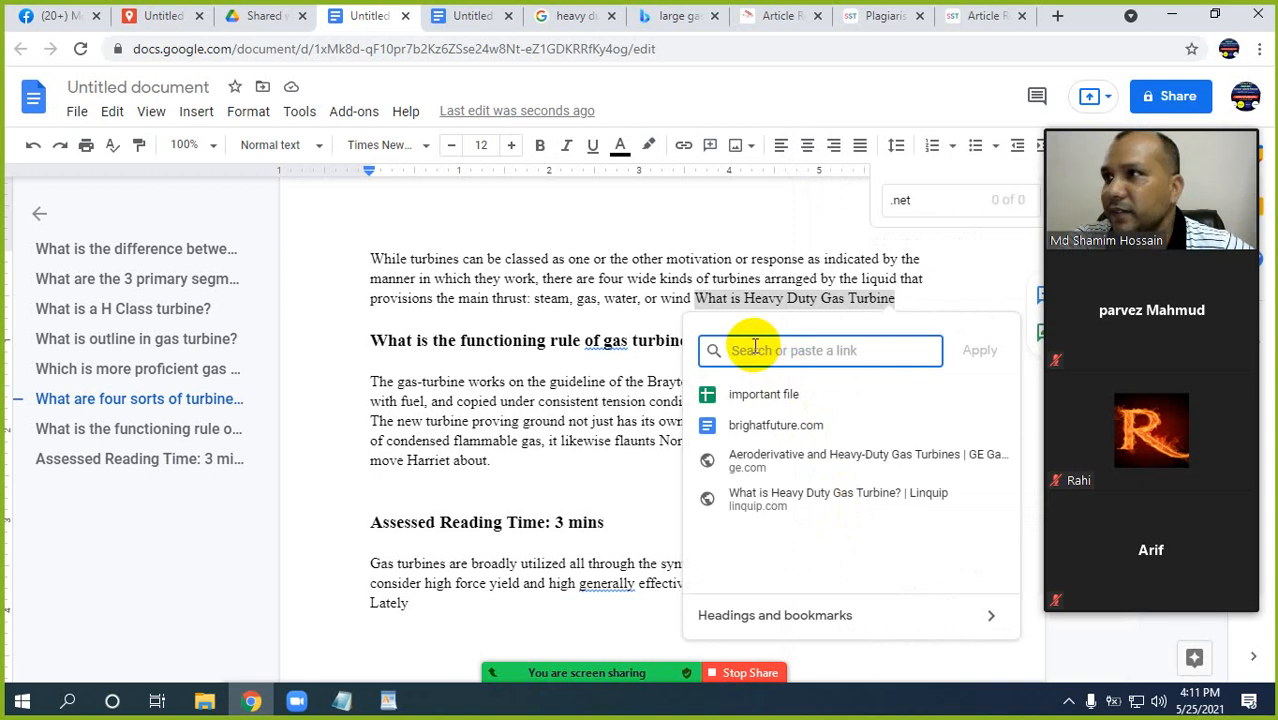
pyautogui.click(388, 700)
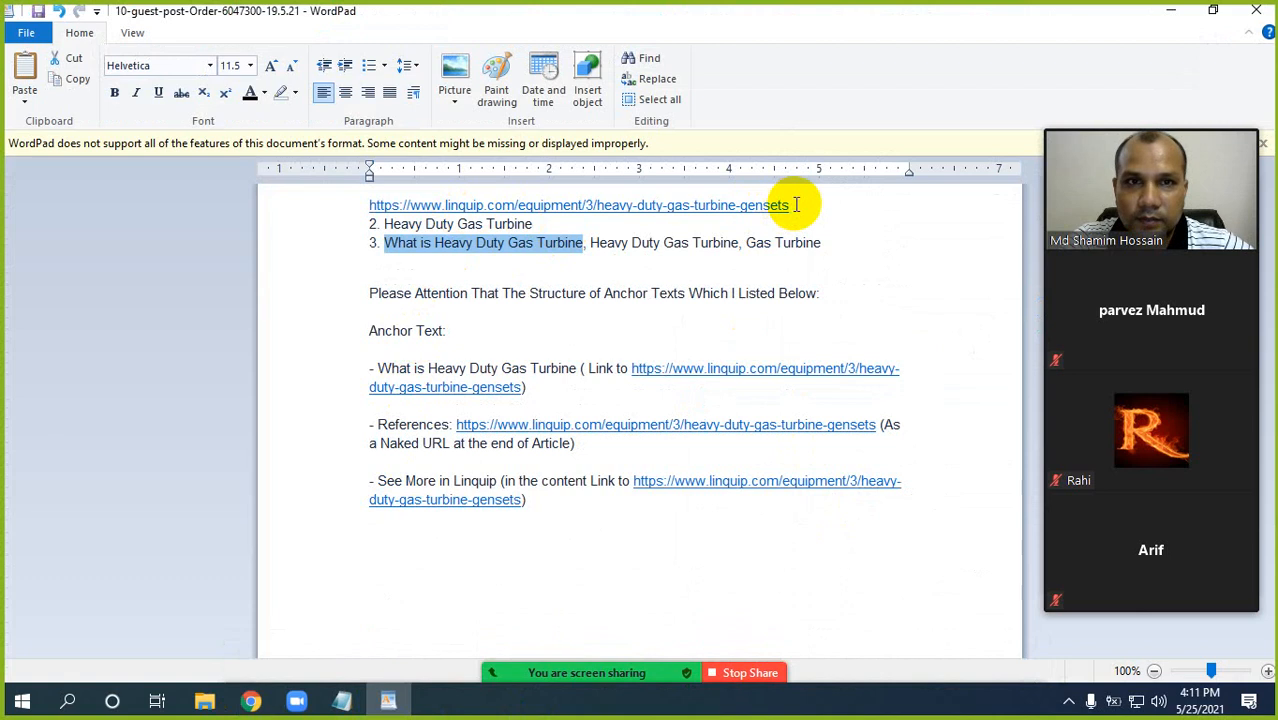
pyautogui.moveTo(796, 204); pyautogui.dragTo(365, 206)
pyautogui.hotkey('ctrl', 'c')
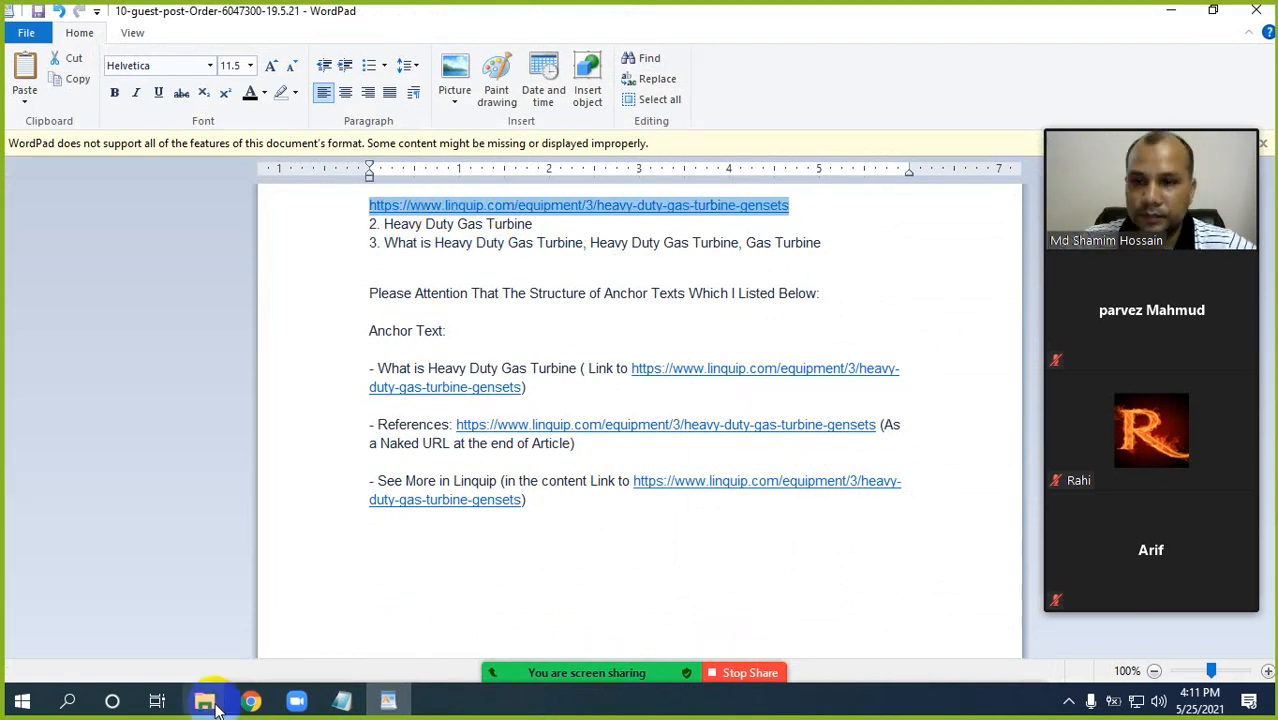
pyautogui.click(251, 700)
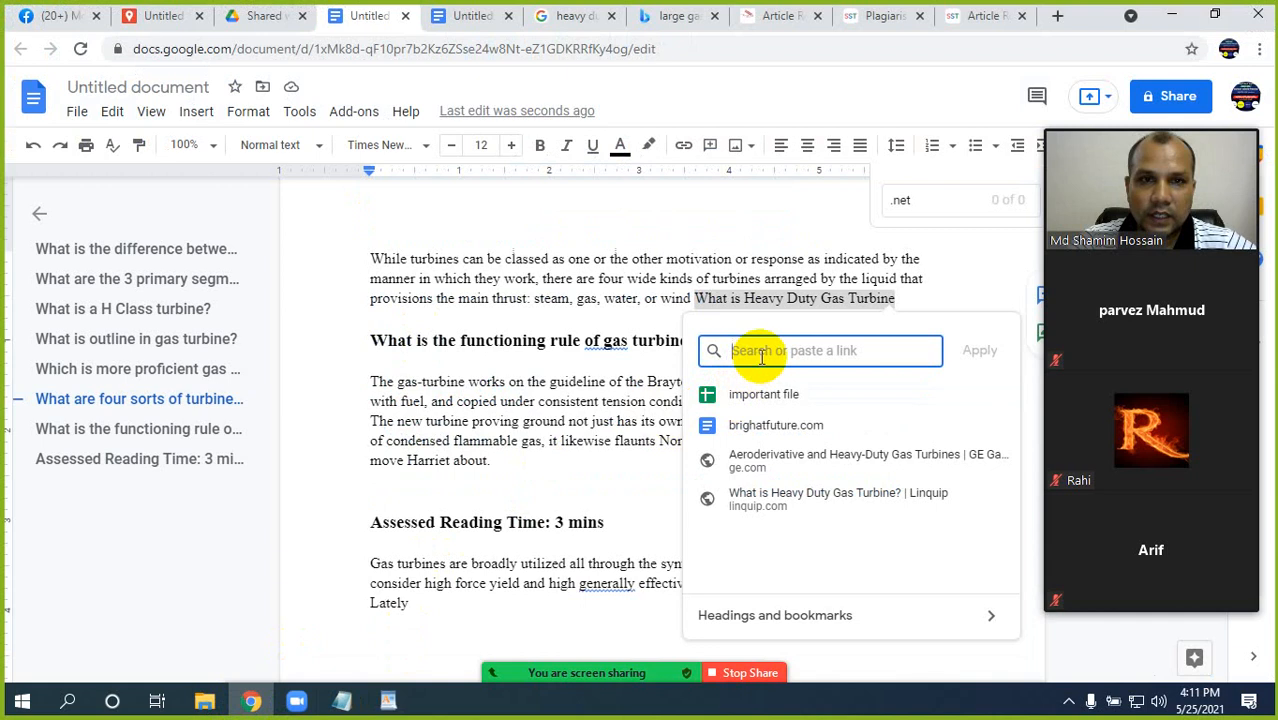
pyautogui.hotkey('ctrl', 'v')
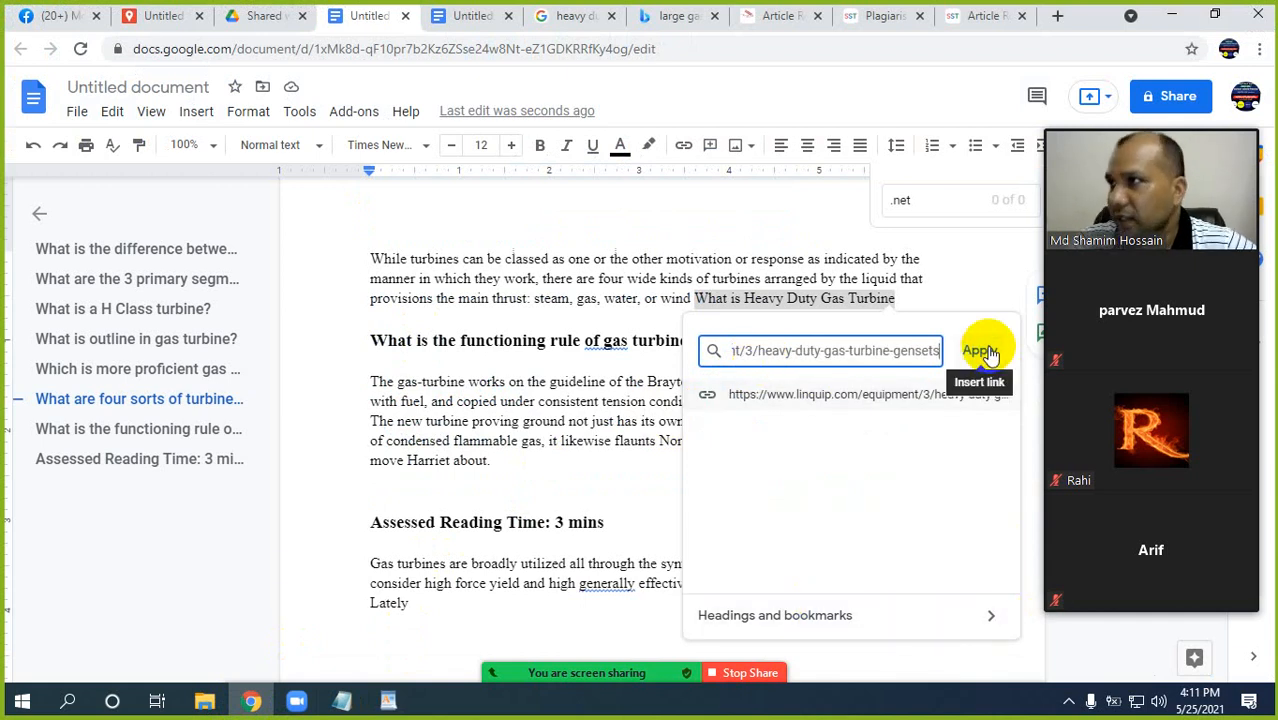
pyautogui.click(980, 351)
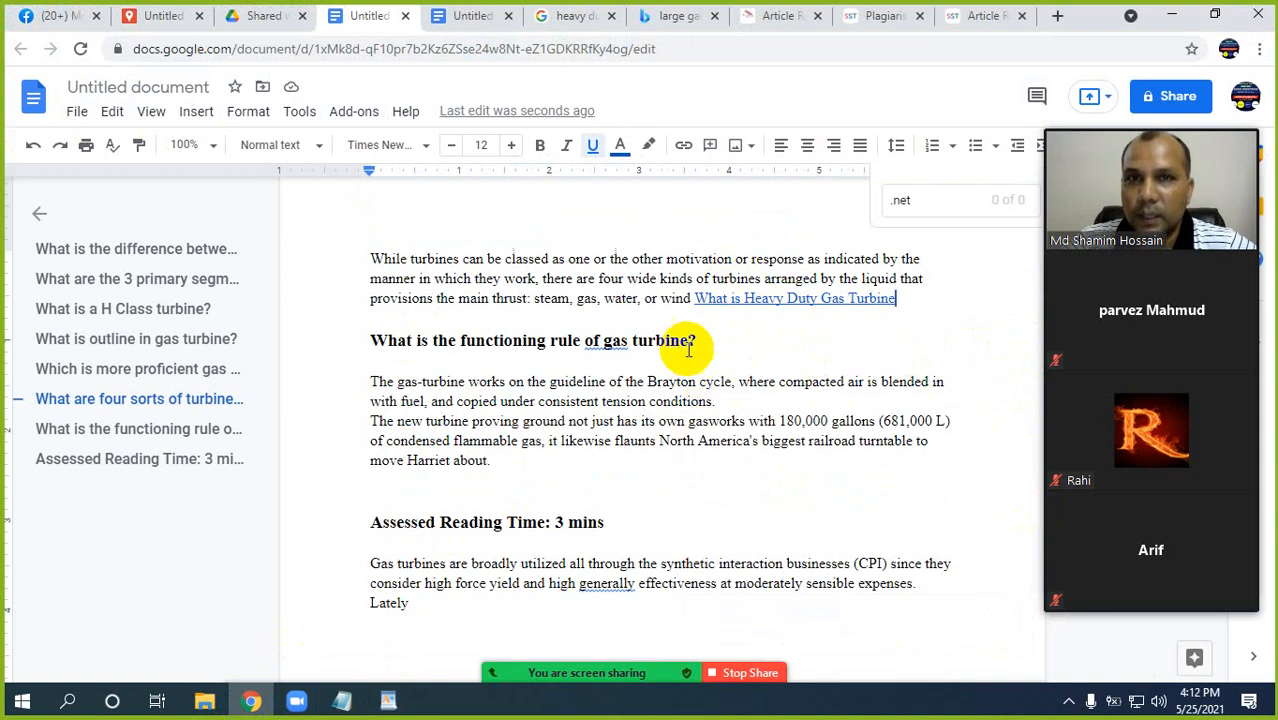
pyautogui.scroll(-2, 688, 396)
pyautogui.scroll(-1, 688, 396)
pyautogui.click(443, 332)
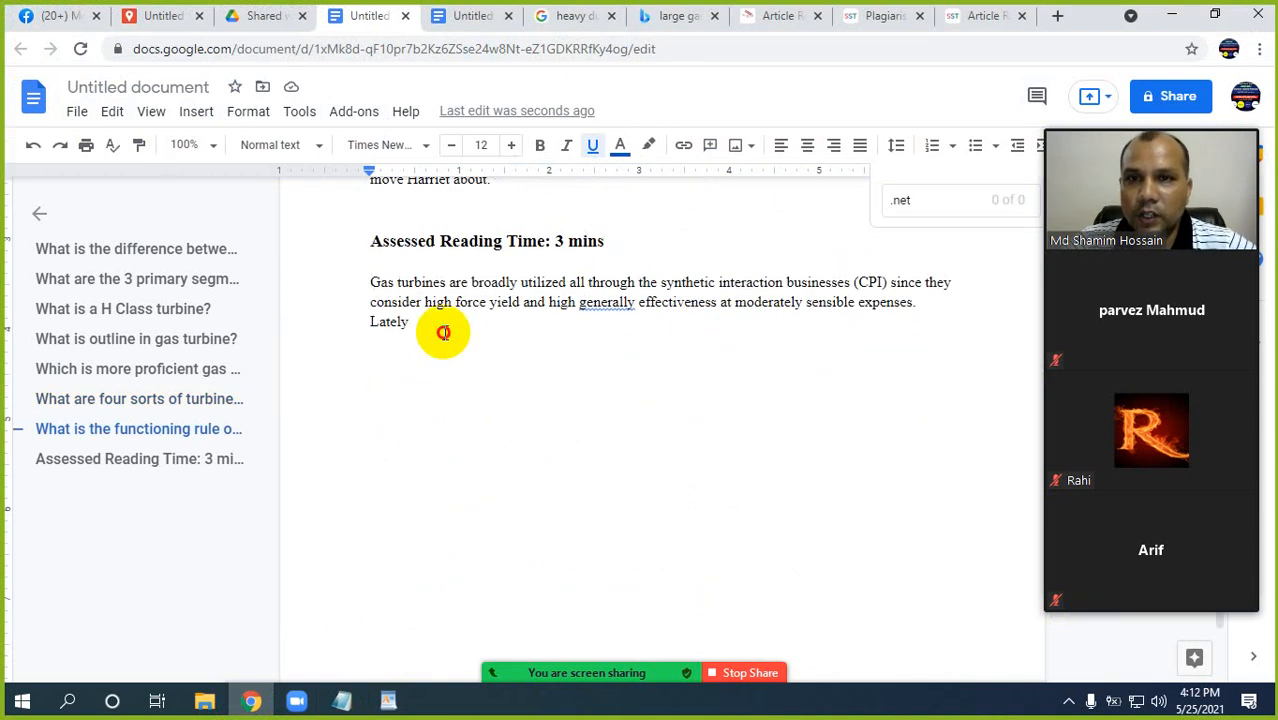
pyautogui.hotkey('ctrl', 'v')
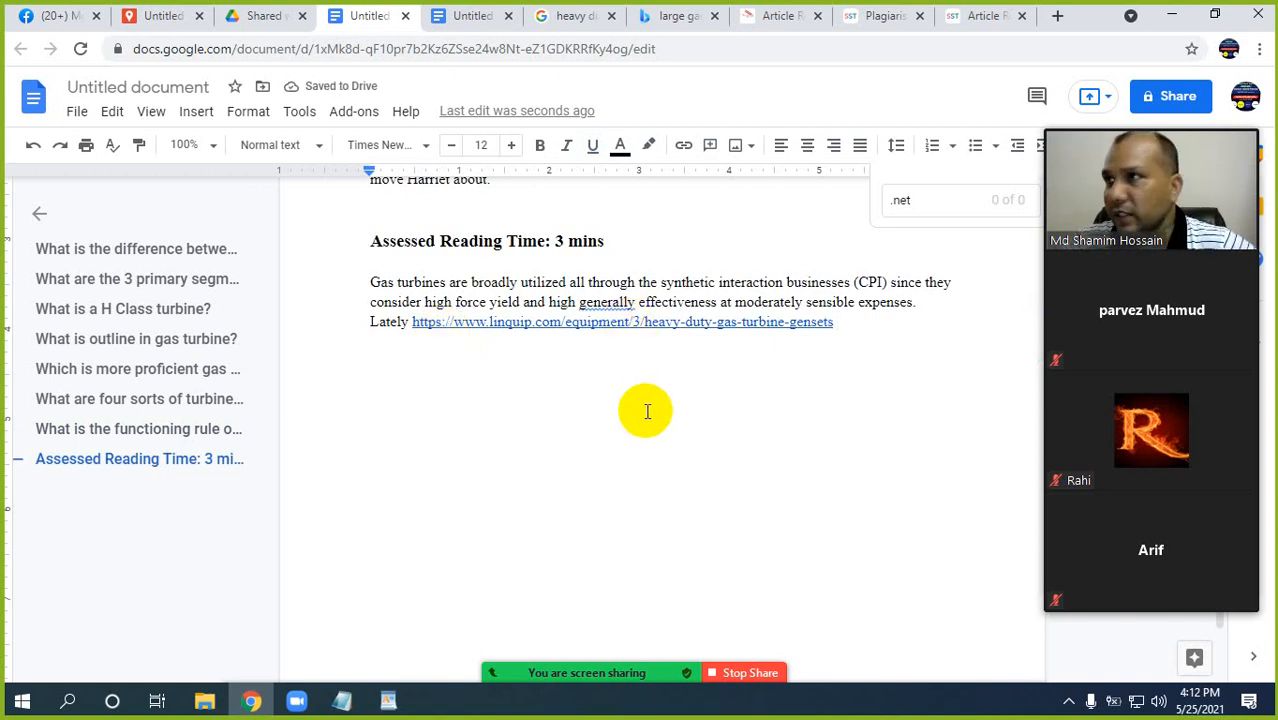
pyautogui.scroll(3, 776, 322)
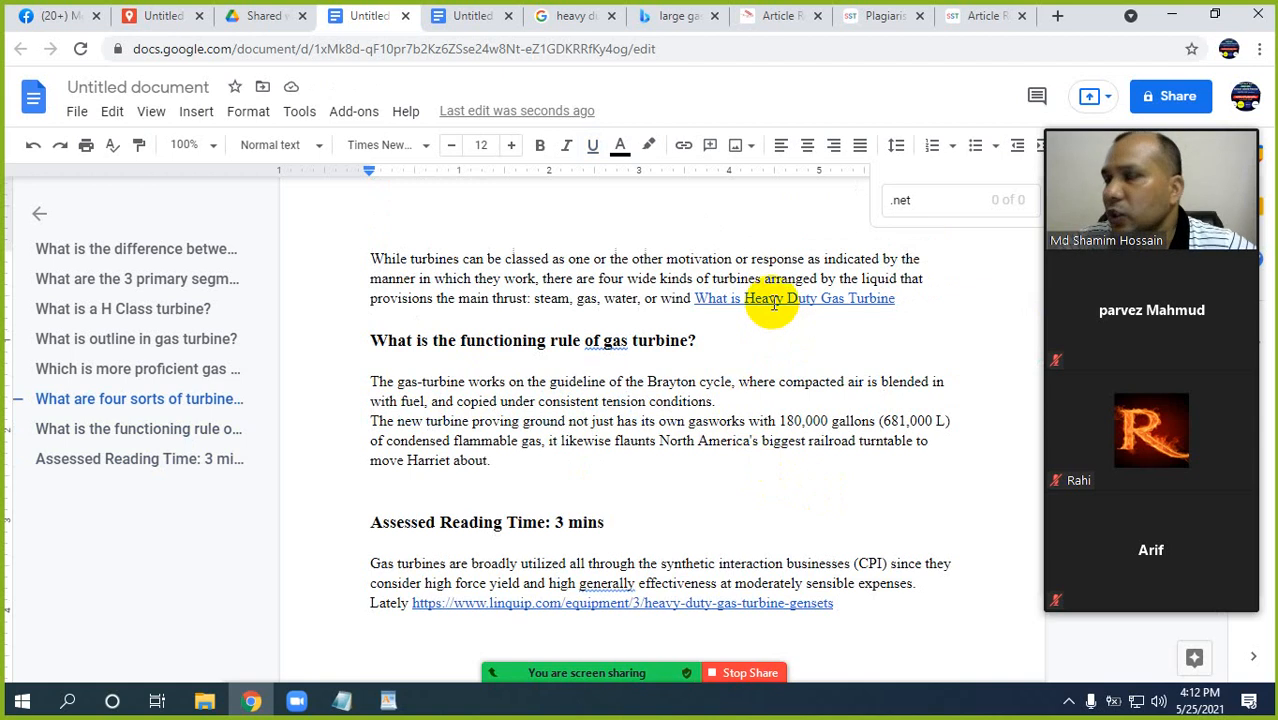
pyautogui.scroll(-1, 713, 465)
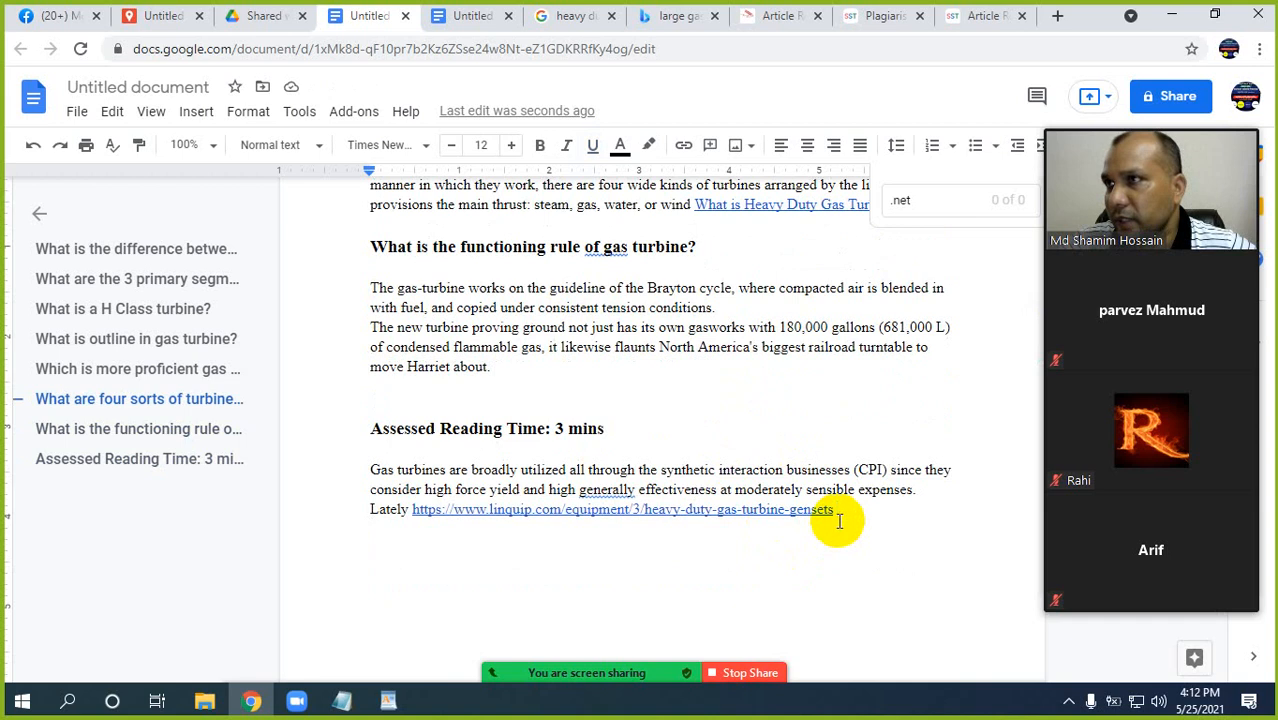
pyautogui.scroll(1, 624, 424)
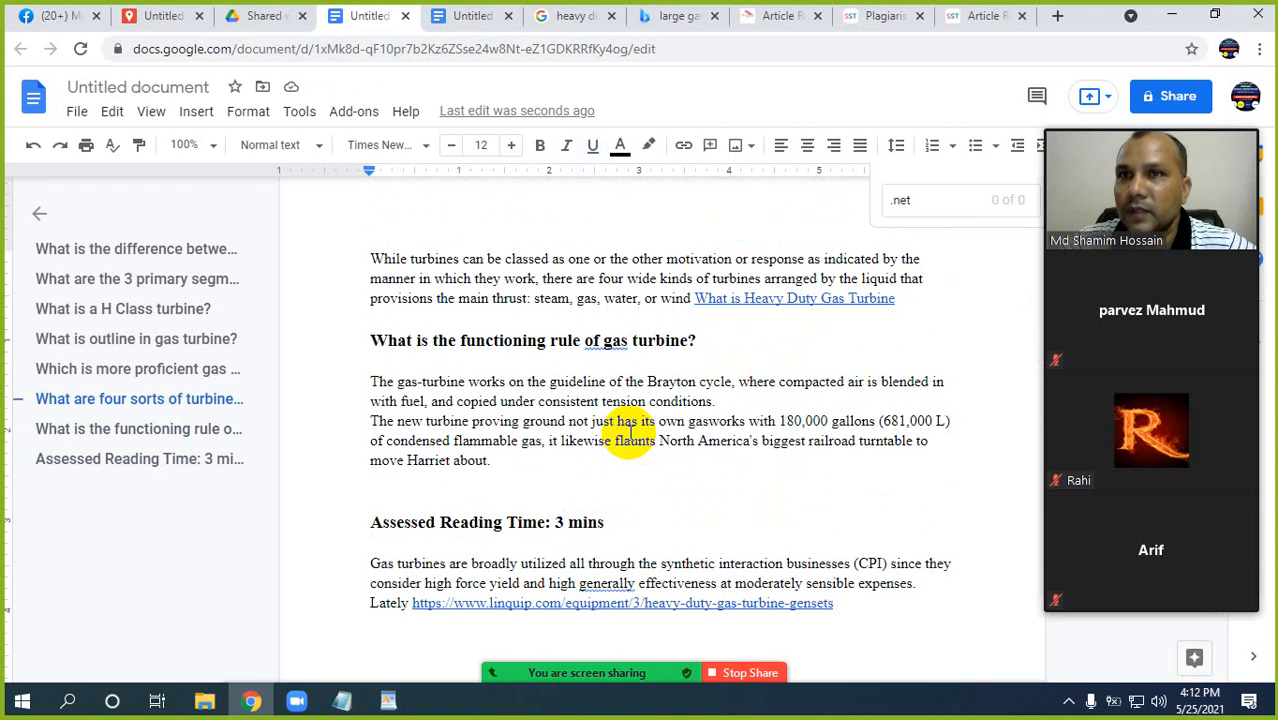
pyautogui.scroll(2, 630, 432)
pyautogui.scroll(-2, 625, 430)
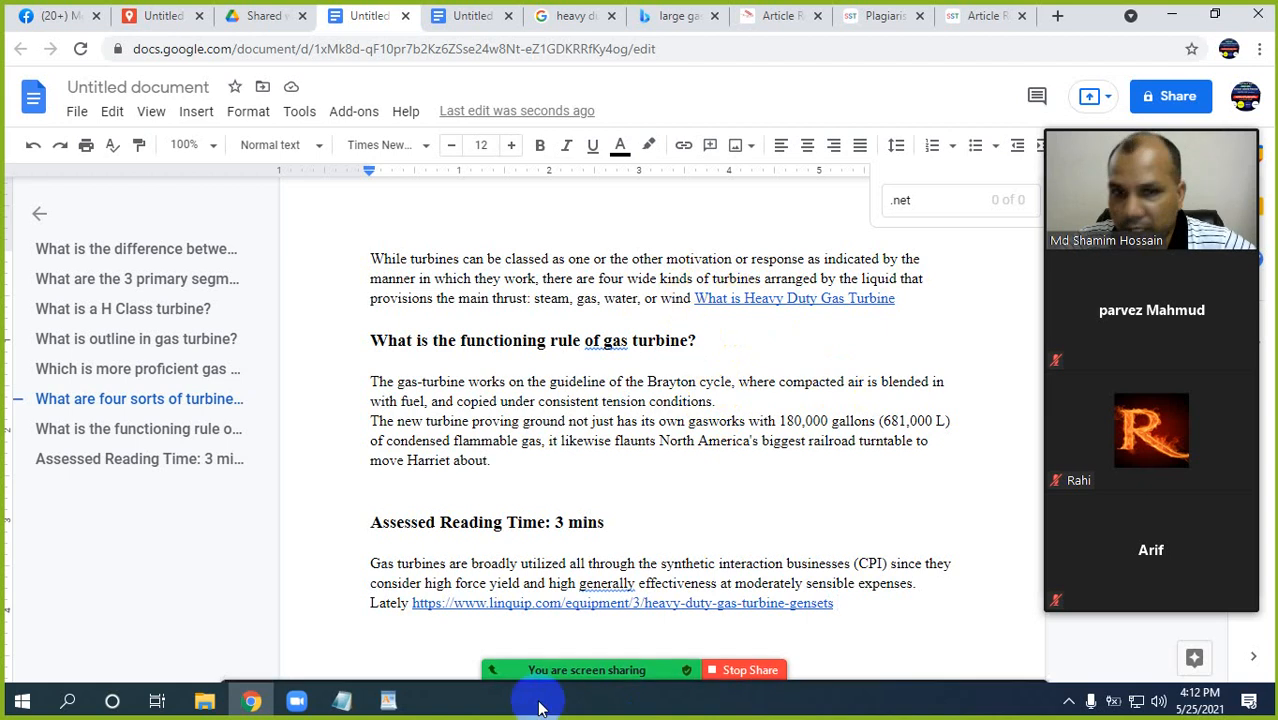
# Copy "What is Heavy Duty Gas Turbine" from the WordPad order file and insert it after "drop significantly." in the Google Docs article.
pyautogui.click(388, 703)
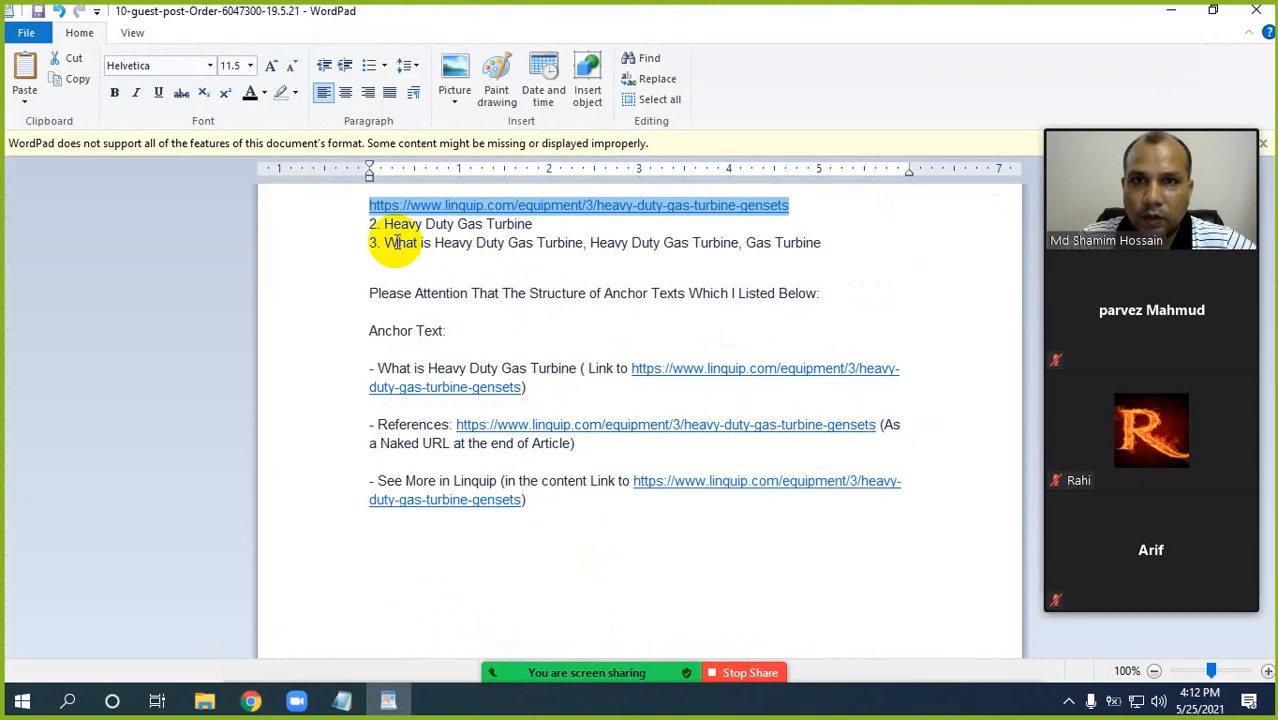
pyautogui.moveTo(387, 242); pyautogui.dragTo(562, 242)
pyautogui.hotkey('ctrl', 'c')
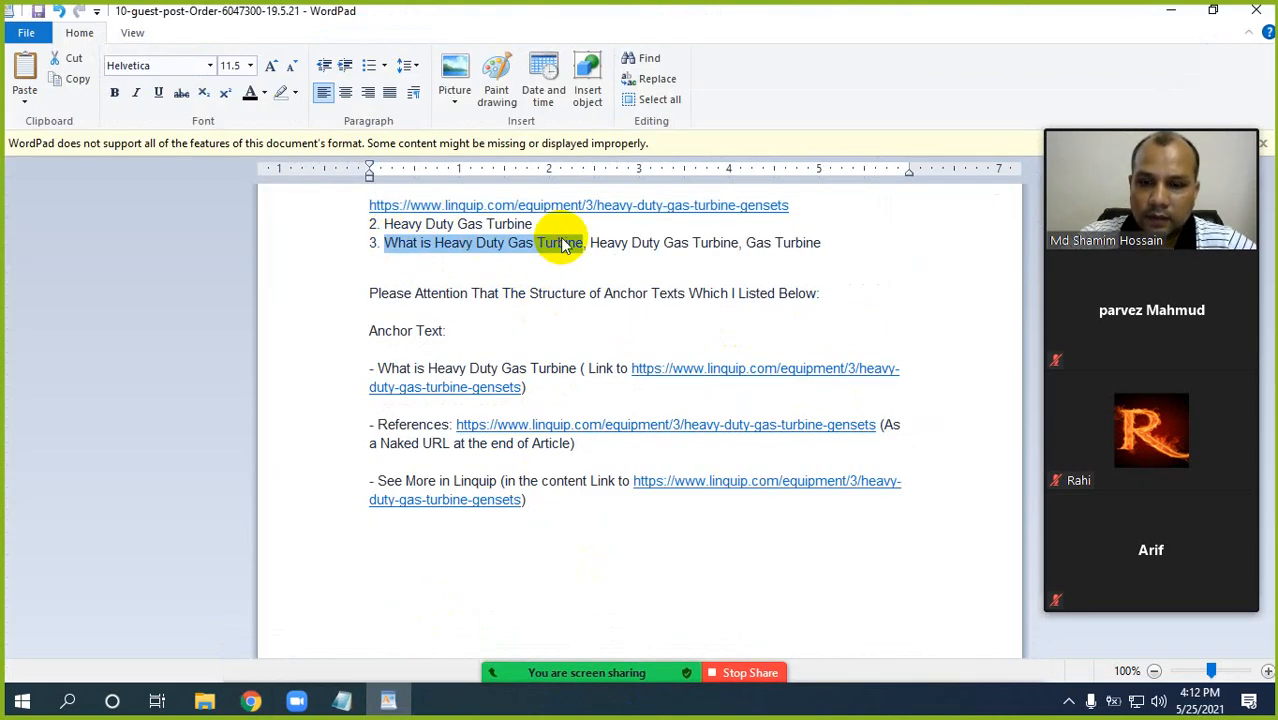
pyautogui.click(251, 703)
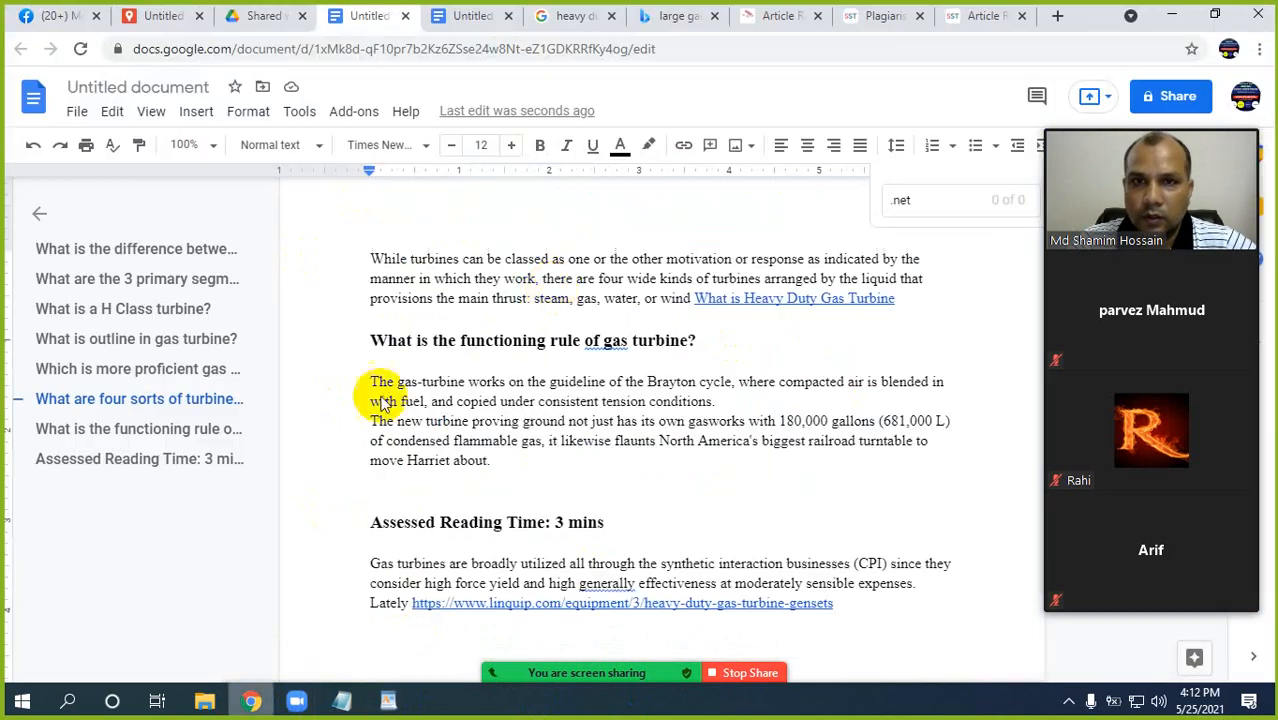
pyautogui.scroll(4, 622, 405)
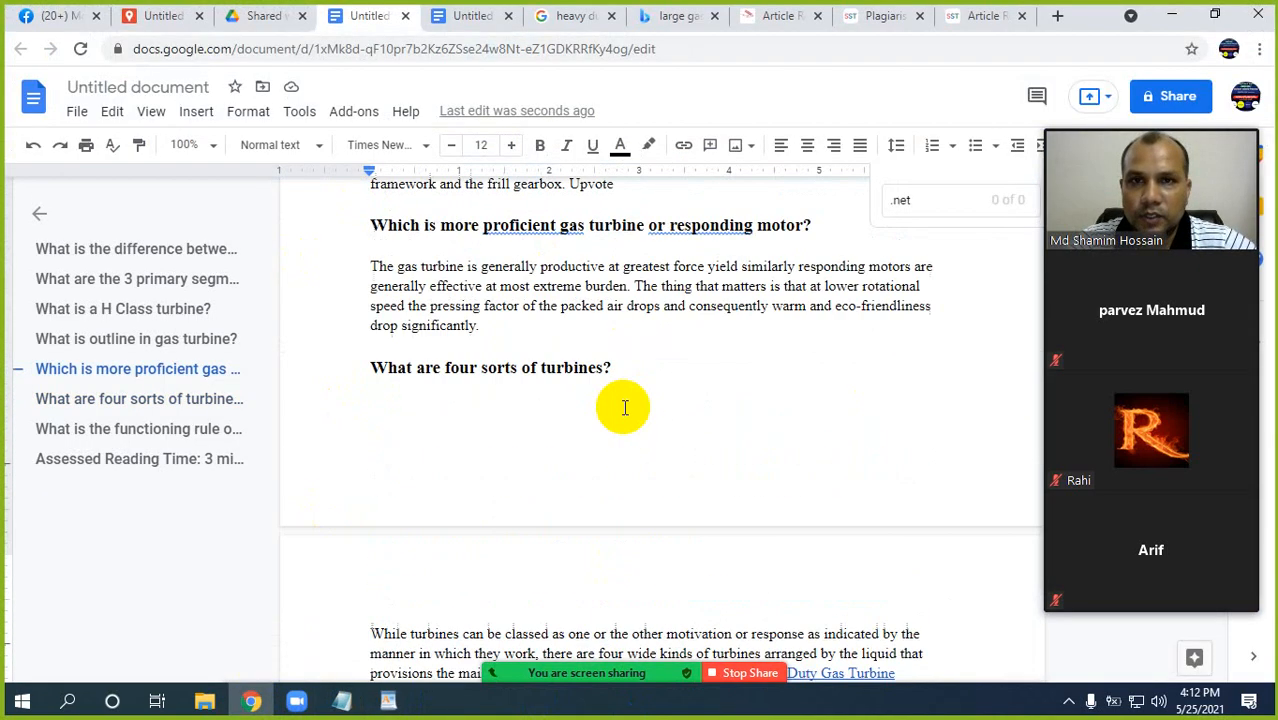
pyautogui.scroll(2, 622, 405)
pyautogui.click(498, 512)
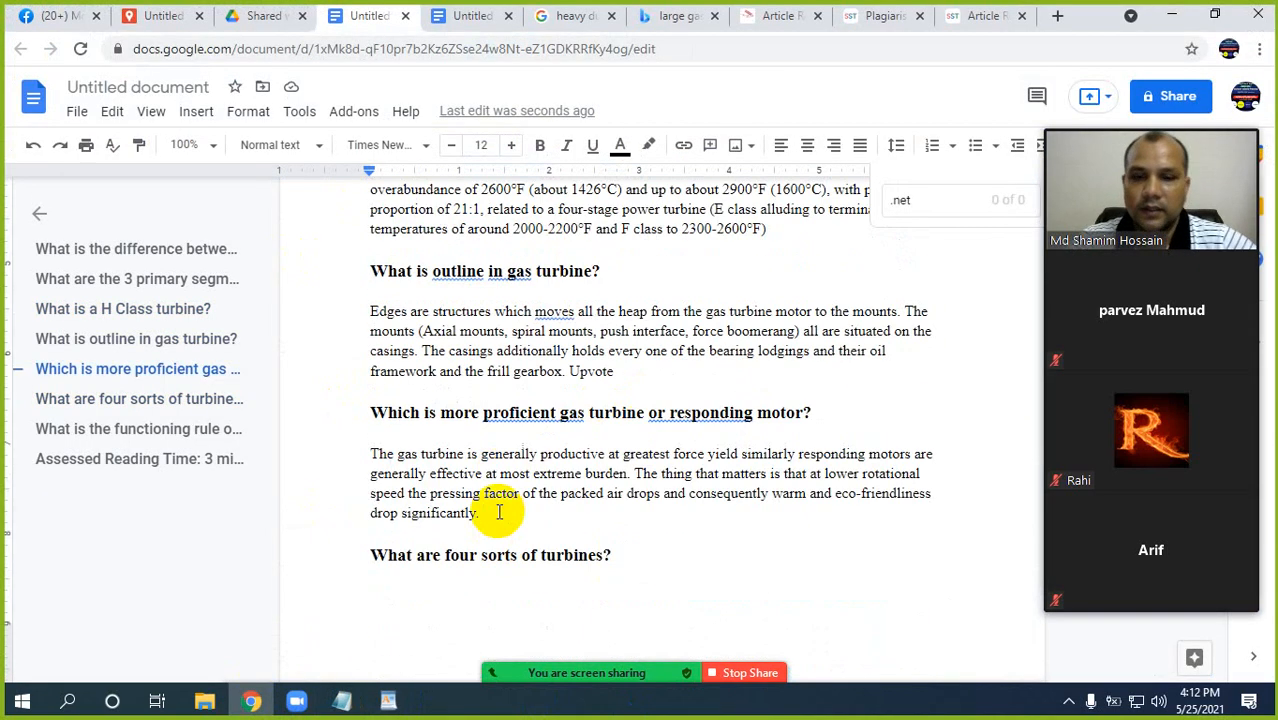
pyautogui.hotkey('ctrl', 'v')
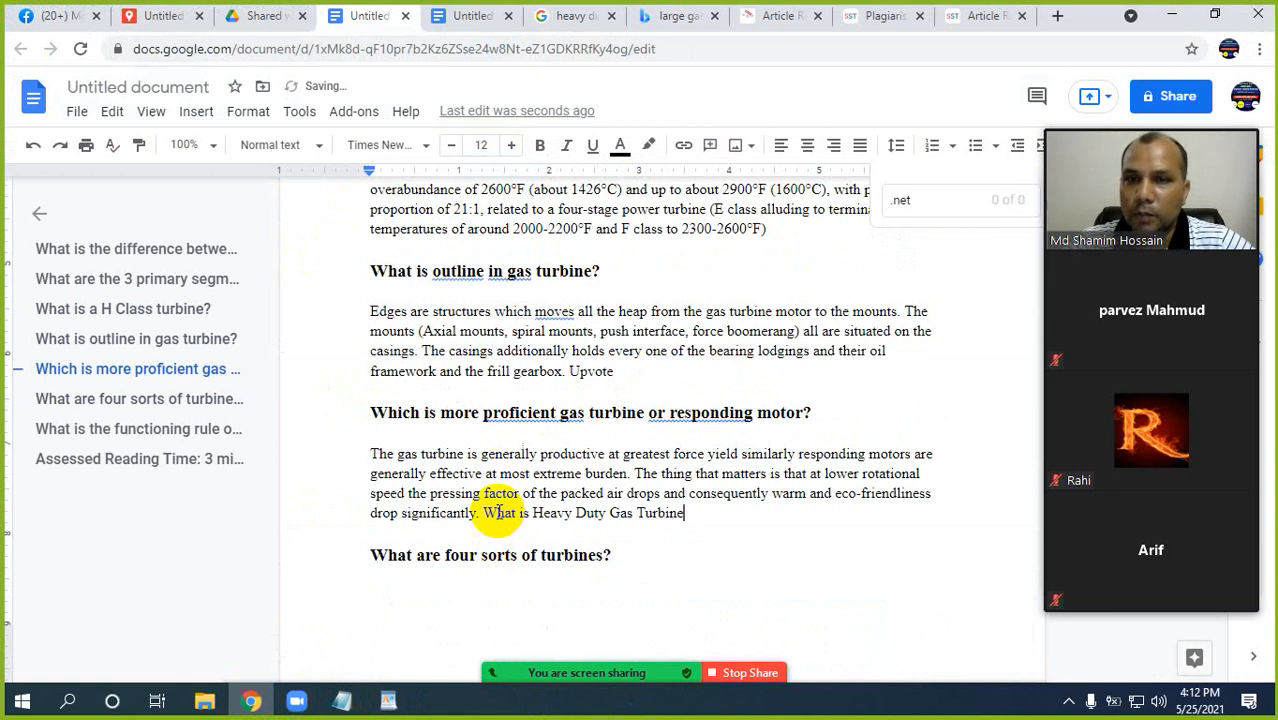
pyautogui.moveTo(484, 513); pyautogui.dragTo(687, 519)
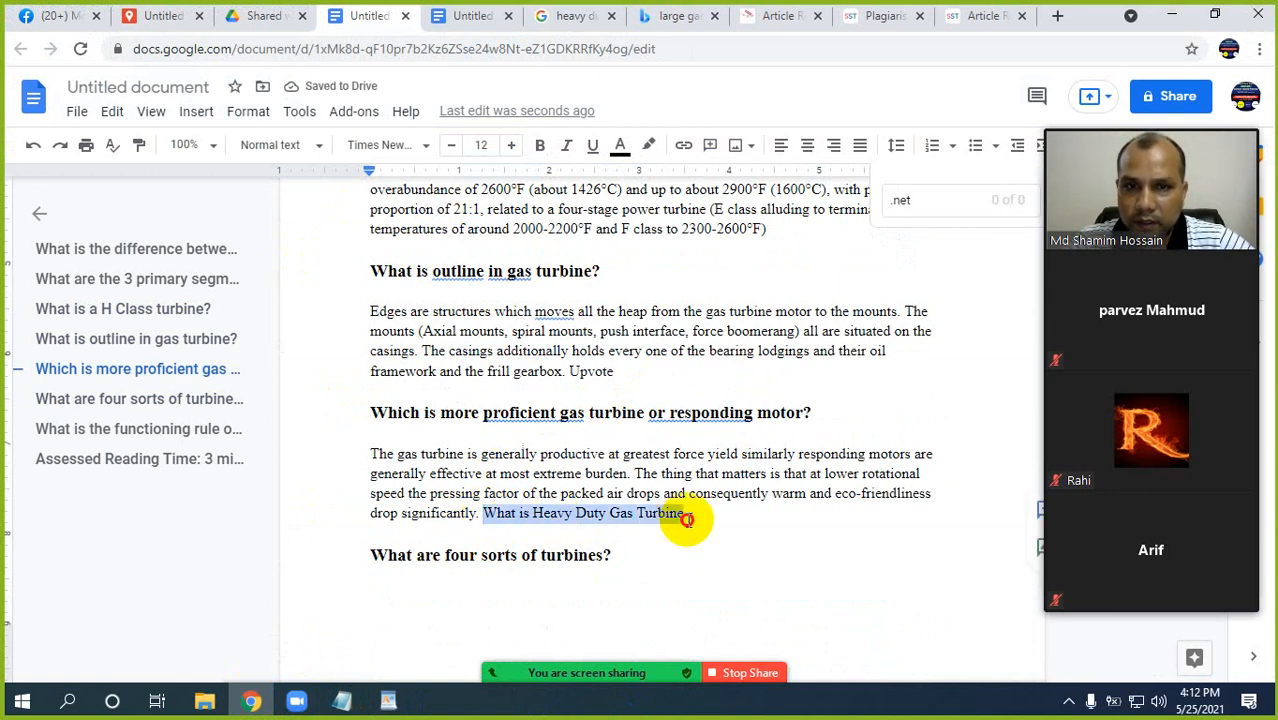
pyautogui.rightClick(612, 508)
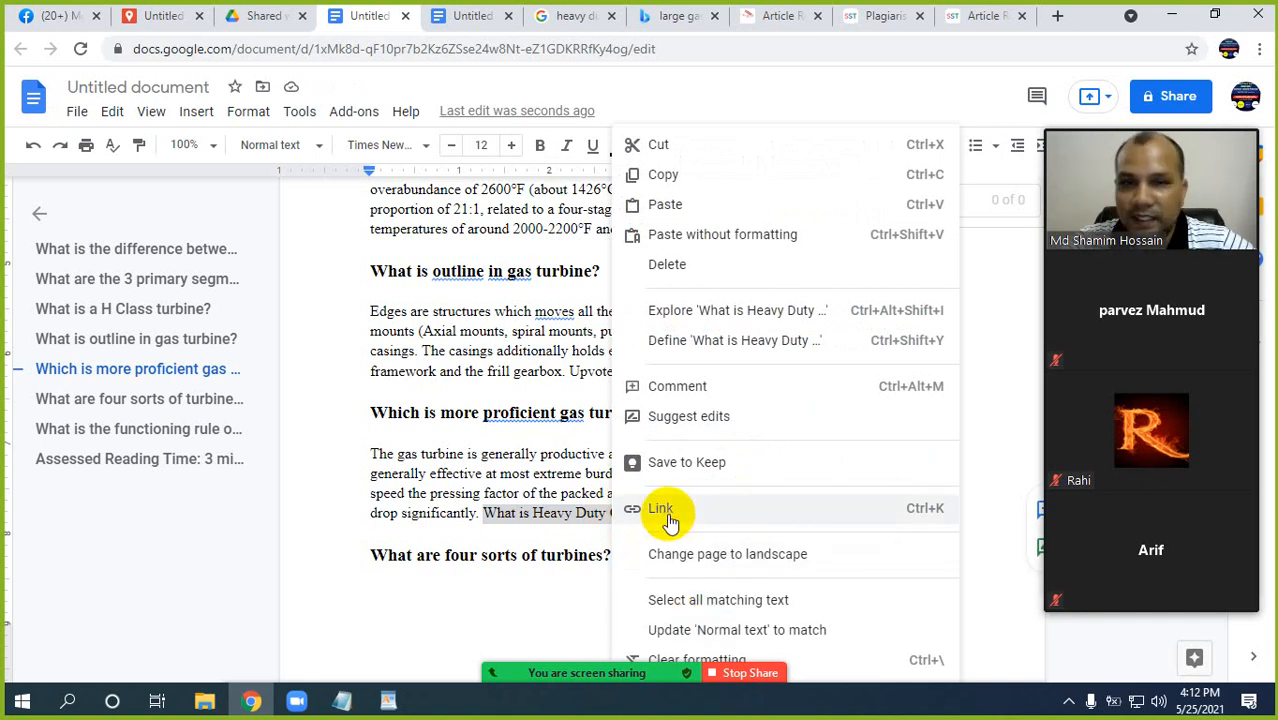
pyautogui.click(662, 510)
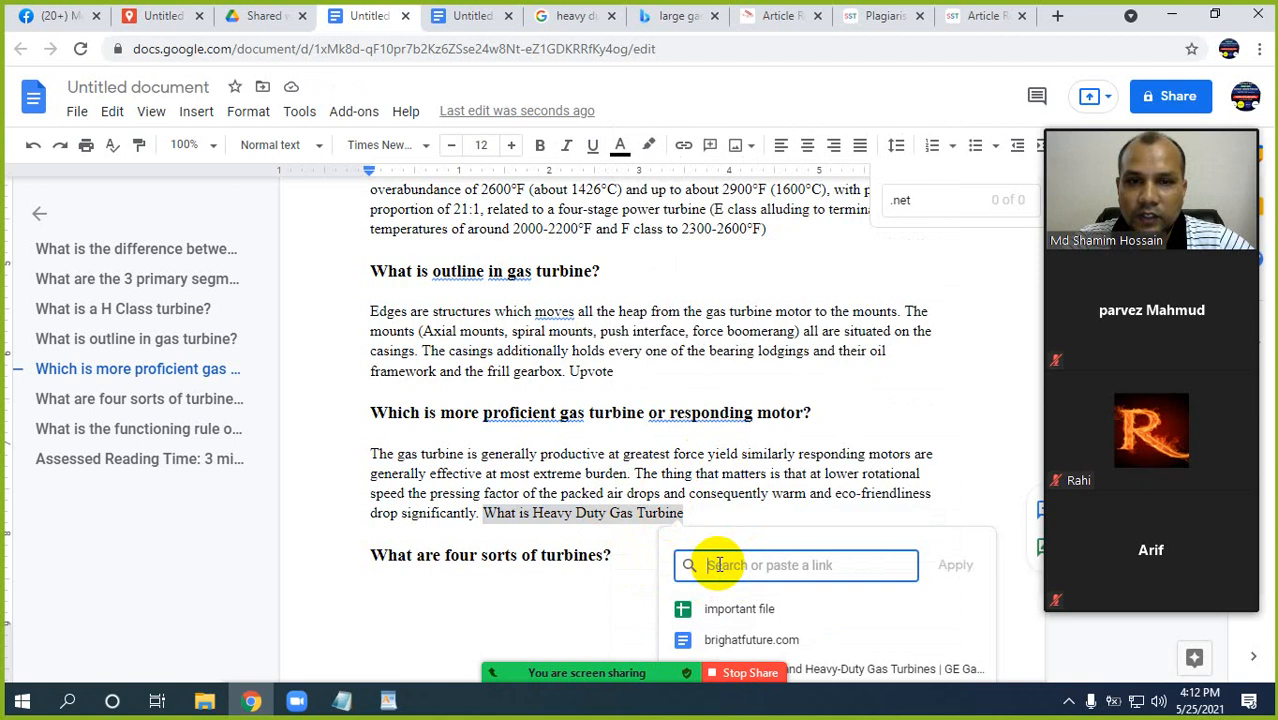
pyautogui.click(392, 698)
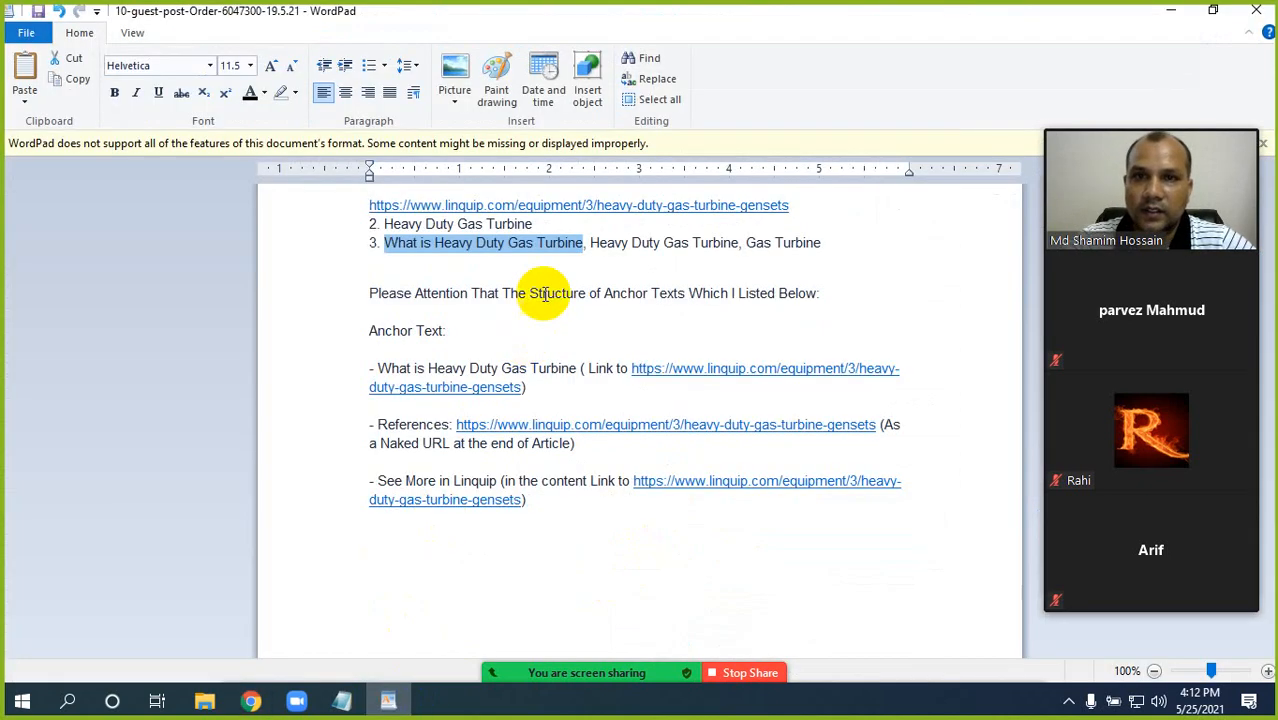
pyautogui.moveTo(795, 206); pyautogui.dragTo(380, 218)
pyautogui.hotkey('ctrl', 'c')
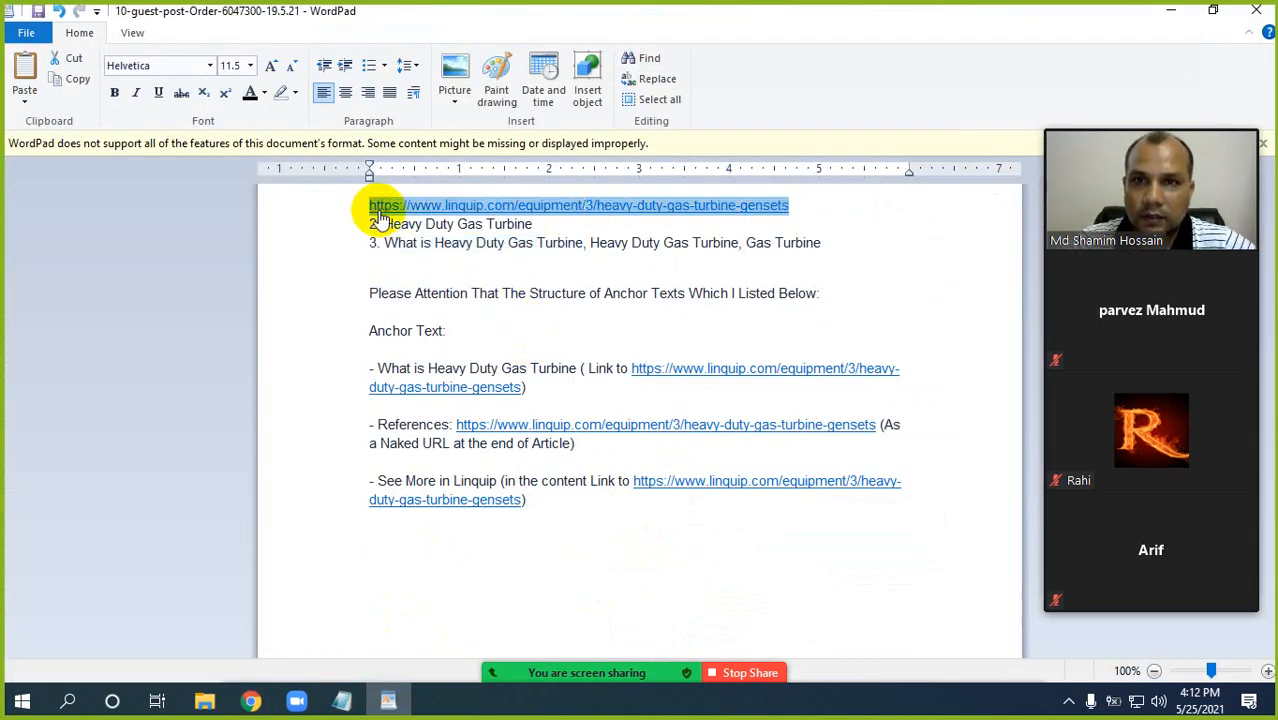
pyautogui.click(251, 700)
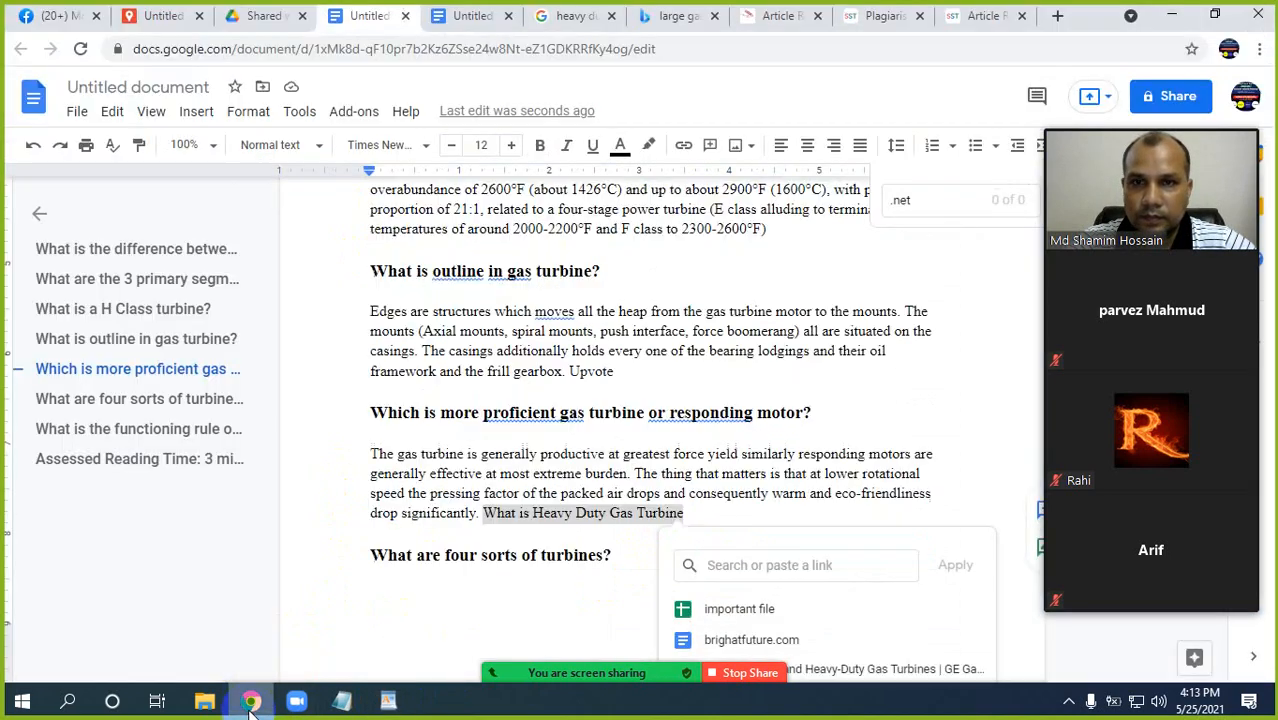
pyautogui.click(715, 568)
pyautogui.hotkey('ctrl', 'v')
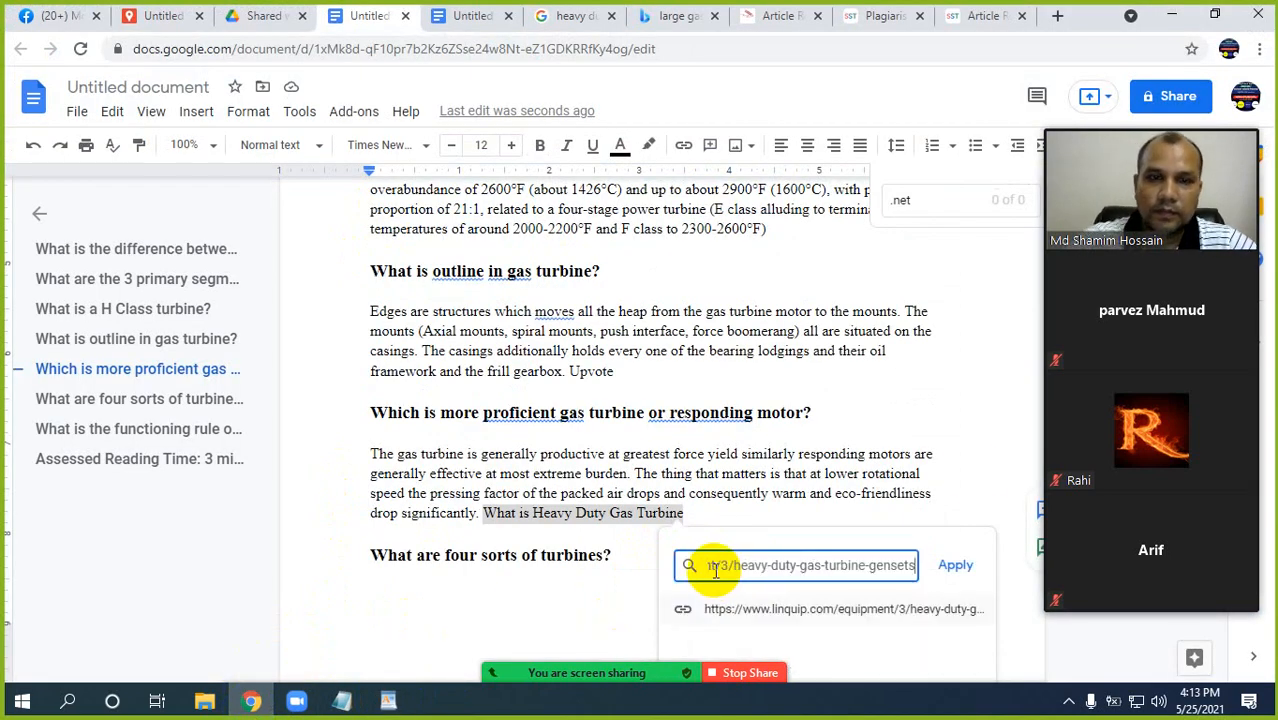
pyautogui.scroll(-2, 975, 463)
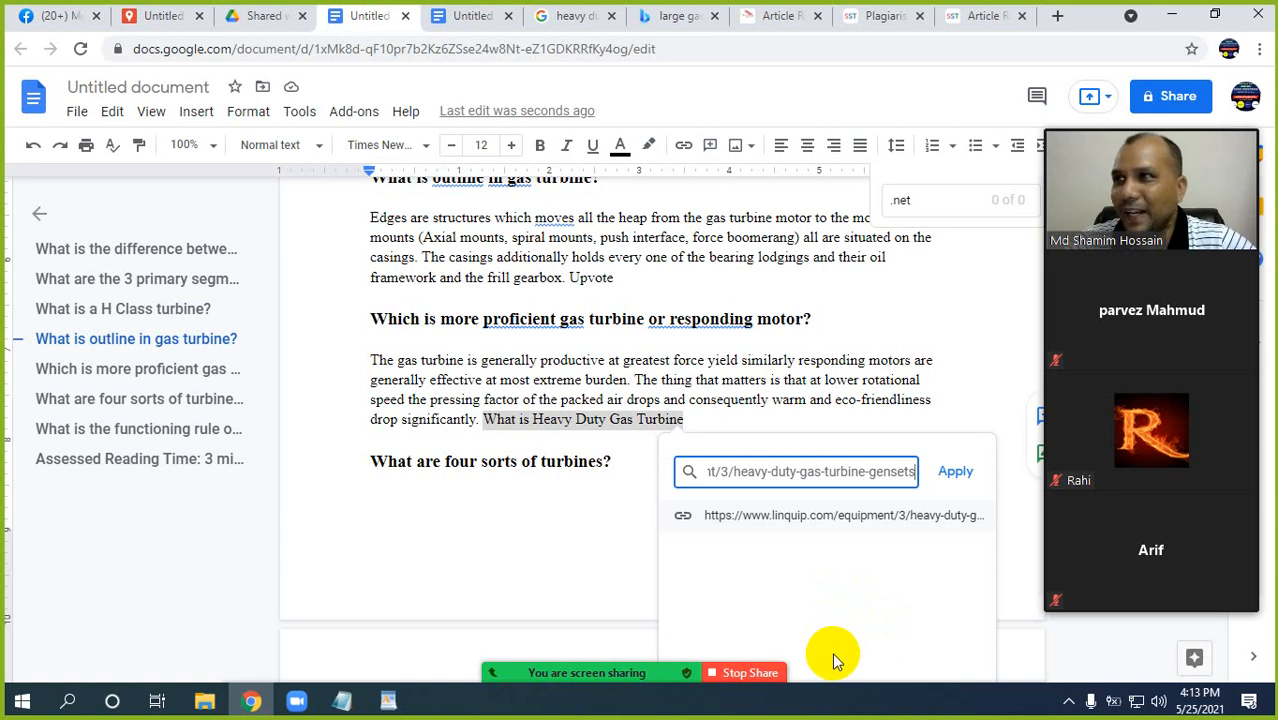
pyautogui.click(955, 478)
# Review the whole article, checking its question headings, paragraphs and the inserted keyword links.
pyautogui.scroll(-4, 678, 521)
pyautogui.scroll(-10, 675, 521)
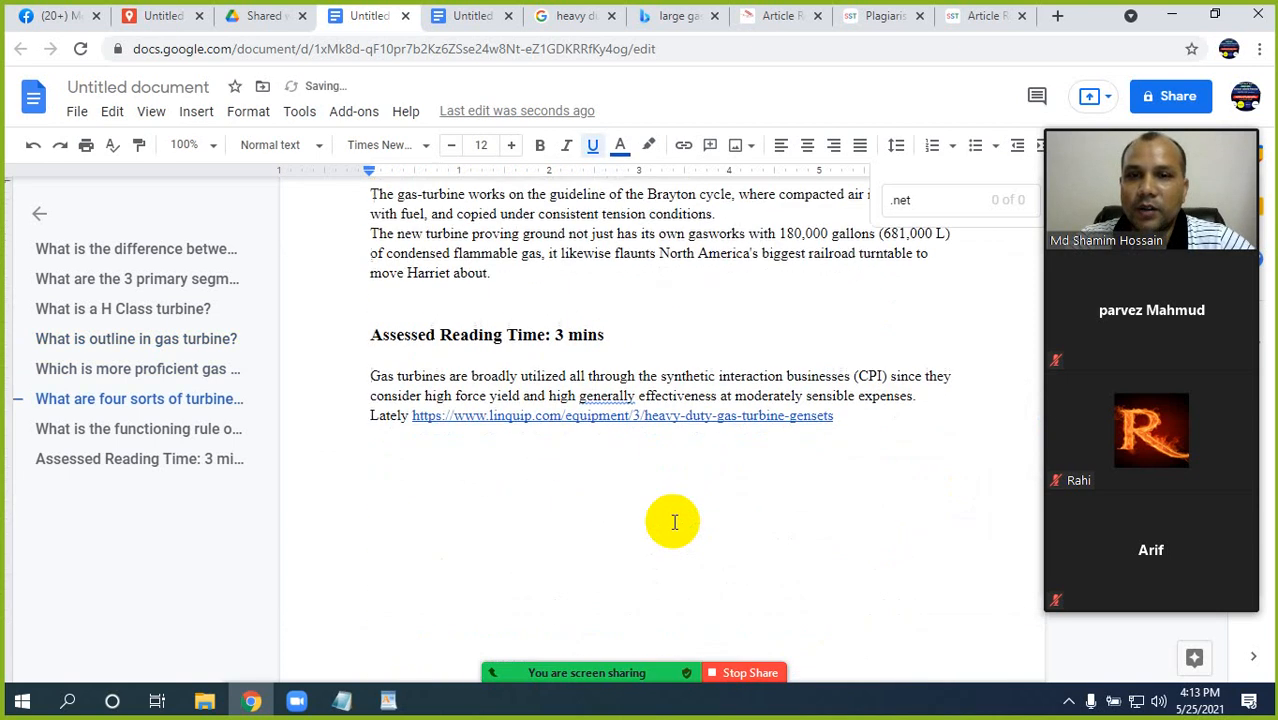
pyautogui.scroll(3, 723, 388)
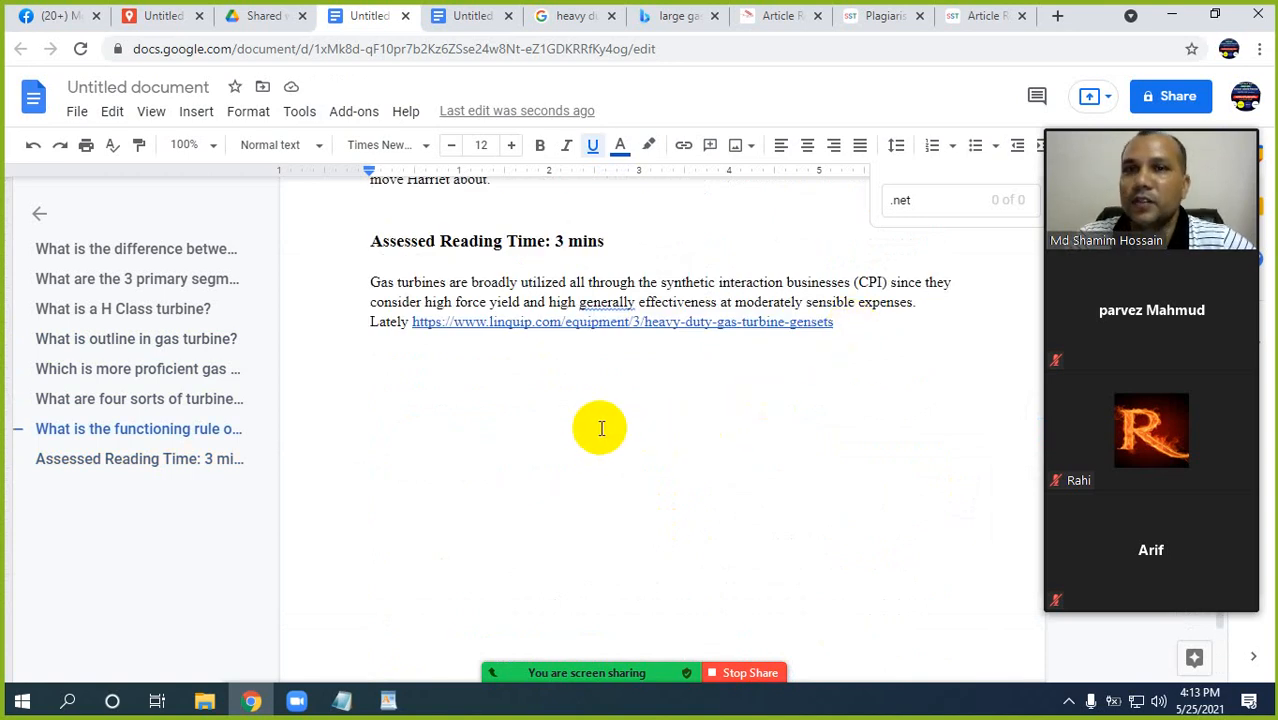
pyautogui.scroll(15, 600, 428)
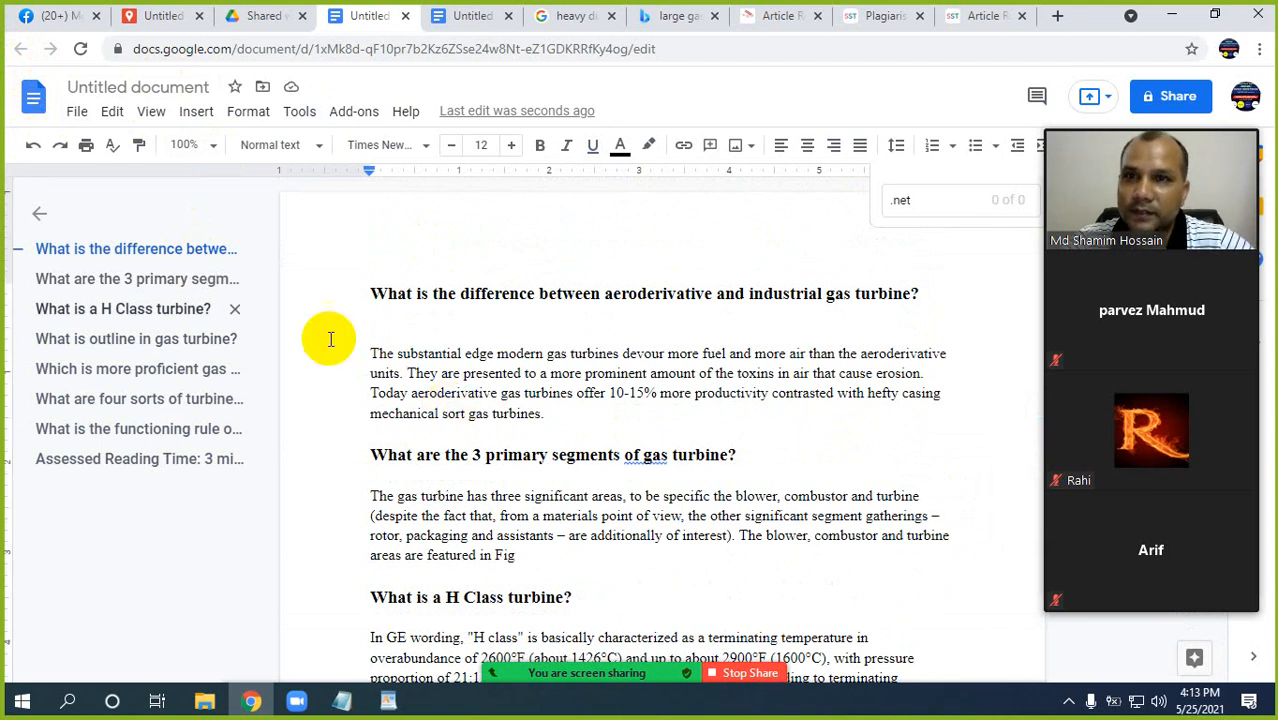
pyautogui.click(77, 112)
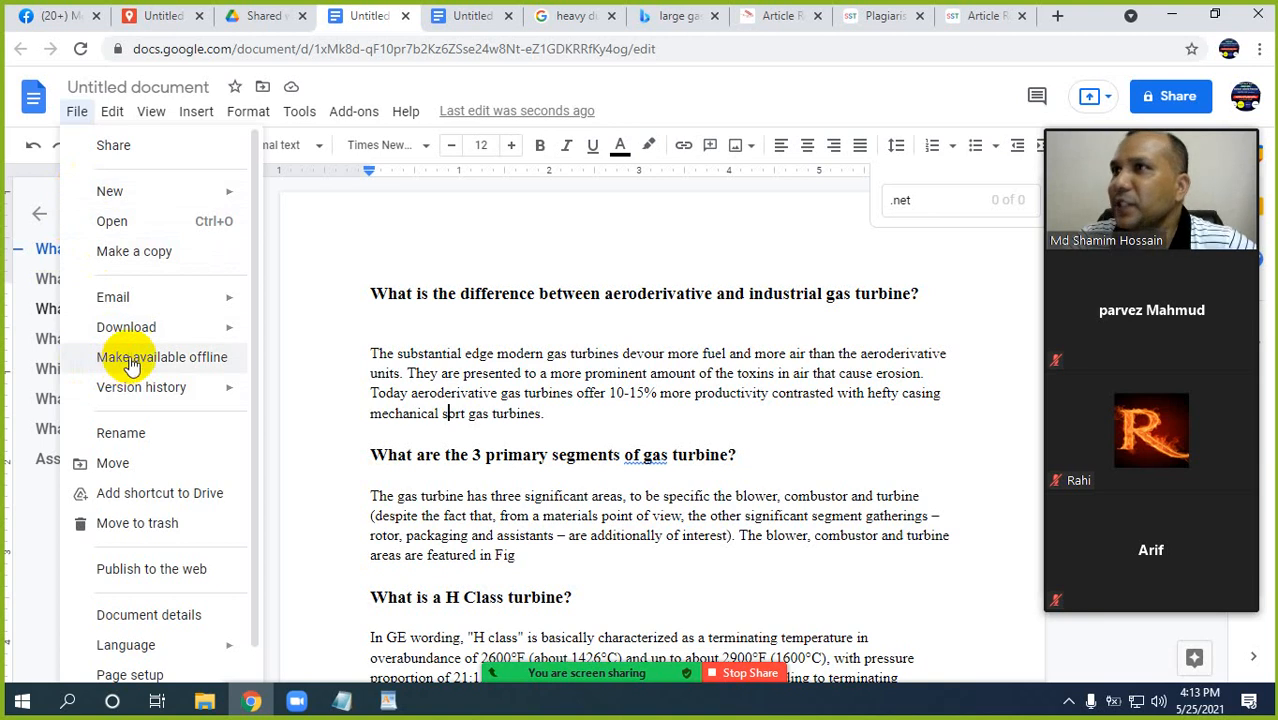
pyautogui.click(511, 398)
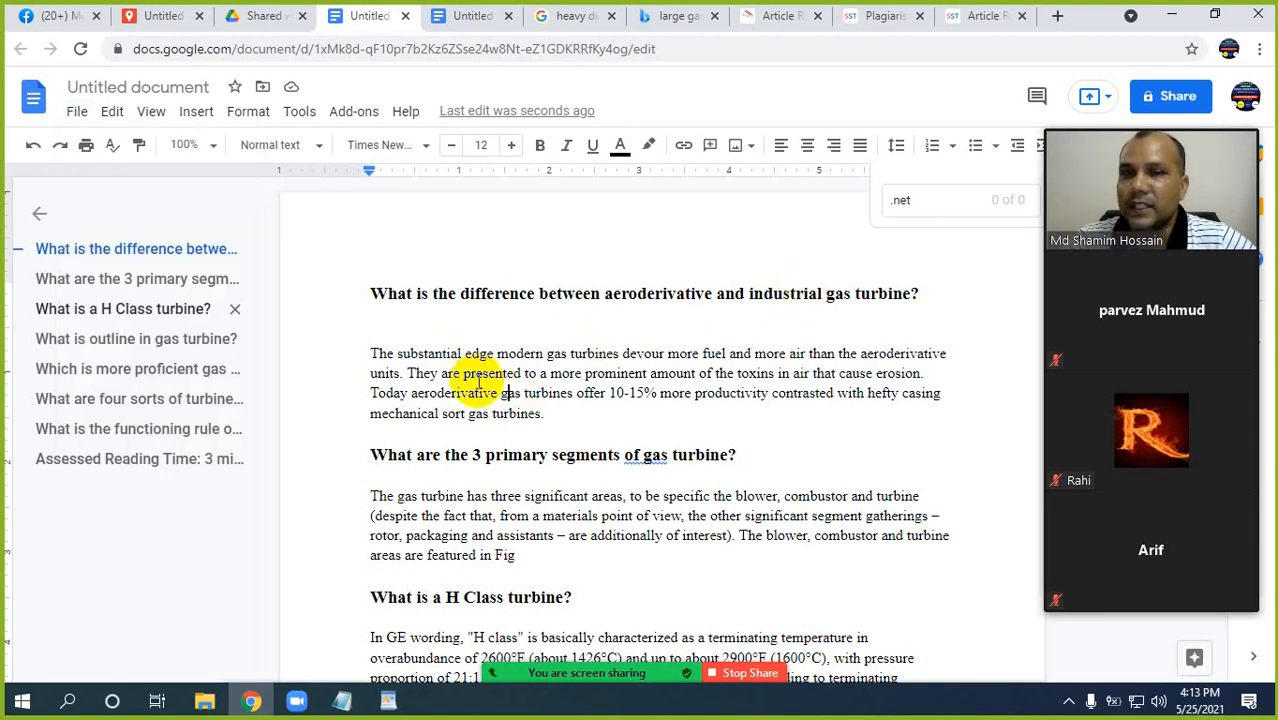
pyautogui.scroll(-2, 487, 435)
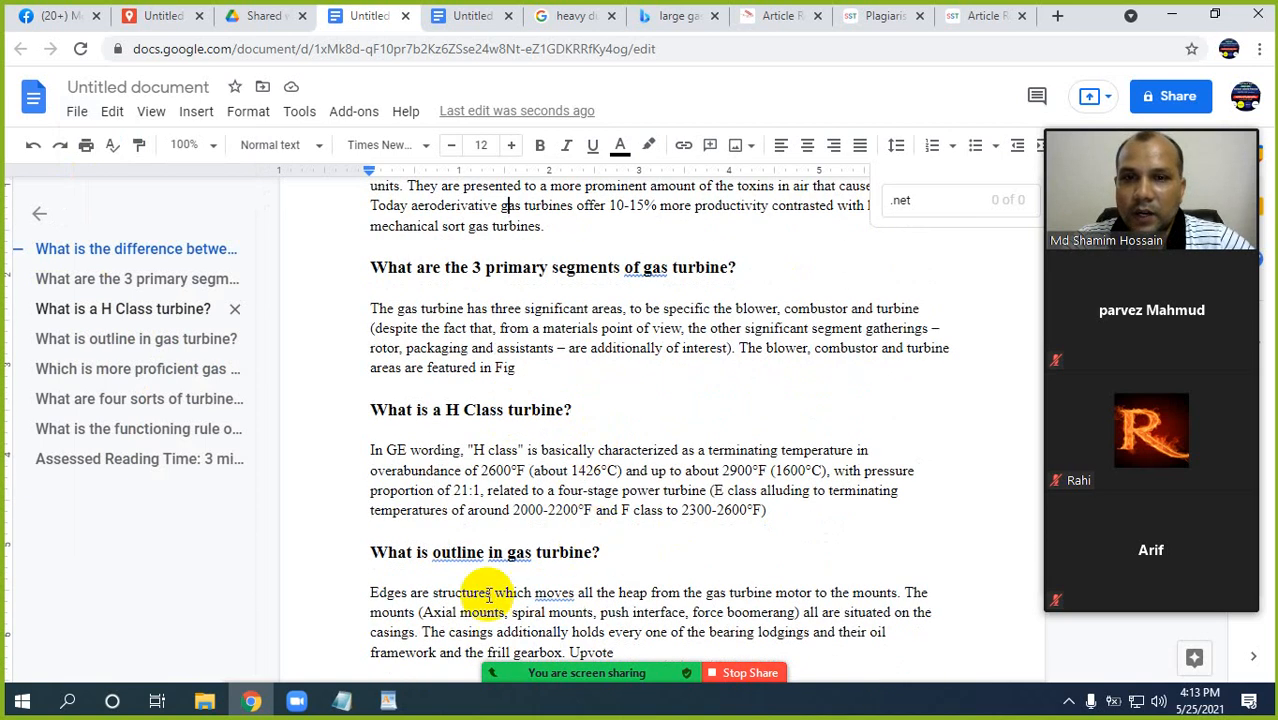
pyautogui.scroll(-2, 601, 476)
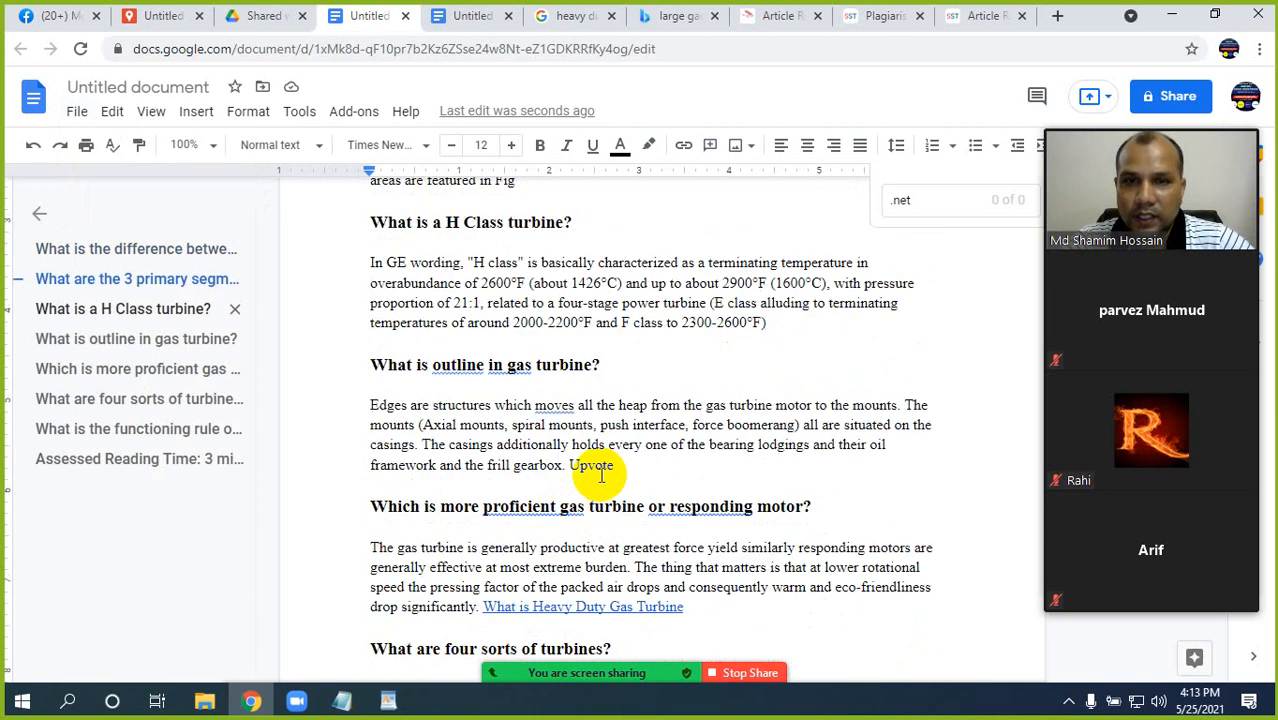
# Copy "What is Heavy Duty Gas Turbine" from the WordPad order file and search Google Images for it in a new Chrome tab.
pyautogui.click(388, 700)
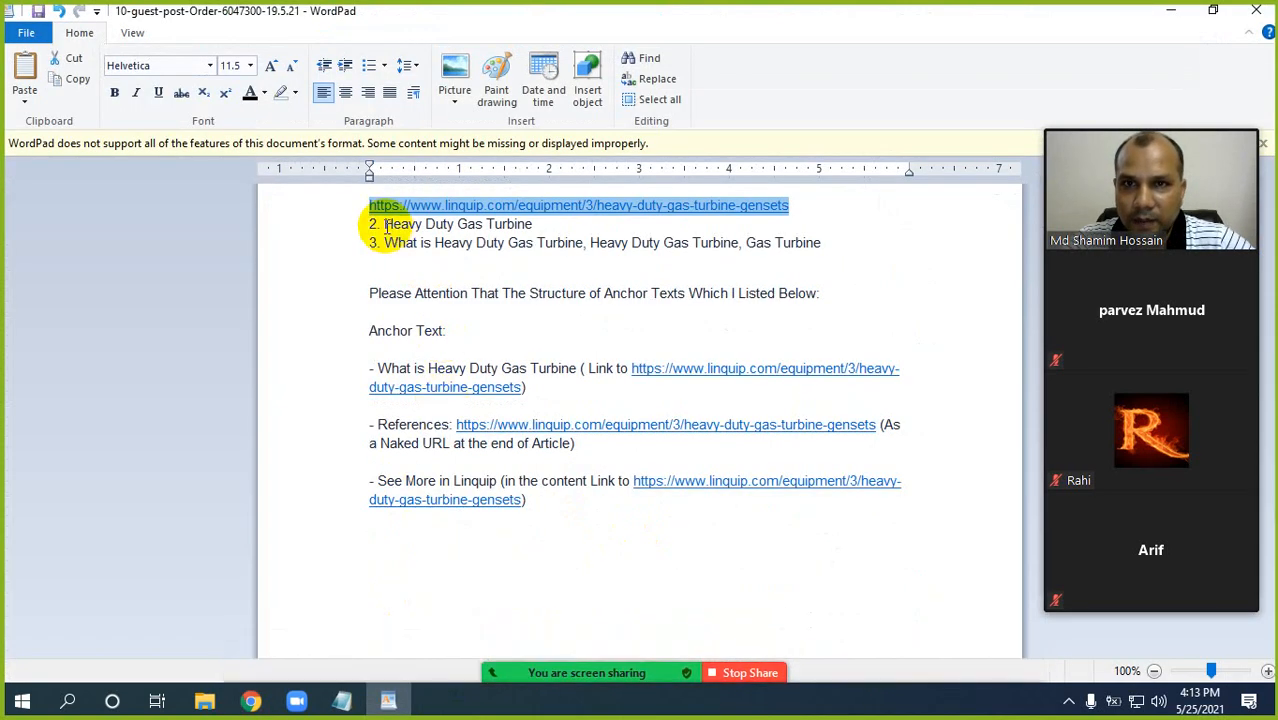
pyautogui.moveTo(385, 242); pyautogui.dragTo(576, 242)
pyautogui.hotkey('ctrl', 'c')
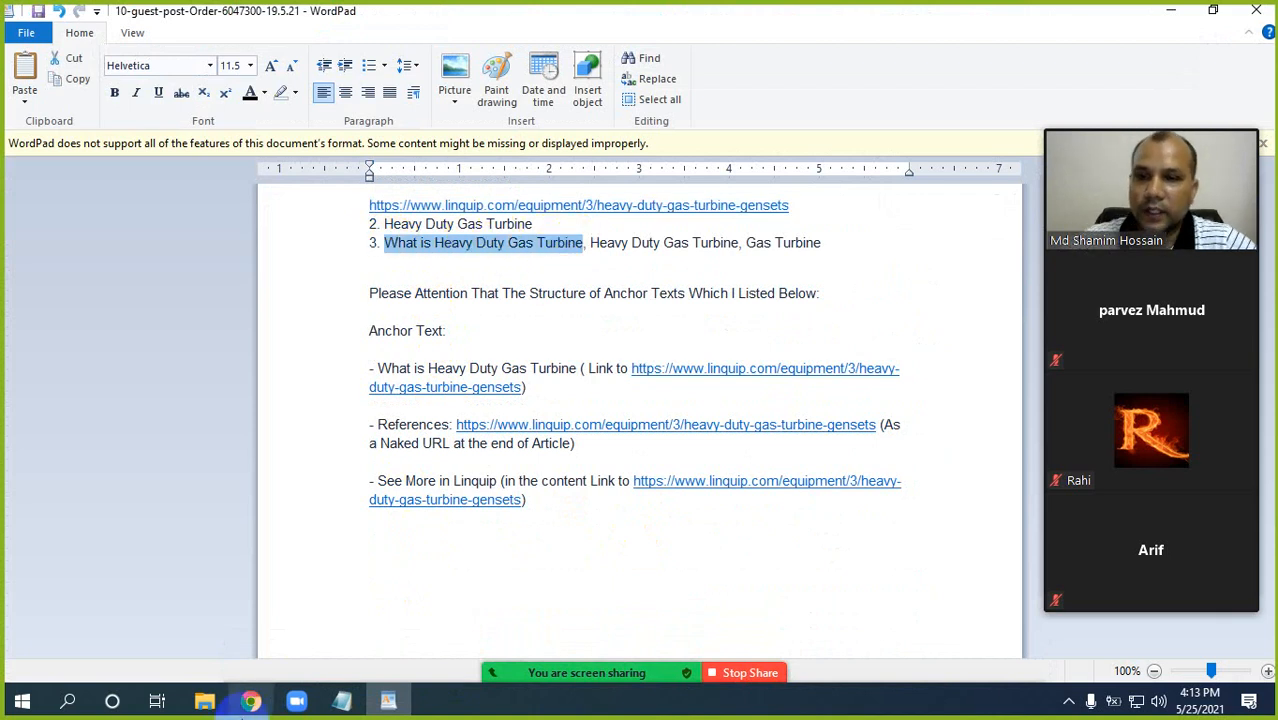
pyautogui.click(251, 702)
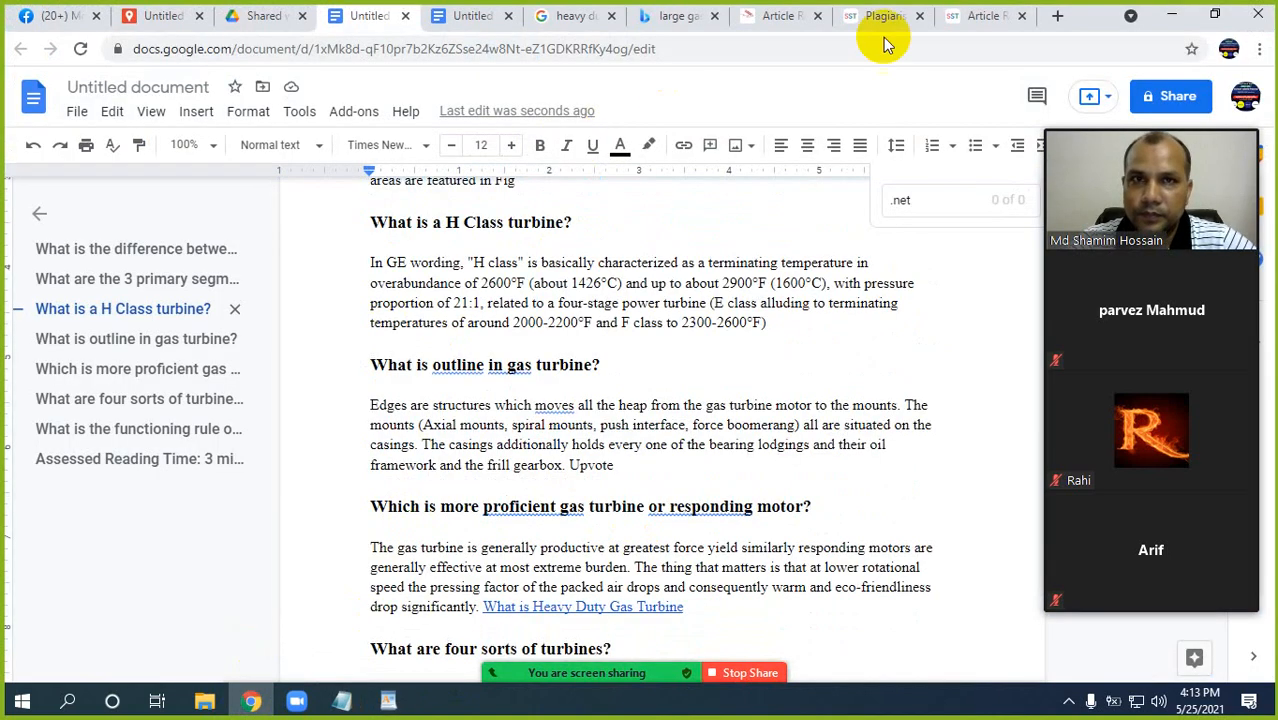
pyautogui.click(1058, 17)
pyautogui.hotkey('ctrl', 'v')
pyautogui.press('Return')
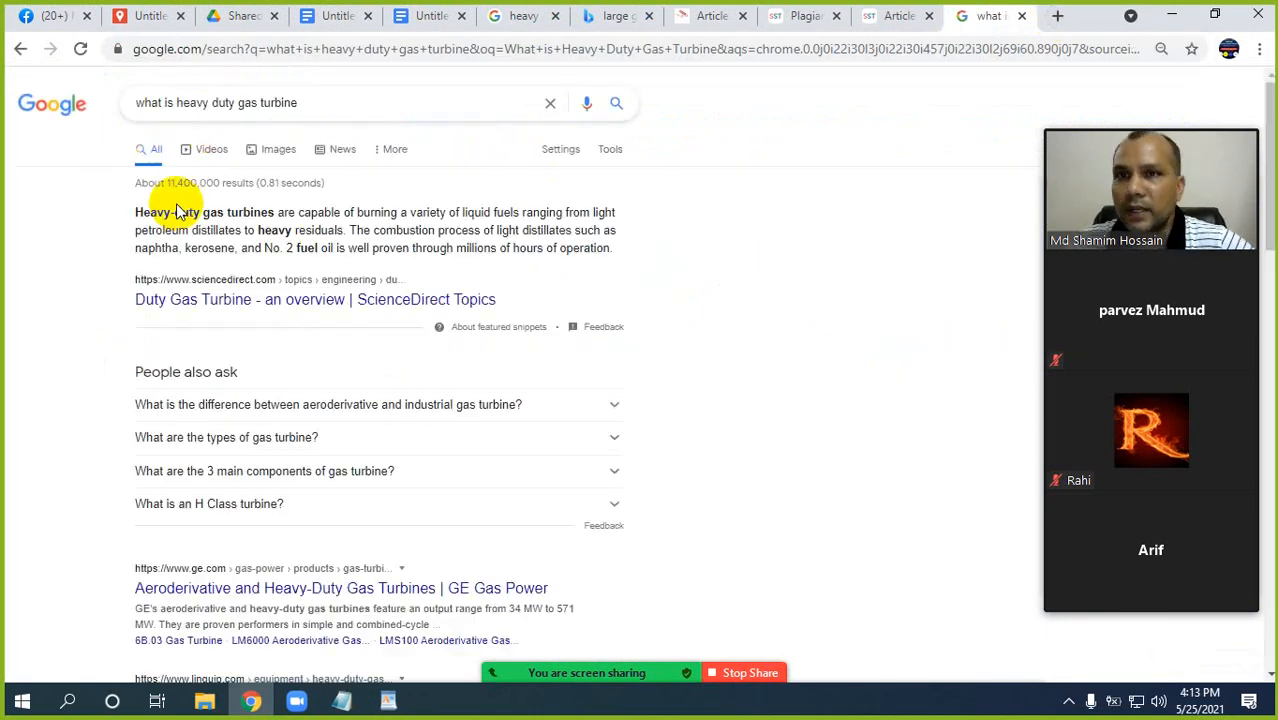
pyautogui.click(276, 155)
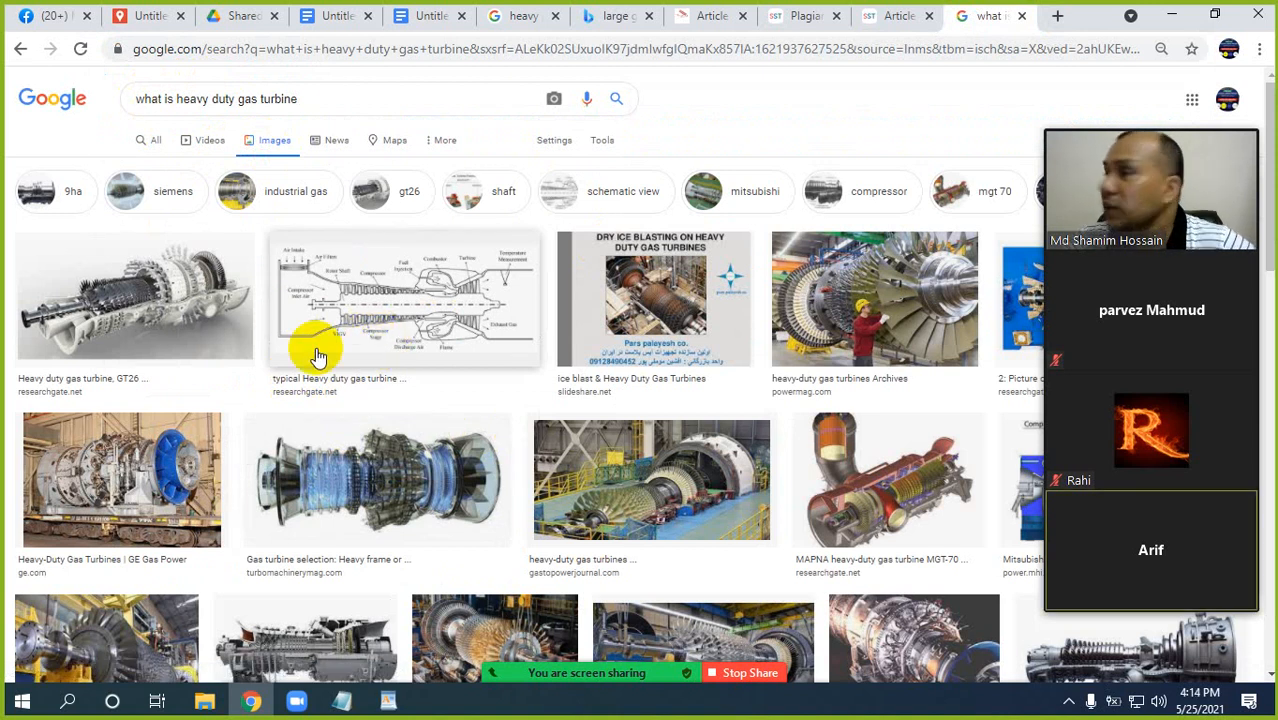
# Open the GE 9E heavy-duty gas turbine image from pinterest.com and save it to the Desktop as a JPEG image named 1.
pyautogui.scroll(-3, 600, 495)
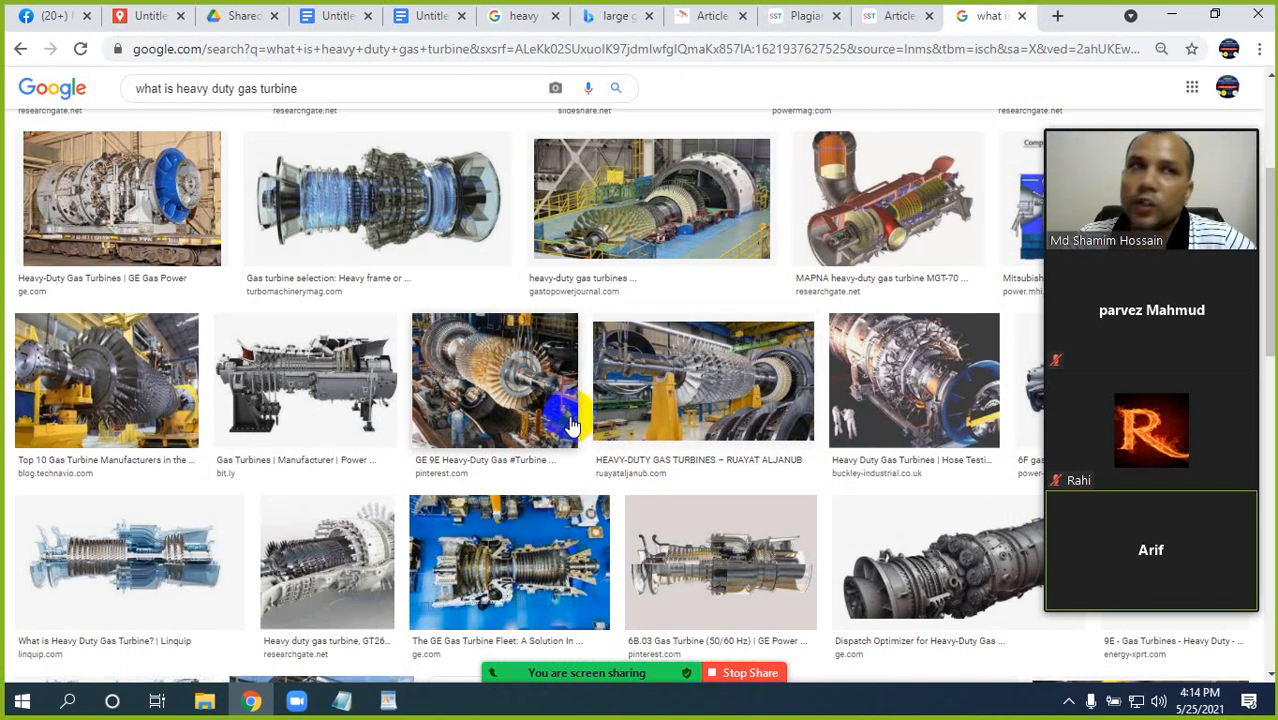
pyautogui.click(512, 397)
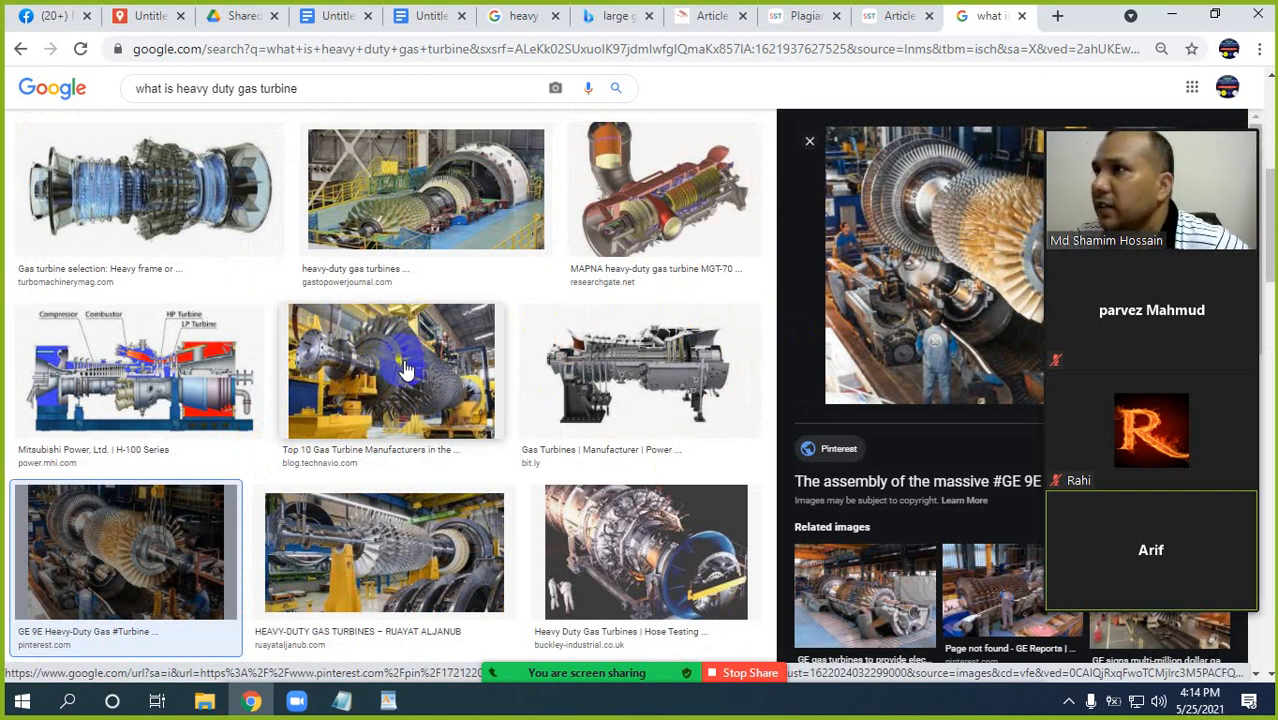
pyautogui.rightClick(903, 221)
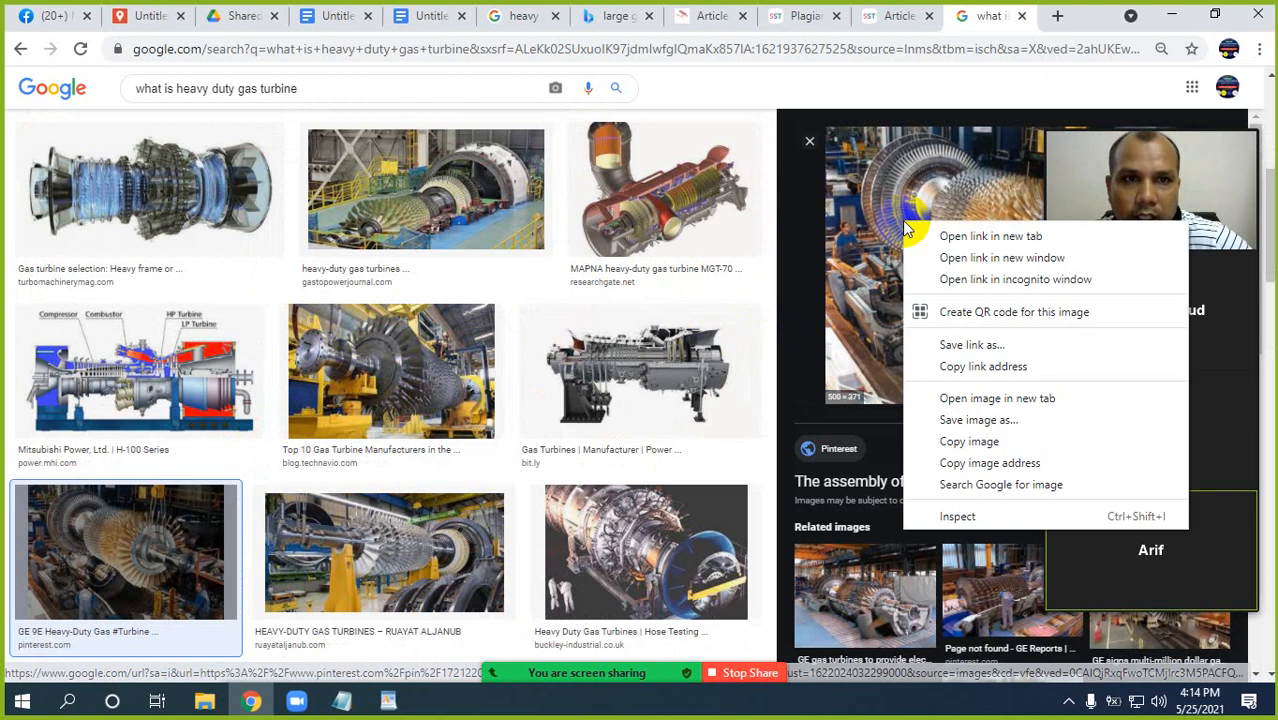
pyautogui.click(983, 422)
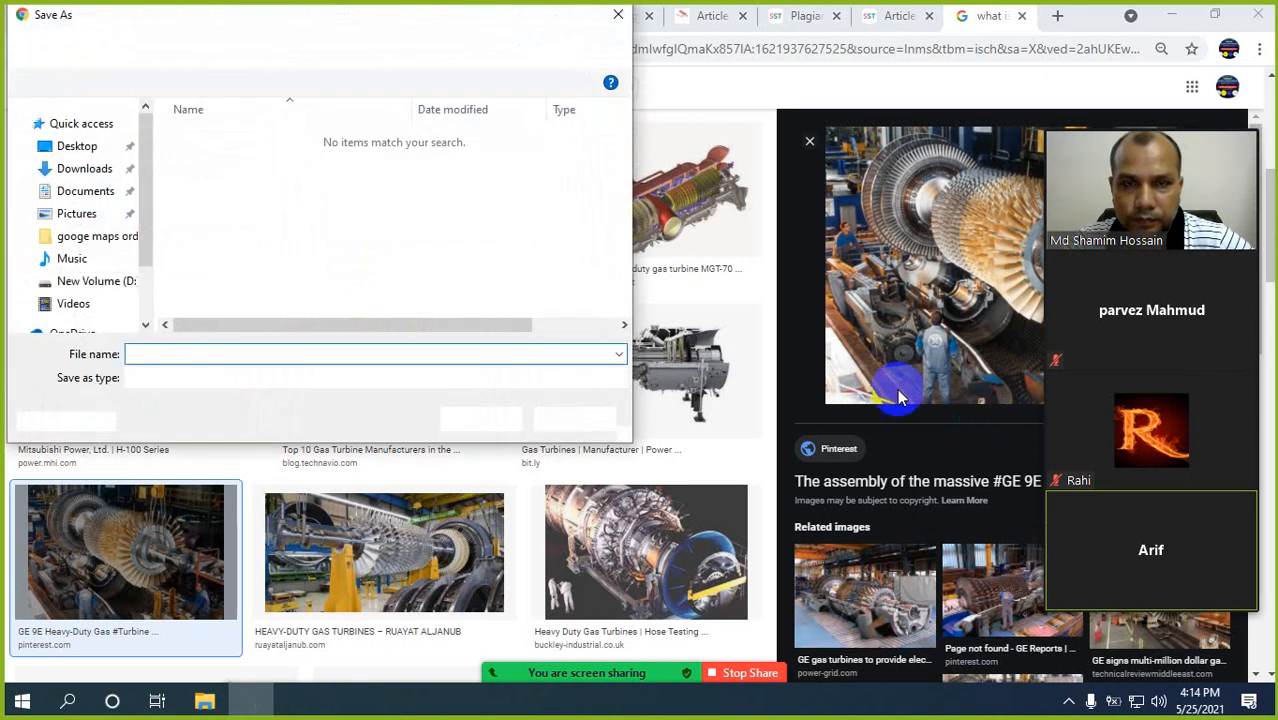
pyautogui.click(68, 149)
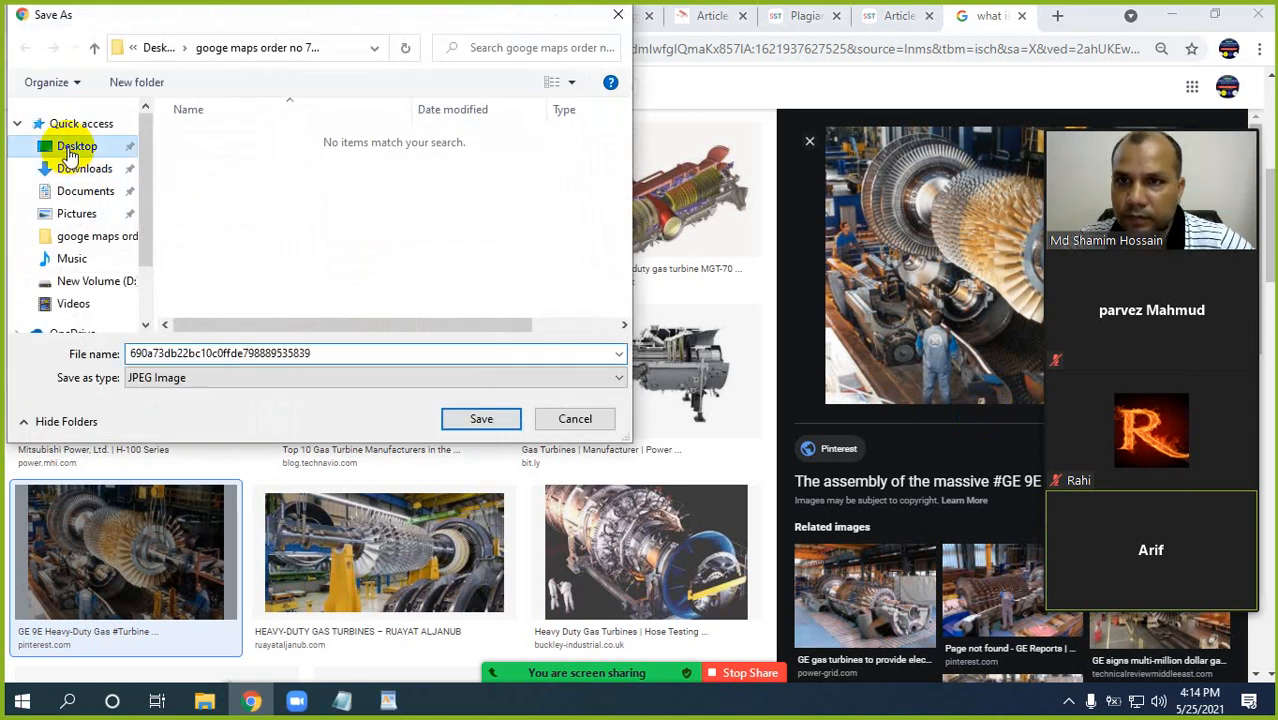
pyautogui.doubleClick(333, 356)
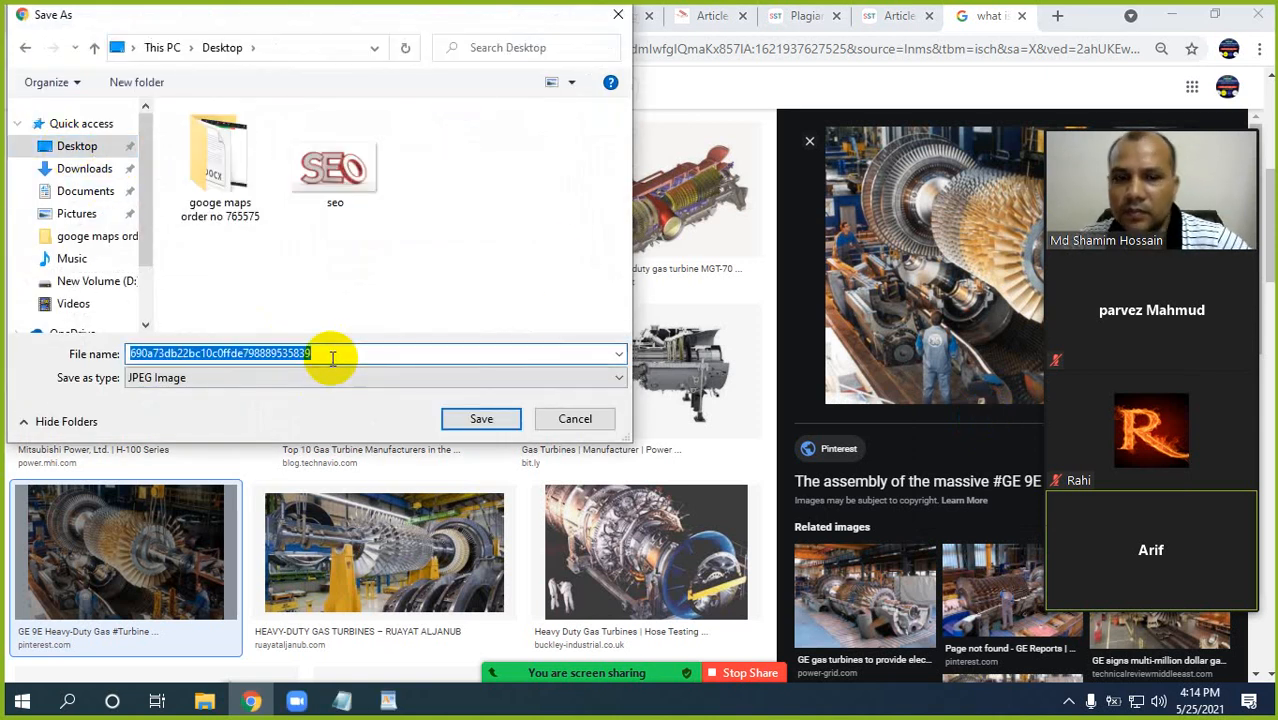
pyautogui.press('BackSpace')
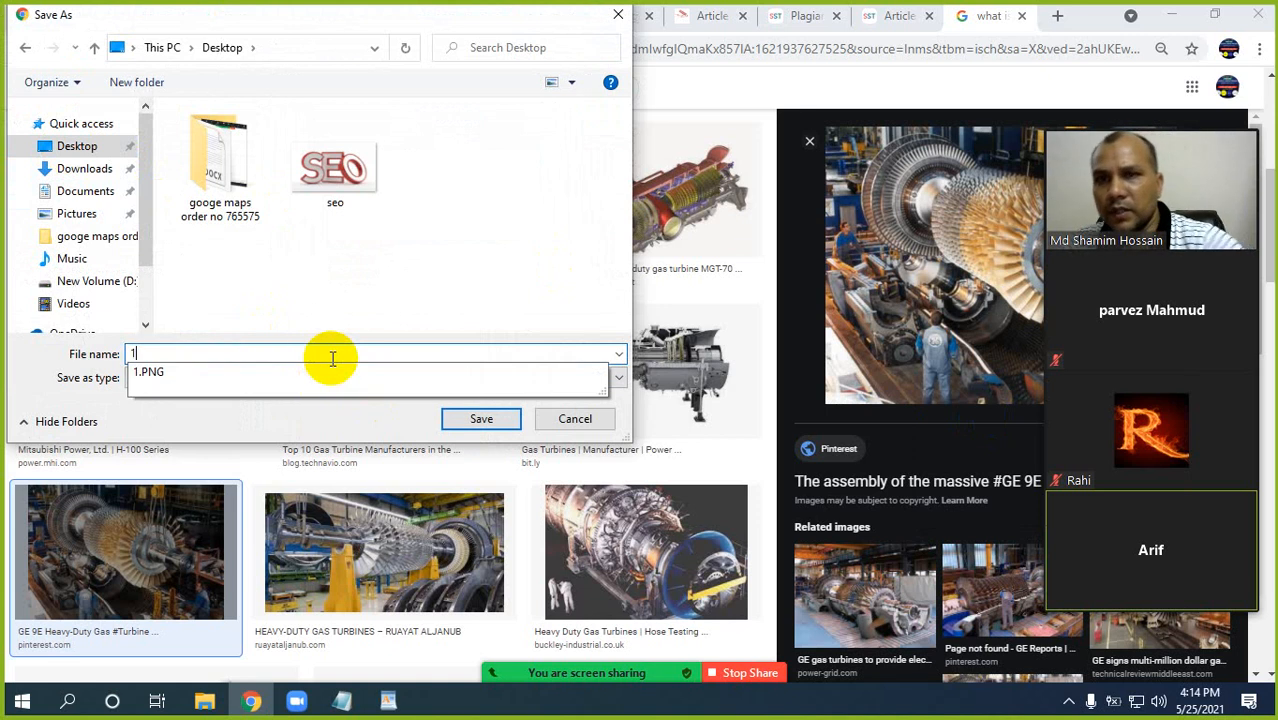
pyautogui.click(465, 419)
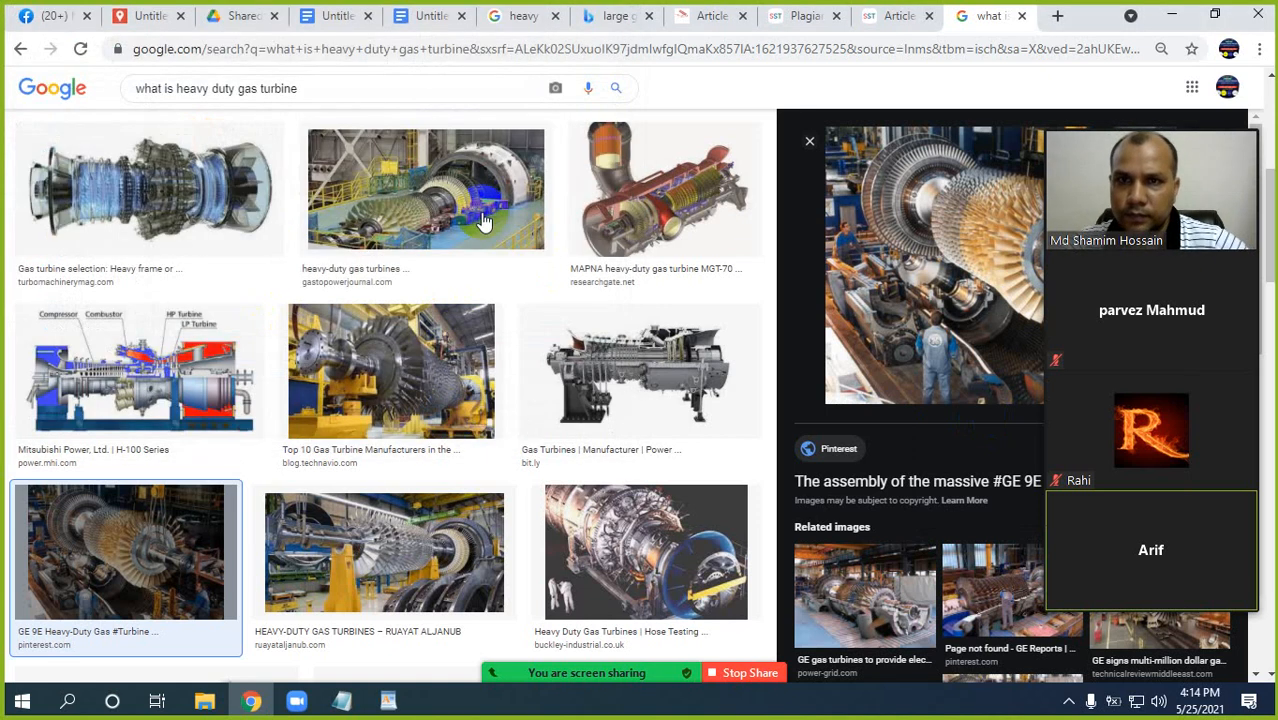